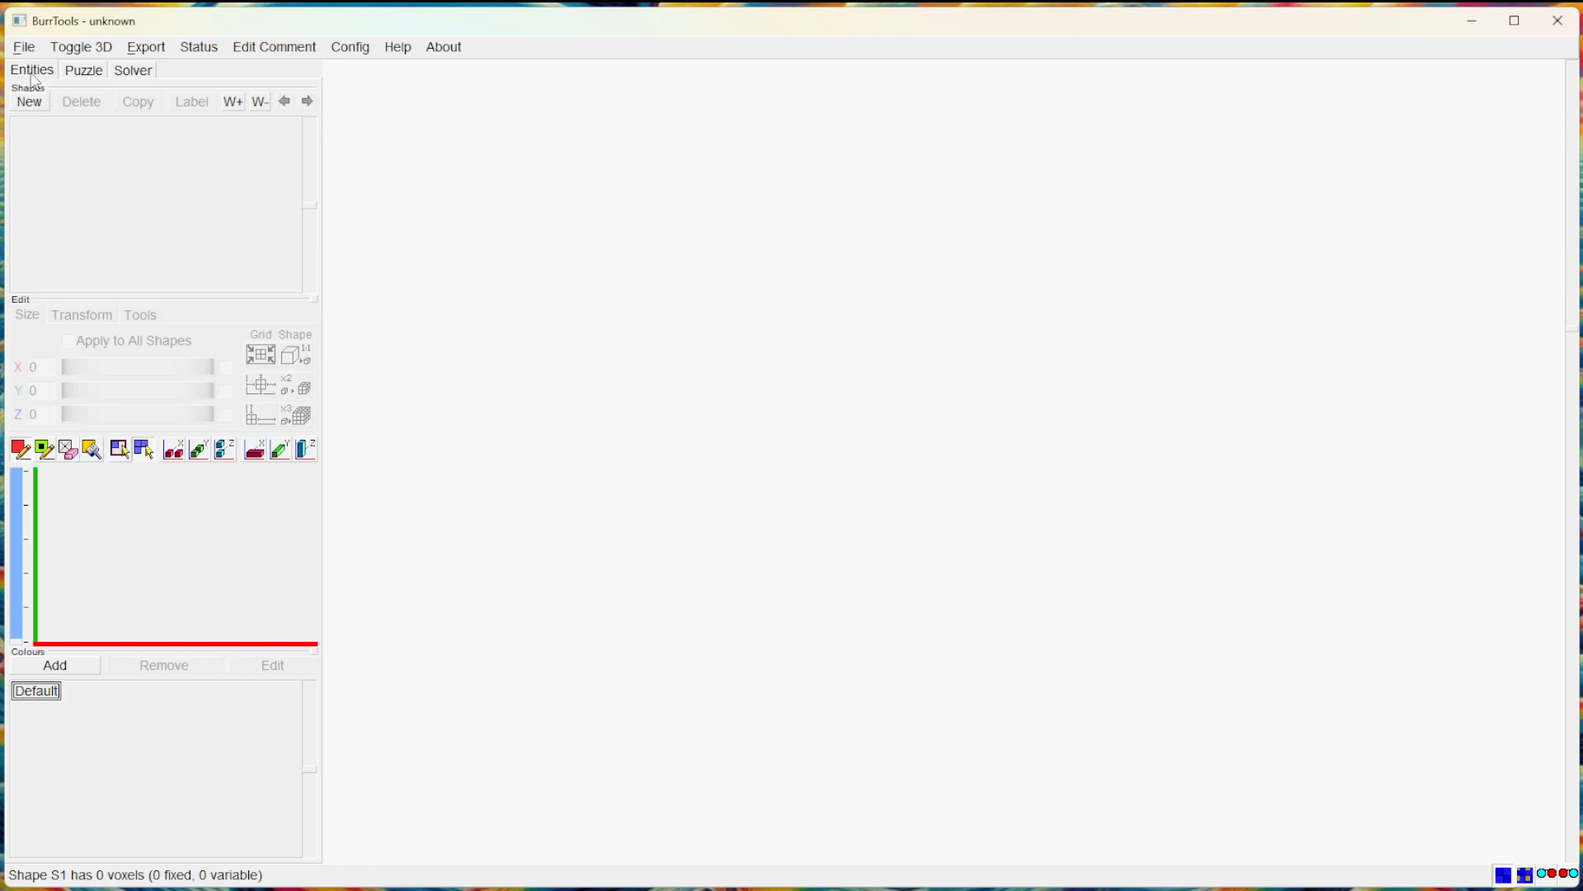
pyautogui.click(85, 73)
pyautogui.click(136, 73)
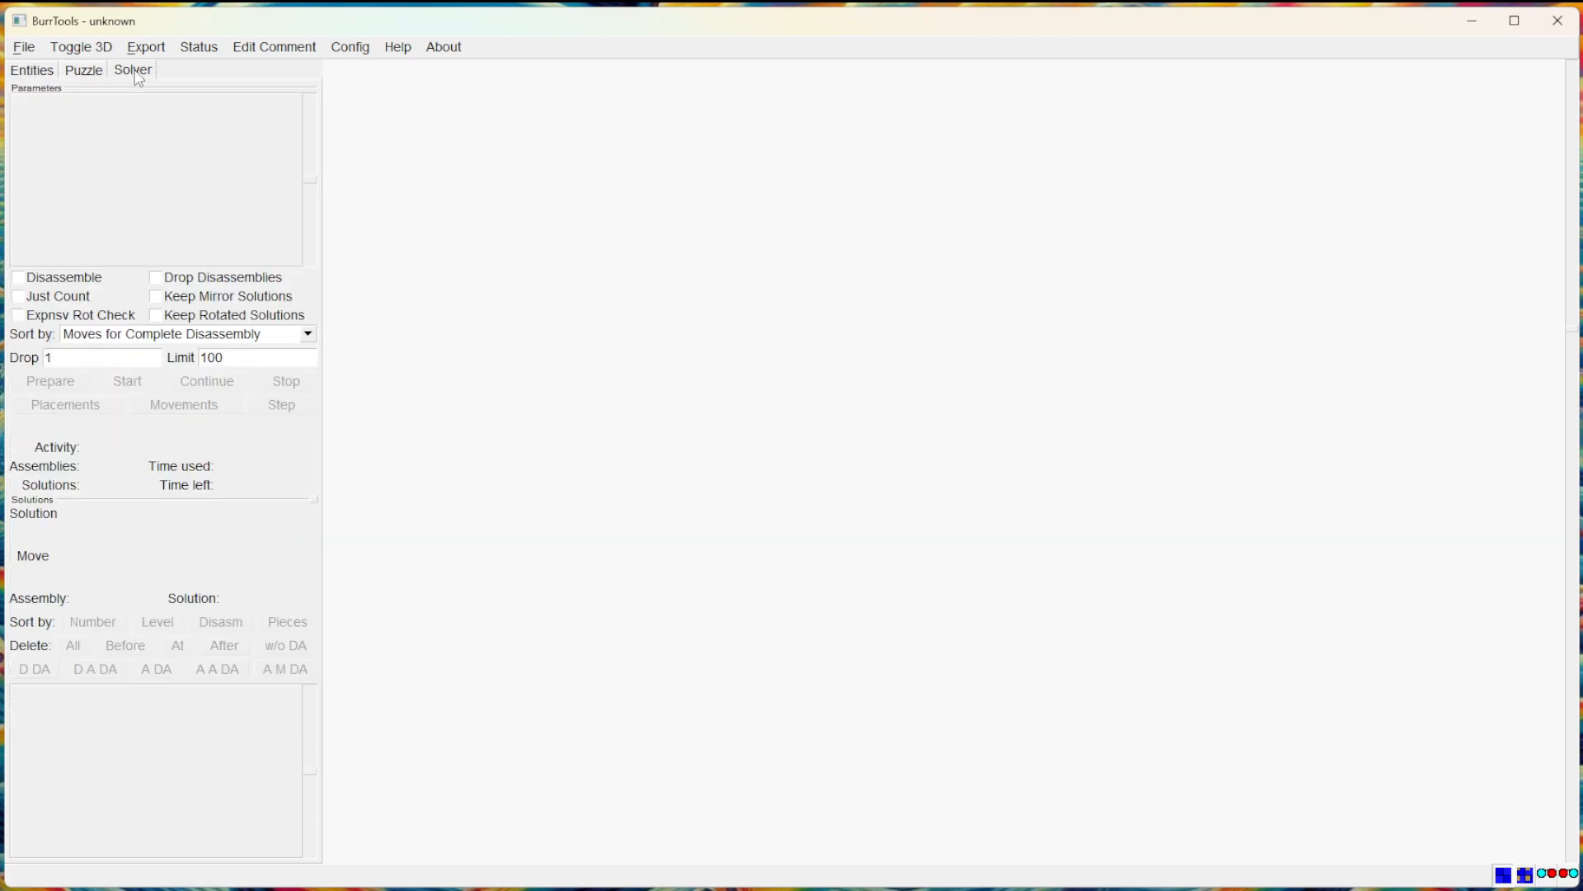
pyautogui.click(73, 74)
pyautogui.click(35, 73)
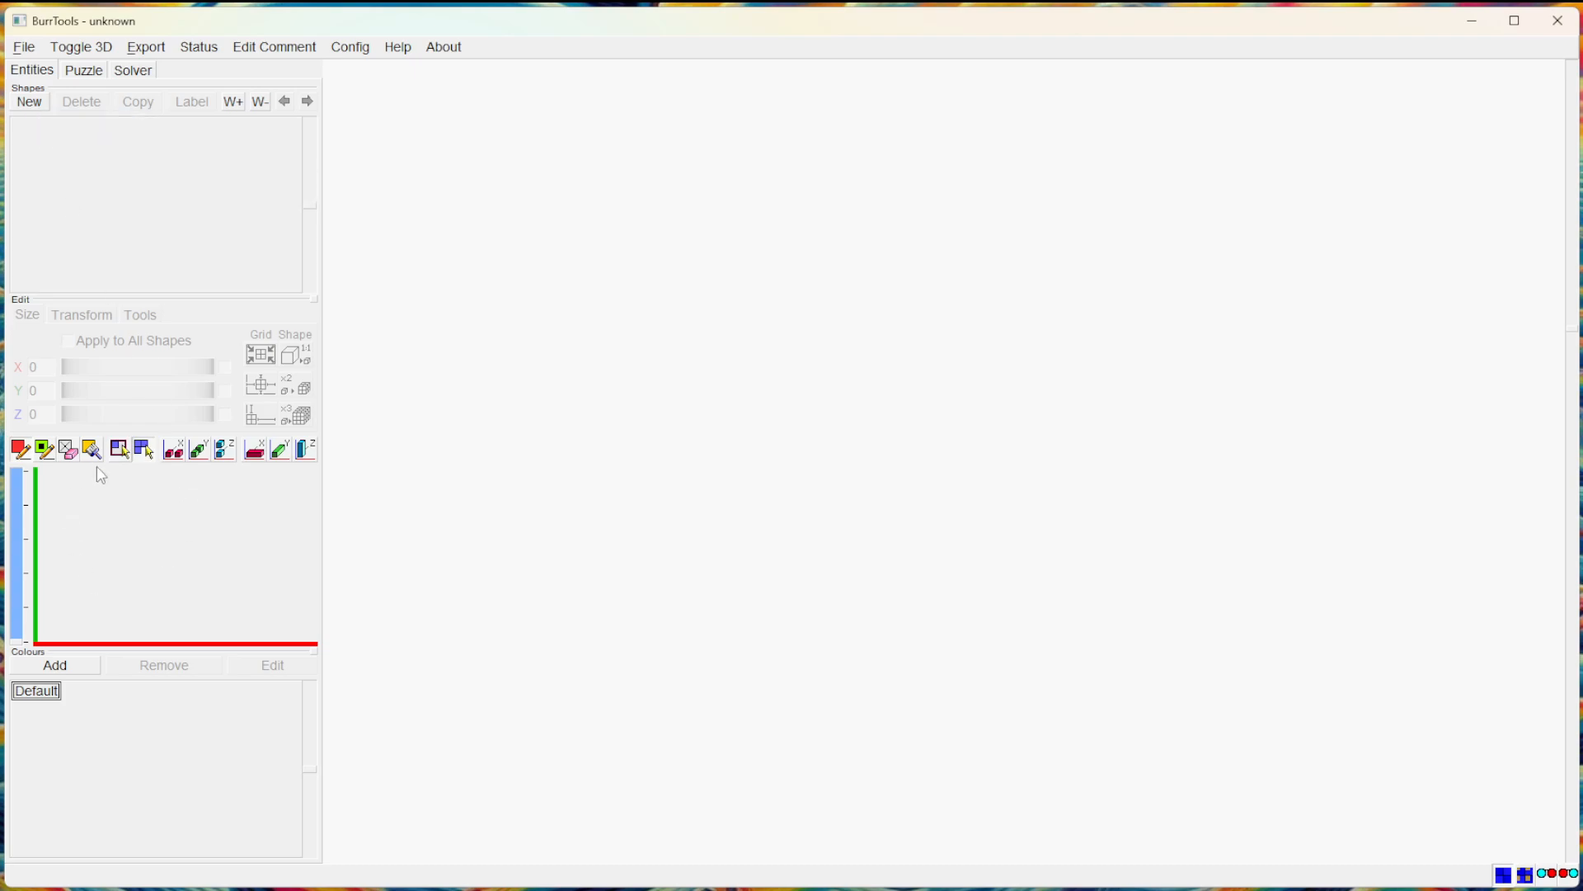
# Create a new empty shape S1 with the default 6 × 6 × 6 grid.
pyautogui.click(37, 101)
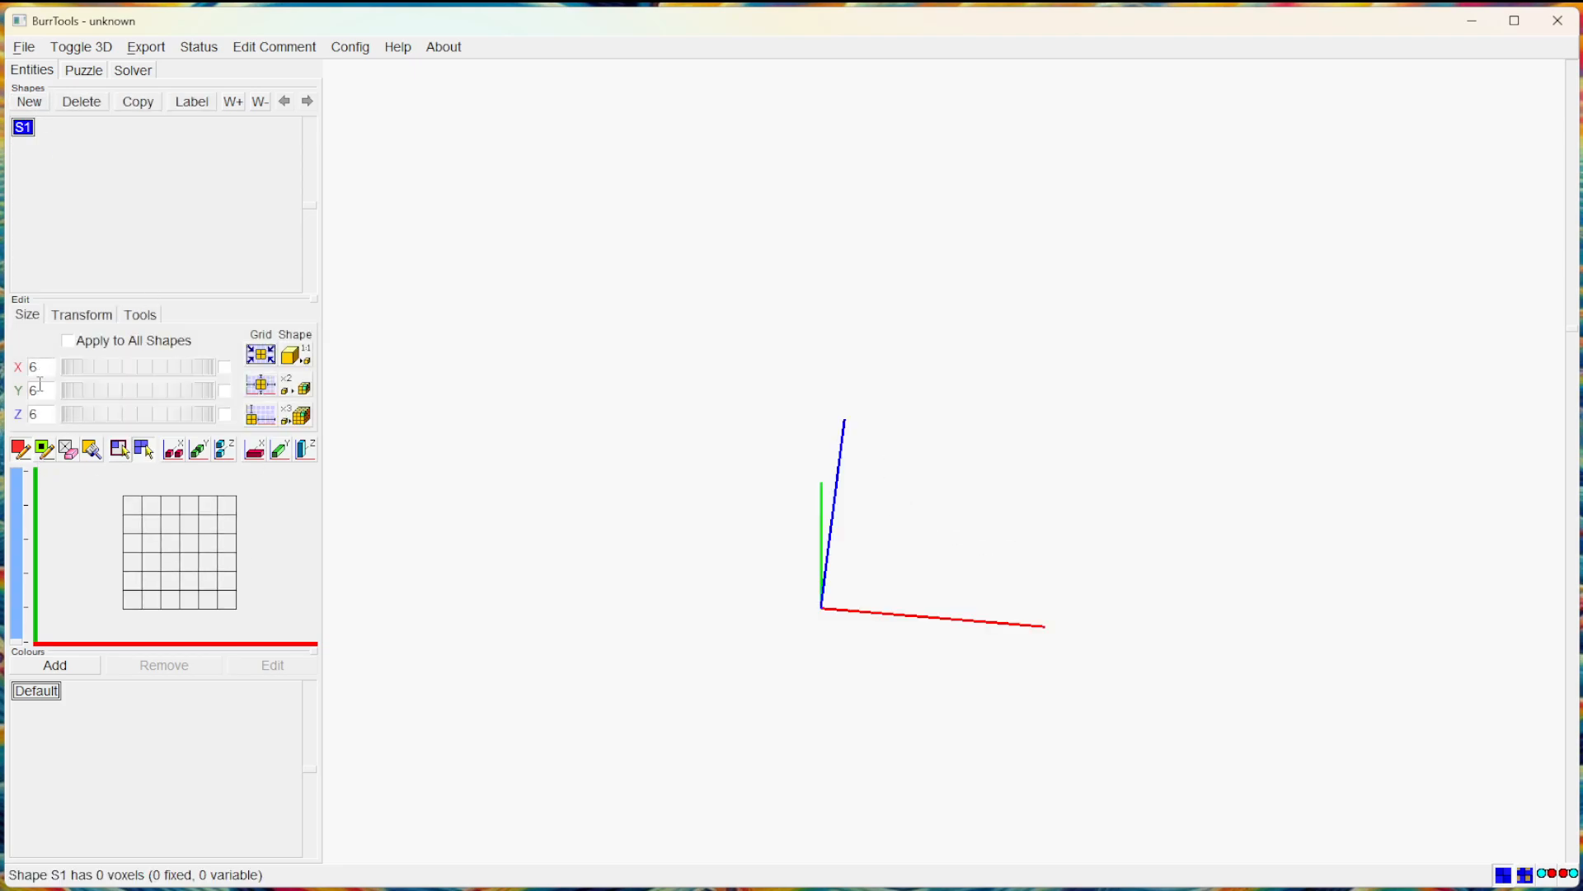
pyautogui.moveTo(738, 642); pyautogui.dragTo(1068, 413)
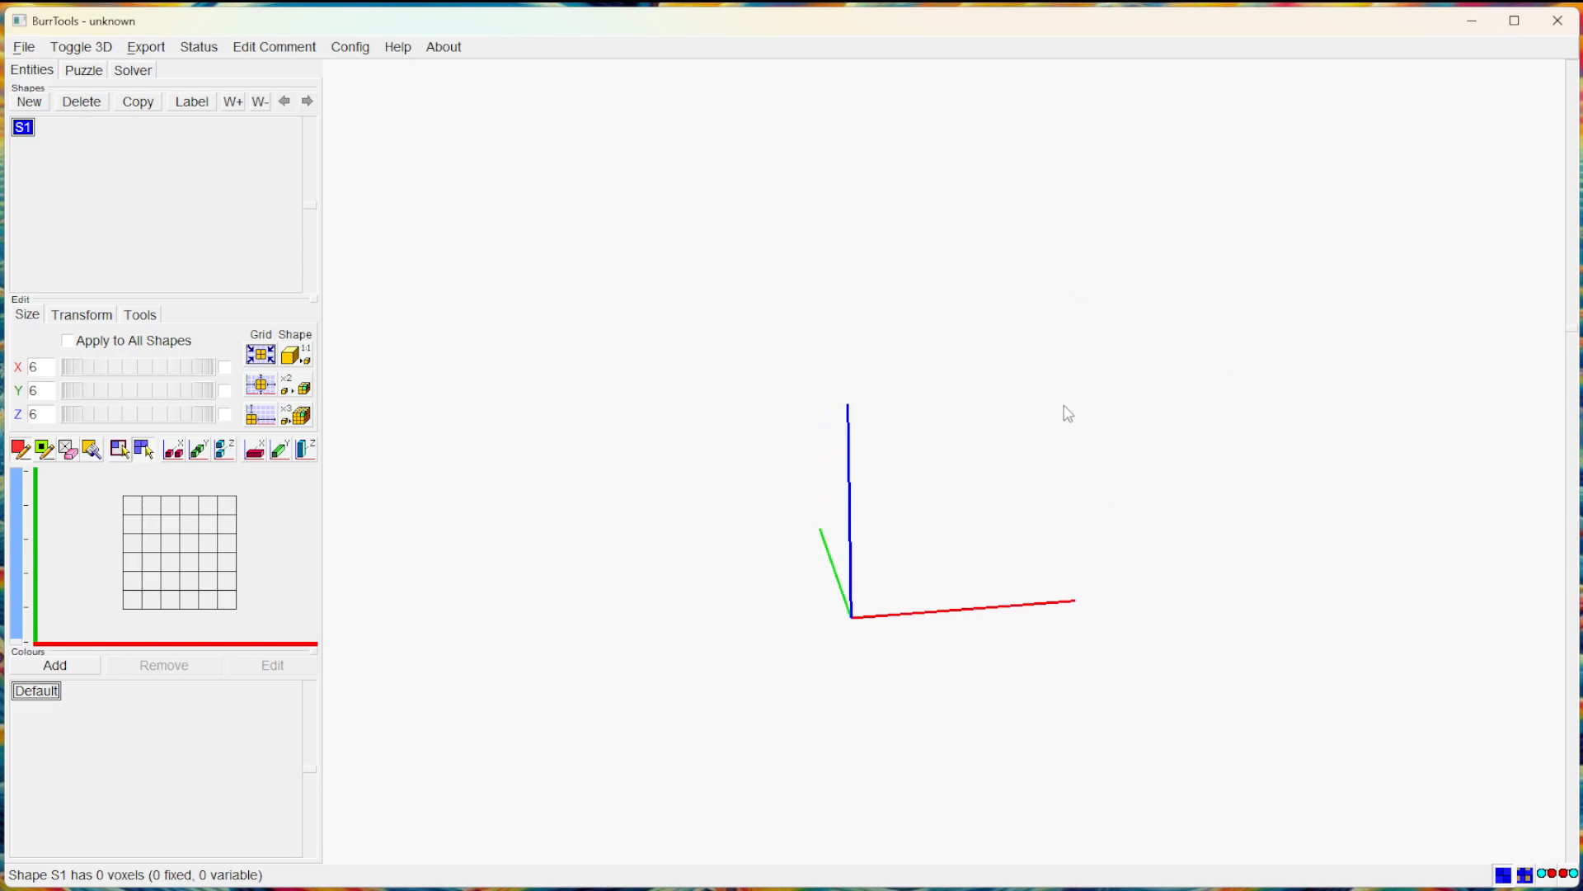
# Add six more empty shapes, S2 through S7, to the shape list.
pyautogui.click(29, 102)
pyautogui.click(30, 102)
pyautogui.click(30, 102)
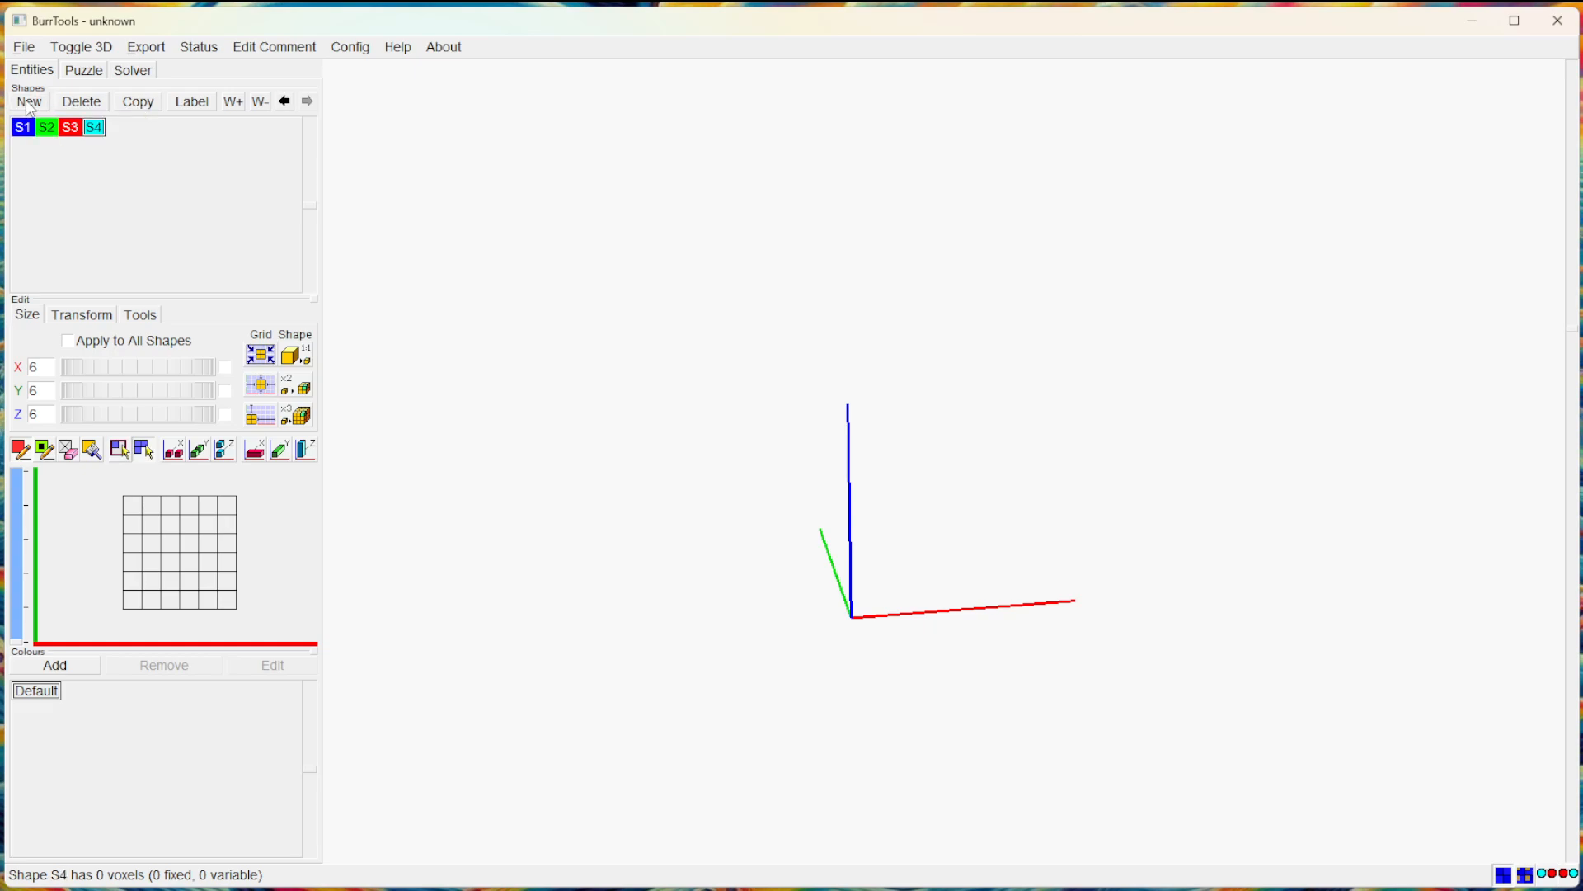
pyautogui.click(30, 103)
pyautogui.click(29, 103)
pyautogui.click(30, 103)
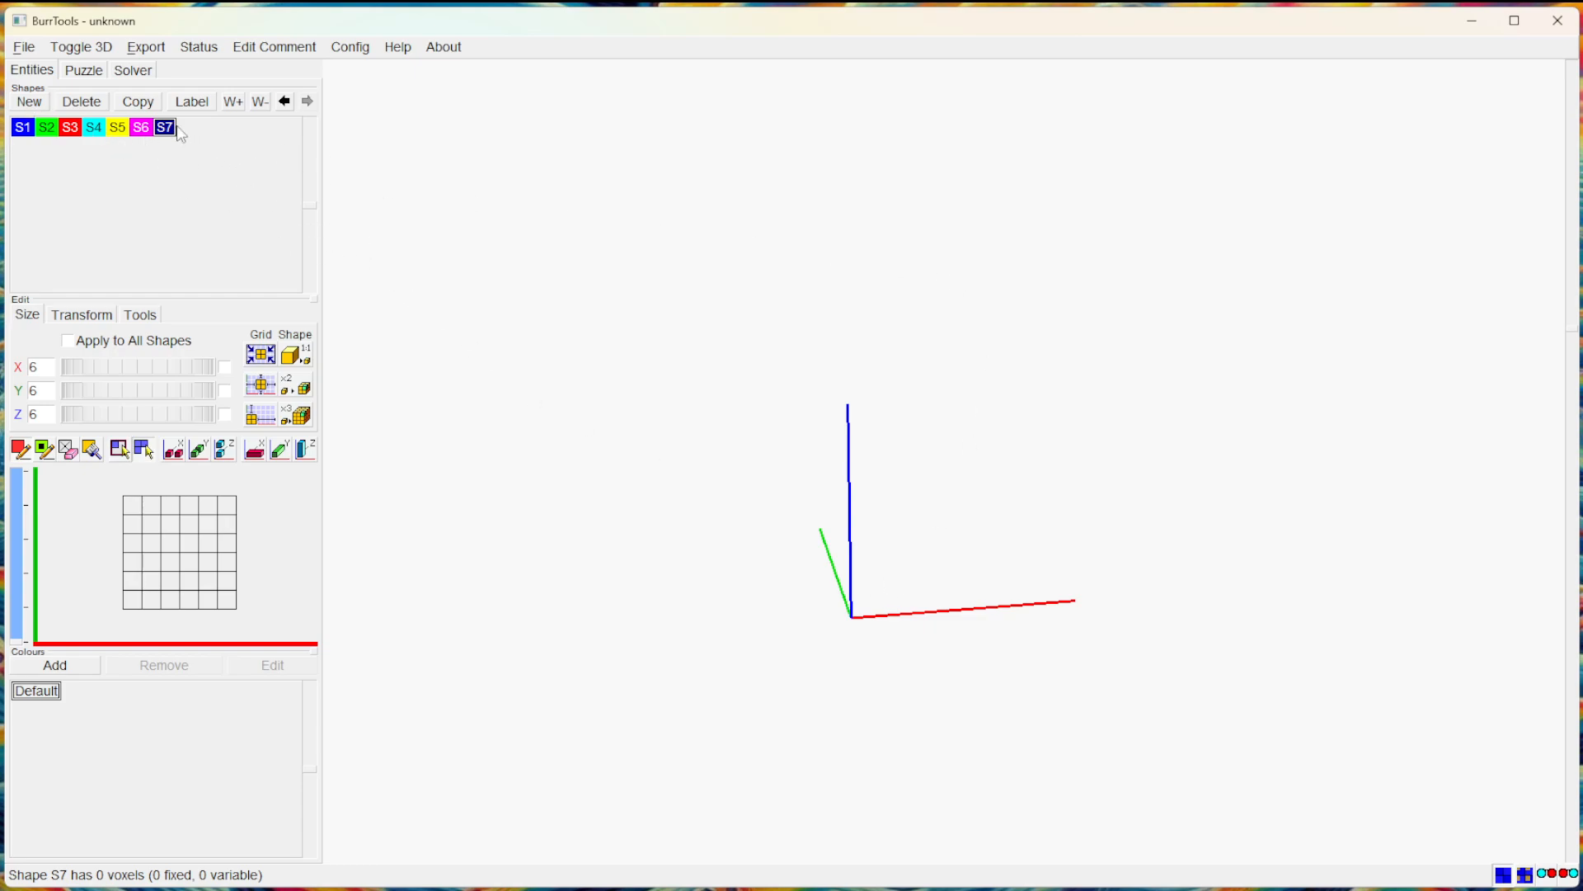
# Delete shapes S7 through S2, keeping only S1 in the list.
pyautogui.click(87, 108)
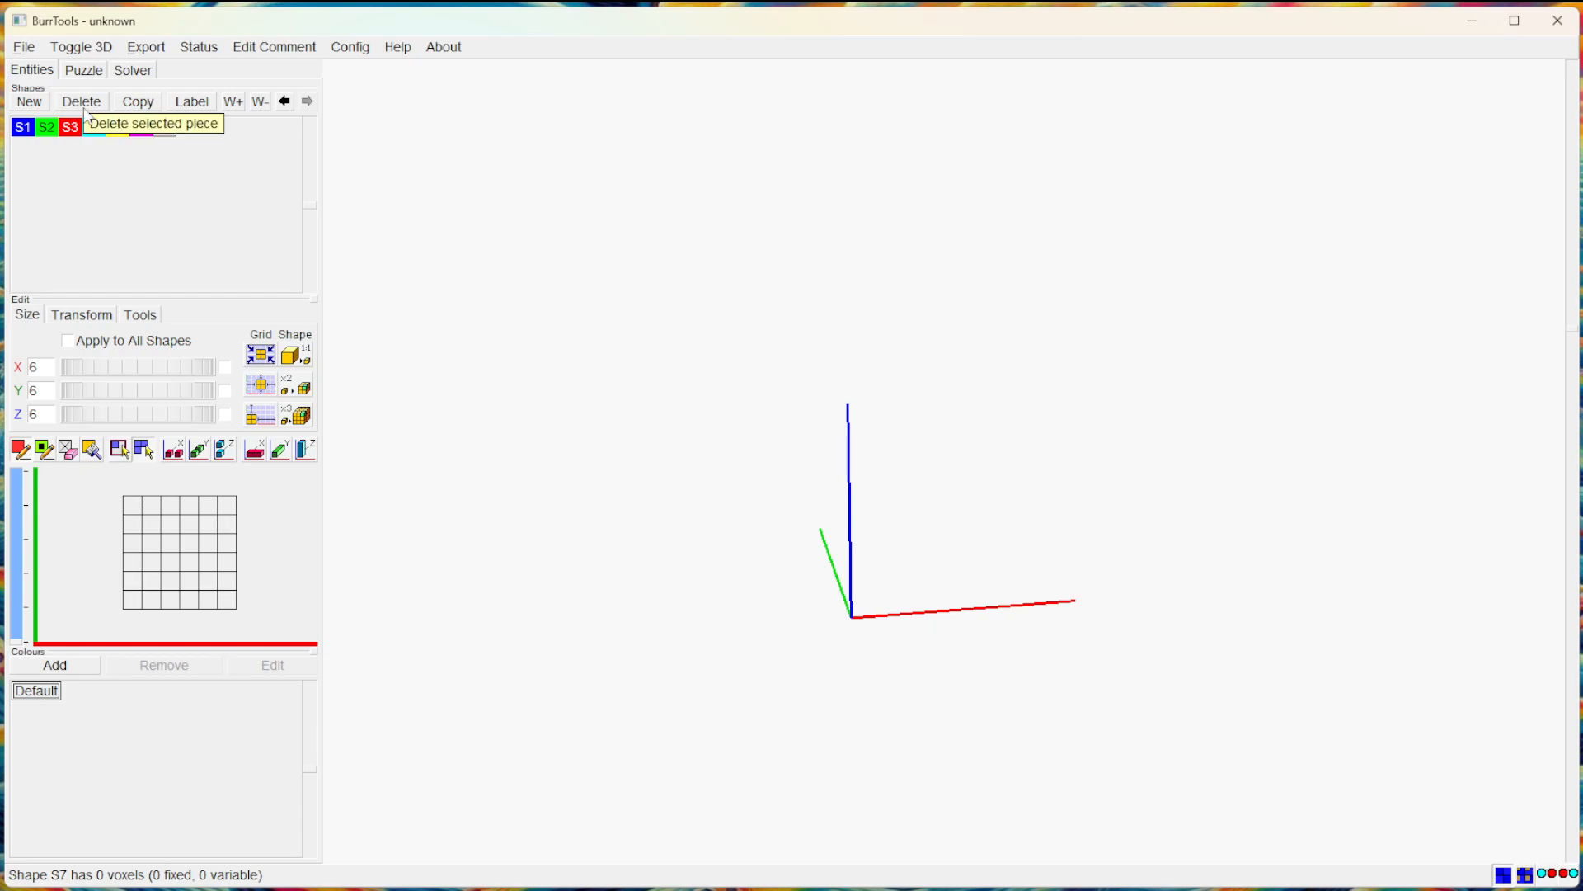
pyautogui.click(87, 108)
pyautogui.click(87, 108)
pyautogui.click(86, 108)
pyautogui.click(86, 108)
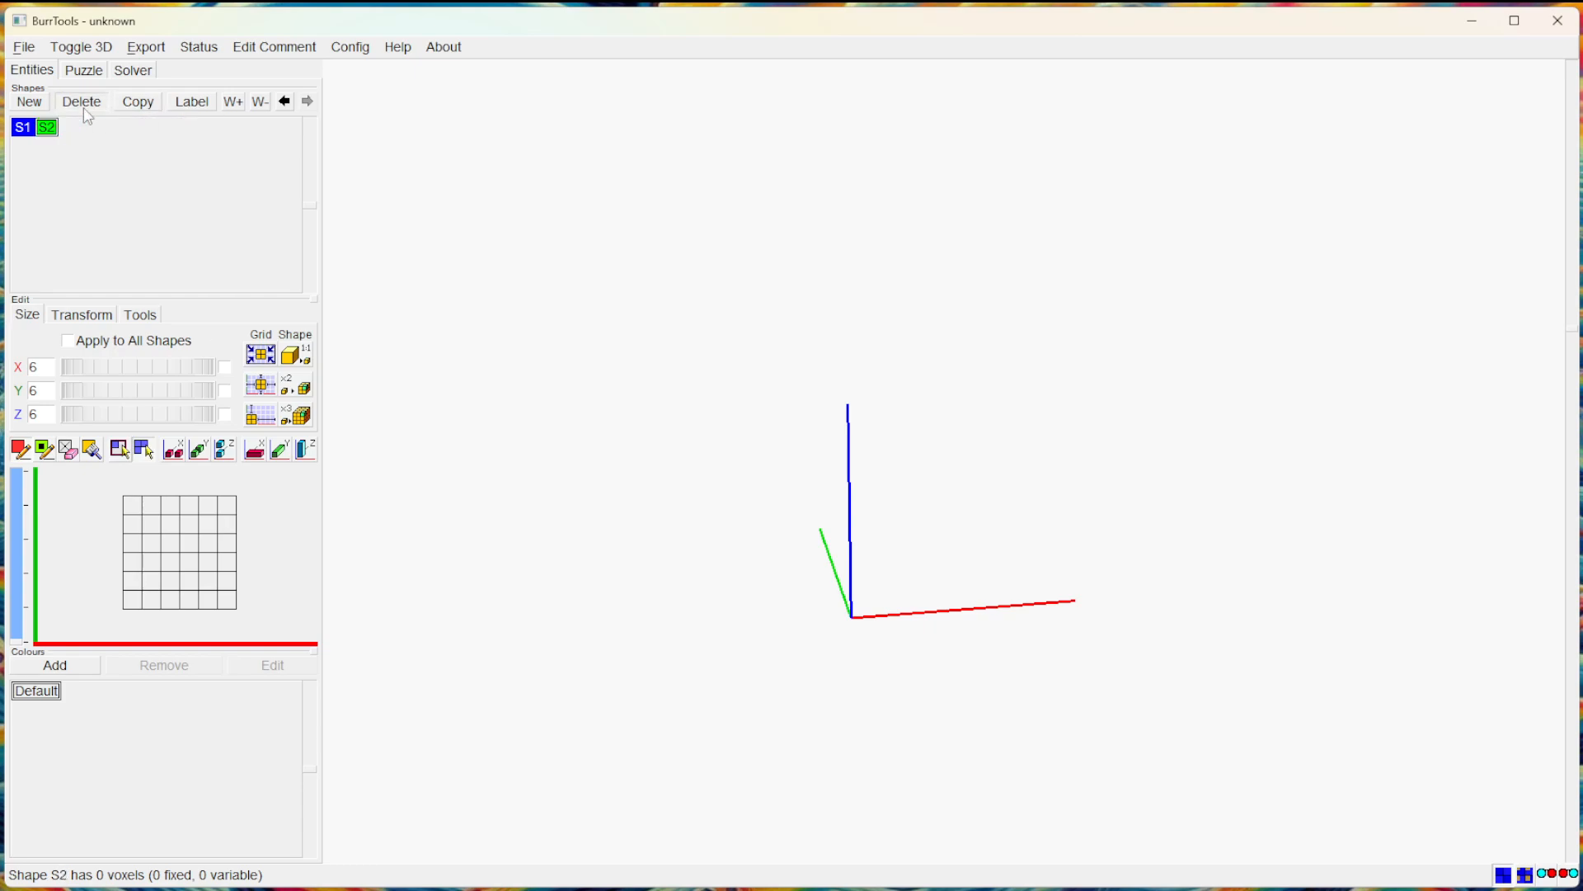
pyautogui.click(86, 108)
# Label shape S1 as "Solution".
pyautogui.click(196, 105)
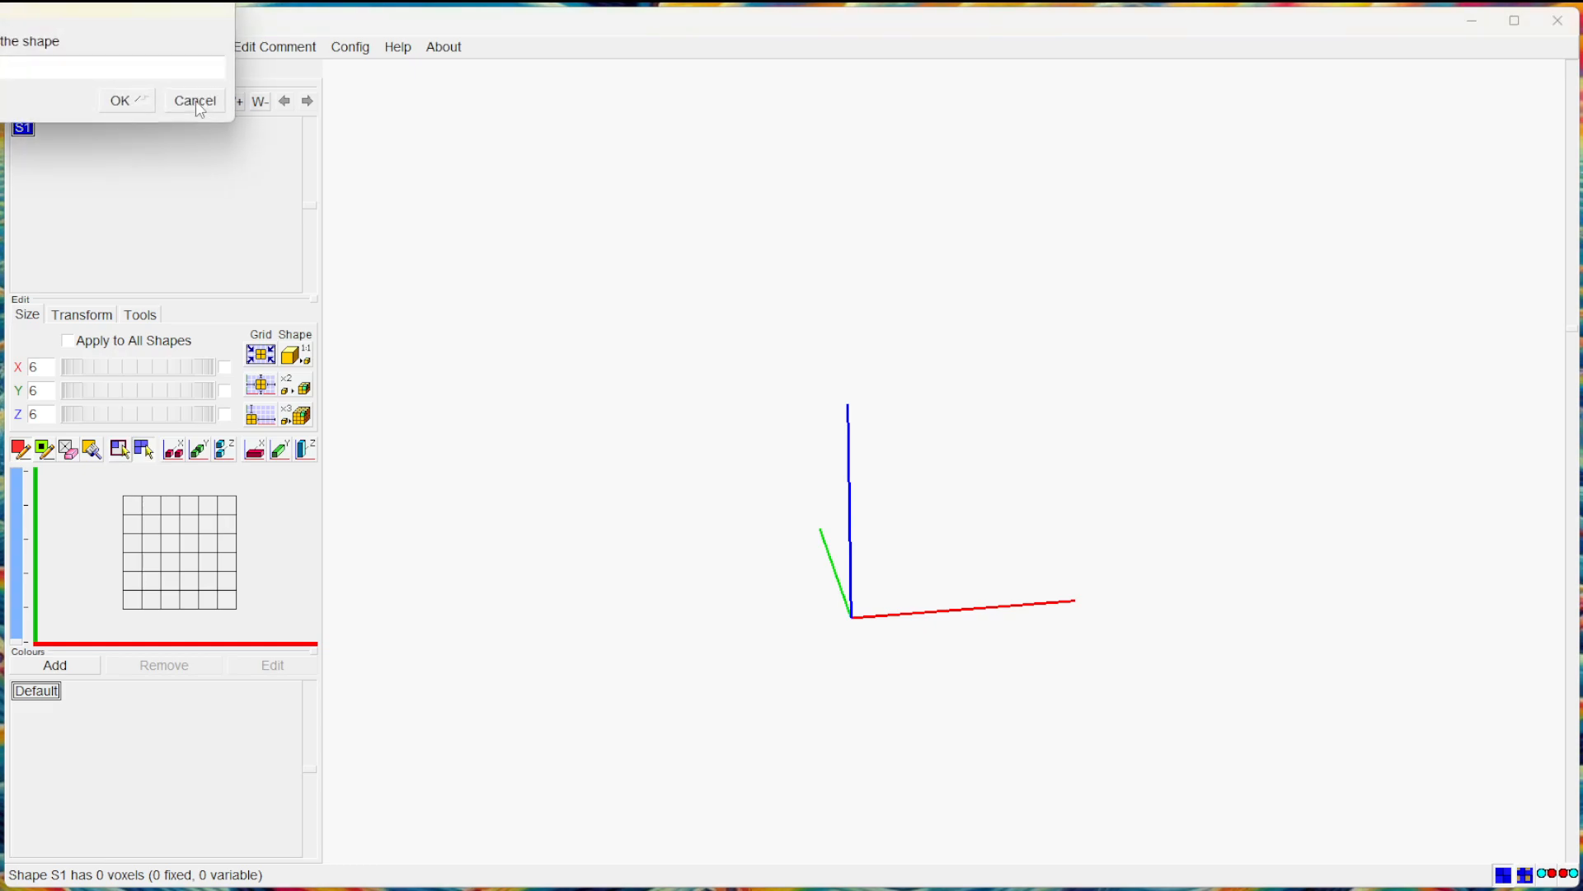
pyautogui.write('Solution')
pyautogui.click(132, 102)
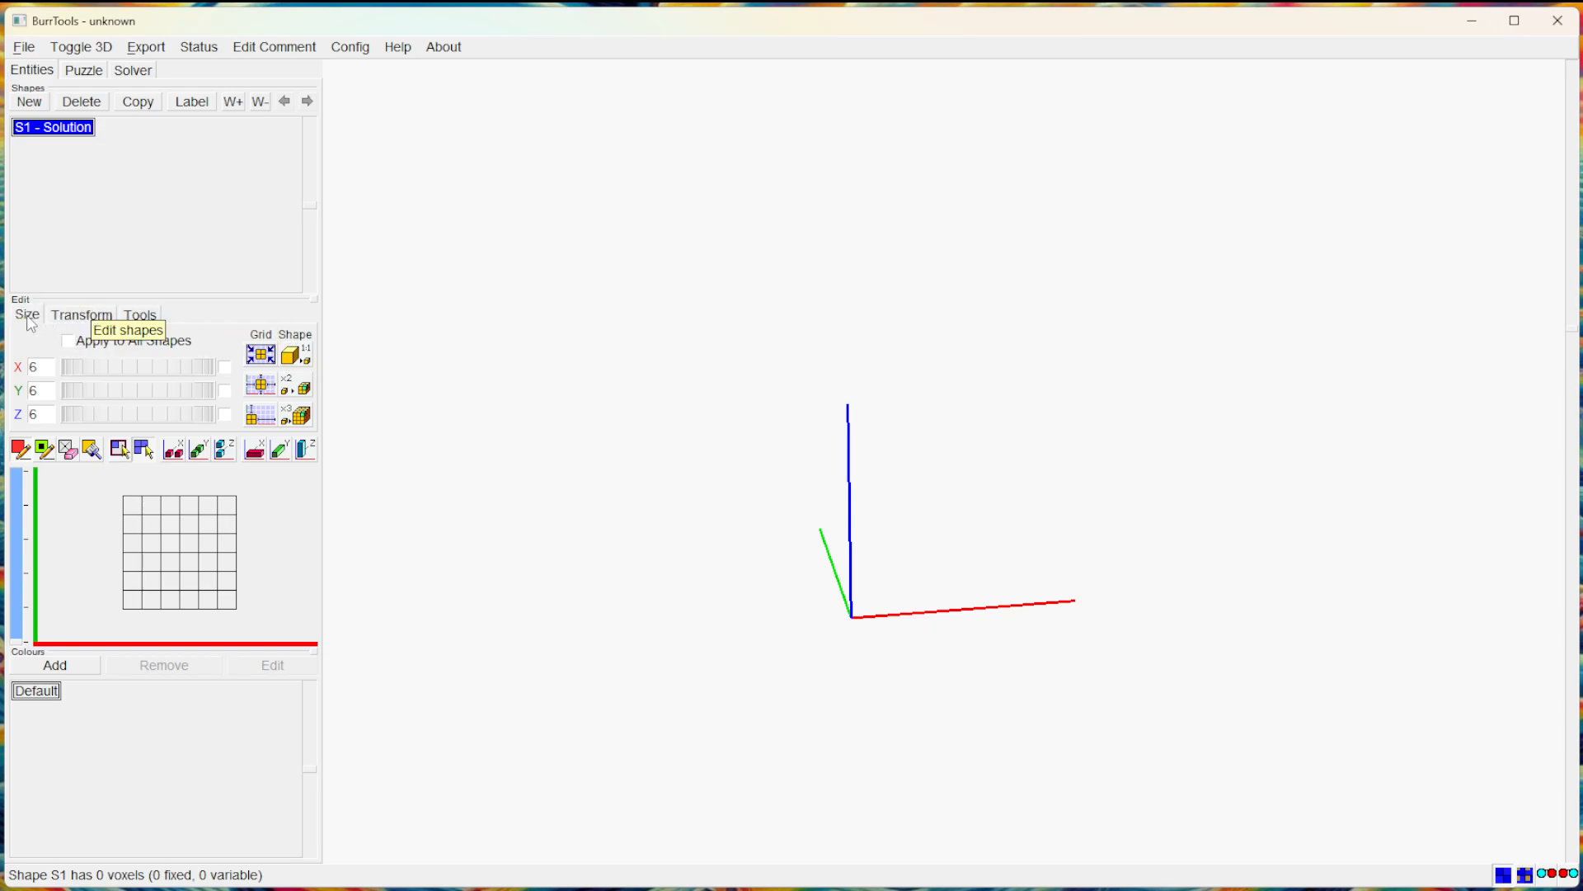
pyautogui.click(76, 316)
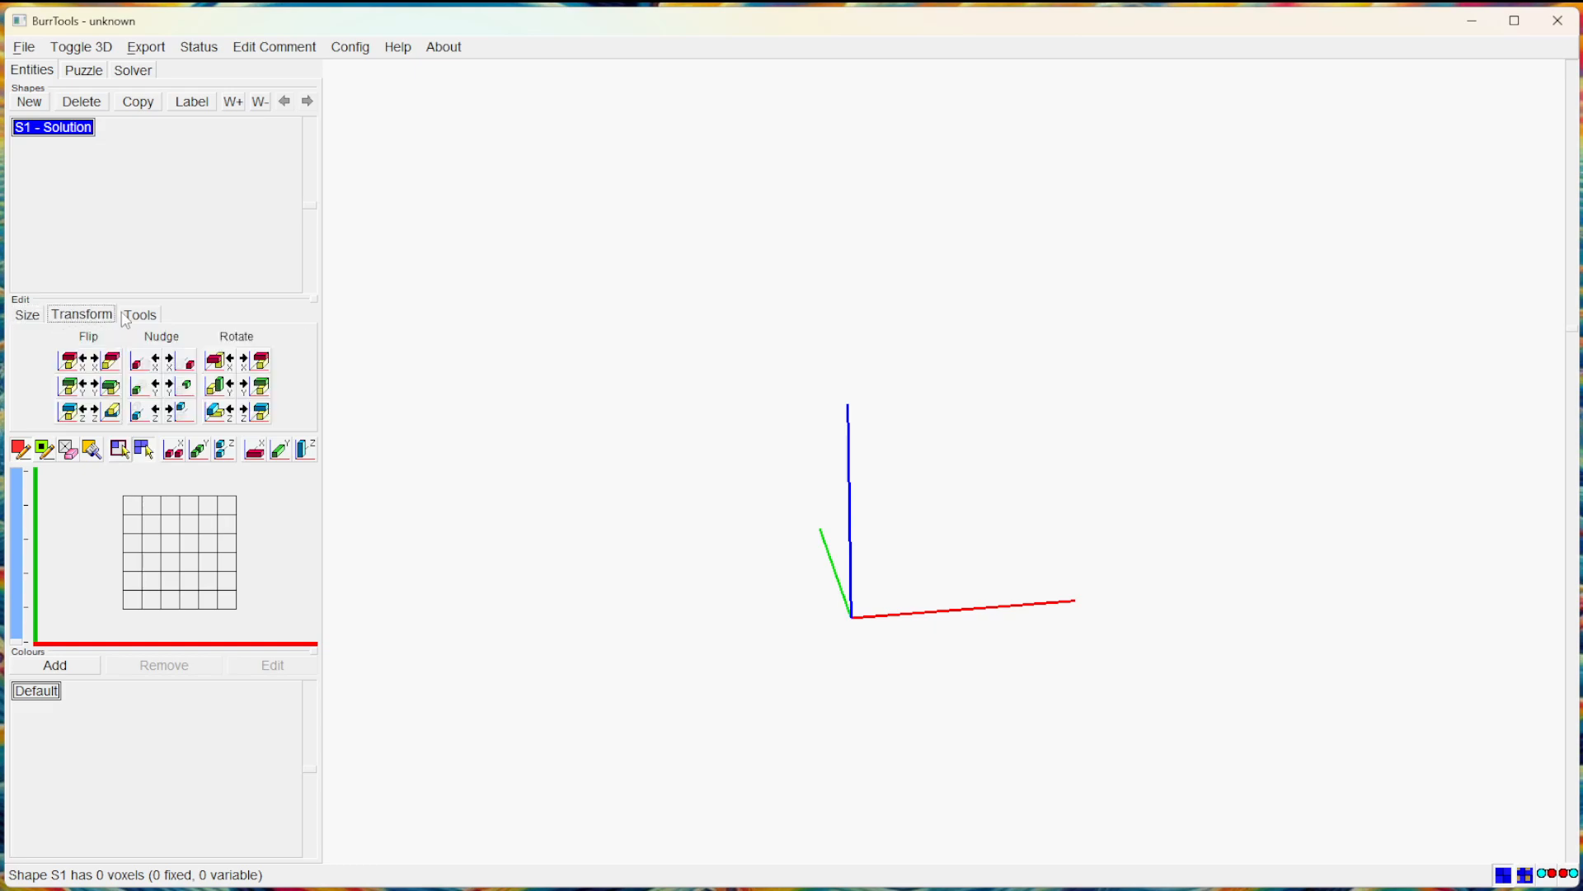
pyautogui.click(148, 318)
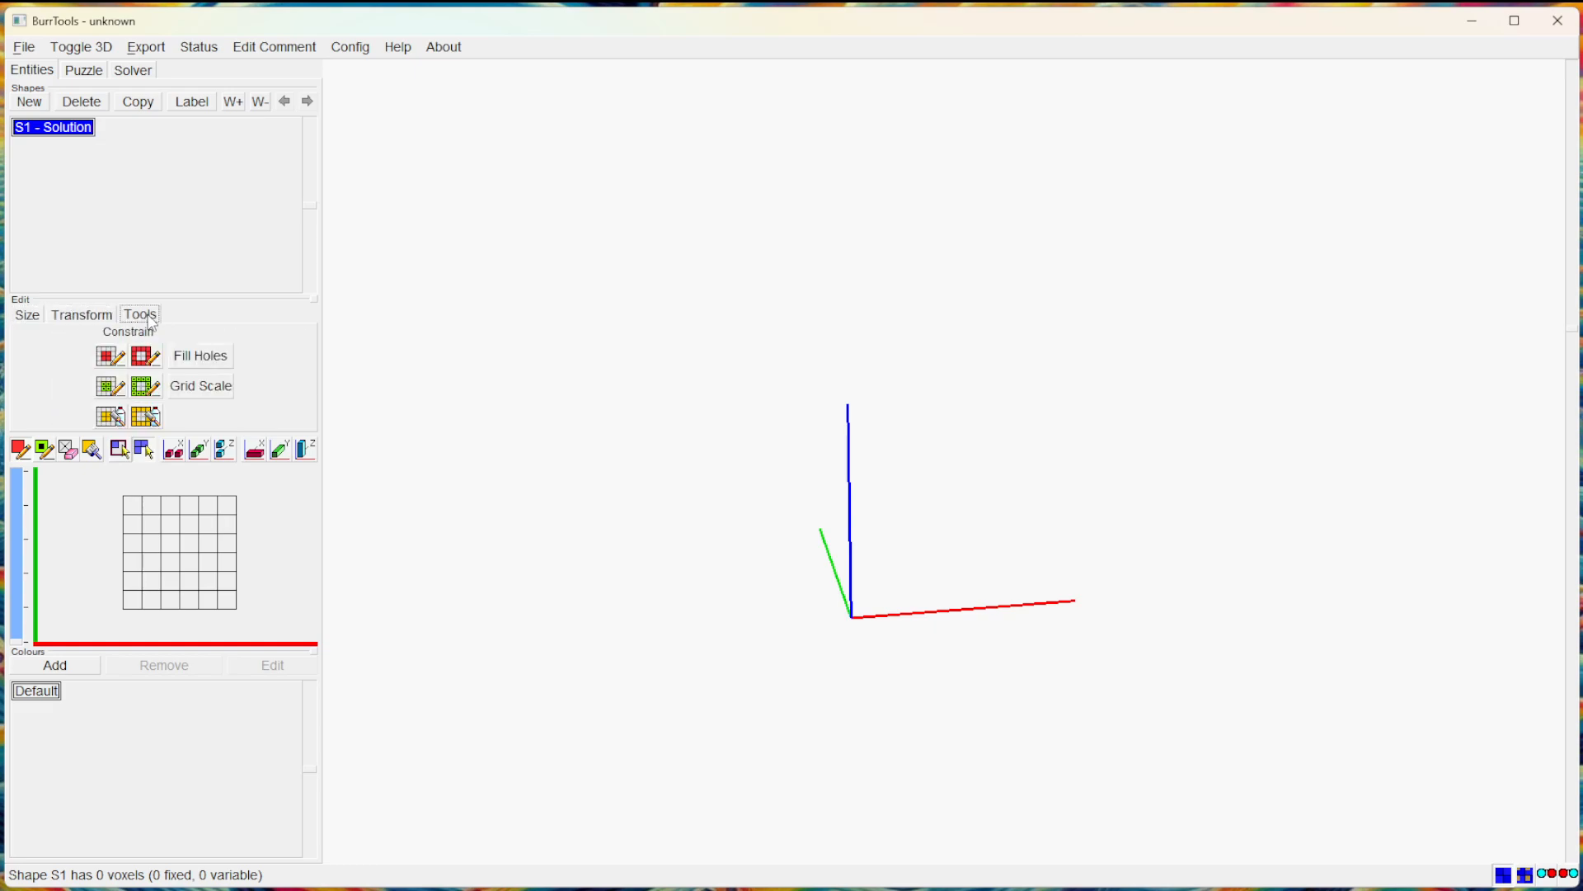
pyautogui.click(26, 322)
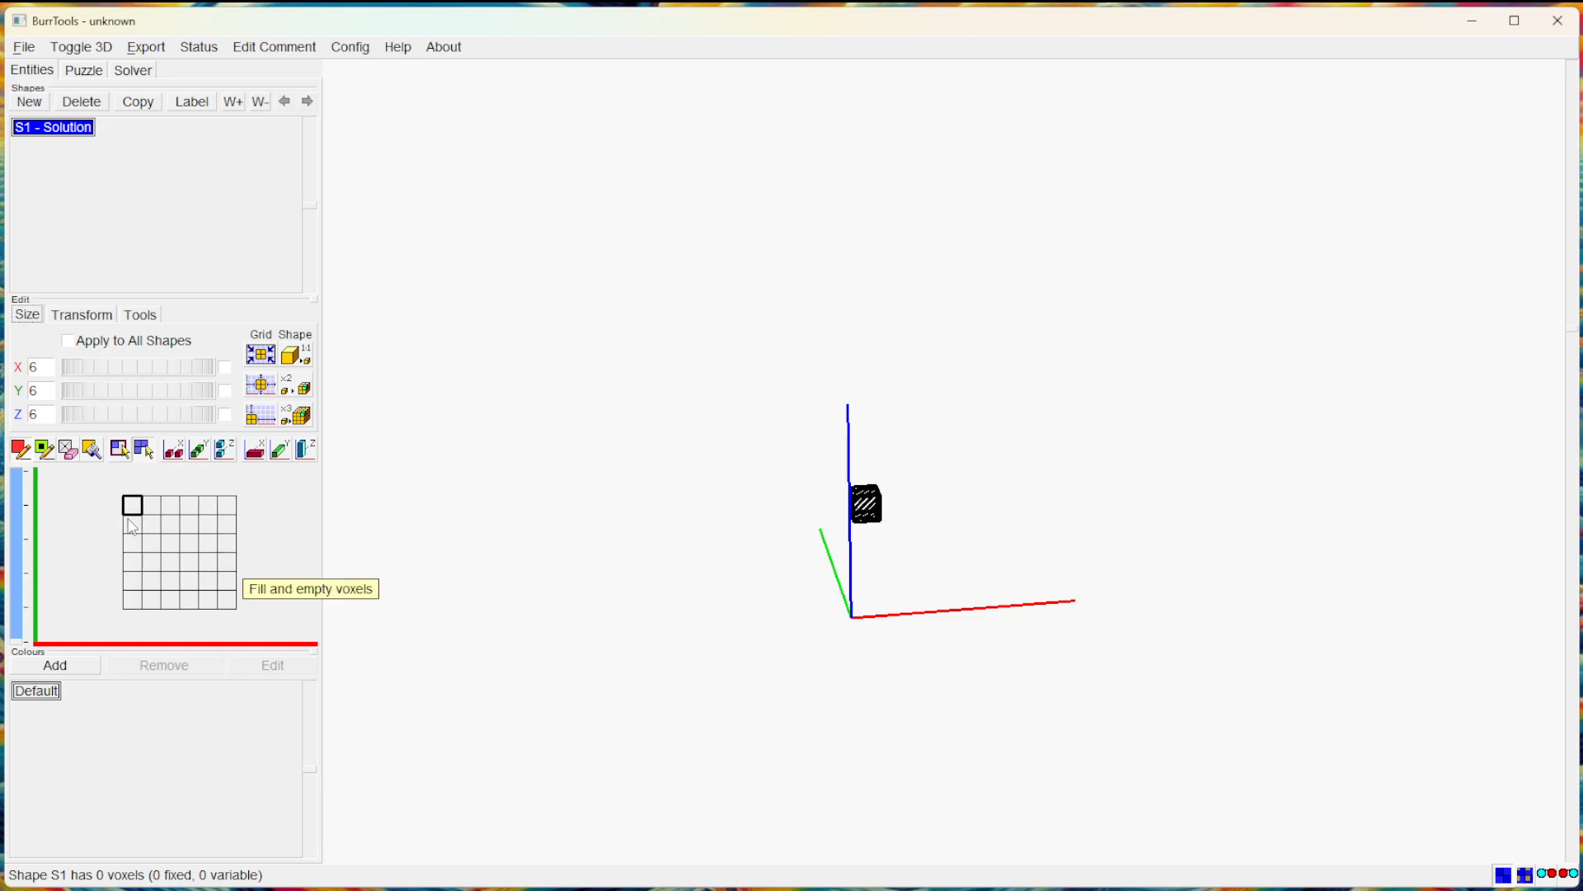
pyautogui.moveTo(19, 627); pyautogui.dragTo(18, 510)
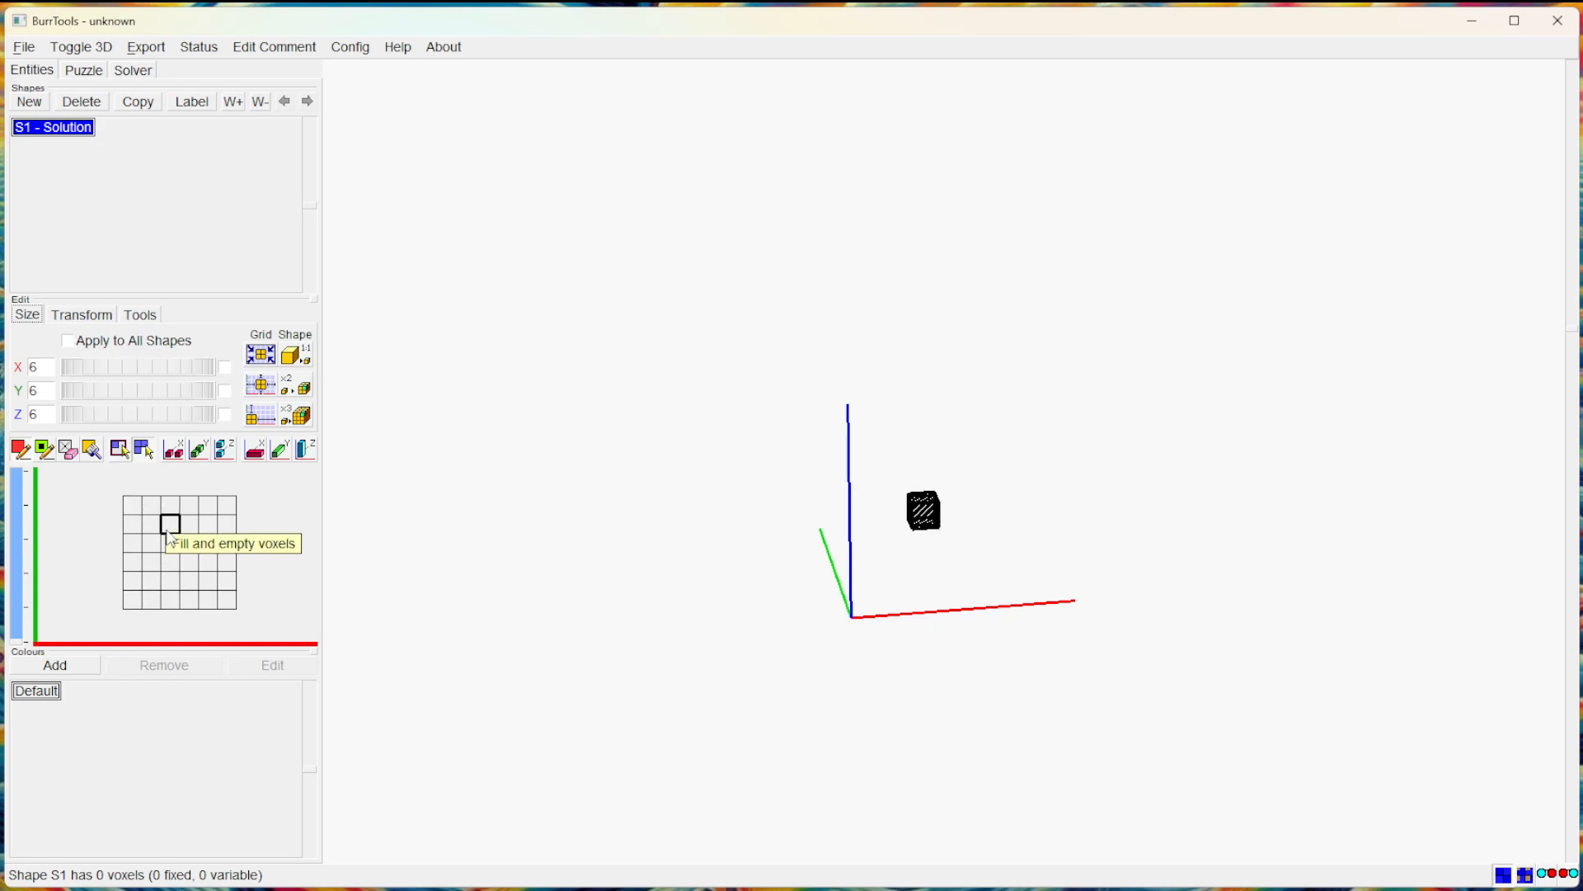
# Fill the entire 6 × 6 bottom layer of the Solution shape with fixed voxels using rectangular-area drawing.
pyautogui.click(120, 449)
pyautogui.moveTo(132, 504); pyautogui.dragTo(234, 605)
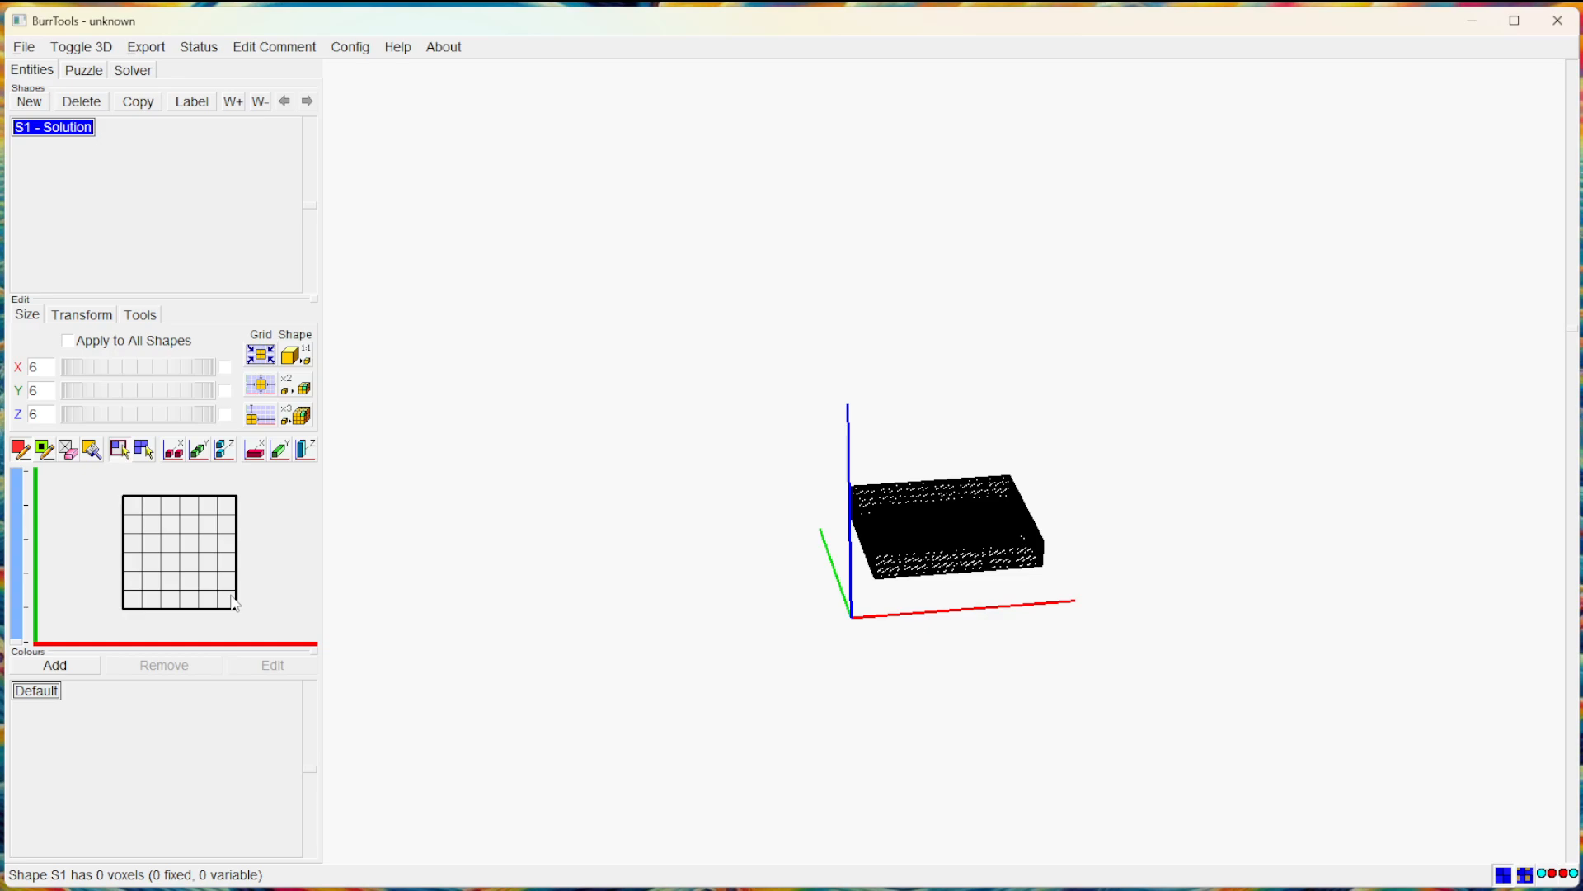
pyautogui.moveTo(234, 604)
pyautogui.mouseDown()
pyautogui.moveTo(224, 569)
pyautogui.moveTo(140, 514)
pyautogui.moveTo(149, 551)
pyautogui.moveTo(224, 604)
pyautogui.mouseUp()
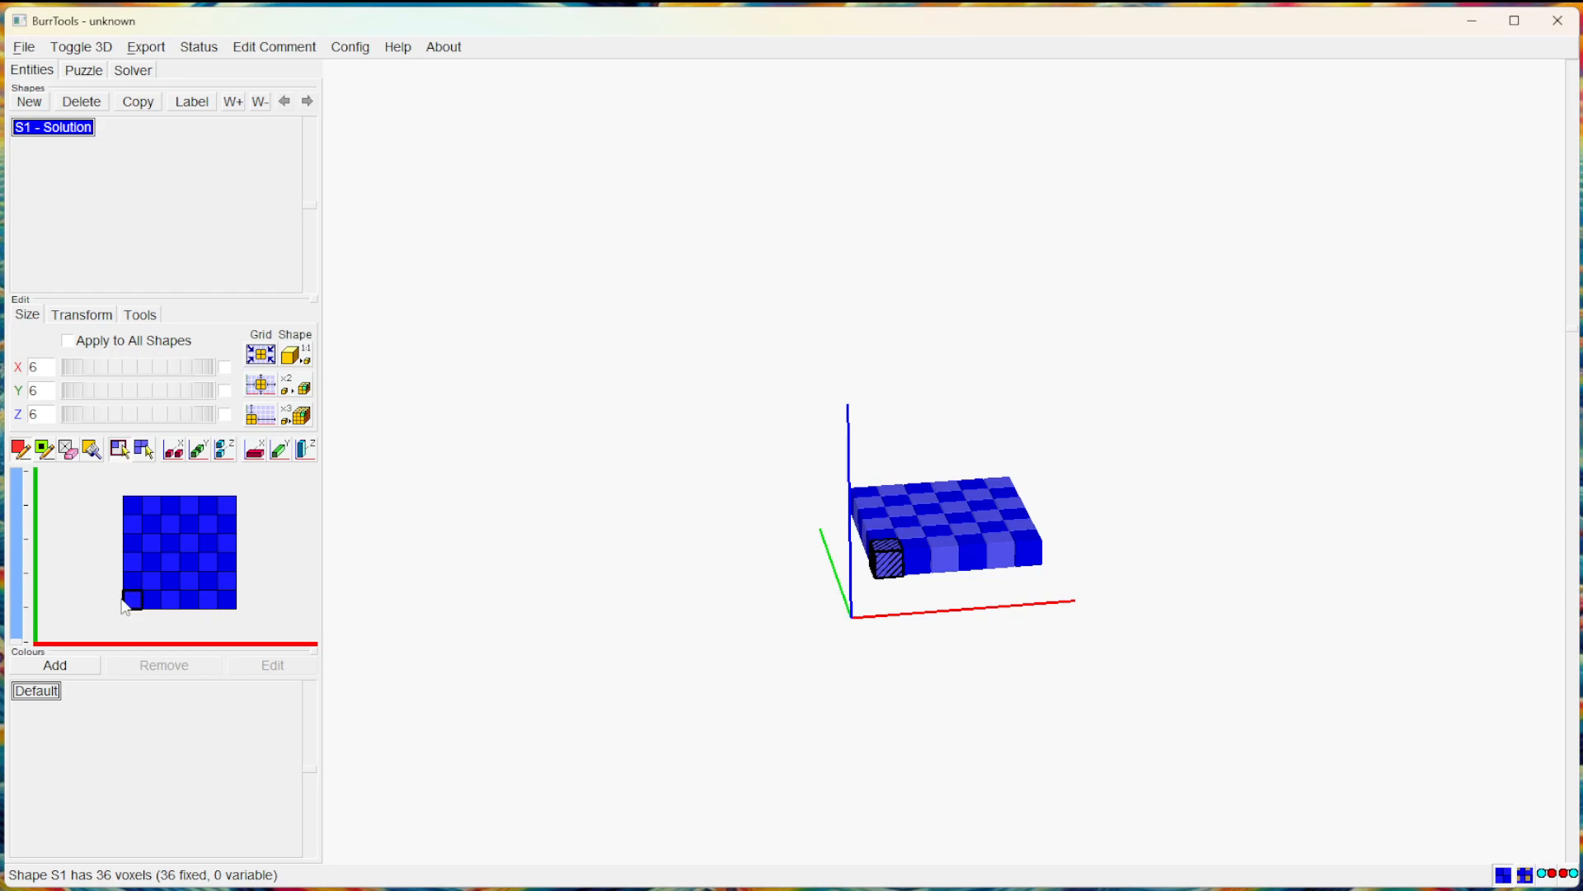
# Stack a centred 4 × 4 block of voxels on the second layer and a centred 2 × 2 block on the third.
pyautogui.press('+')
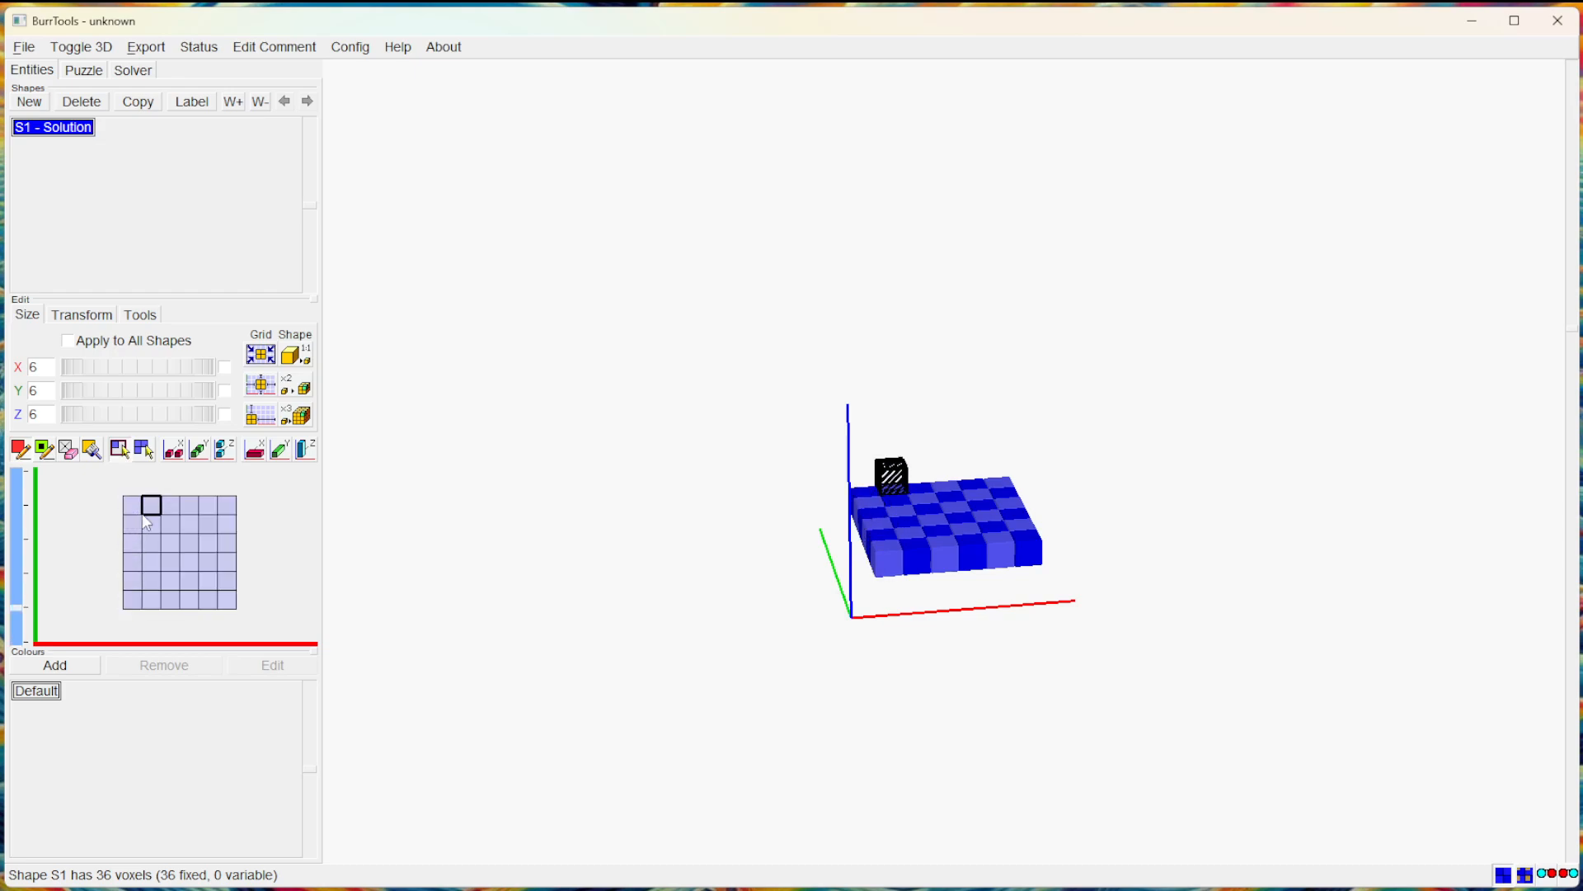
pyautogui.moveTo(148, 522); pyautogui.dragTo(213, 586)
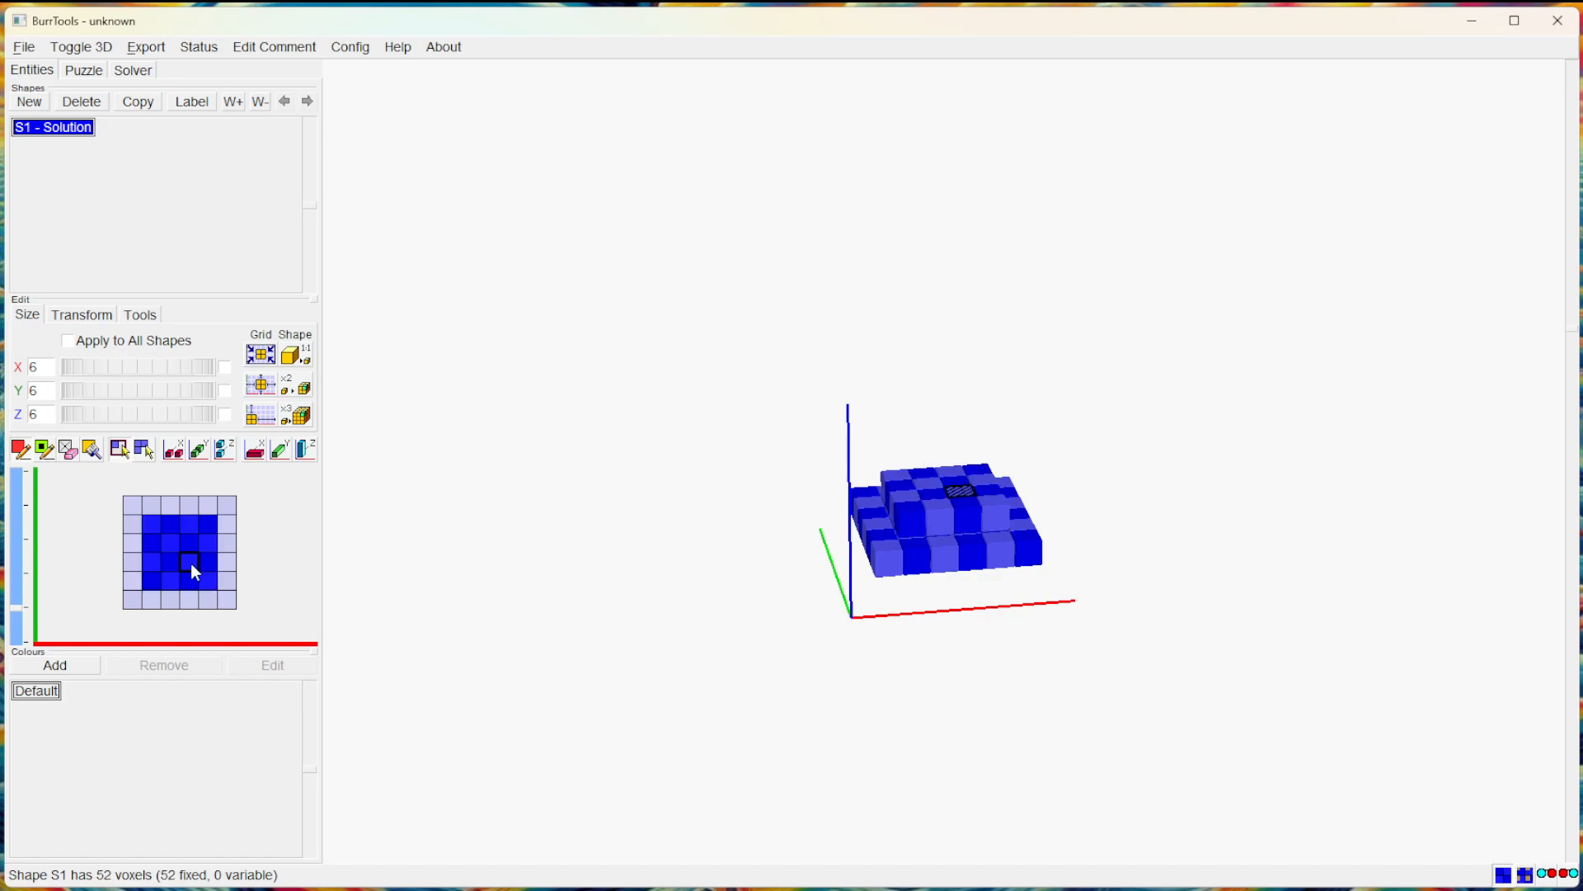
pyautogui.scroll(1, 191, 562)
pyautogui.moveTo(175, 542); pyautogui.dragTo(192, 568)
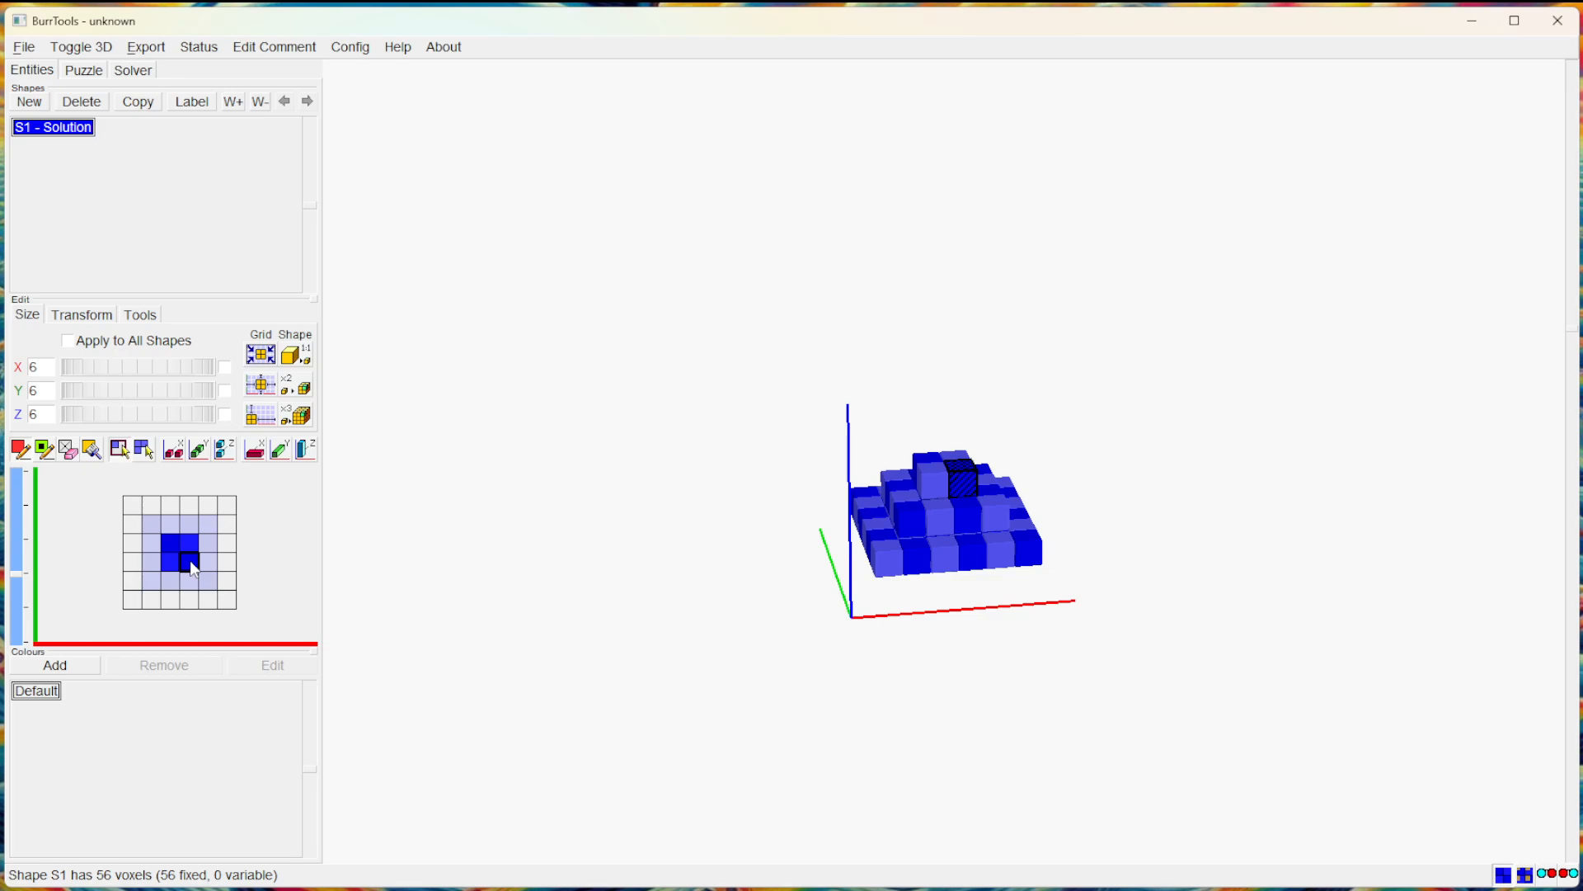
# Paint both diagonals freehand on the third layer and fill in its remaining voxels.
pyautogui.click(143, 450)
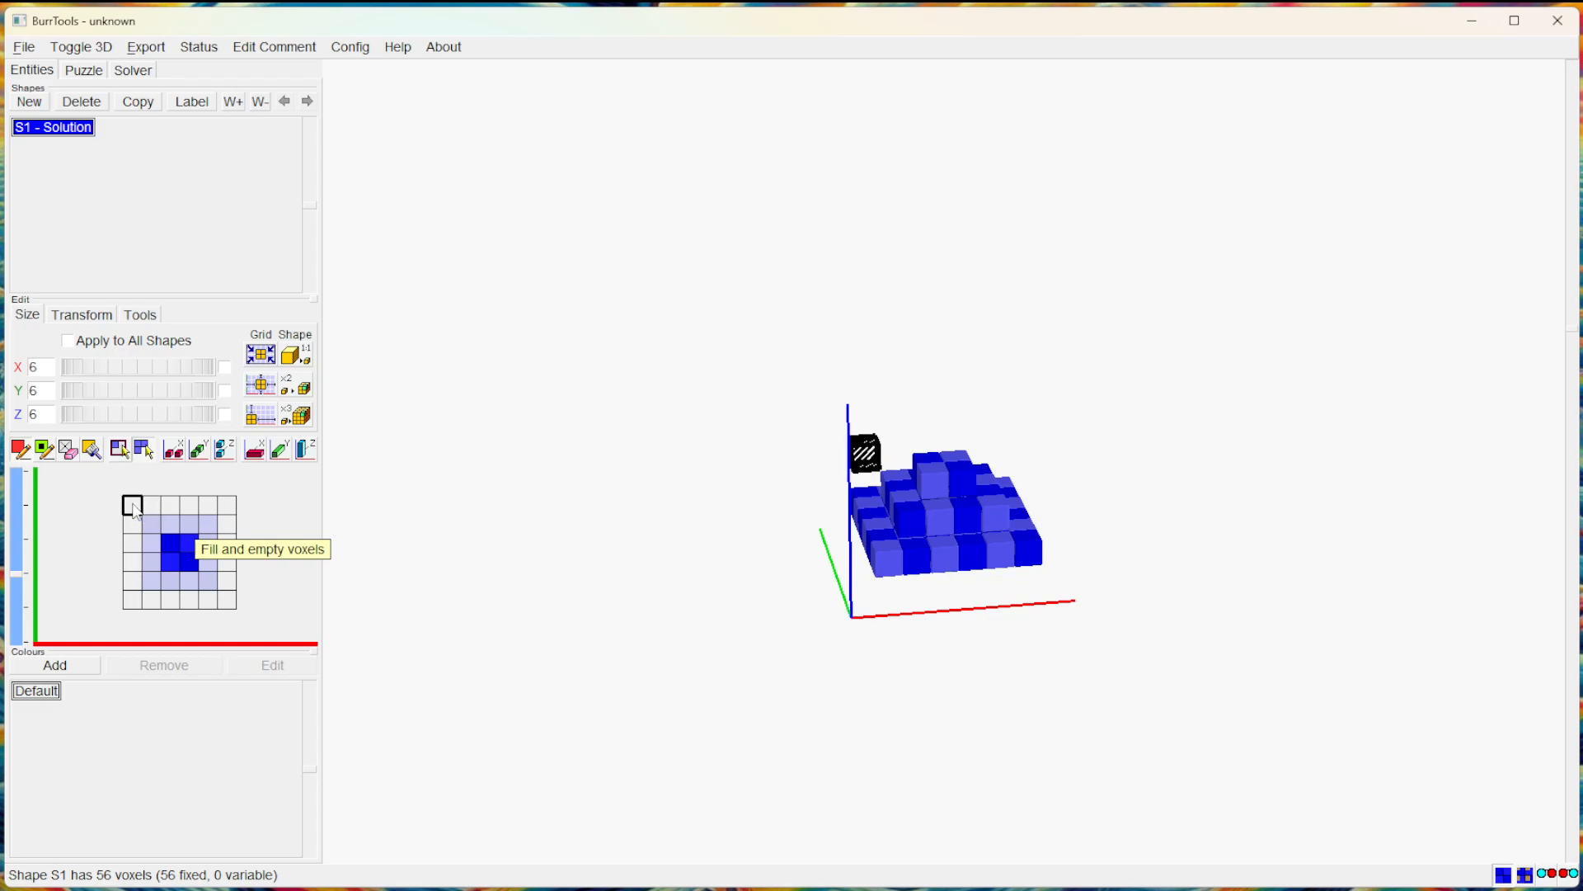
pyautogui.moveTo(133, 506); pyautogui.dragTo(226, 601)
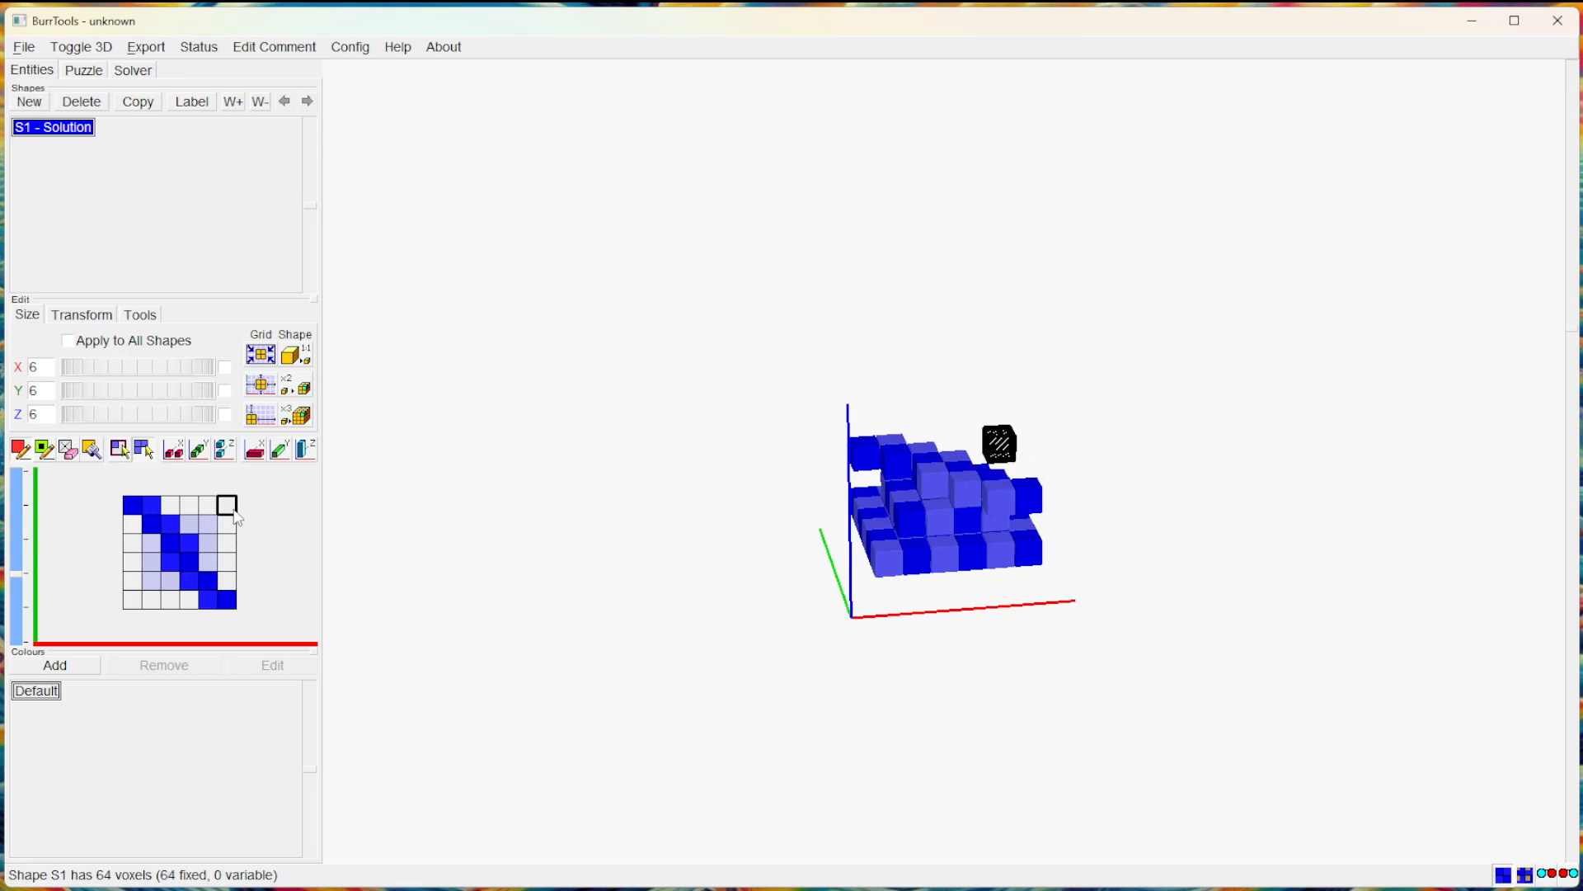
pyautogui.moveTo(224, 505); pyautogui.dragTo(132, 597)
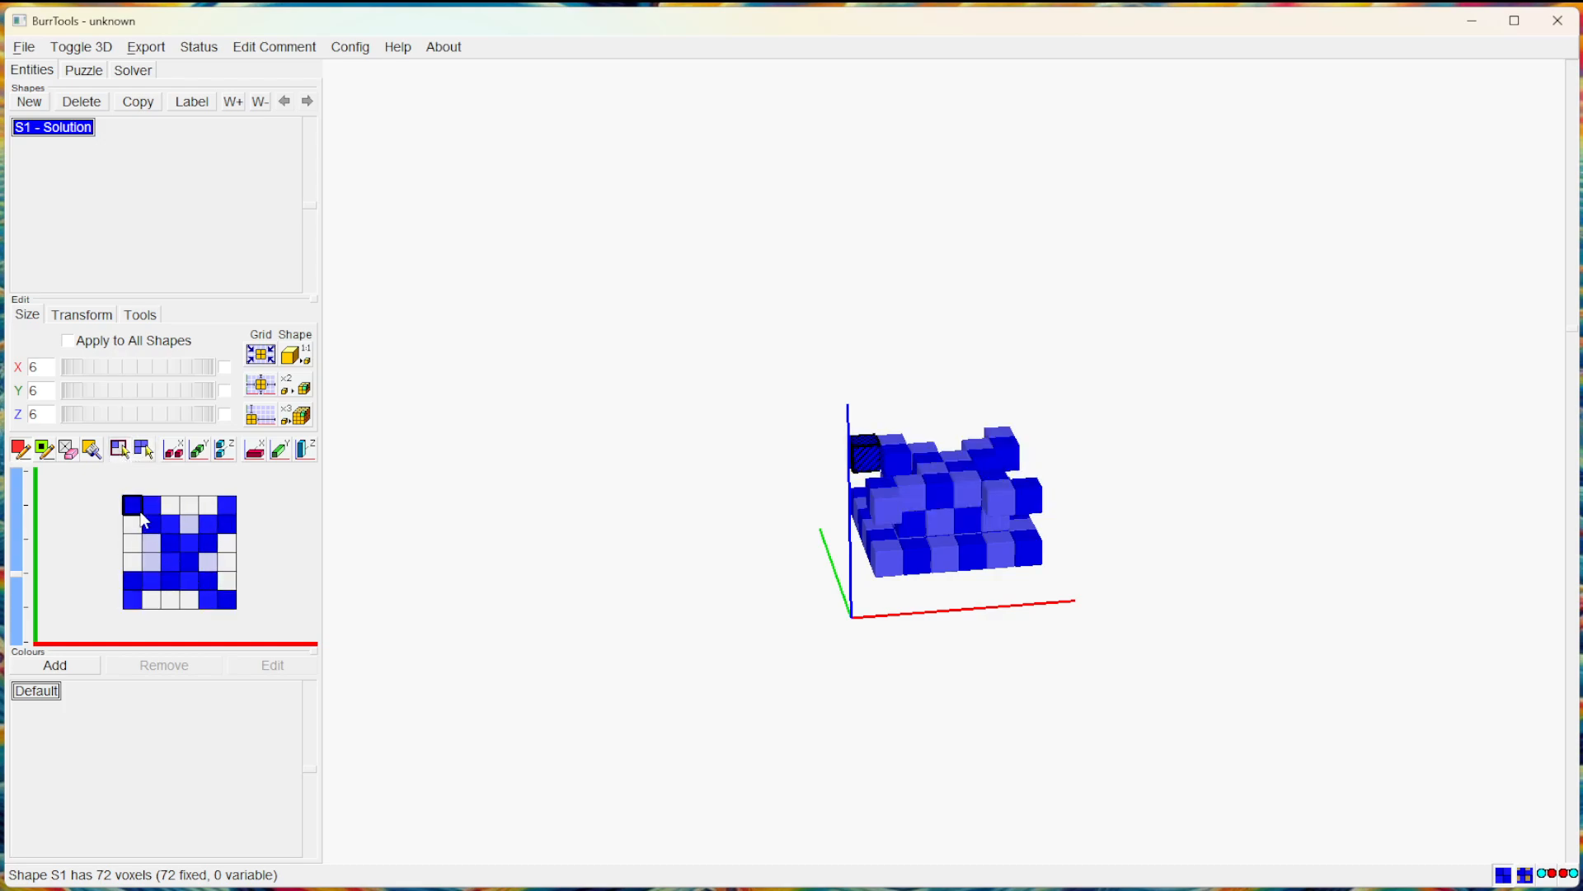
pyautogui.moveTo(141, 515); pyautogui.dragTo(220, 599)
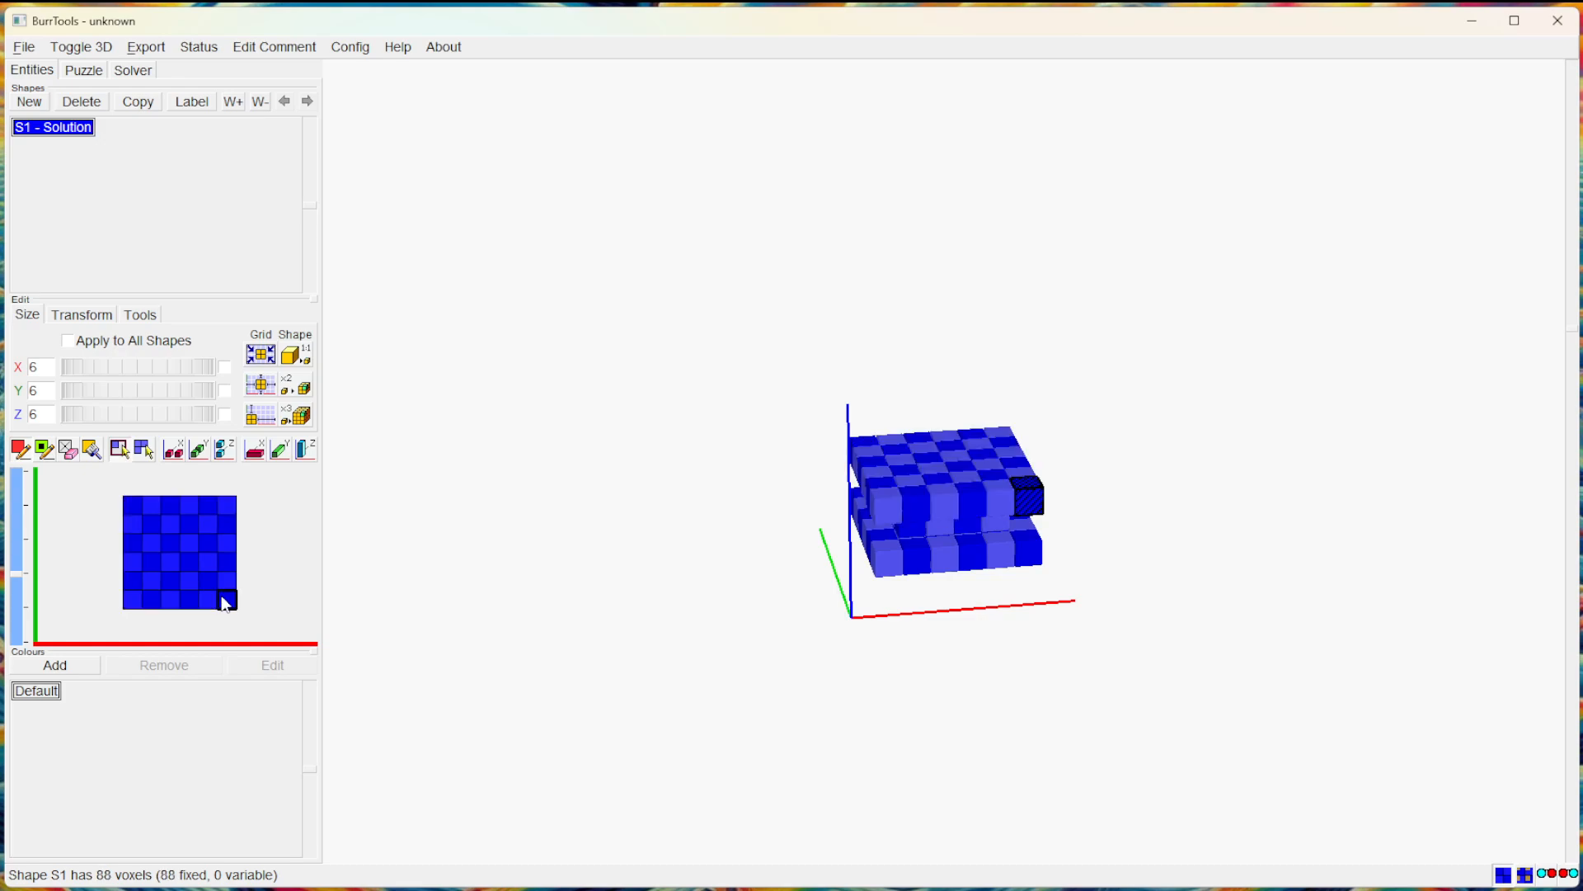
# Paint a freehand diagonal of voxels and the full back row on the fourth layer.
pyautogui.click(142, 451)
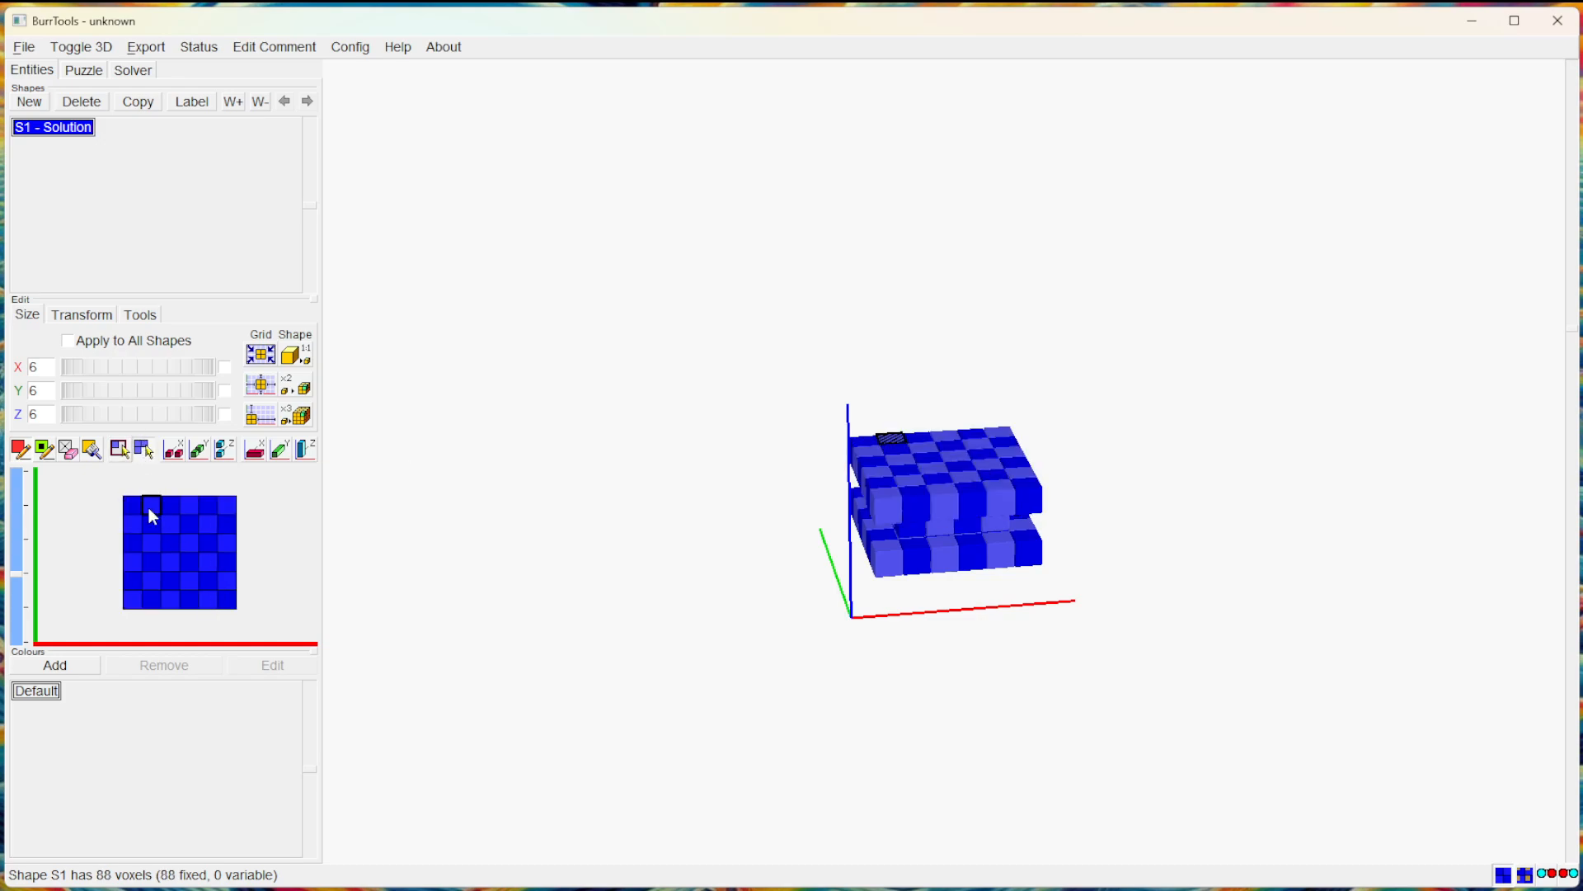
pyautogui.click(17, 546)
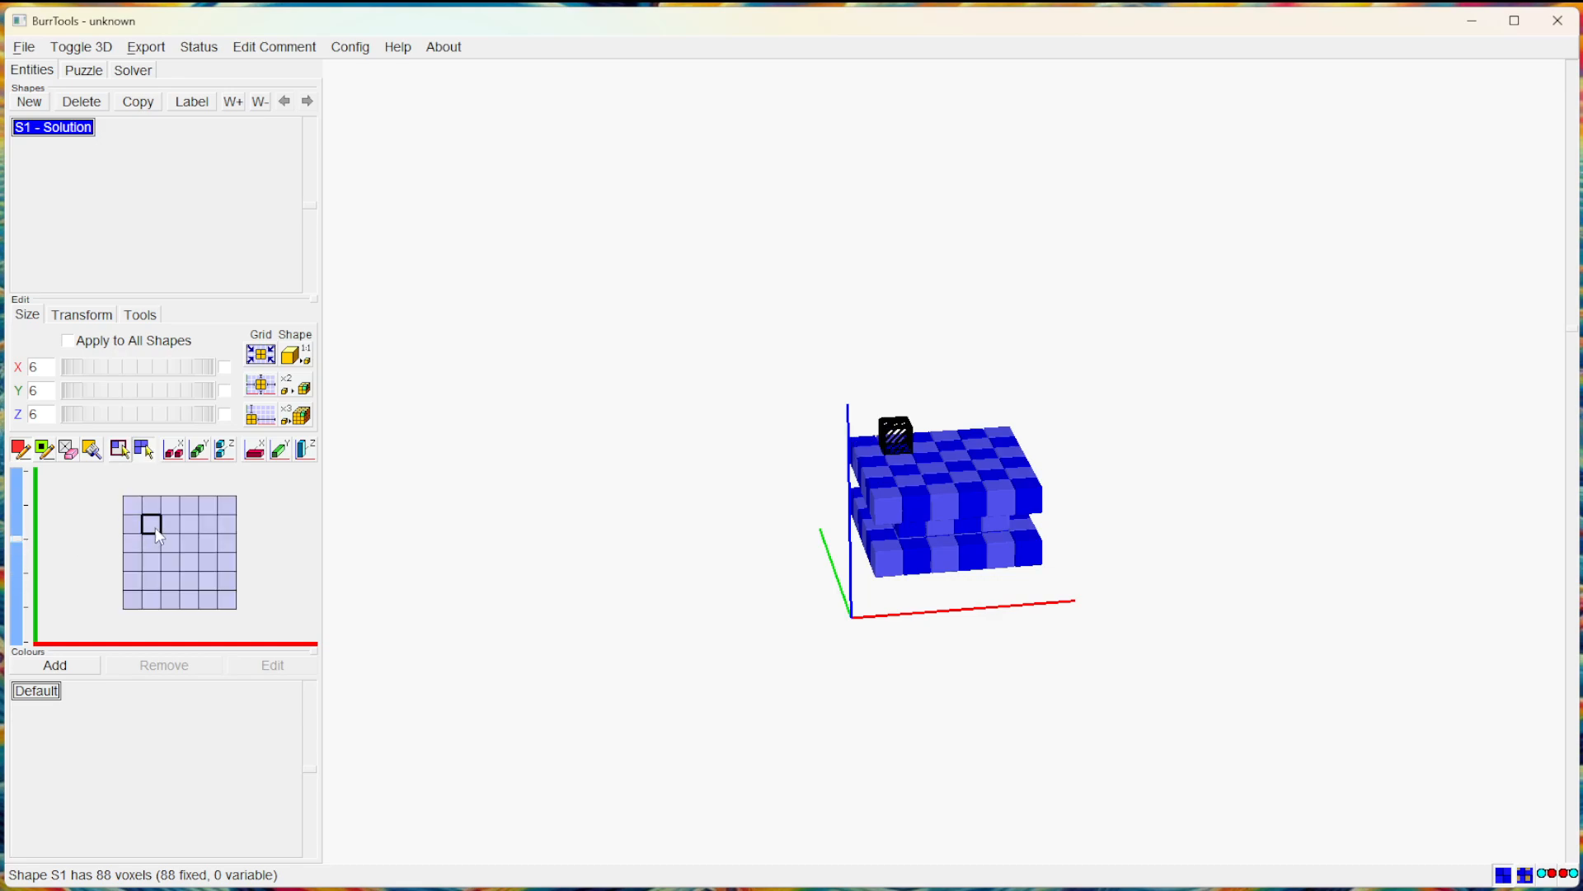
pyautogui.moveTo(156, 528); pyautogui.dragTo(227, 600)
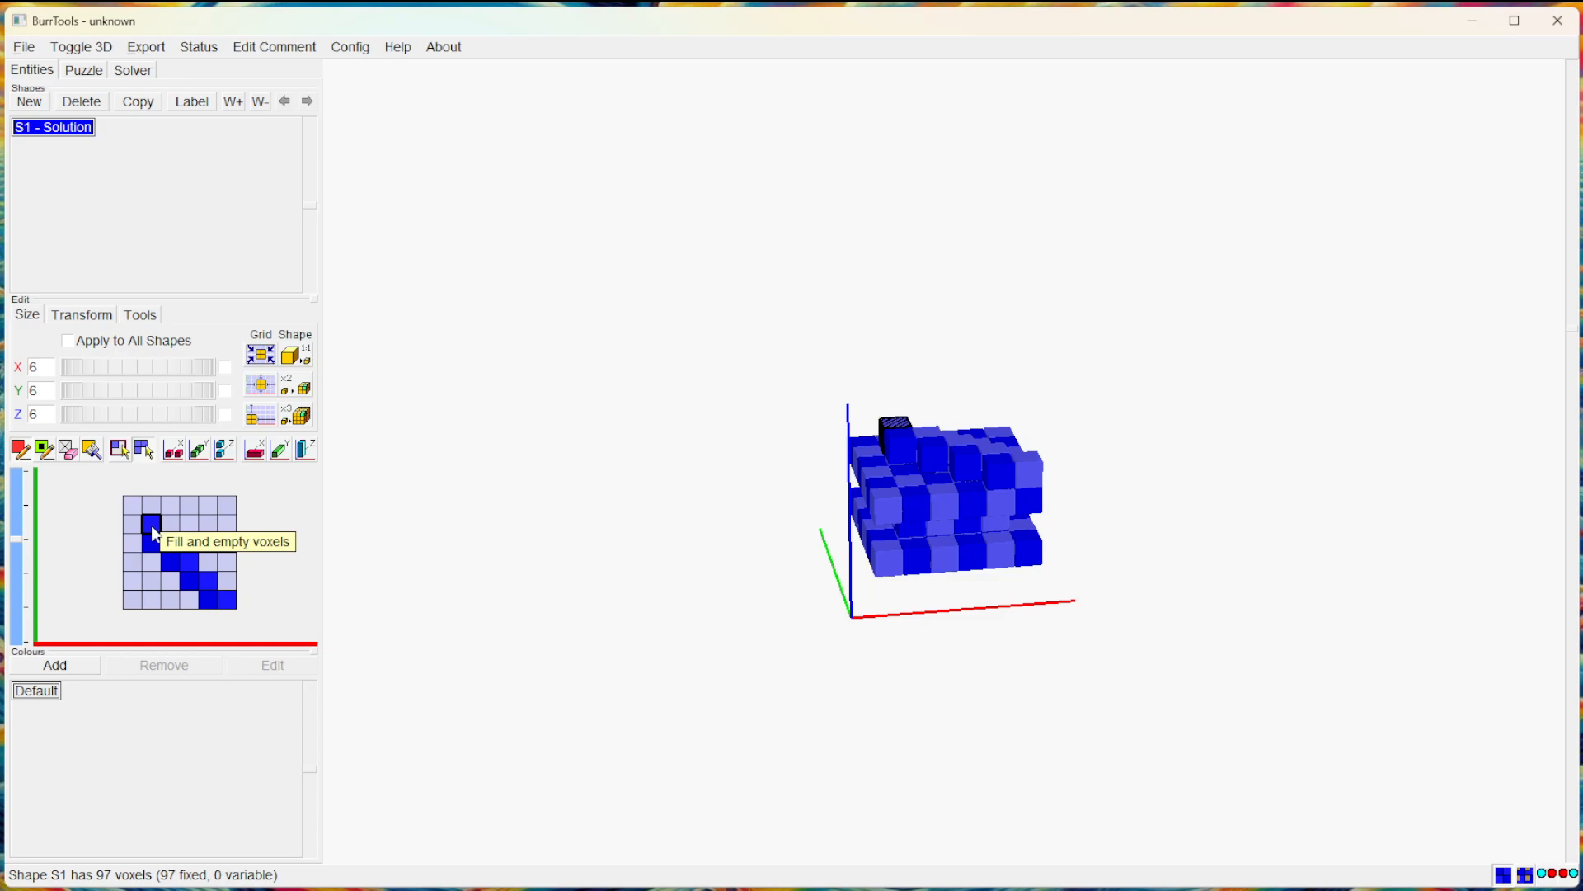
pyautogui.moveTo(131, 506); pyautogui.dragTo(228, 505)
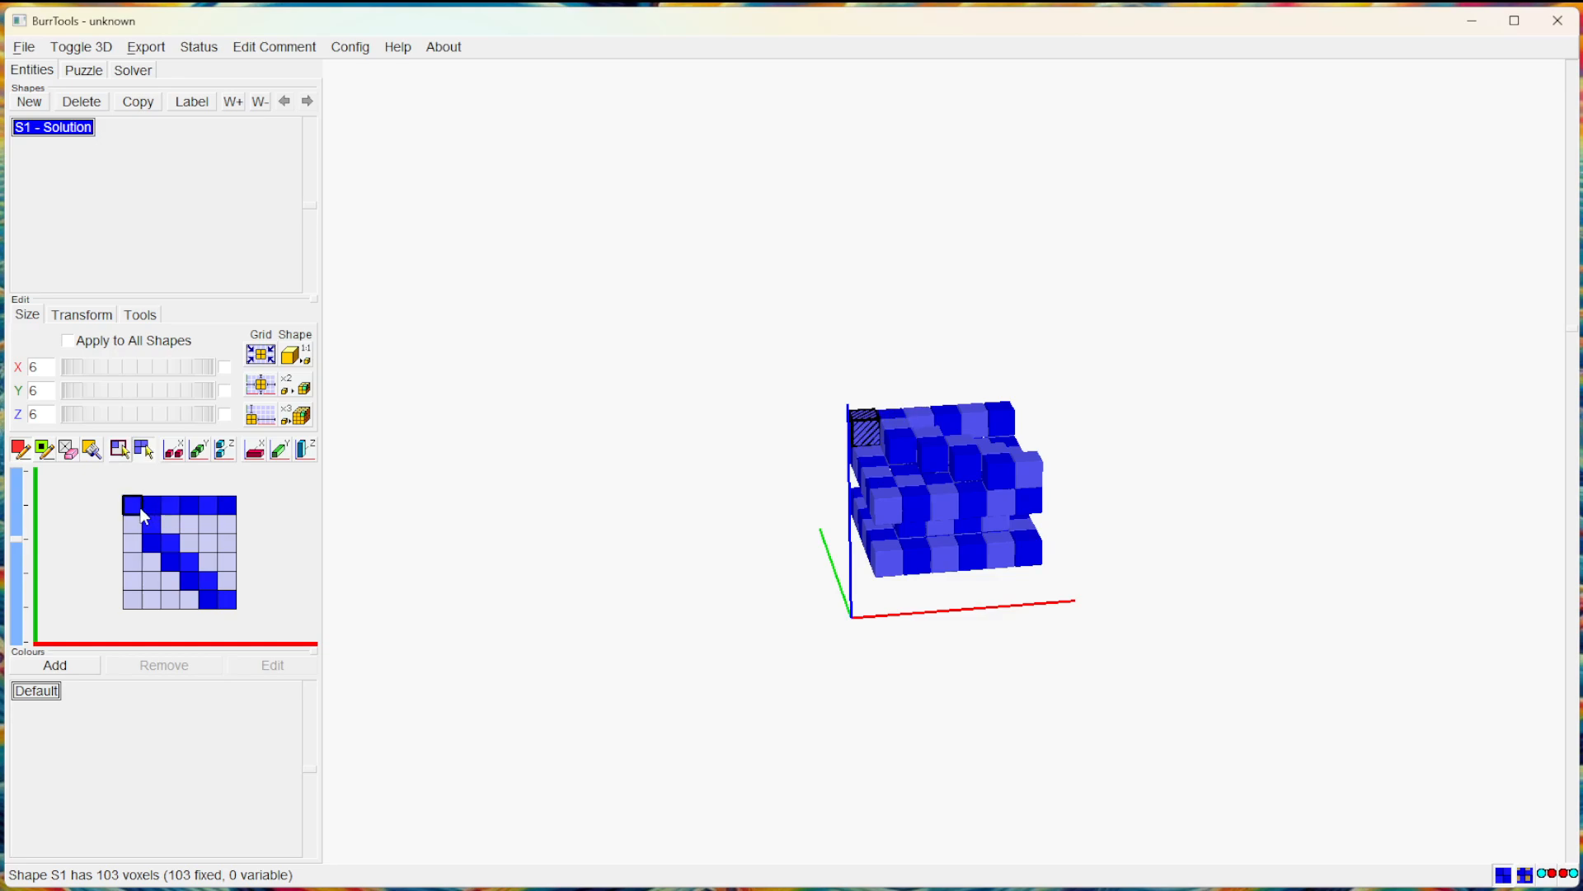
# Erase the painted voxels from the fourth layer and a diagonal band of voxels from the third layer.
pyautogui.moveTo(137, 511); pyautogui.dragTo(229, 513)
pyautogui.moveTo(226, 576)
pyautogui.mouseDown()
pyautogui.moveTo(205, 597)
pyautogui.moveTo(151, 524)
pyautogui.moveTo(226, 602)
pyautogui.mouseUp()
pyautogui.scroll(-1, 151, 526)
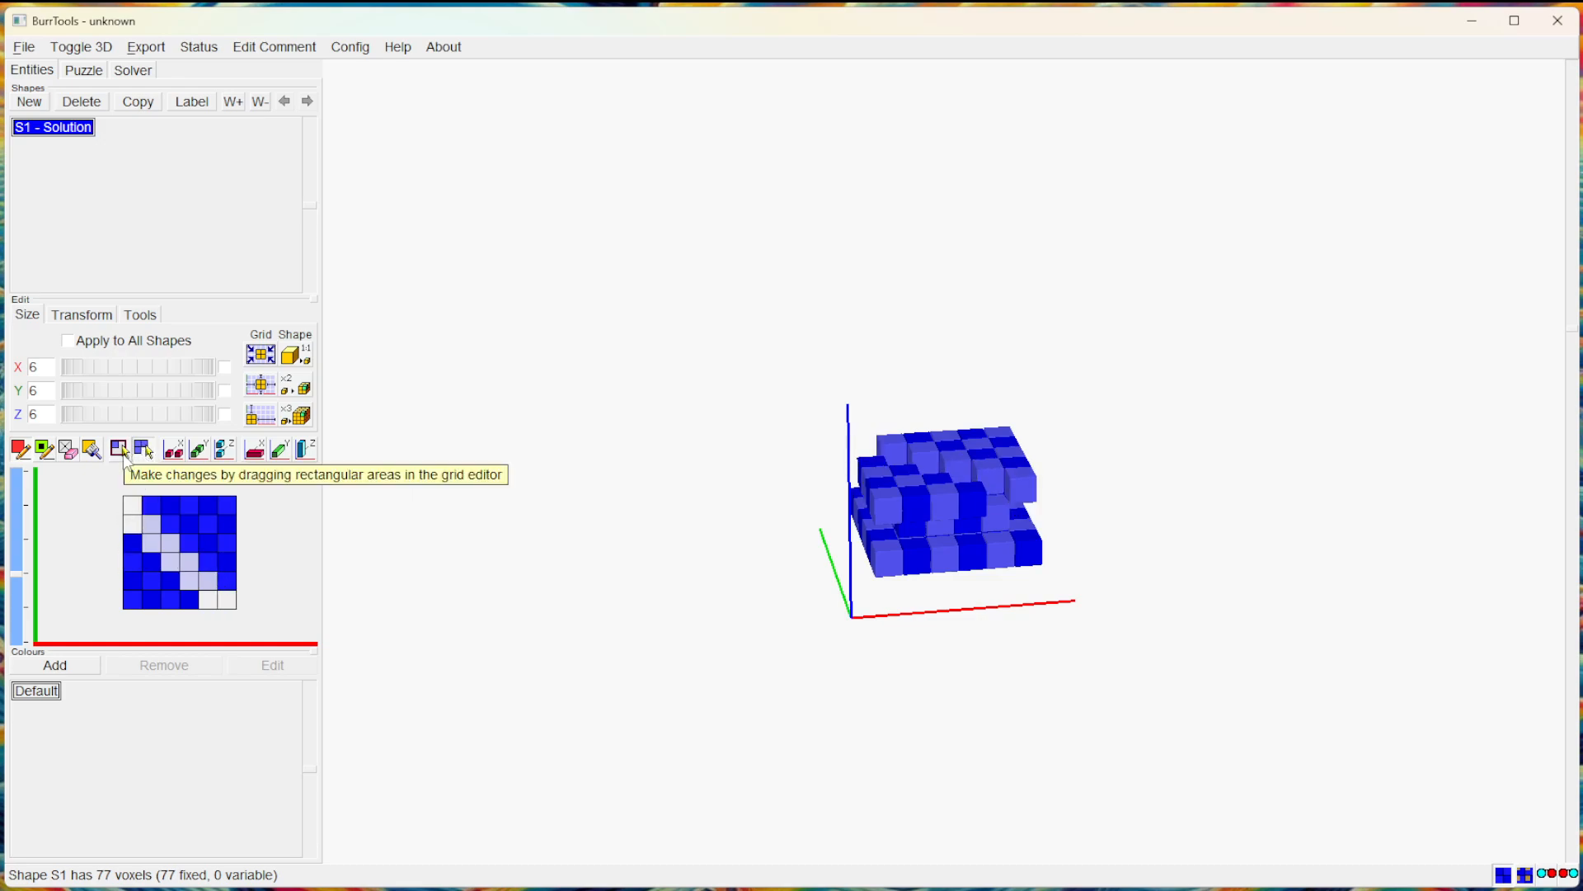
# Clear all voxels from the third, second and bottom layers using rectangular-area erasing.
pyautogui.click(119, 452)
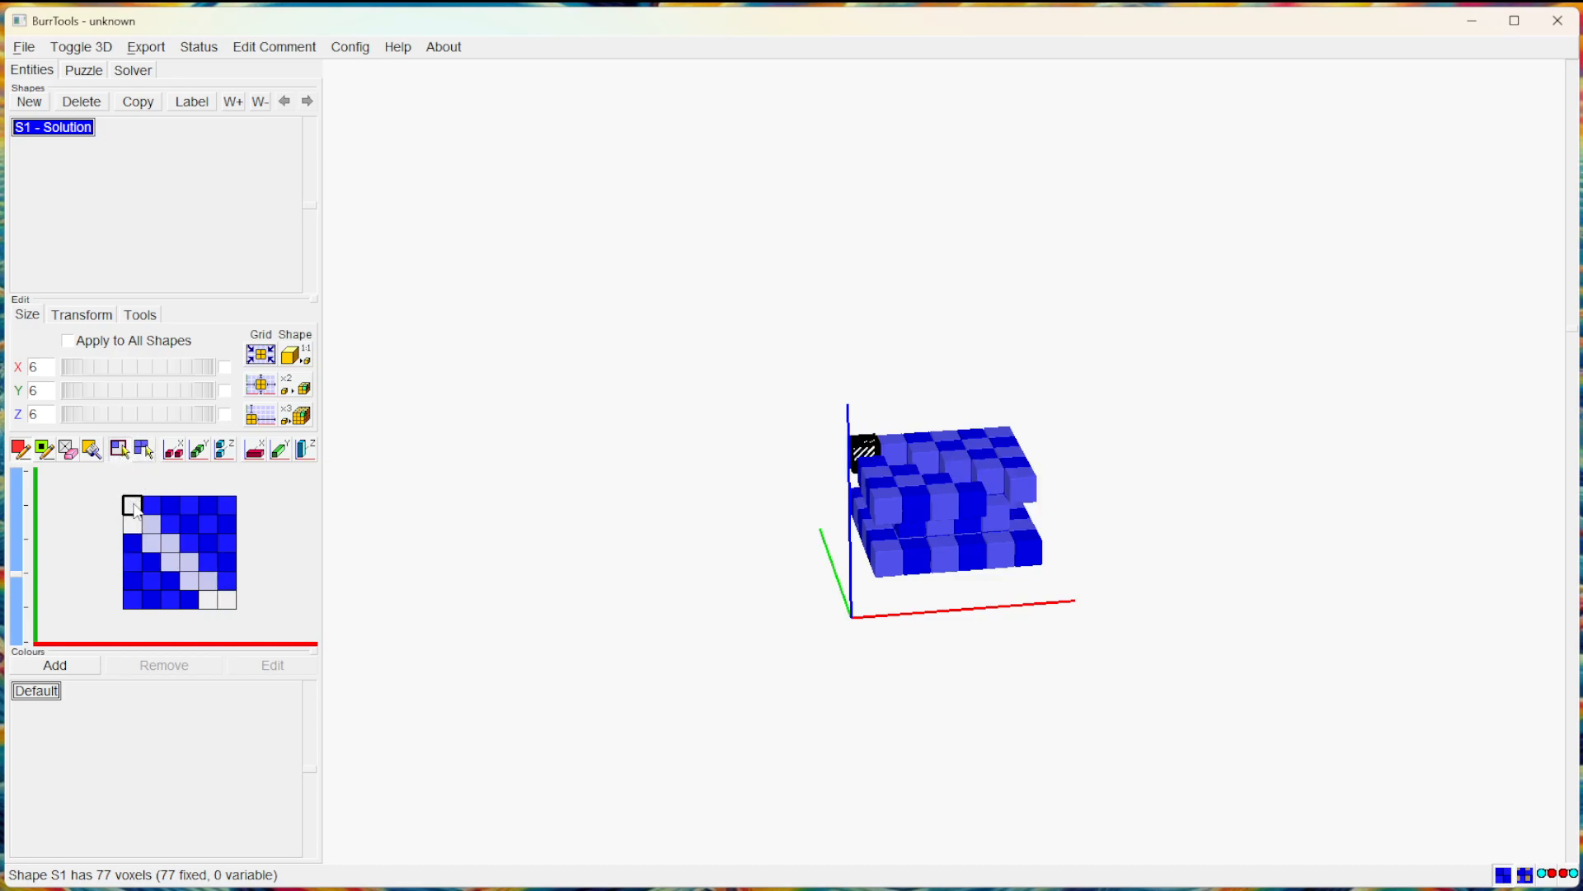
pyautogui.moveTo(131, 506); pyautogui.dragTo(227, 603)
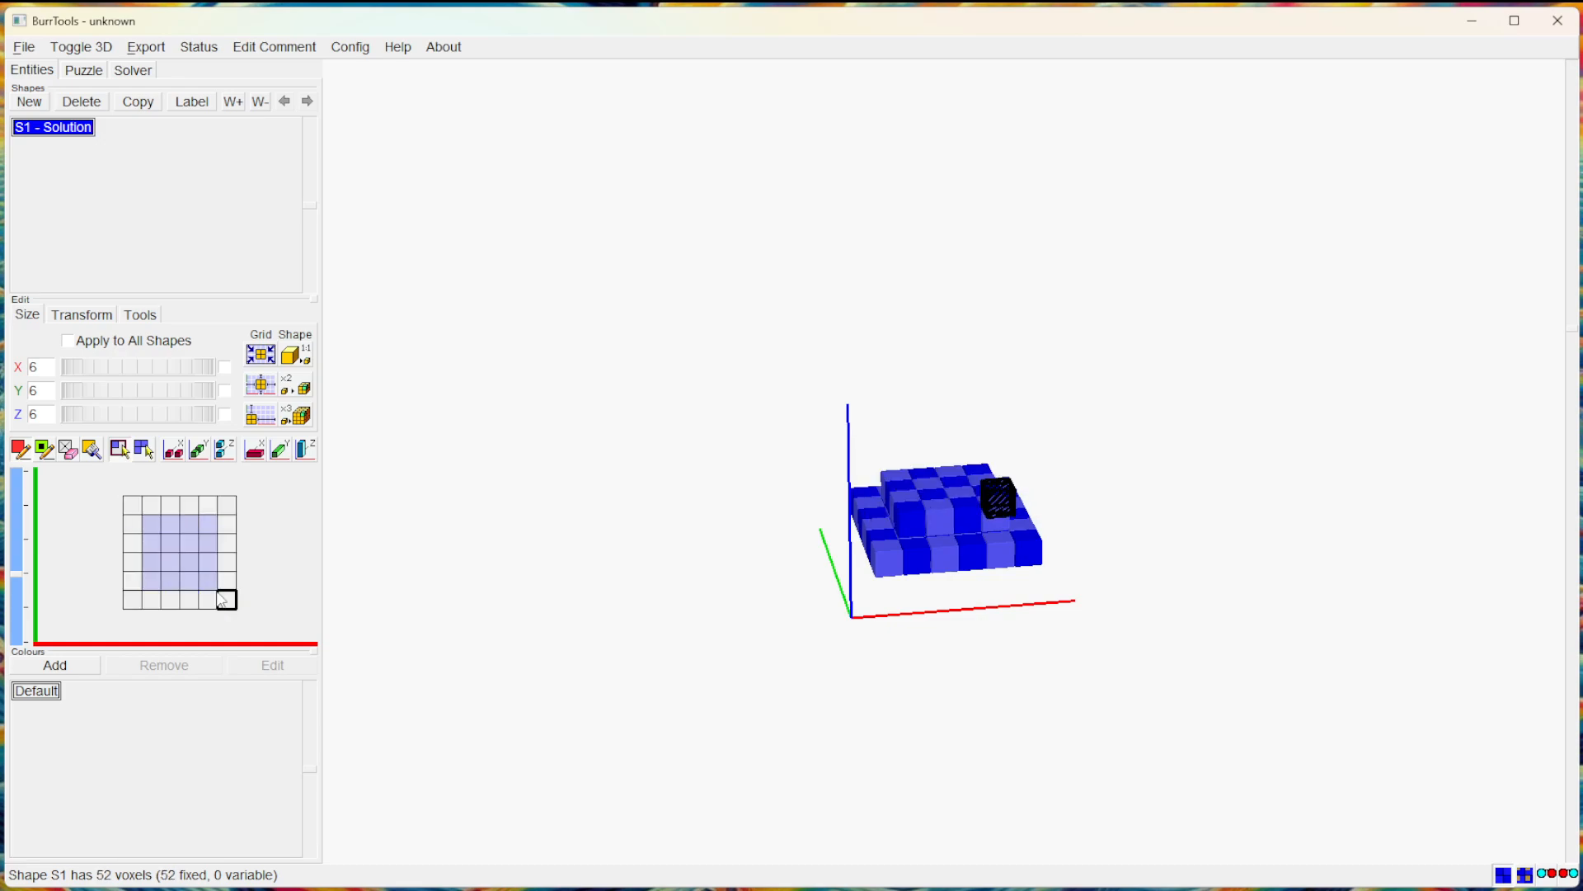
pyautogui.moveTo(132, 515); pyautogui.dragTo(237, 612)
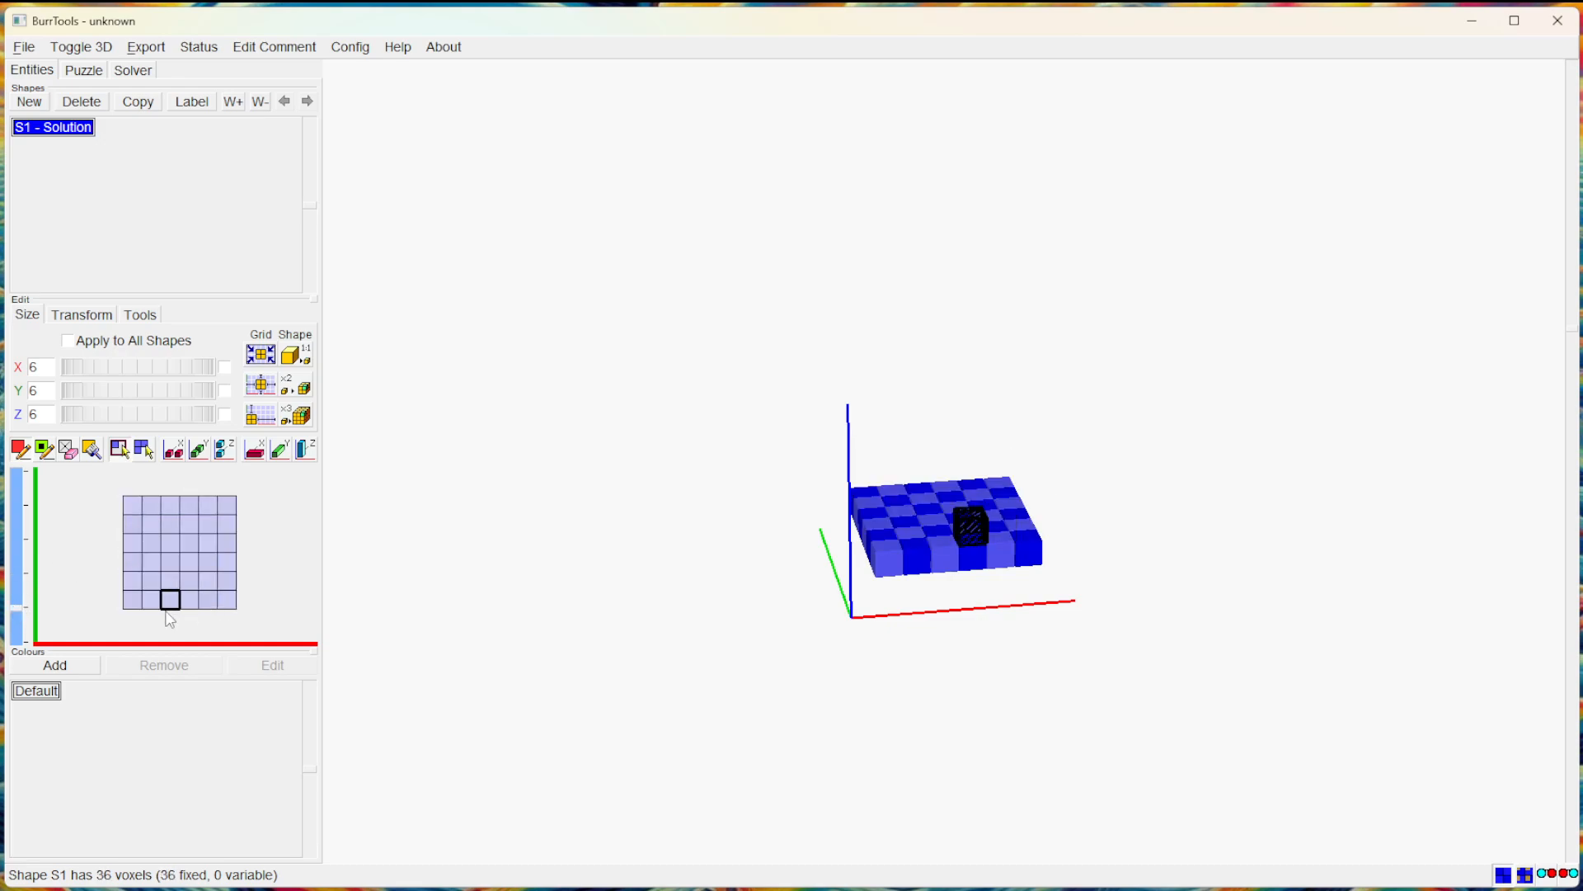
pyautogui.click(29, 631)
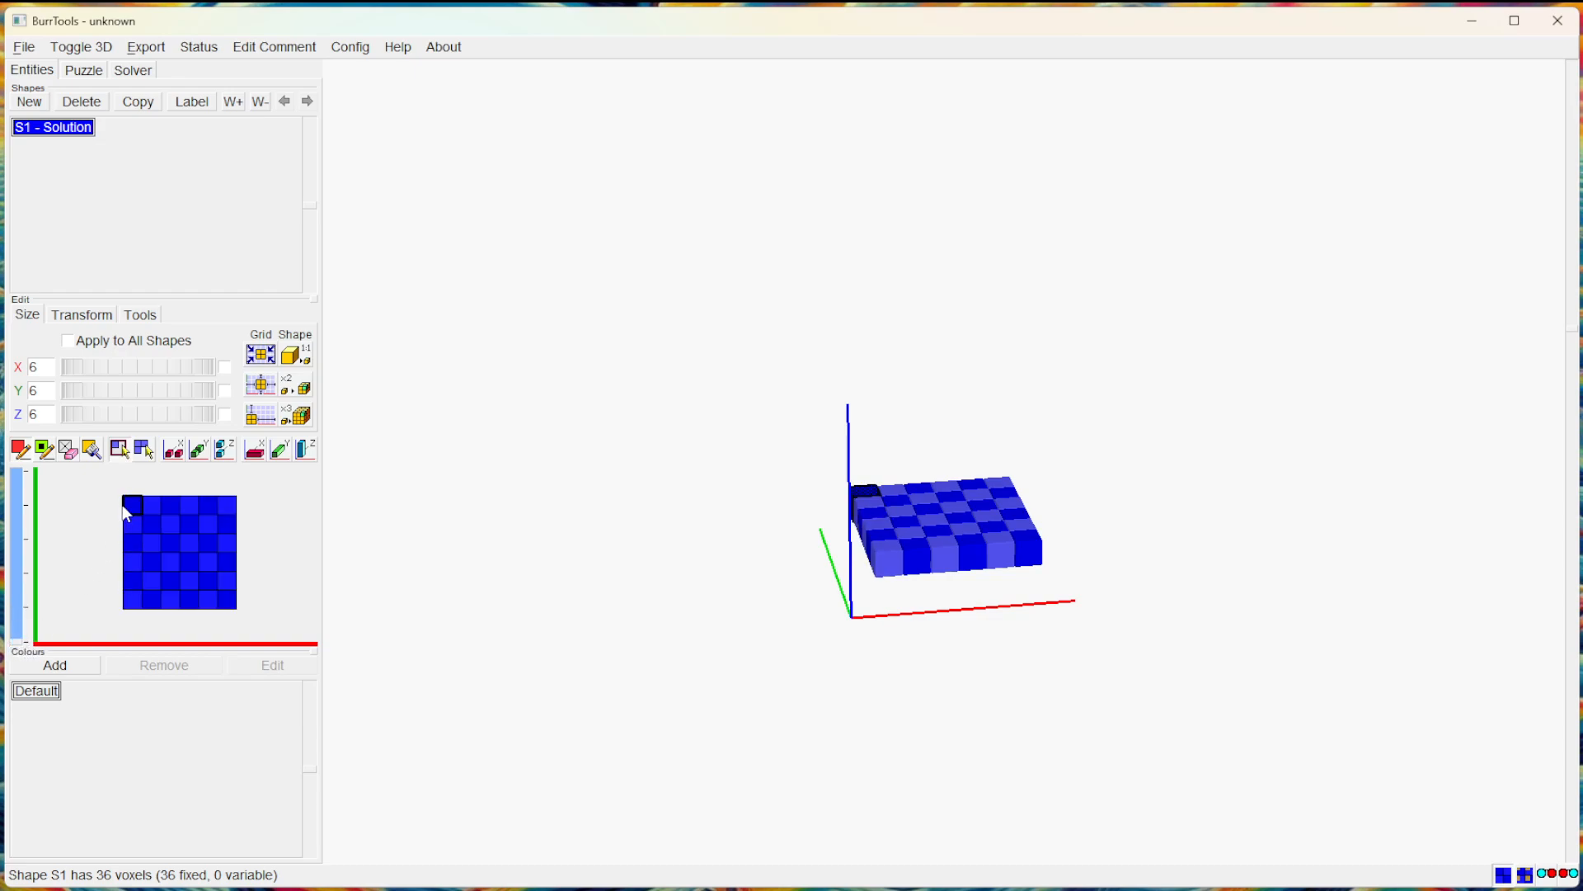
pyautogui.moveTo(122, 504); pyautogui.dragTo(228, 607)
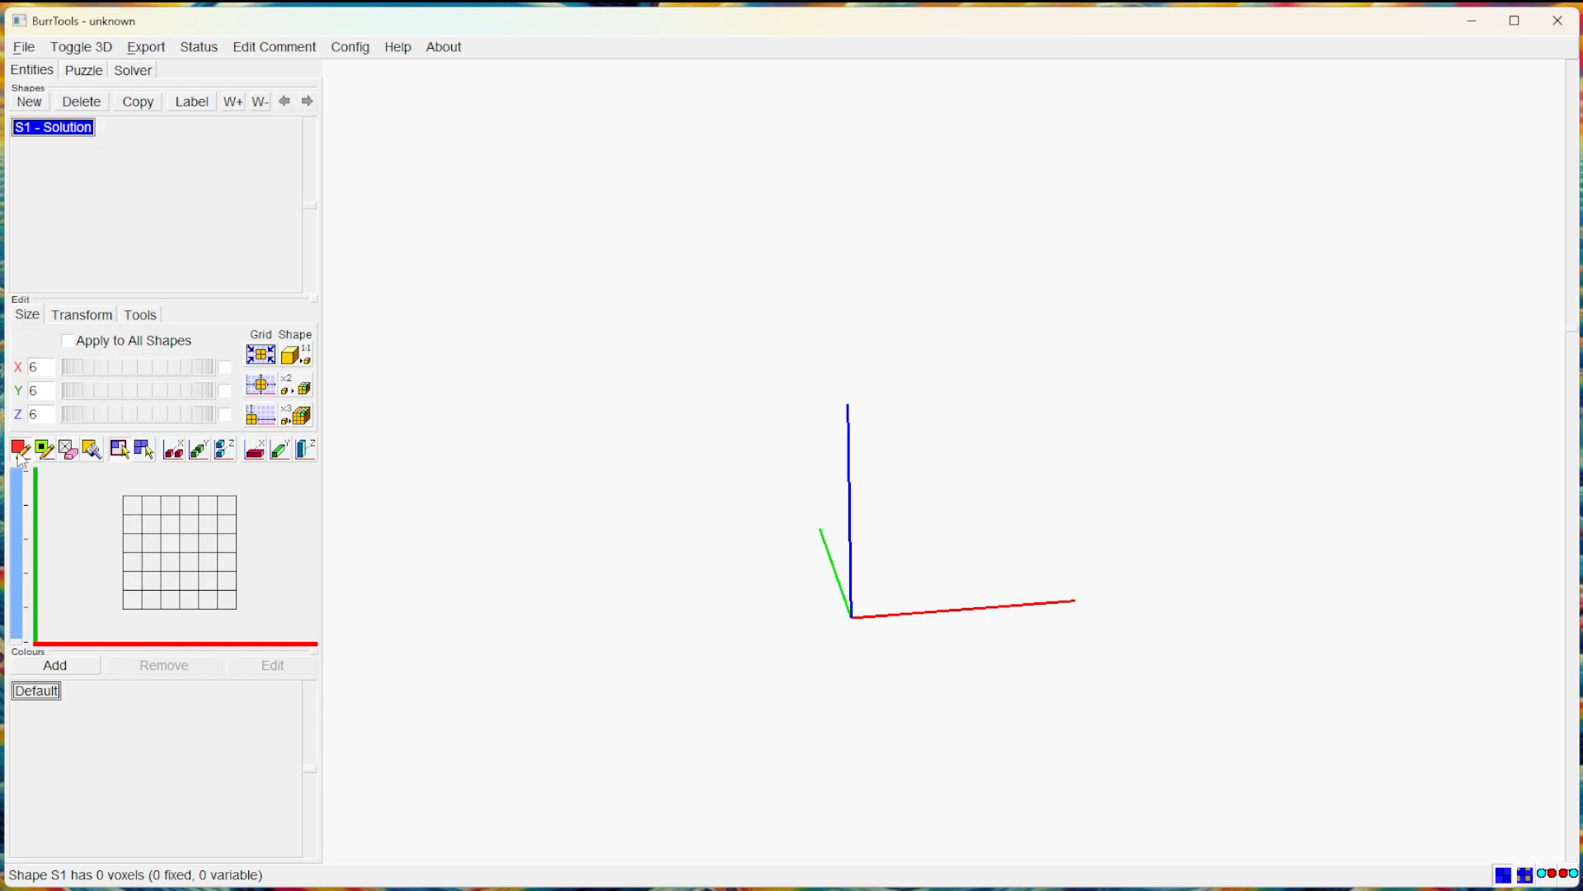
# Fill the 6 × 6 bottom layer with fixed voxels, and redraw the whole layer with variable voxels.
pyautogui.moveTo(131, 506); pyautogui.dragTo(228, 602)
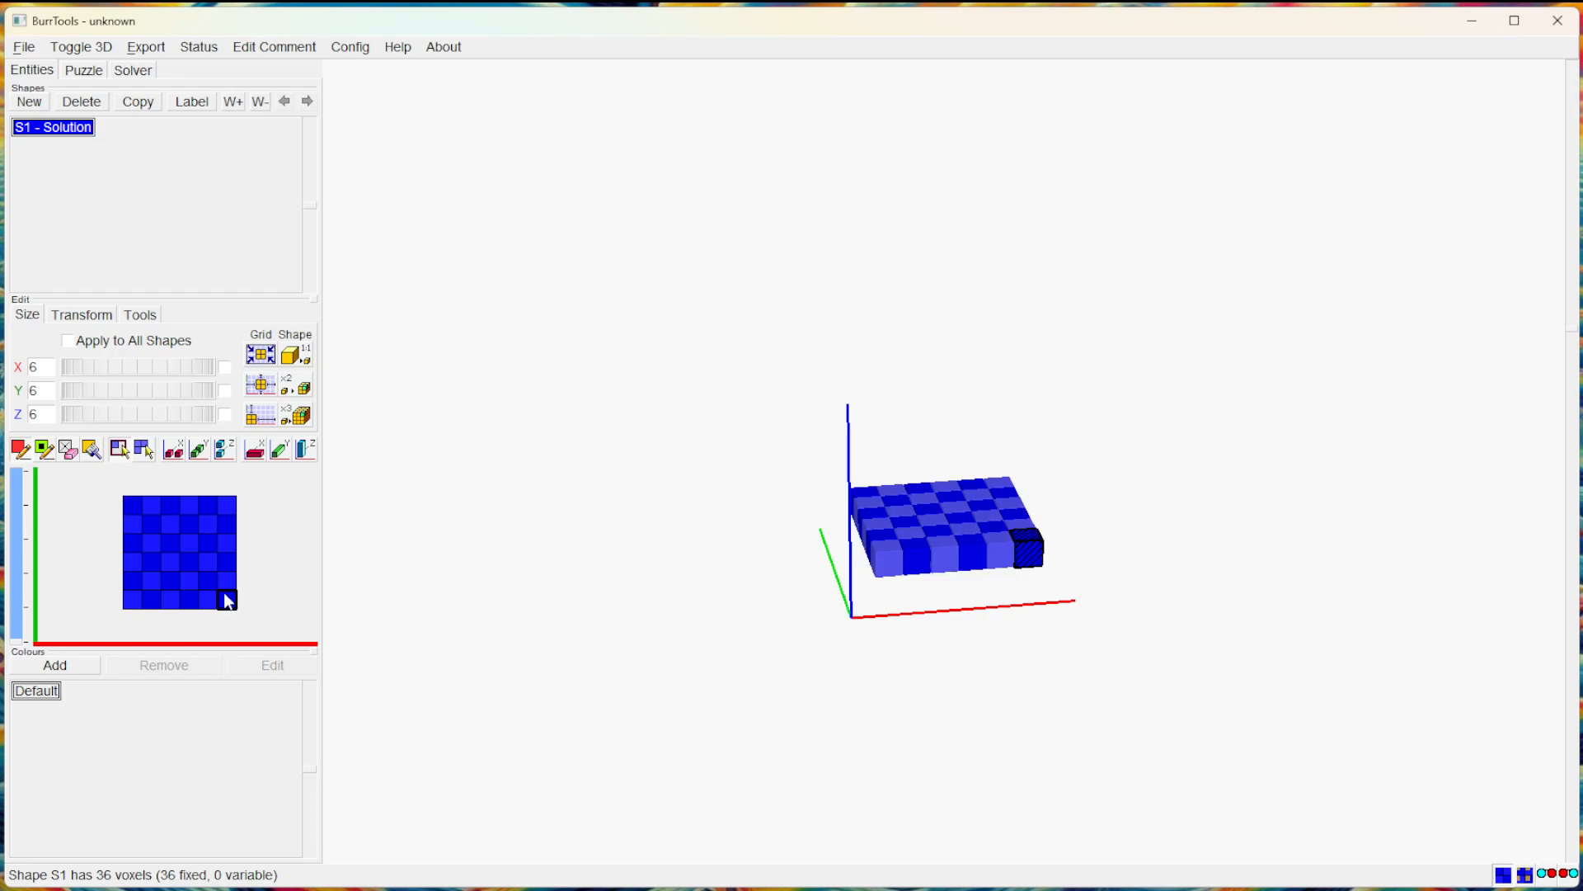
pyautogui.click(45, 454)
pyautogui.moveTo(128, 506); pyautogui.dragTo(227, 600)
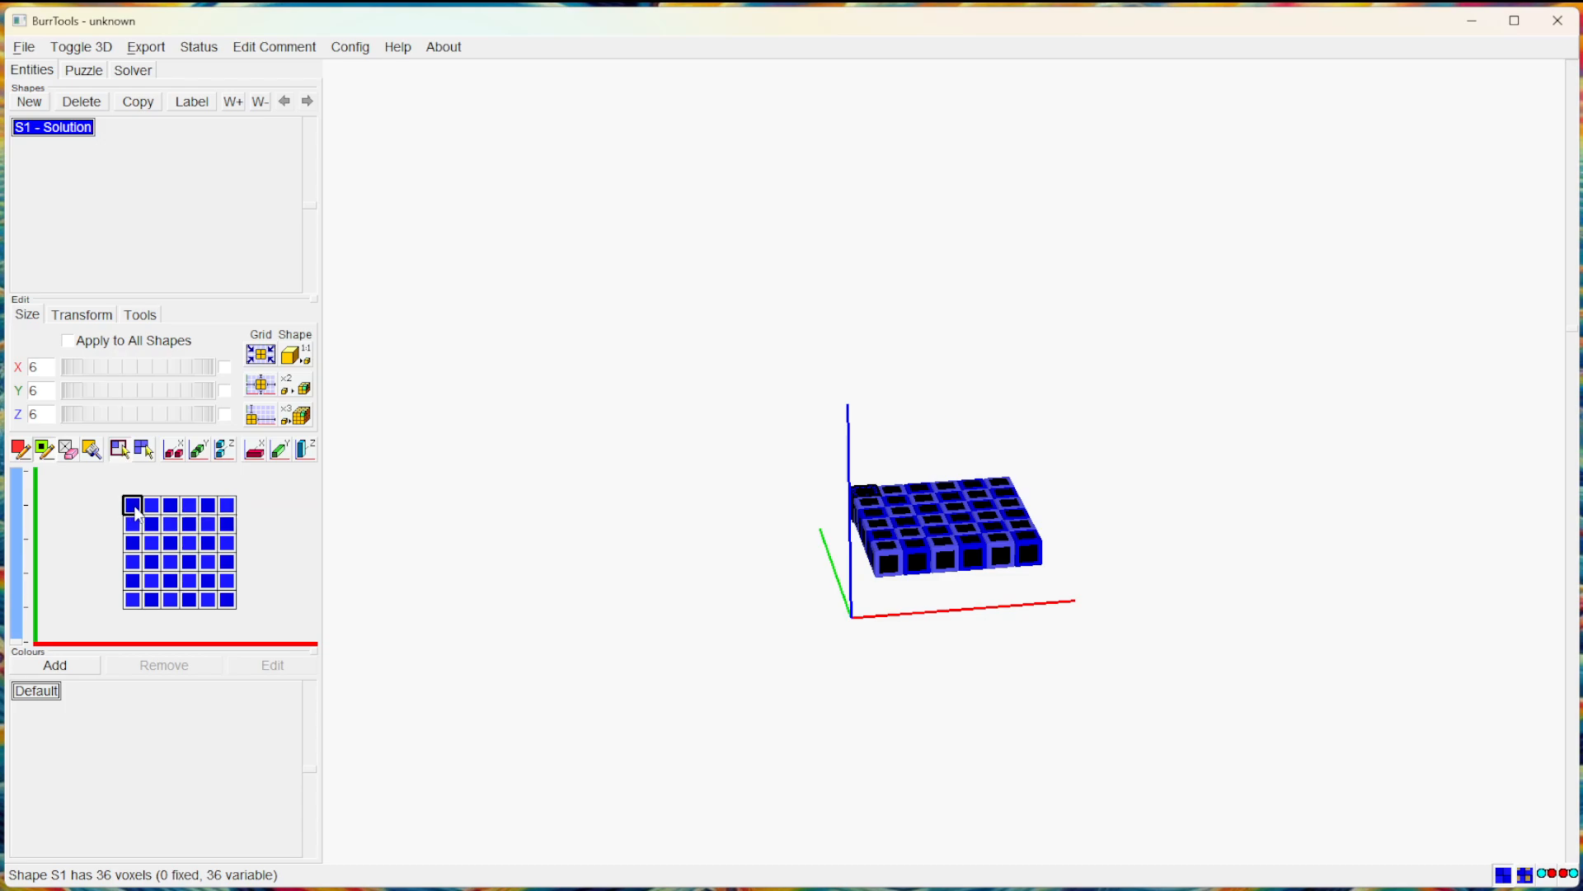
# Clear the variable voxels and redraw the bottom layer as a one-voxel-wide frame of fixed voxels around an empty 4 × 4 centre.
pyautogui.moveTo(136, 512); pyautogui.dragTo(228, 605)
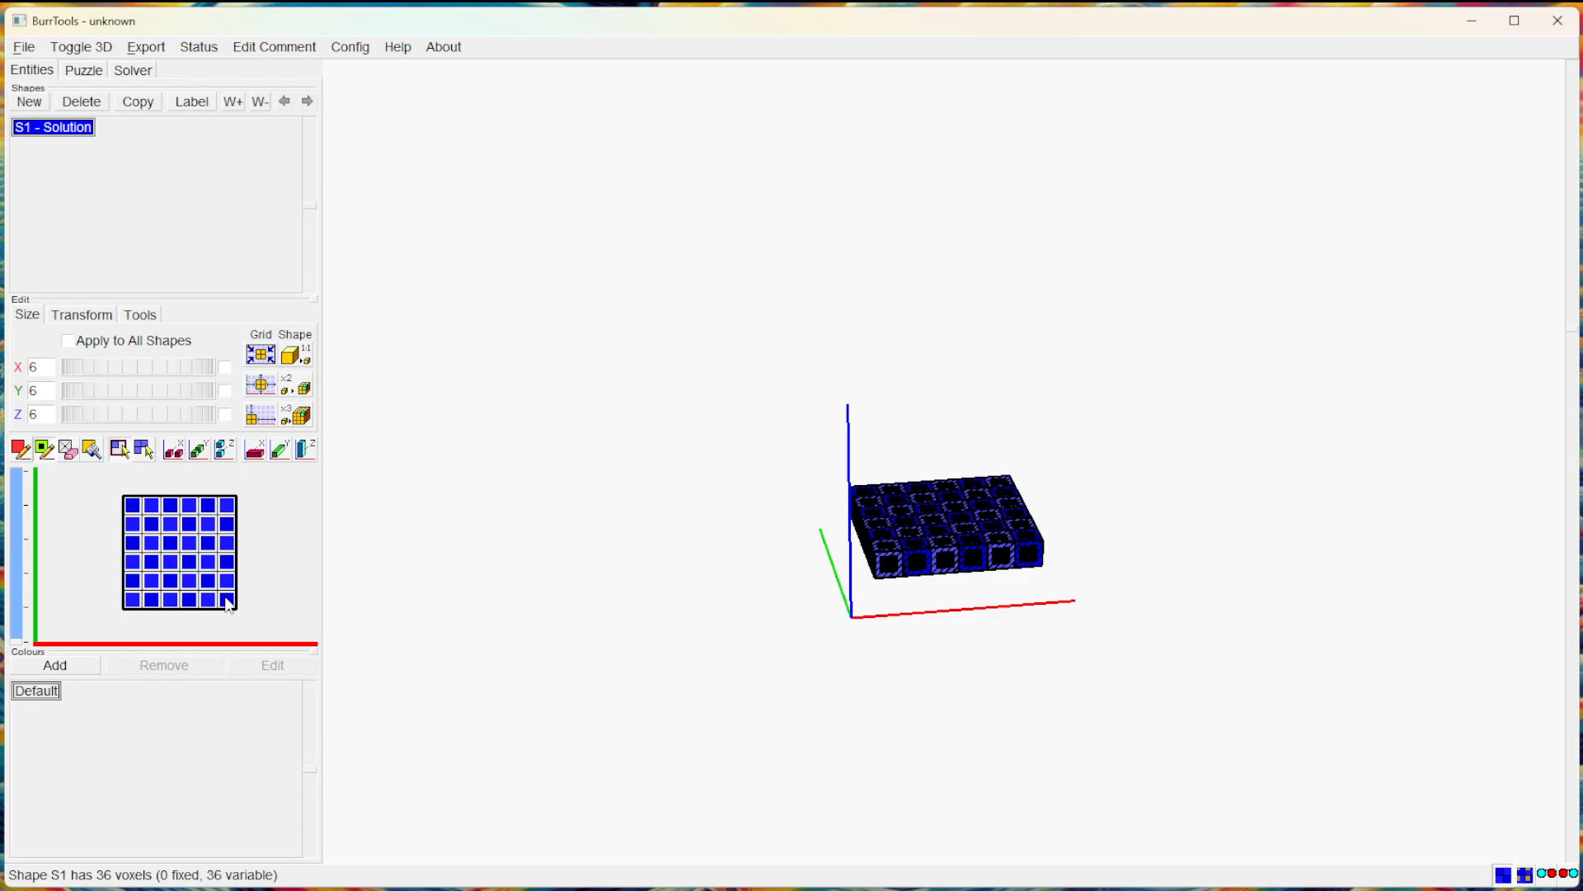
pyautogui.moveTo(226, 598); pyautogui.dragTo(226, 598, button='right')
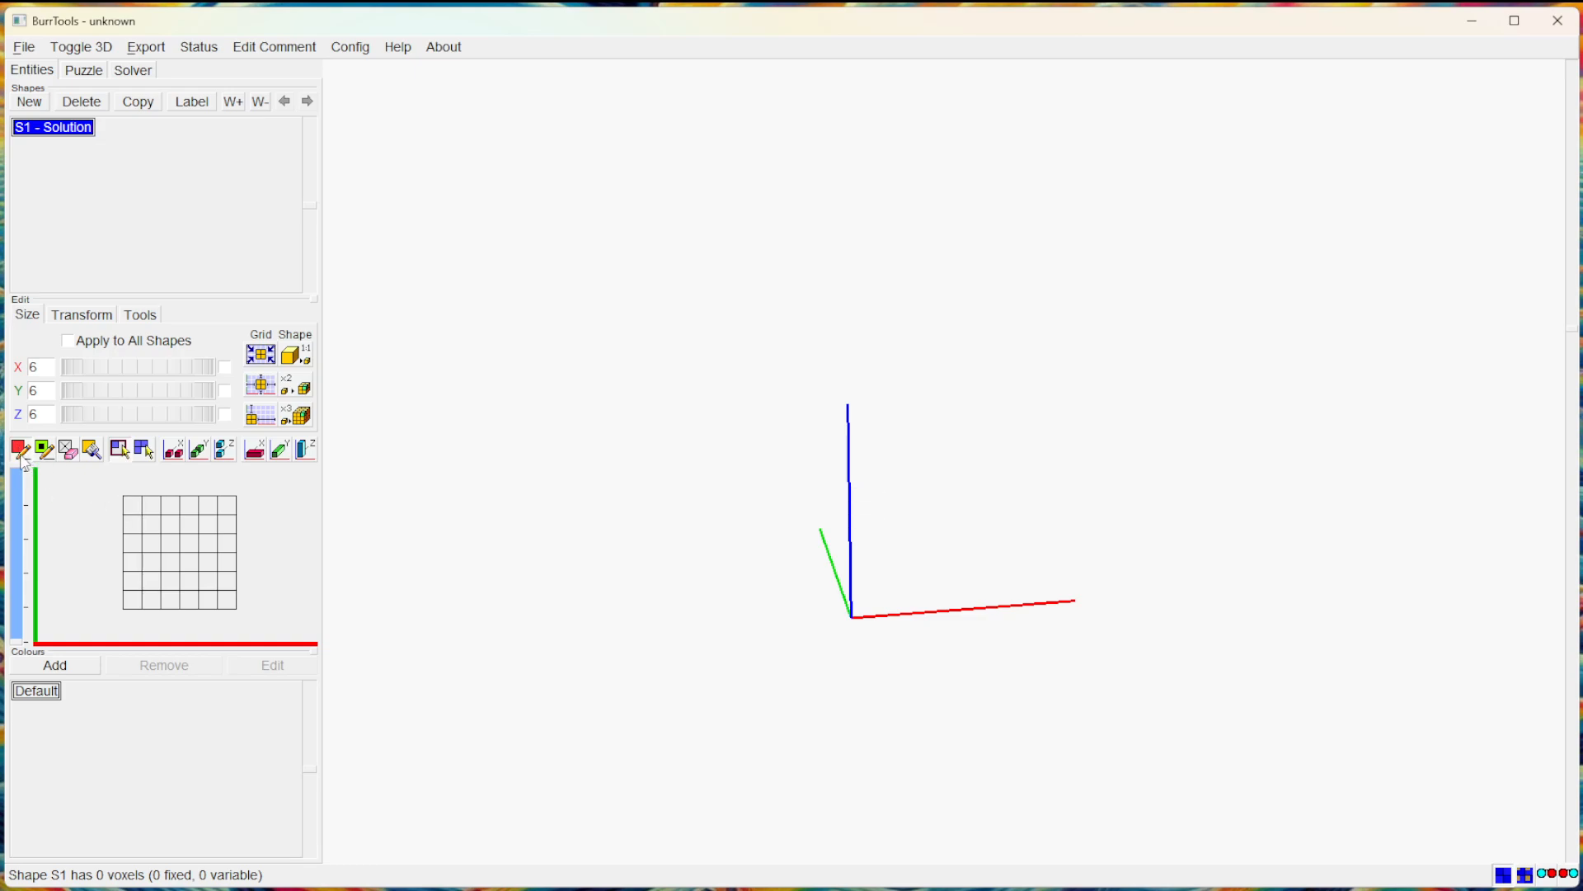
pyautogui.moveTo(132, 503); pyautogui.dragTo(229, 608)
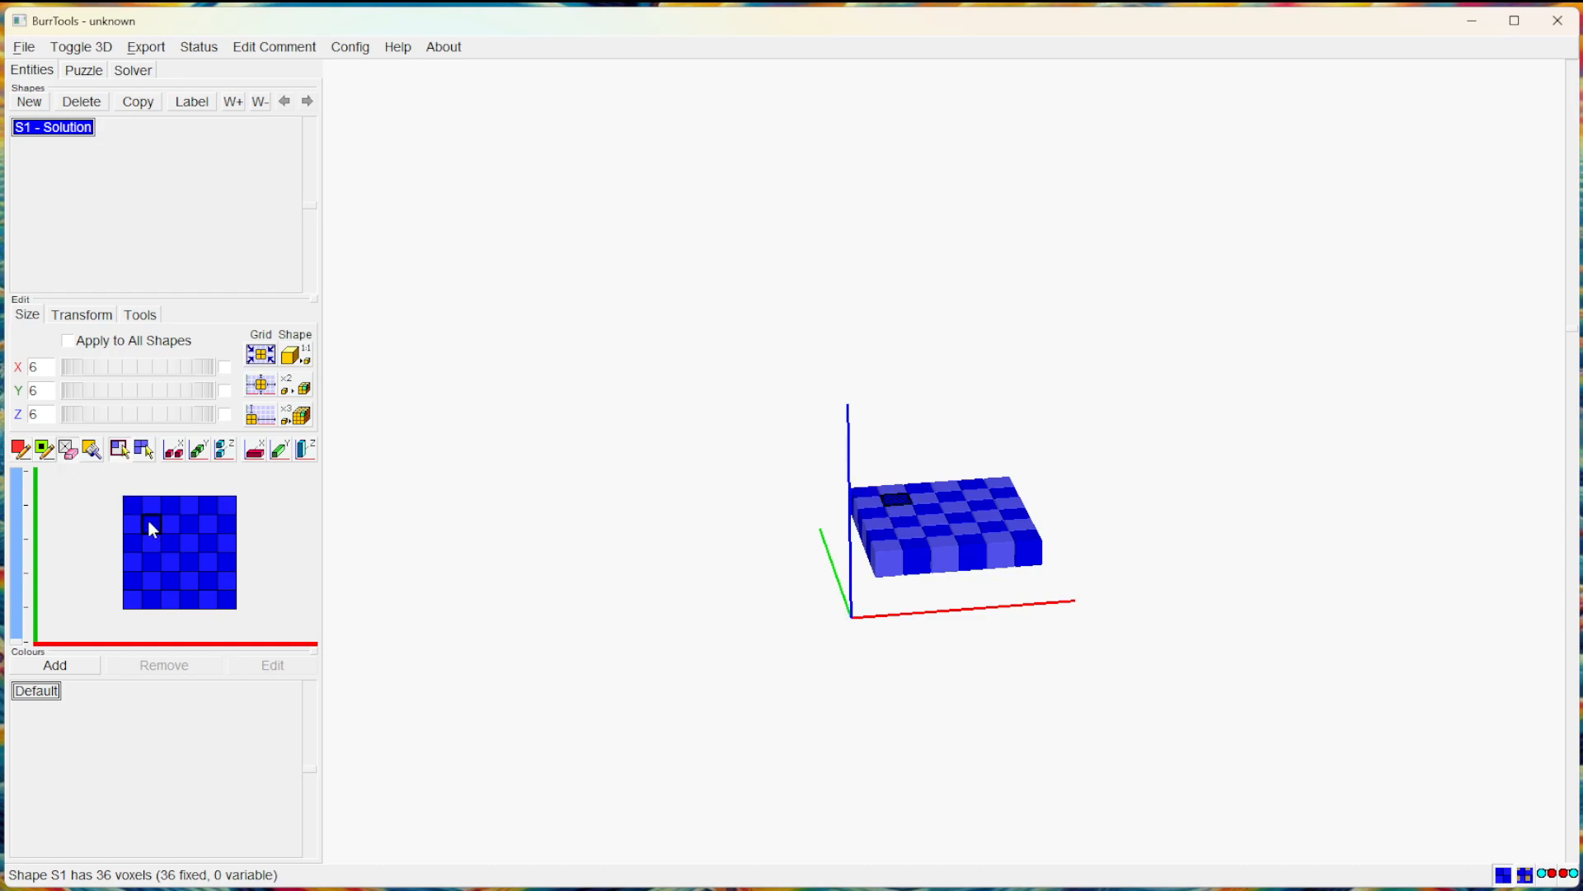
pyautogui.moveTo(150, 526); pyautogui.dragTo(211, 582, button='right')
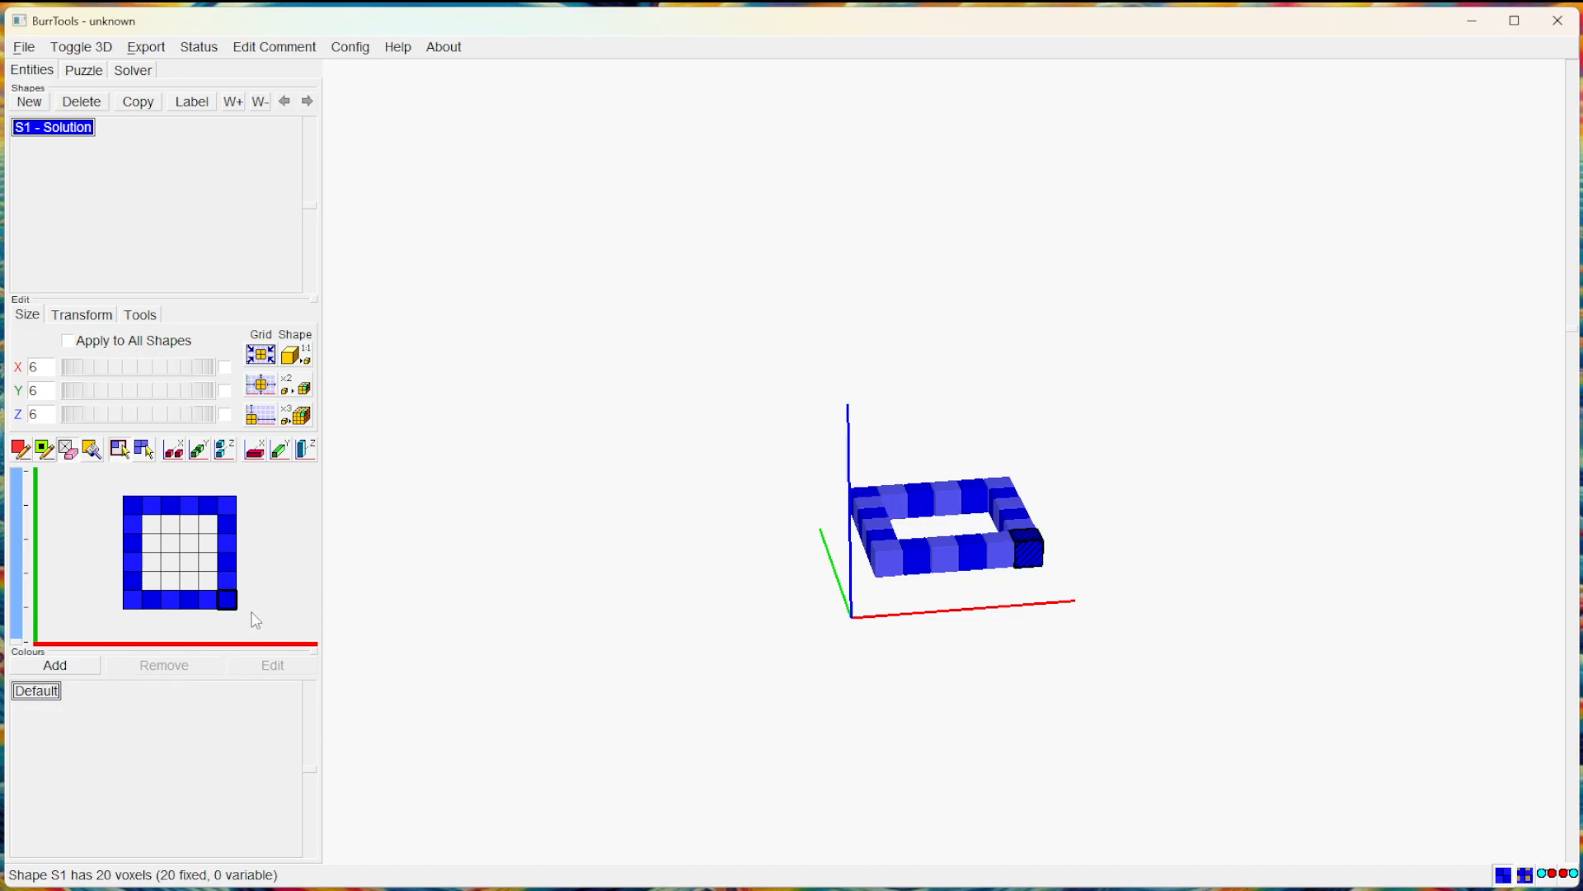
# Add two custom colours to the puzzle: a bright orange as C1 and a dark brown as C2.
pyautogui.click(77, 666)
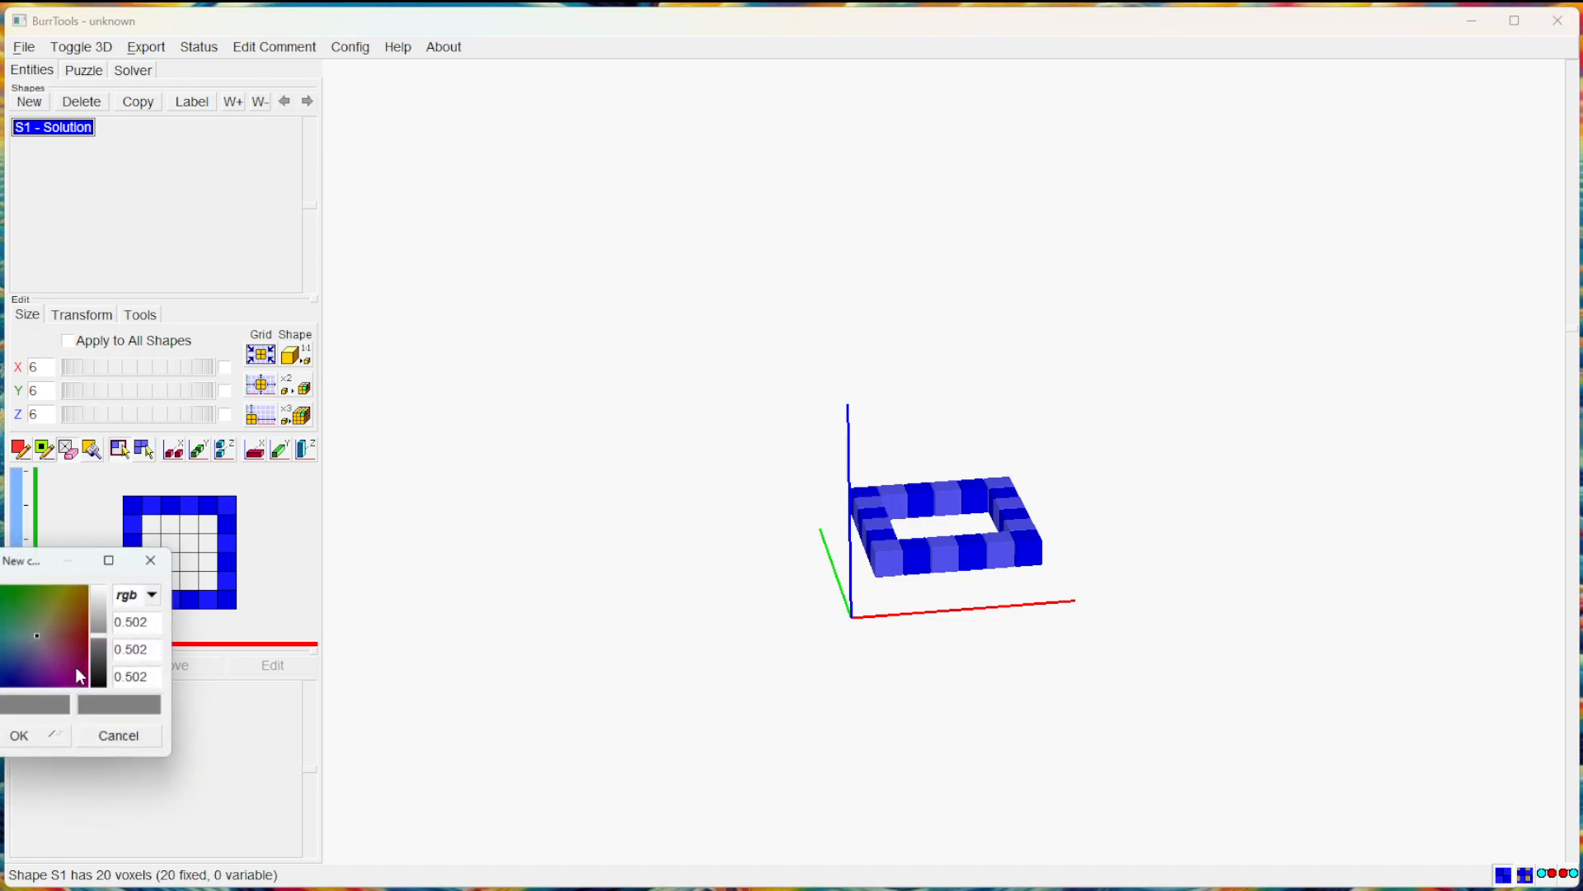
pyautogui.click(80, 608)
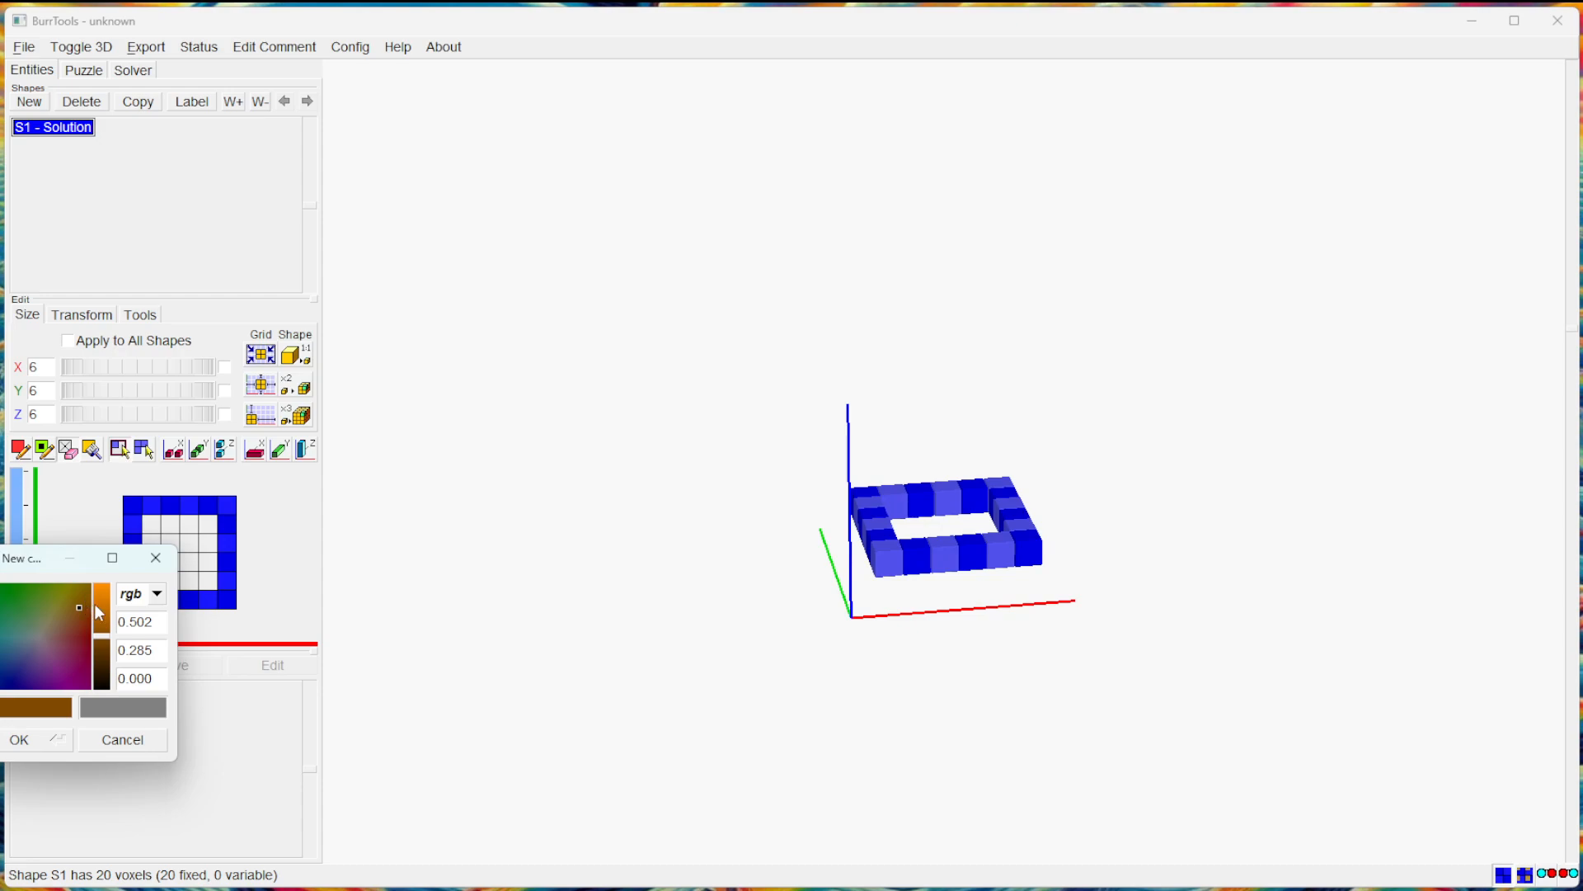
pyautogui.click(101, 598)
pyautogui.click(27, 739)
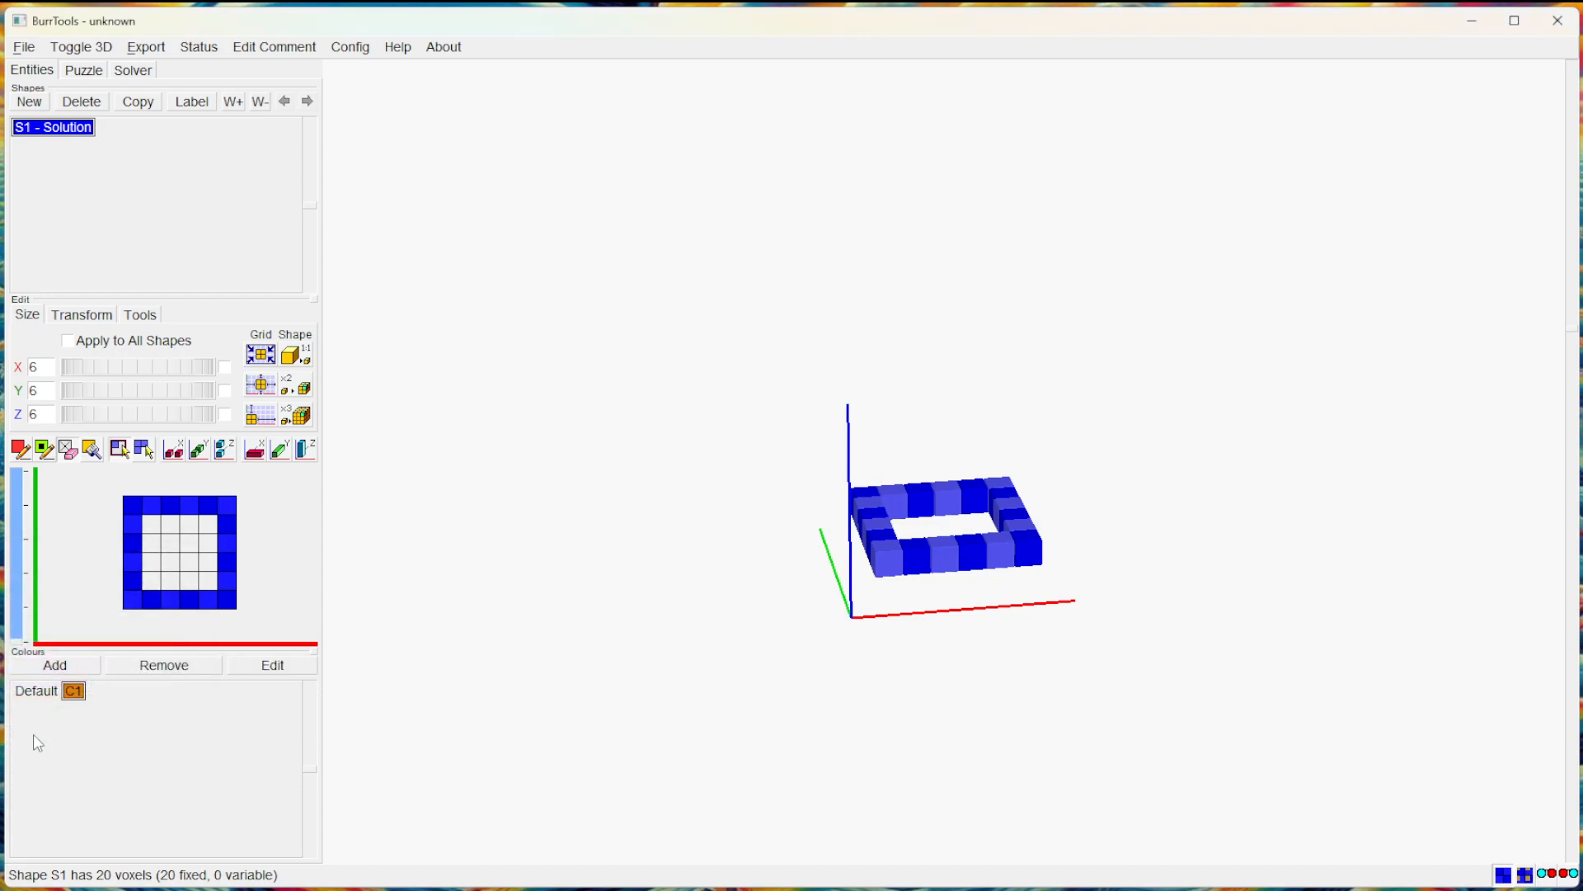
pyautogui.click(78, 666)
pyautogui.moveTo(99, 614); pyautogui.dragTo(99, 640)
pyautogui.click(17, 732)
pyautogui.click(130, 581)
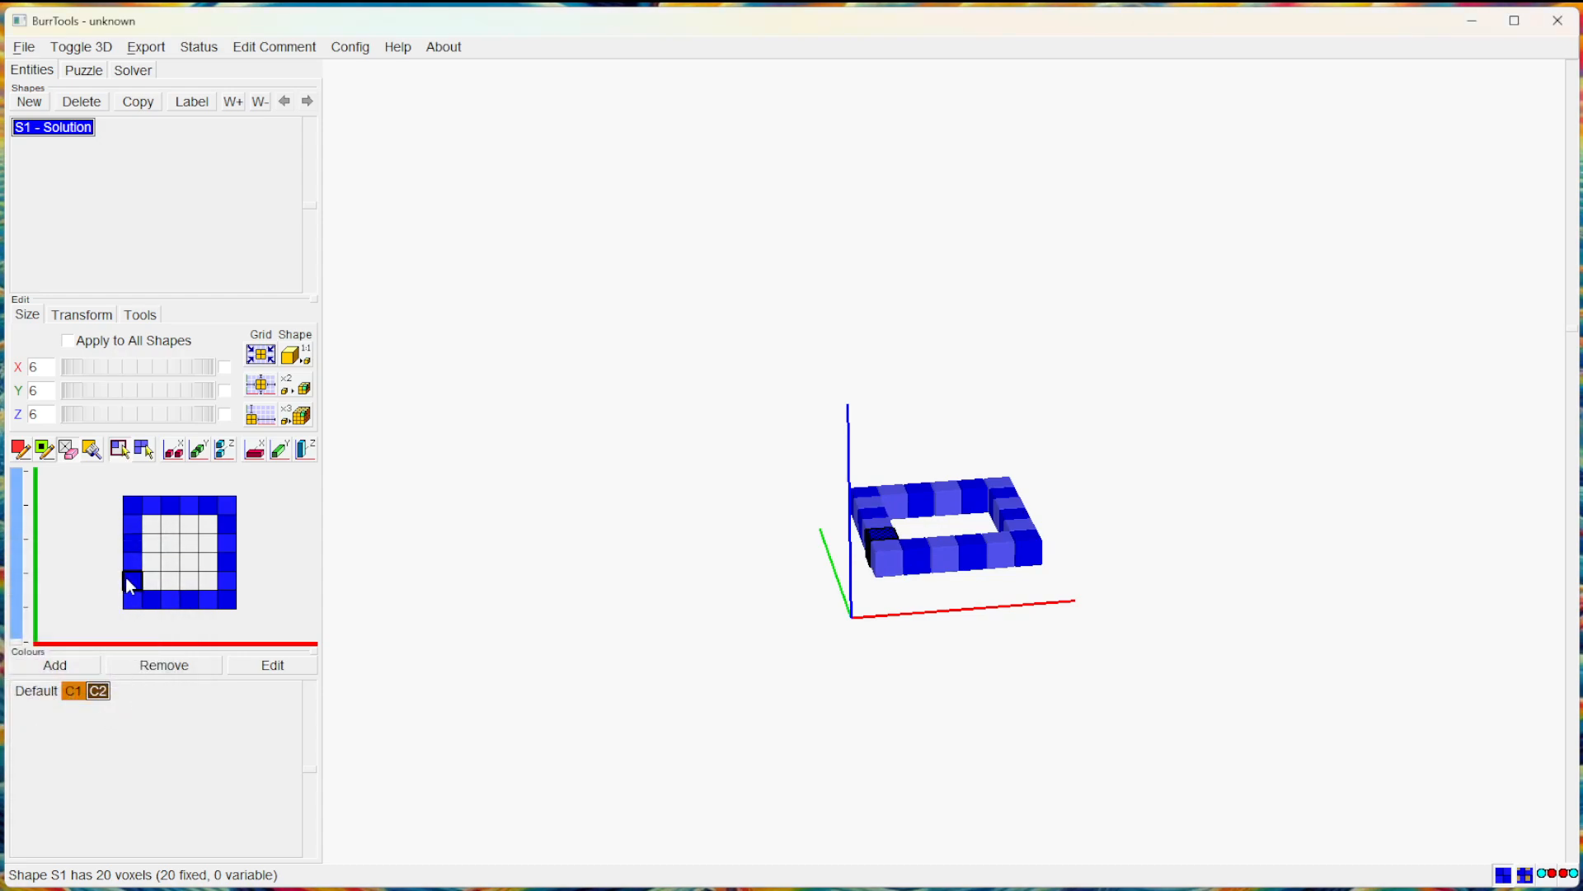
# Fill the empty 4 × 4 centre of the frame with fixed voxels in colour C2.
pyautogui.click(79, 693)
pyautogui.click(93, 694)
pyautogui.click(77, 694)
pyautogui.click(45, 694)
pyautogui.click(76, 693)
pyautogui.click(99, 694)
pyautogui.moveTo(152, 523); pyautogui.dragTo(213, 585)
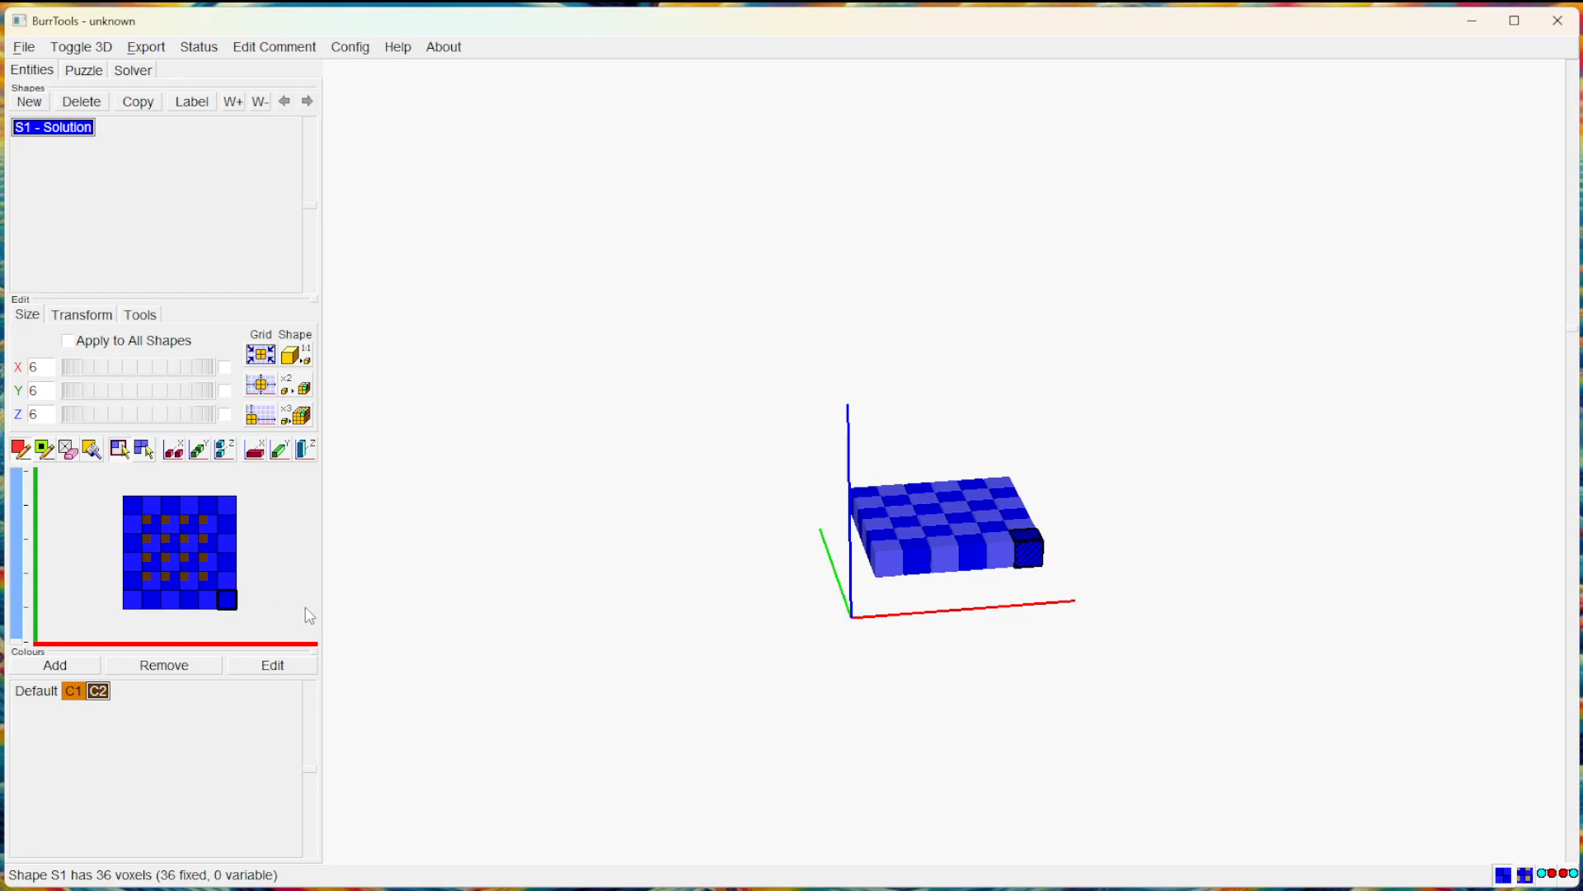
# Compare the default, custom-colour and red-cyan 3D displays of the shape, leaving the custom-colour display active.
pyautogui.click(1501, 879)
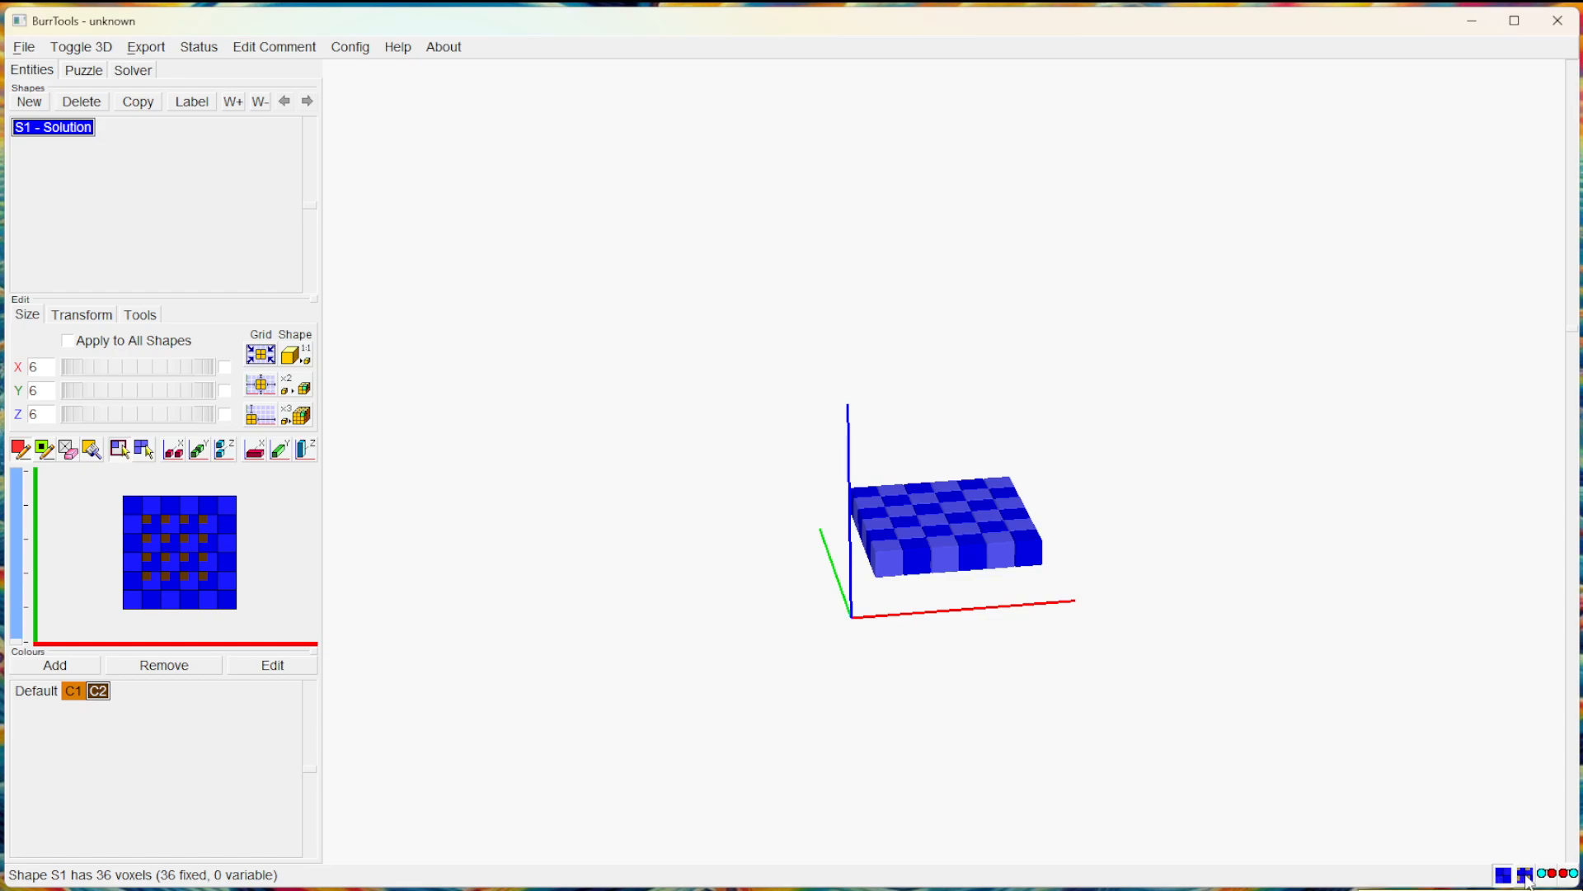
pyautogui.click(1525, 878)
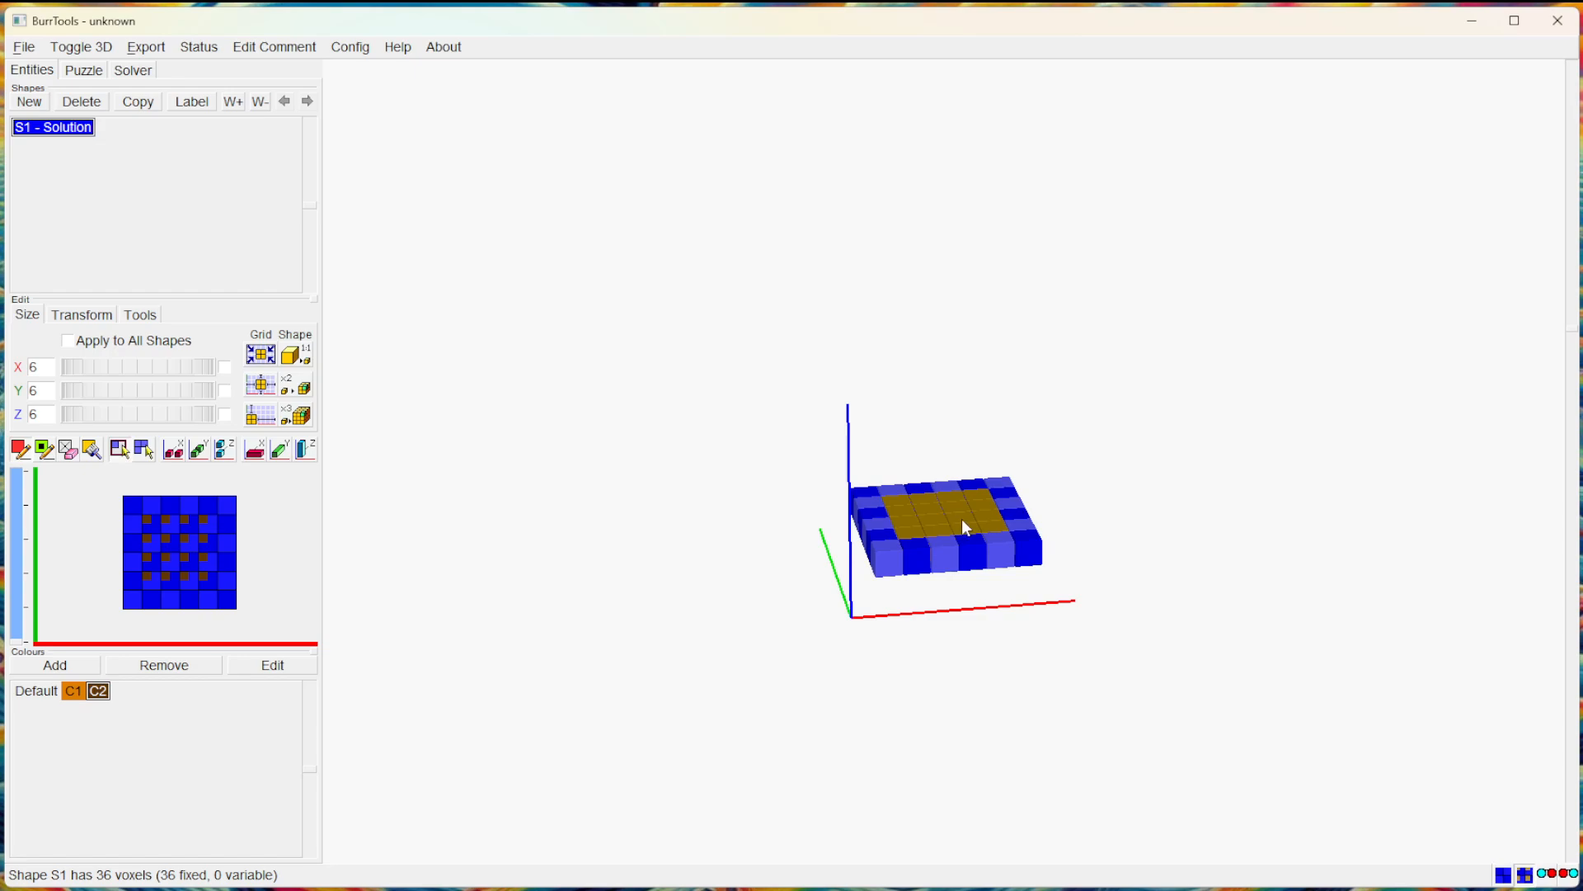
pyautogui.click(1549, 878)
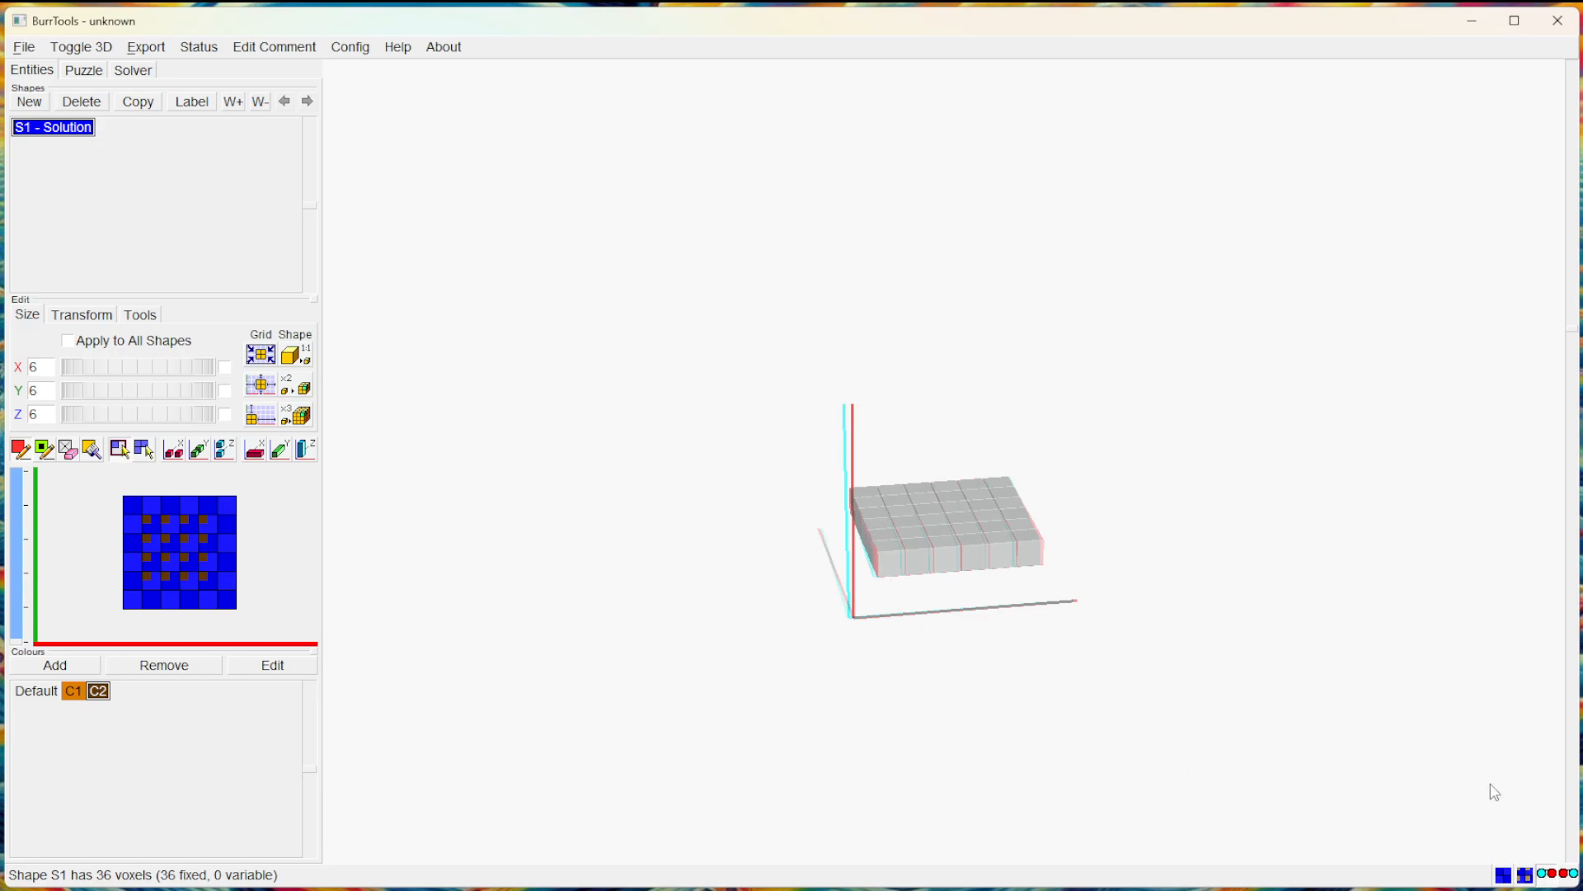
pyautogui.click(1502, 876)
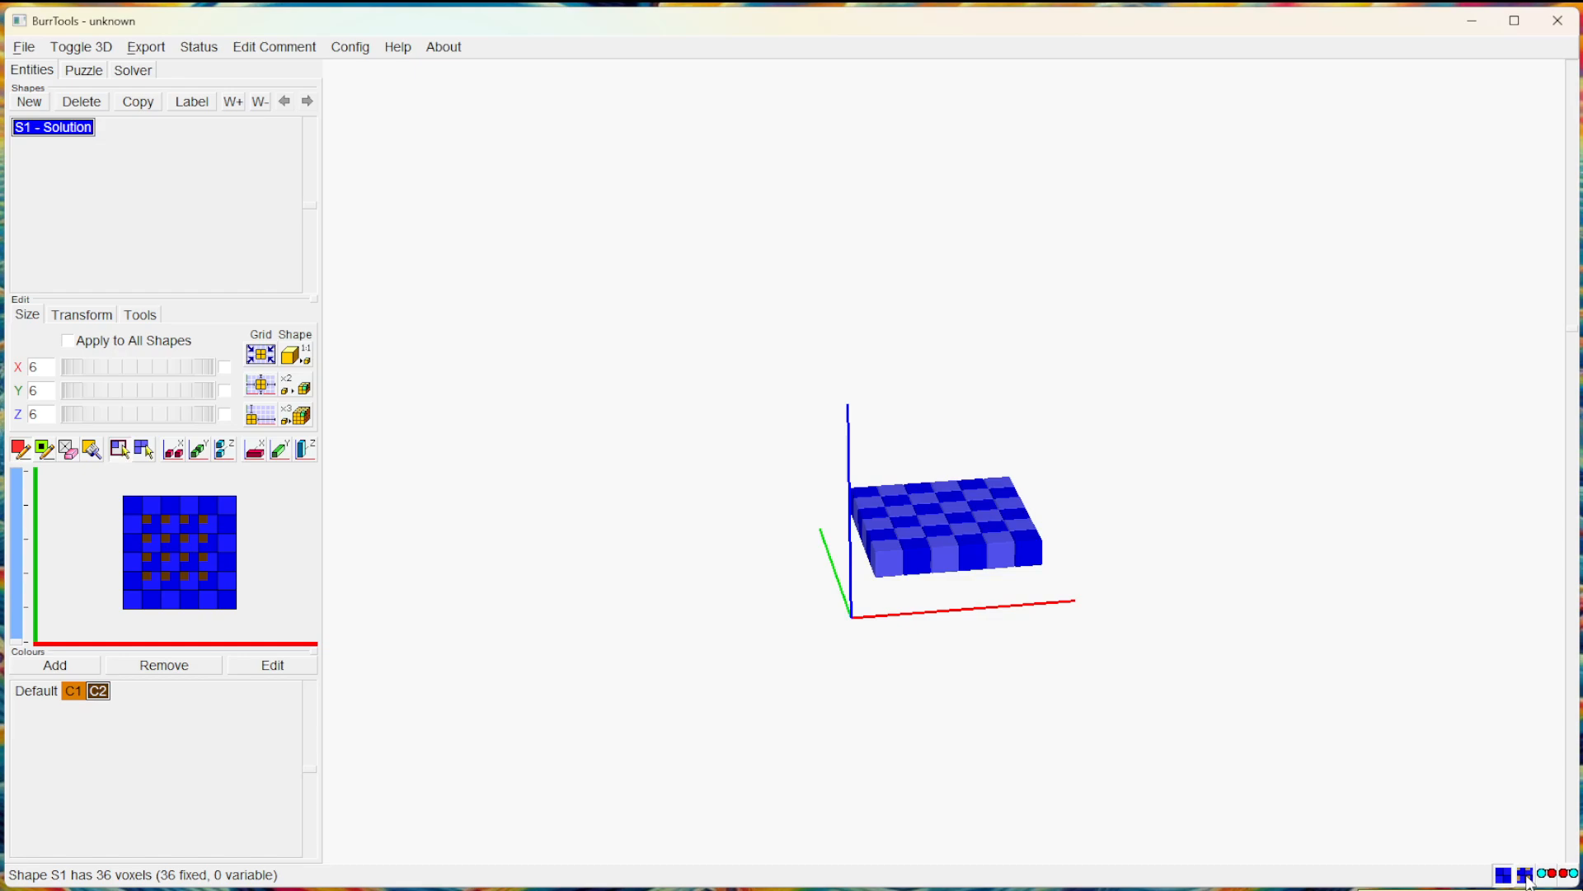
pyautogui.click(1525, 877)
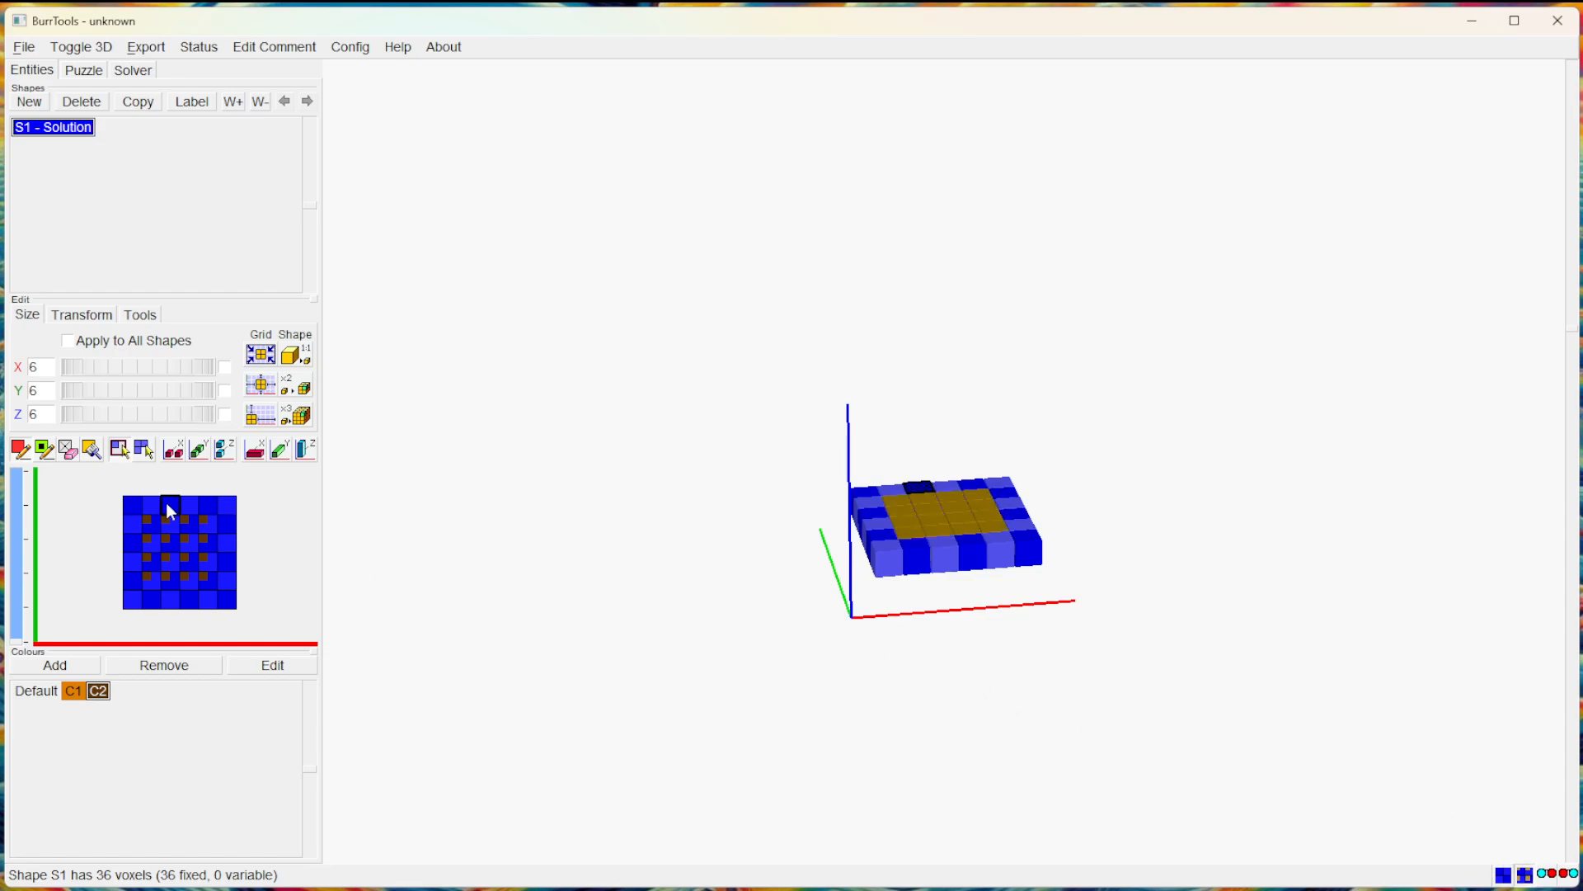
# Recolour the entire 6 × 6 bottom layer with colour C1 using the colour-change brush.
pyautogui.click(92, 451)
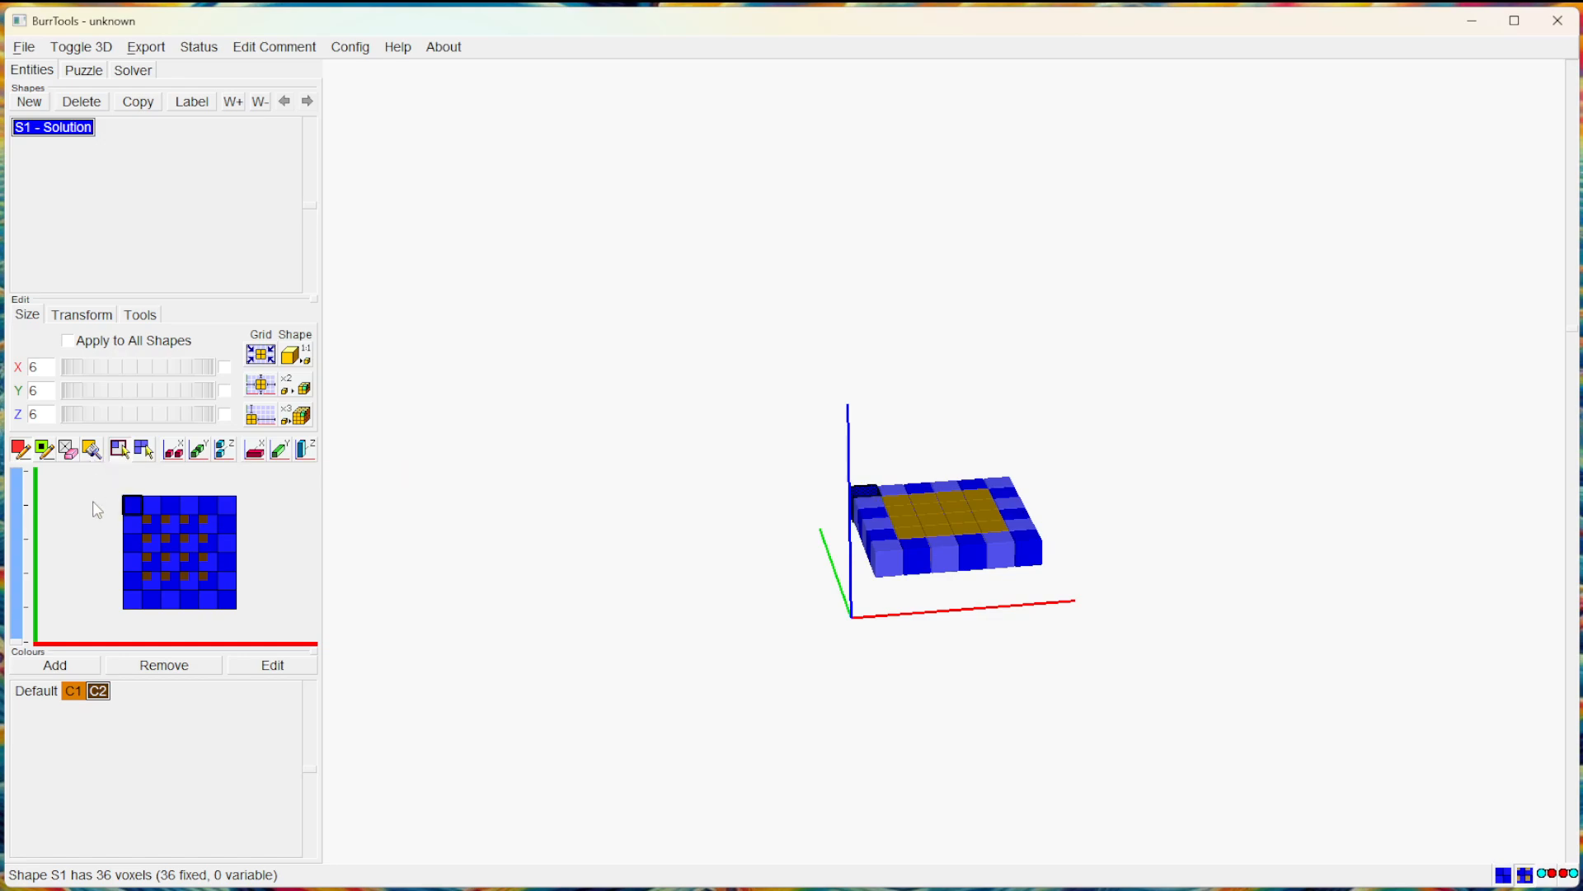
pyautogui.click(75, 693)
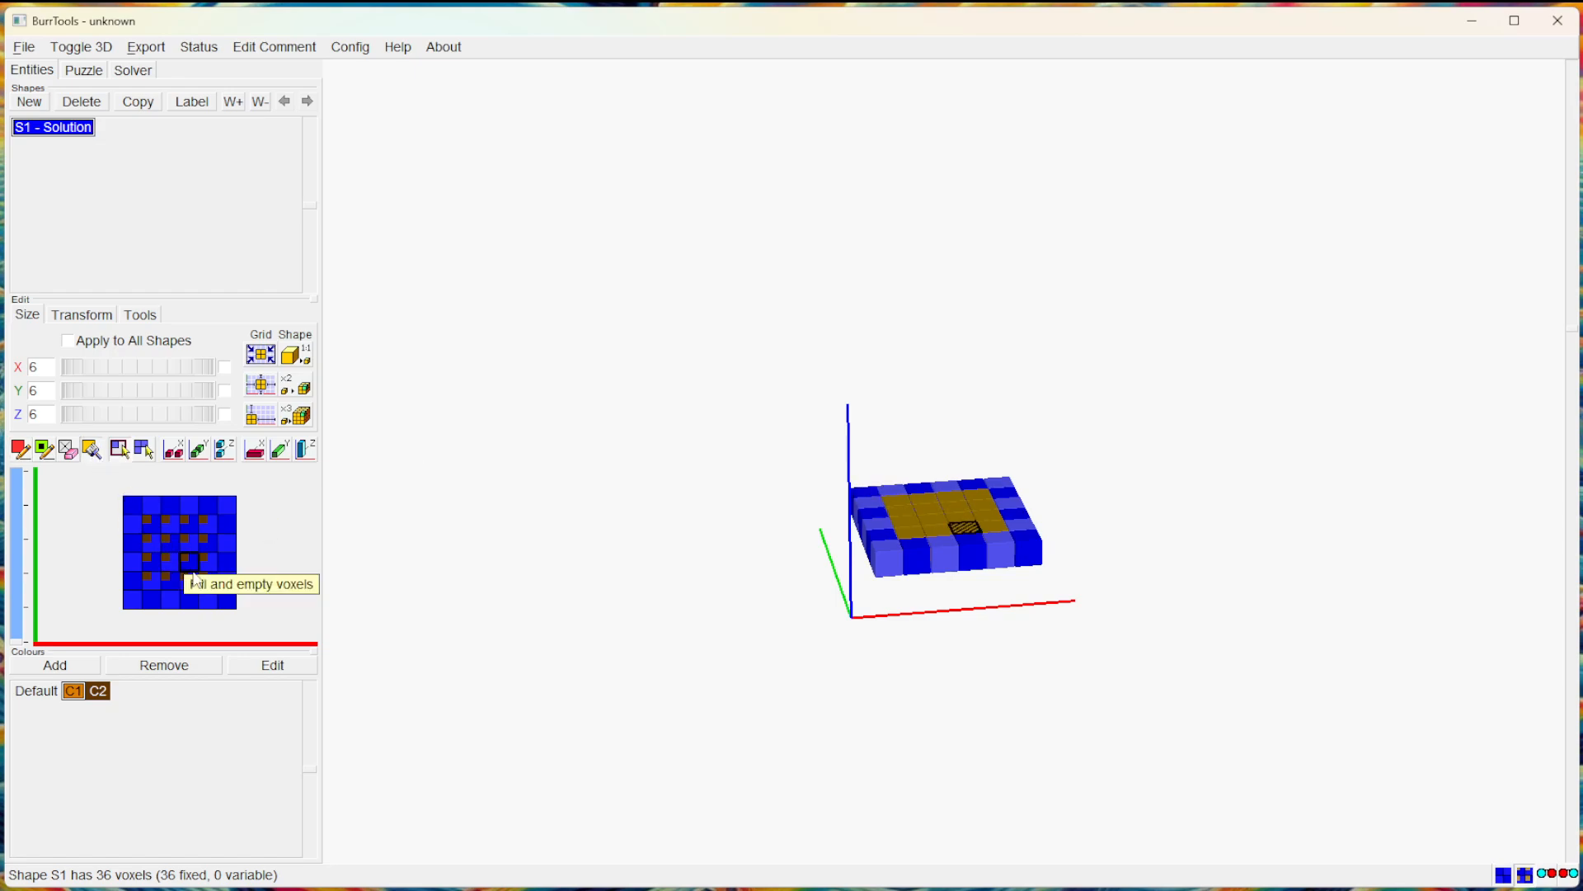
pyautogui.moveTo(132, 507); pyautogui.dragTo(222, 590)
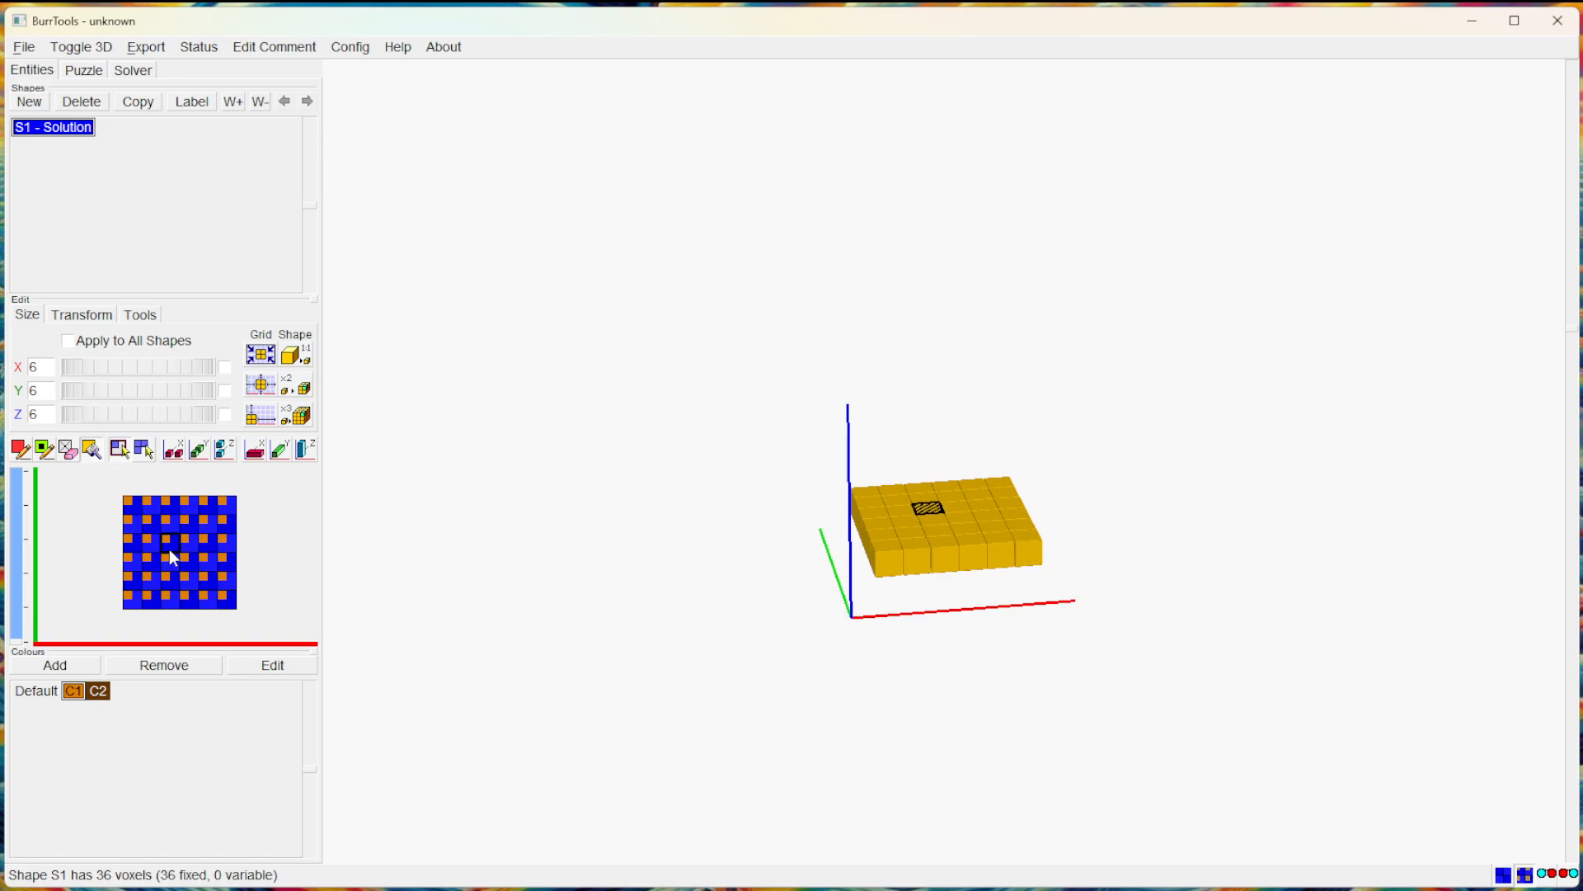
# Erase the 2 × 2 block of voxels at the layer's back corner nearest the Y axis.
pyautogui.rightClick(132, 512)
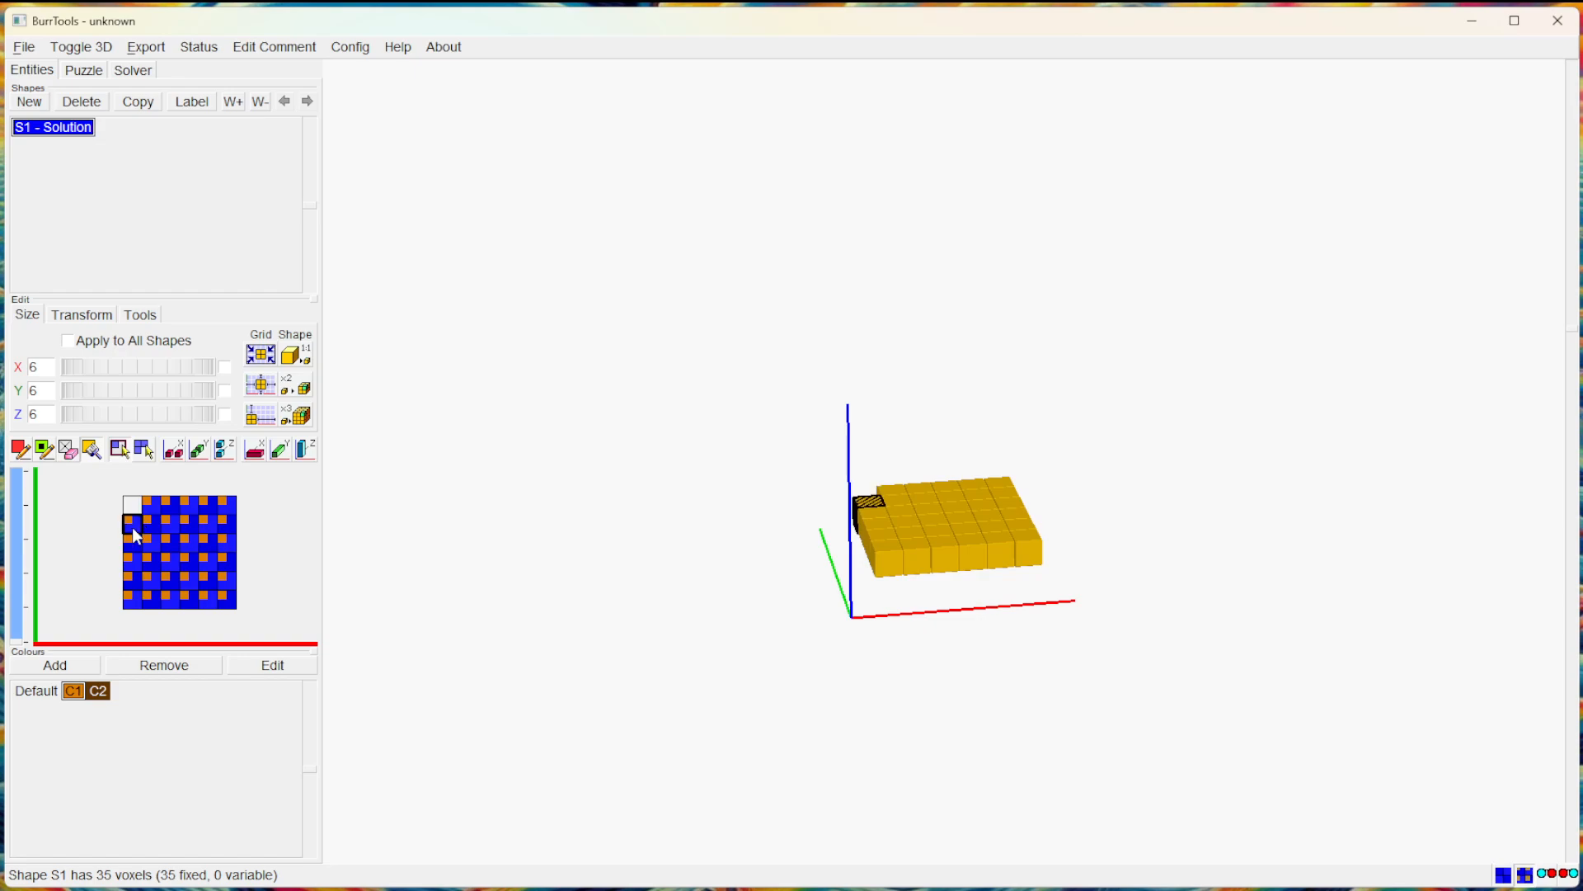
pyautogui.rightClick(132, 527)
pyautogui.rightClick(147, 522)
pyautogui.rightClick(153, 505)
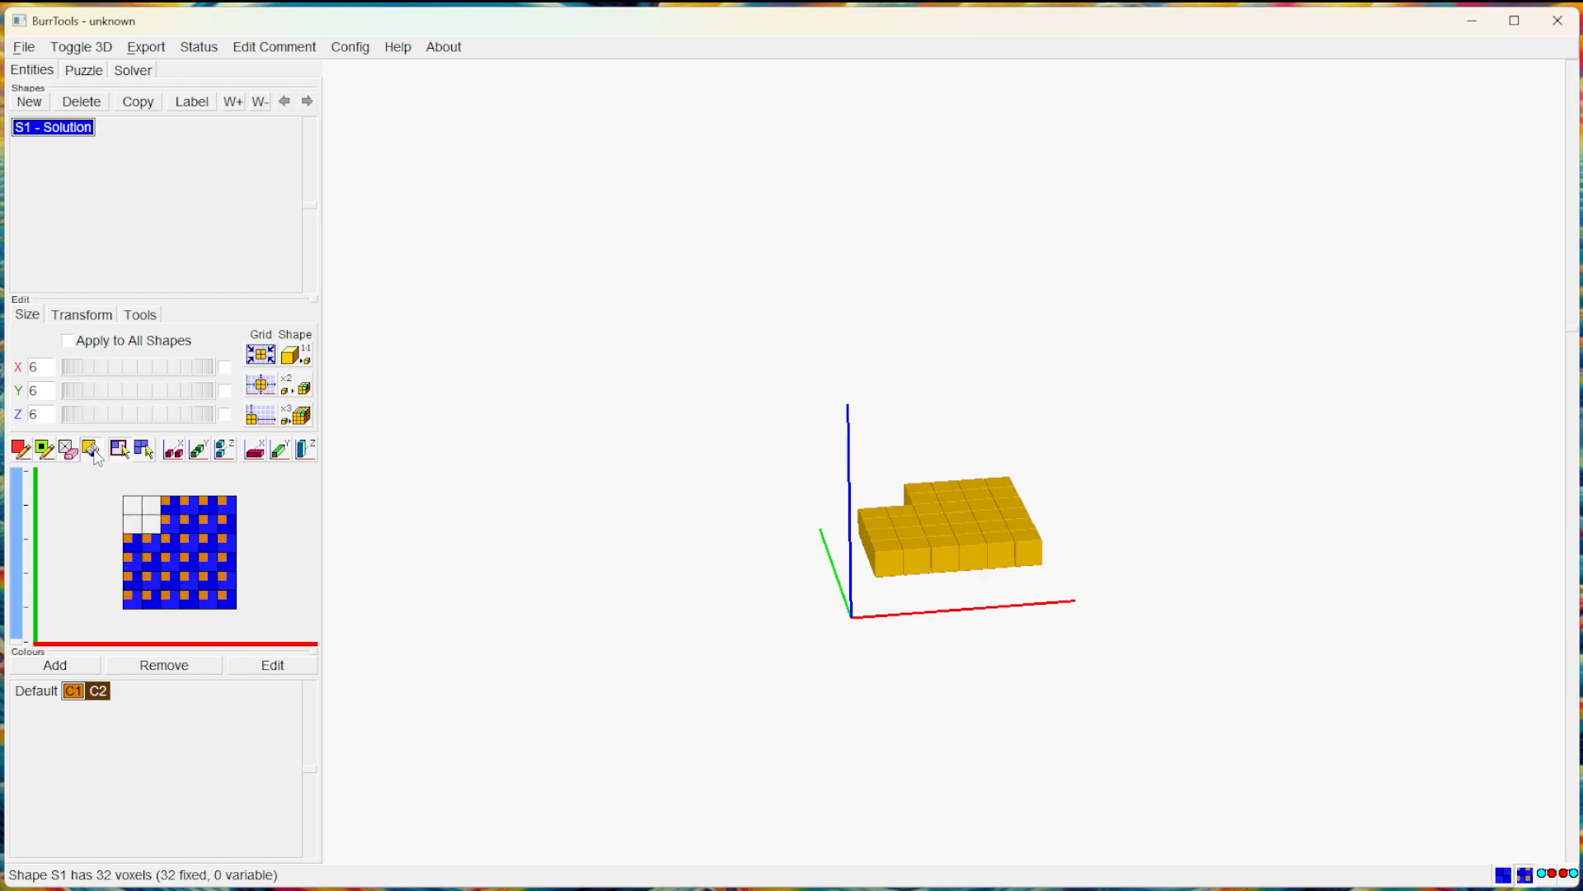
# Recolour the remaining voxels with C2, and erase the whole bottom layer.
pyautogui.click(99, 693)
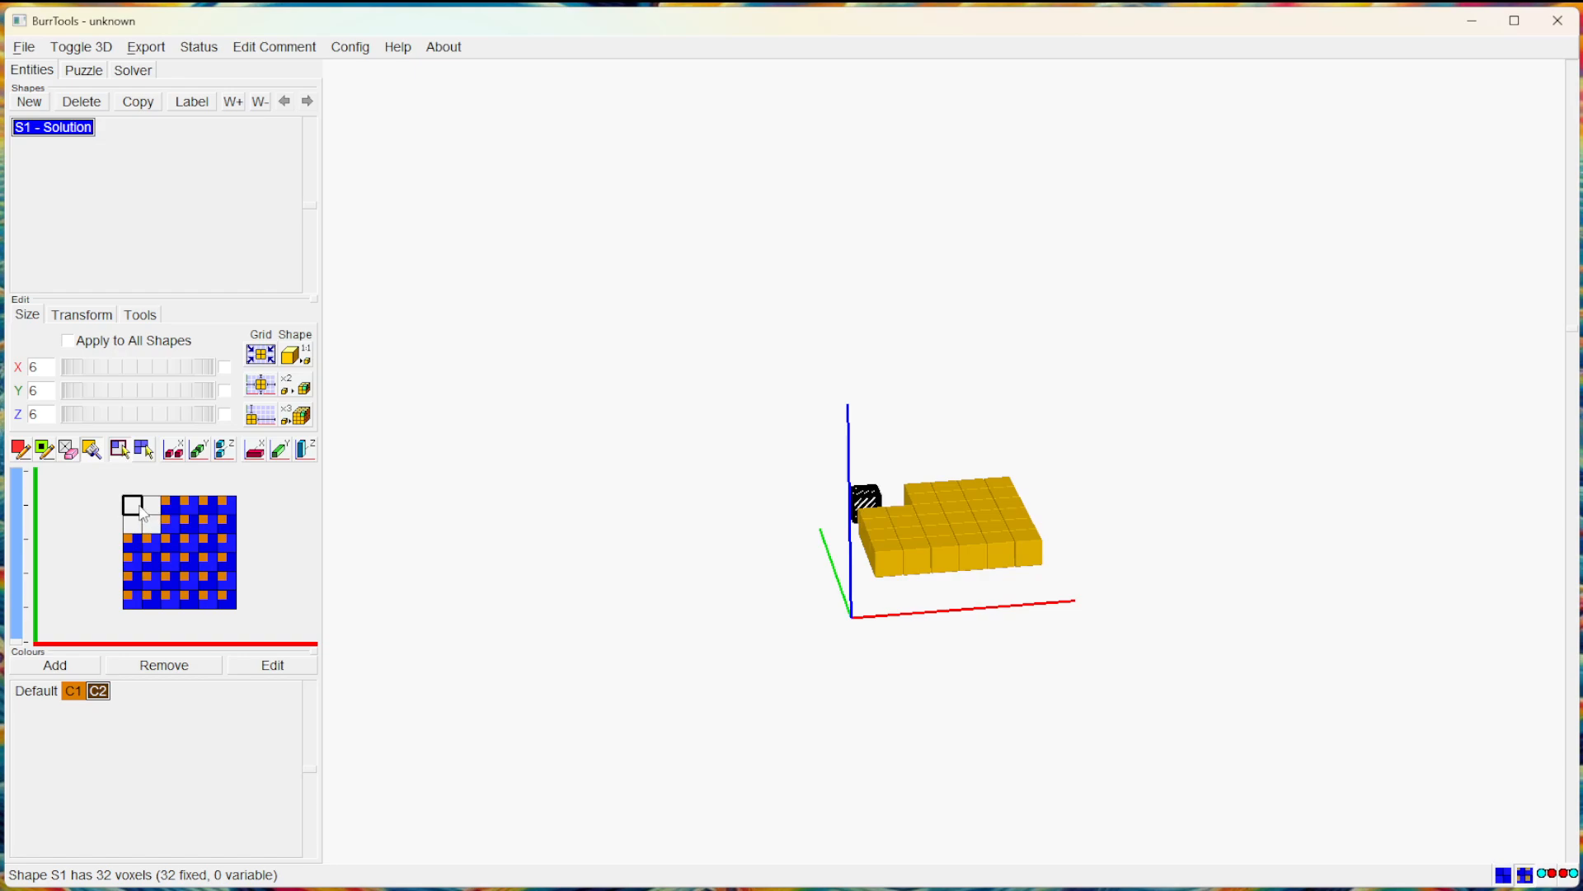
pyautogui.moveTo(143, 515); pyautogui.dragTo(223, 601)
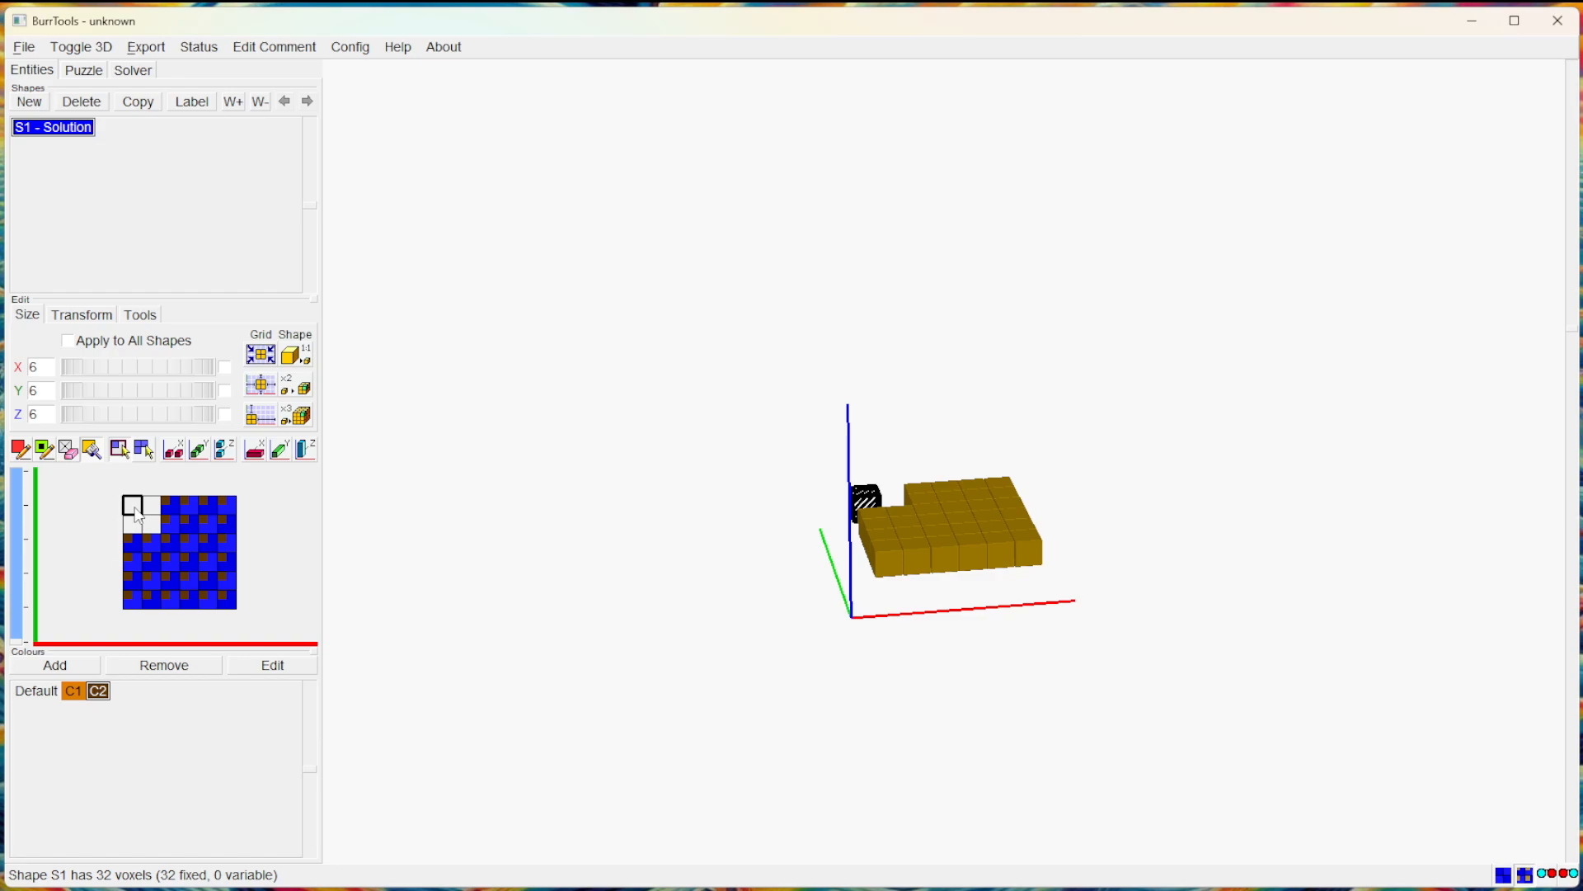
pyautogui.moveTo(136, 516); pyautogui.dragTo(233, 604)
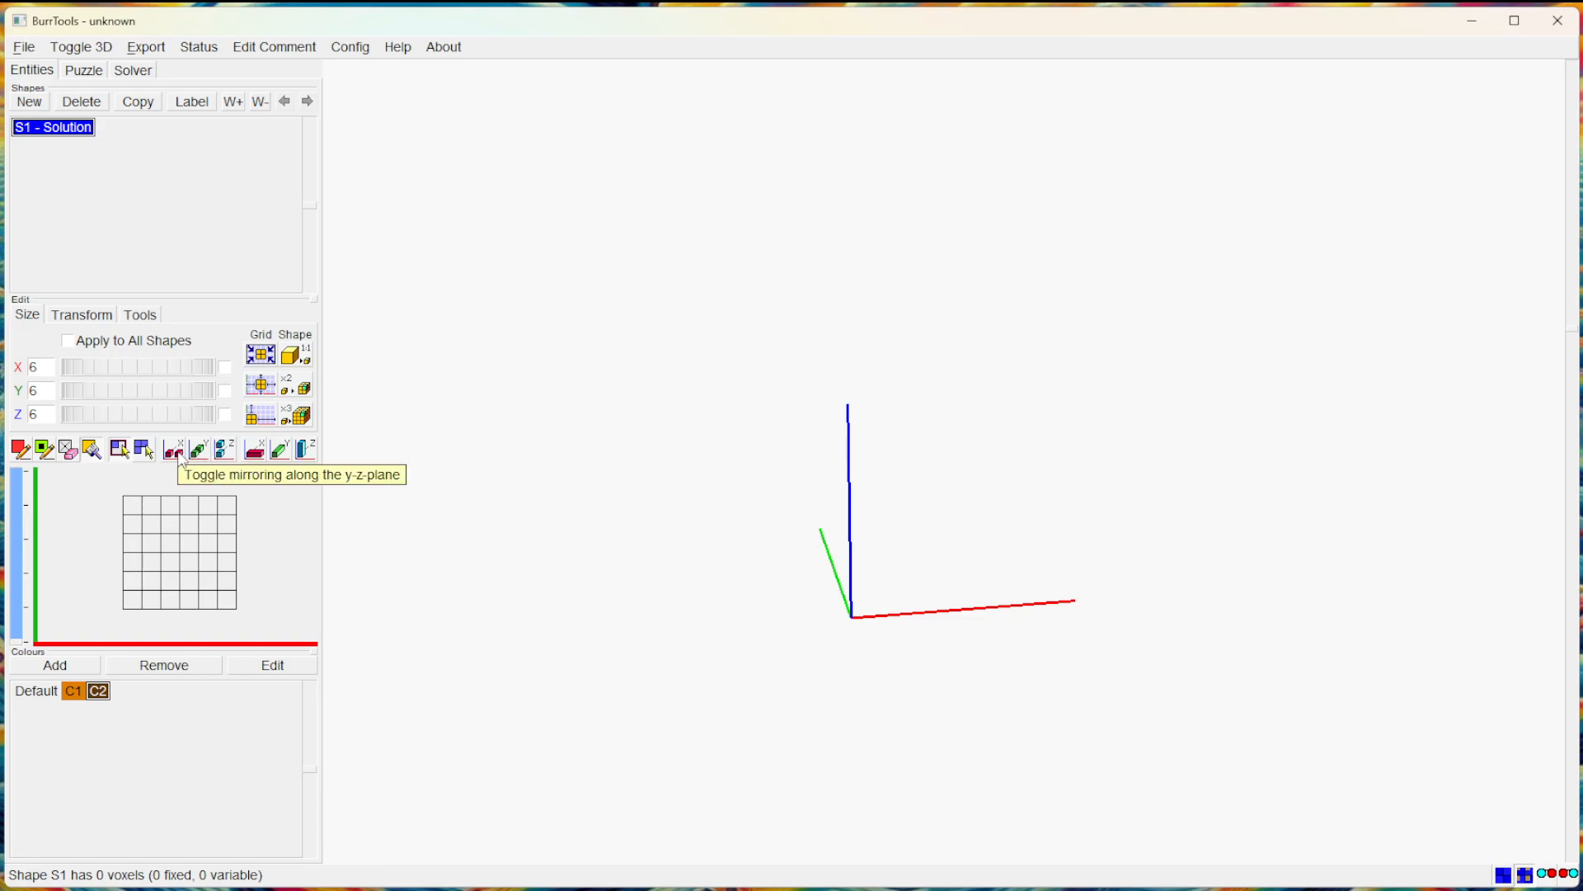
# Turn on mirroring along the y-z-plane and draw an X of fixed C2 voxels across the layer, one mirrored pair per row.
pyautogui.click(178, 454)
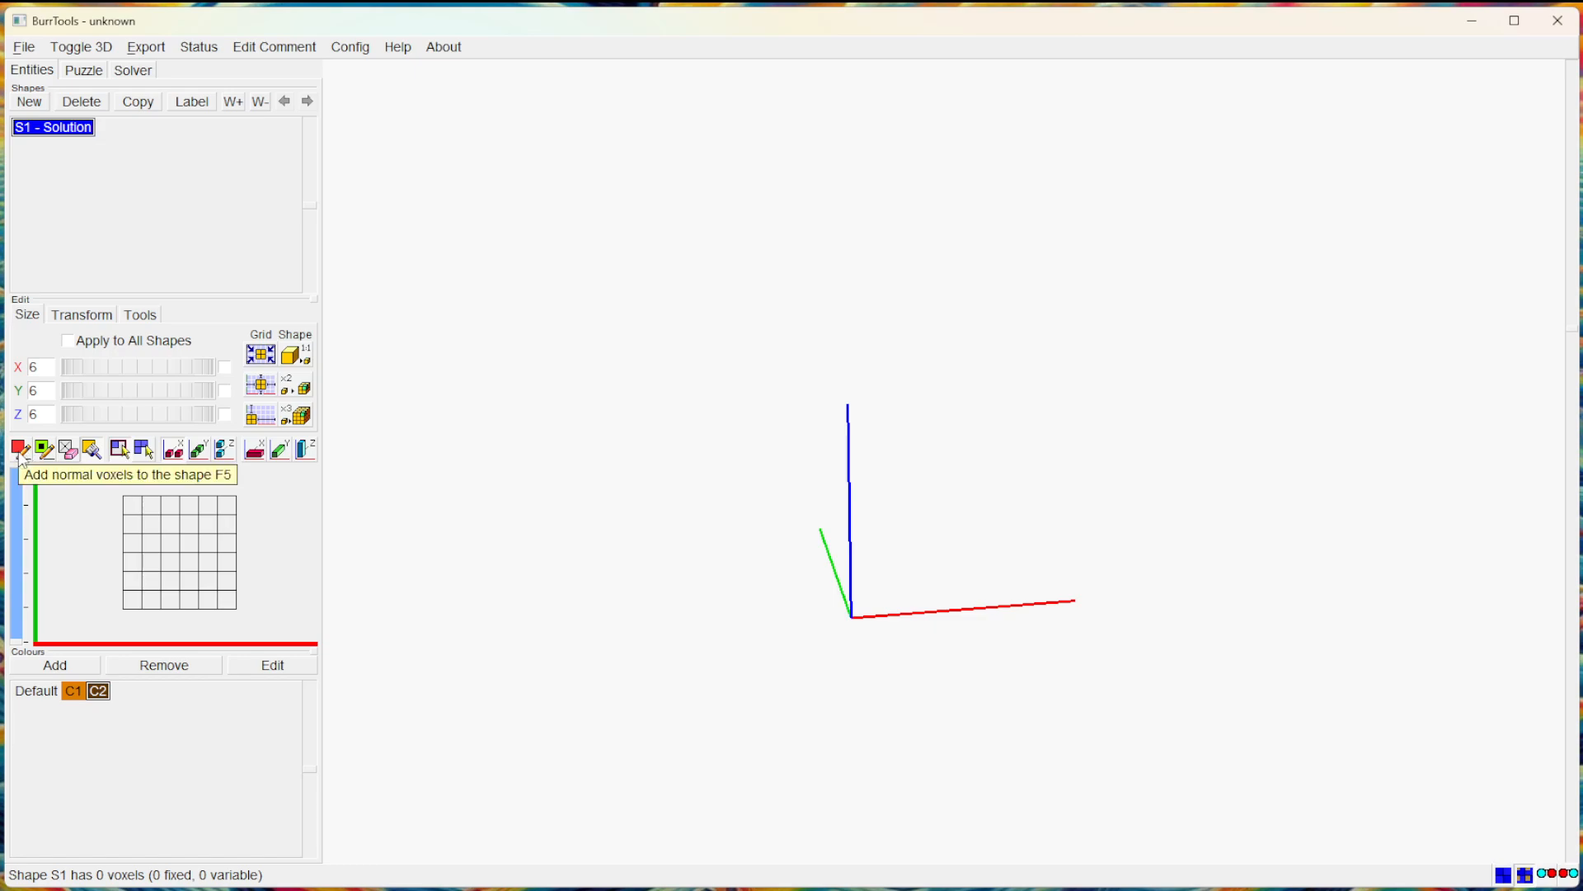
pyautogui.click(132, 505)
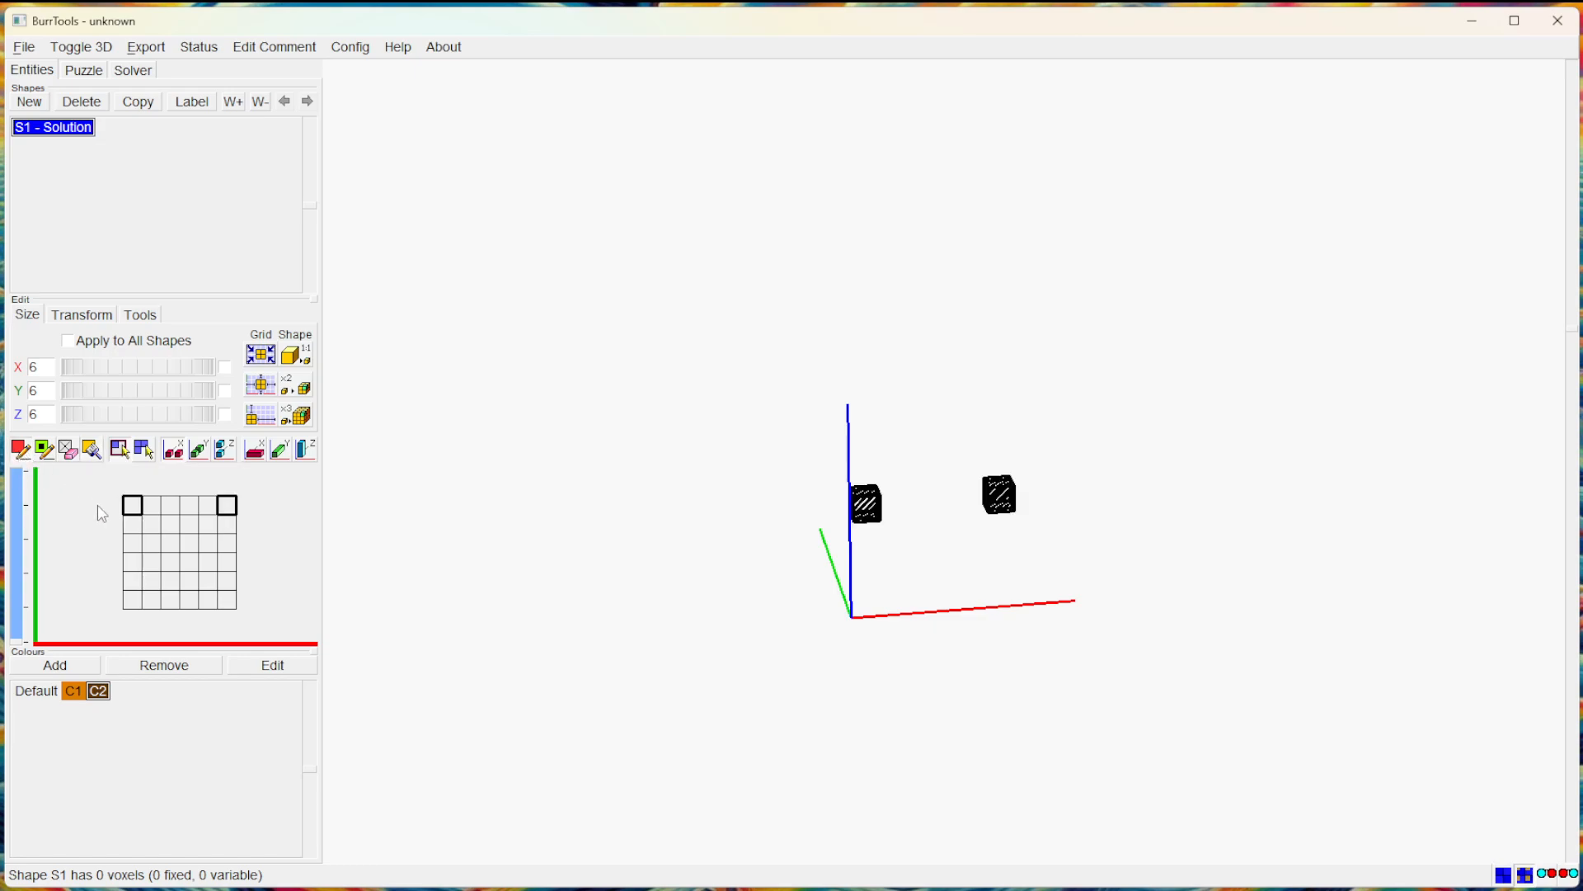
pyautogui.click(150, 523)
pyautogui.click(171, 542)
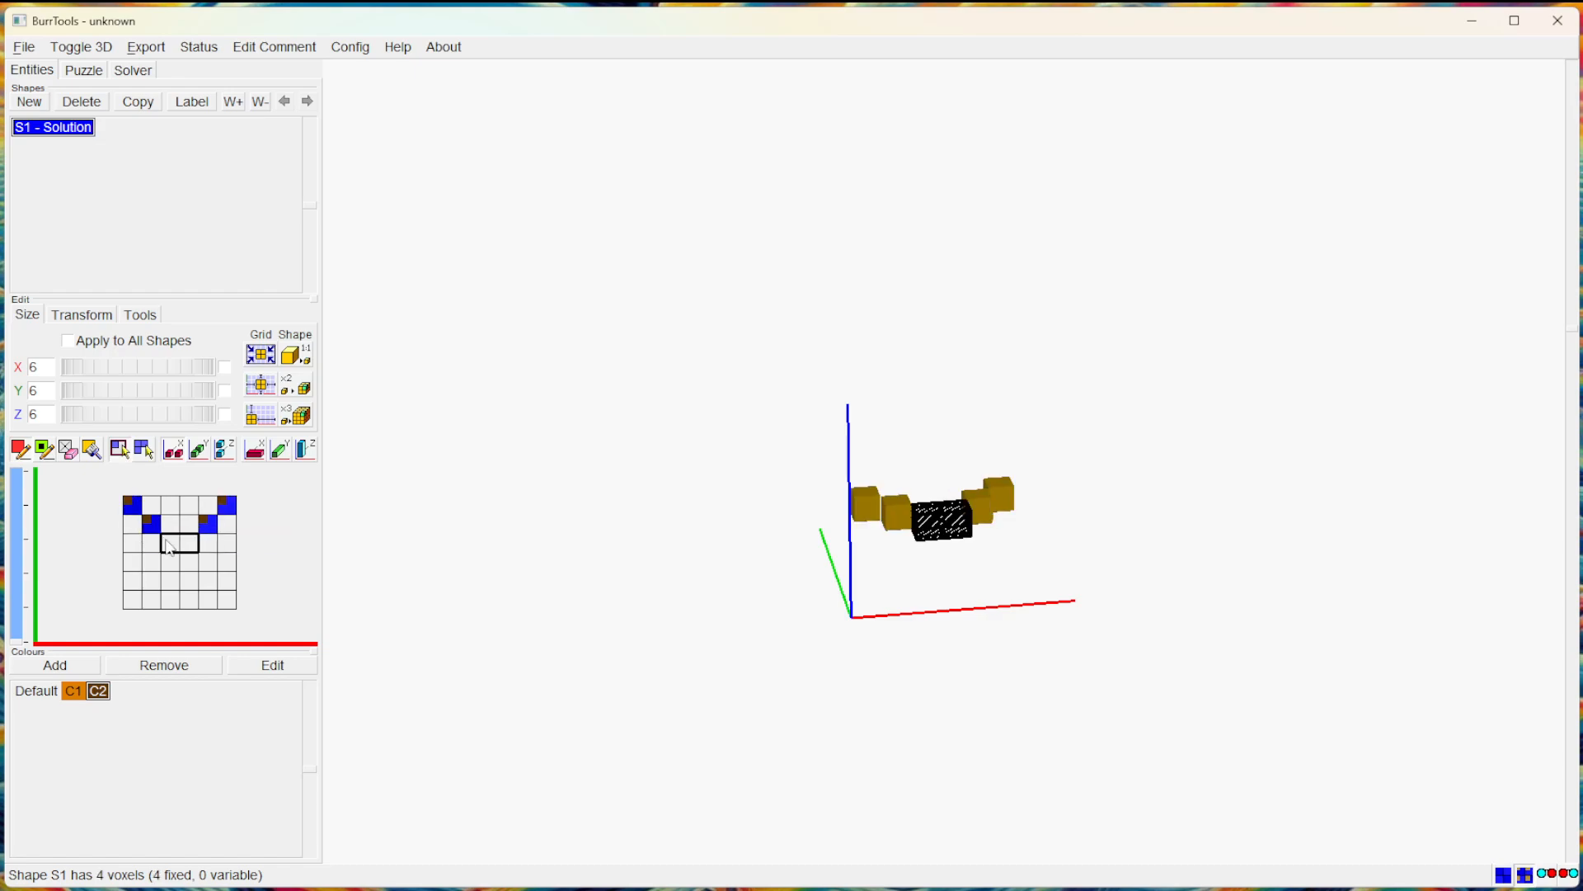
pyautogui.click(178, 562)
pyautogui.click(208, 581)
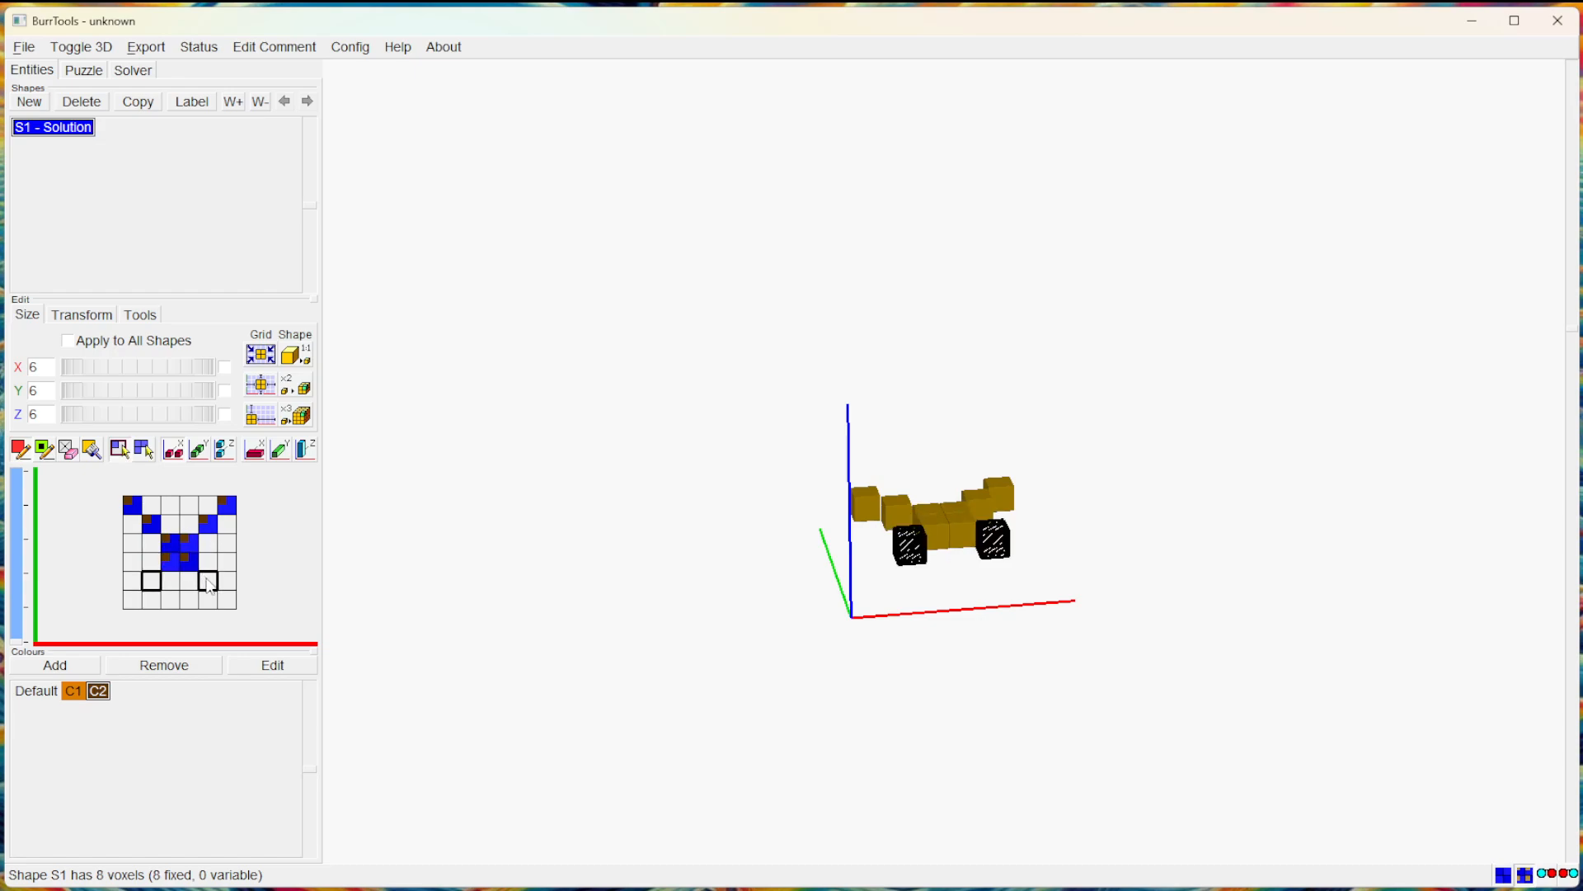
pyautogui.click(226, 599)
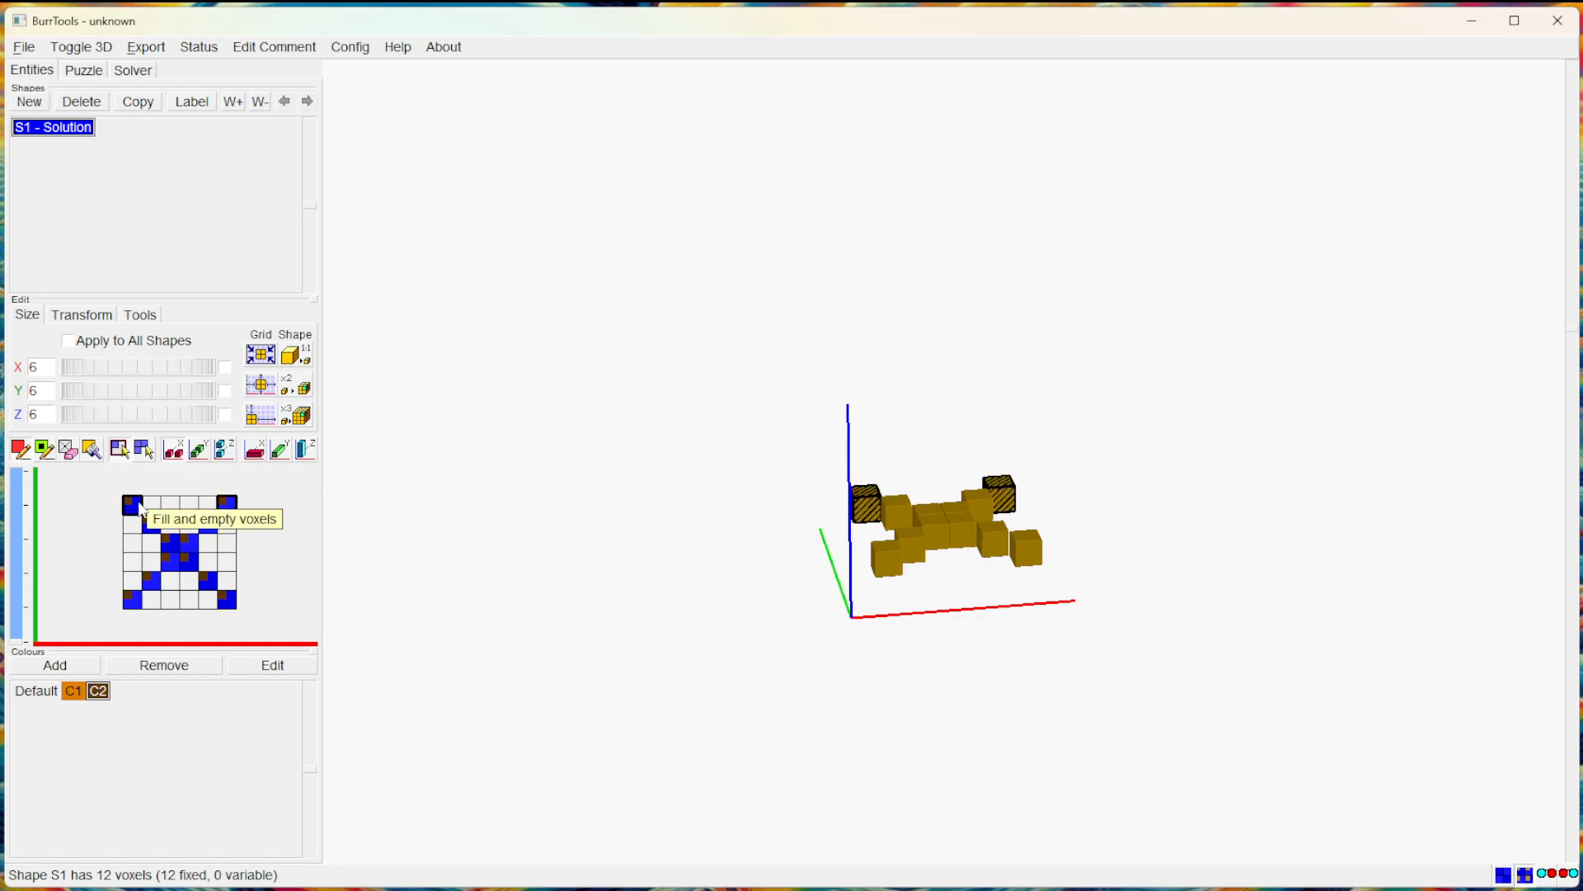
# Clear the layer and redraw the X from a single corner-to-centre diagonal with mirroring in both X and Y.
pyautogui.moveTo(134, 502); pyautogui.dragTo(227, 600, button='right')
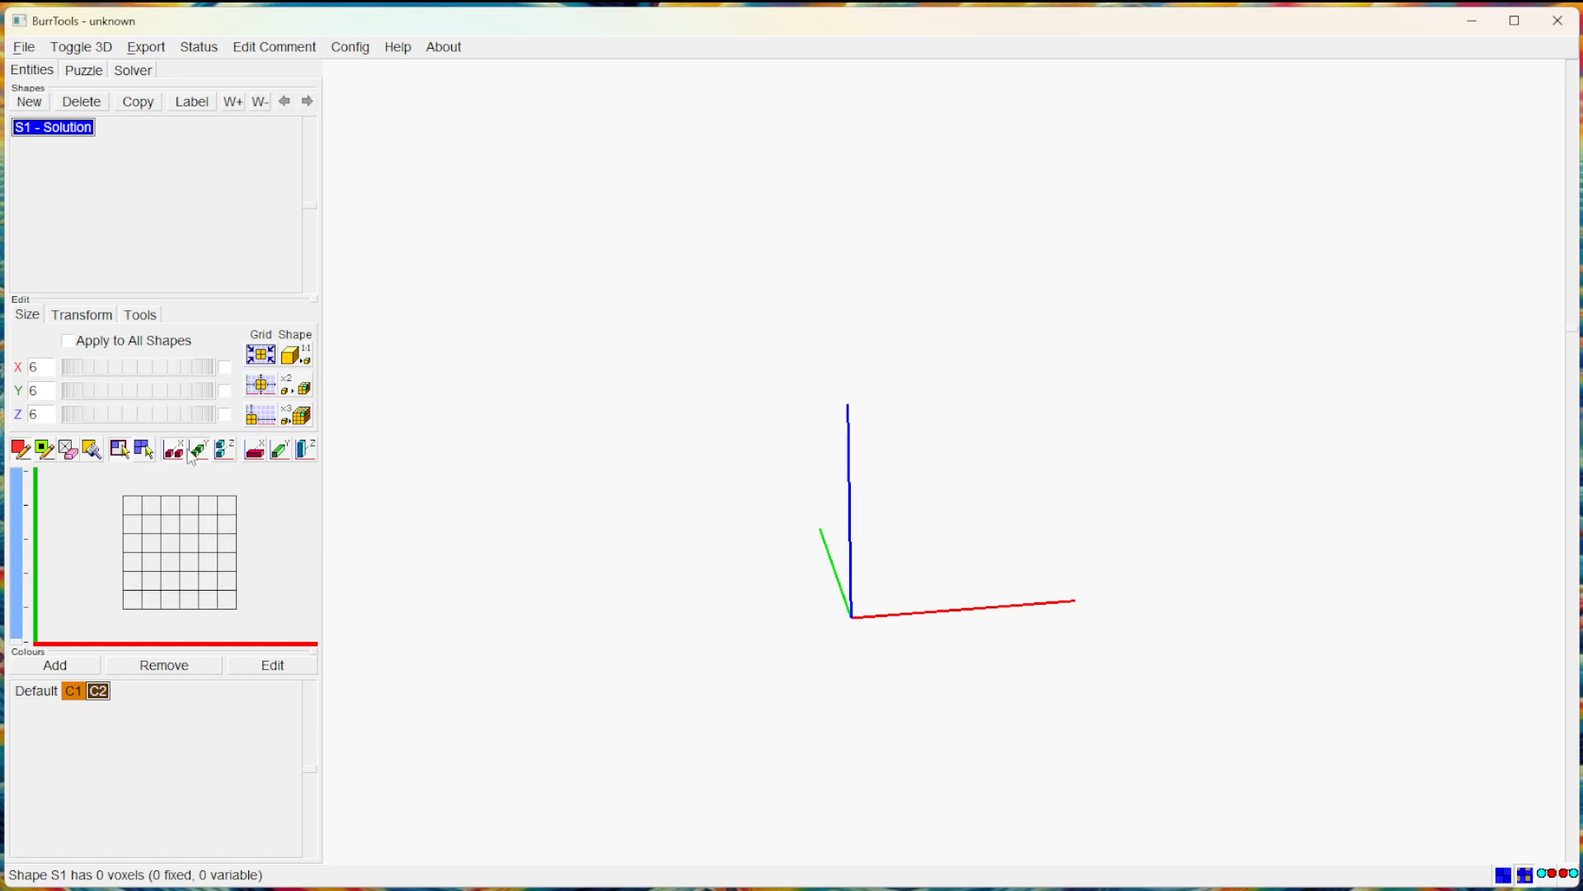
pyautogui.click(154, 528)
pyautogui.click(171, 542)
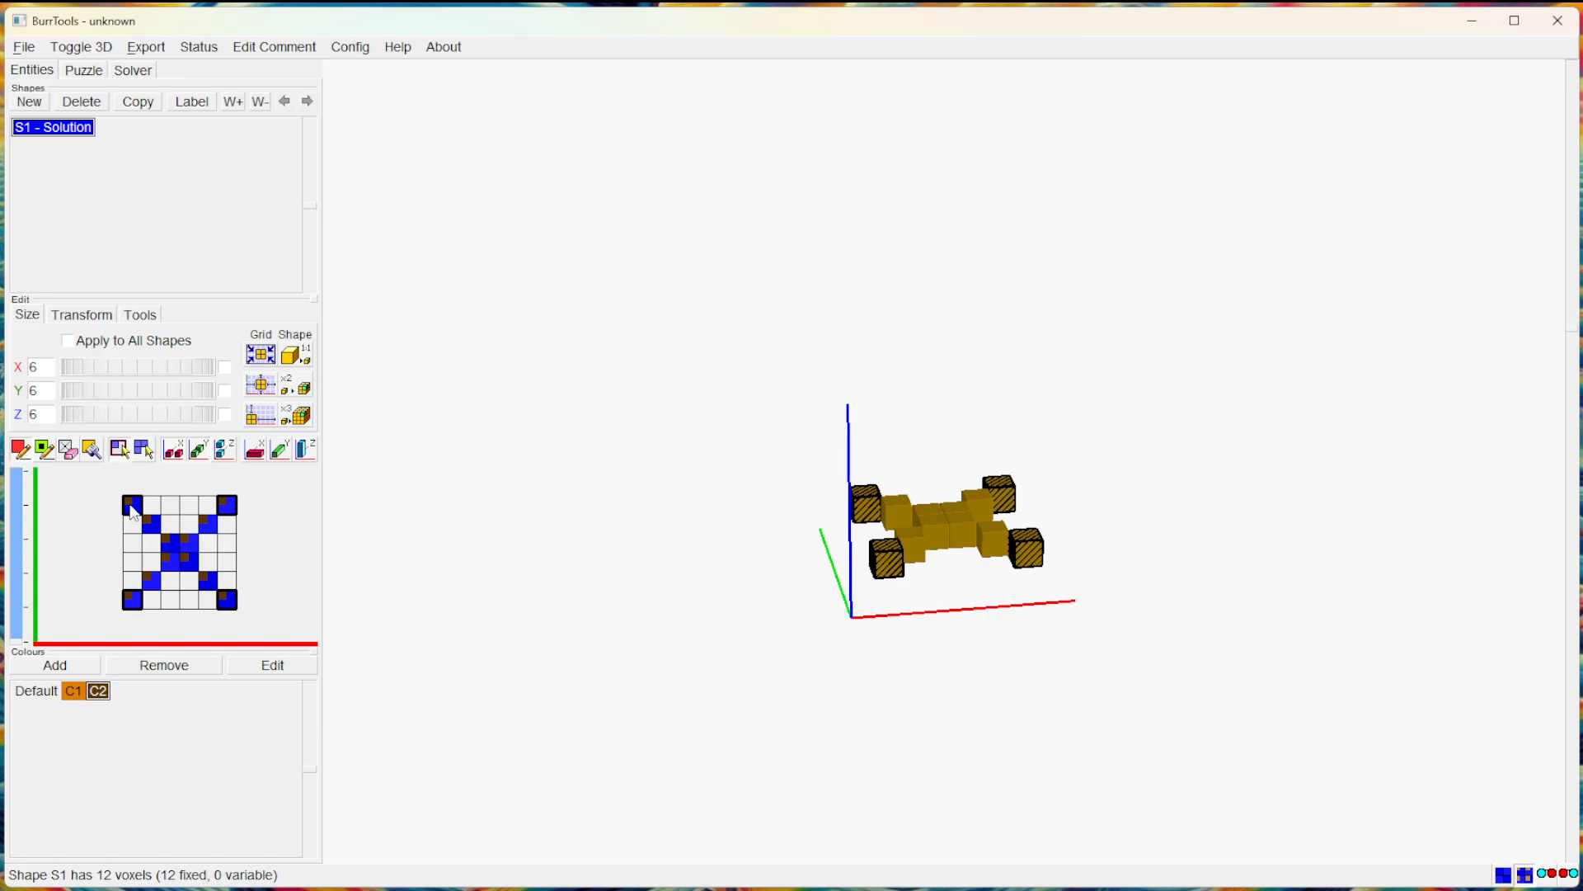
# Turn off mirroring, clear the layer, and draw a 5 × 5 X of fixed voxels one voxel at a time.
pyautogui.click(172, 451)
pyautogui.moveTo(132, 505); pyautogui.dragTo(228, 601, button='right')
pyautogui.click(136, 509)
pyautogui.click(153, 525)
pyautogui.click(172, 544)
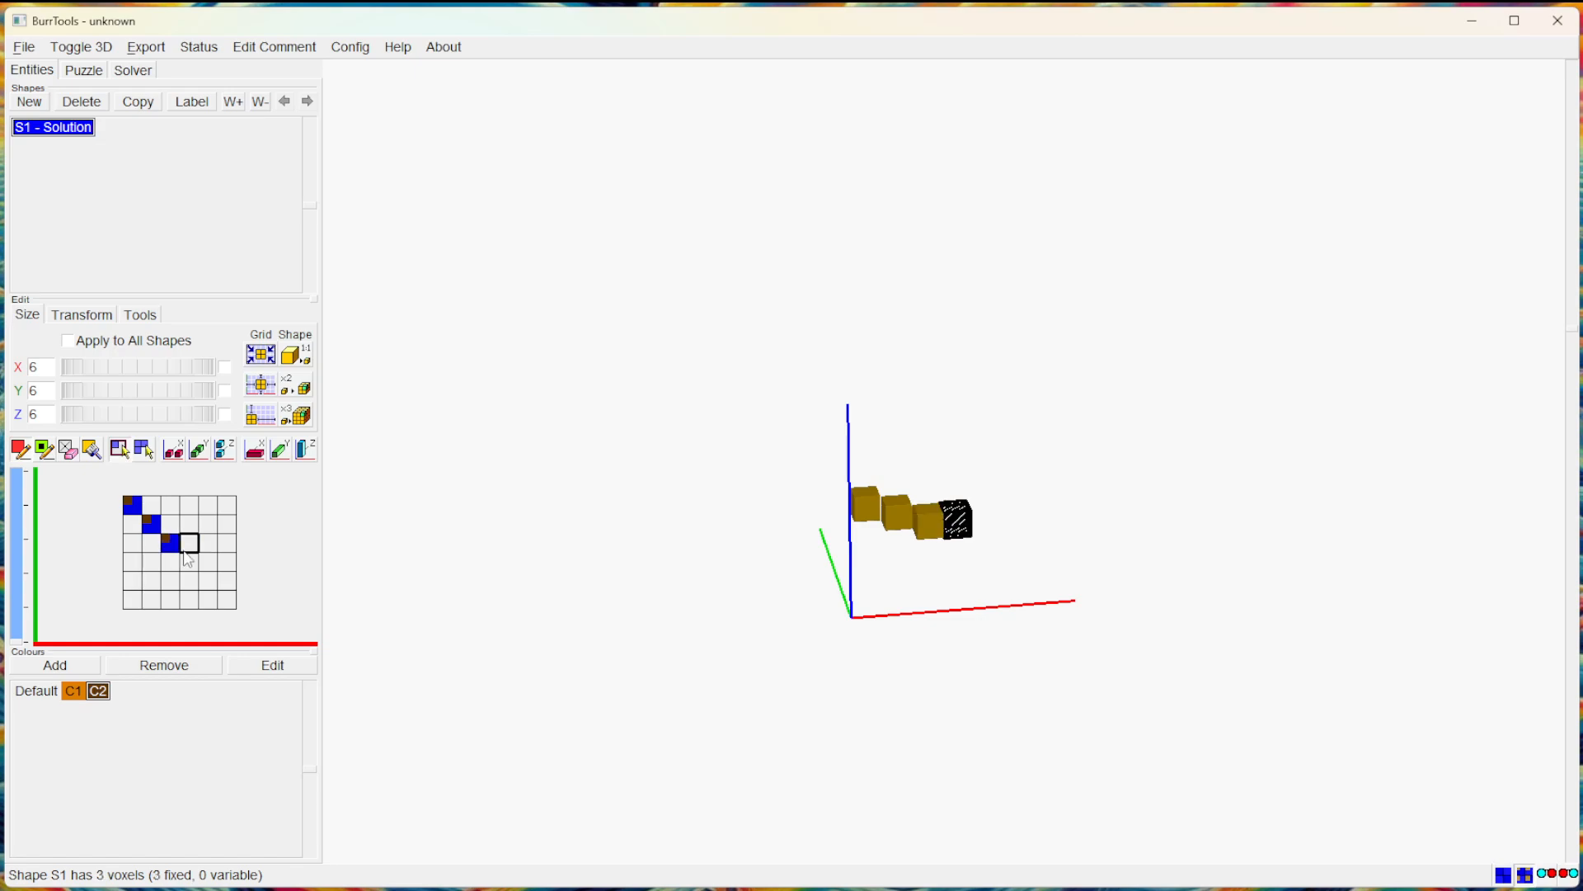
pyautogui.click(190, 562)
pyautogui.click(191, 526)
pyautogui.click(208, 506)
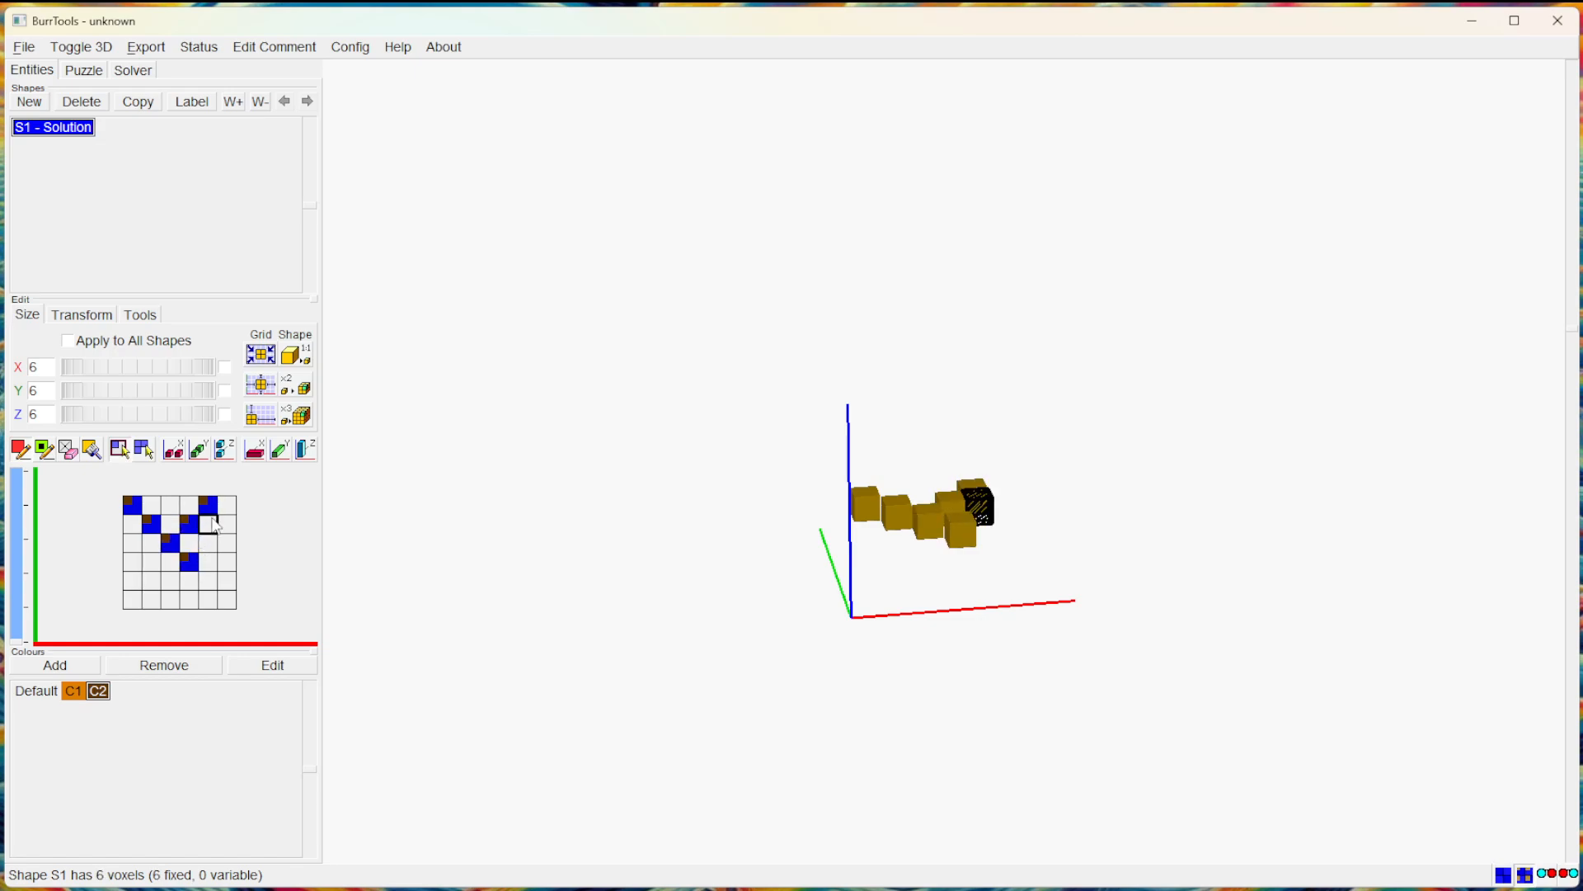
pyautogui.click(151, 562)
pyautogui.click(132, 581)
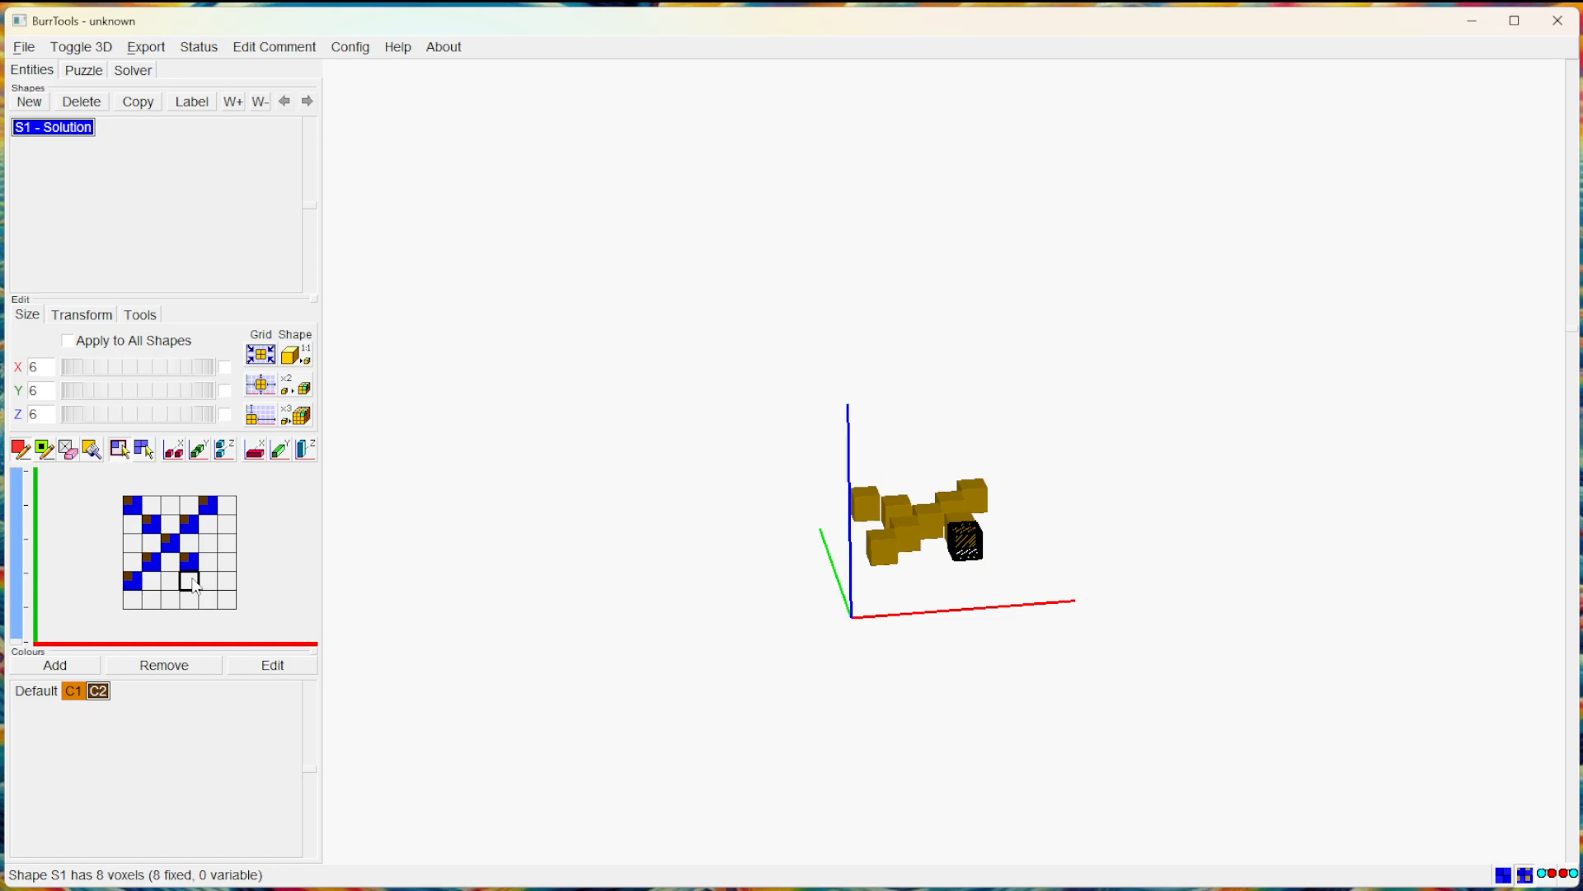
pyautogui.click(207, 580)
# Erase the hand-drawn X and draw a three-voxel corner-to-centre diagonal with X and Y mirroring re-enabled.
pyautogui.moveTo(137, 519); pyautogui.dragTo(227, 600, button='right')
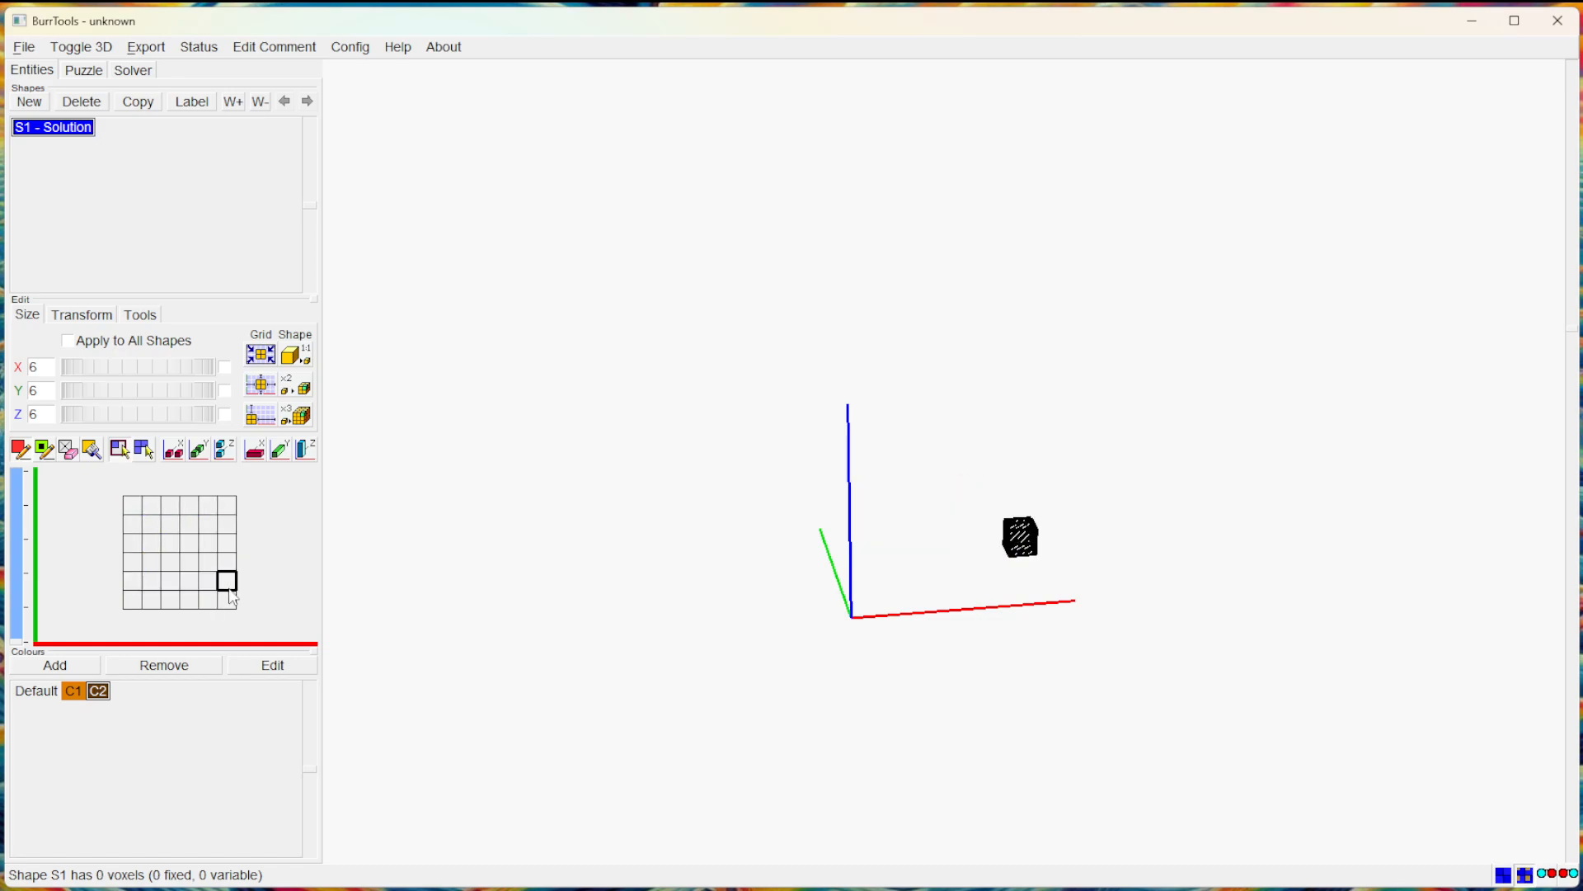
pyautogui.click(198, 449)
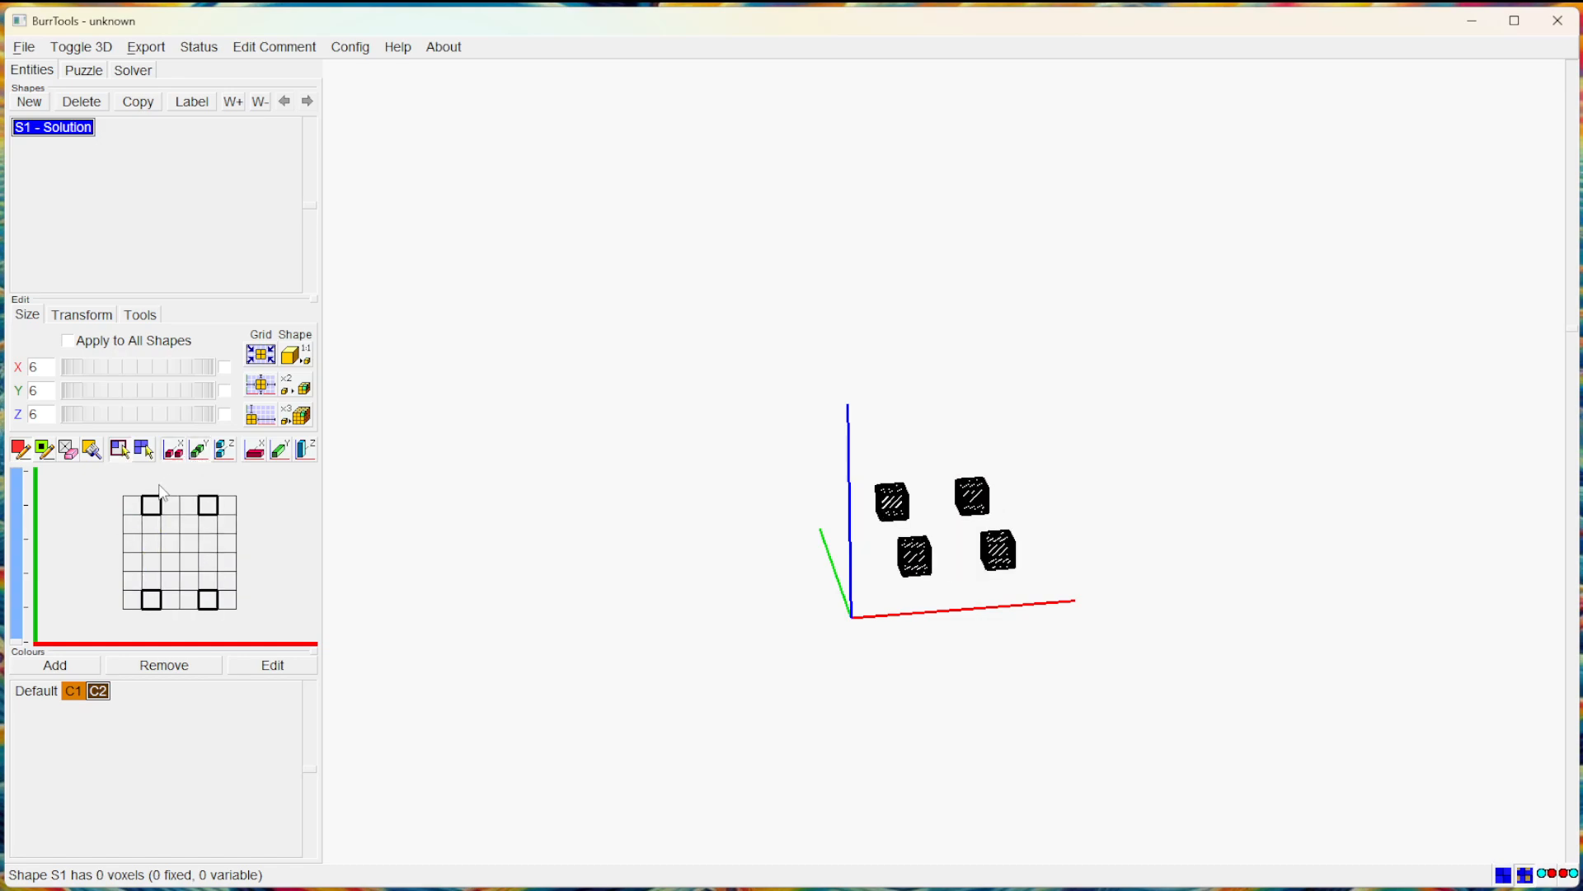
pyautogui.click(132, 504)
pyautogui.click(151, 524)
pyautogui.click(173, 544)
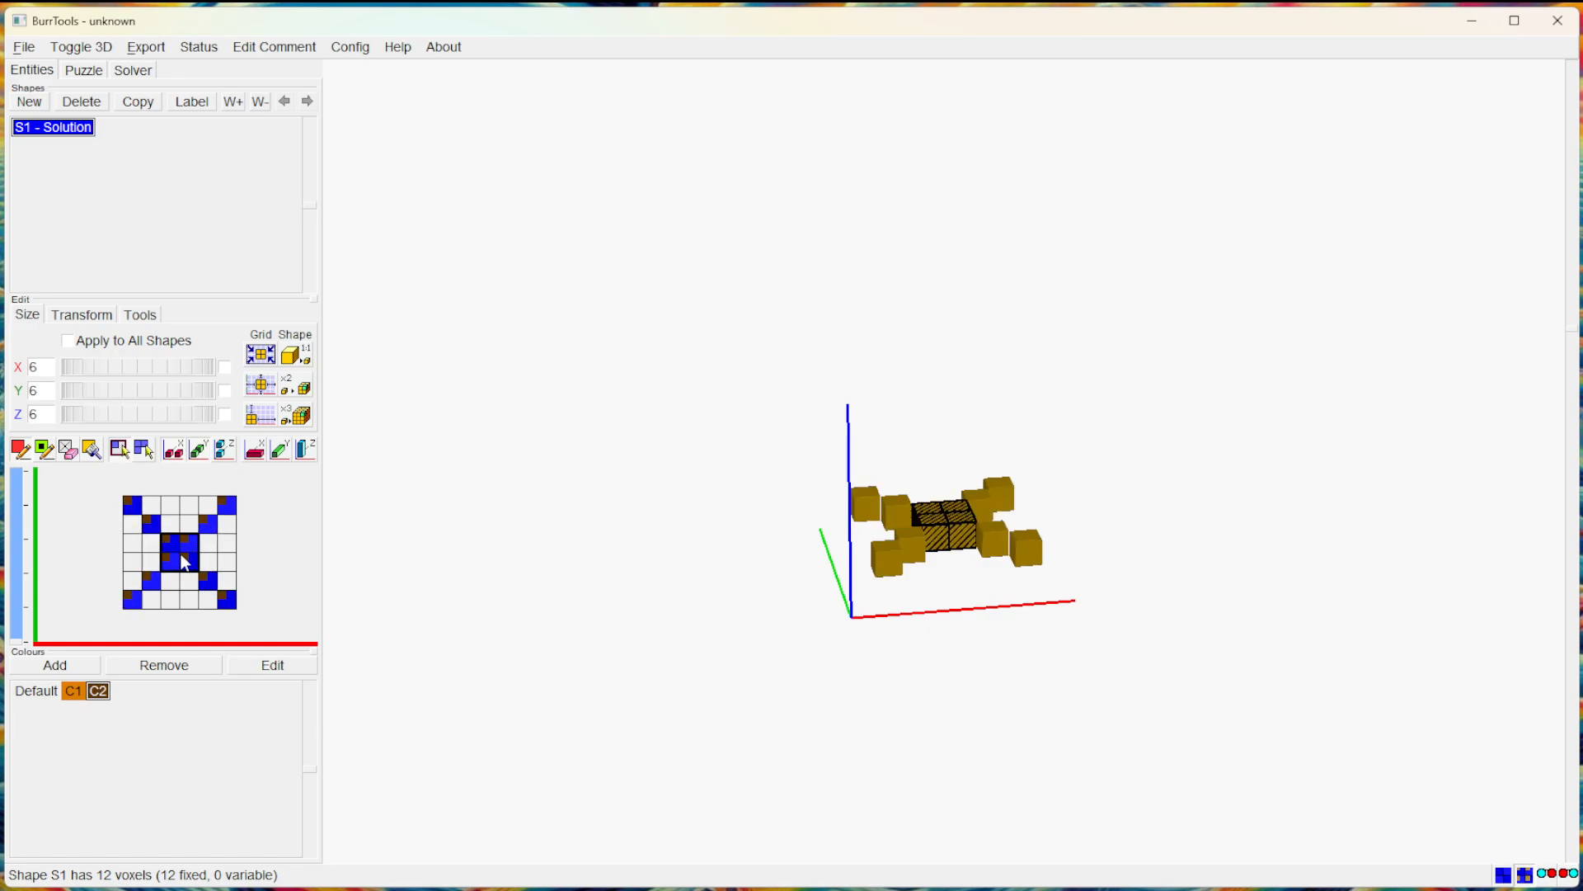
# Clear the layer, switch mirroring to the Z direction only, and fill the whole 6 × 6 layer with fixed C2 voxels.
pyautogui.moveTo(135, 505); pyautogui.dragTo(226, 594, button='right')
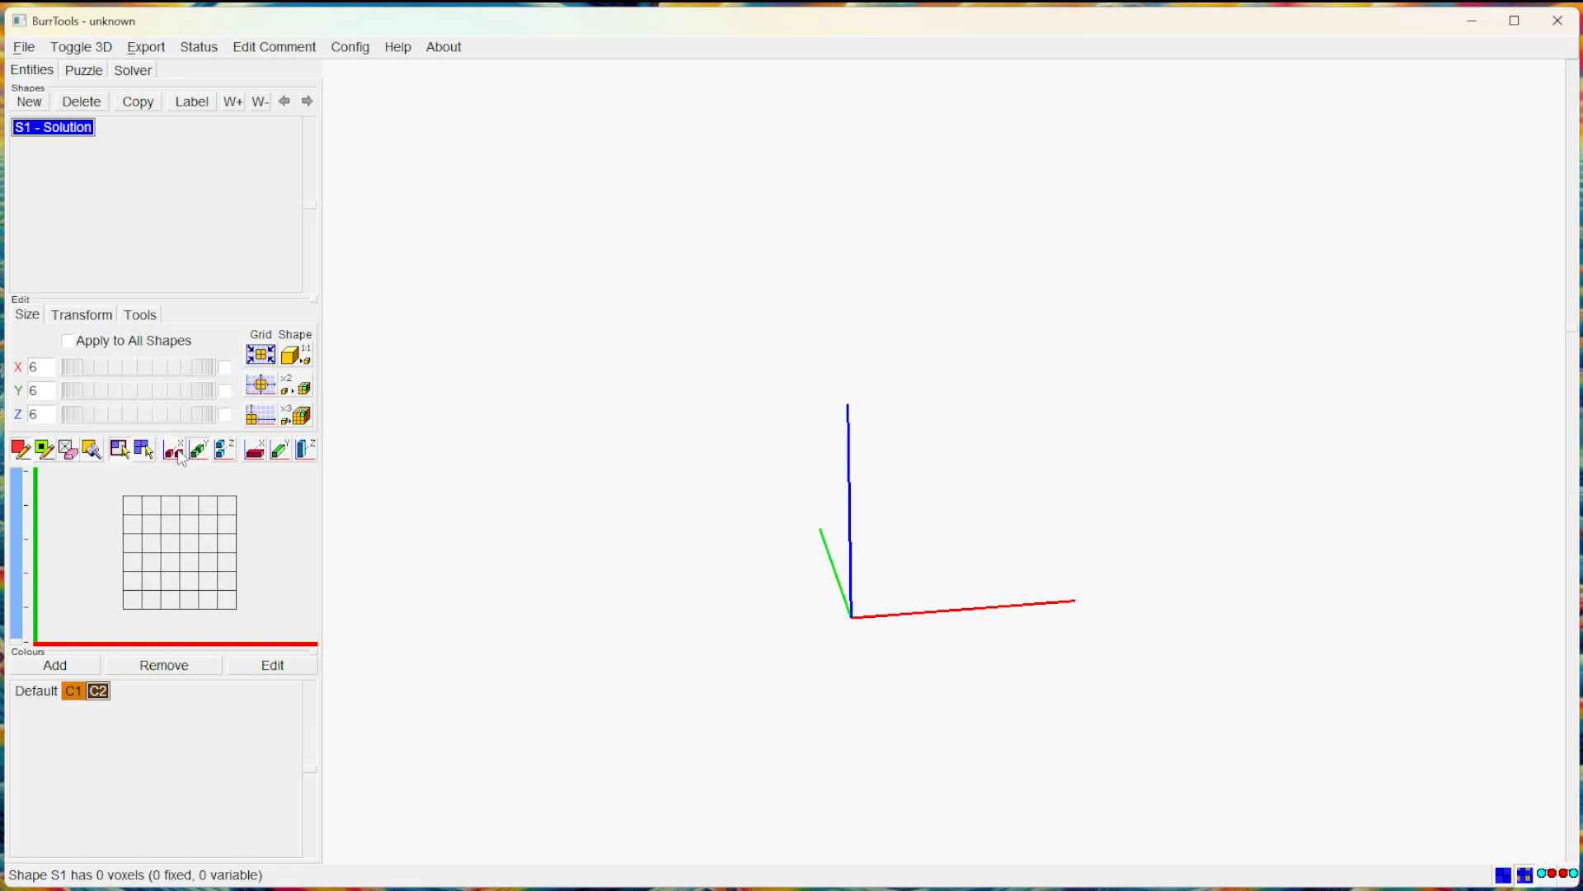
pyautogui.click(225, 447)
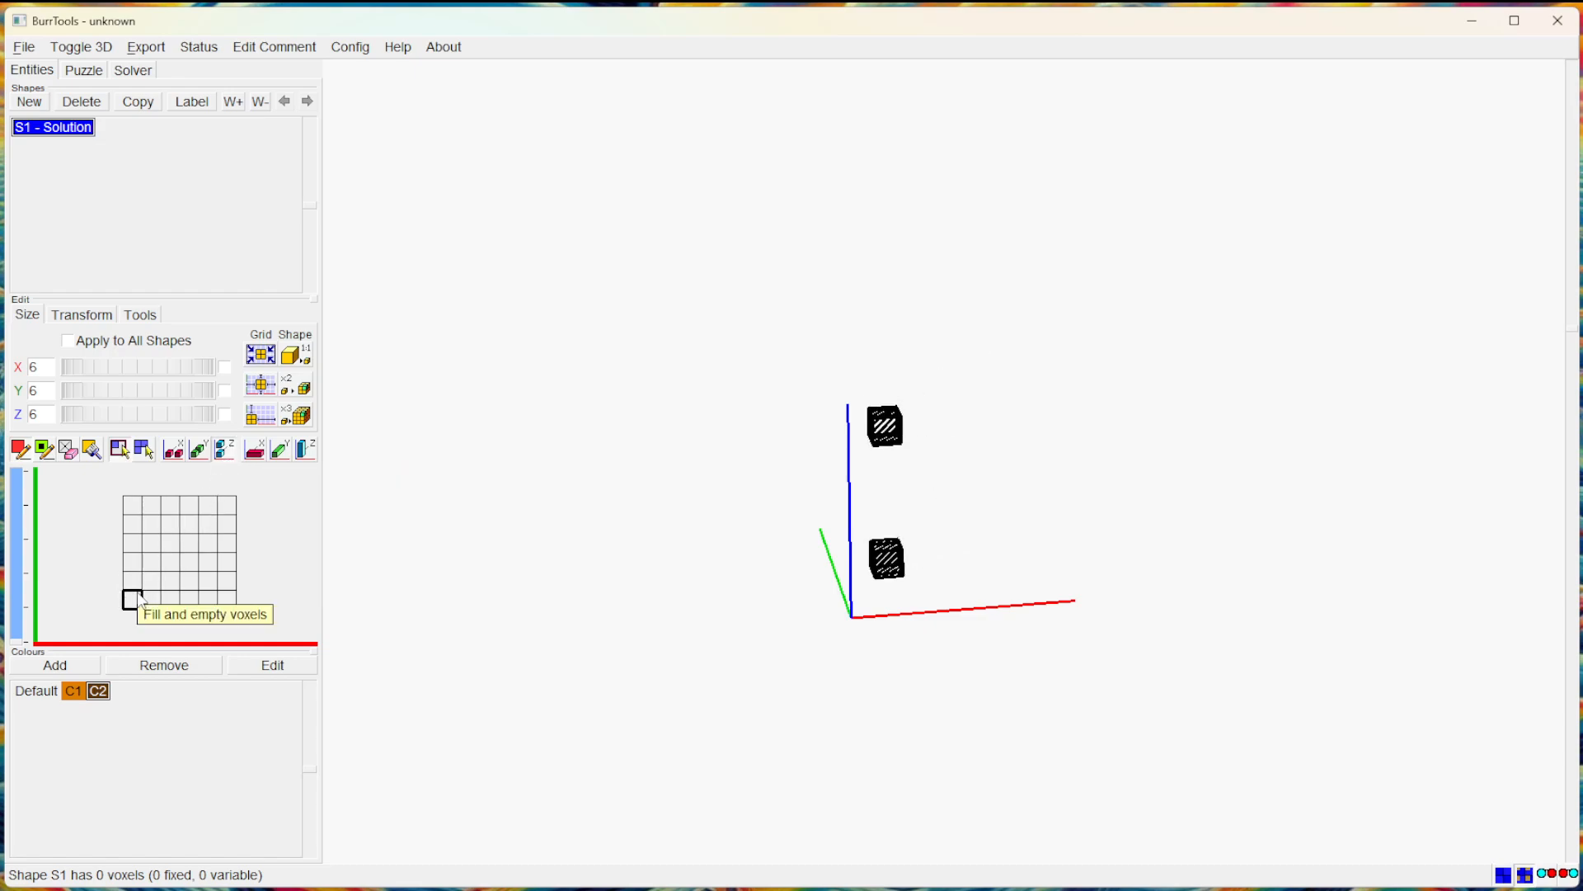
pyautogui.moveTo(132, 599); pyautogui.dragTo(231, 515)
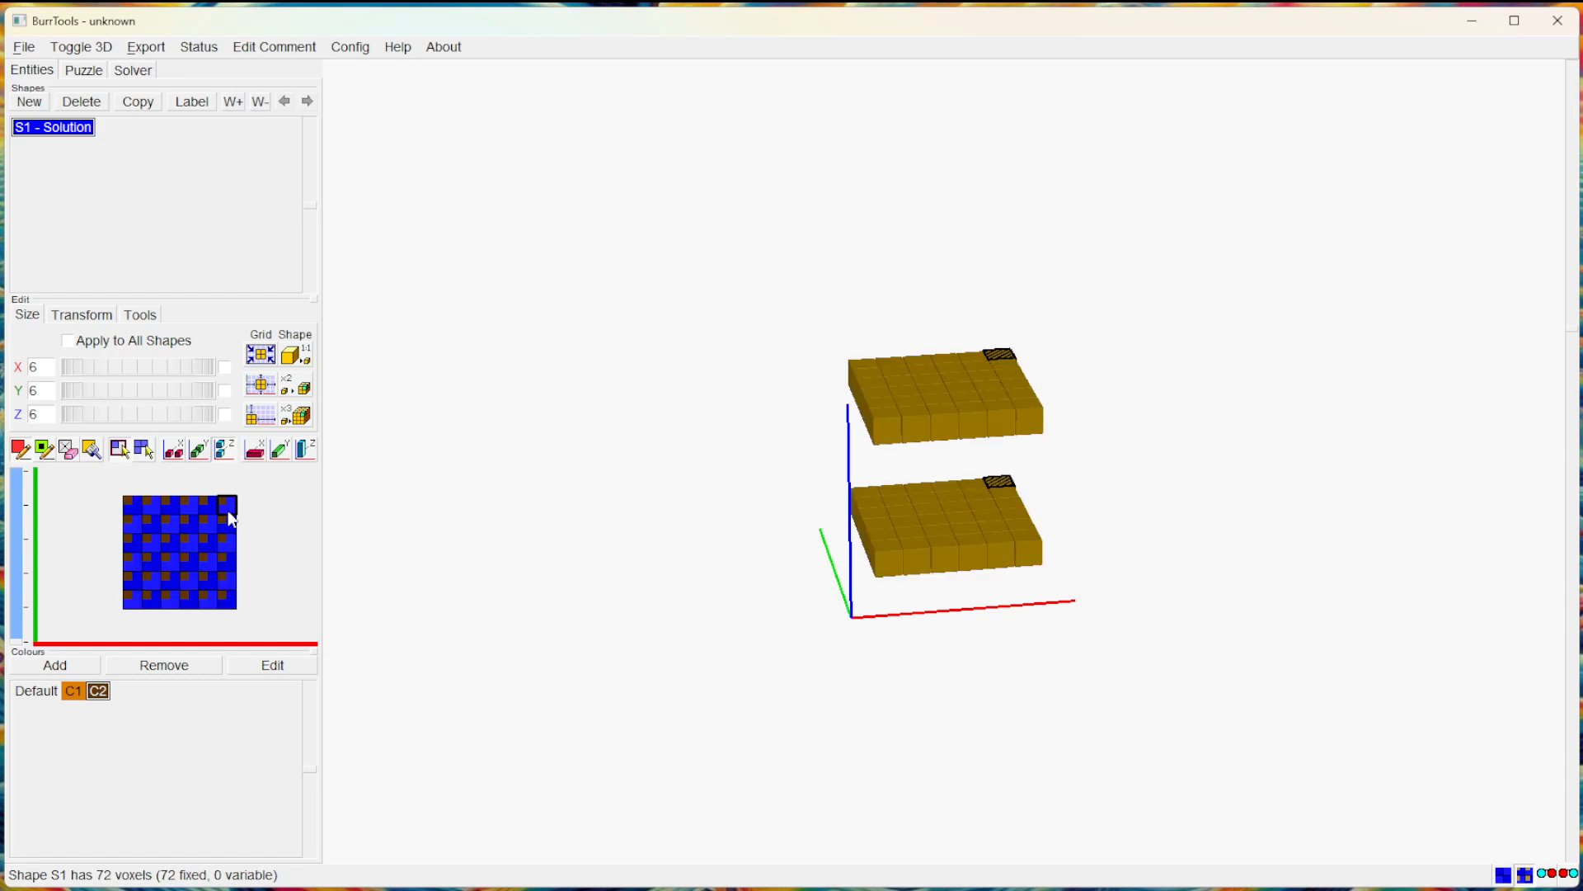
pyautogui.moveTo(17, 643); pyautogui.dragTo(18, 477)
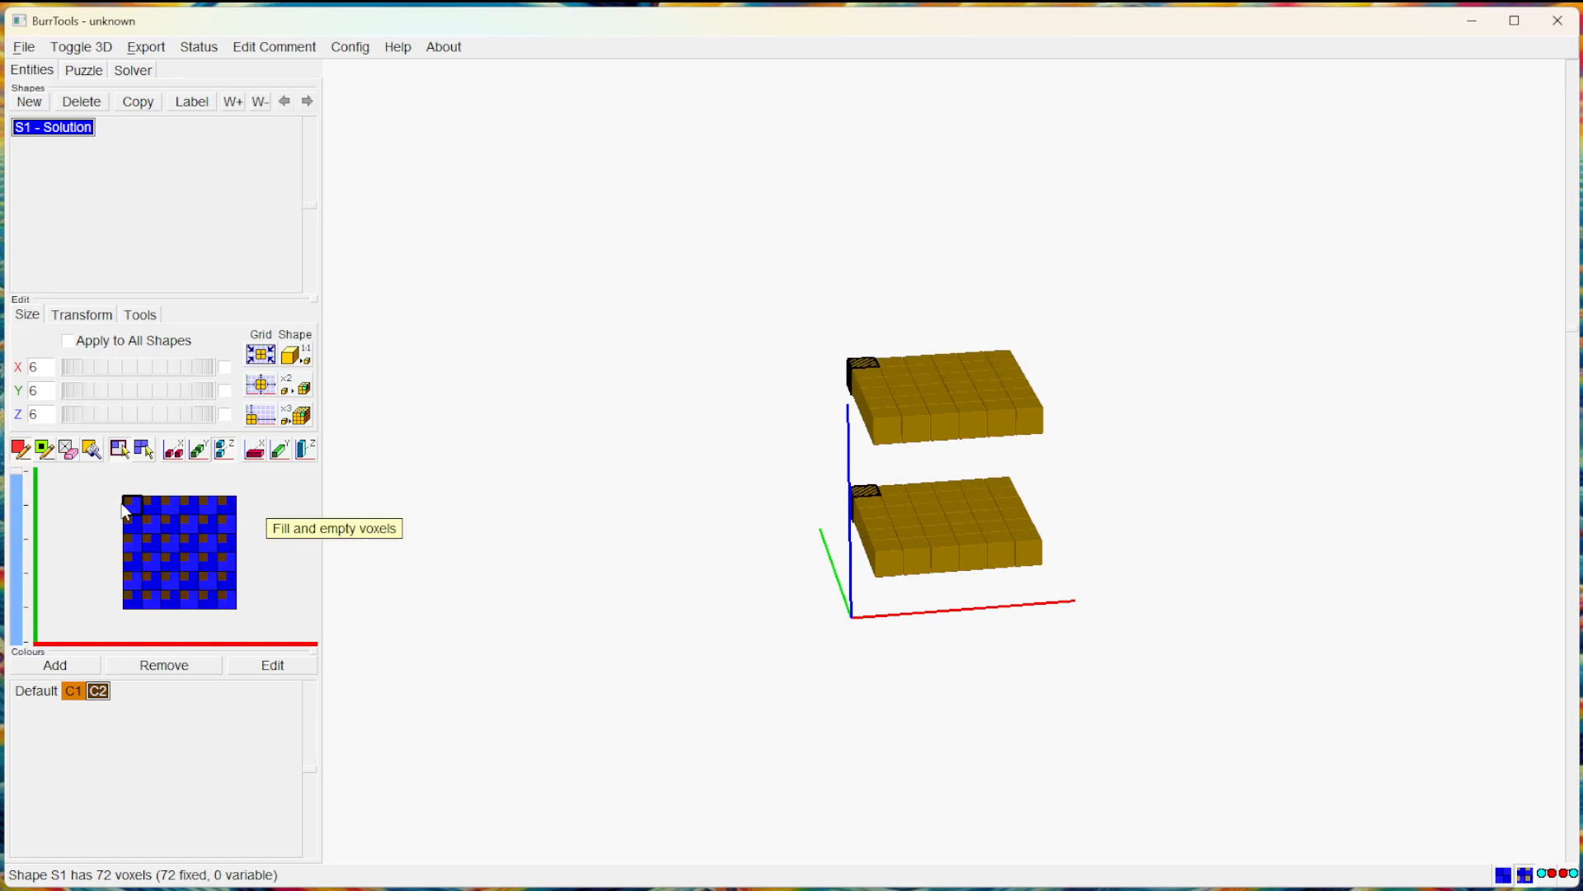
# Clear both slabs and, with drawing in all Z layers enabled, draw a full-height wall along the x-minimum edge and another across the grid.
pyautogui.moveTo(131, 500); pyautogui.dragTo(228, 587, button='right')
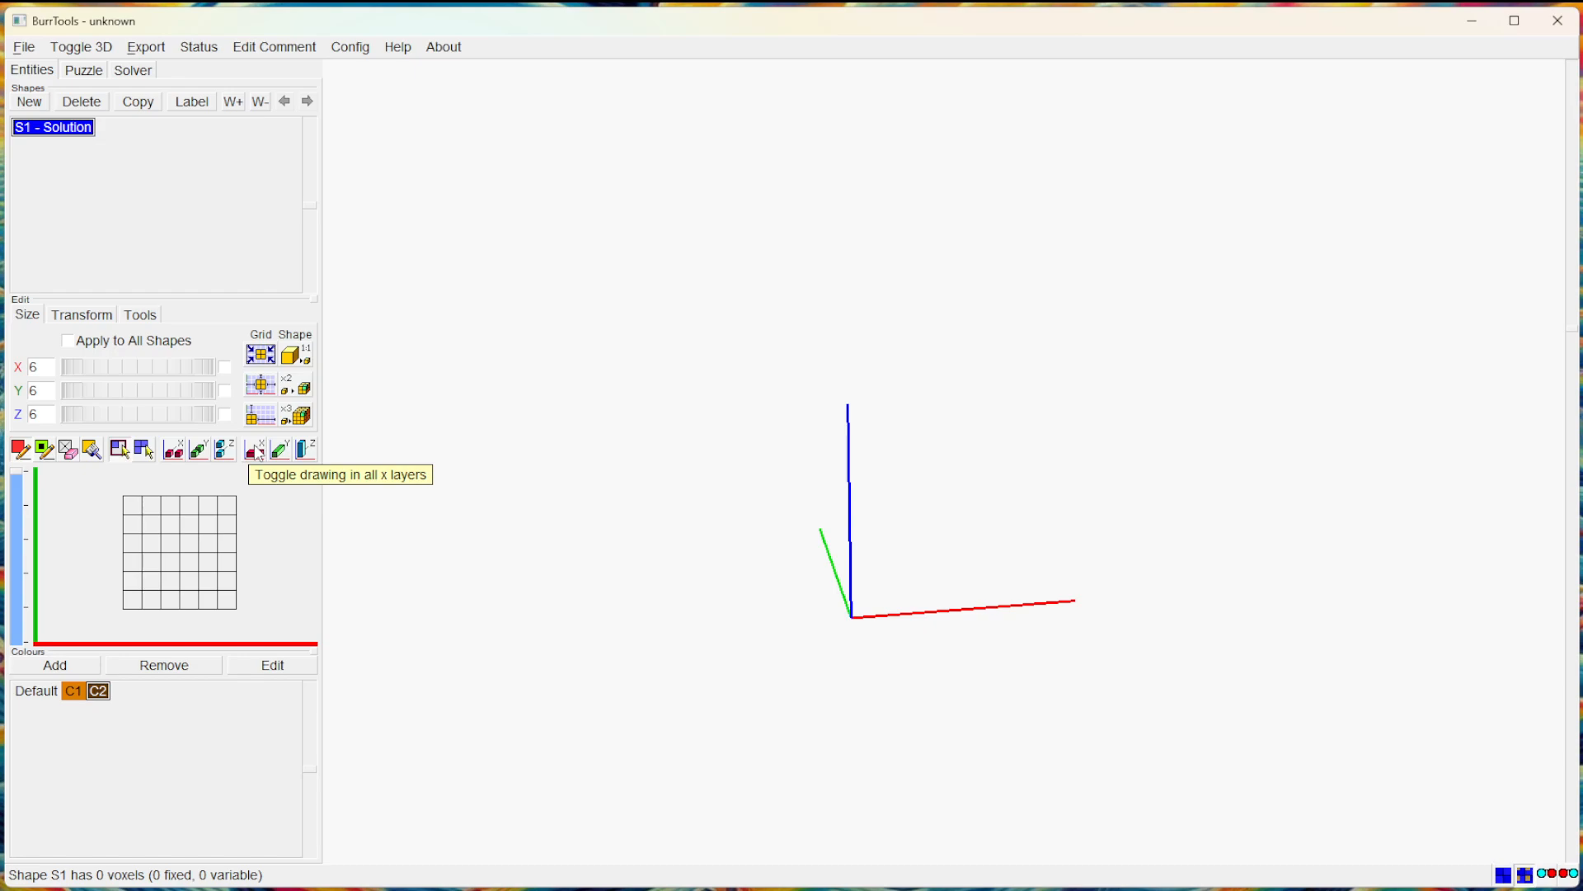
pyautogui.click(256, 451)
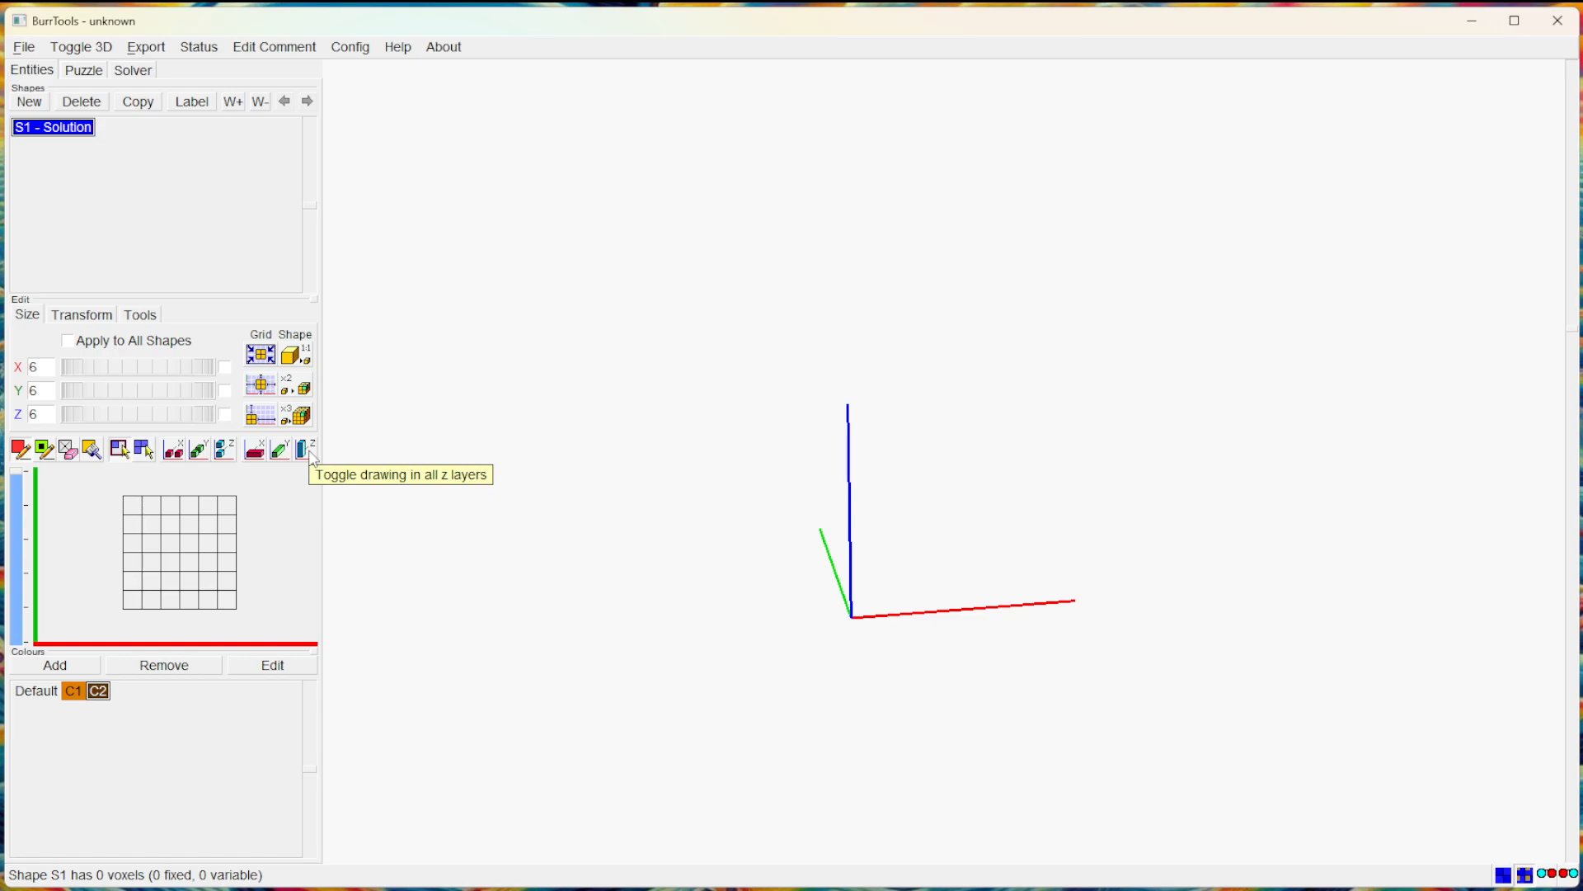
pyautogui.click(309, 451)
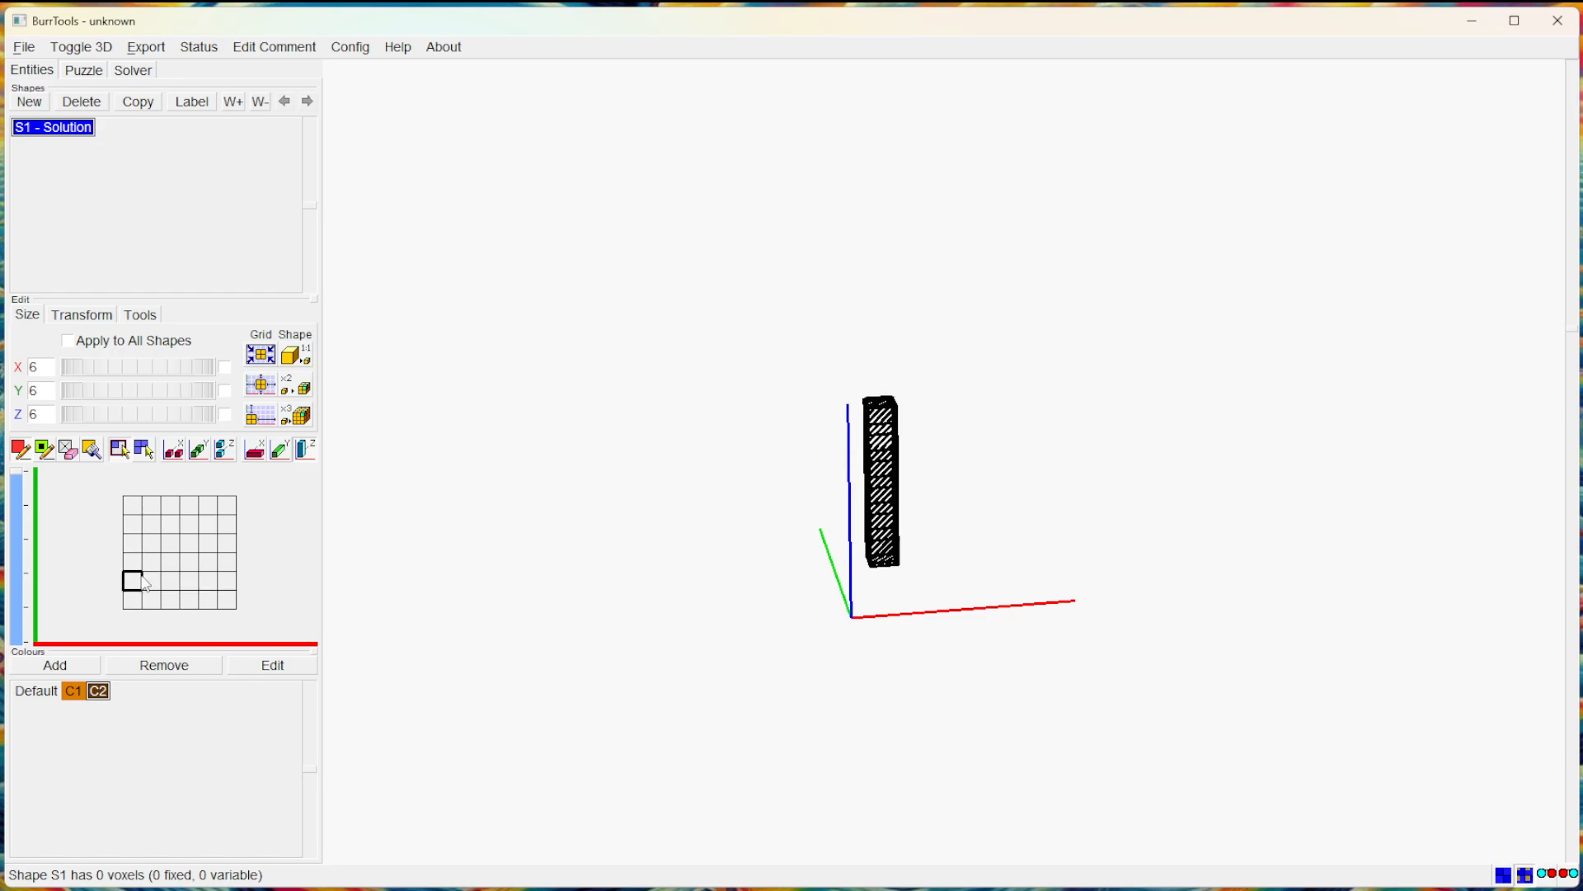
pyautogui.moveTo(134, 518); pyautogui.dragTo(133, 601)
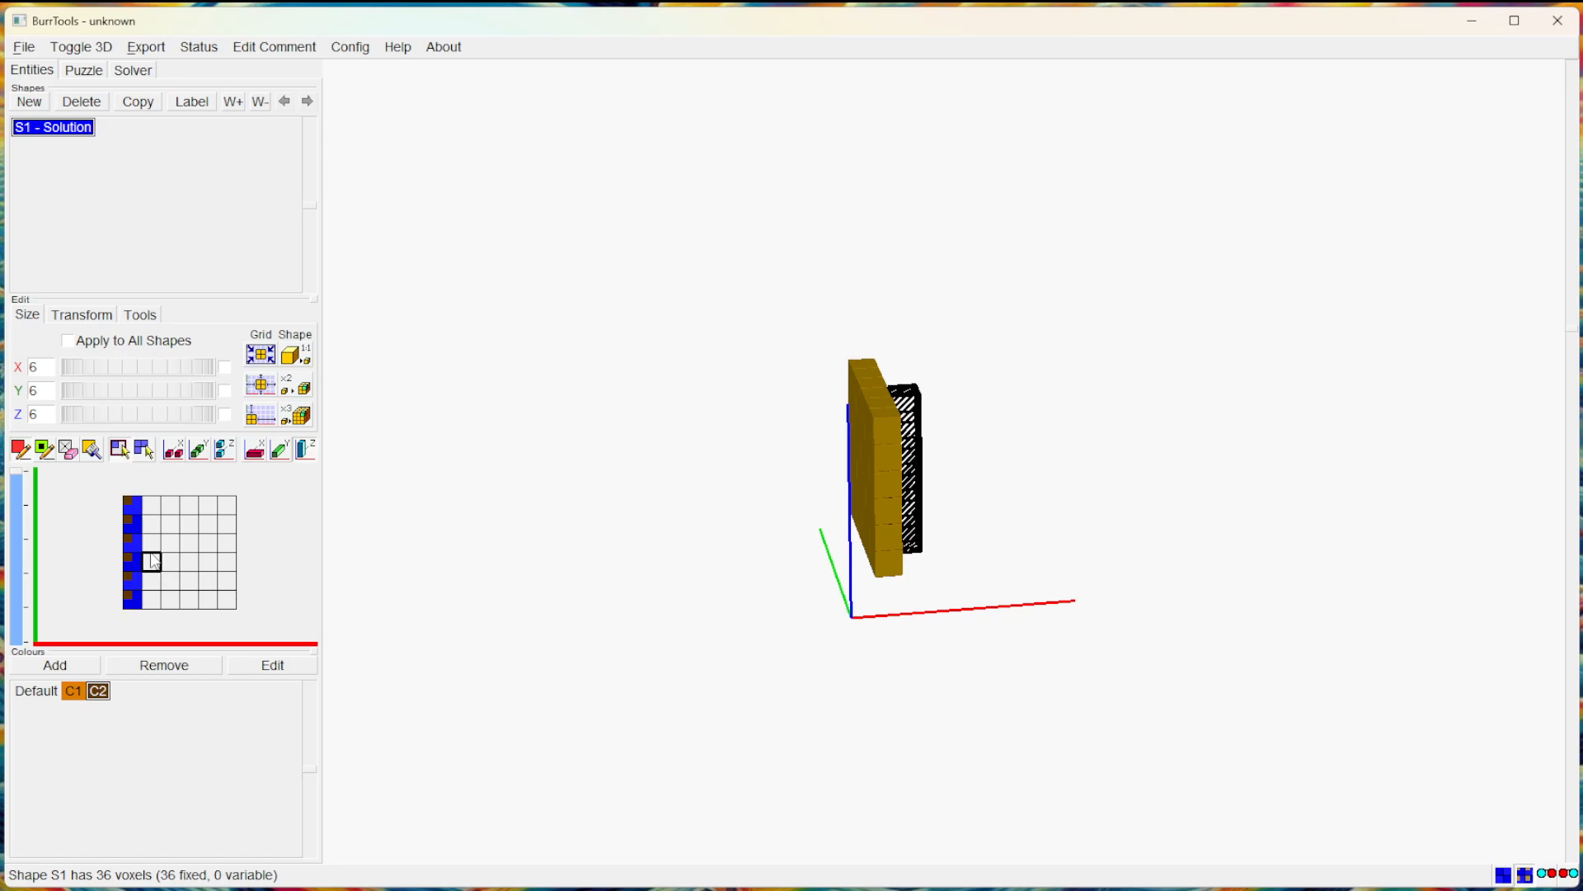
pyautogui.moveTo(152, 544)
pyautogui.mouseDown()
pyautogui.moveTo(169, 563)
pyautogui.moveTo(228, 564)
pyautogui.mouseUp()
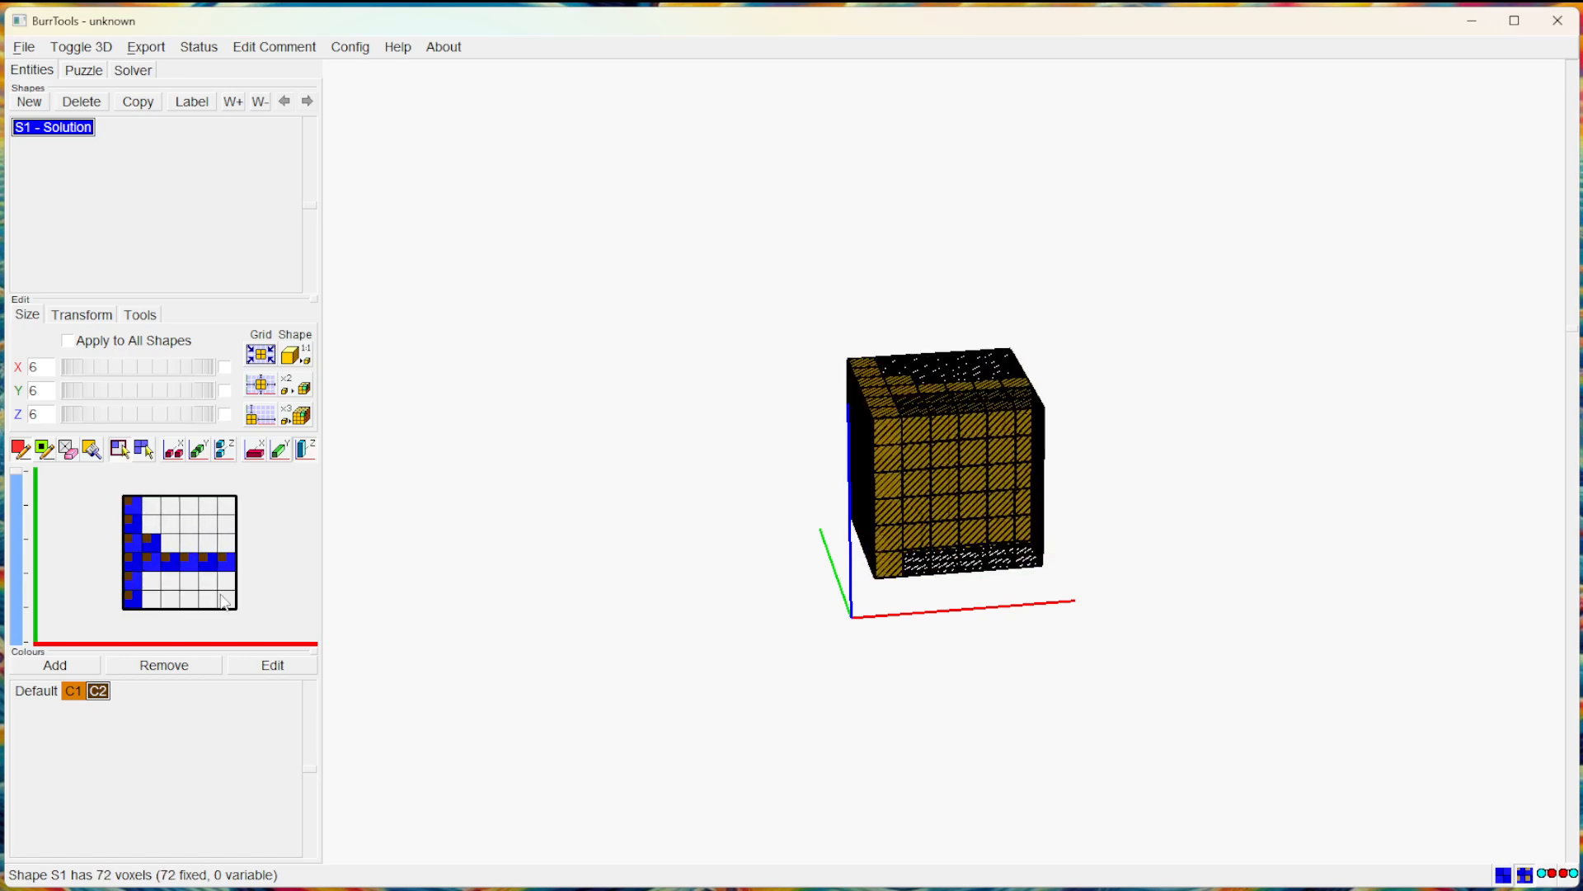
# Fill the full 6 × 6 × 6 cube and erase its central 4 × 4 core through all Z layers.
pyautogui.moveTo(221, 595); pyautogui.dragTo(223, 597, button='right')
pyautogui.moveTo(131, 504); pyautogui.dragTo(230, 611)
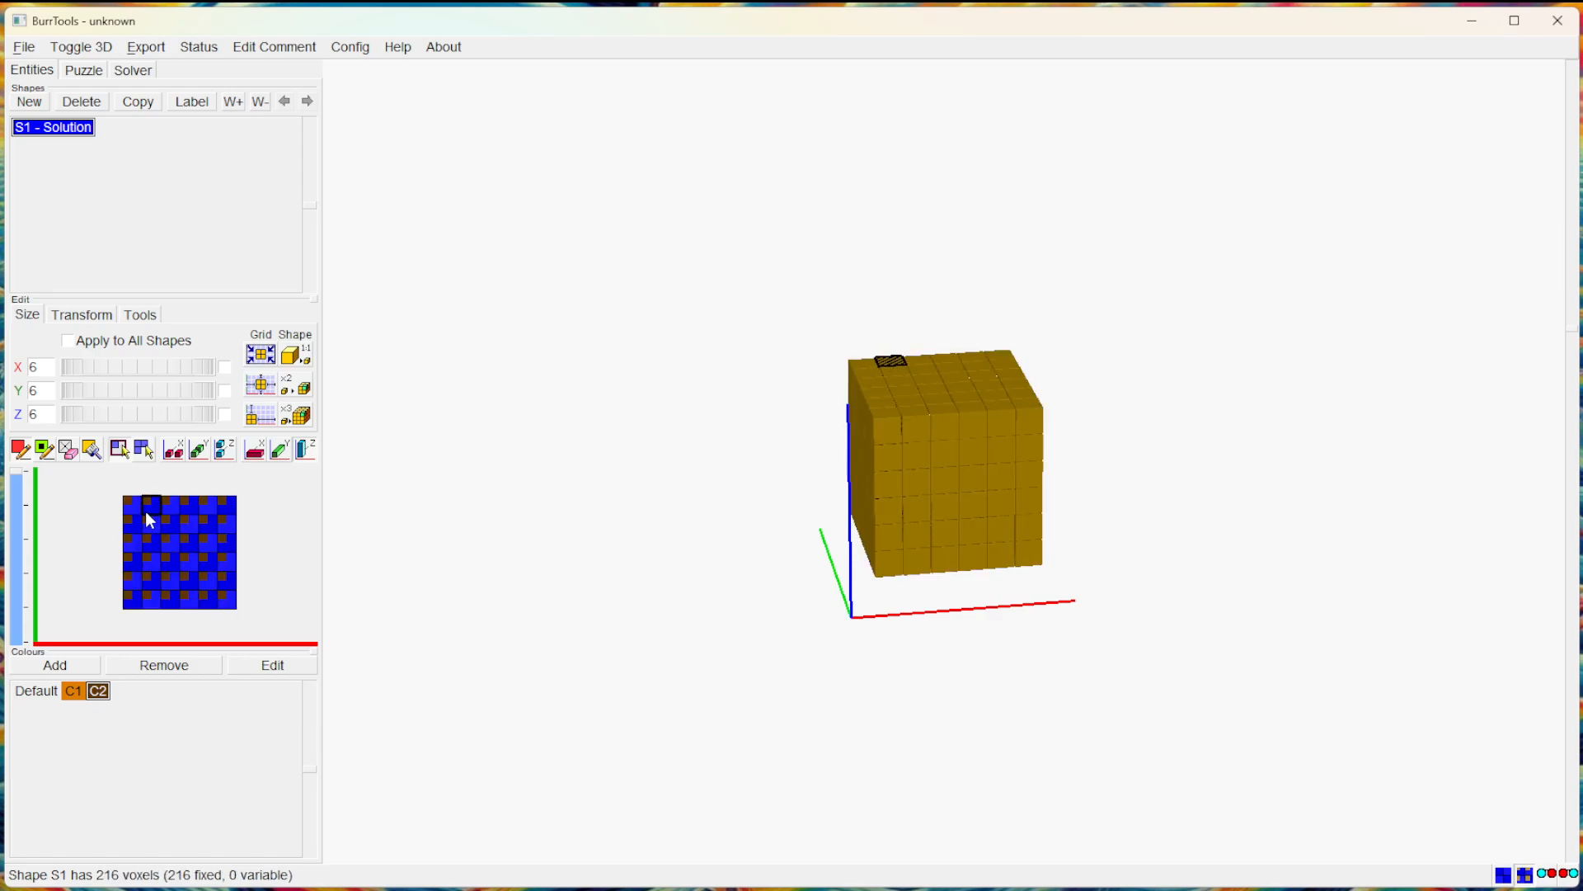
pyautogui.moveTo(135, 507); pyautogui.dragTo(226, 602, button='right')
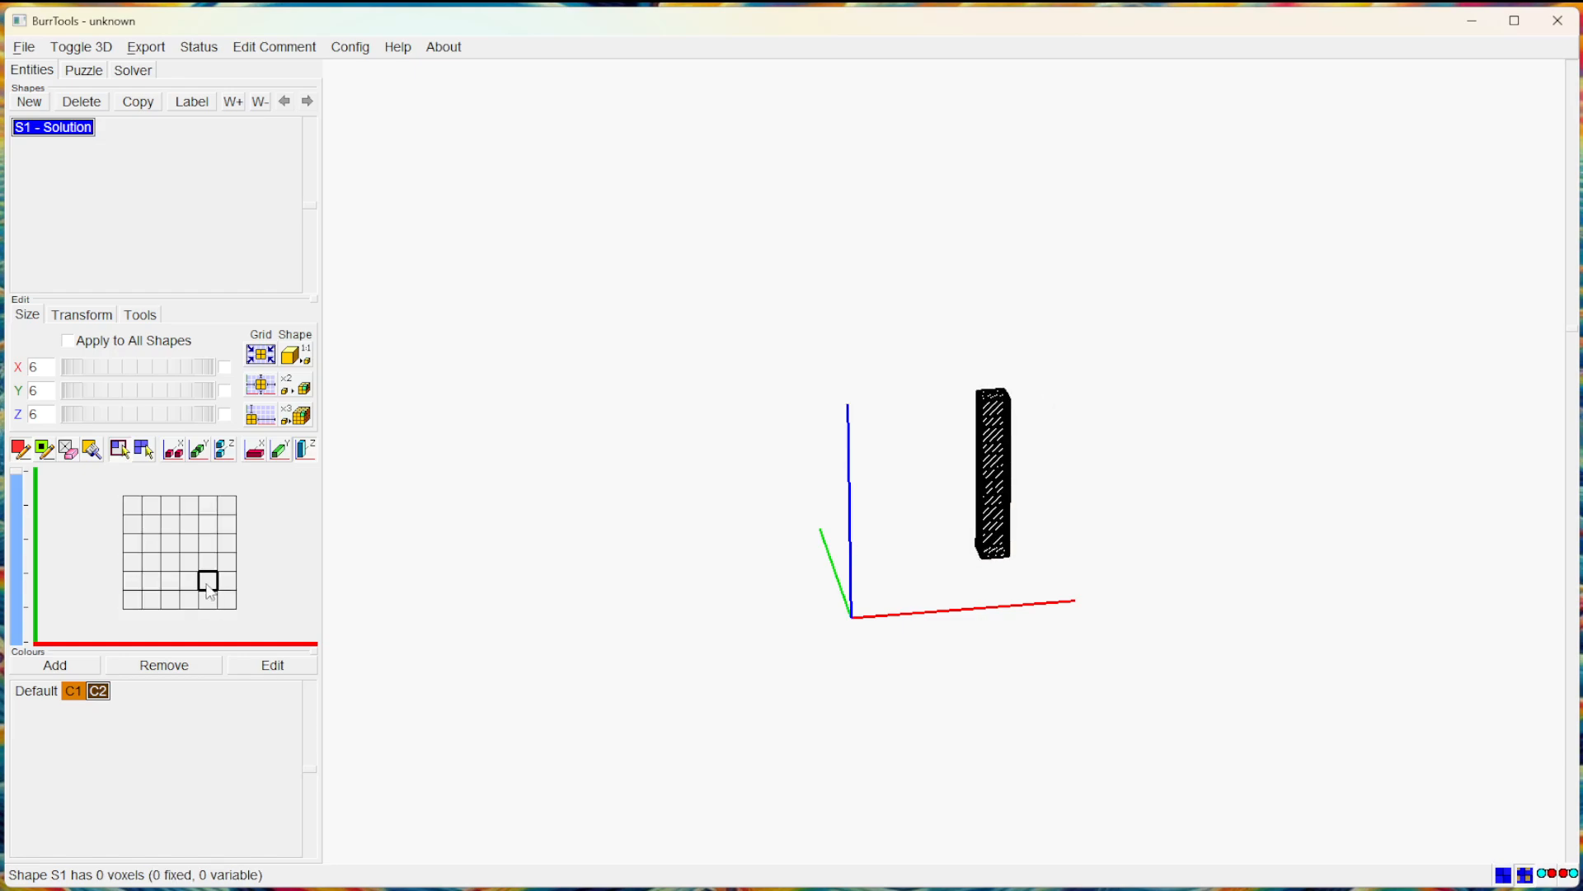
pyautogui.moveTo(131, 505); pyautogui.dragTo(230, 606)
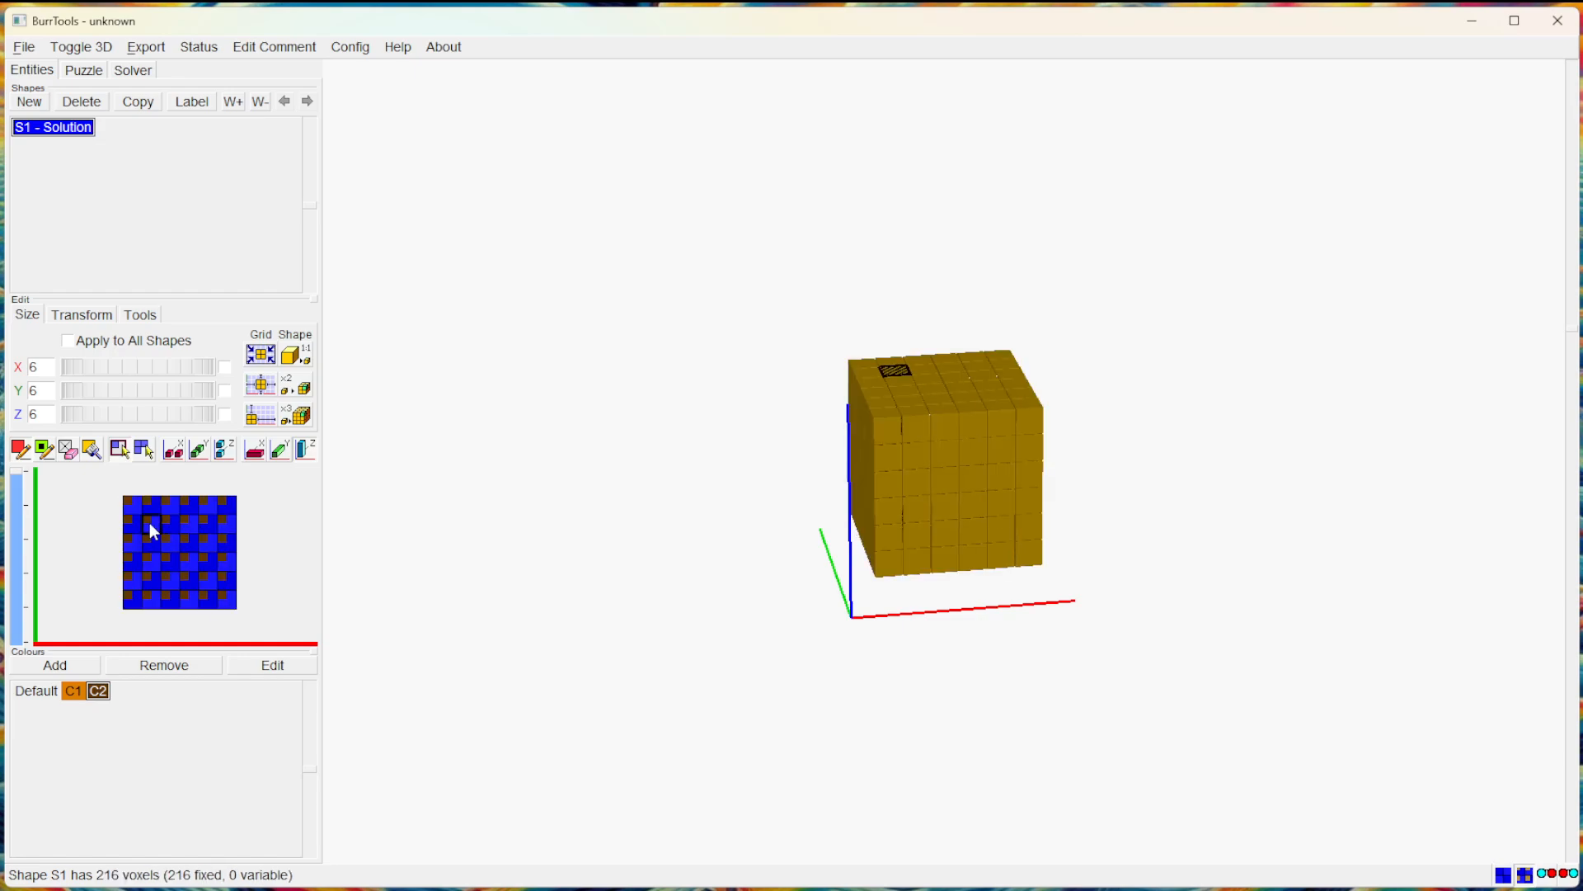
pyautogui.moveTo(150, 522); pyautogui.dragTo(203, 576, button='right')
pyautogui.moveTo(1035, 327); pyautogui.dragTo(1065, 439)
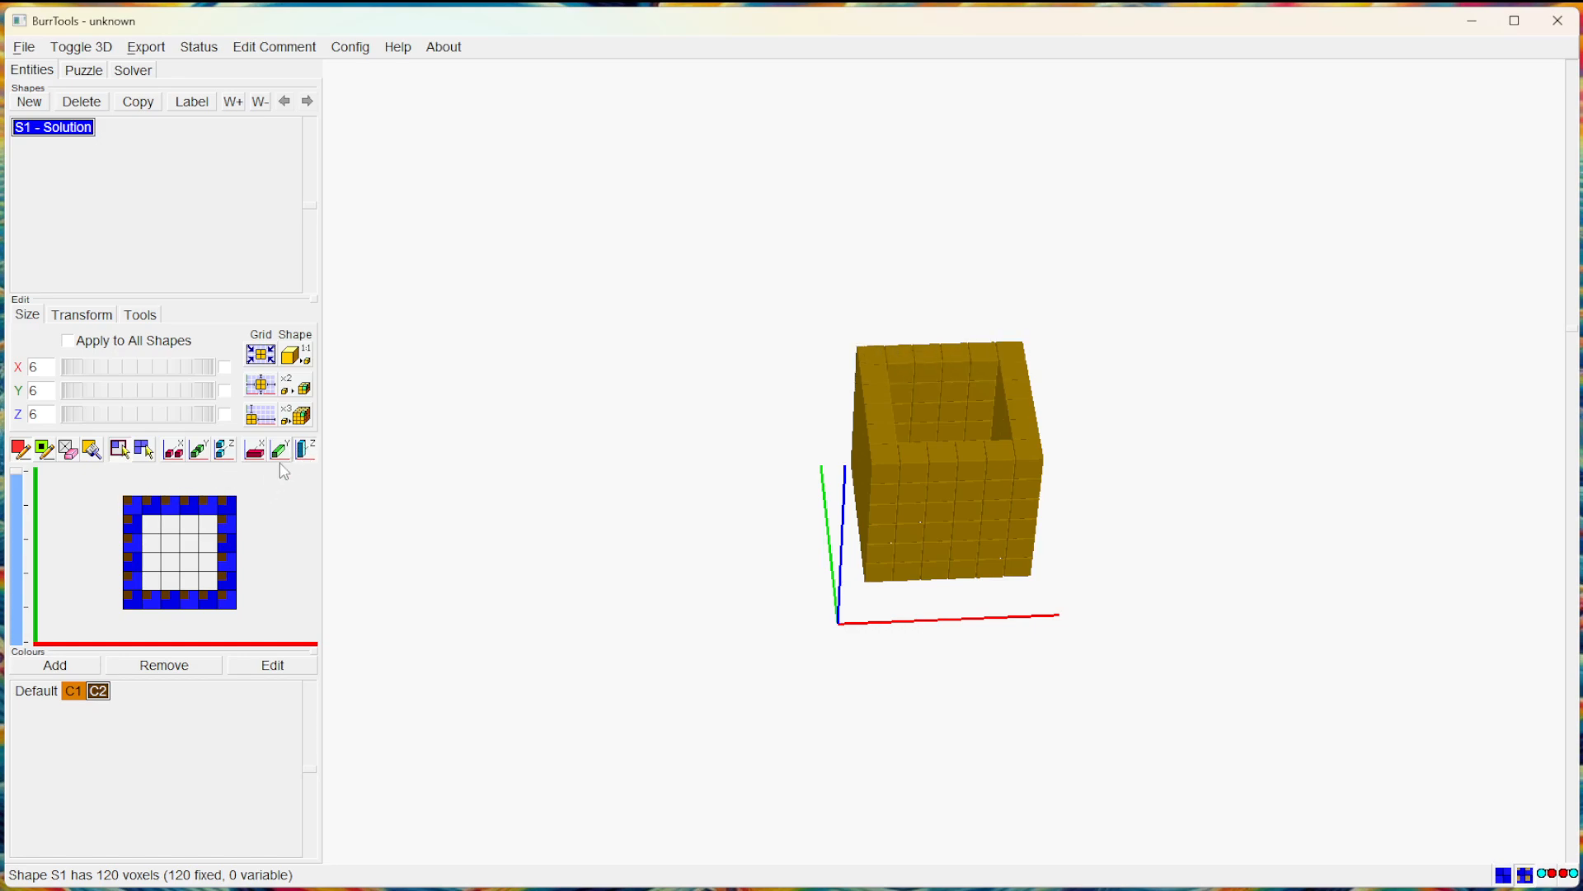
# Clear the shape and fill all grid rows except the top one, with drawing in all X and all Z layers enabled.
pyautogui.moveTo(126, 516); pyautogui.dragTo(232, 604, button='right')
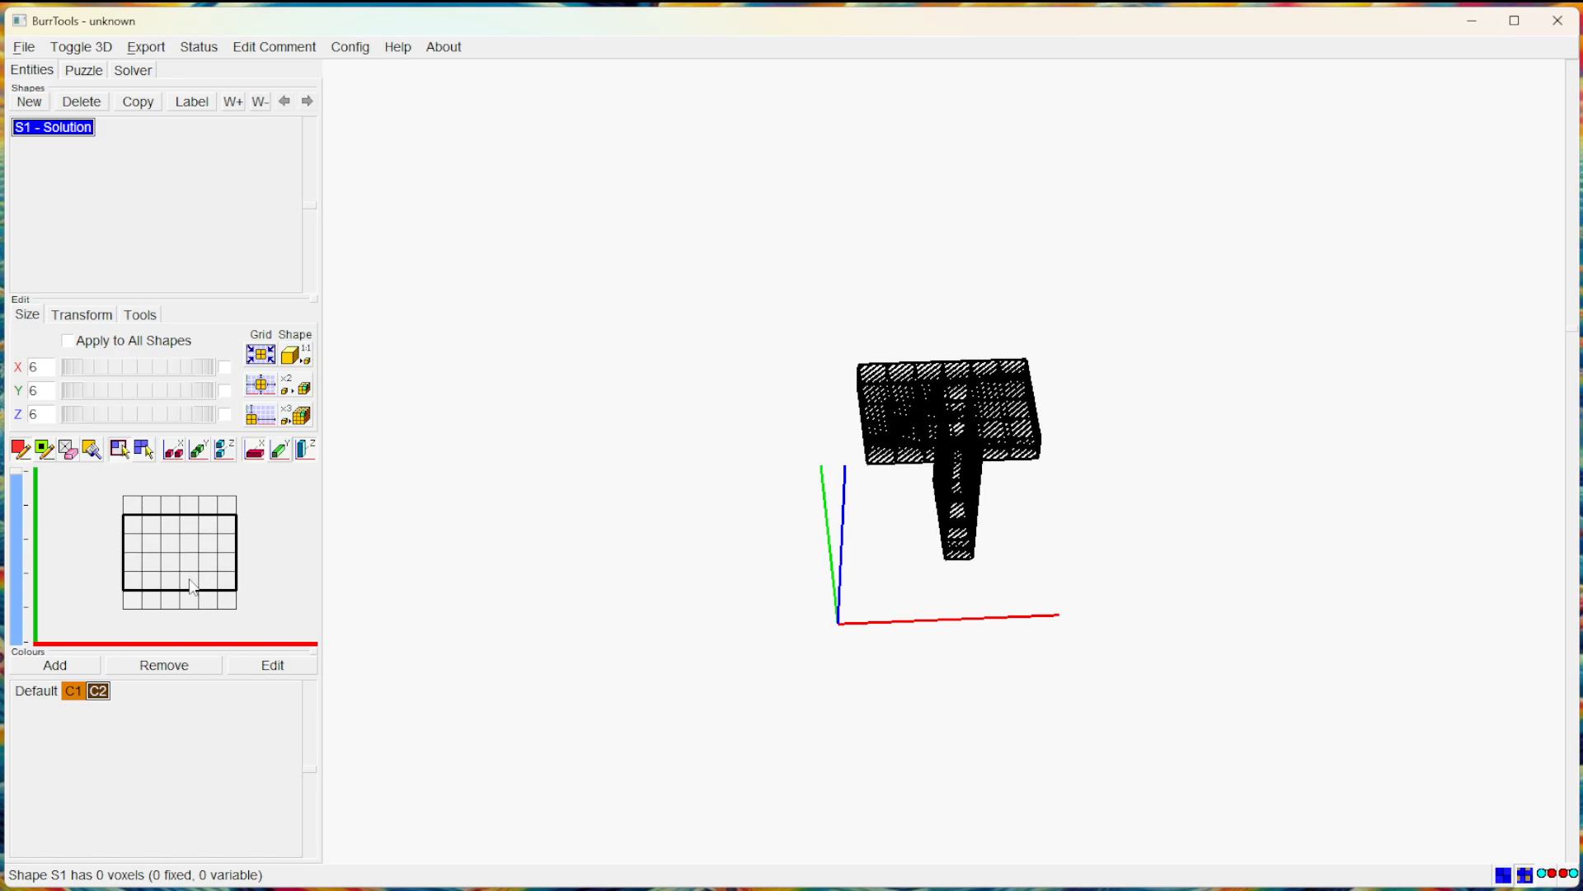
pyautogui.click(193, 532)
pyautogui.click(194, 544)
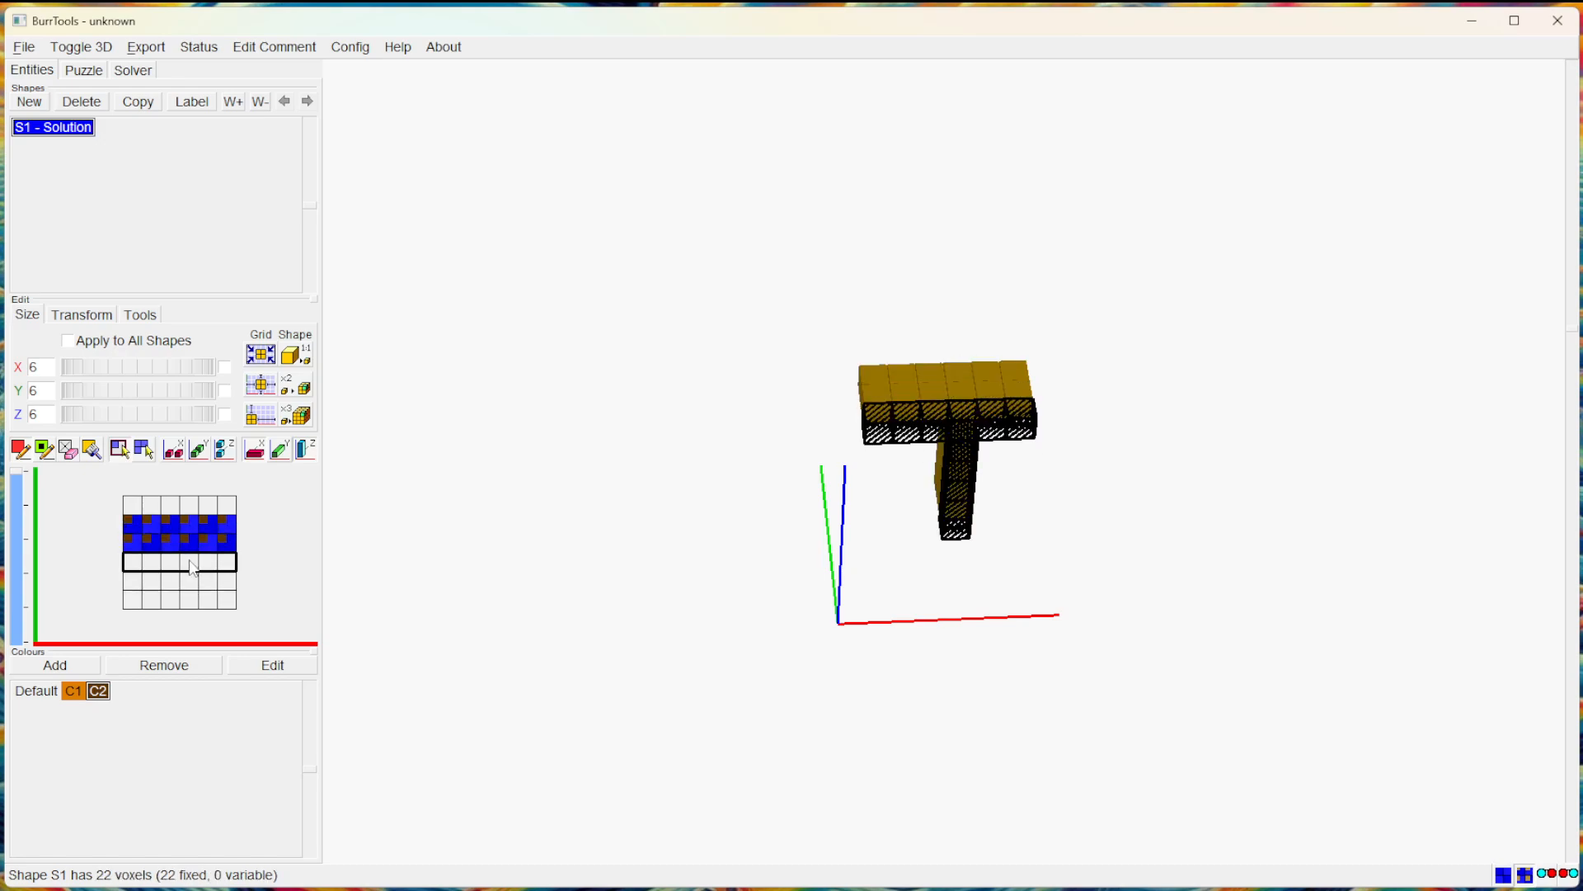
pyautogui.click(194, 563)
pyautogui.click(195, 583)
pyautogui.click(197, 601)
pyautogui.moveTo(621, 572)
pyautogui.mouseDown()
pyautogui.moveTo(759, 399)
pyautogui.moveTo(562, 459)
pyautogui.moveTo(751, 607)
pyautogui.moveTo(724, 453)
pyautogui.moveTo(642, 553)
pyautogui.mouseUp()
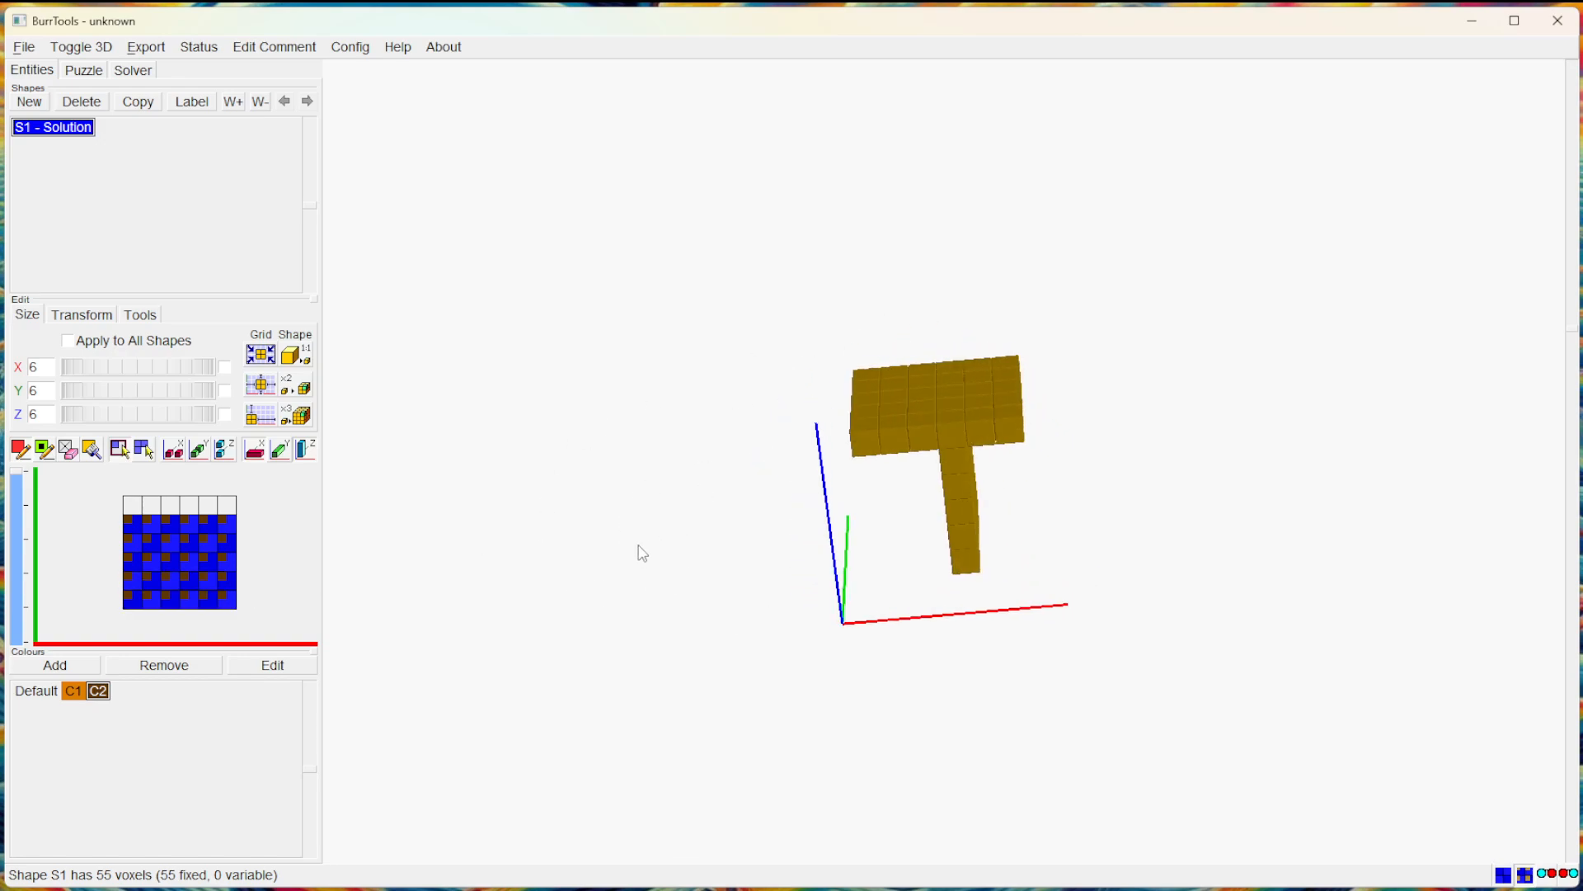
# Clear the shape with all-layer drawing turned off, and enlarge the grid to 12 × 12 × 12.
pyautogui.click(270, 460)
pyautogui.moveTo(135, 506); pyautogui.dragTo(224, 605)
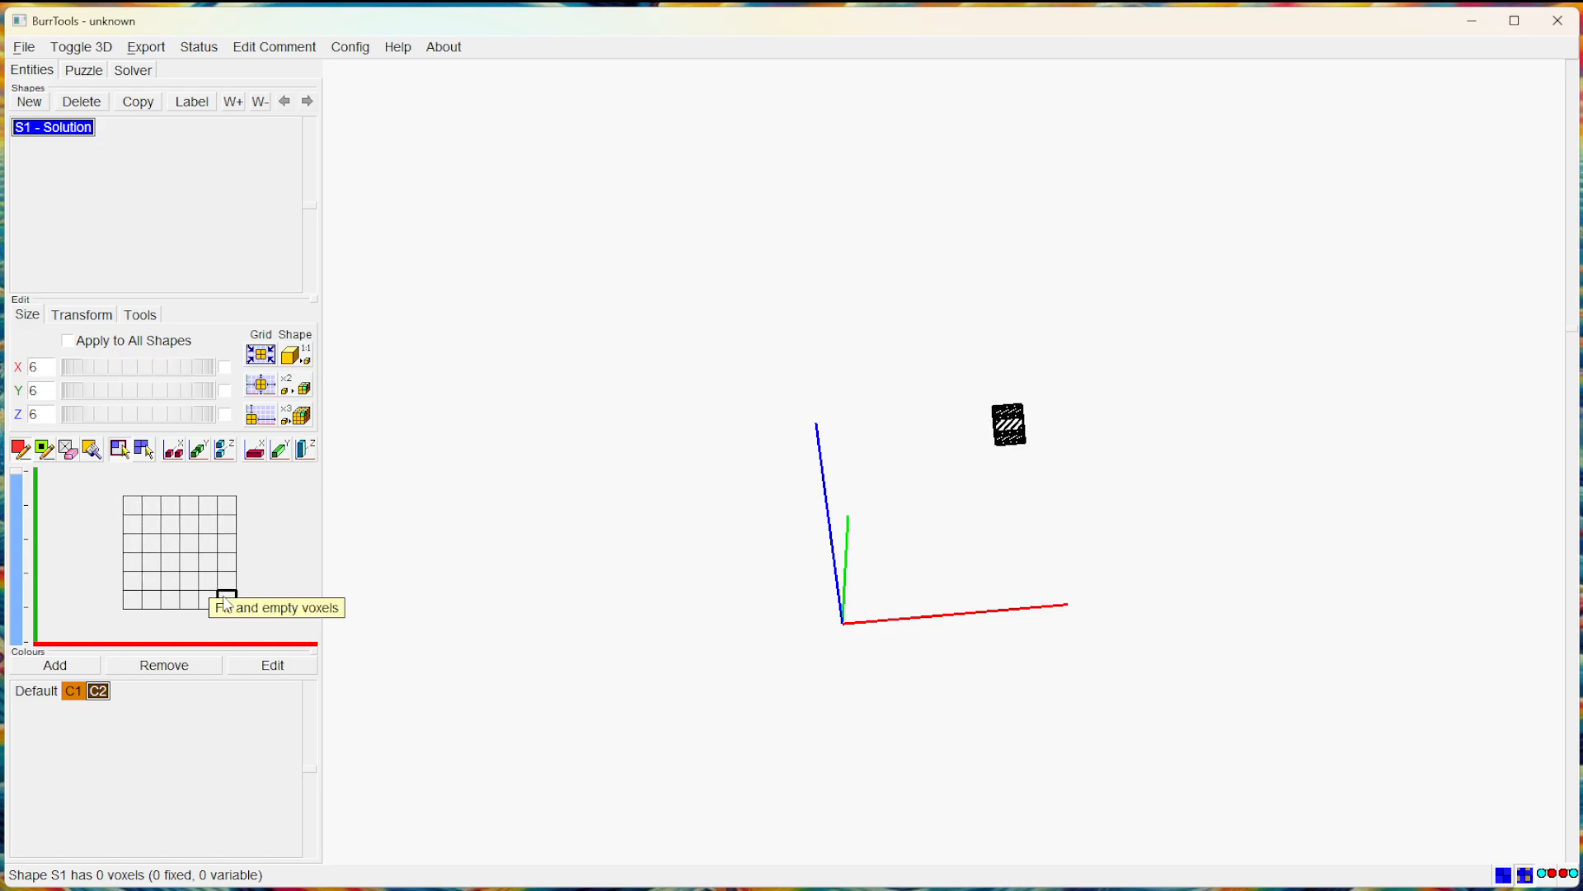
pyautogui.doubleClick(33, 366)
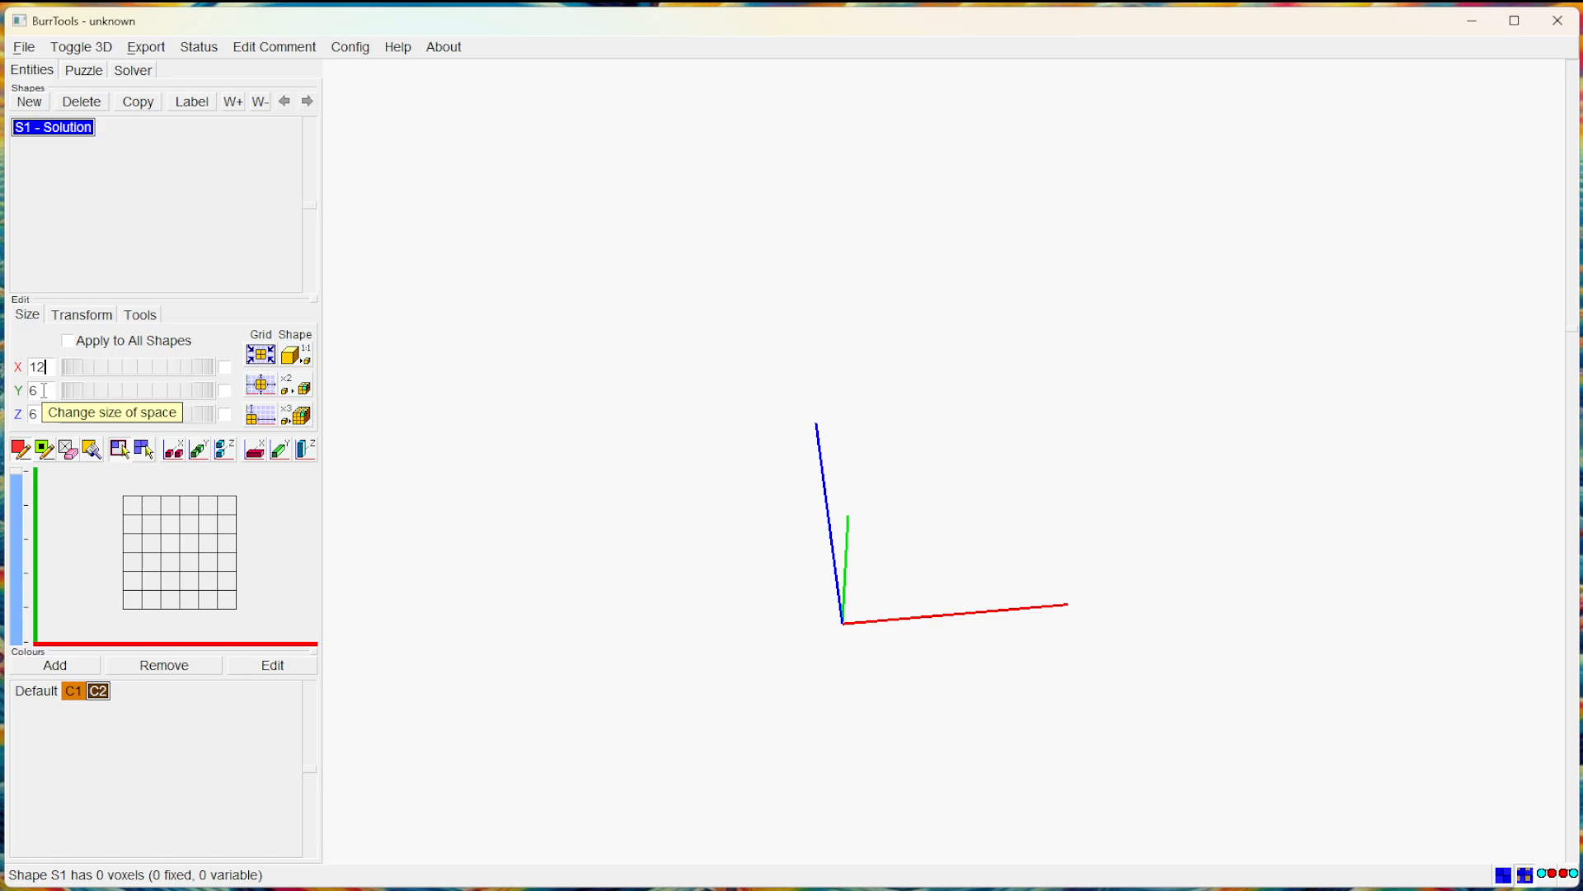
pyautogui.click(44, 390)
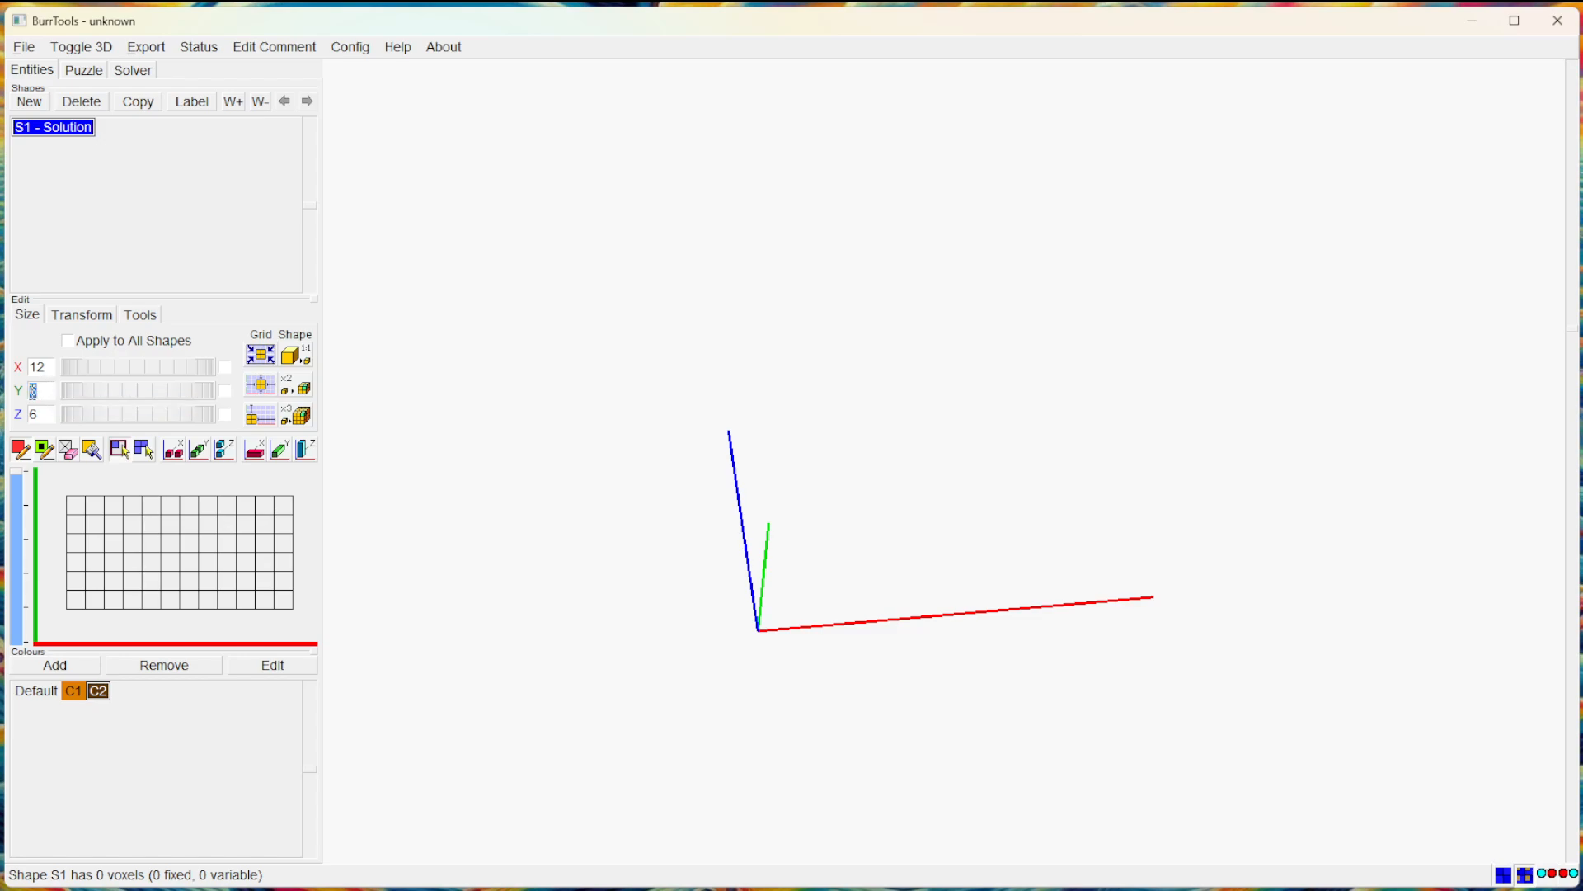
pyautogui.click(49, 416)
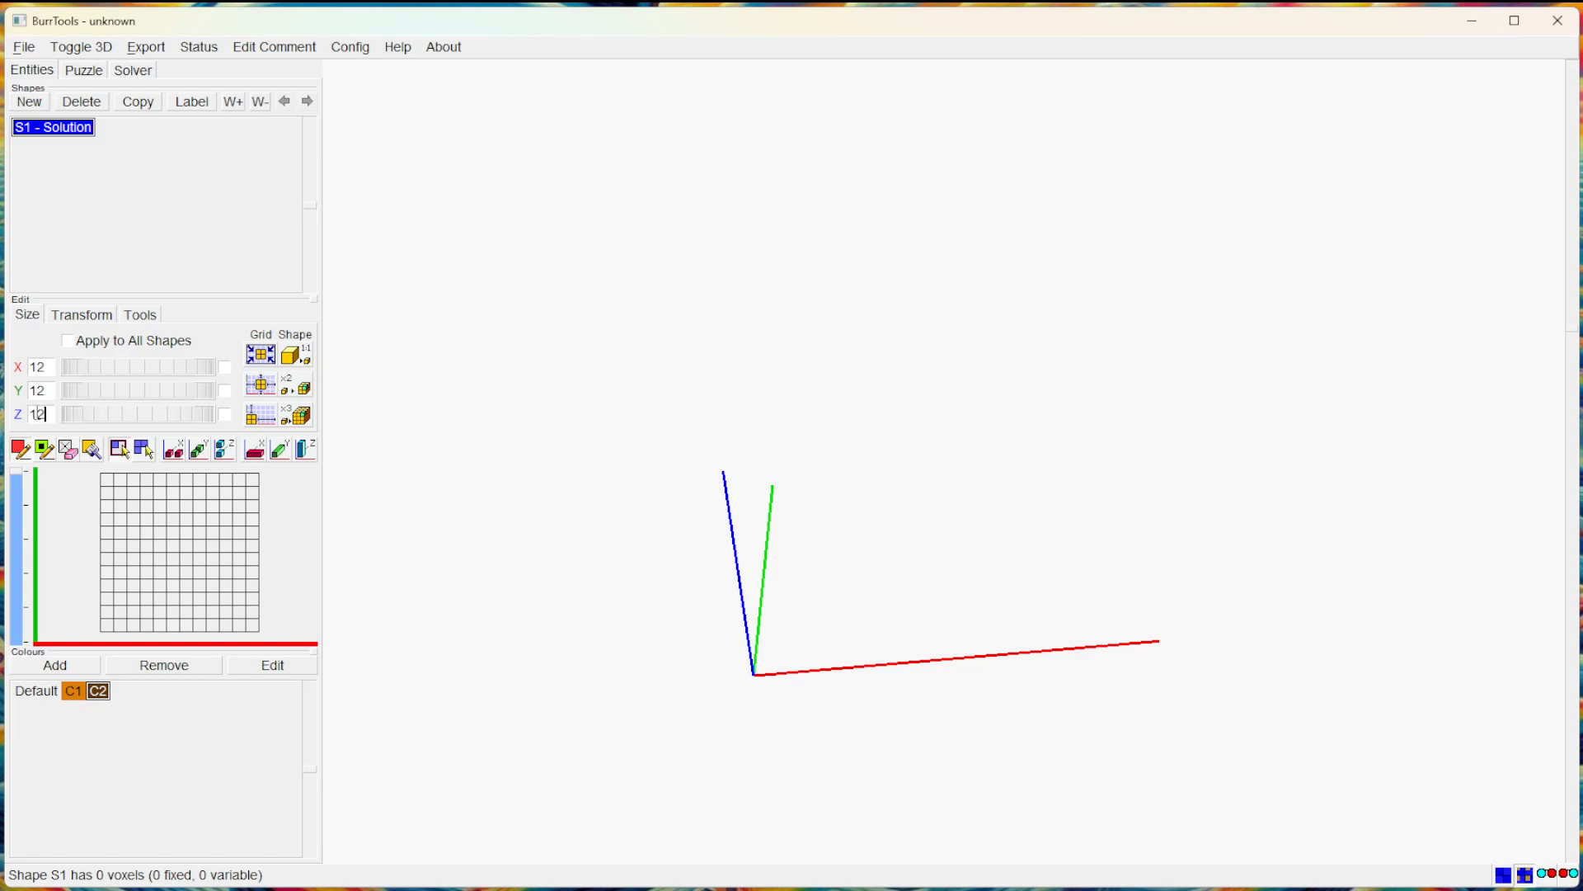
pyautogui.click(49, 391)
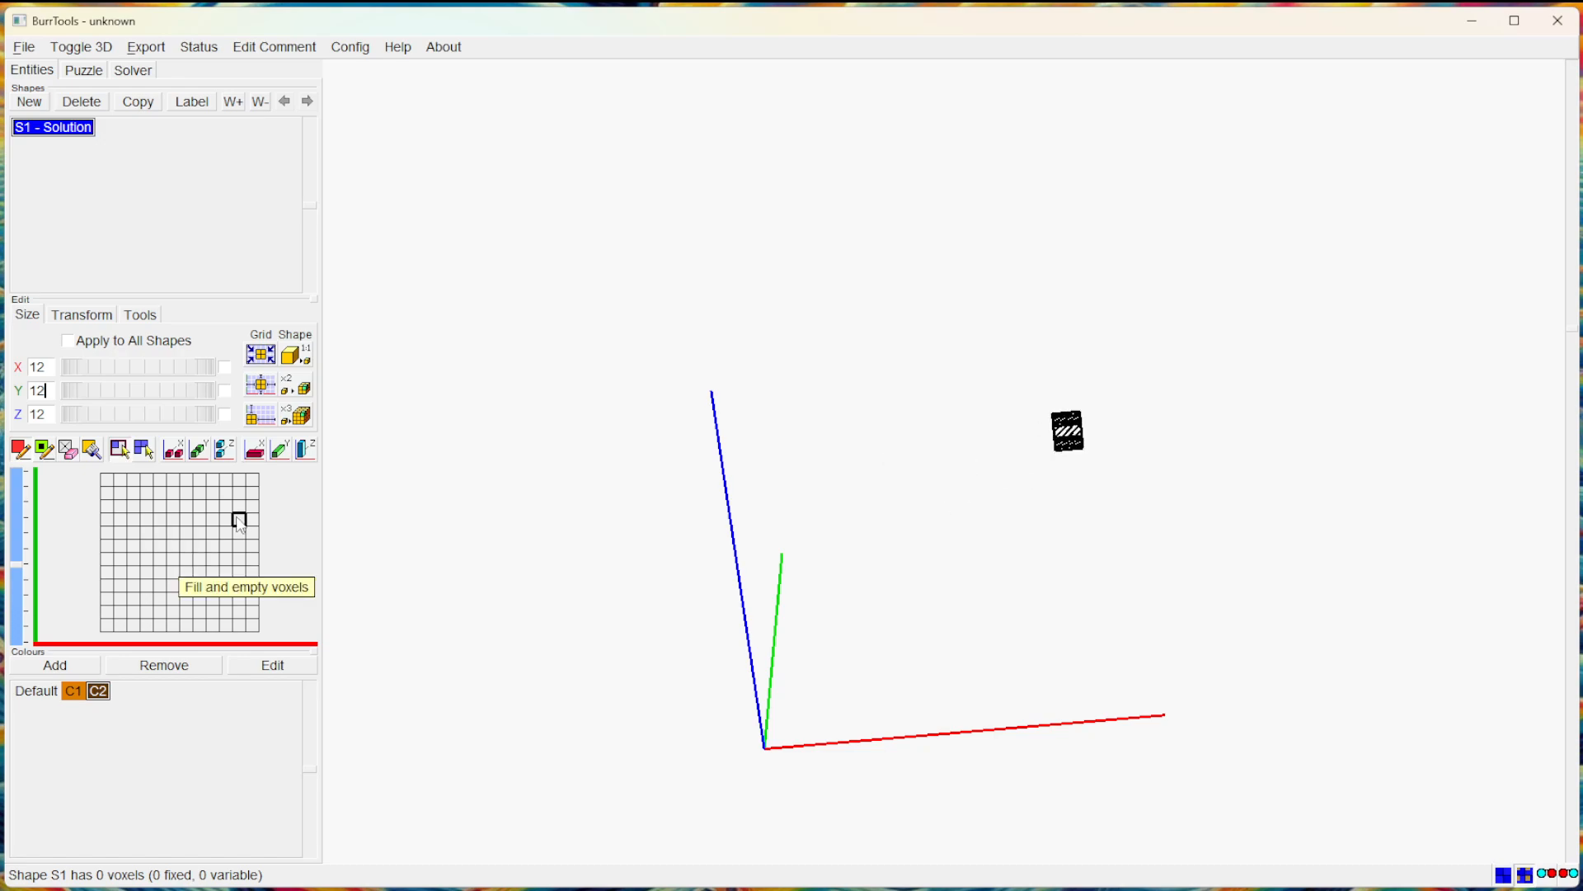
# Sketch a freehand X from corner to corner of the 12 × 12 layer, and clear it with the rectangular selection style.
pyautogui.click(144, 449)
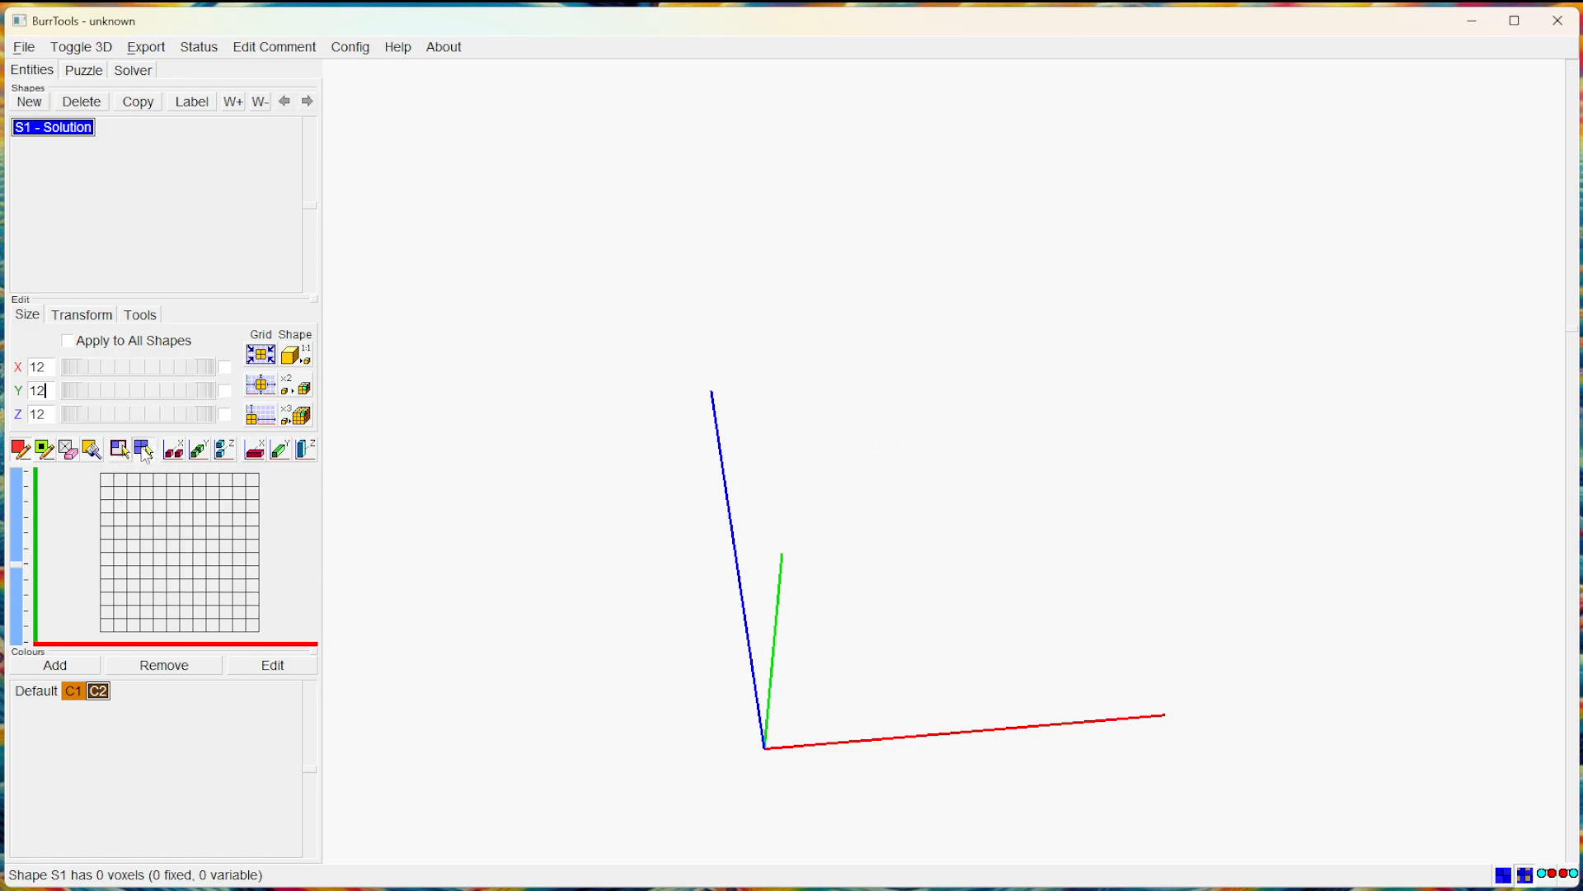
pyautogui.moveTo(107, 479); pyautogui.dragTo(256, 627)
pyautogui.moveTo(252, 479); pyautogui.dragTo(106, 627)
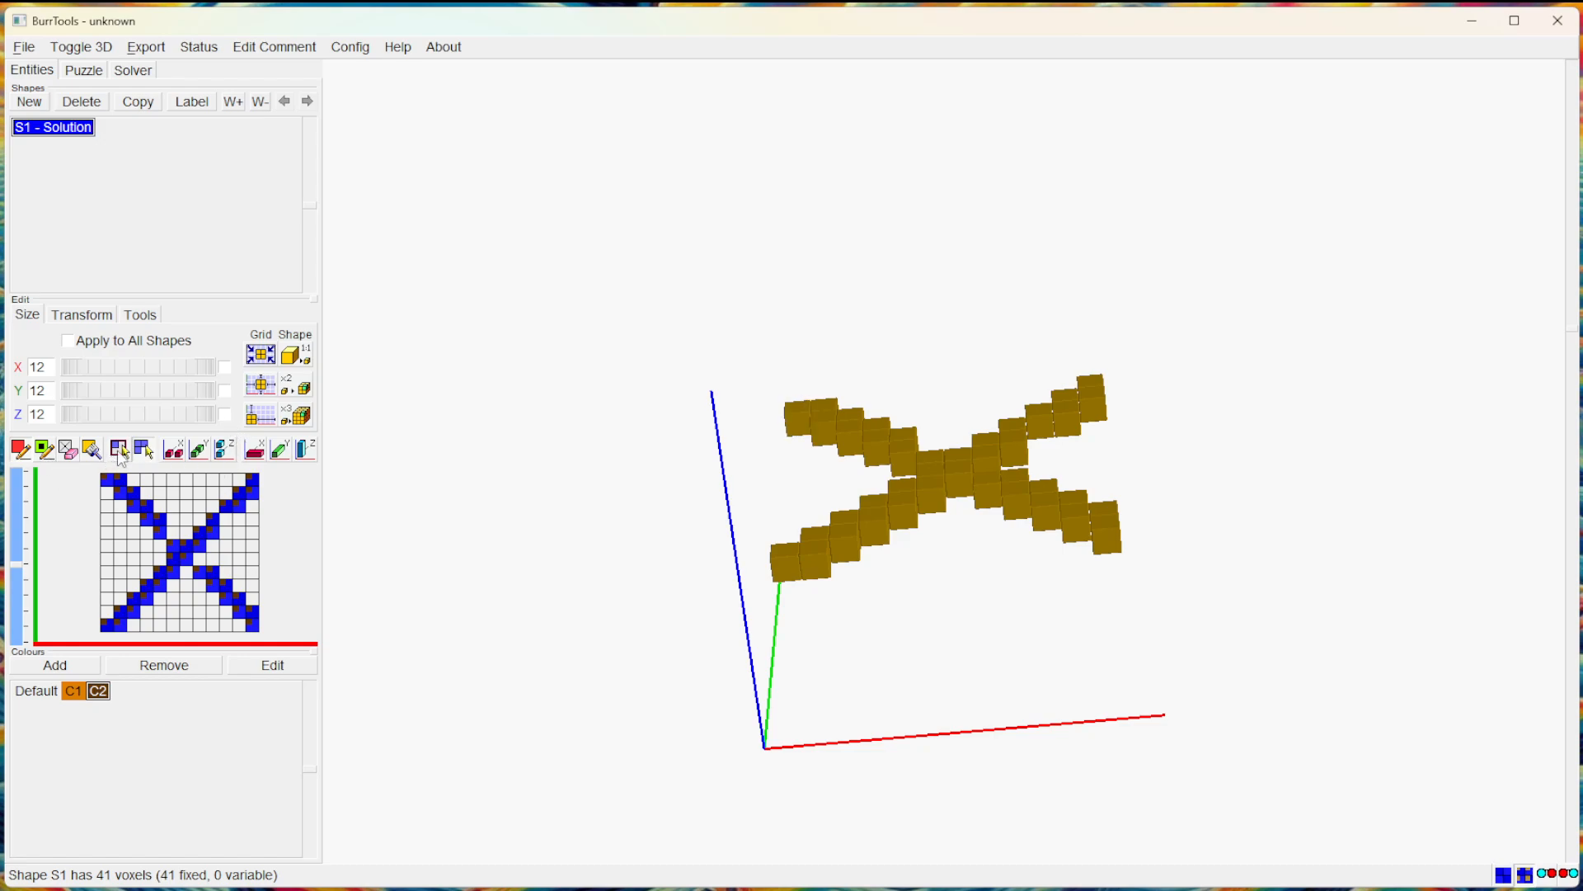
pyautogui.click(118, 452)
pyautogui.moveTo(107, 483)
pyautogui.mouseDown()
pyautogui.moveTo(247, 589)
pyautogui.moveTo(254, 628)
pyautogui.mouseUp()
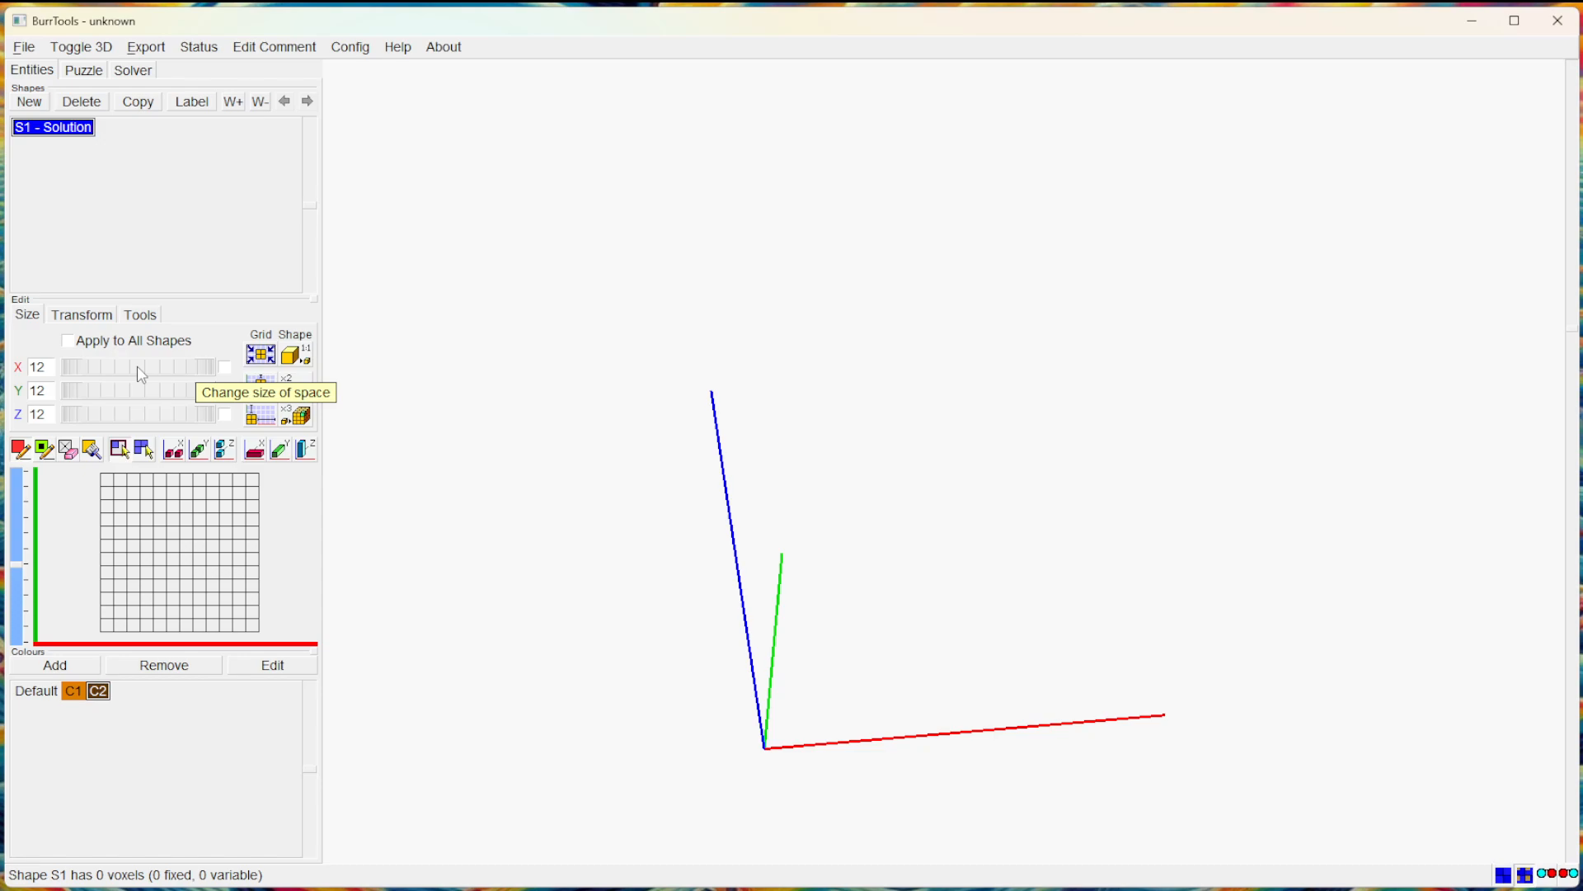
# Shrink the grid to X 2, Y 3 and Z 5.
pyautogui.moveTo(142, 375); pyautogui.dragTo(83, 406)
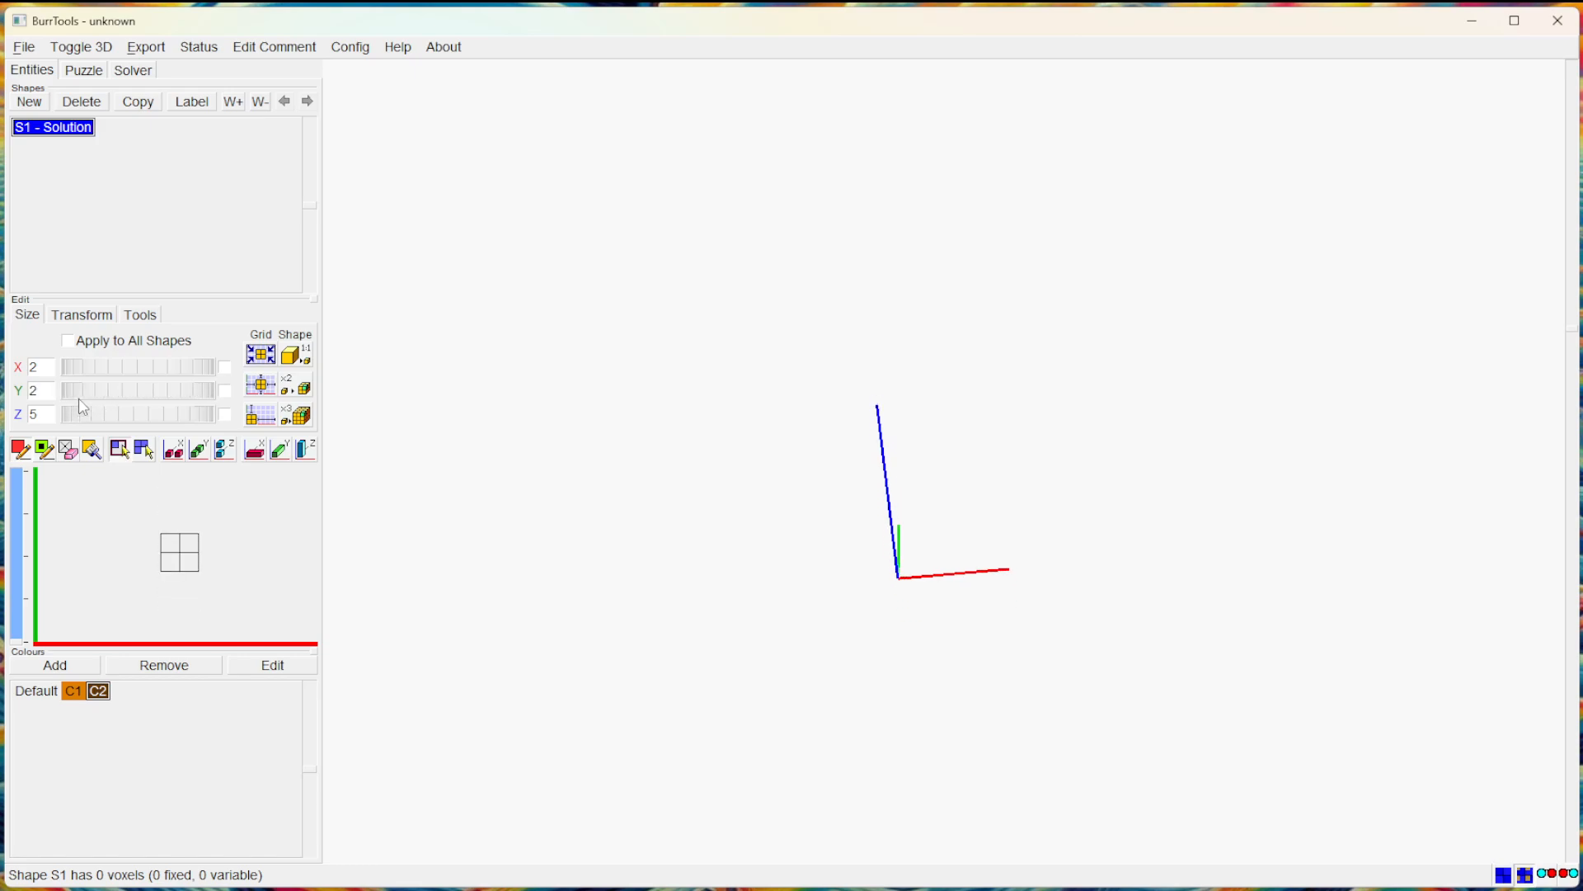
pyautogui.doubleClick(30, 392)
pyautogui.click(43, 366)
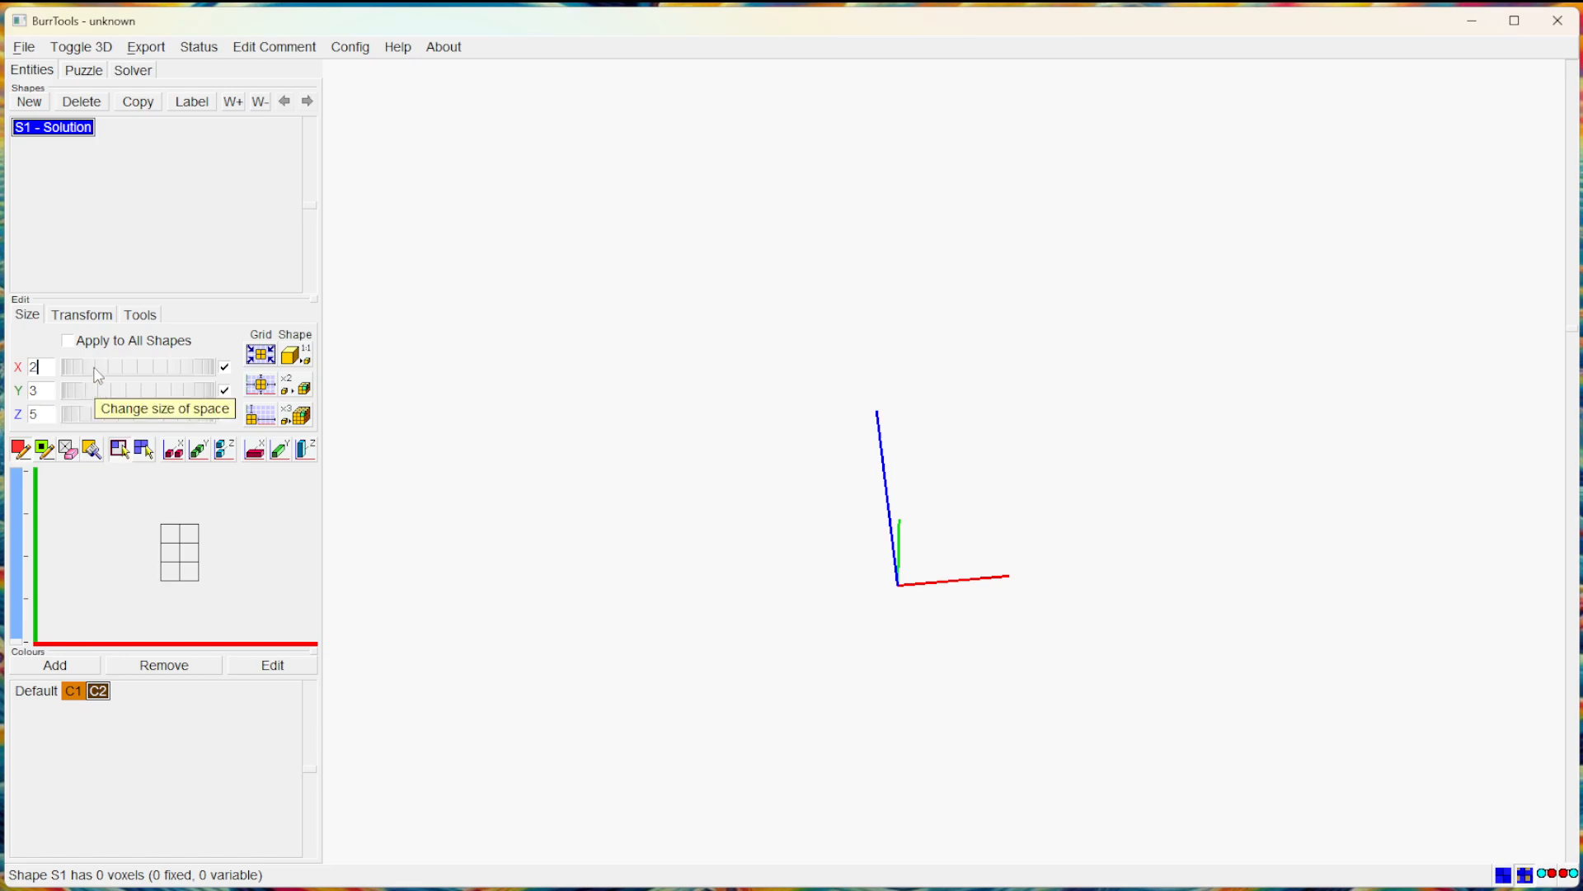
# Resize the linked X and Y dimensions to 3 and 4, unlink them, and switch Apply to All Shapes on and off.
pyautogui.moveTo(95, 368)
pyautogui.mouseDown()
pyautogui.moveTo(116, 368)
pyautogui.moveTo(106, 380)
pyautogui.mouseUp()
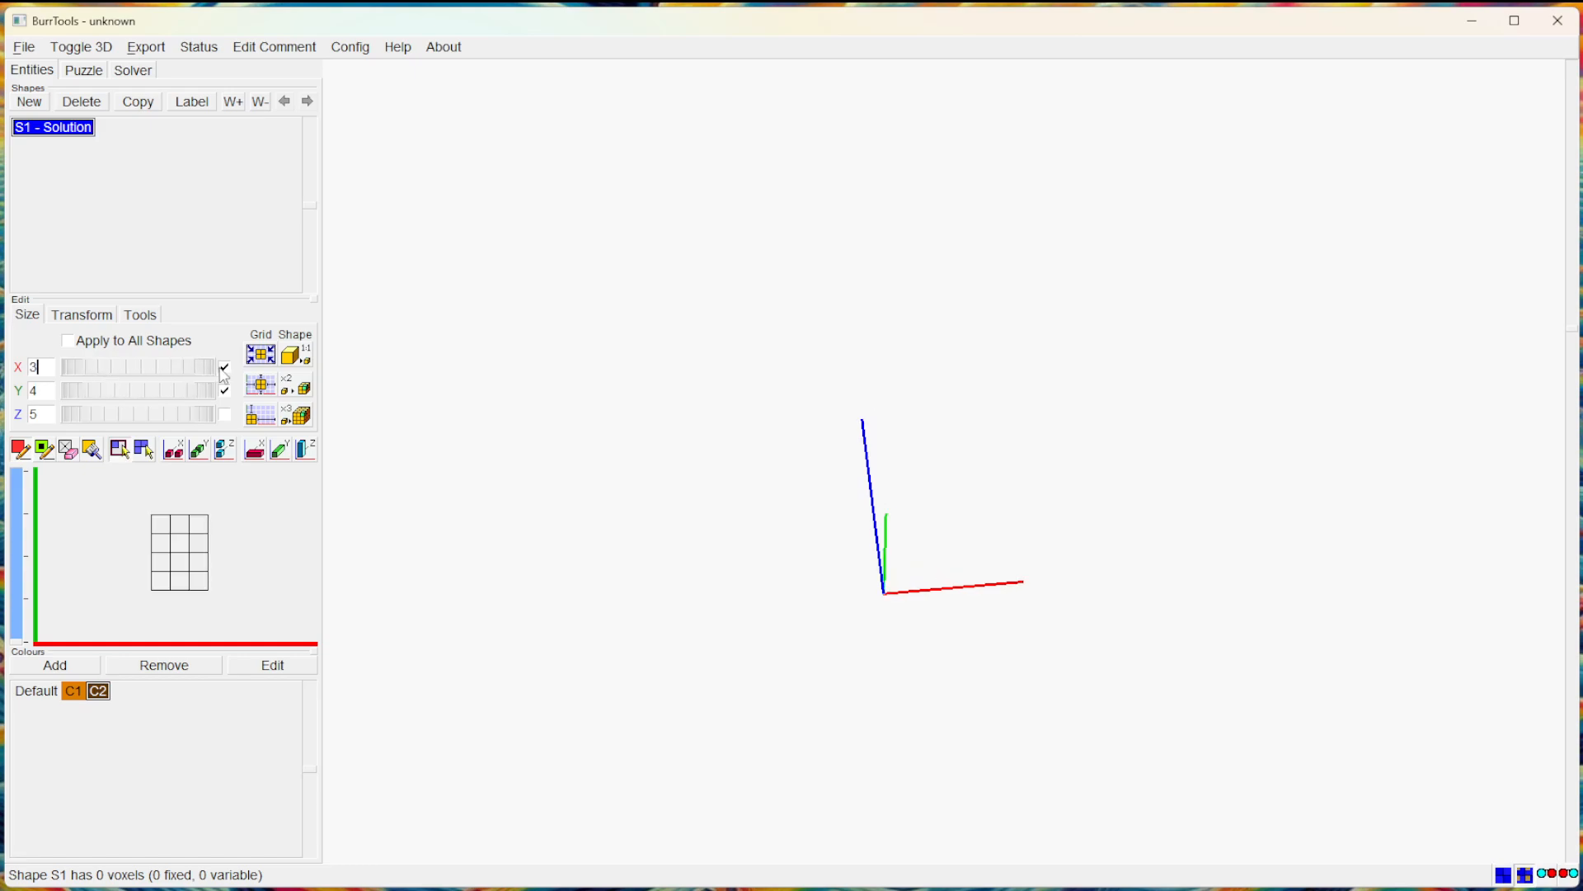
pyautogui.click(69, 345)
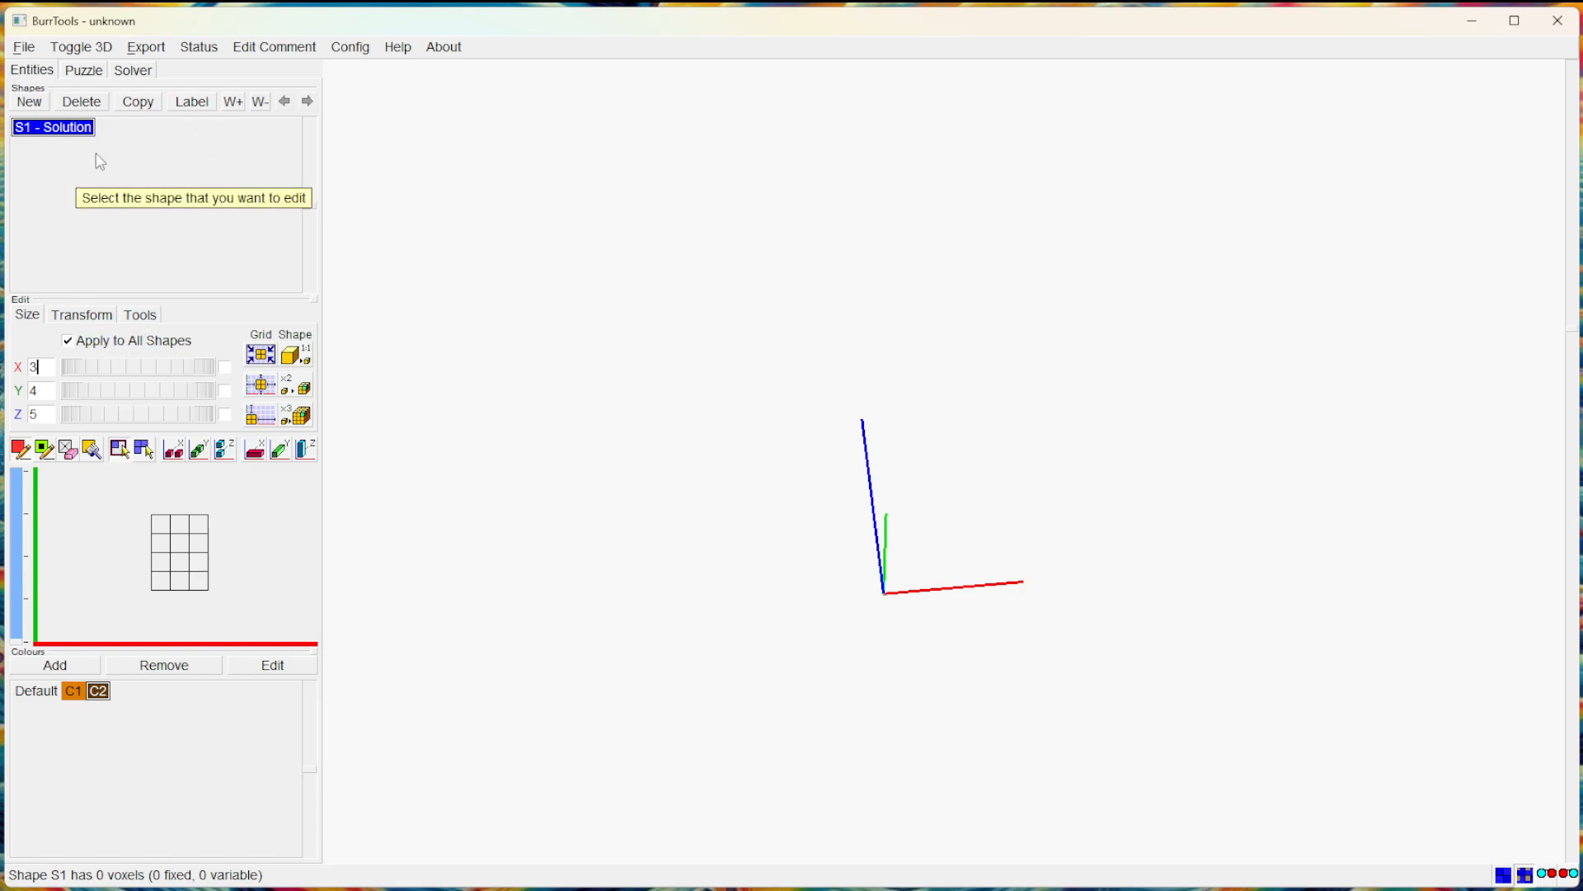
pyautogui.click(70, 341)
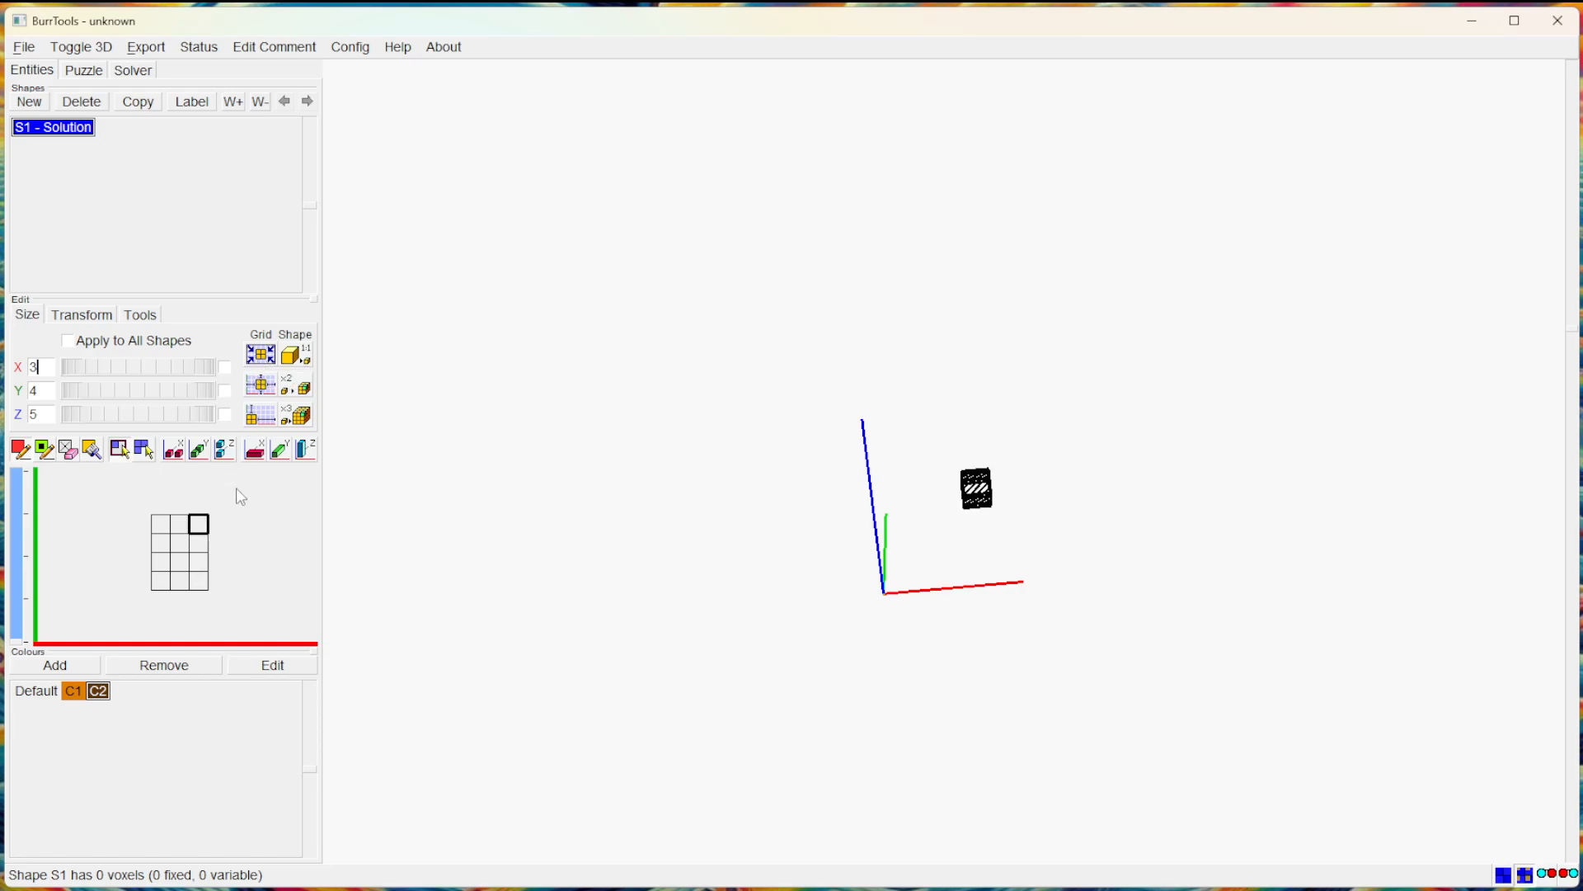
# Draw a five-voxel X of fixed voxels in the upper 3 × 3 cells of the layer.
pyautogui.click(160, 523)
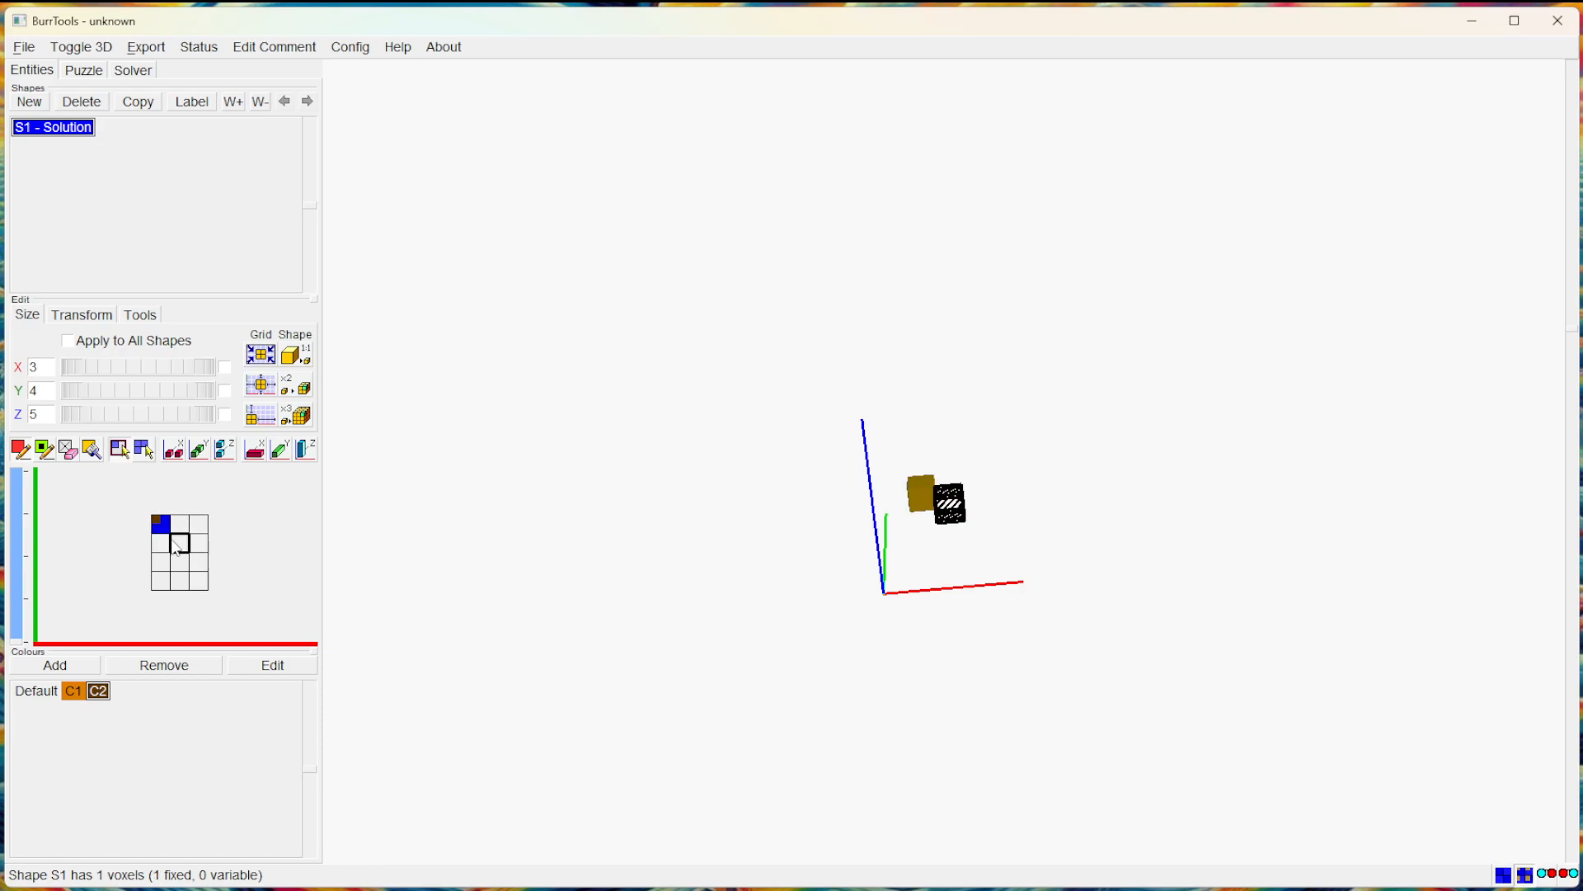
pyautogui.click(179, 542)
pyautogui.click(199, 560)
pyautogui.click(198, 523)
pyautogui.click(160, 561)
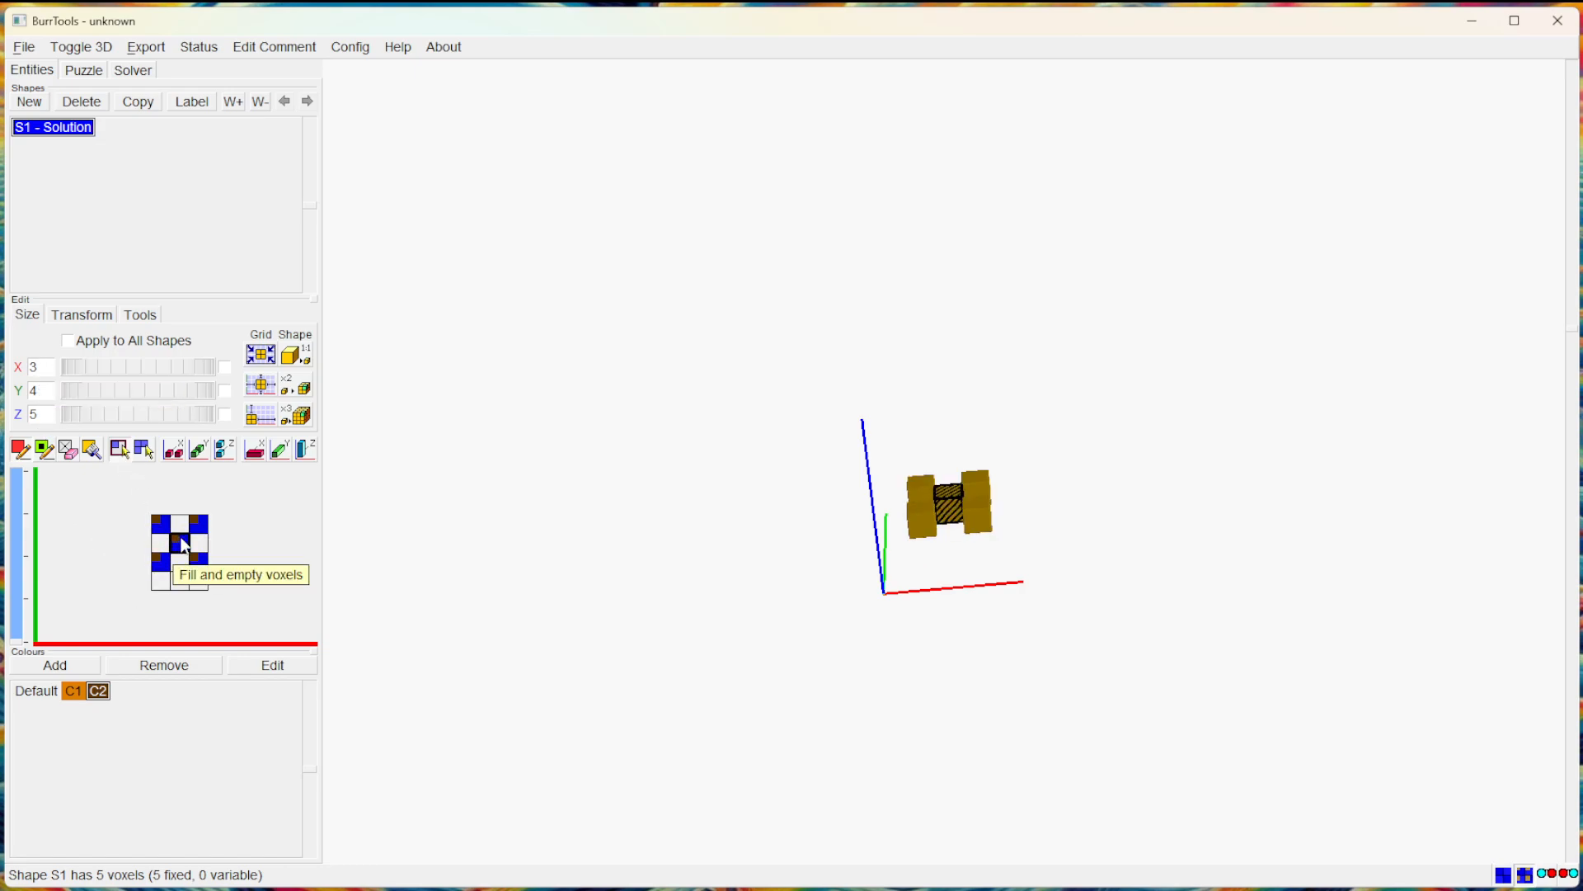
# Minimise the grid around the X and fill its four empty cells to complete a 3 × 3 layer.
pyautogui.click(262, 360)
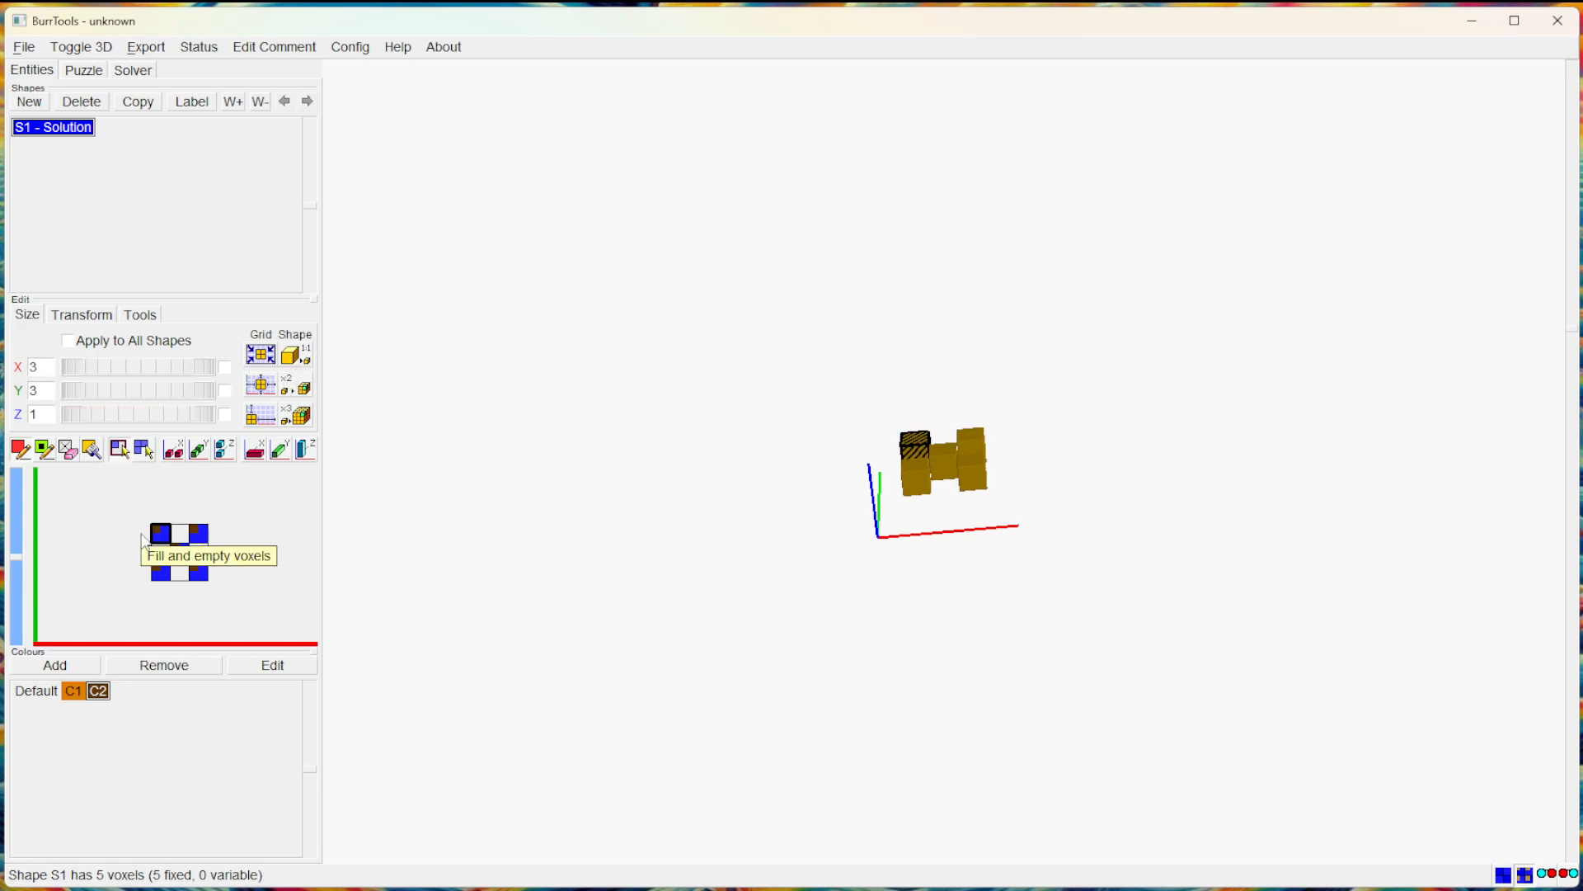
pyautogui.click(181, 538)
pyautogui.click(162, 554)
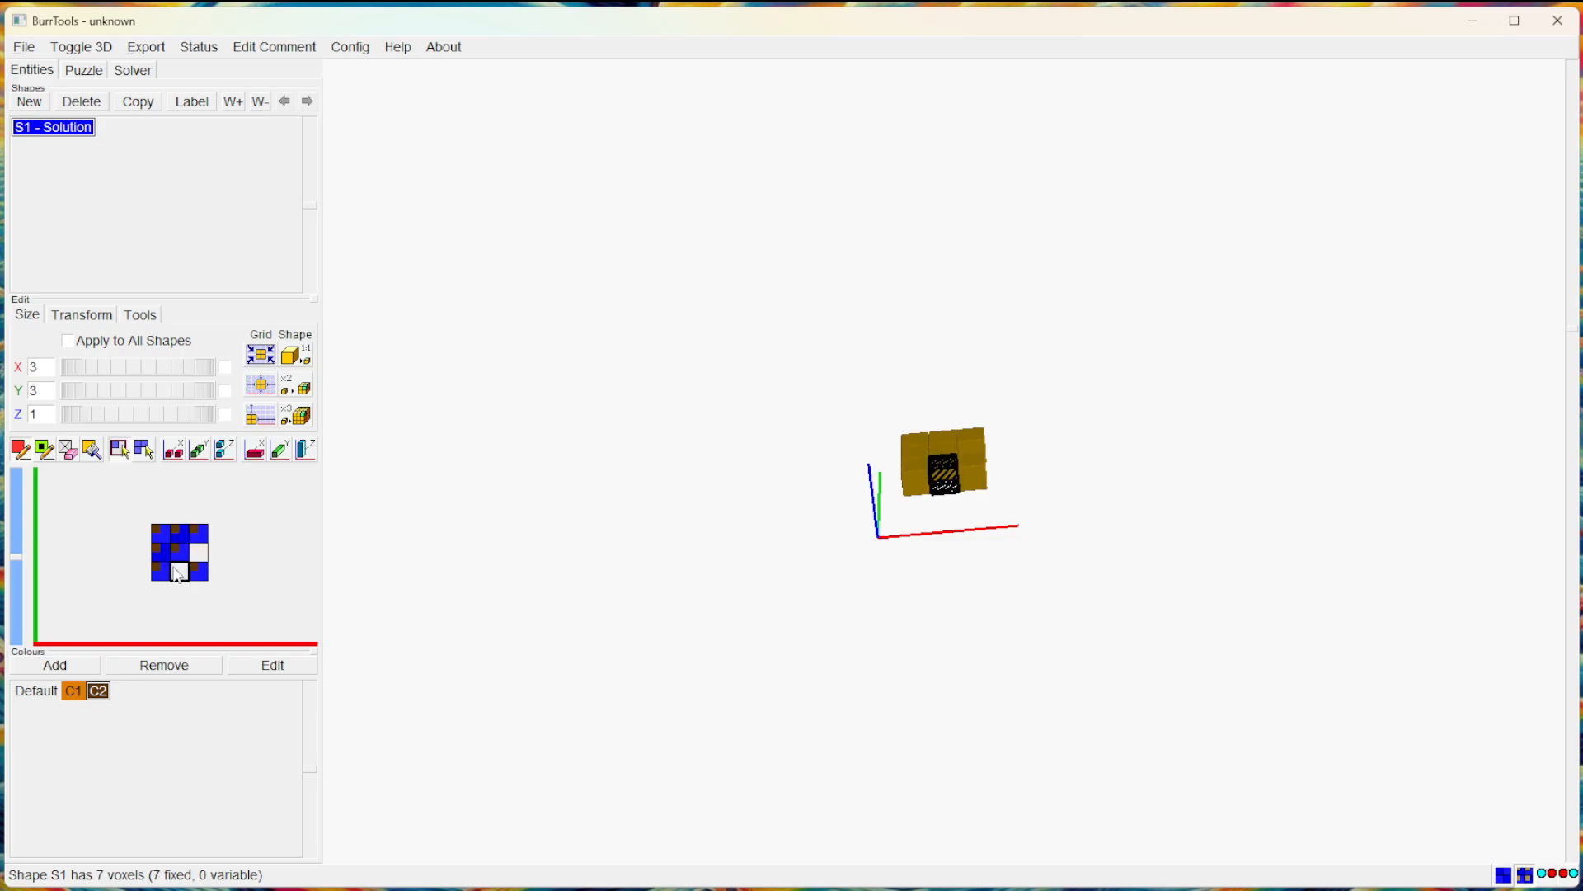
pyautogui.click(177, 571)
pyautogui.click(199, 555)
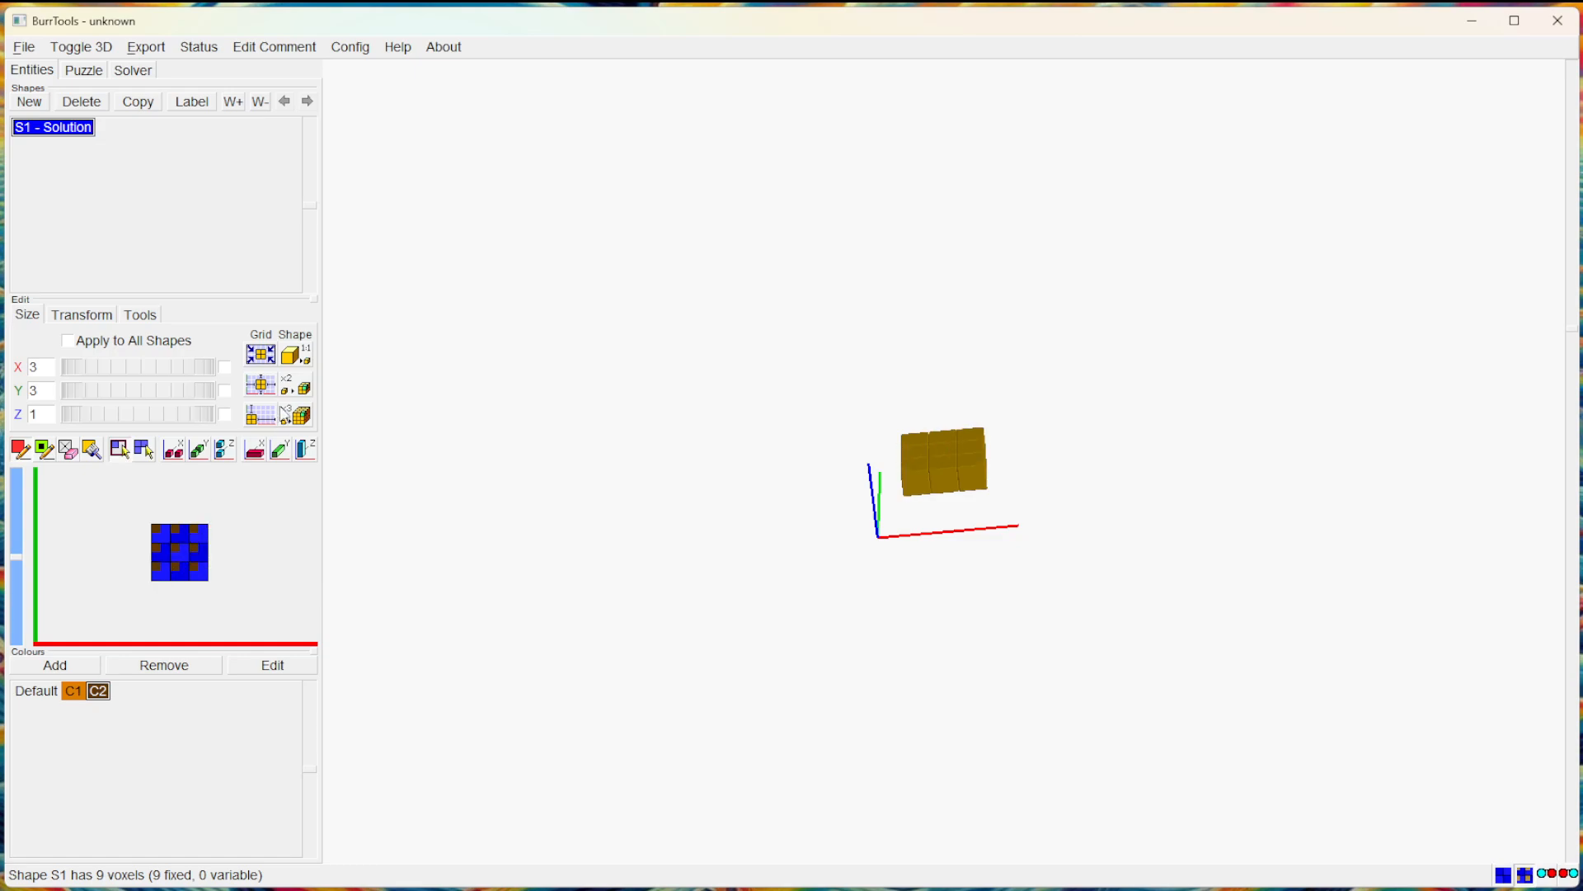
# Try to minimise the shape's scale, and set the grid's Z size to 3.
pyautogui.click(301, 360)
pyautogui.moveTo(43, 414); pyautogui.dragTo(16, 415)
pyautogui.write('3')
pyautogui.click(48, 387)
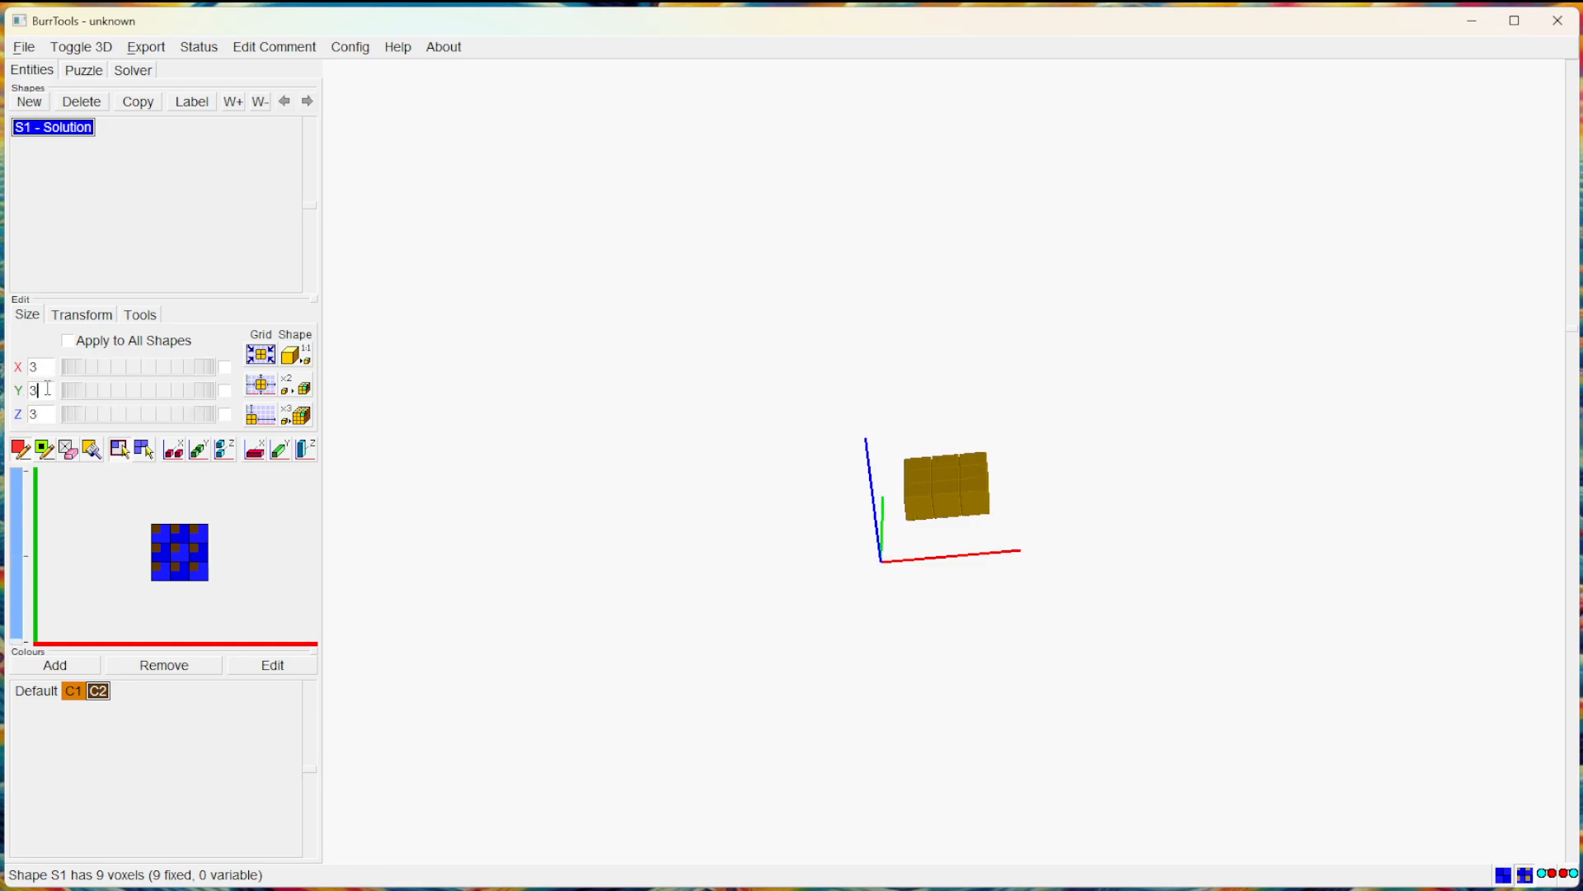
# Fill the remaining two 3 × 3 layers to complete a solid 3 × 3 × 3 cube, and minimise the shape's scale.
pyautogui.click(17, 560)
pyautogui.moveTo(160, 532); pyautogui.dragTo(200, 572)
pyautogui.click(19, 485)
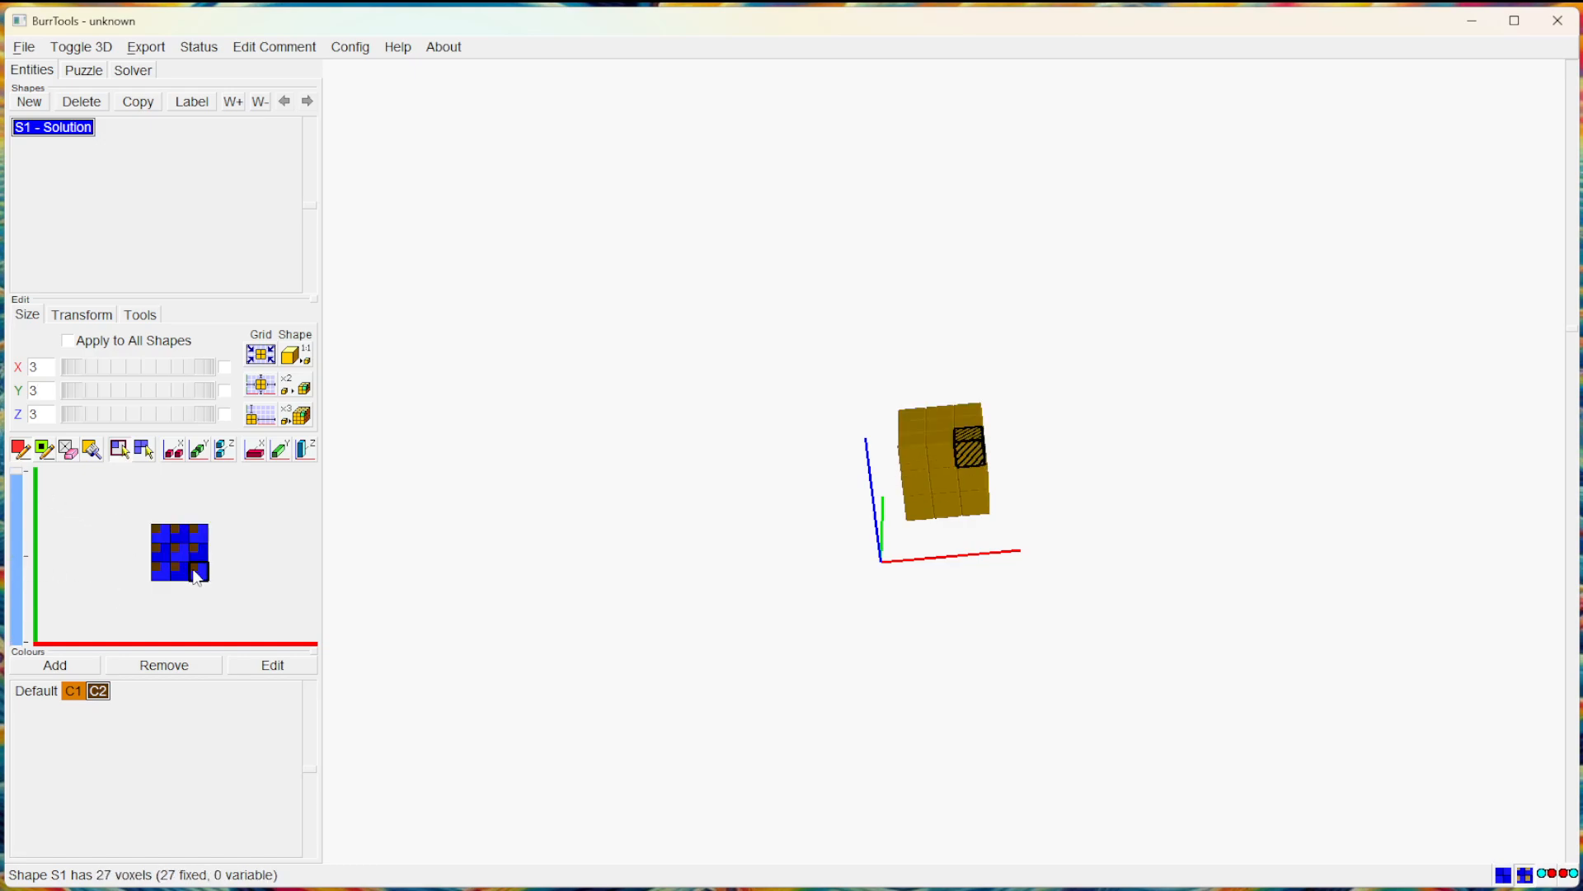
pyautogui.moveTo(548, 585); pyautogui.dragTo(627, 491)
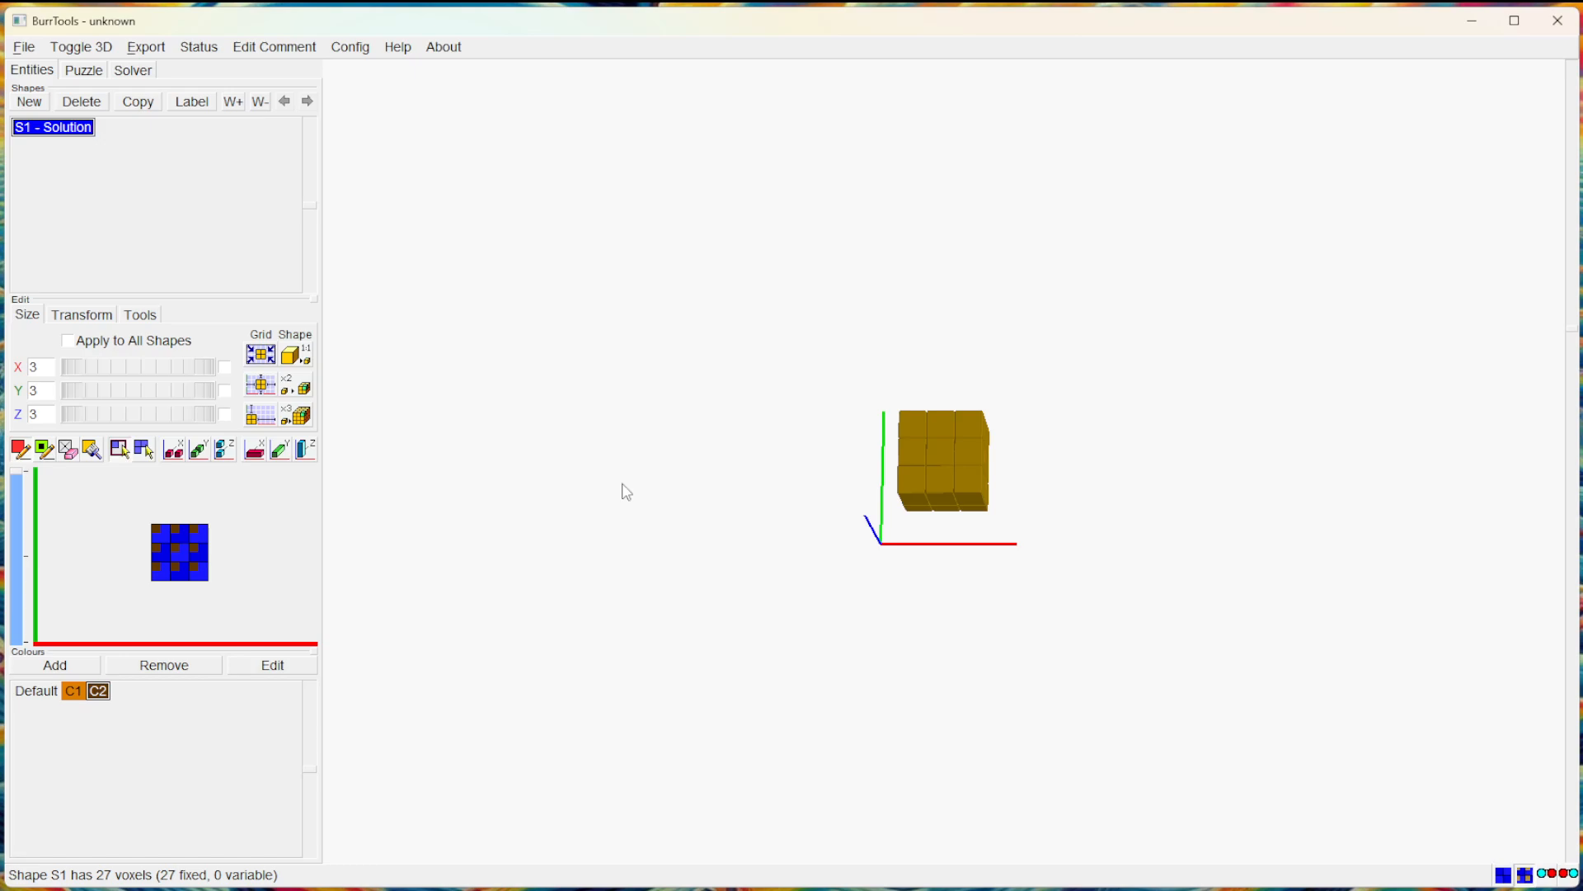
pyautogui.click(306, 364)
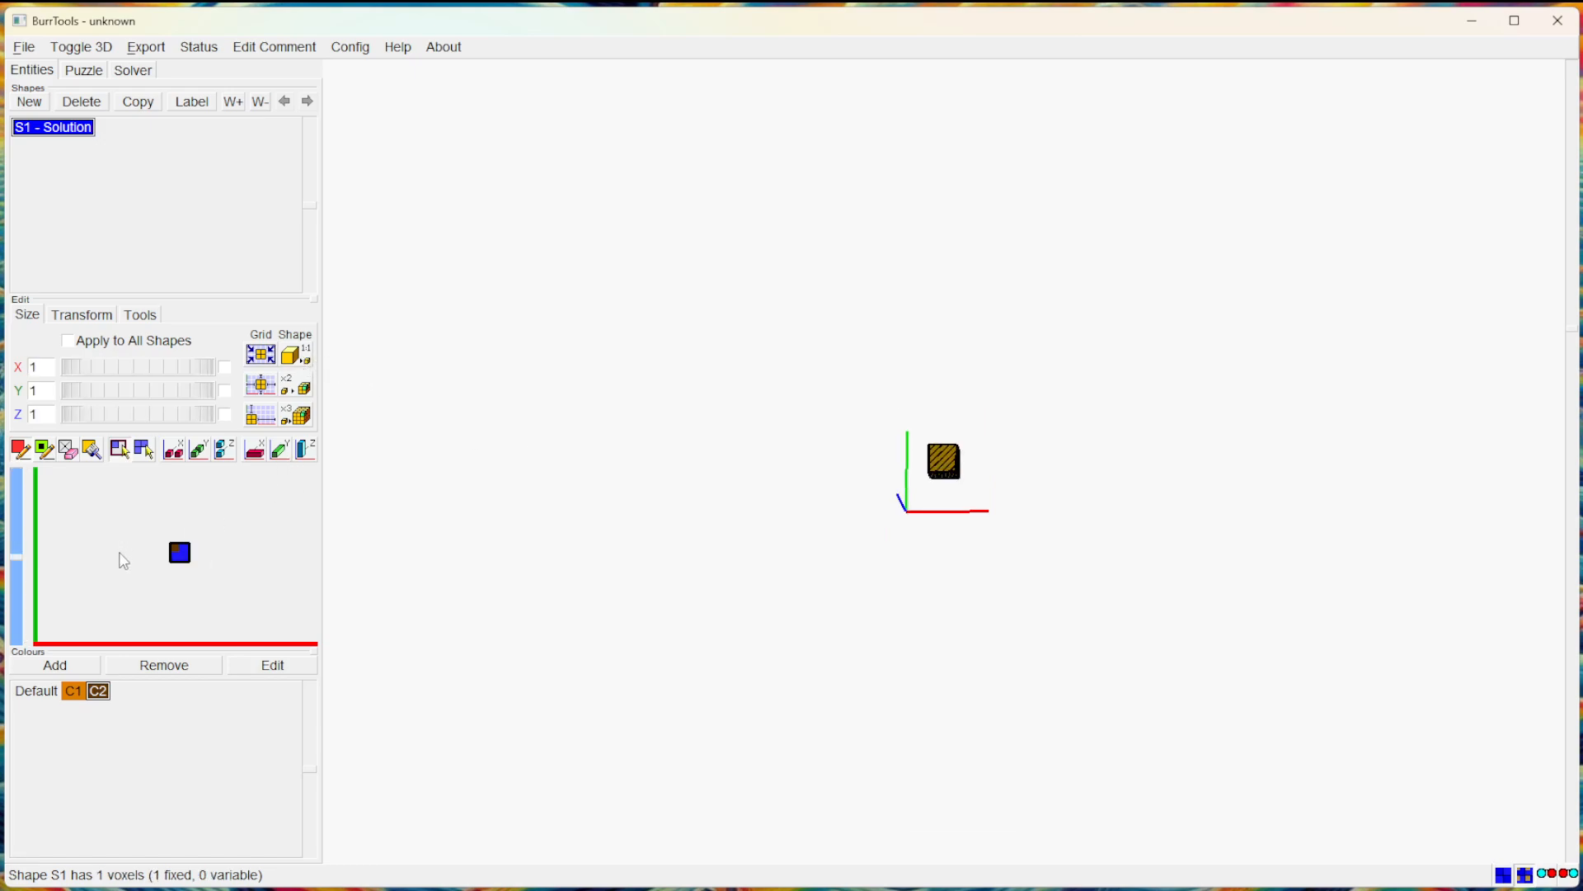
# Set the grid size around the single voxel to X 3, Y 4 and Z 5.
pyautogui.moveTo(46, 368); pyautogui.dragTo(15, 376)
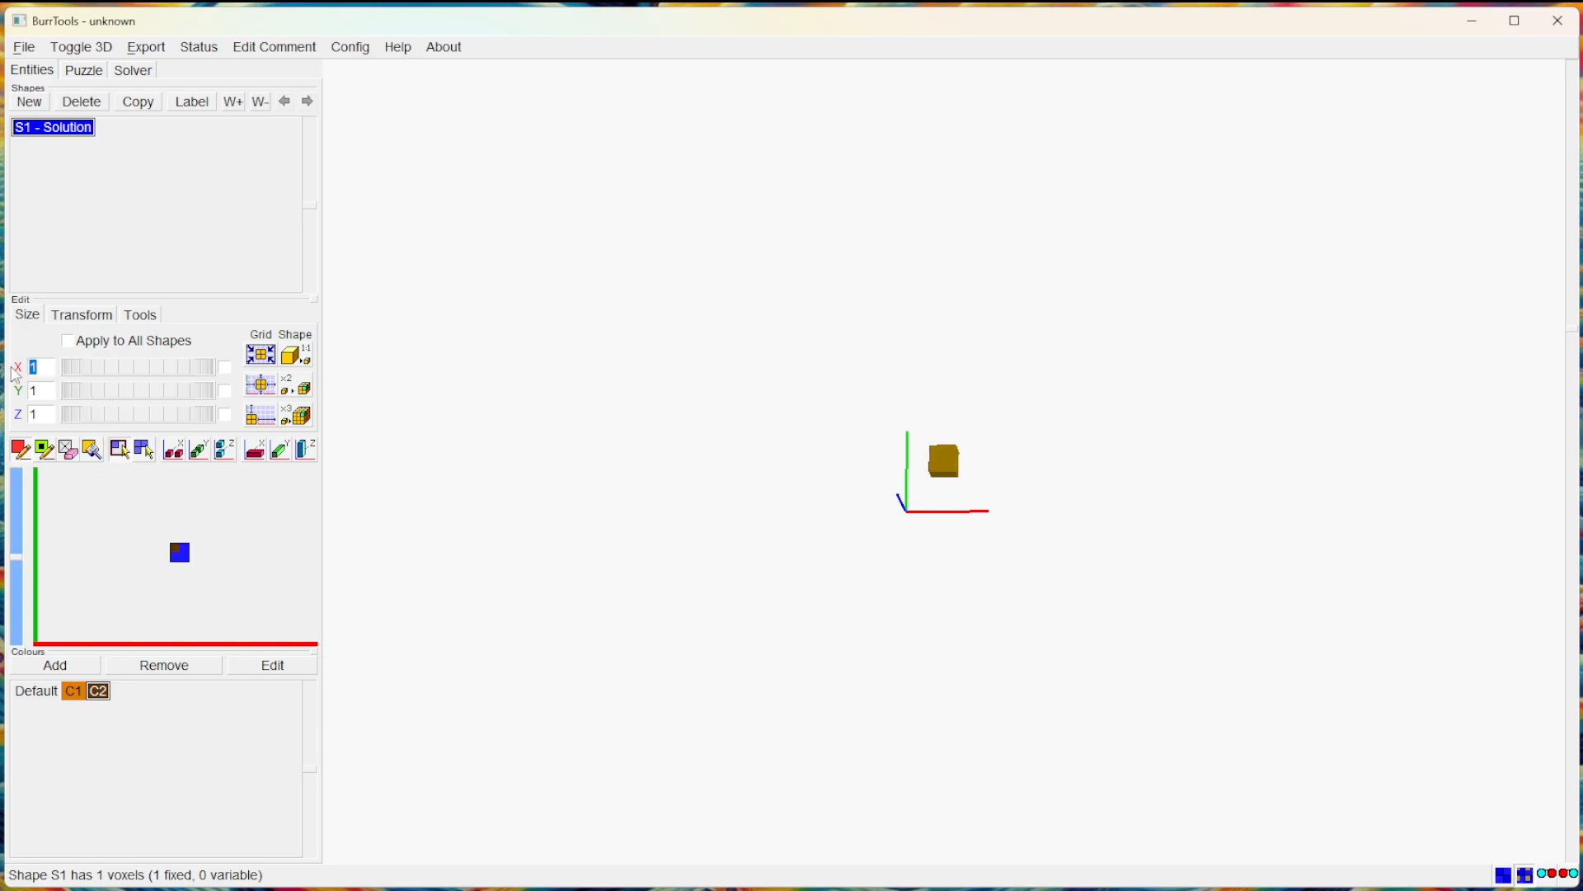
pyautogui.write('3')
pyautogui.press('Tab')
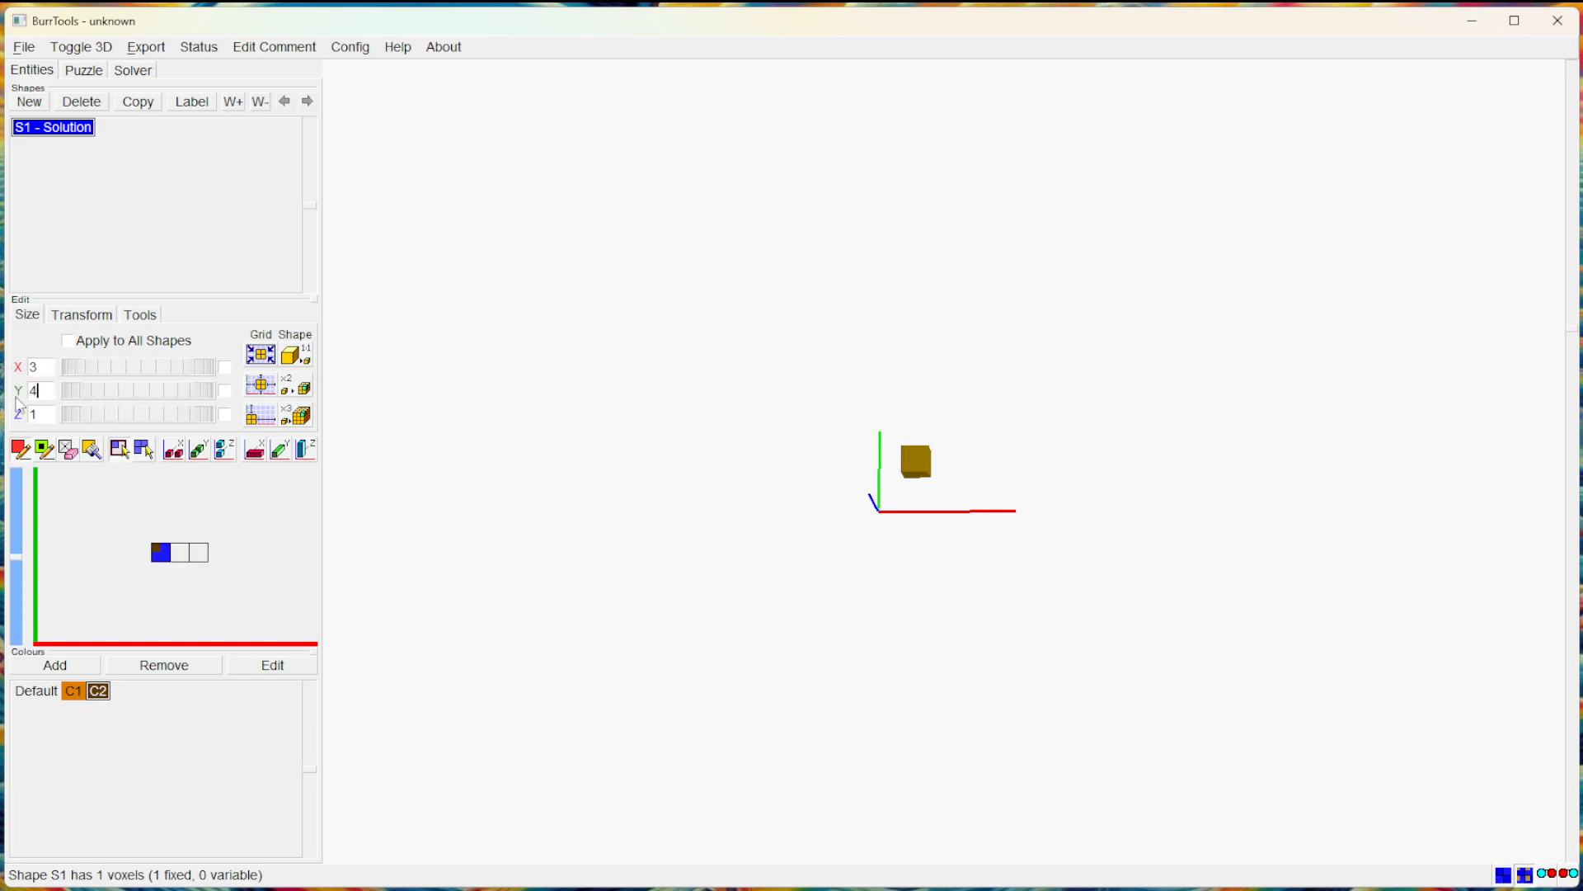
pyautogui.write('4')
pyautogui.press('Tab')
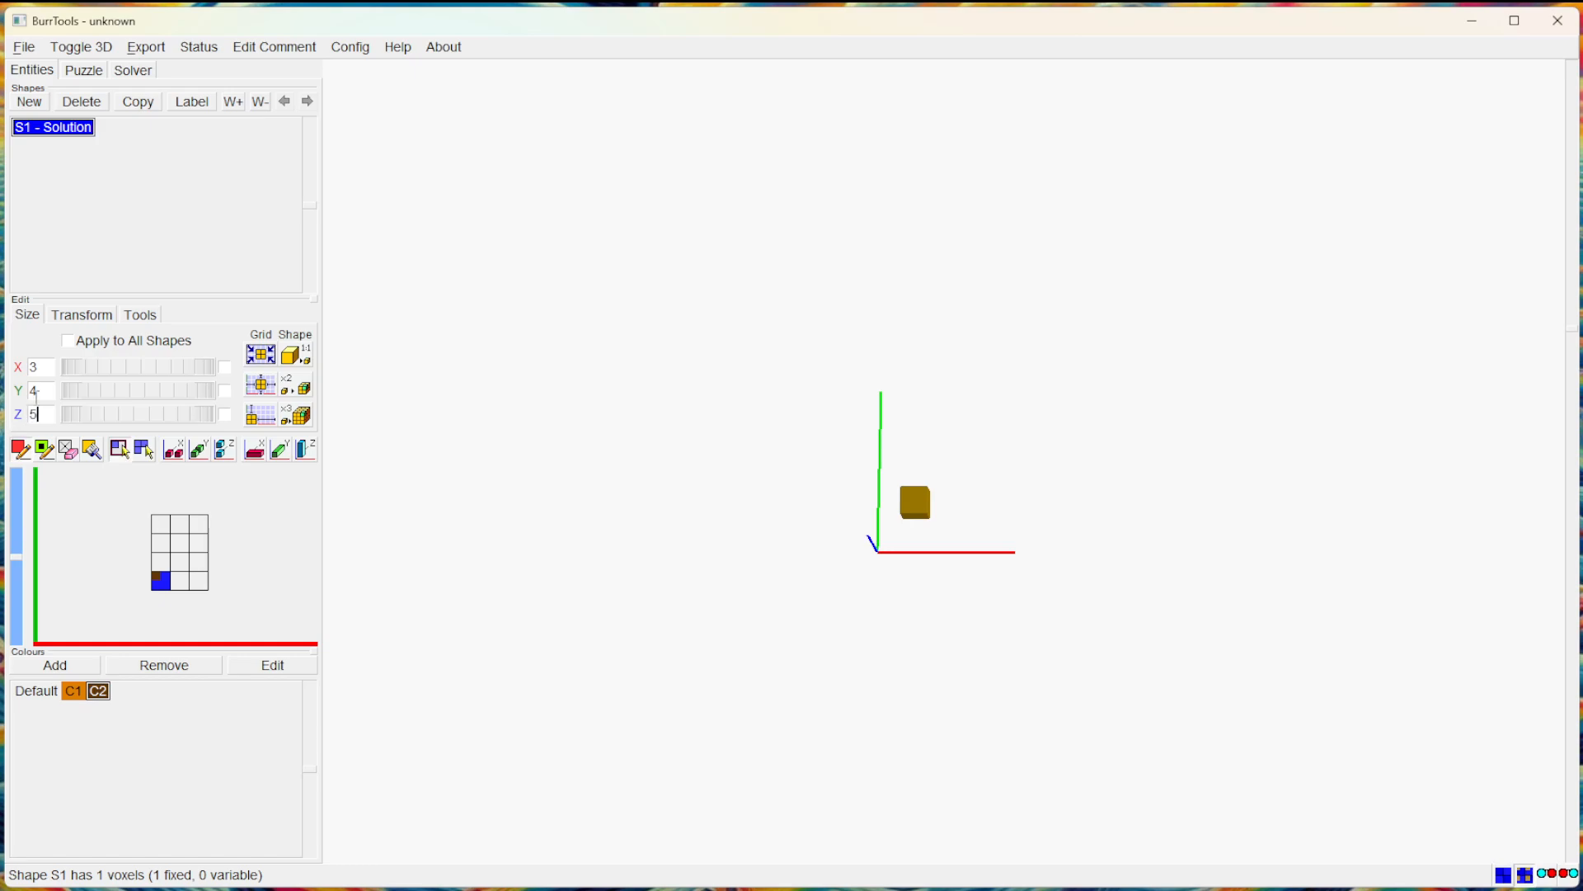
pyautogui.click(36, 392)
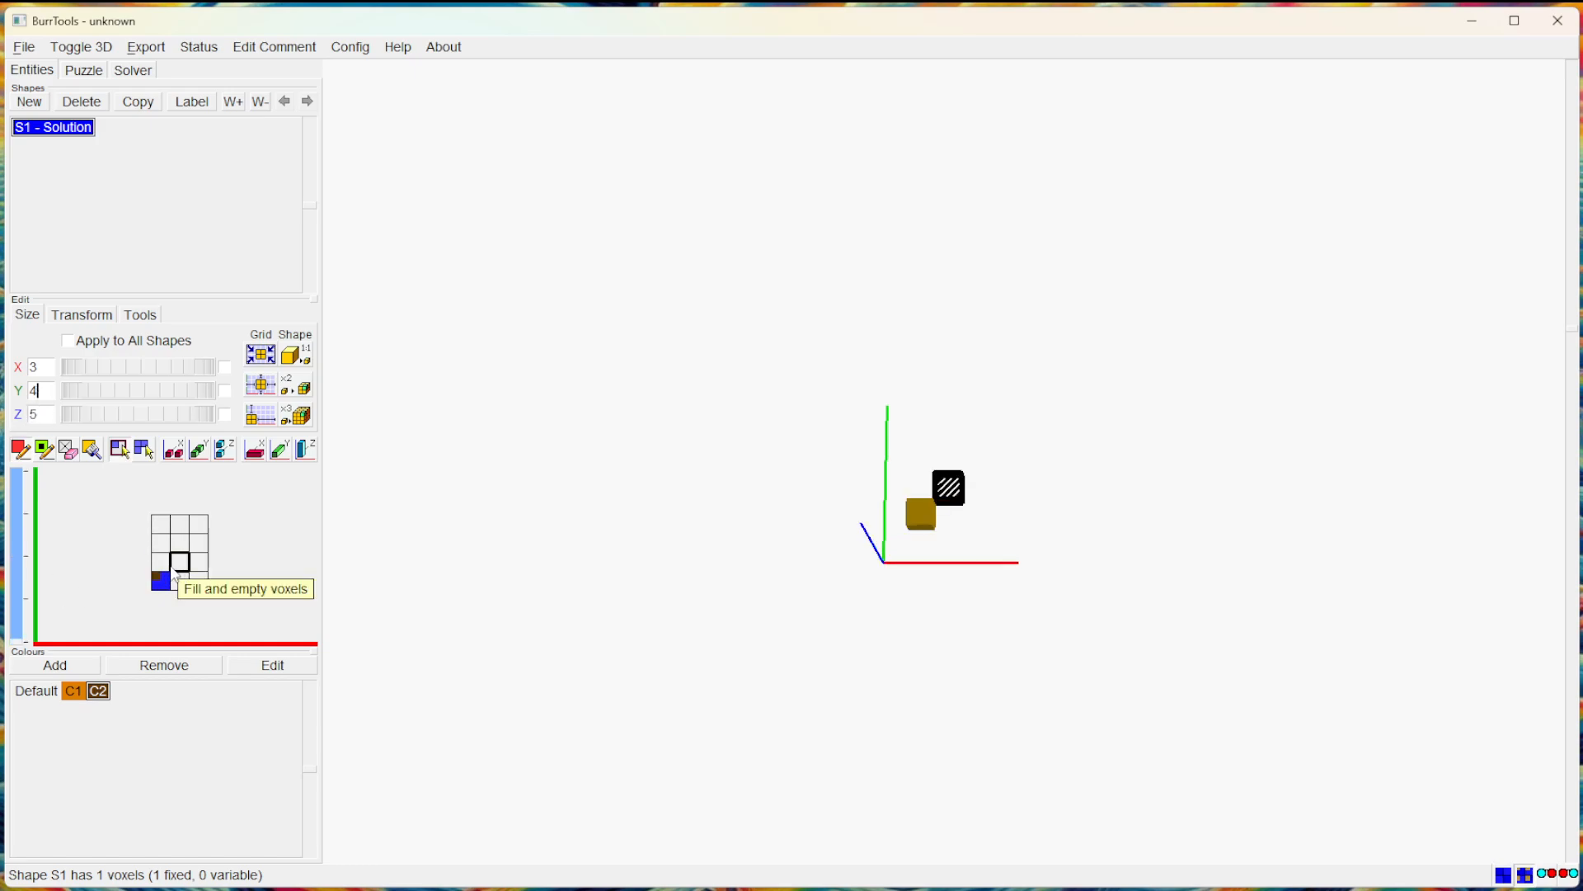
# Fill a block of fixed voxels 2 wide and 3 high through the first four layers, starting from the grid origin.
pyautogui.moveTo(161, 541); pyautogui.dragTo(180, 581)
pyautogui.scroll(1, 128, 594)
pyautogui.scroll(1, 132, 576)
pyautogui.scroll(1, 161, 551)
pyautogui.scroll(1, 132, 546)
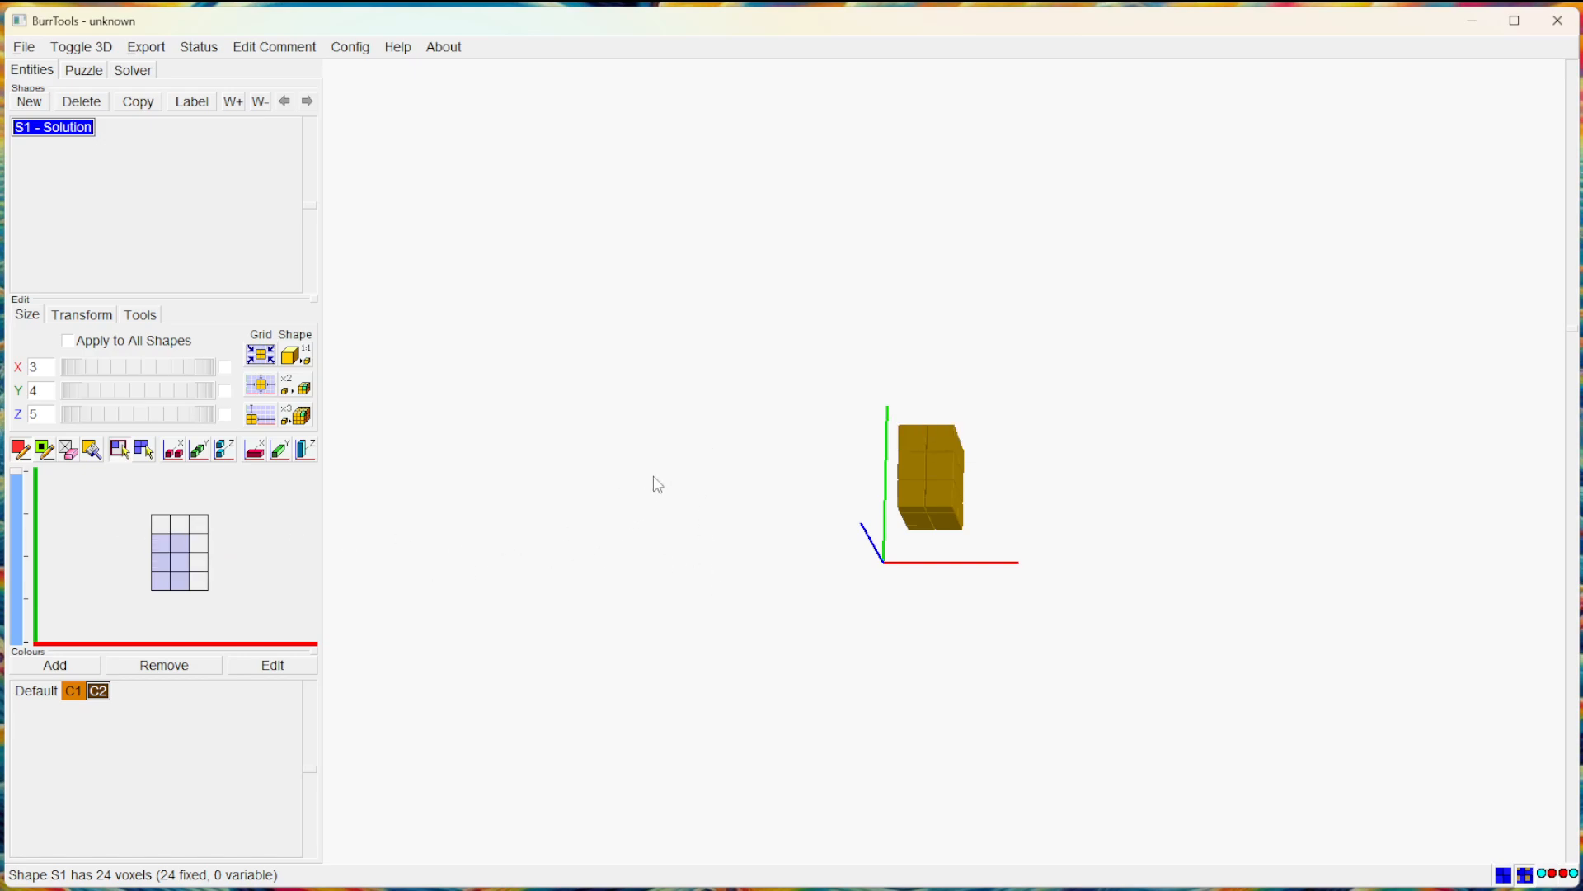
pyautogui.moveTo(654, 484); pyautogui.dragTo(742, 524)
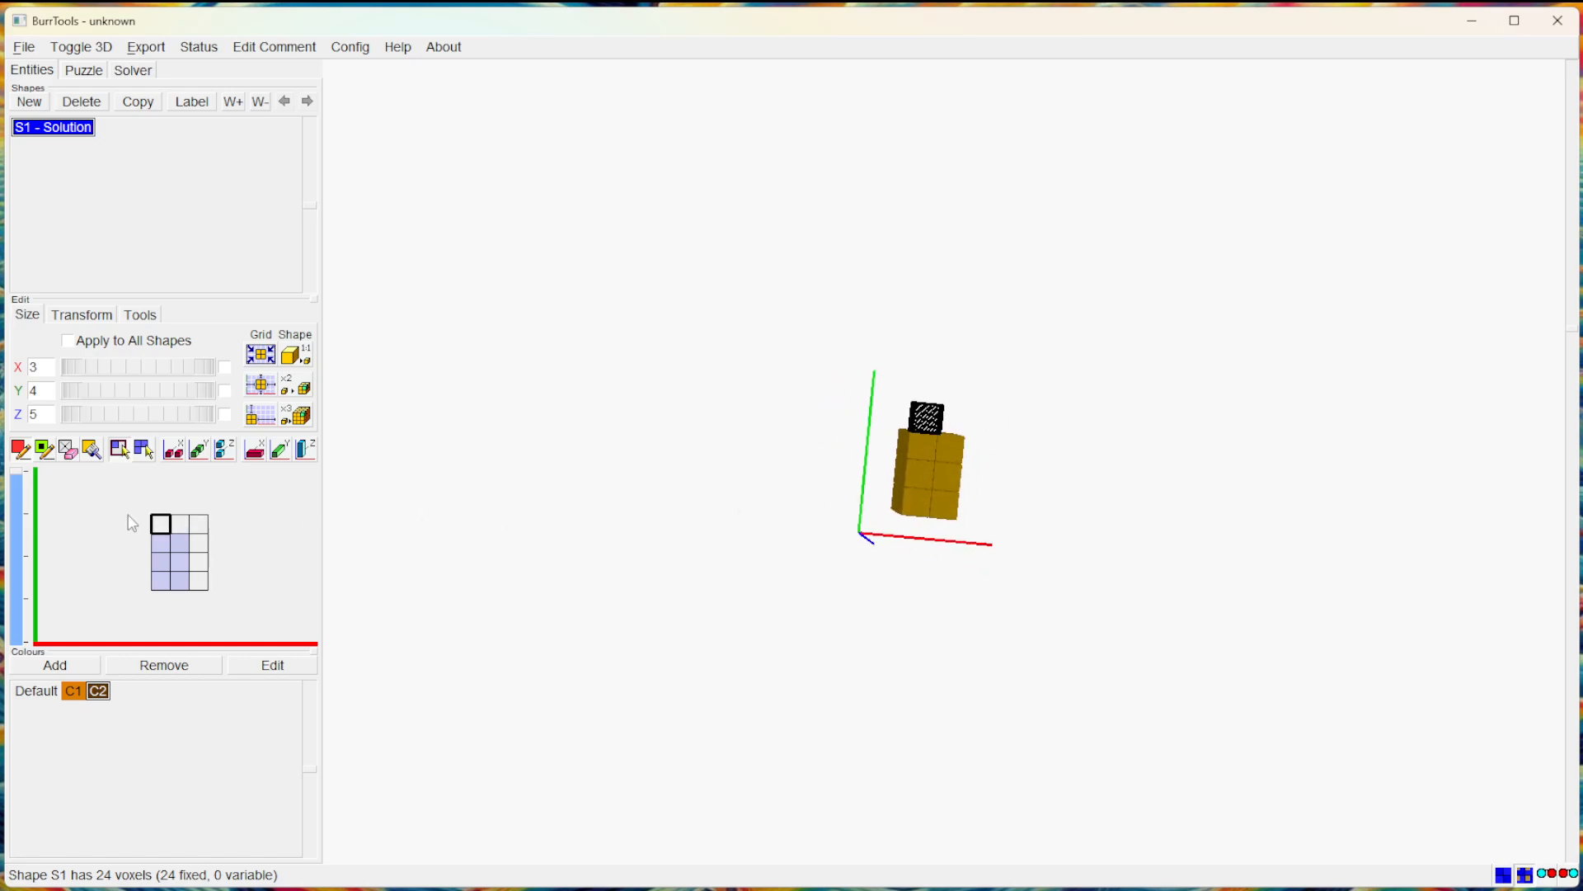
# Clear the two stray voxels from the fifth layer and add a top row of two voxels to each of the block's four layers.
pyautogui.moveTo(160, 523); pyautogui.dragTo(179, 523)
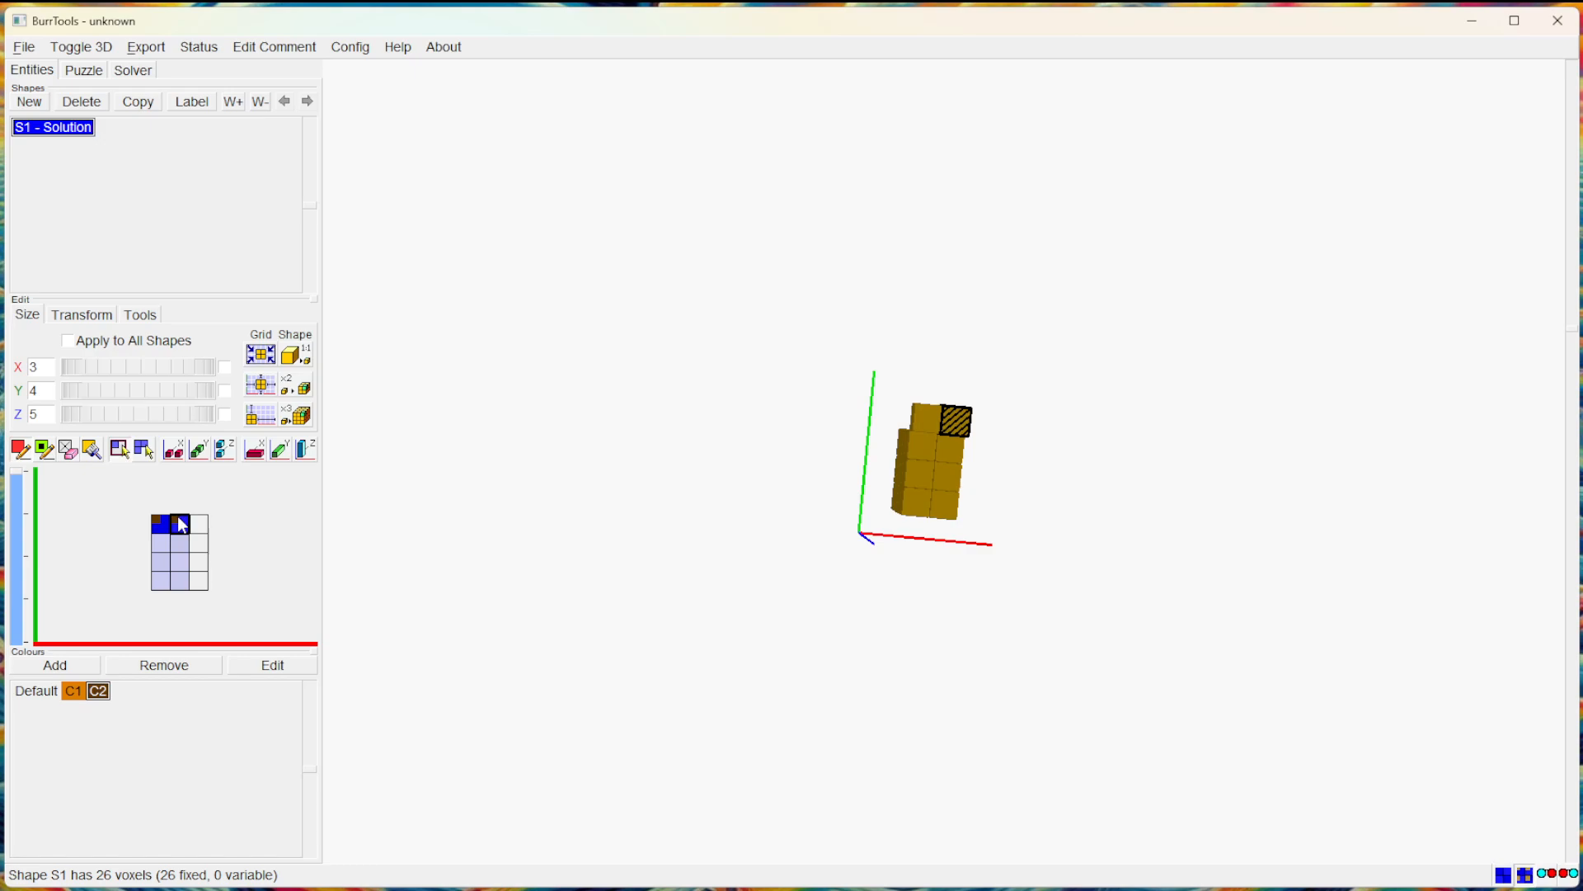
pyautogui.moveTo(177, 518); pyautogui.dragTo(160, 523, button='right')
pyautogui.click(17, 518)
pyautogui.moveTo(160, 522); pyautogui.dragTo(180, 524)
pyautogui.scroll(-1, 89, 544)
pyautogui.scroll(-1, 63, 584)
pyautogui.scroll(-1, 17, 640)
pyautogui.moveTo(602, 487); pyautogui.dragTo(616, 537)
pyautogui.moveTo(910, 270); pyautogui.dragTo(948, 398)
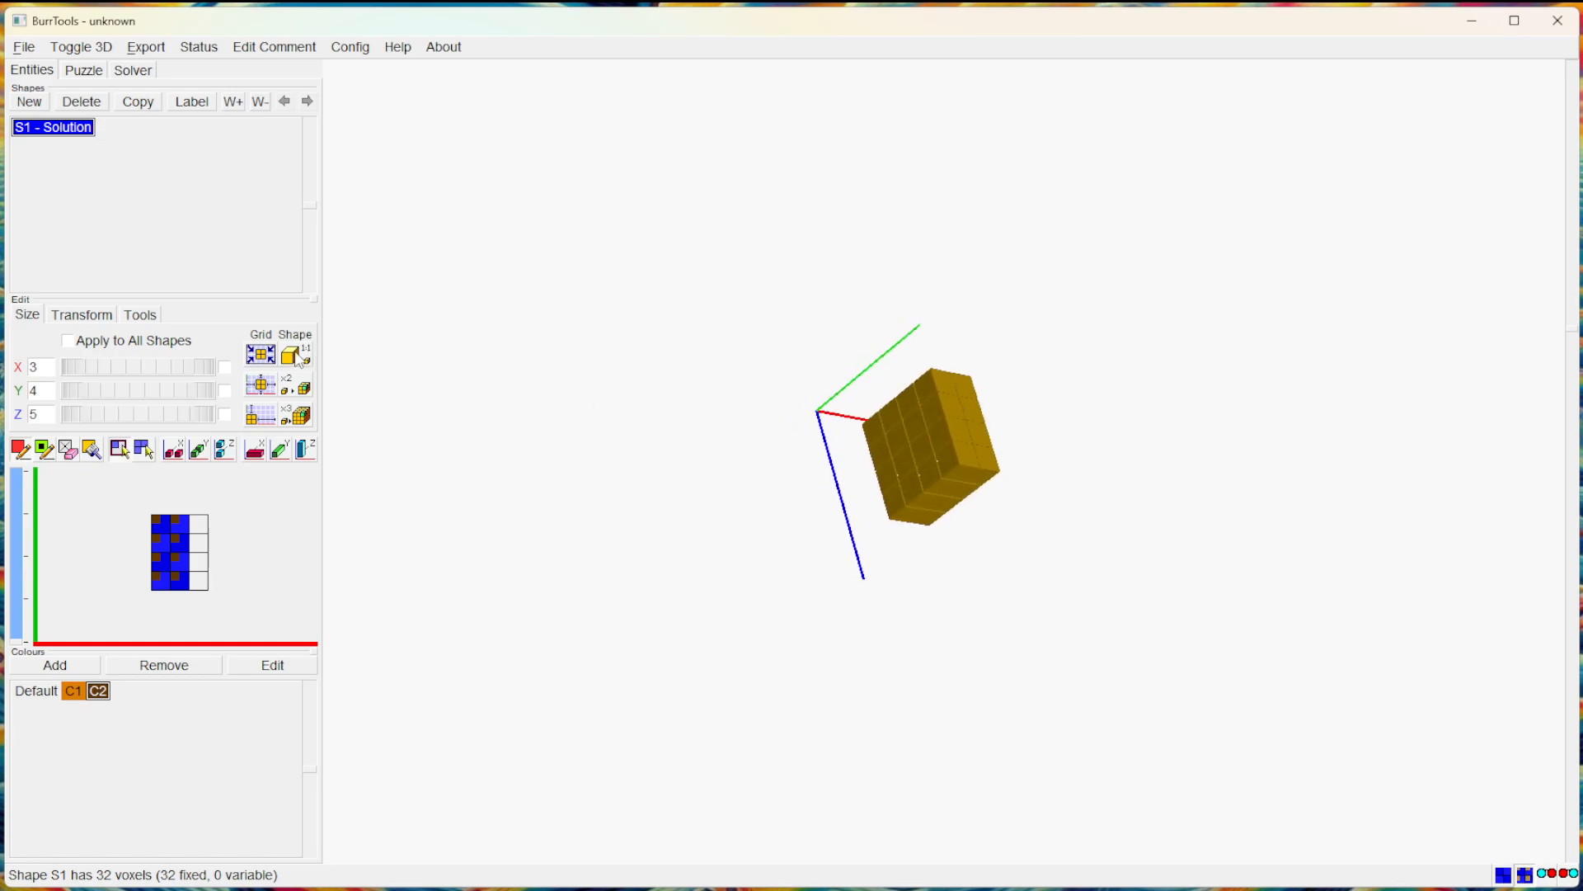
# Minimise the block's scale and double its size, and repeat both operations once to end at 2 × 4 × 4.
pyautogui.click(296, 357)
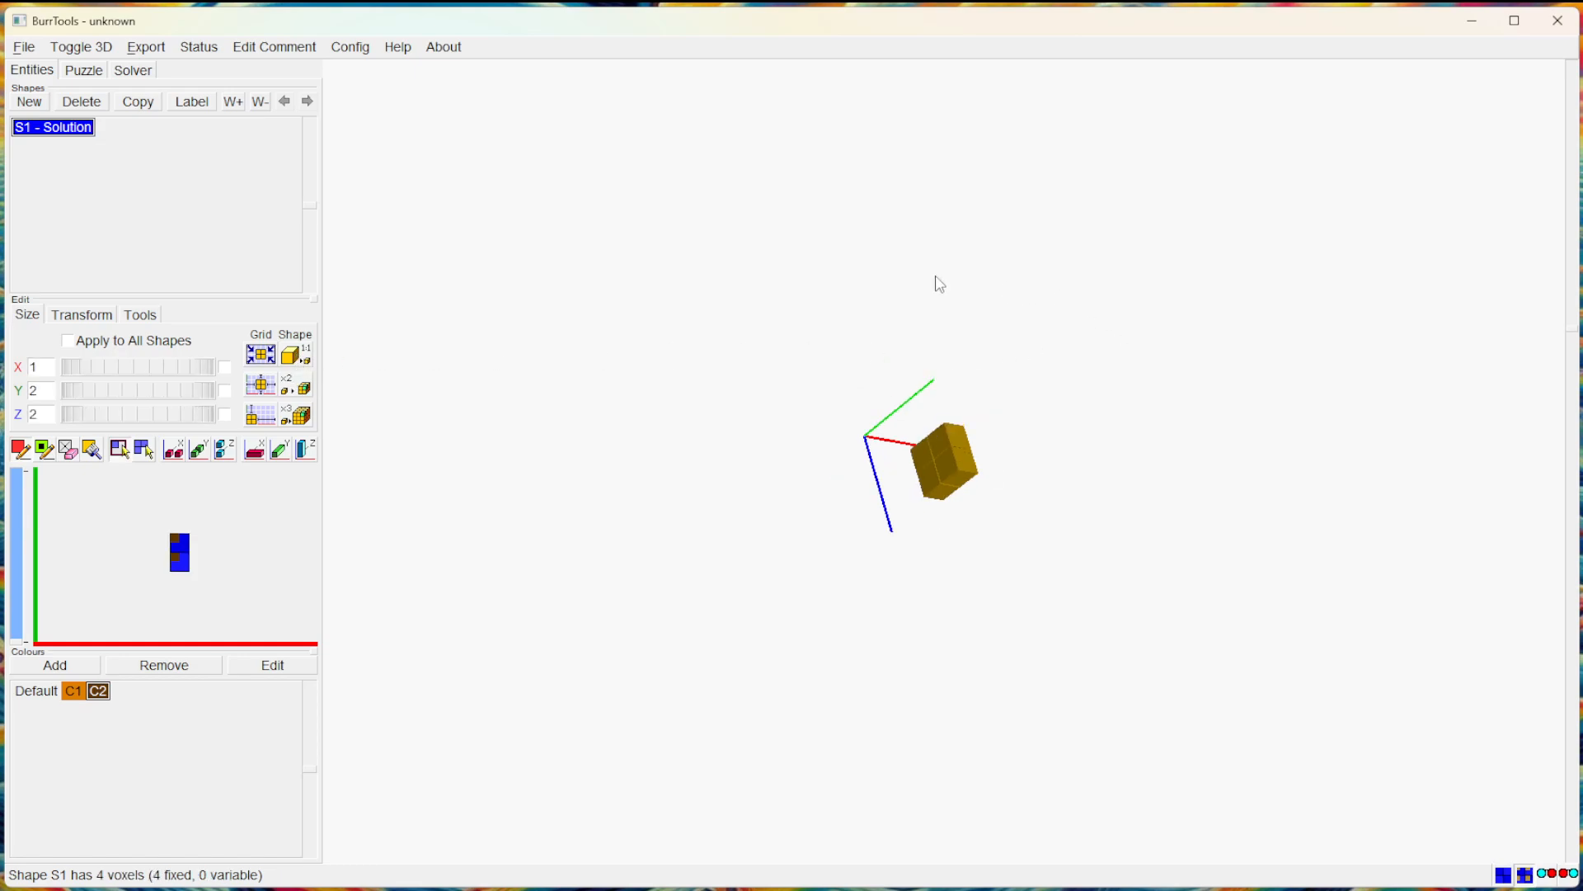
pyautogui.moveTo(958, 325); pyautogui.dragTo(871, 335)
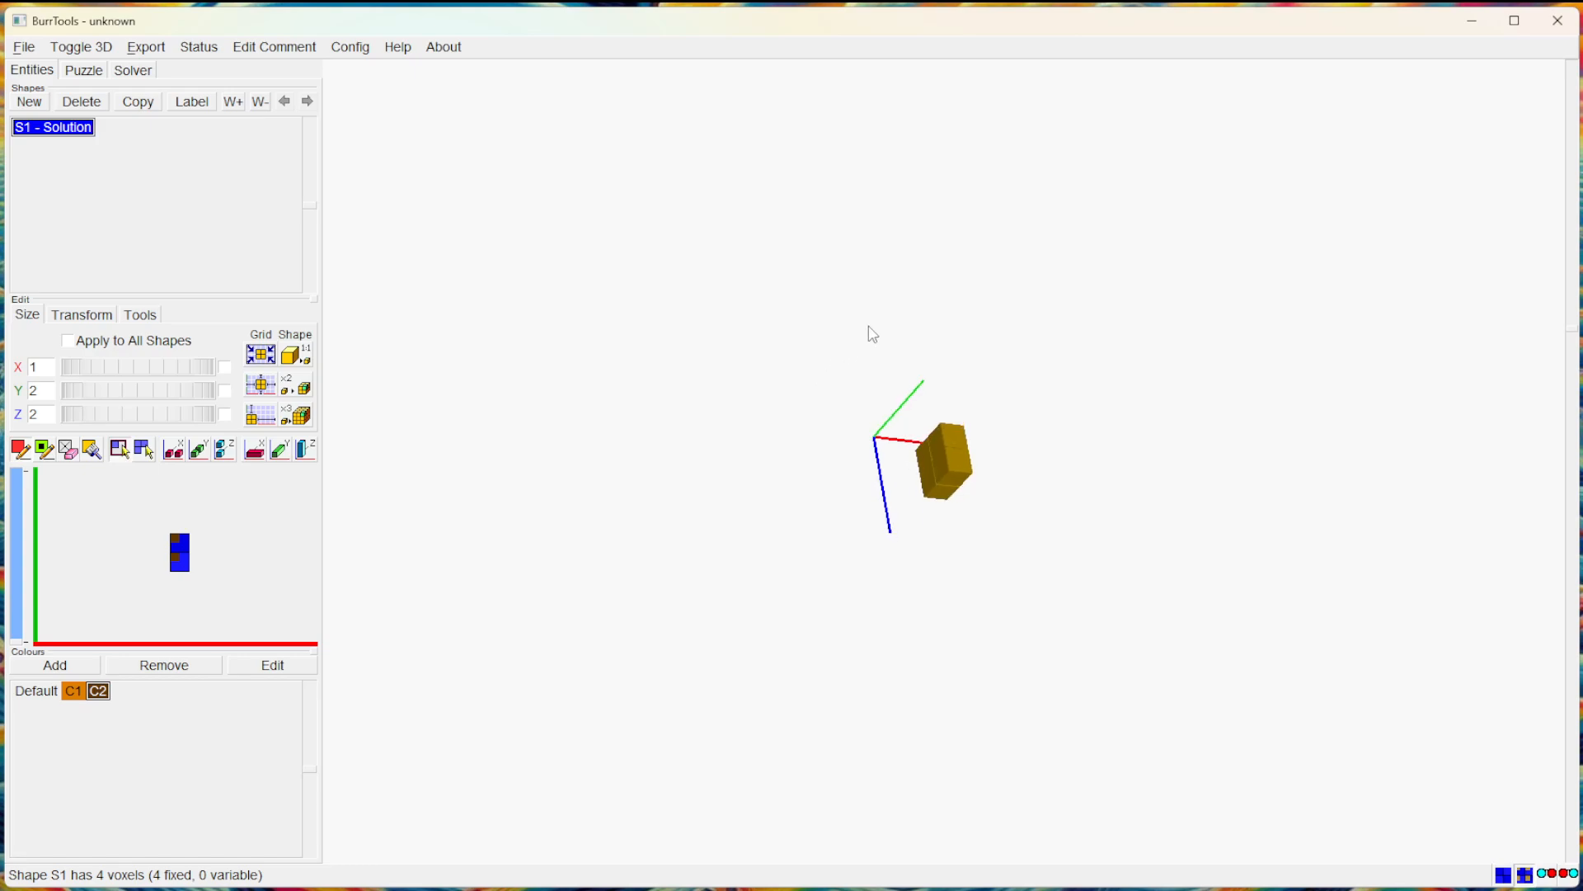
pyautogui.click(301, 389)
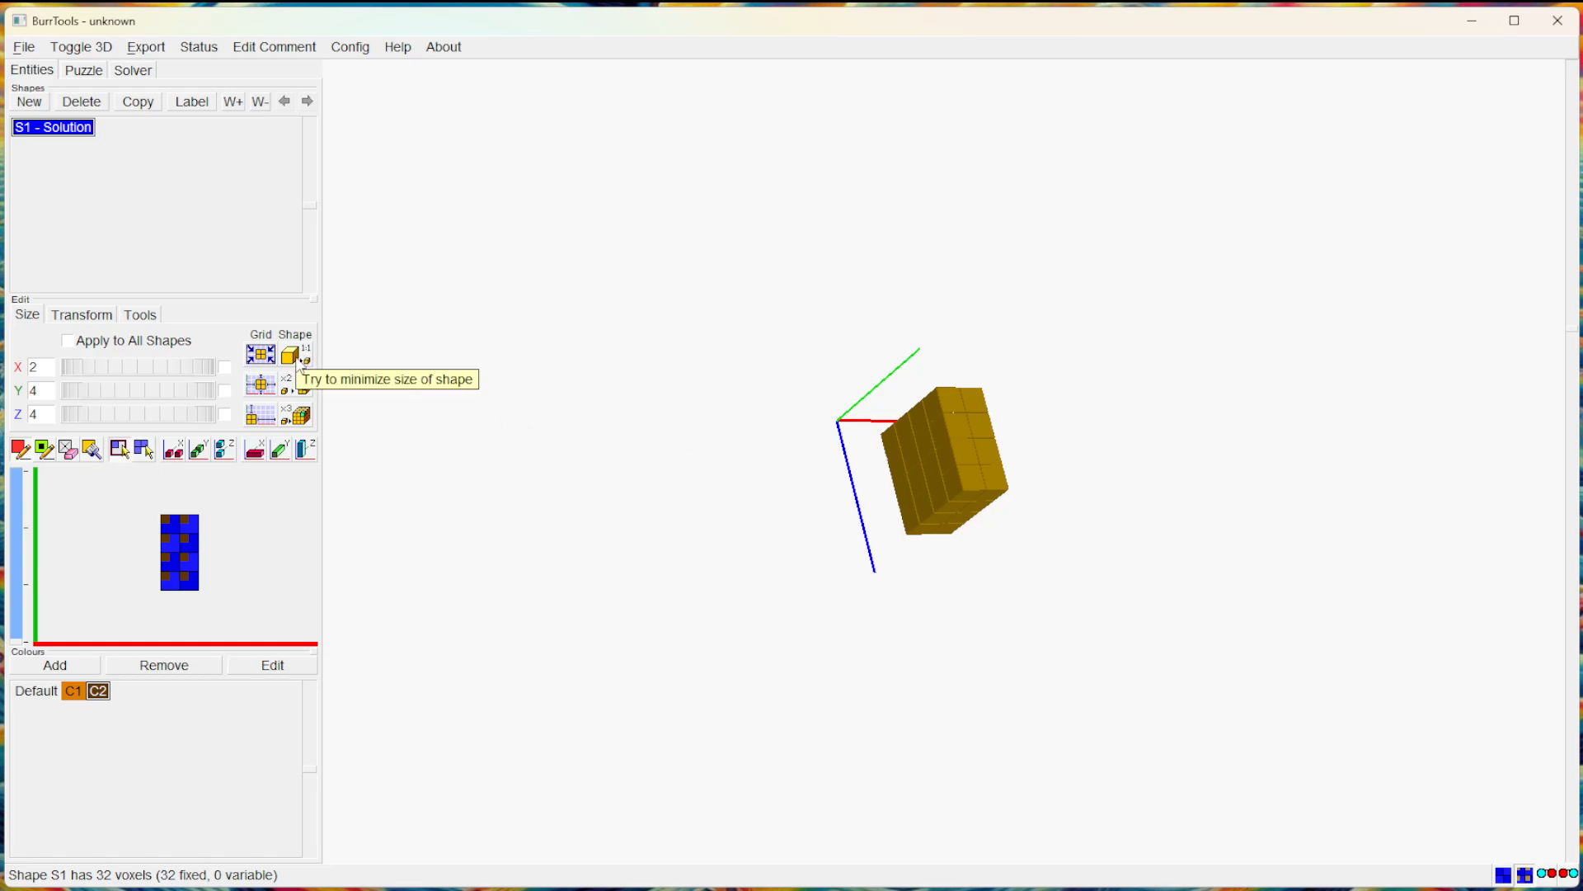
pyautogui.click(307, 356)
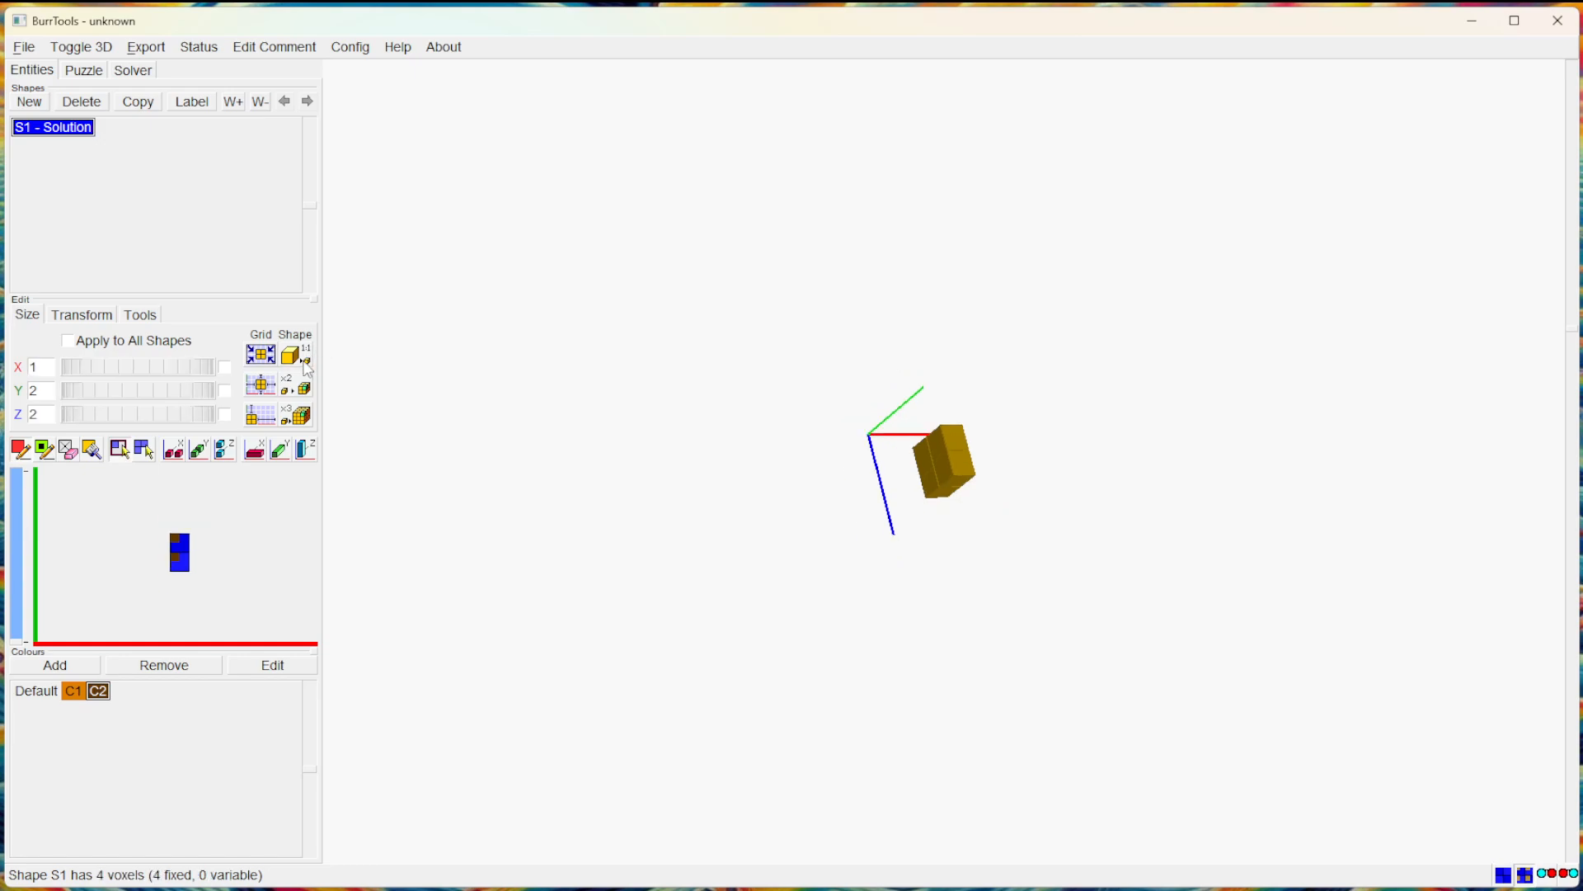
pyautogui.click(302, 390)
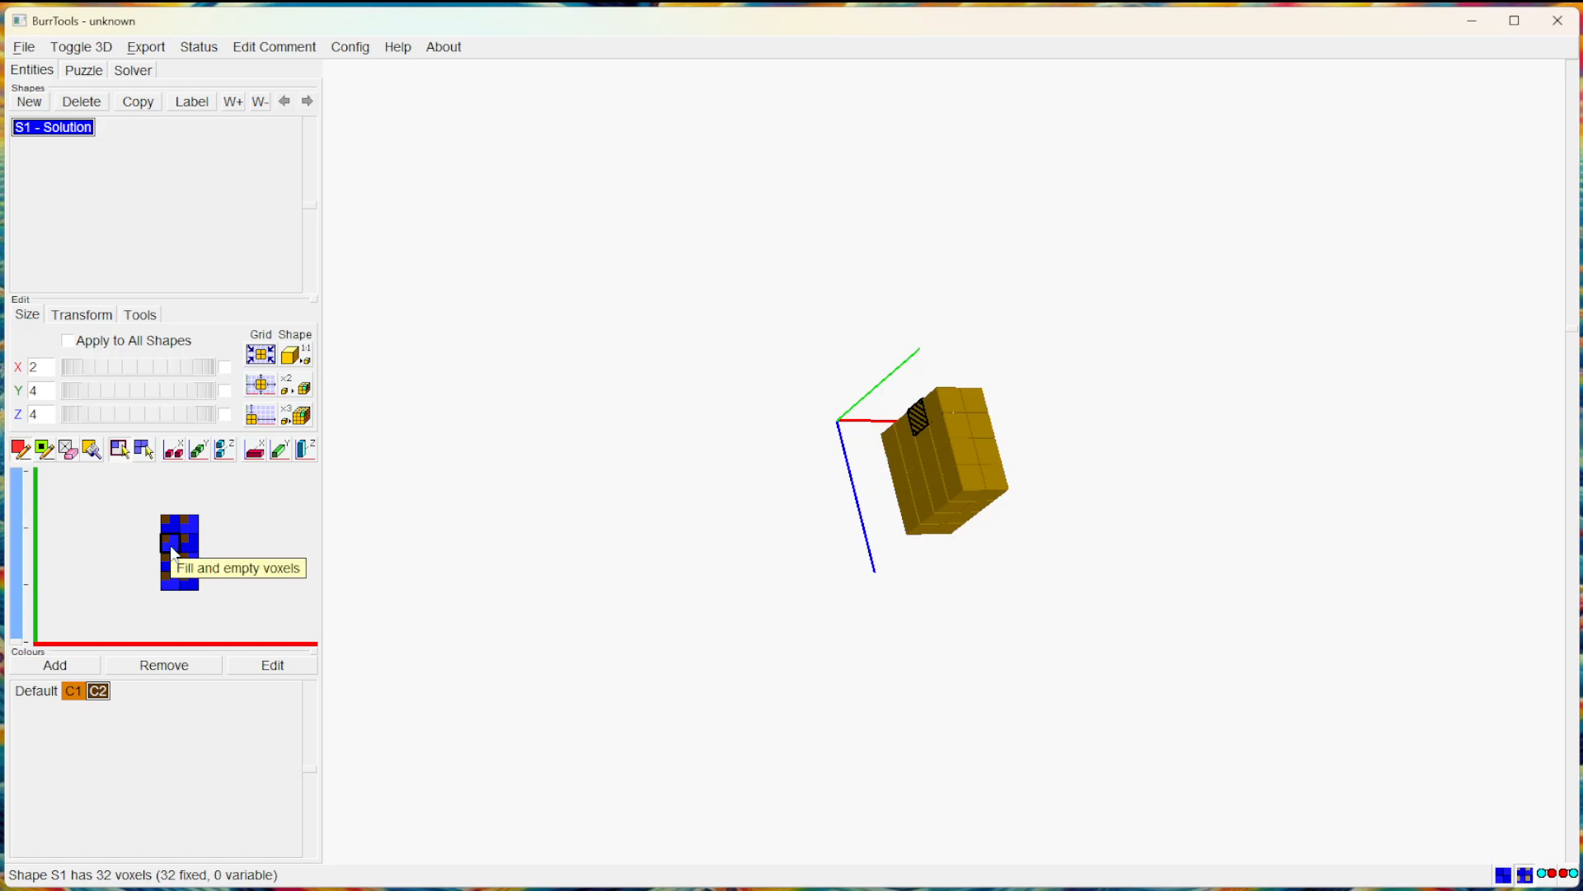
# Empty the left voxel in the second row from the top of the current layer, inspect the gap and refill it.
pyautogui.click(171, 546)
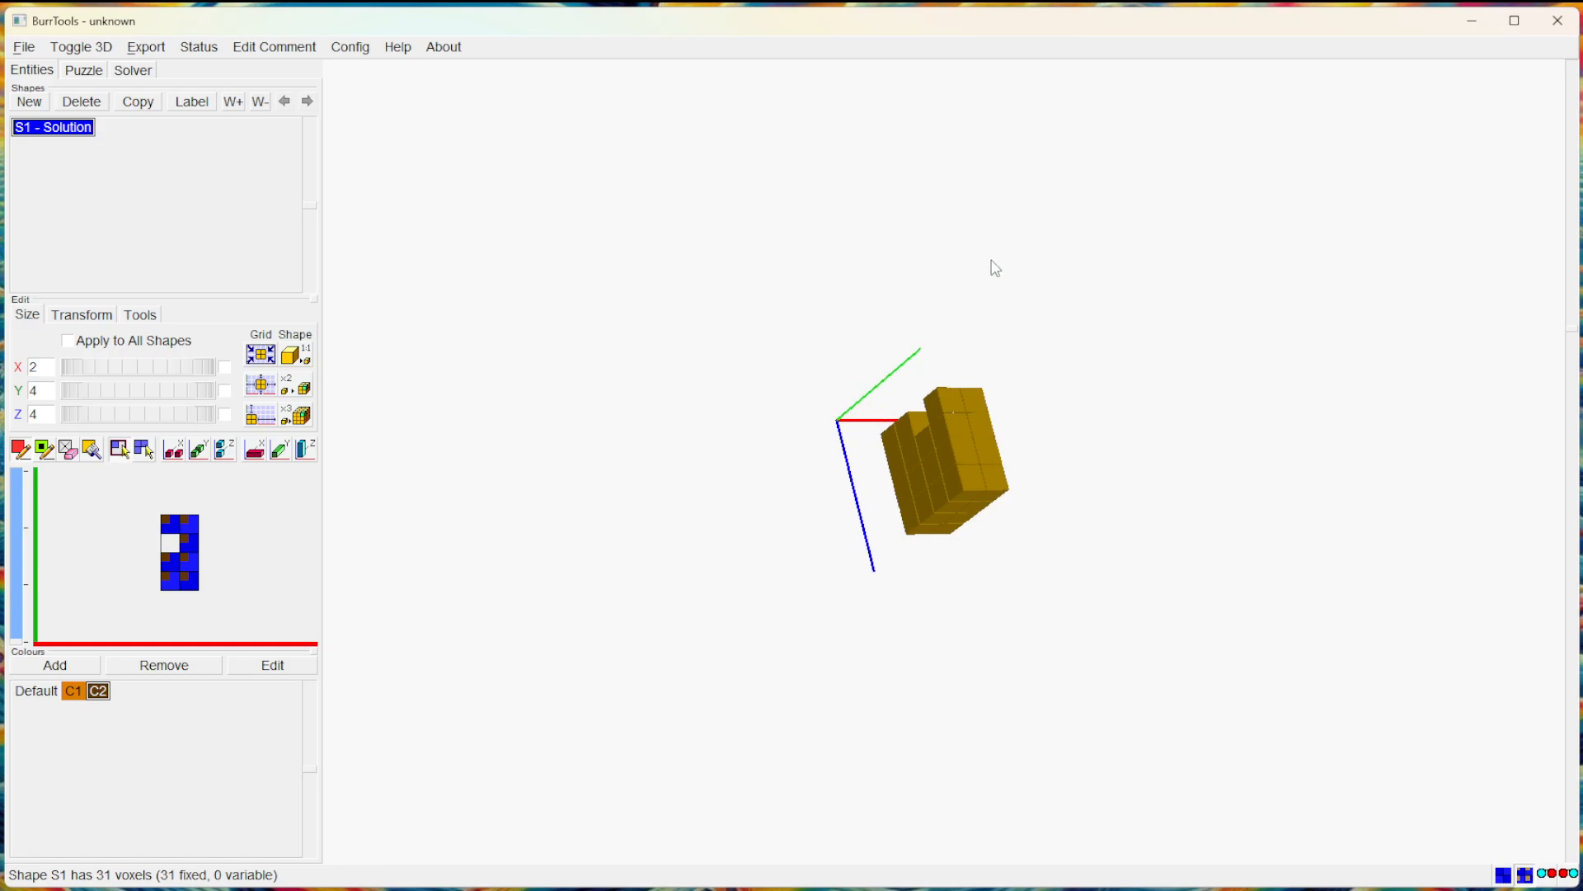
pyautogui.moveTo(993, 265); pyautogui.dragTo(283, 523)
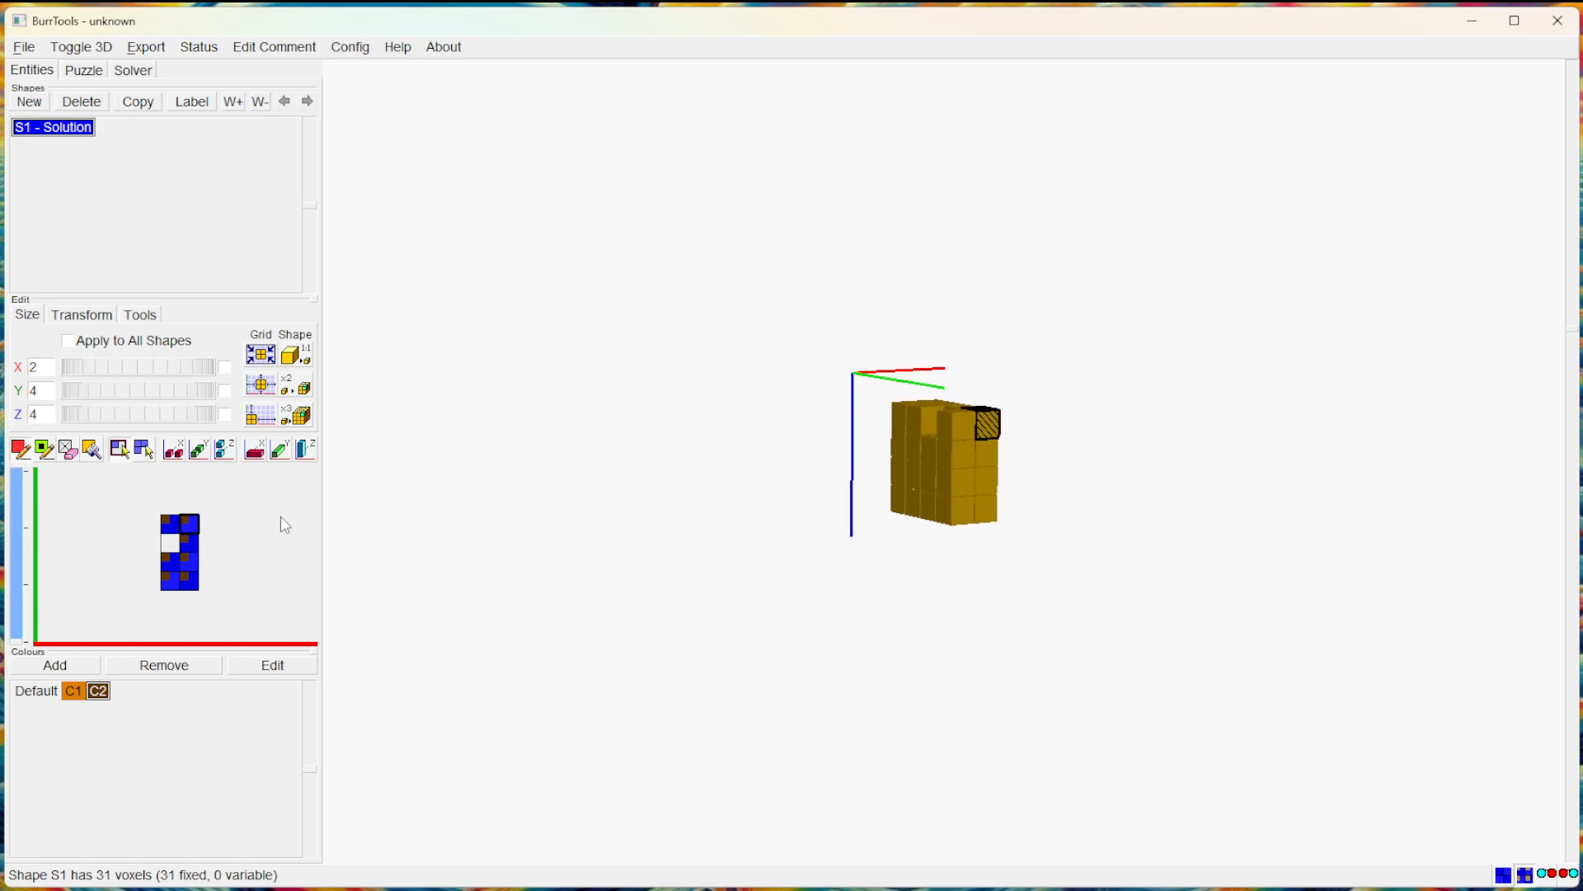
pyautogui.click(176, 546)
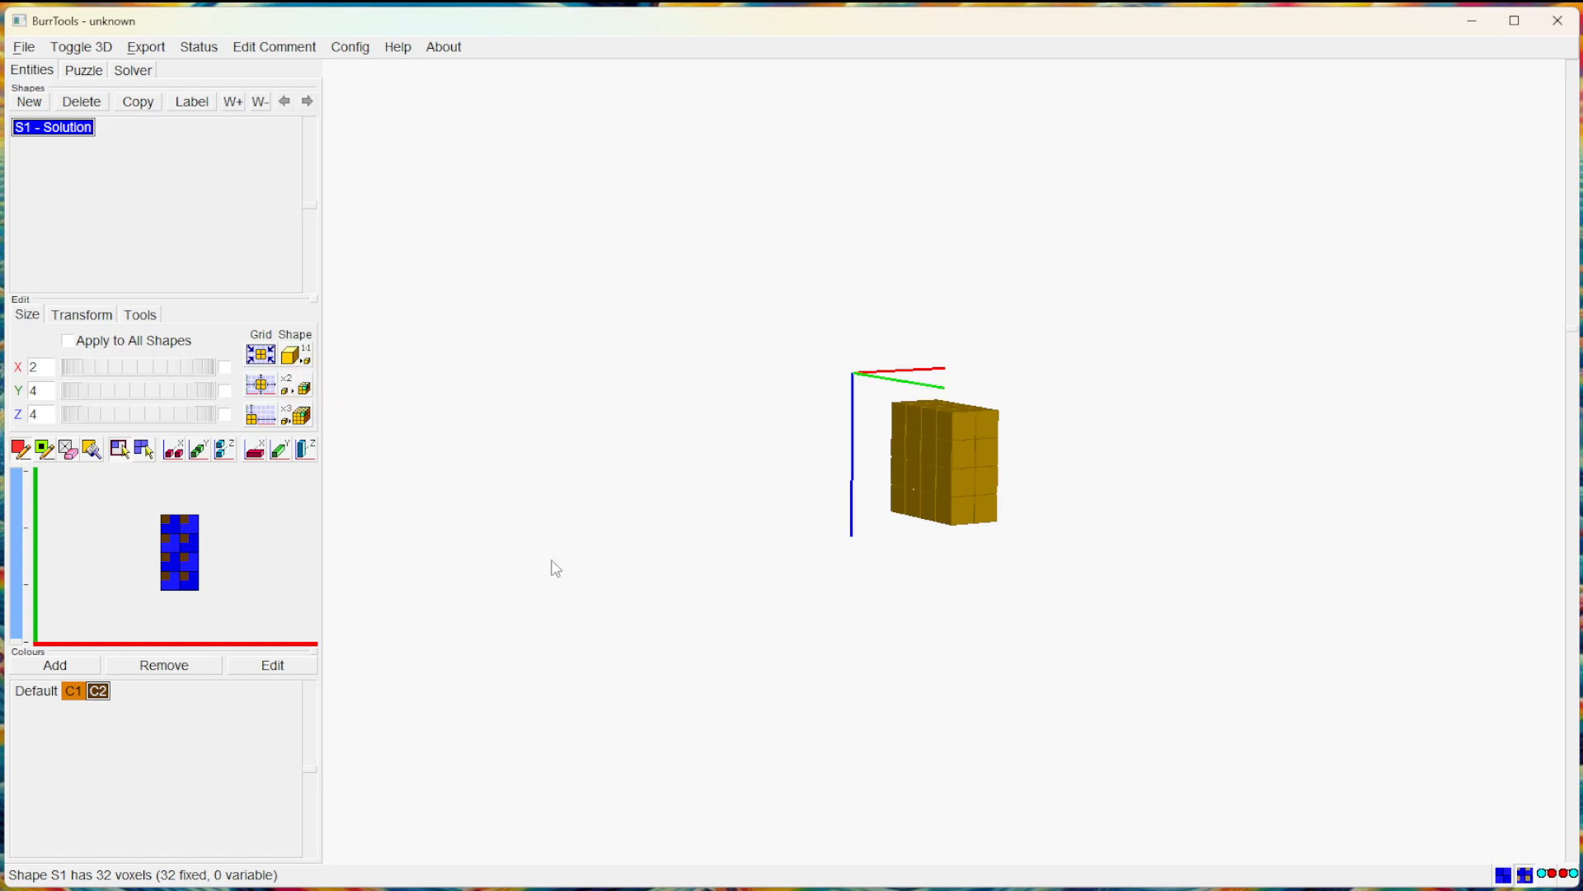
# Enlarge the grid around the block to X 6, Y 6 and Z 6.
pyautogui.moveTo(949, 545); pyautogui.dragTo(879, 363)
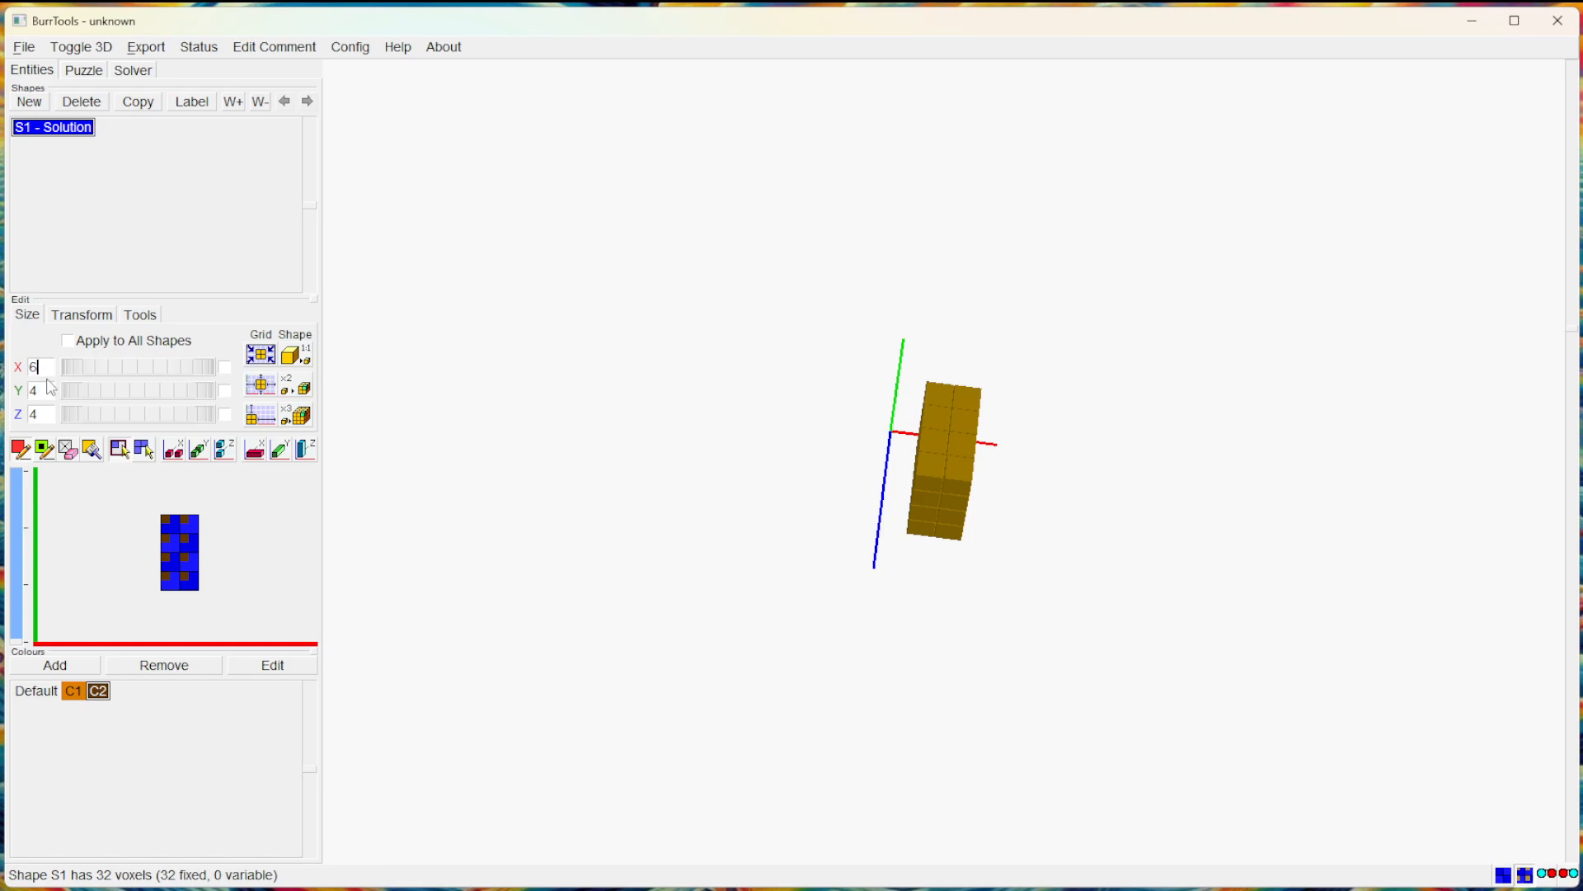
pyautogui.press('Tab')
pyautogui.click(41, 415)
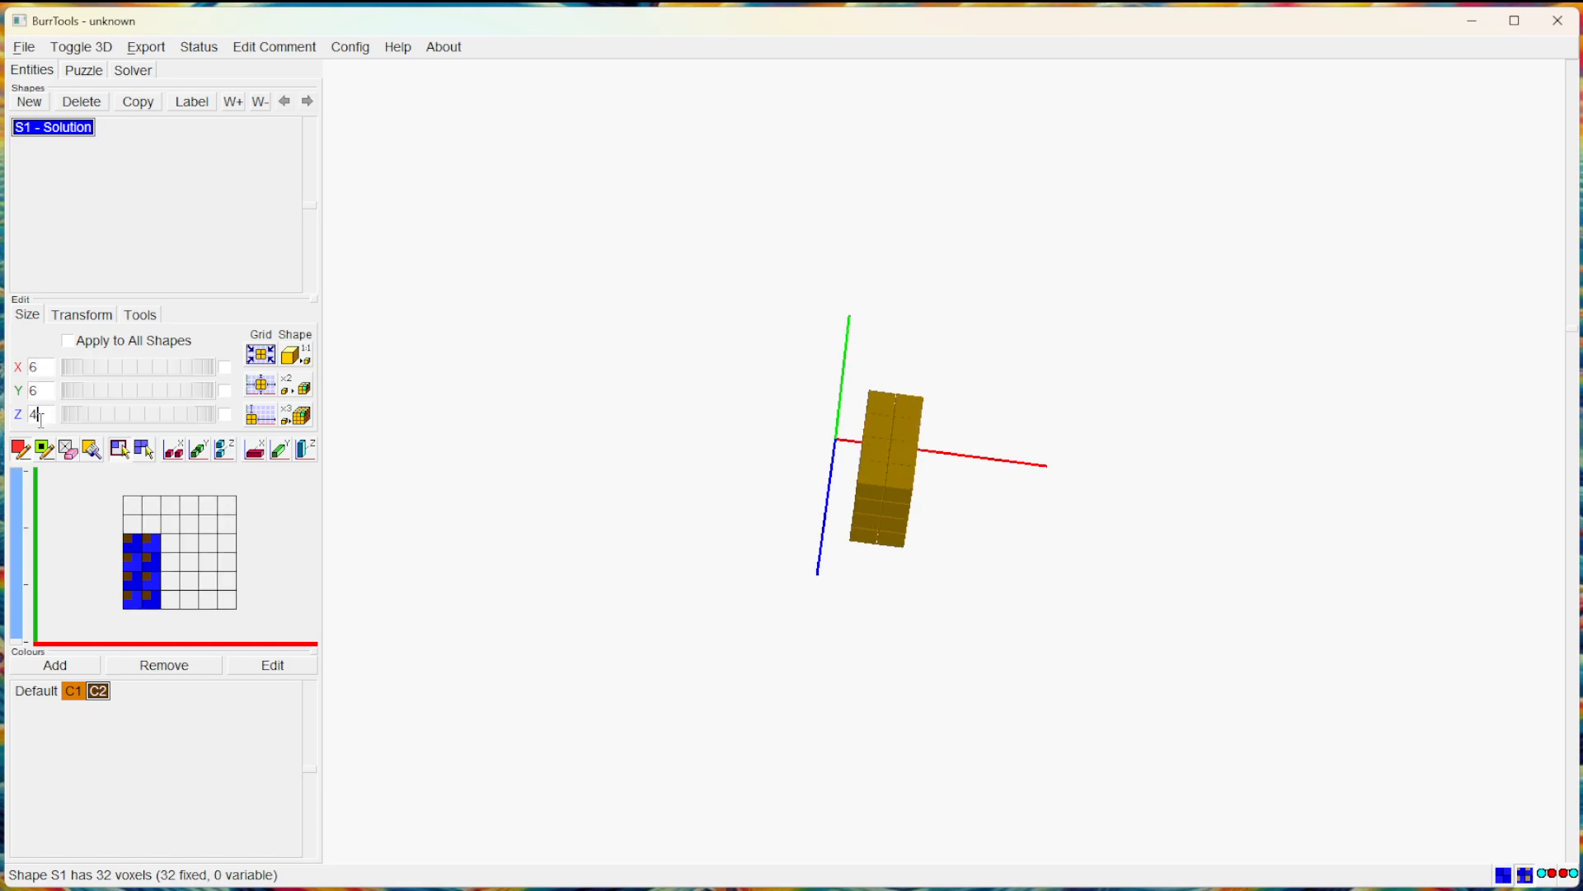
pyautogui.click(39, 390)
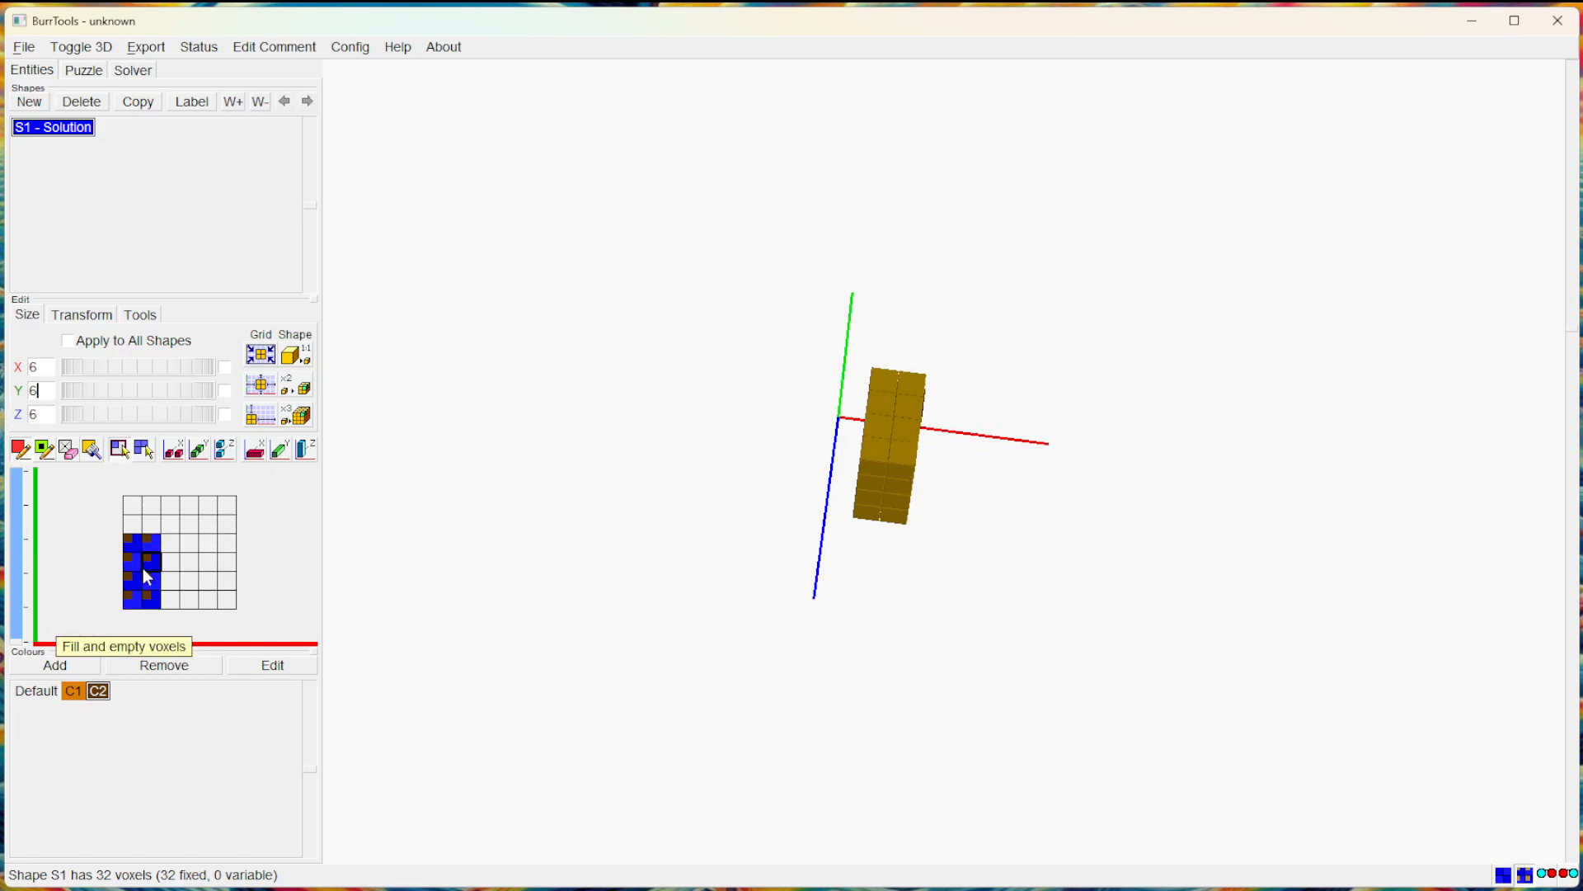
# Centre the block in the grid and check its placement layer by layer.
pyautogui.moveTo(17, 639)
pyautogui.mouseDown()
pyautogui.moveTo(18, 477)
pyautogui.moveTo(21, 617)
pyautogui.moveTo(19, 539)
pyautogui.moveTo(19, 591)
pyautogui.mouseUp()
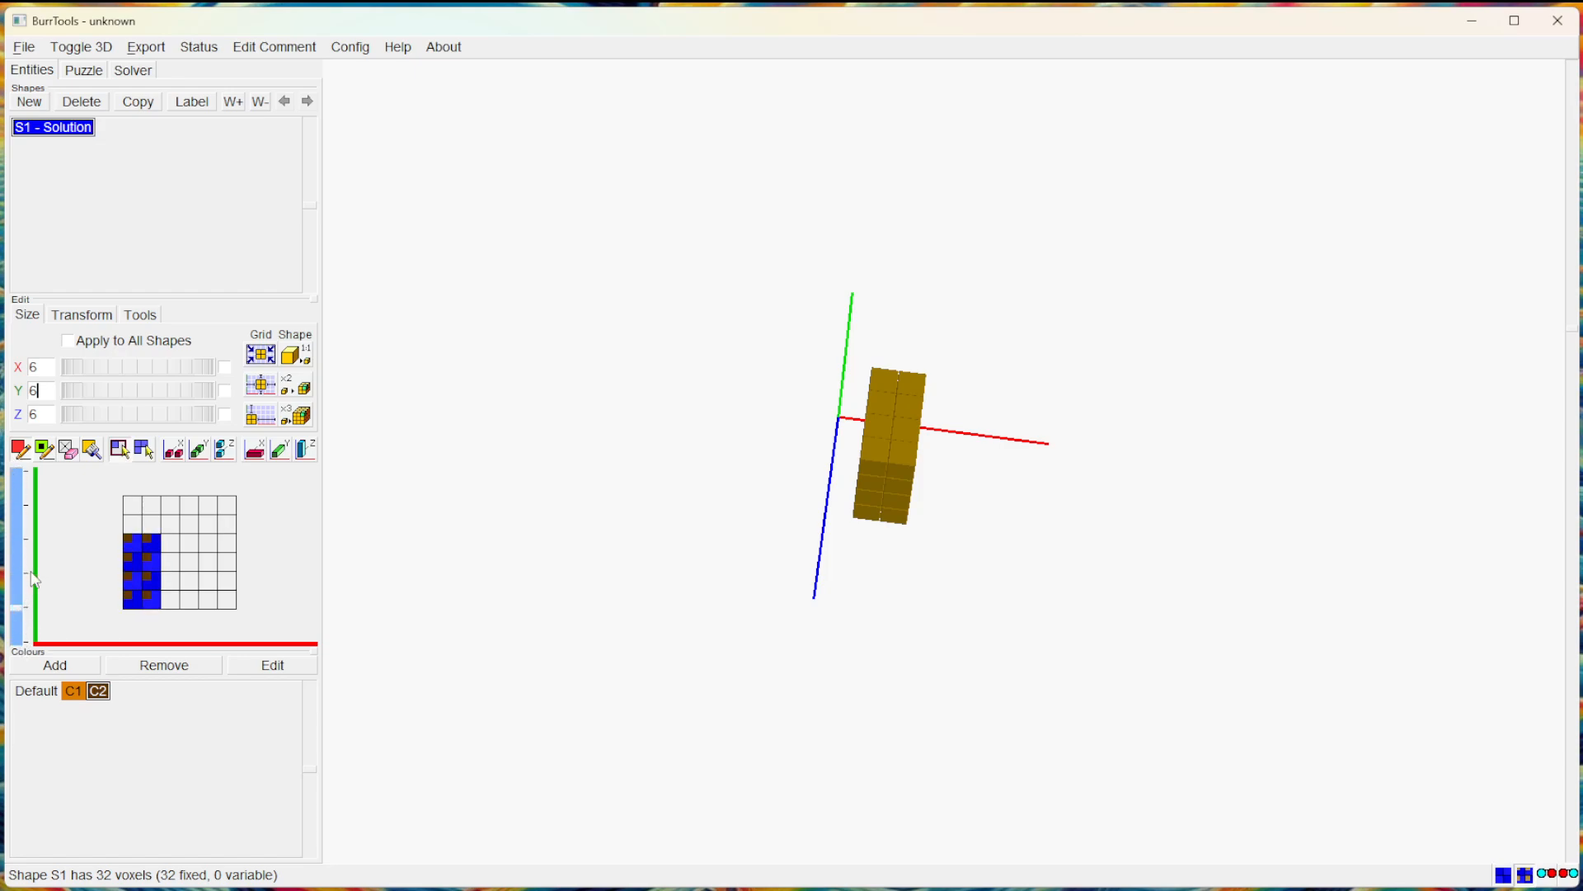
pyautogui.click(265, 390)
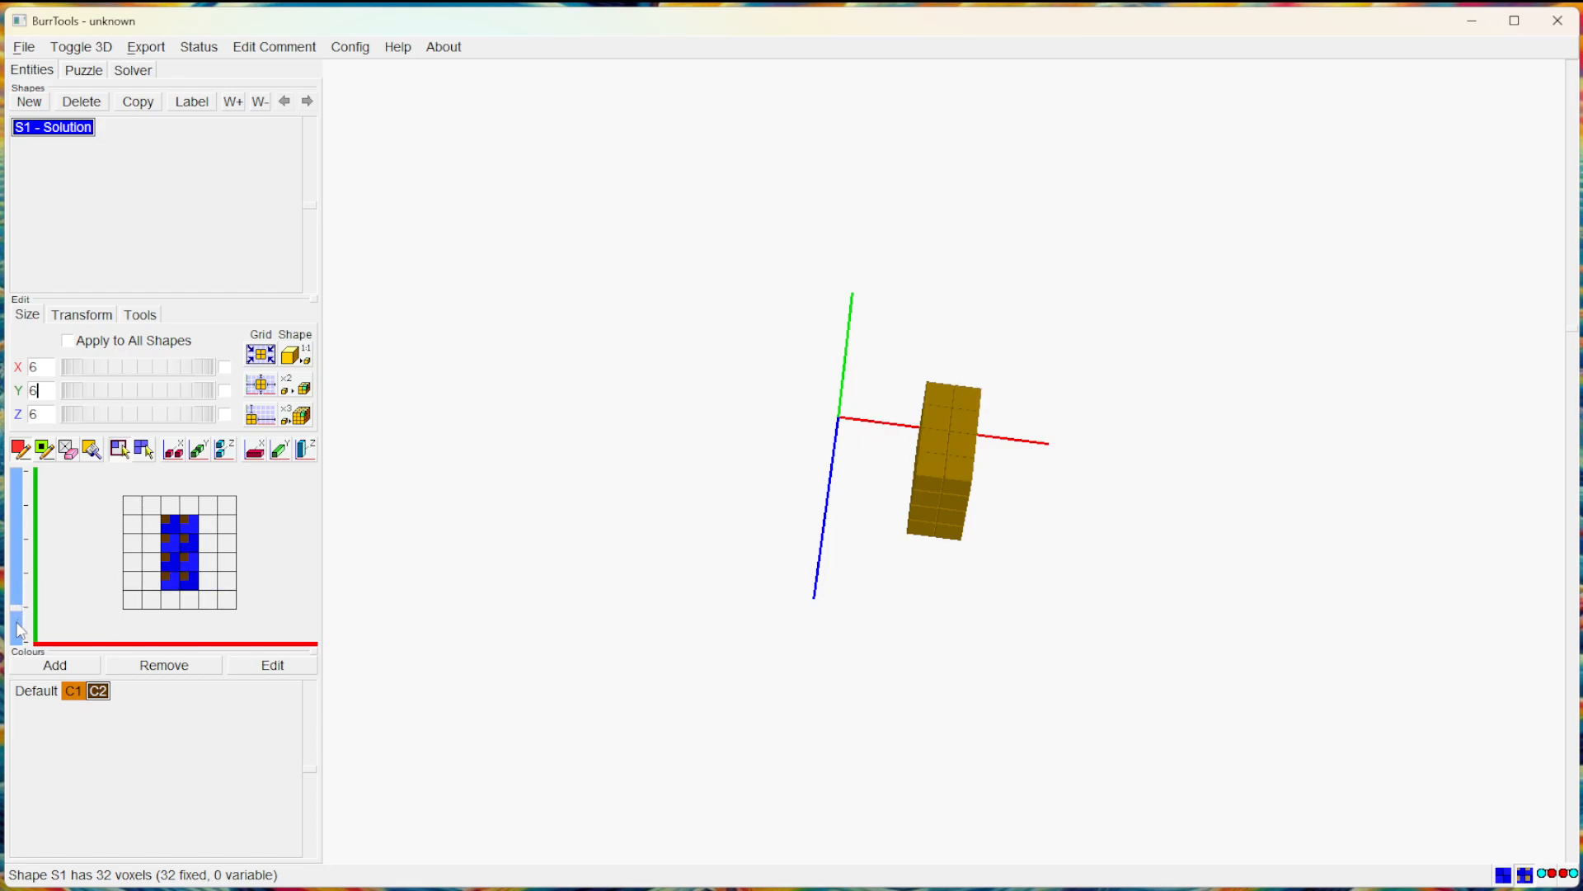
pyautogui.moveTo(17, 624); pyautogui.dragTo(20, 485)
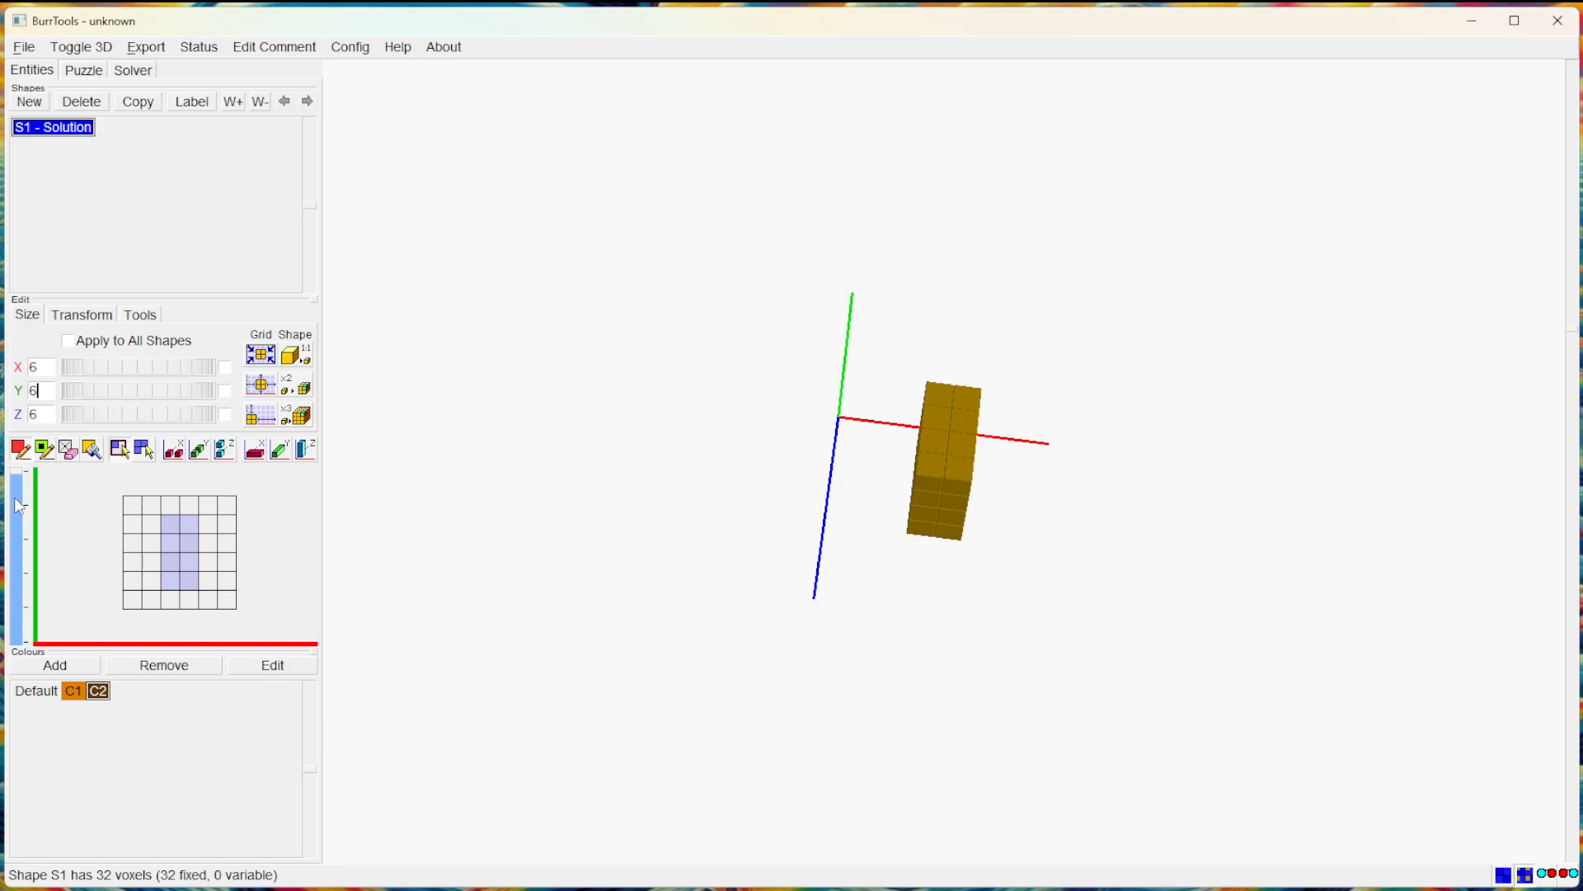
pyautogui.click(18, 513)
pyautogui.click(18, 541)
pyautogui.click(16, 573)
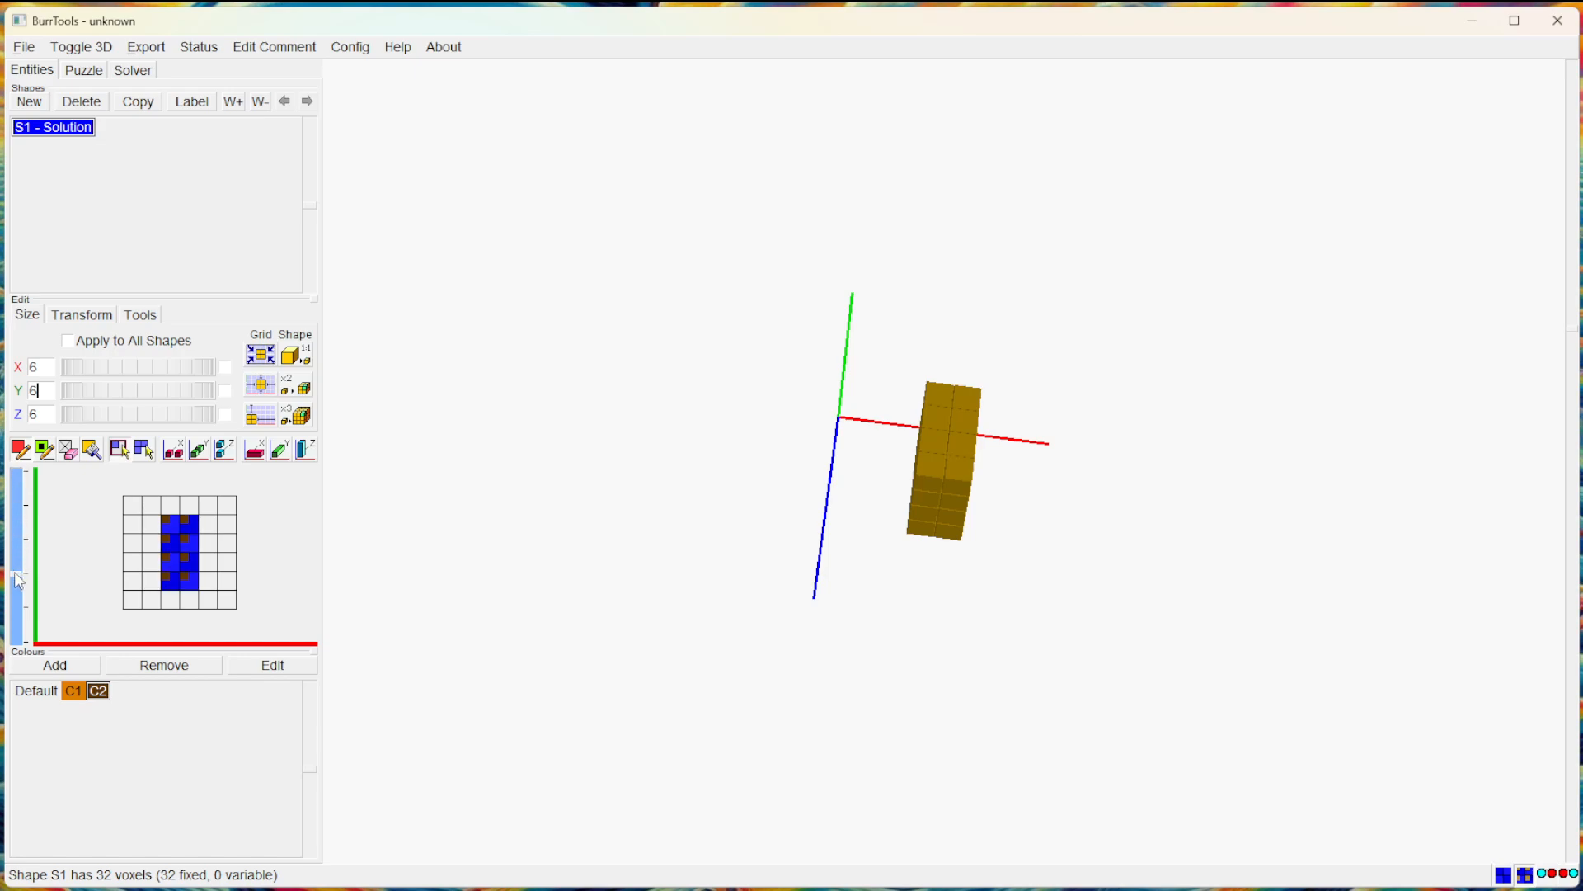
pyautogui.click(16, 606)
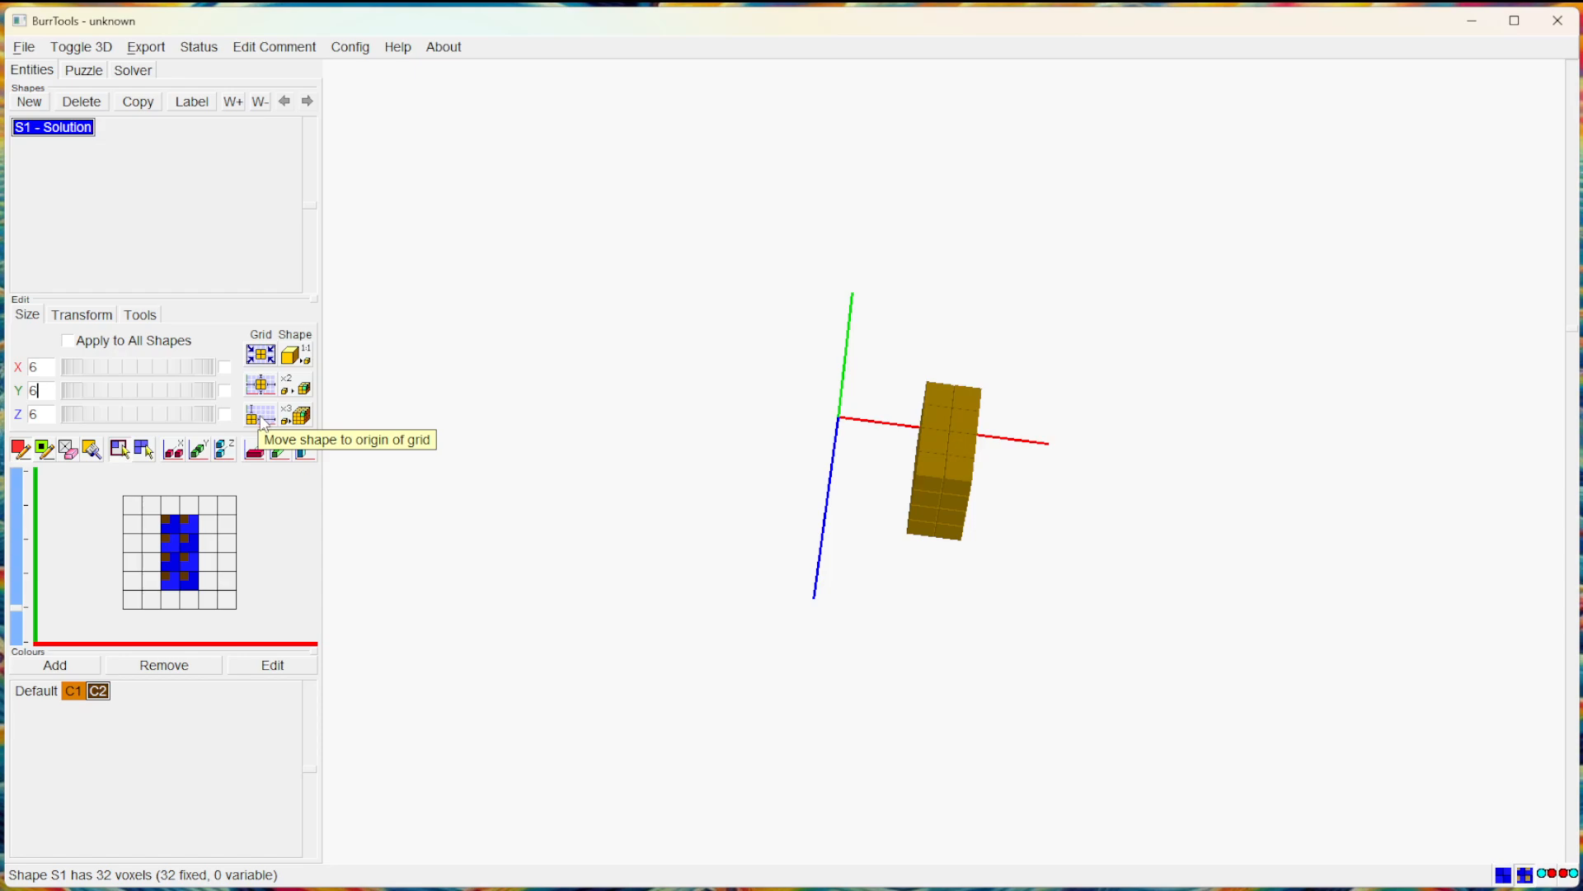
# Switch the block between the grid's origin and its centre, leaving it at the origin.
pyautogui.click(262, 417)
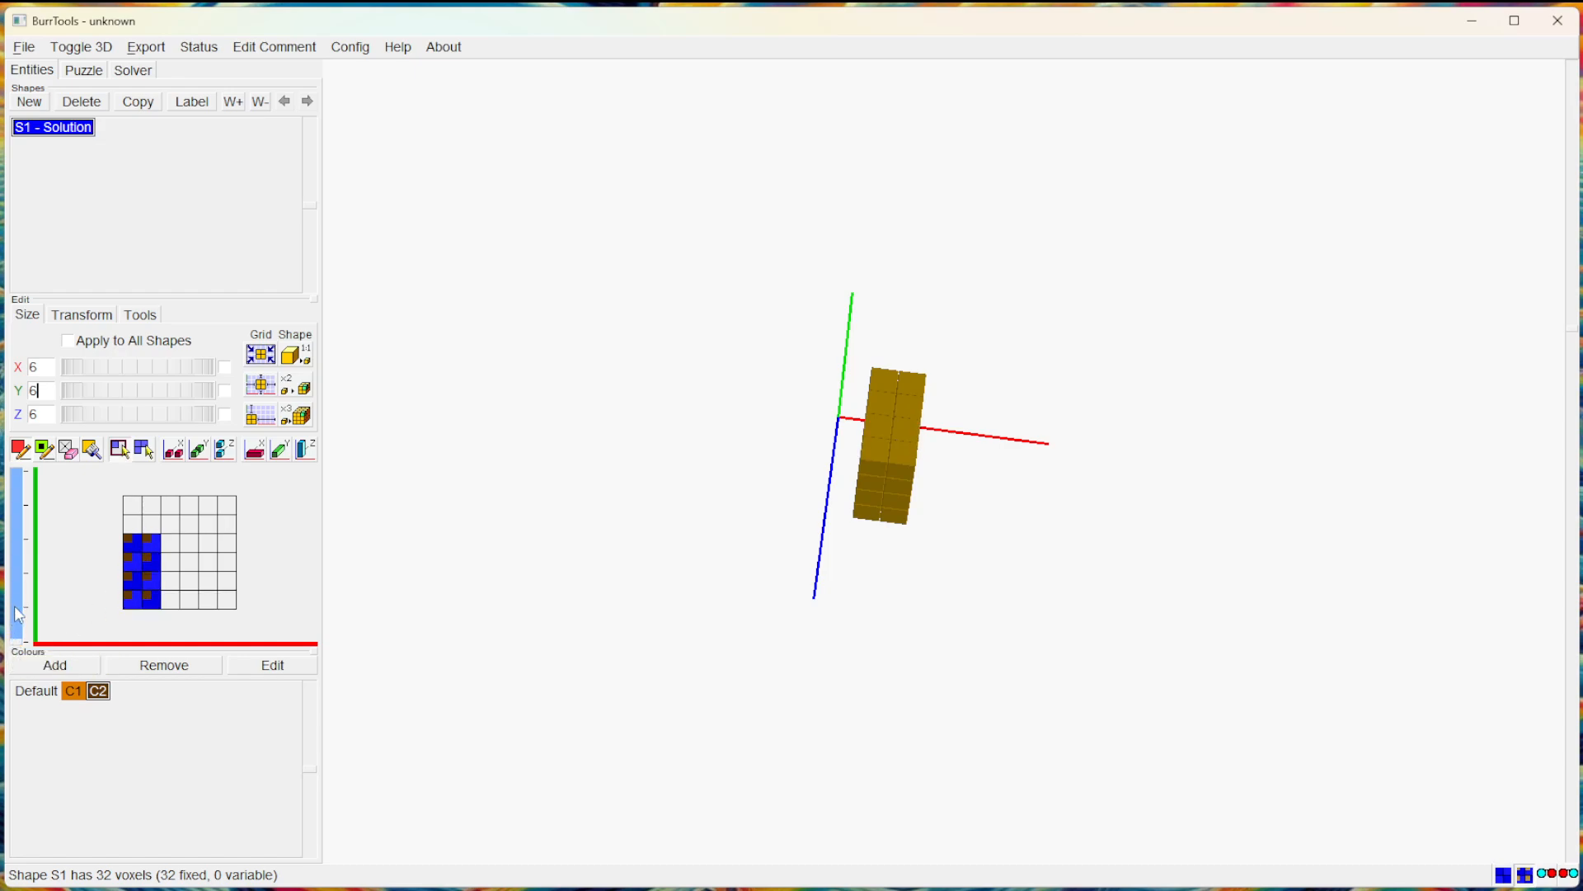
pyautogui.moveTo(18, 614); pyautogui.dragTo(21, 556)
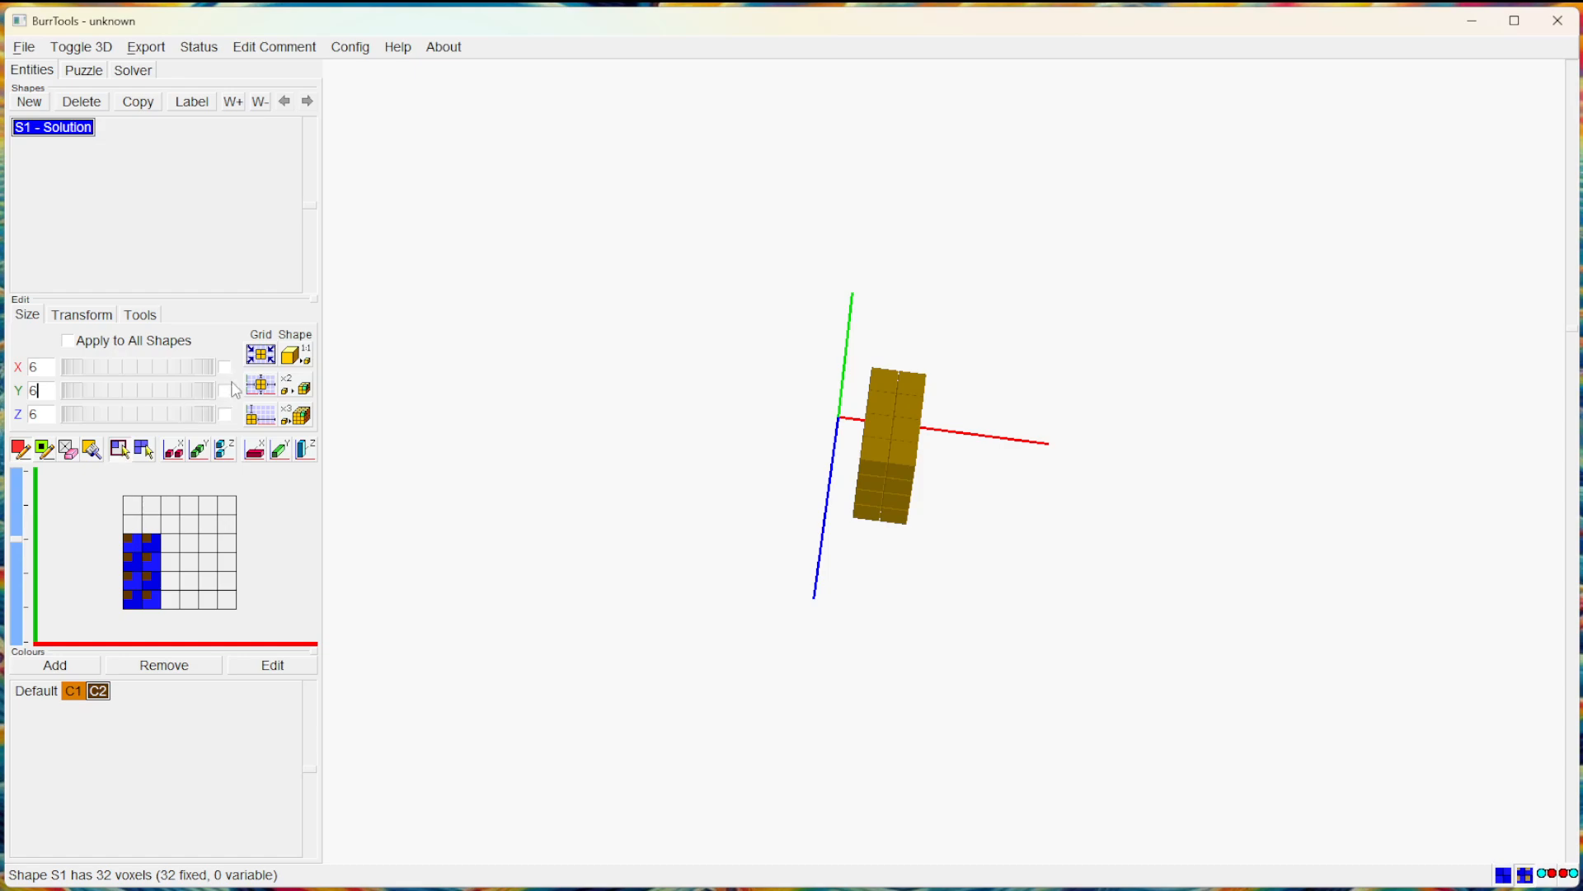
pyautogui.click(262, 387)
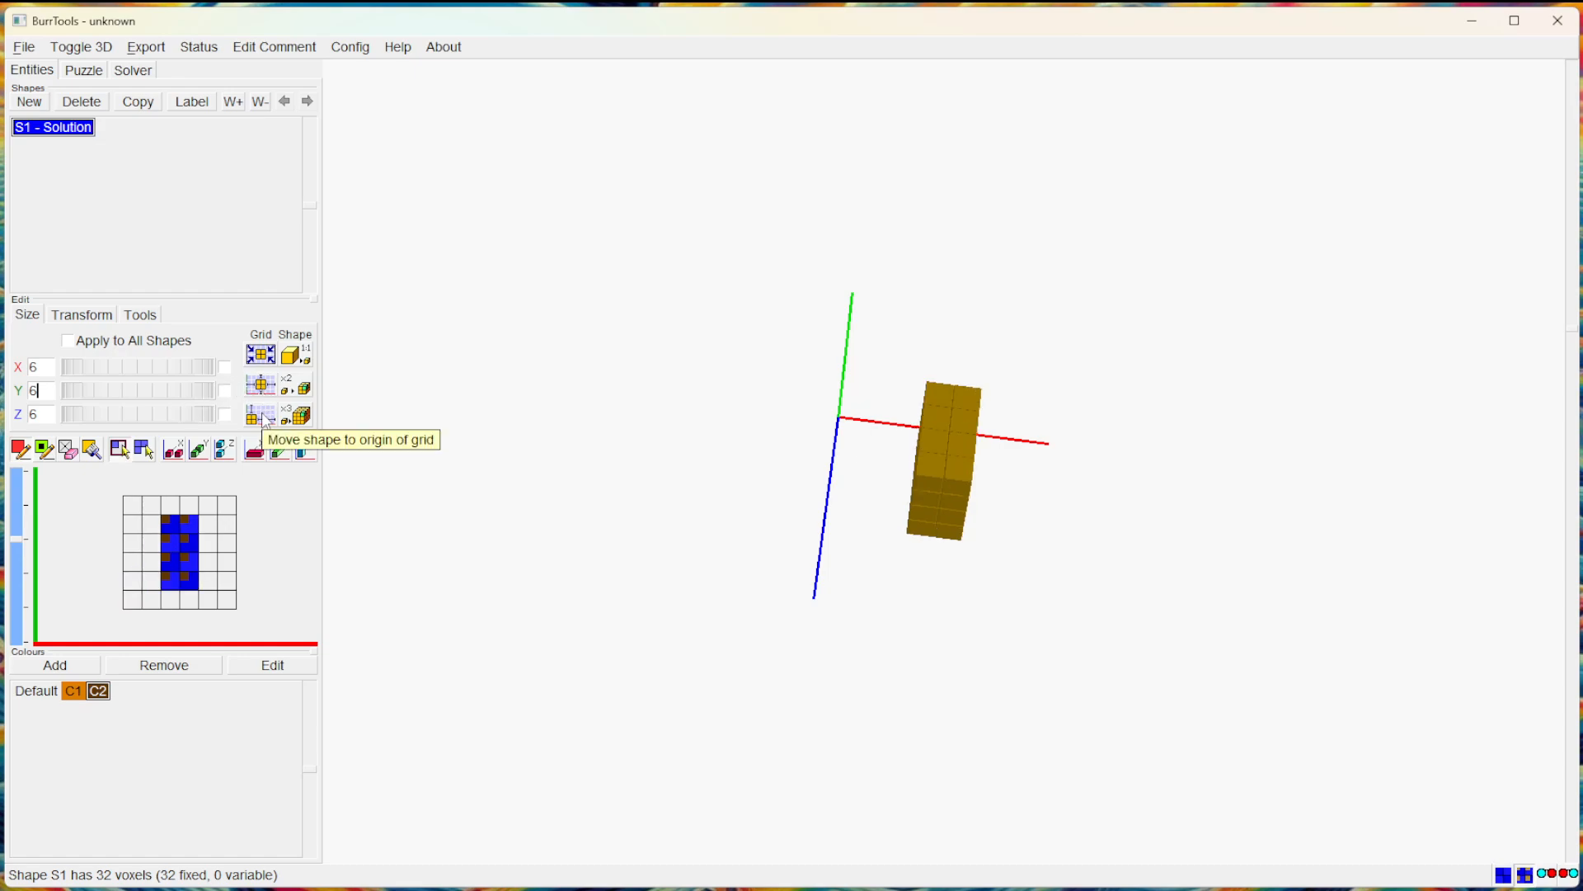
pyautogui.click(266, 421)
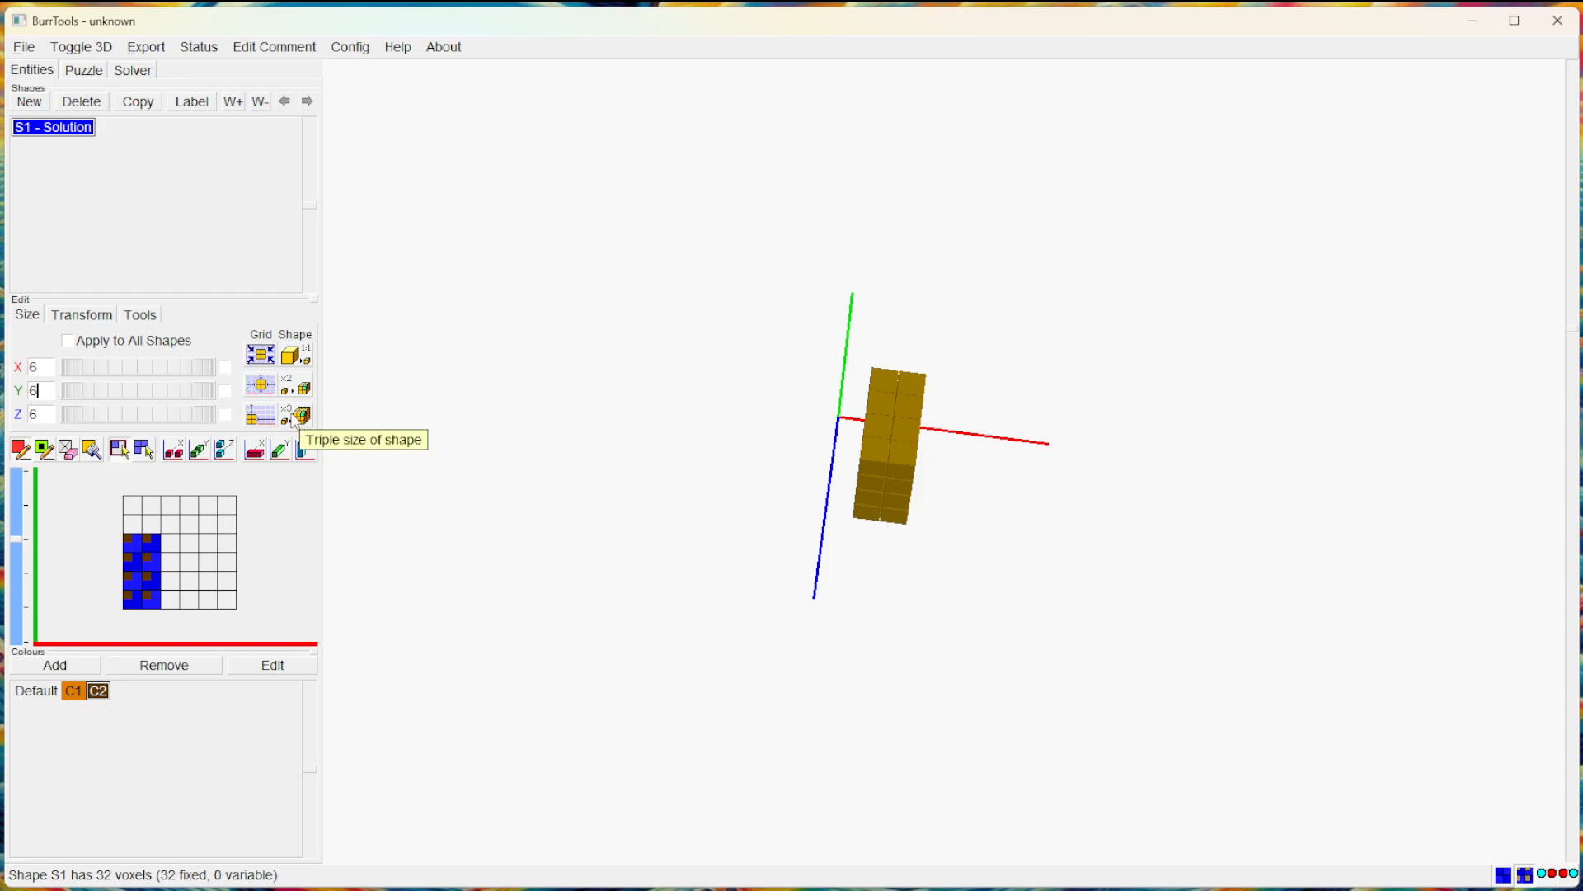
# Triple the shape's size and crop the grid to X 6, Y 6 and Z 6.
pyautogui.click(295, 418)
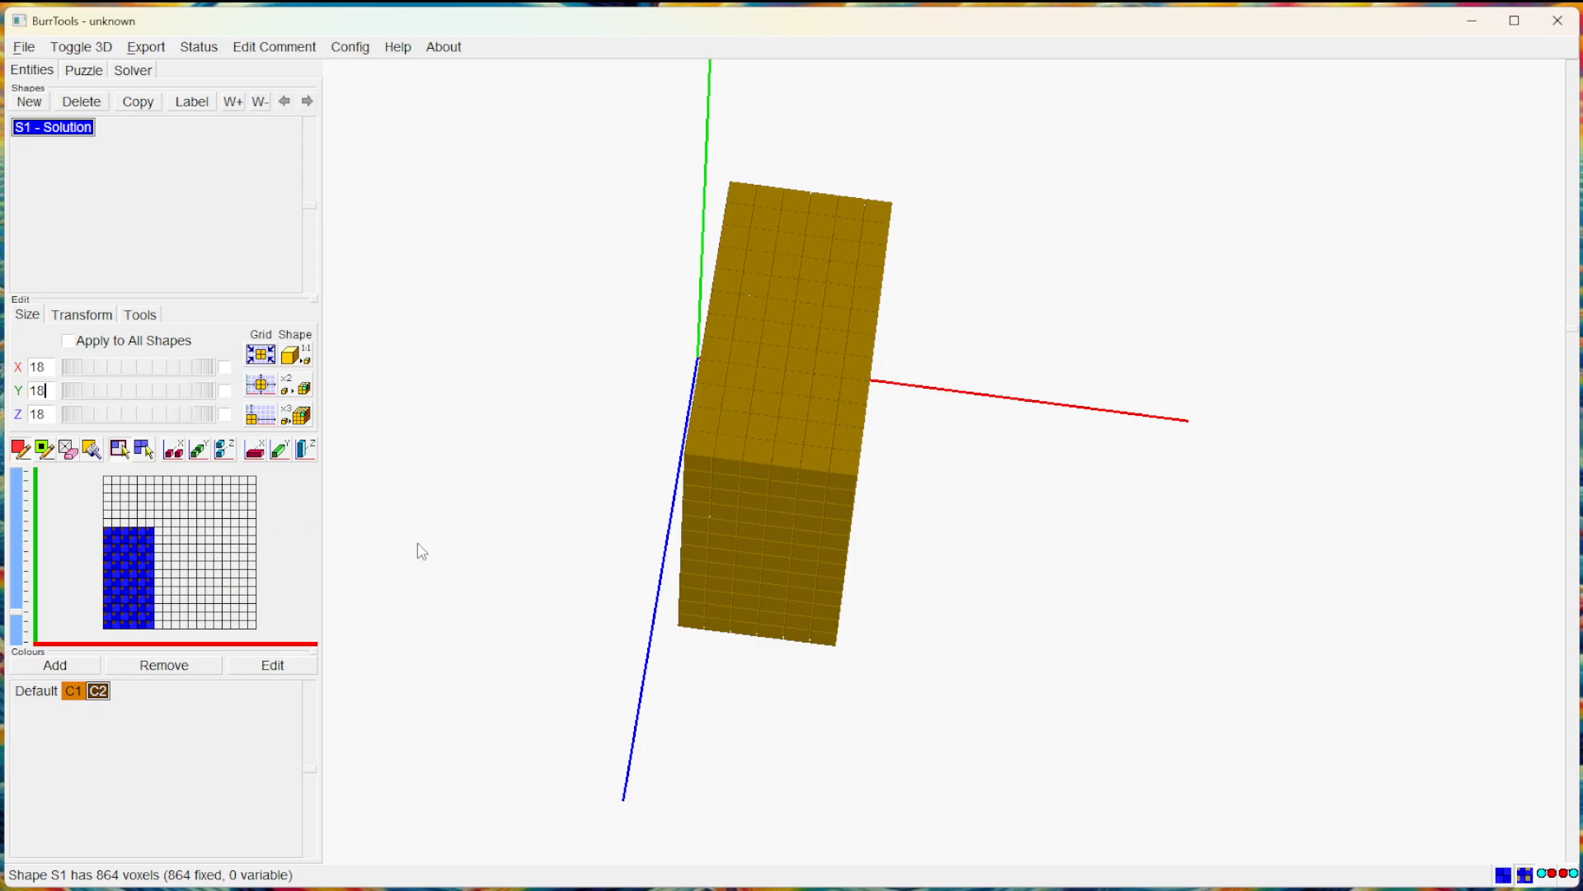
pyautogui.moveTo(486, 448); pyautogui.dragTo(569, 454)
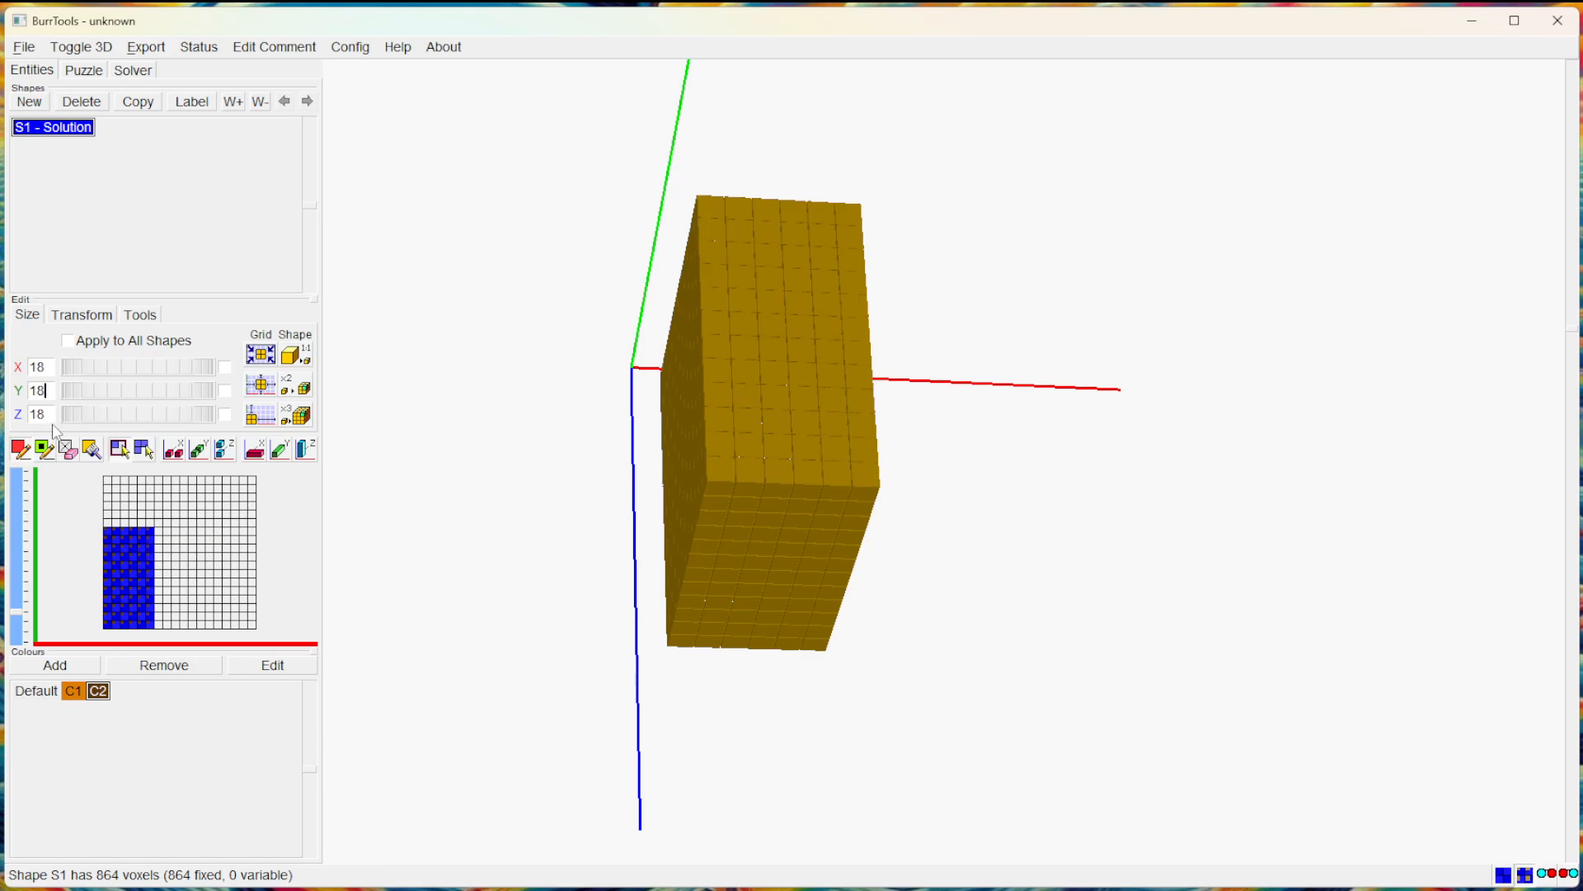
pyautogui.moveTo(50, 364); pyautogui.dragTo(3, 376)
pyautogui.write('6')
pyautogui.press('Tab')
pyautogui.press('Tab')
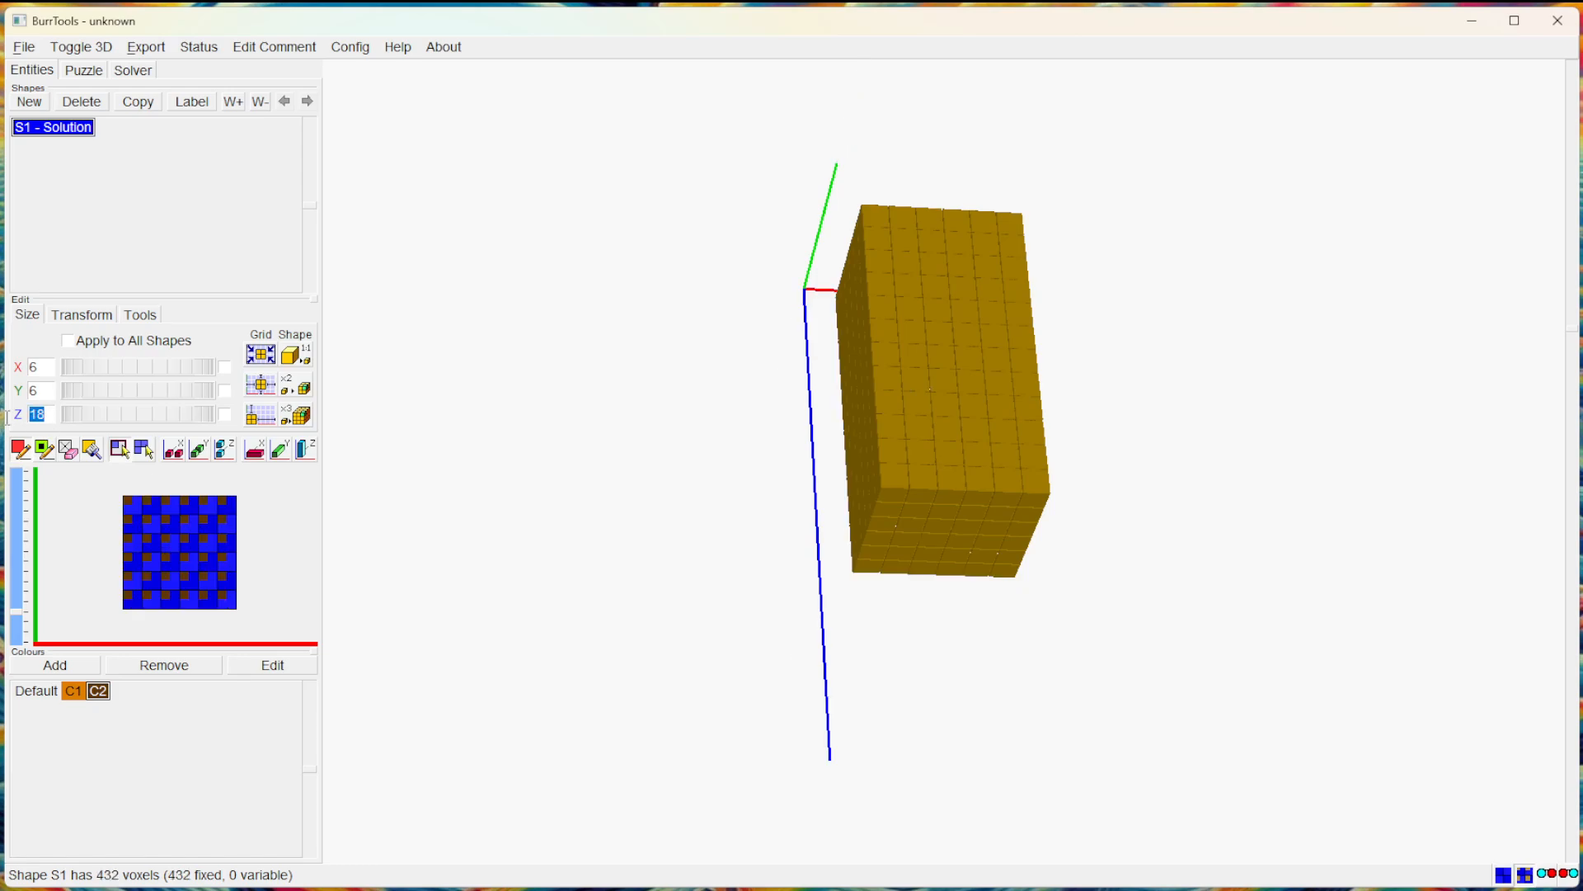
pyautogui.click(43, 392)
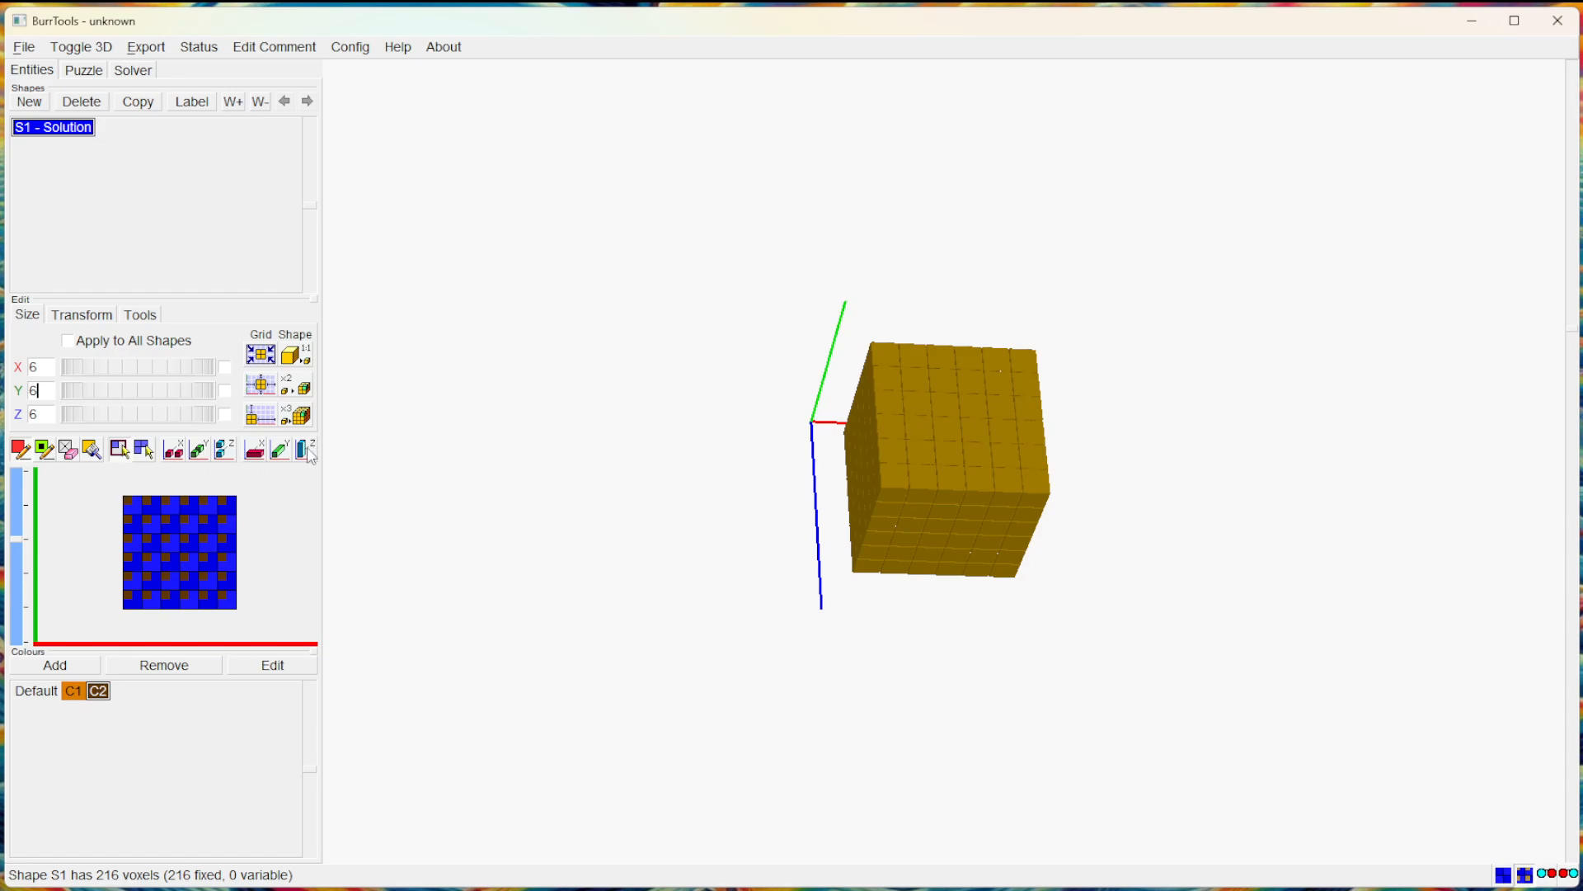
# Erase the entire 6 × 6 cube through all of its Z layers.
pyautogui.click(310, 455)
pyautogui.moveTo(132, 503); pyautogui.dragTo(230, 606, button='right')
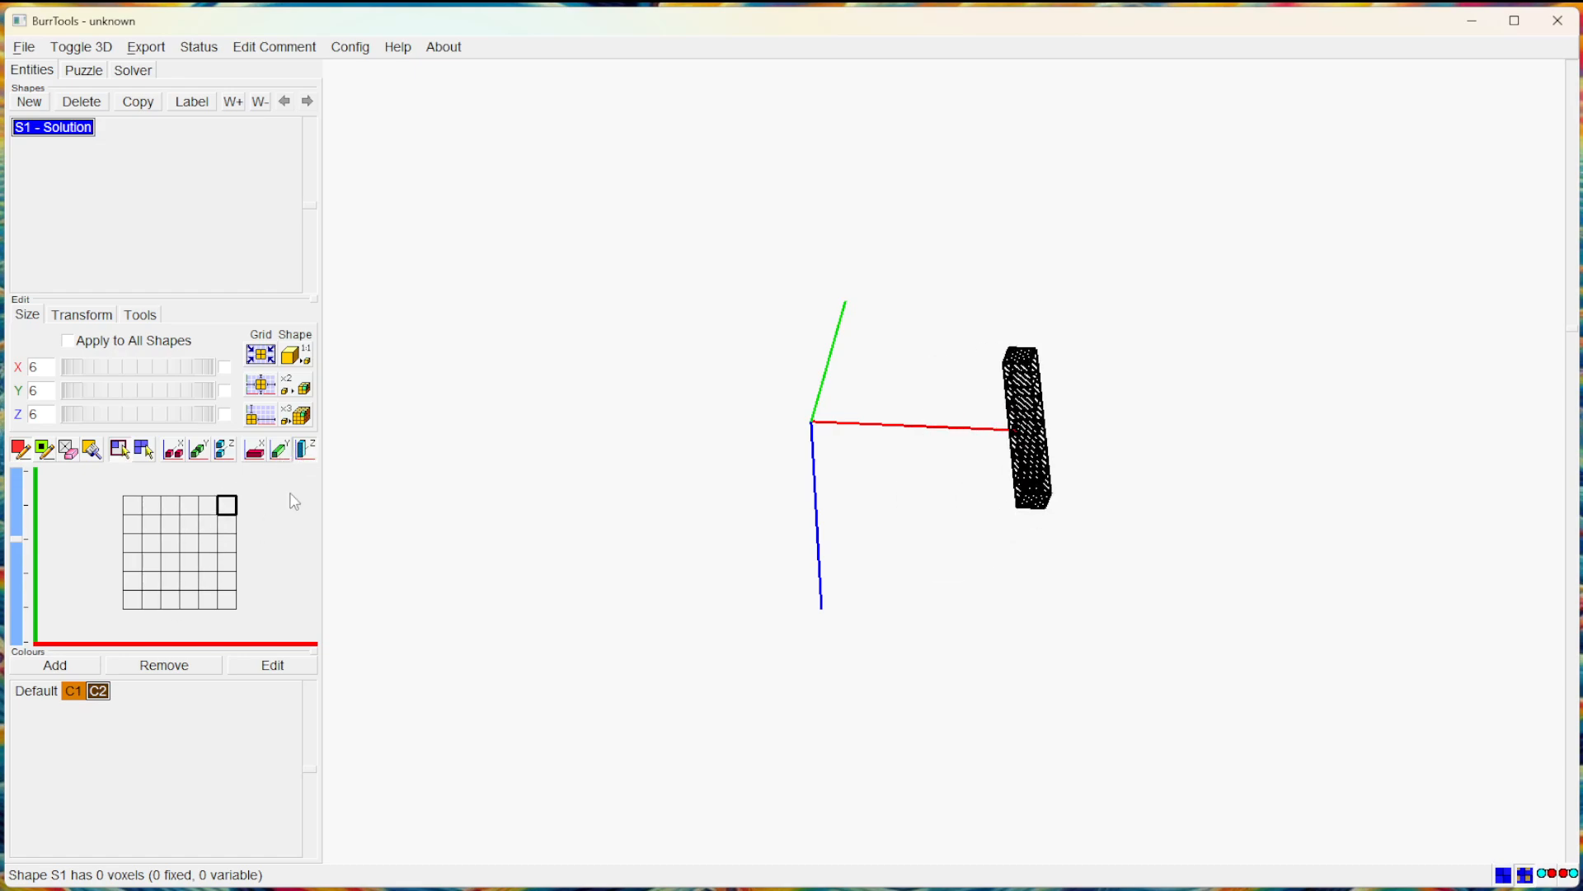
pyautogui.click(306, 450)
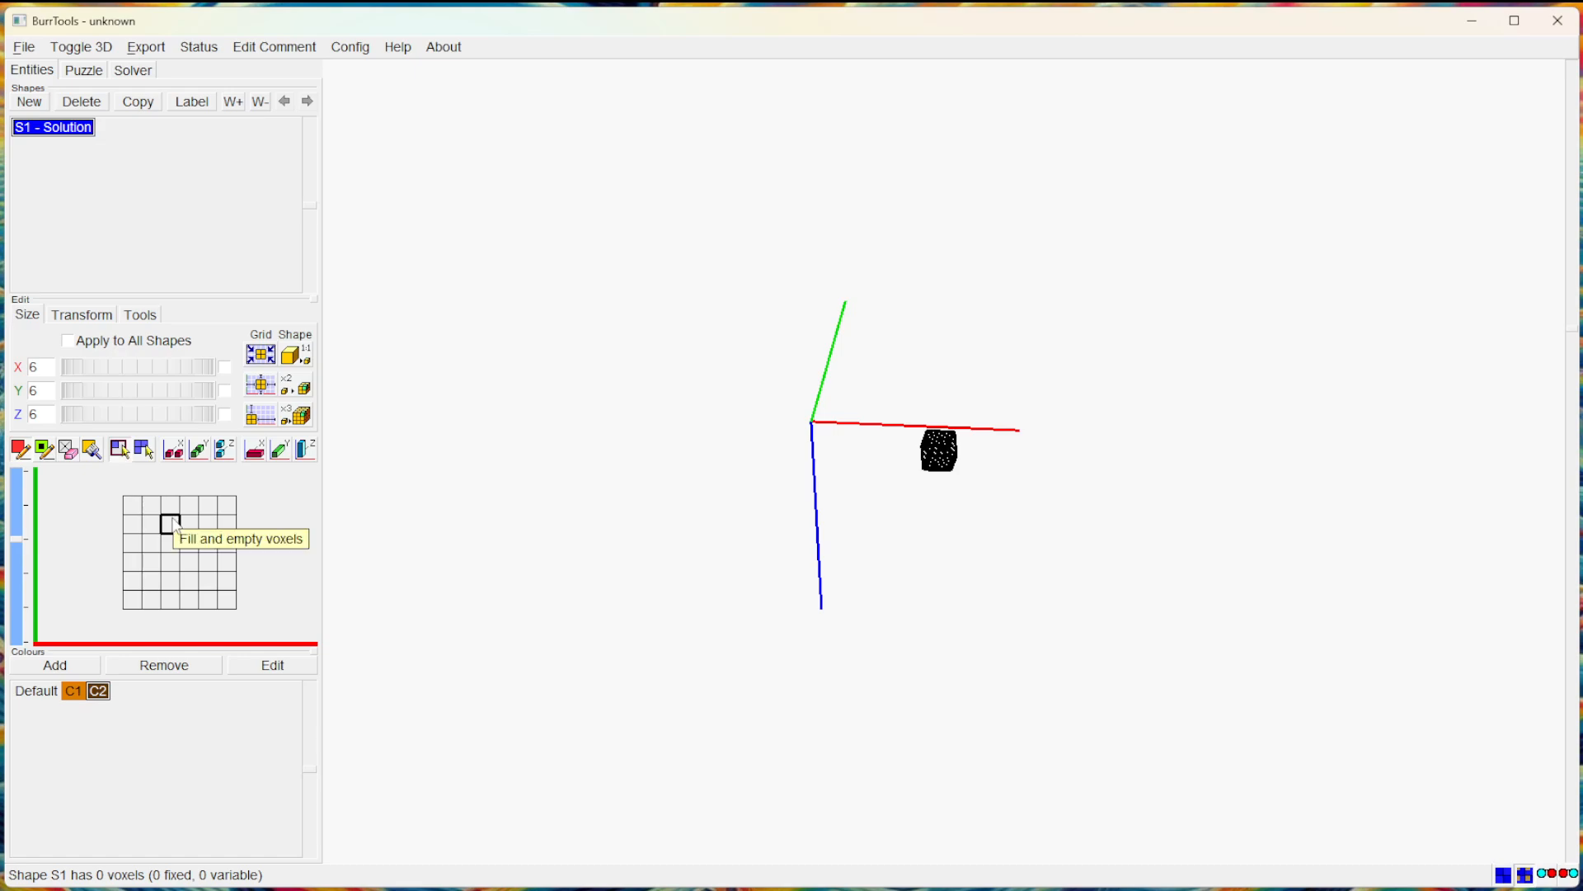
# Draw a 2 × 6 bar in the middle columns, with two-voxel-wide ends and a two-voxel block at mid-length on the Z layer below.
pyautogui.moveTo(171, 505); pyautogui.dragTo(199, 604)
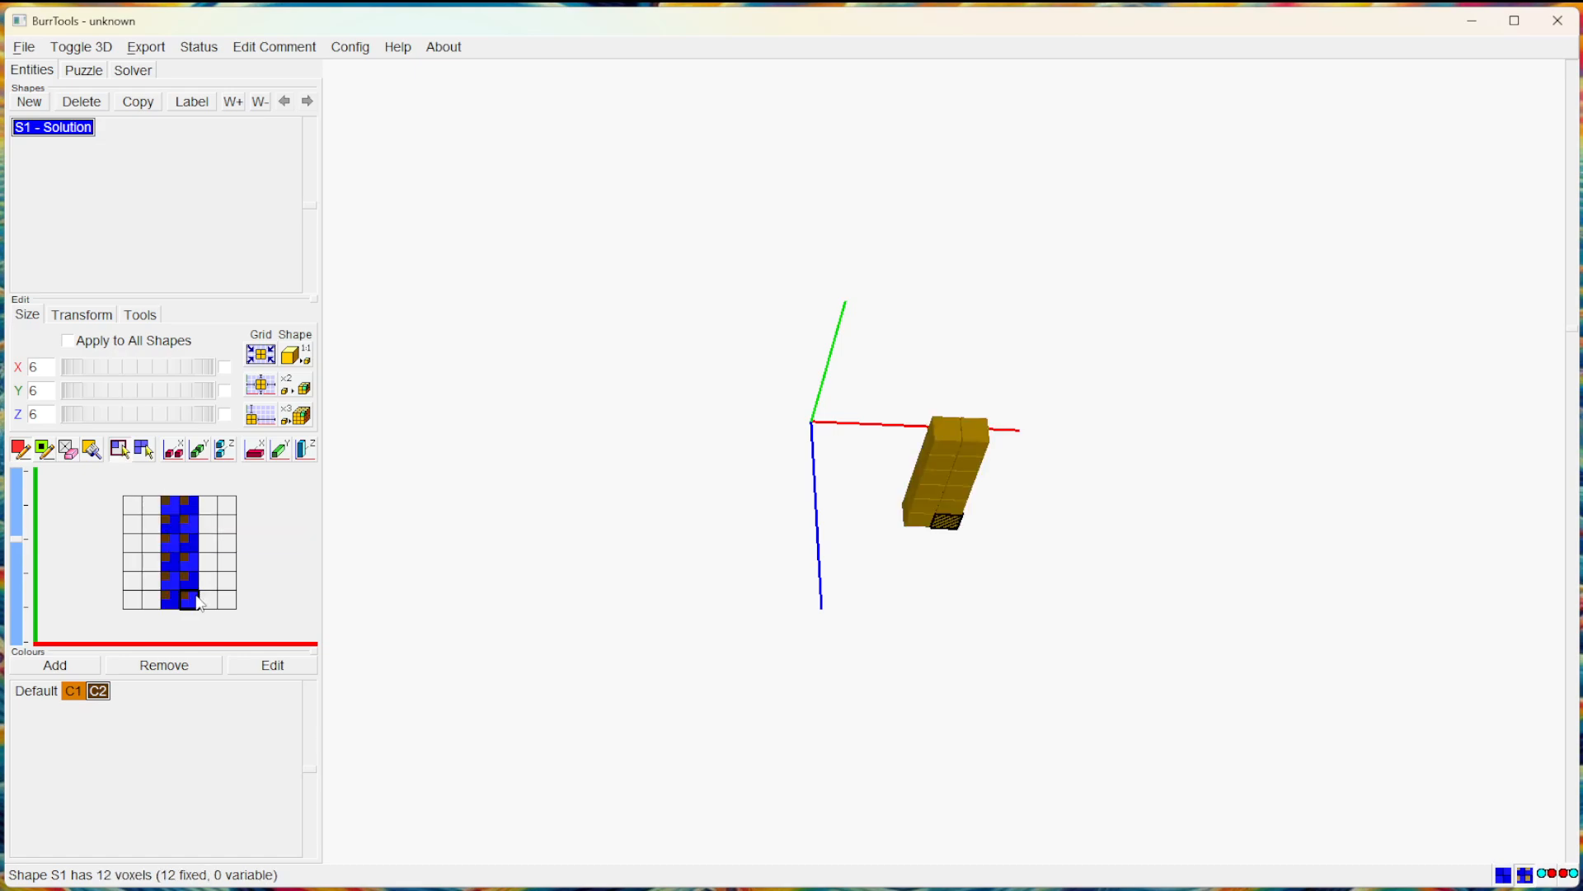
pyautogui.click(30, 577)
pyautogui.click(170, 505)
pyautogui.click(189, 505)
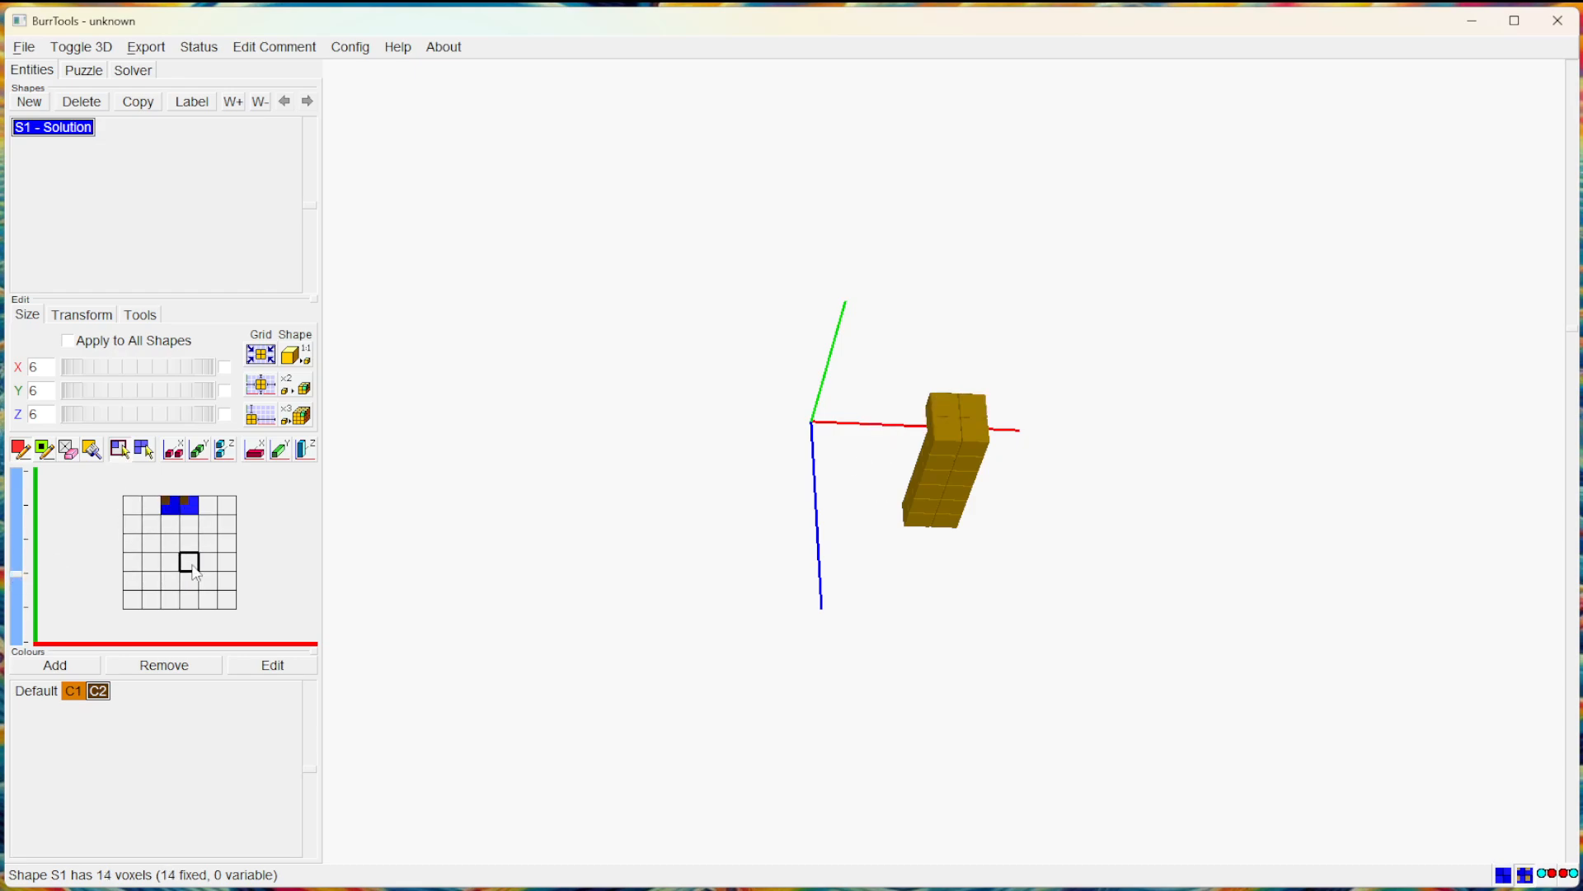
pyautogui.click(169, 599)
pyautogui.click(189, 600)
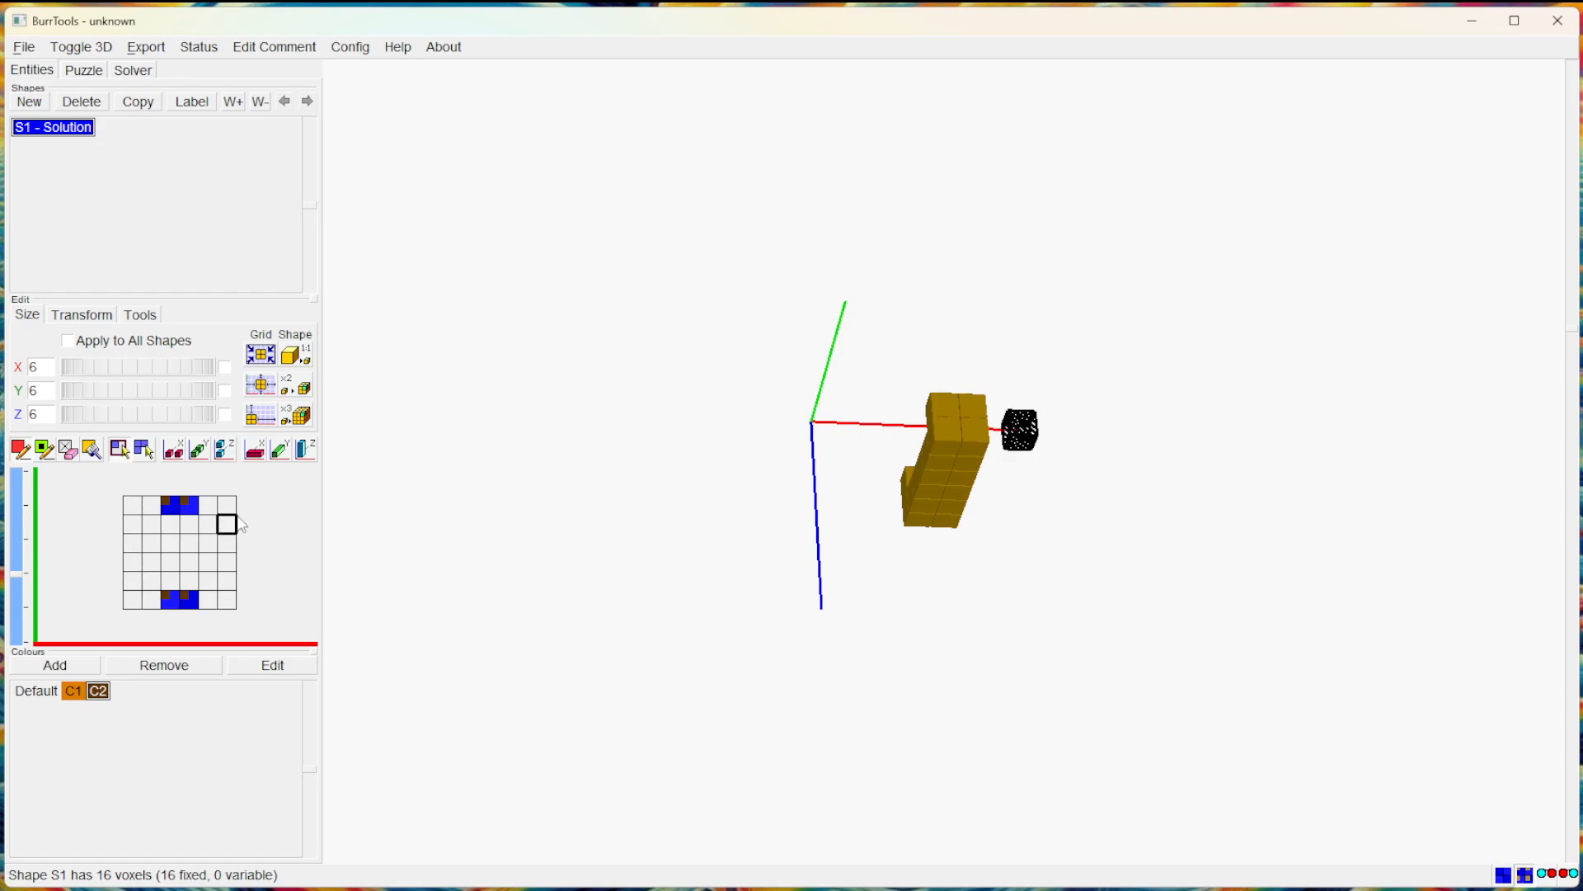
pyautogui.moveTo(949, 330); pyautogui.dragTo(1088, 610)
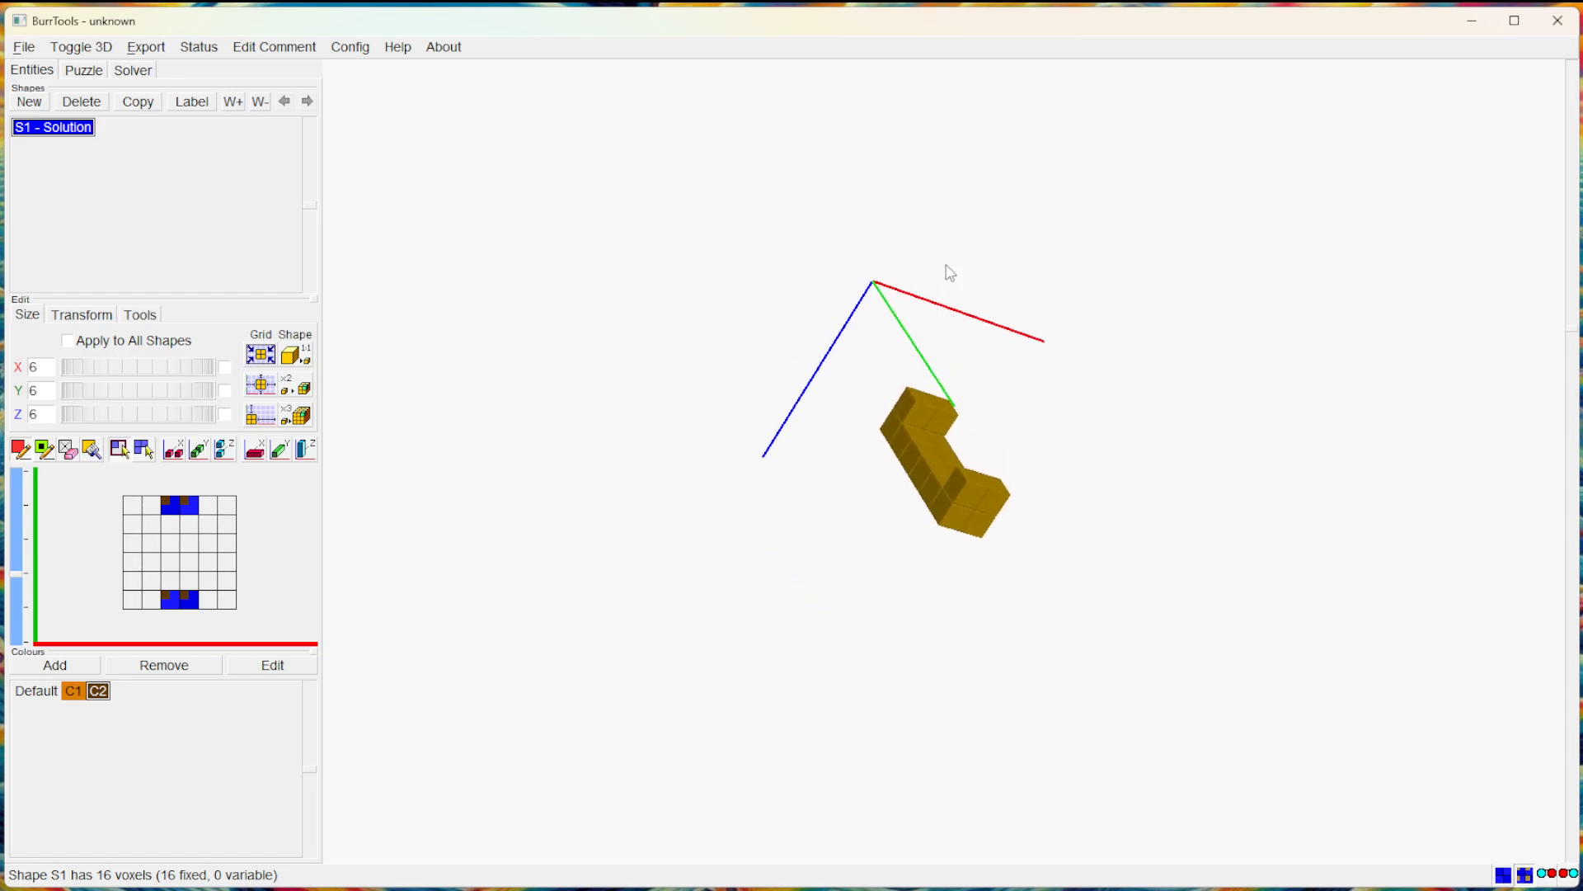
pyautogui.moveTo(950, 273); pyautogui.dragTo(995, 261)
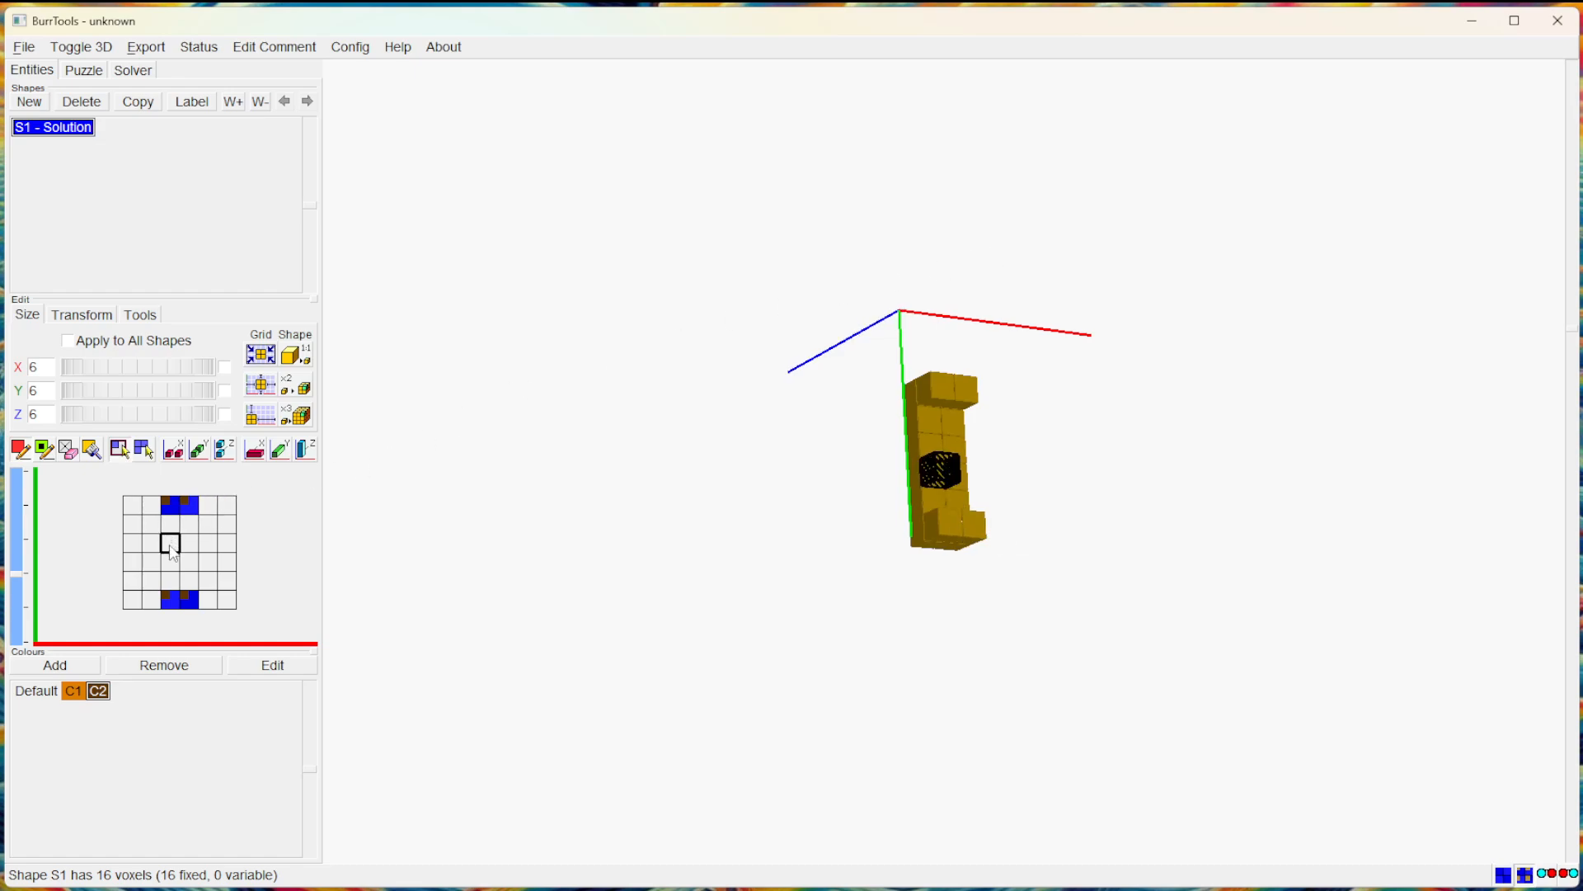
pyautogui.click(170, 545)
pyautogui.click(171, 562)
# Triple the shape's size and erase the central 3 × 2 voxels of the middle block on its first Z layer.
pyautogui.moveTo(1104, 299); pyautogui.dragTo(759, 333)
pyautogui.click(294, 419)
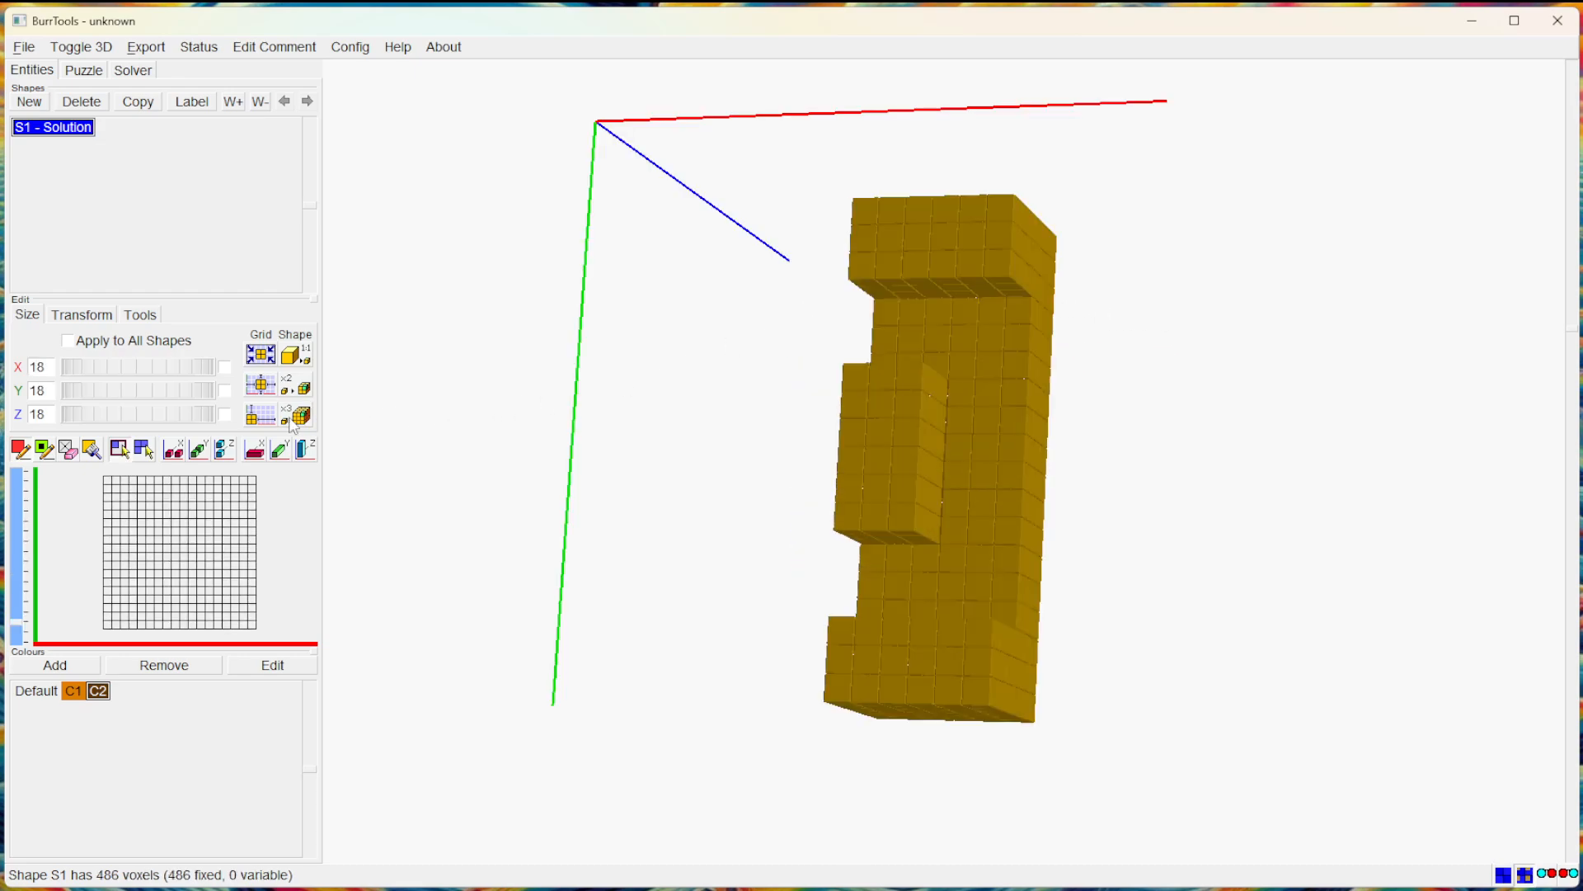
pyautogui.click(20, 564)
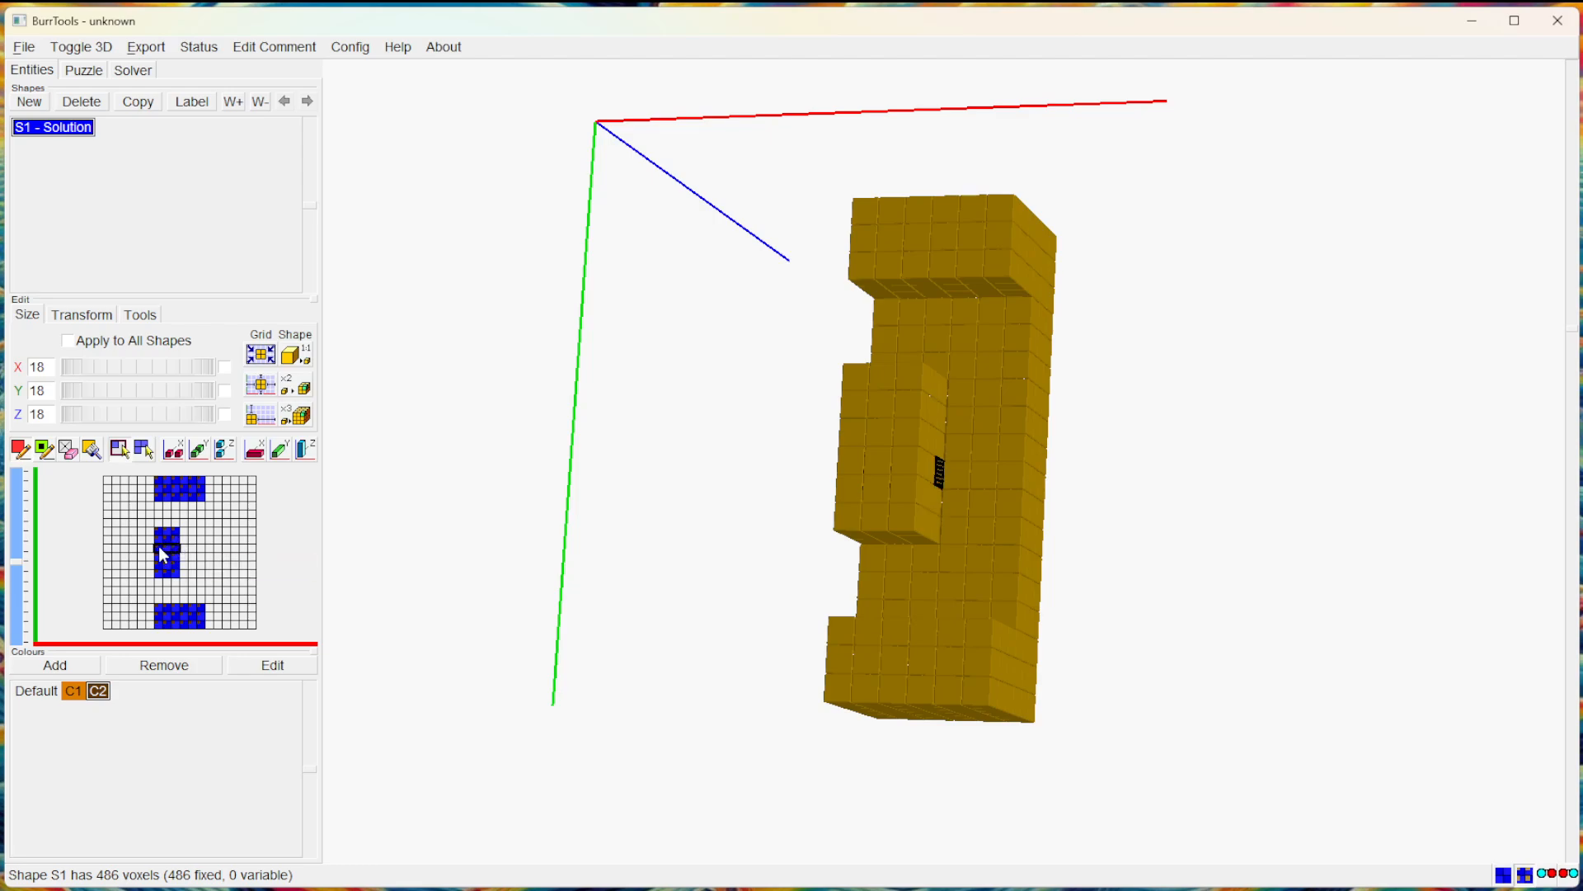
pyautogui.moveTo(162, 550); pyautogui.dragTo(169, 559)
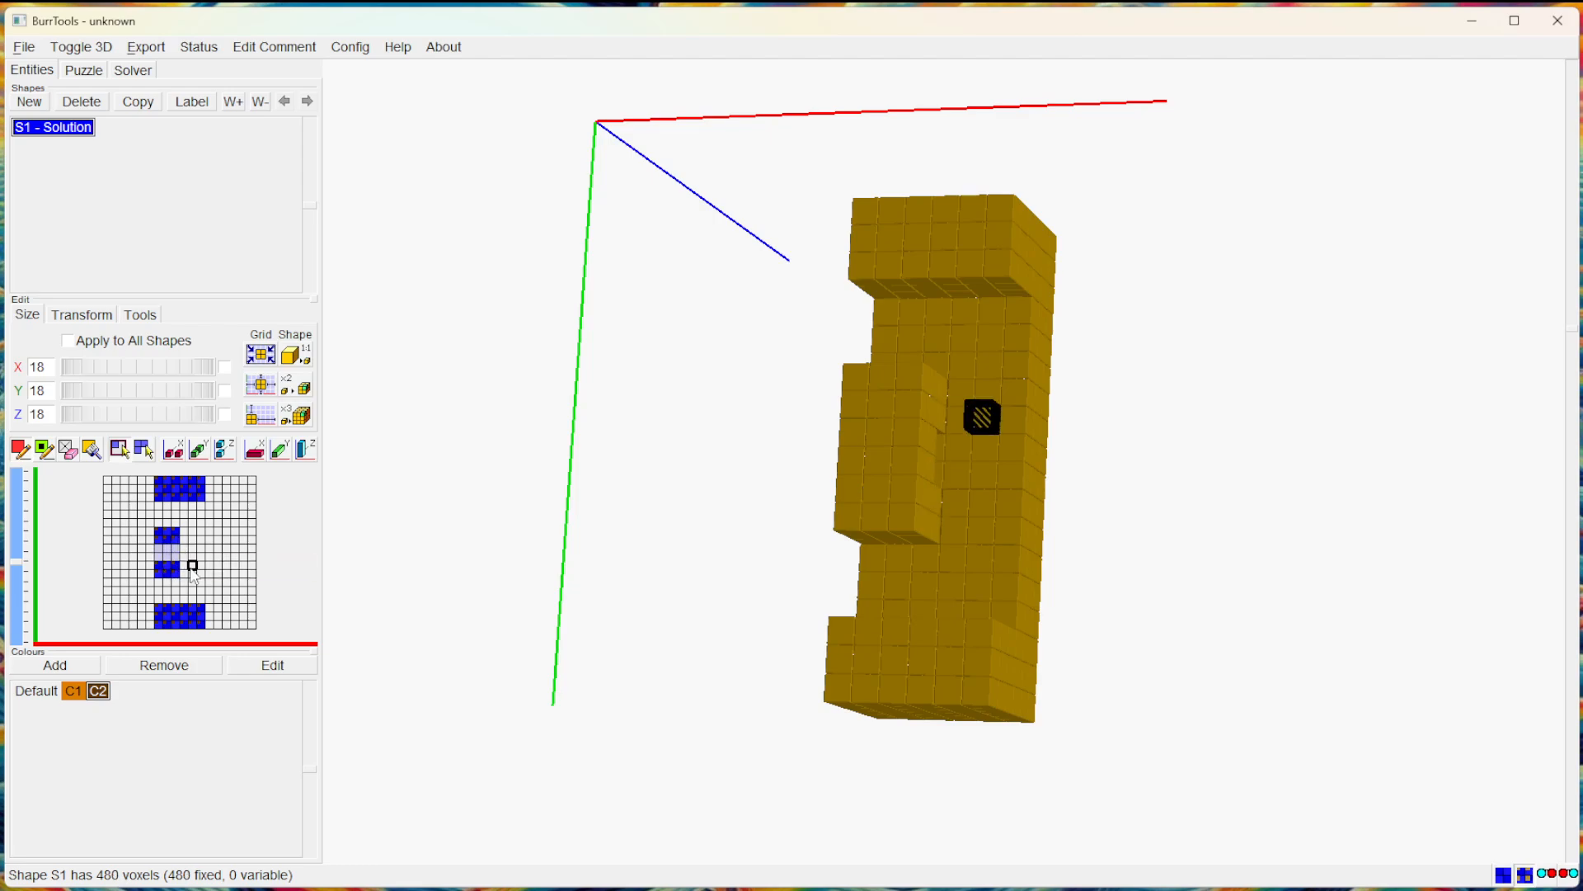
pyautogui.click(21, 551)
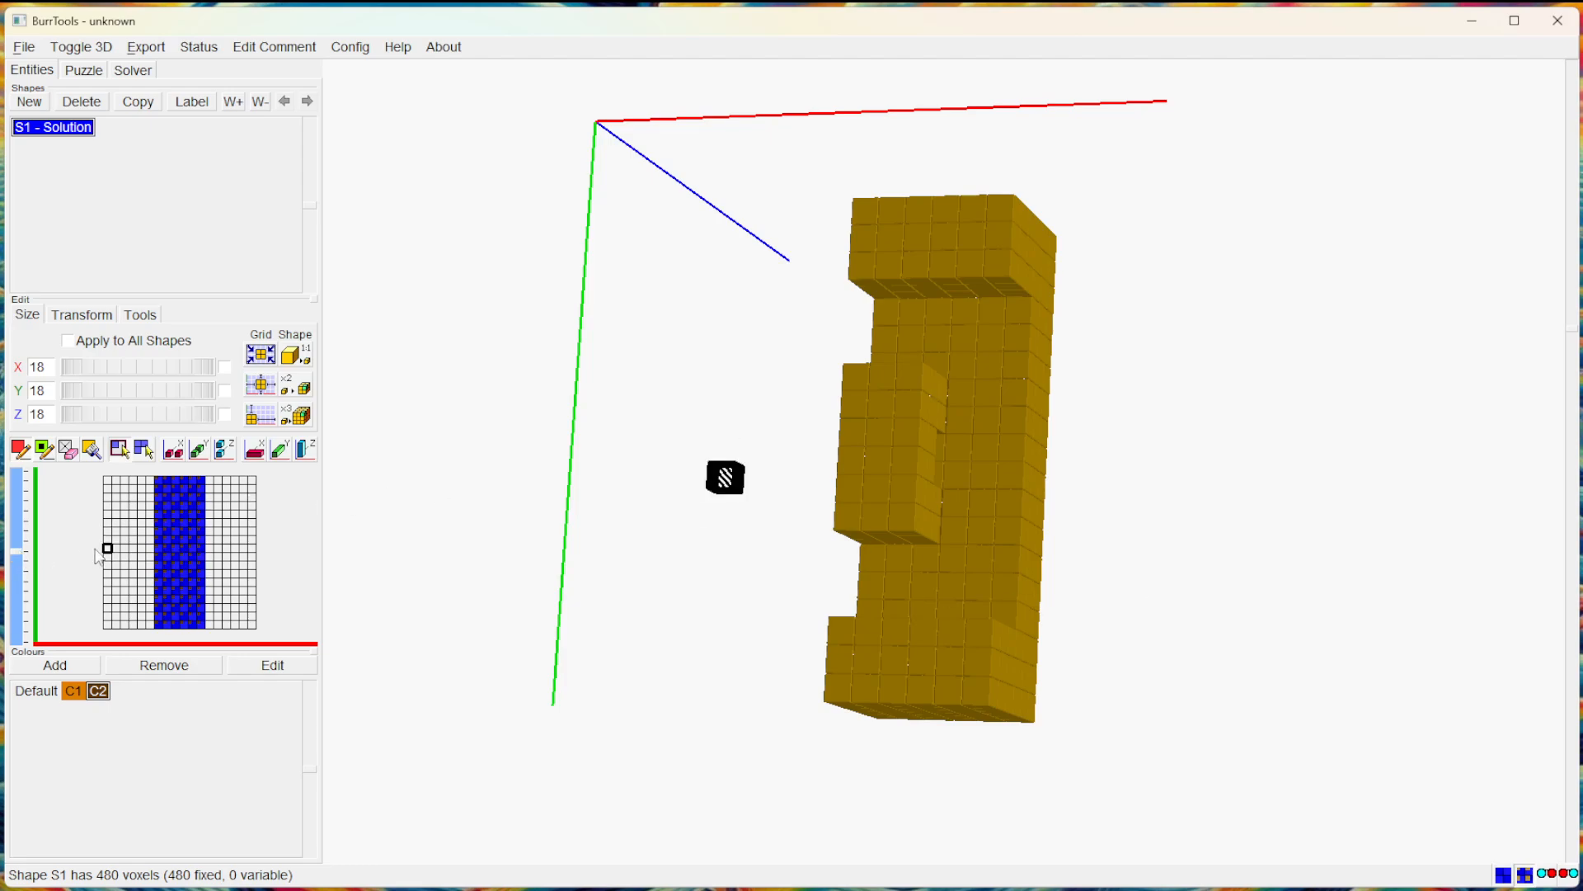
pyautogui.click(194, 541)
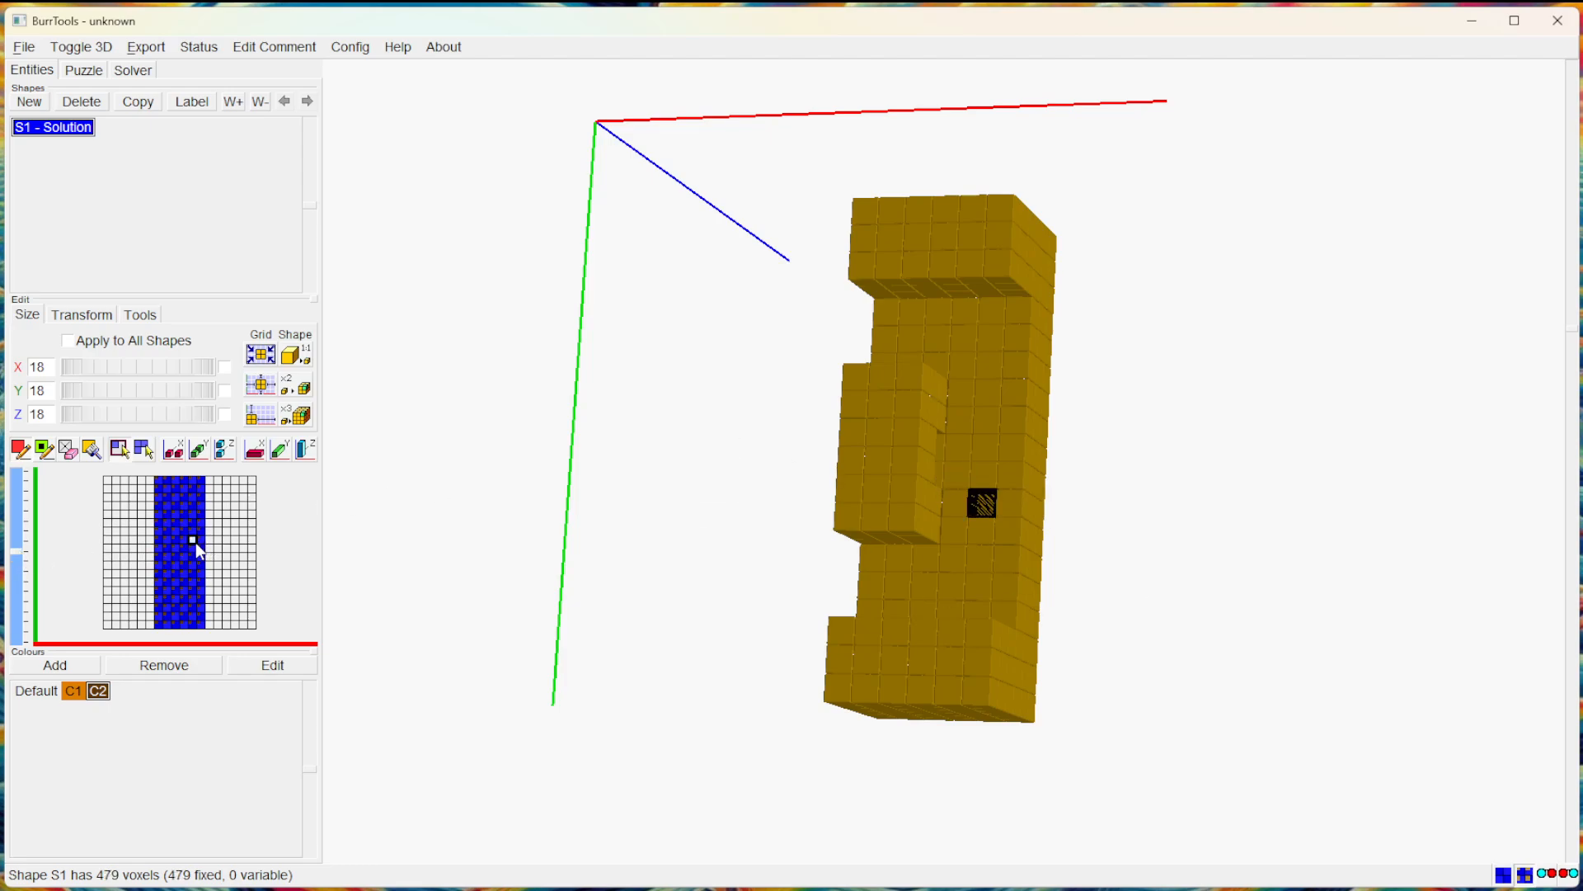
pyautogui.click(192, 541)
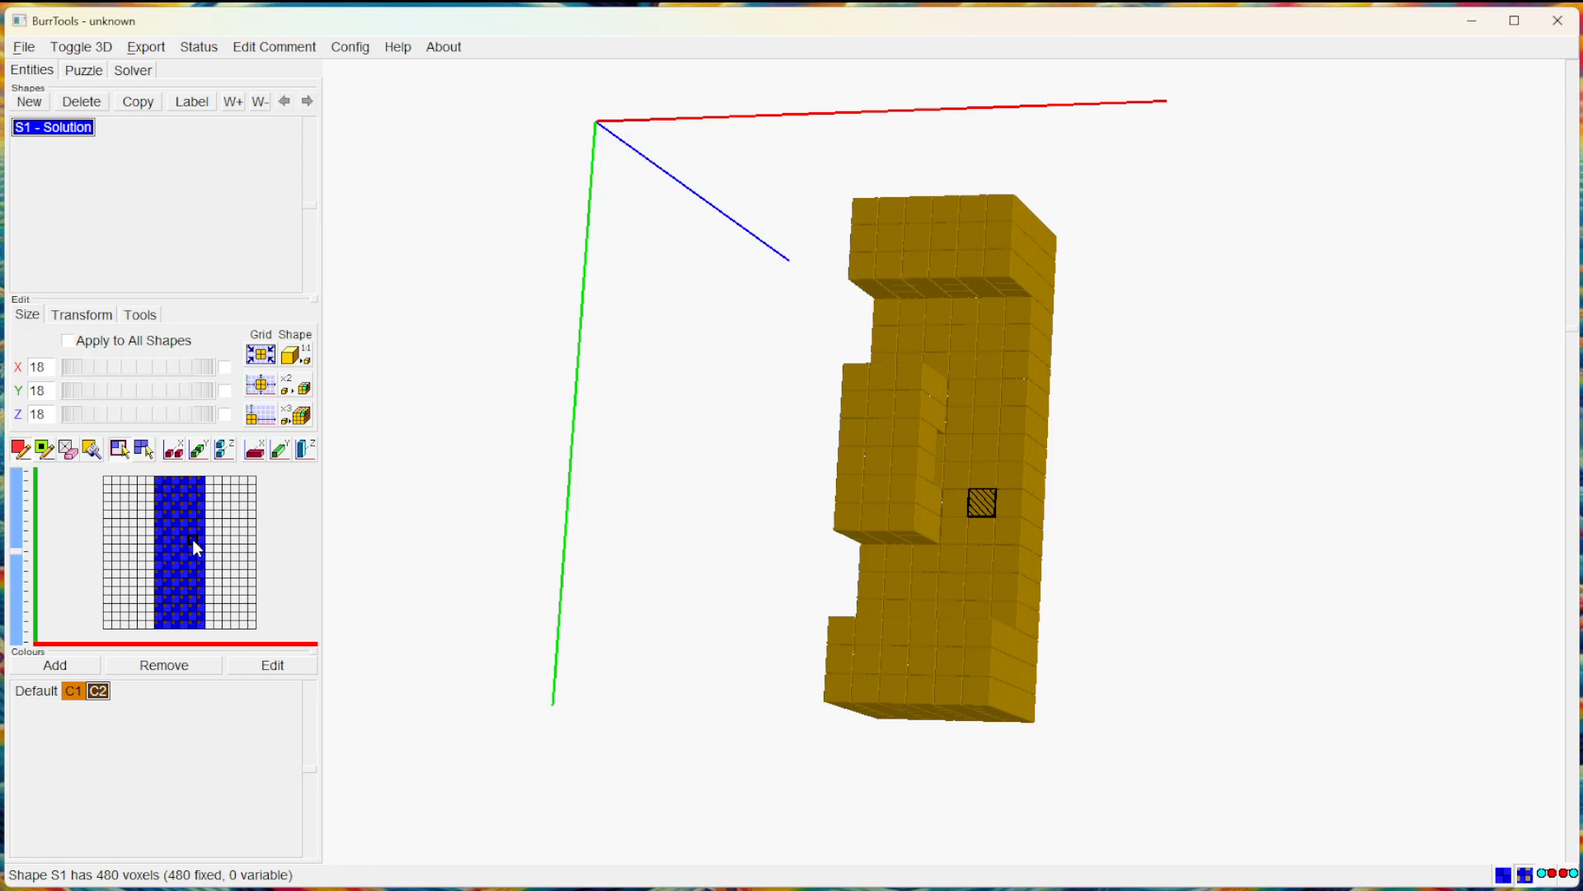
pyautogui.click(21, 551)
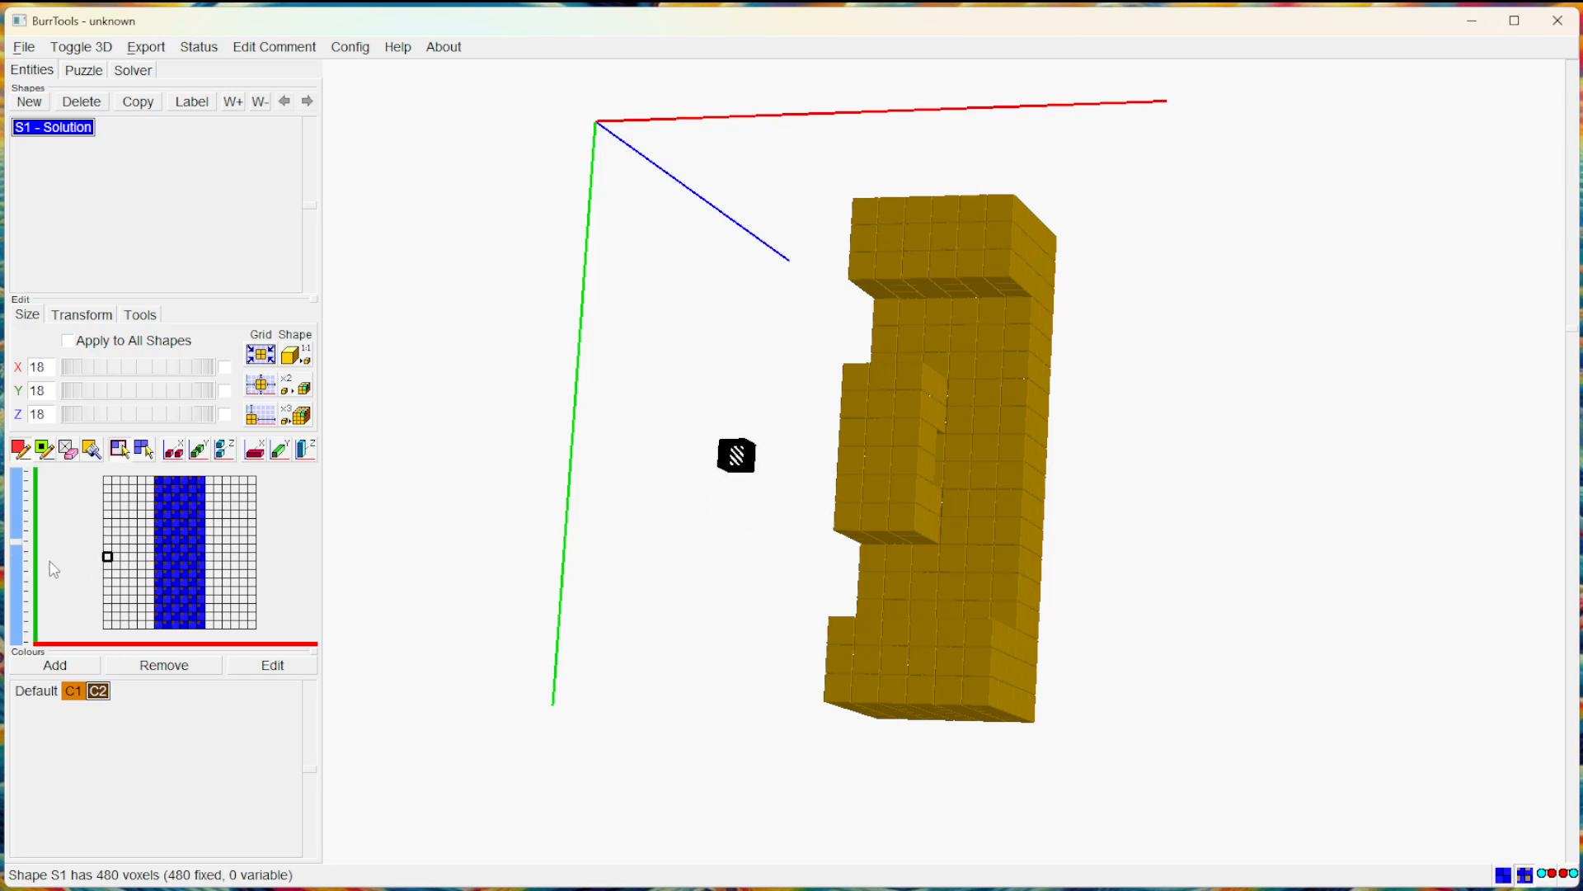
# Erase the same central 3 × 2 gap on the middle block's other two Z layers, splitting it into two blocks.
pyautogui.click(21, 569)
pyautogui.click(21, 573)
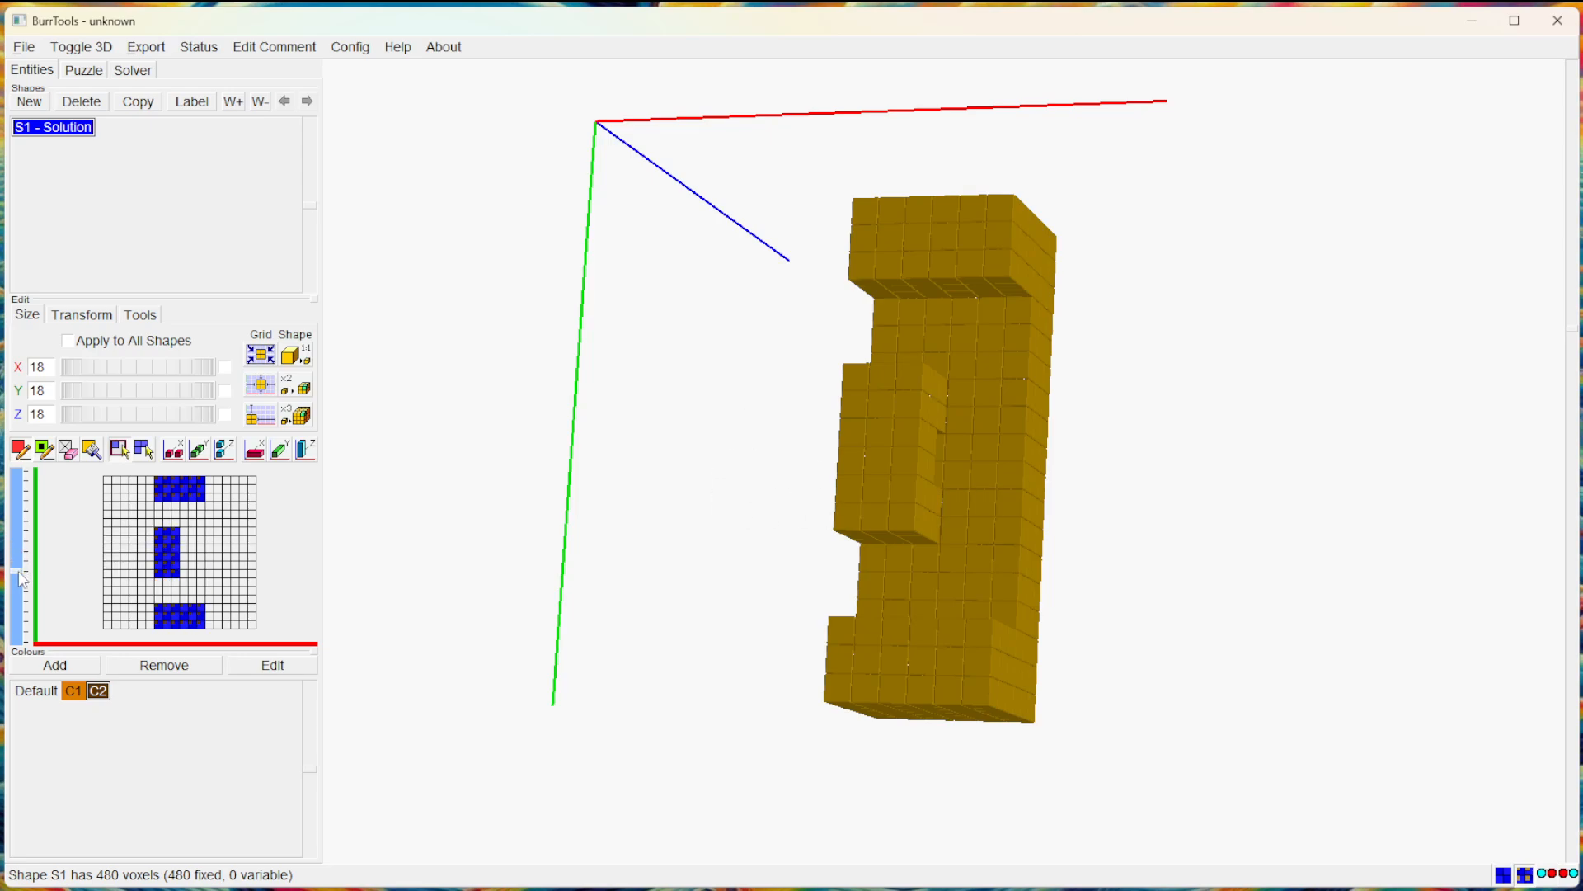
pyautogui.click(167, 546)
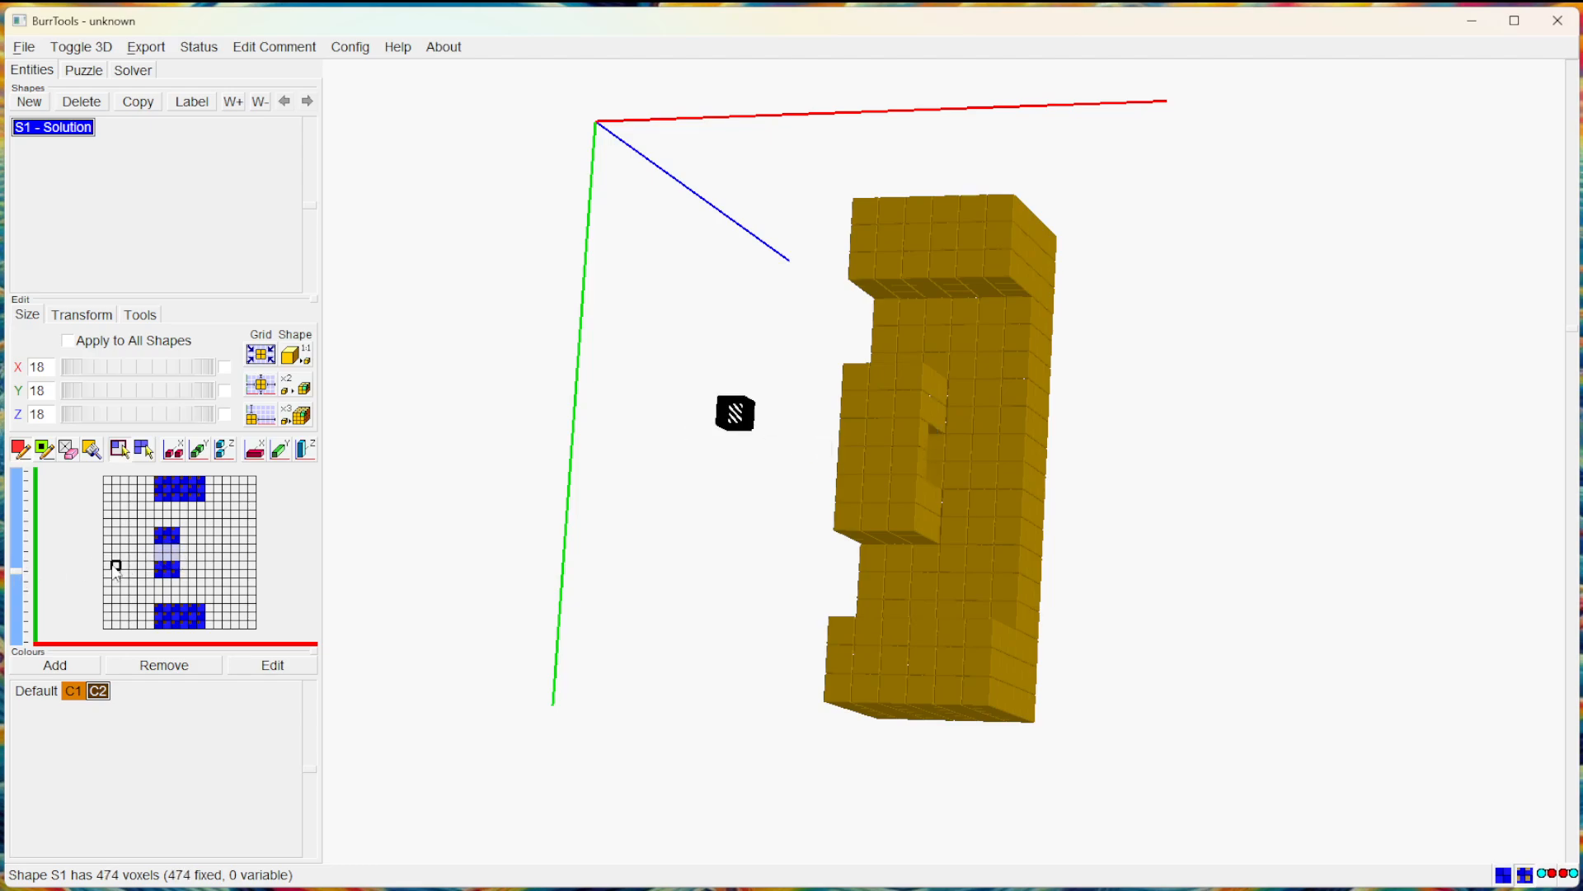
pyautogui.click(21, 584)
pyautogui.click(178, 560)
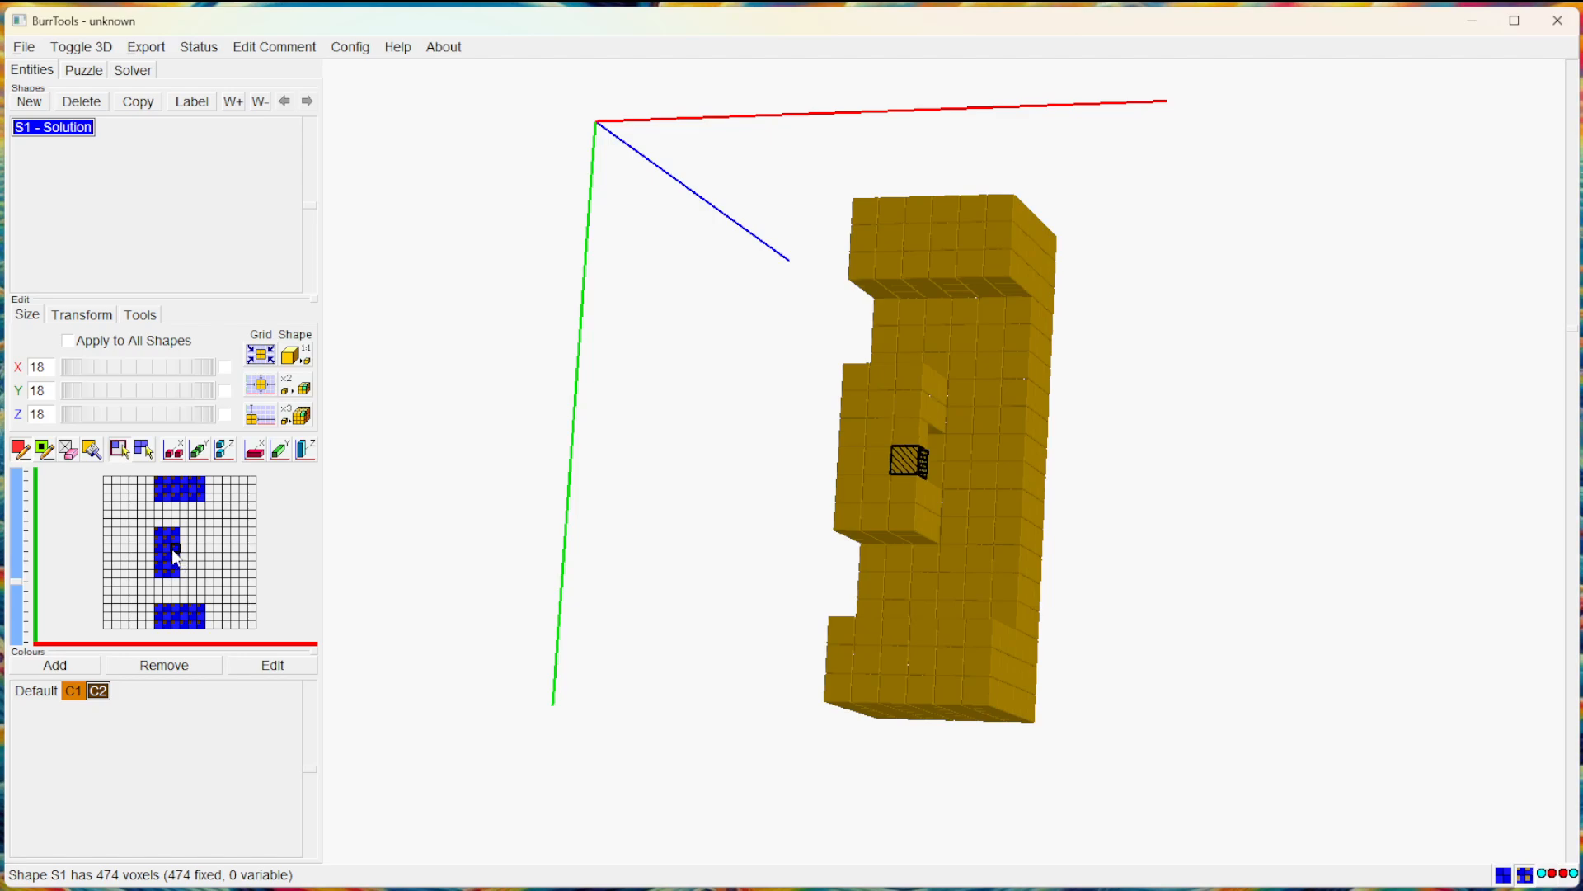
pyautogui.moveTo(178, 561); pyautogui.dragTo(158, 551)
pyautogui.moveTo(567, 532)
pyautogui.mouseDown()
pyautogui.moveTo(905, 495)
pyautogui.moveTo(1166, 434)
pyautogui.moveTo(640, 506)
pyautogui.moveTo(512, 492)
pyautogui.moveTo(869, 555)
pyautogui.moveTo(1094, 519)
pyautogui.moveTo(795, 478)
pyautogui.moveTo(654, 537)
pyautogui.moveTo(583, 470)
pyautogui.moveTo(569, 524)
pyautogui.mouseUp()
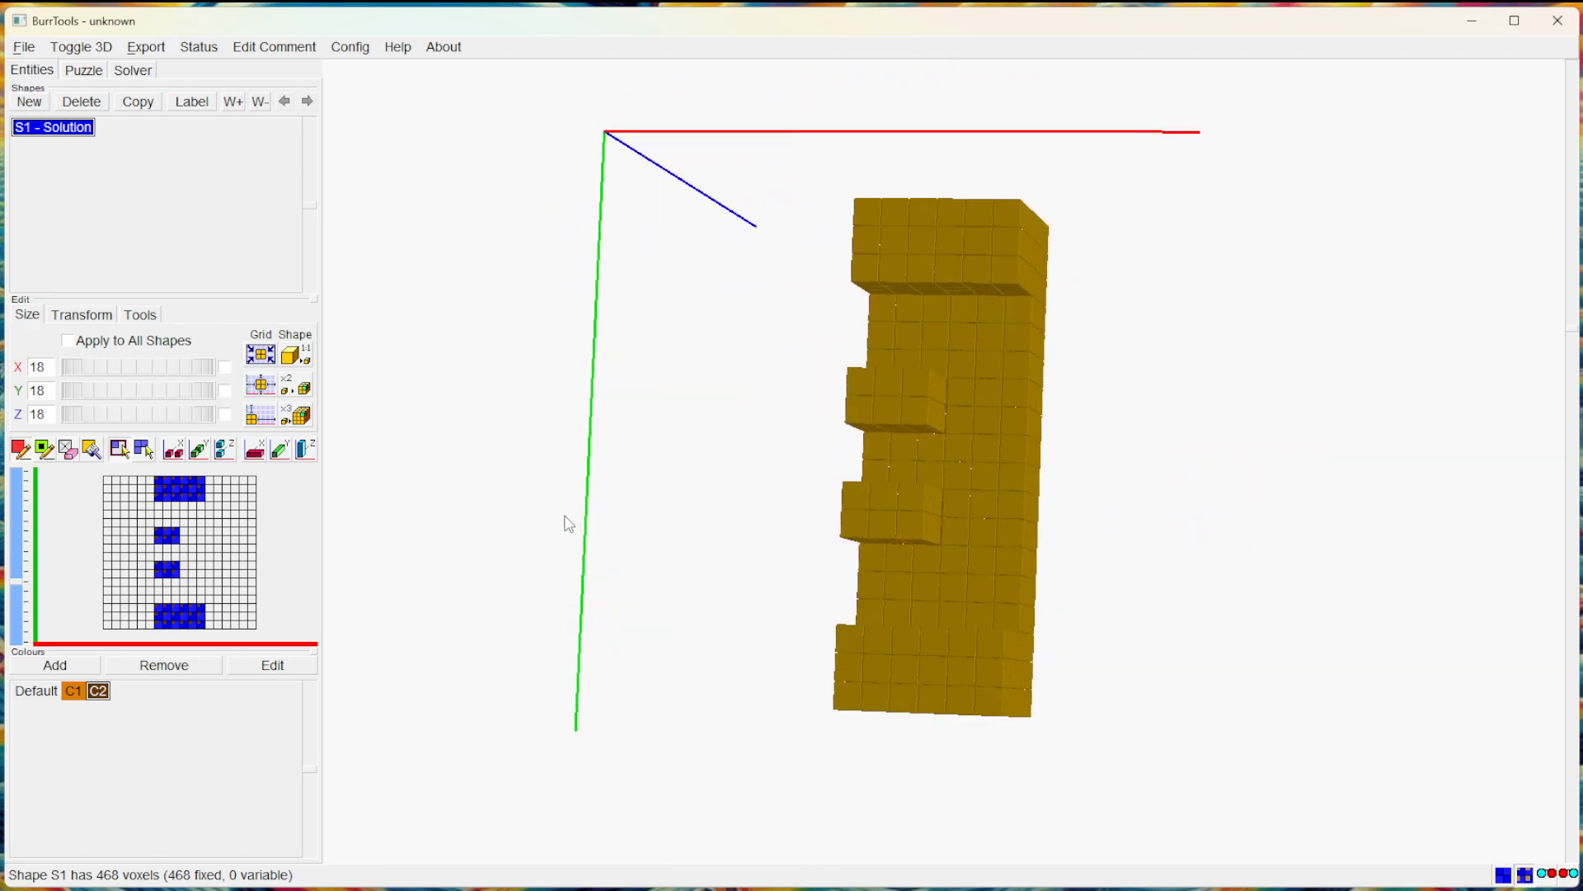
# Triple the shape's size again, reduce it to its minimum scale, and inspect it from several sides.
pyautogui.click(302, 417)
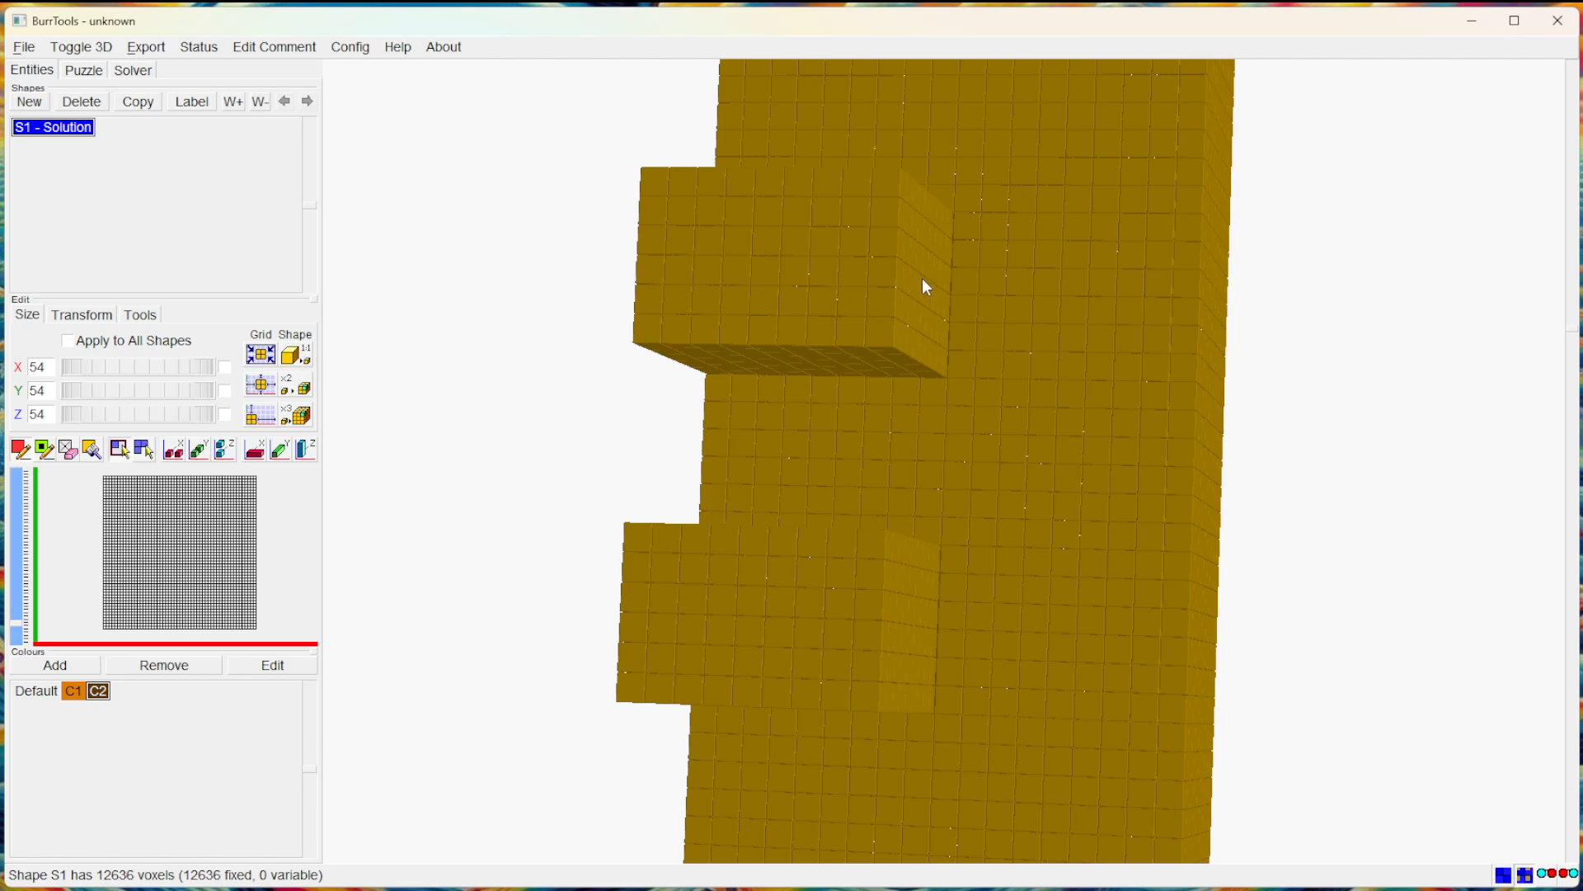
pyautogui.click(299, 360)
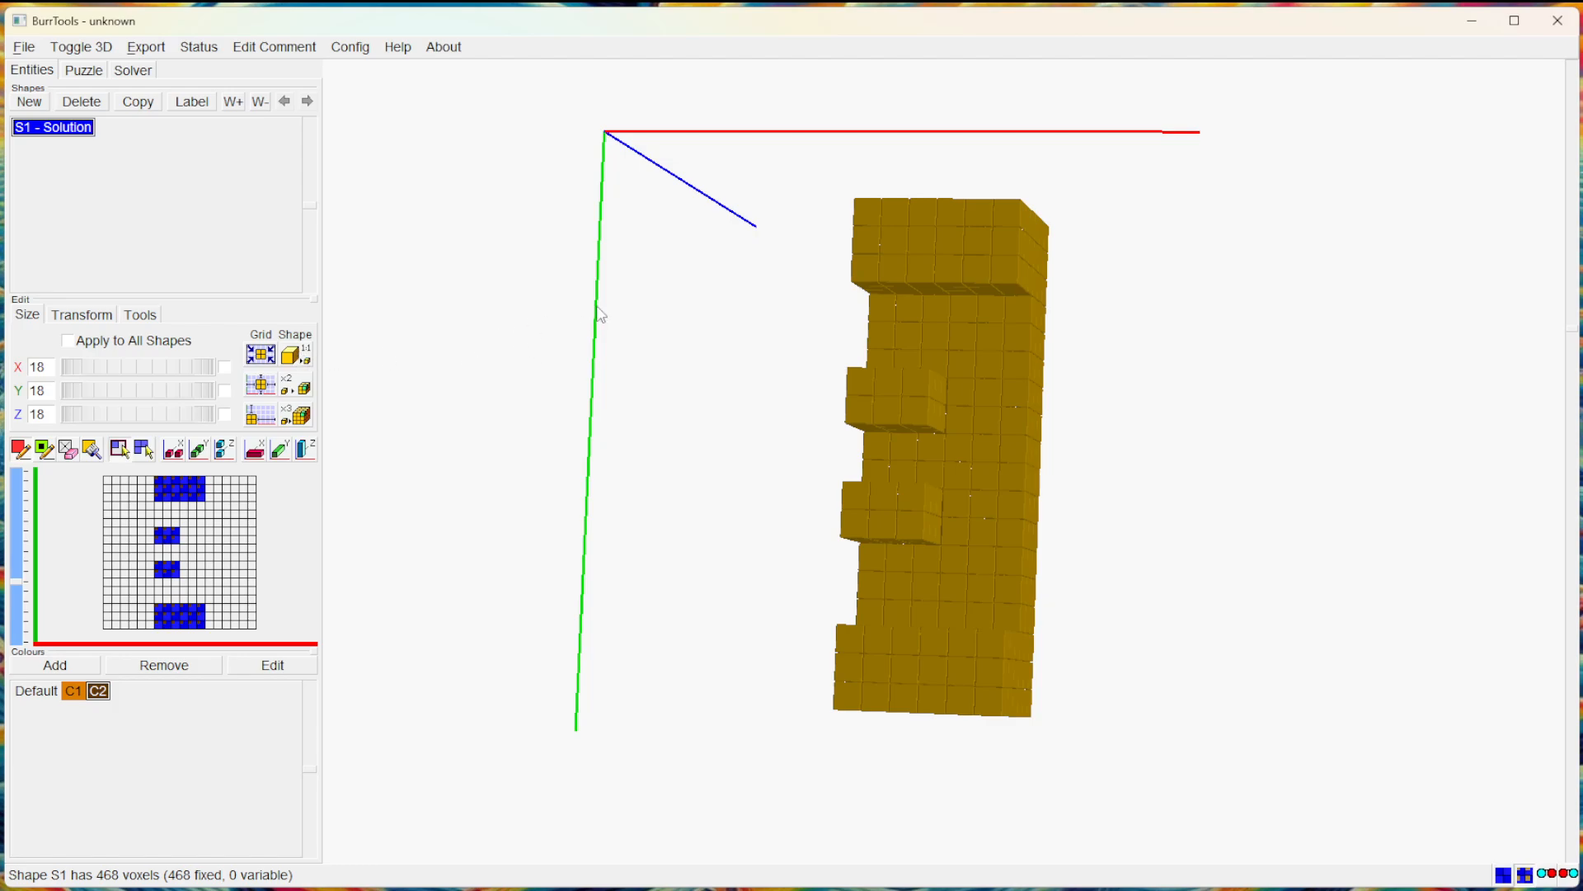
pyautogui.moveTo(645, 305); pyautogui.dragTo(1209, 223)
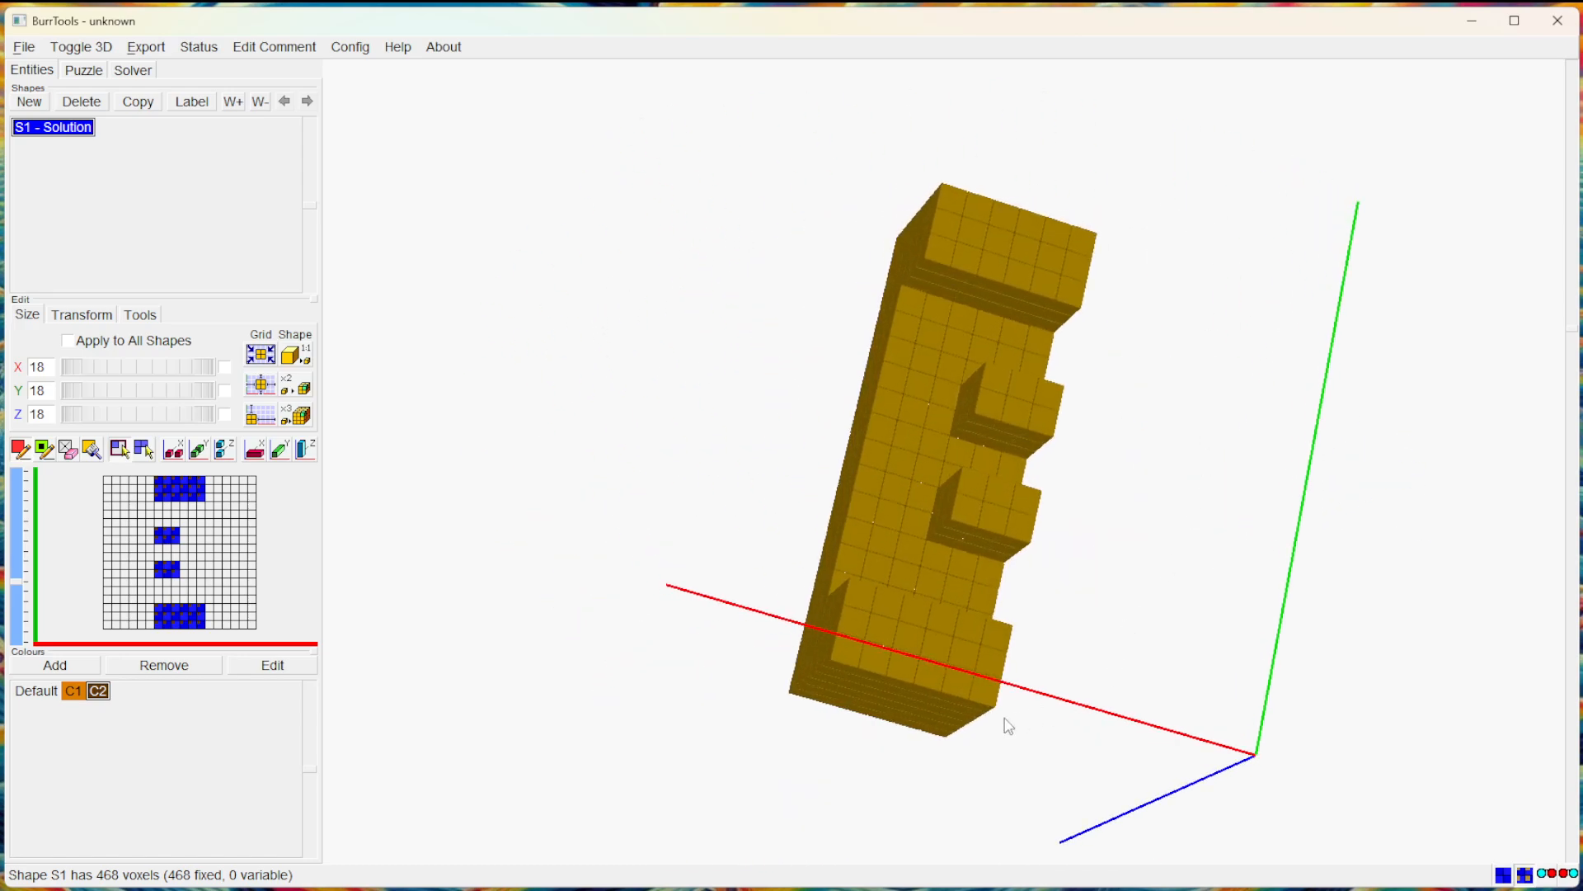
pyautogui.moveTo(677, 669); pyautogui.dragTo(611, 144)
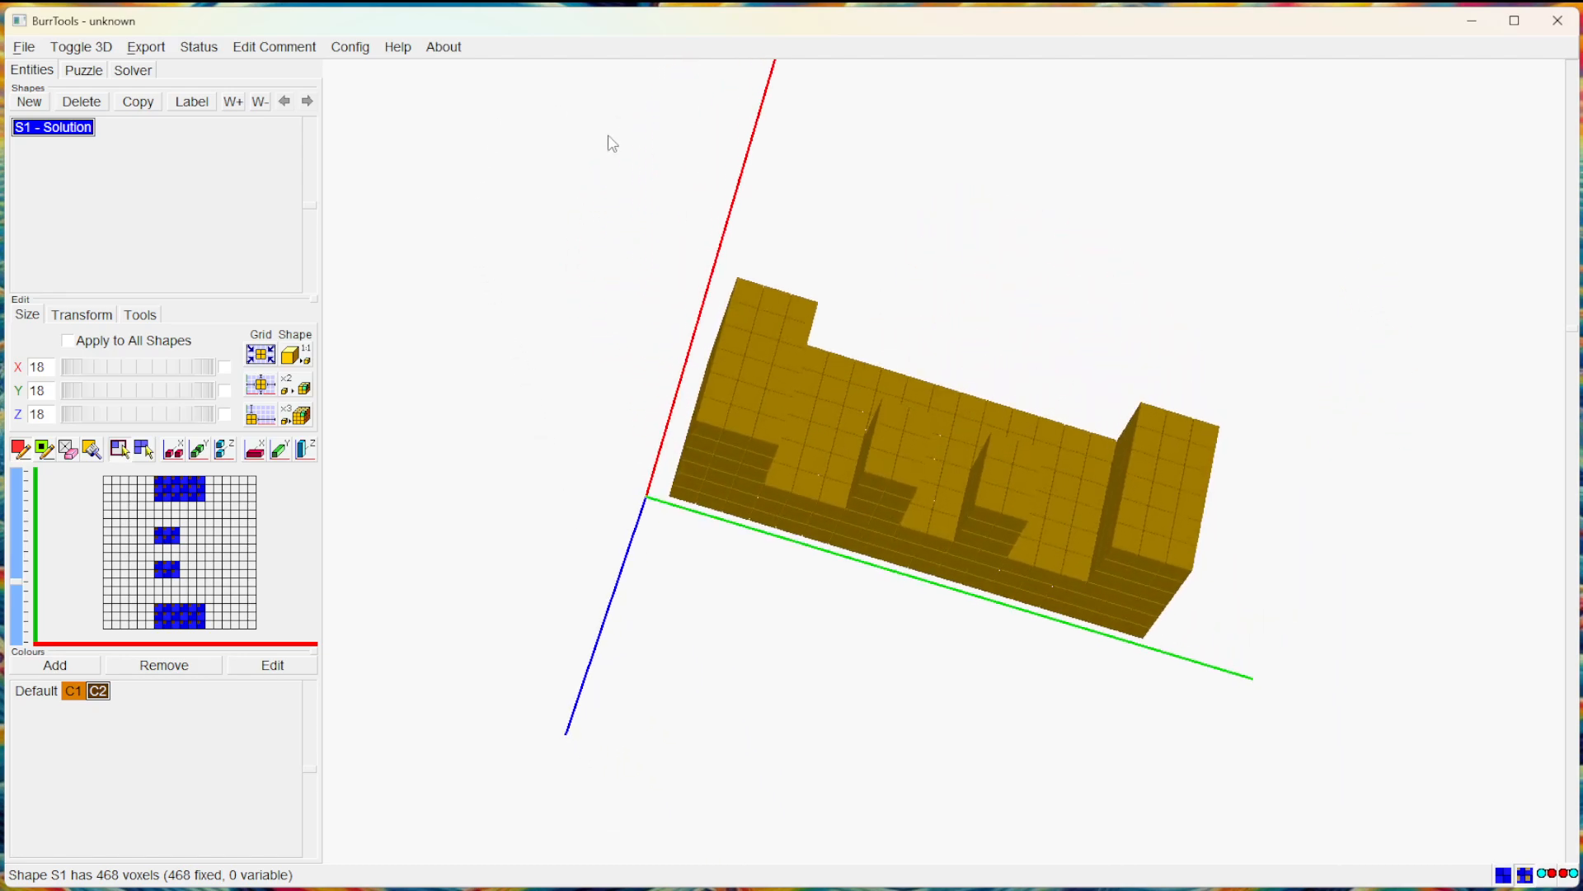
pyautogui.moveTo(1201, 806); pyautogui.dragTo(357, 403)
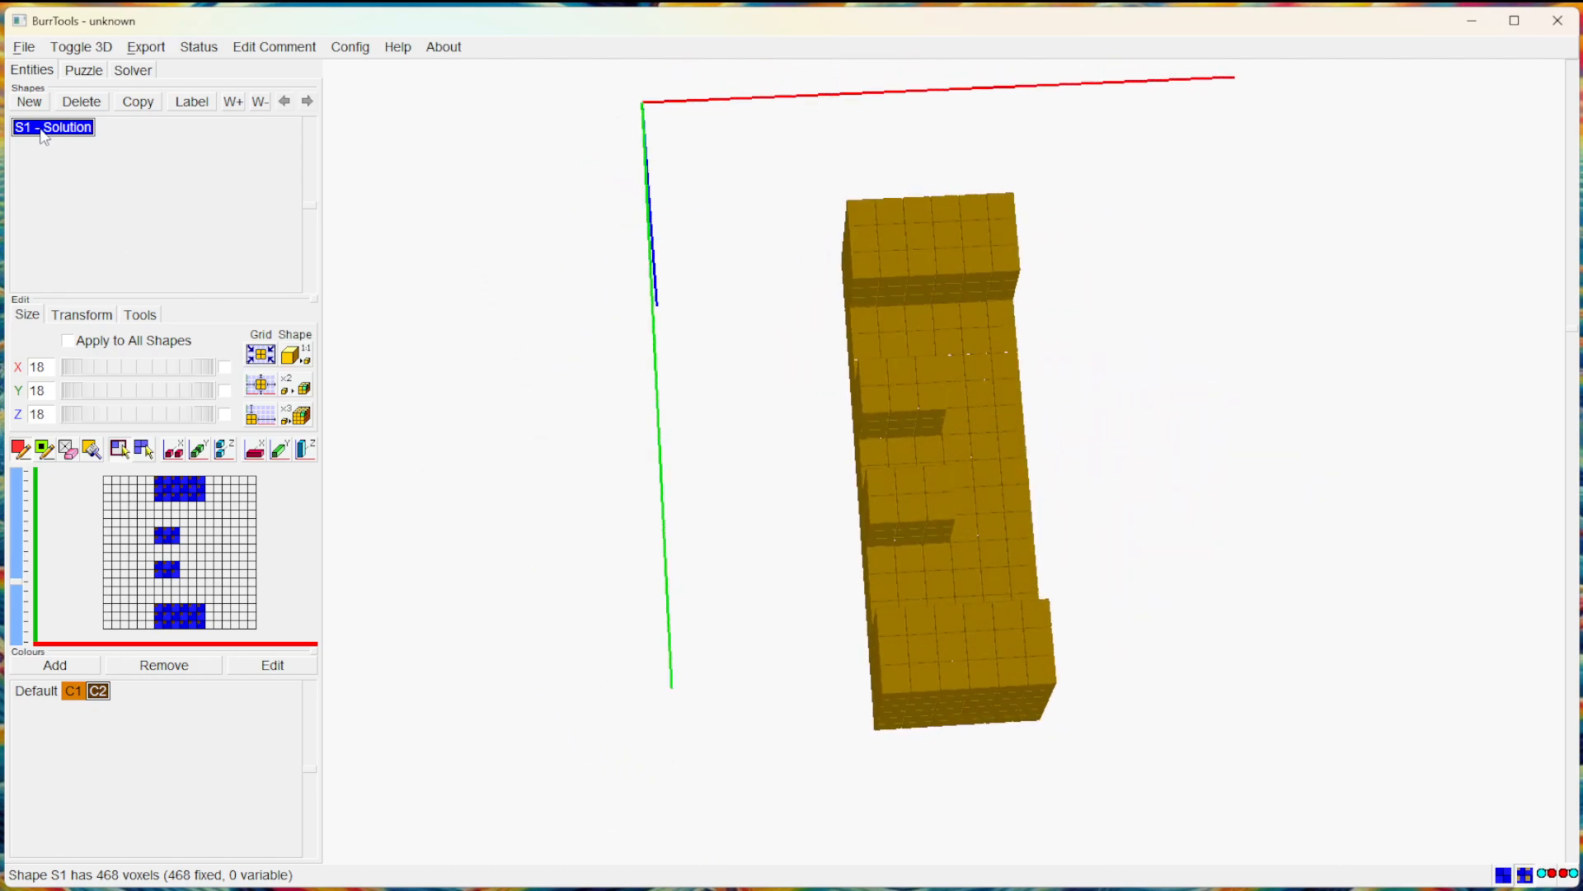
pyautogui.click(24, 47)
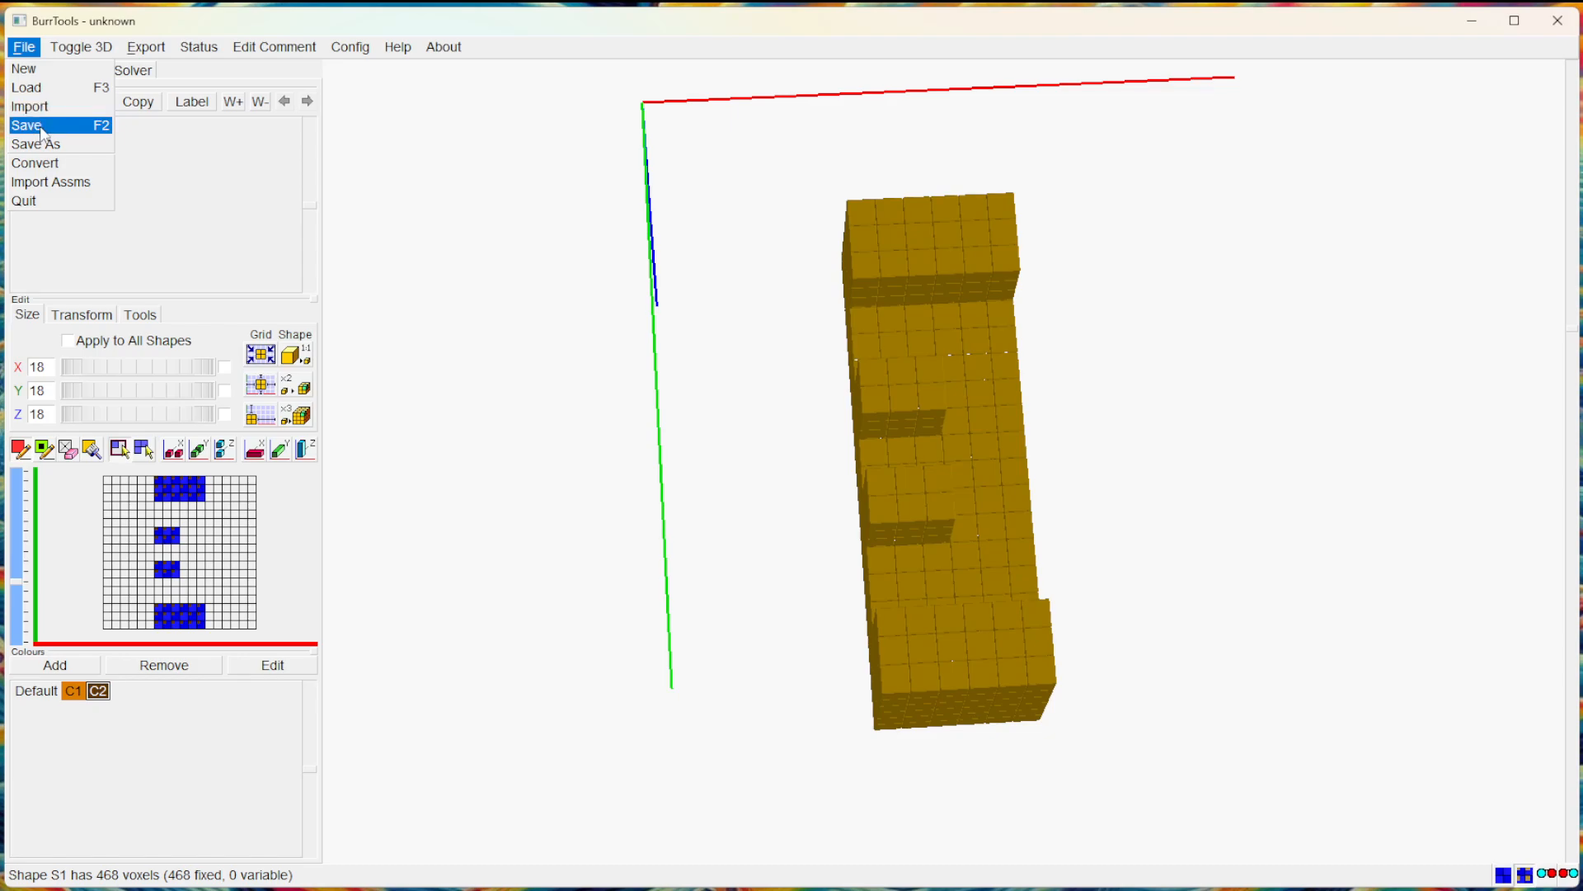
pyautogui.click(371, 76)
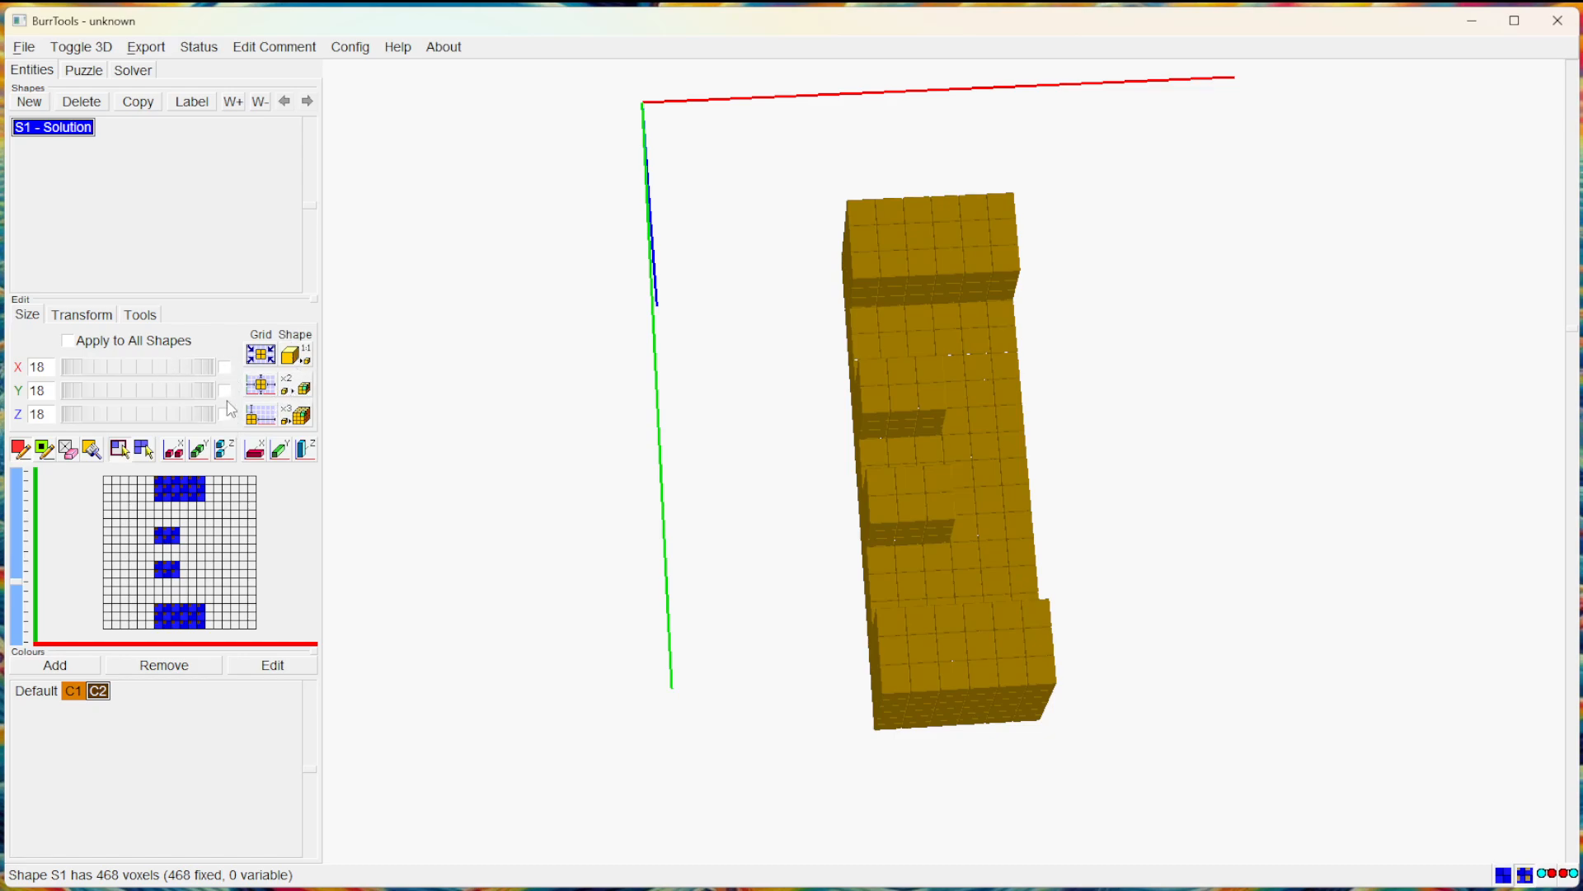
# Flip the shape along X and back repeatedly, and along Z and back.
pyautogui.click(96, 319)
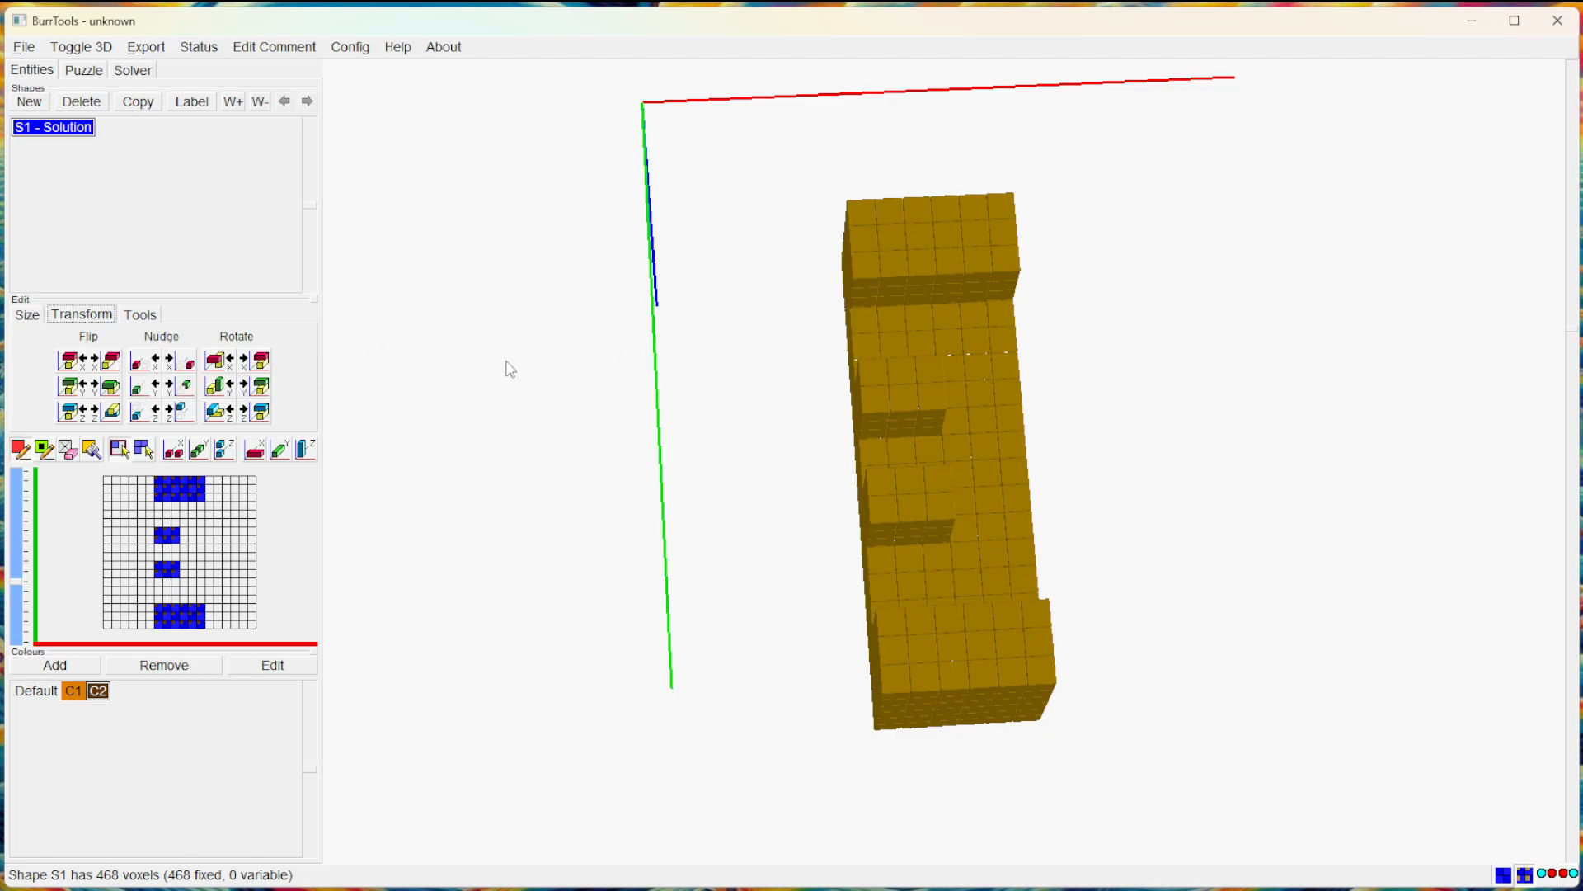
pyautogui.click(113, 364)
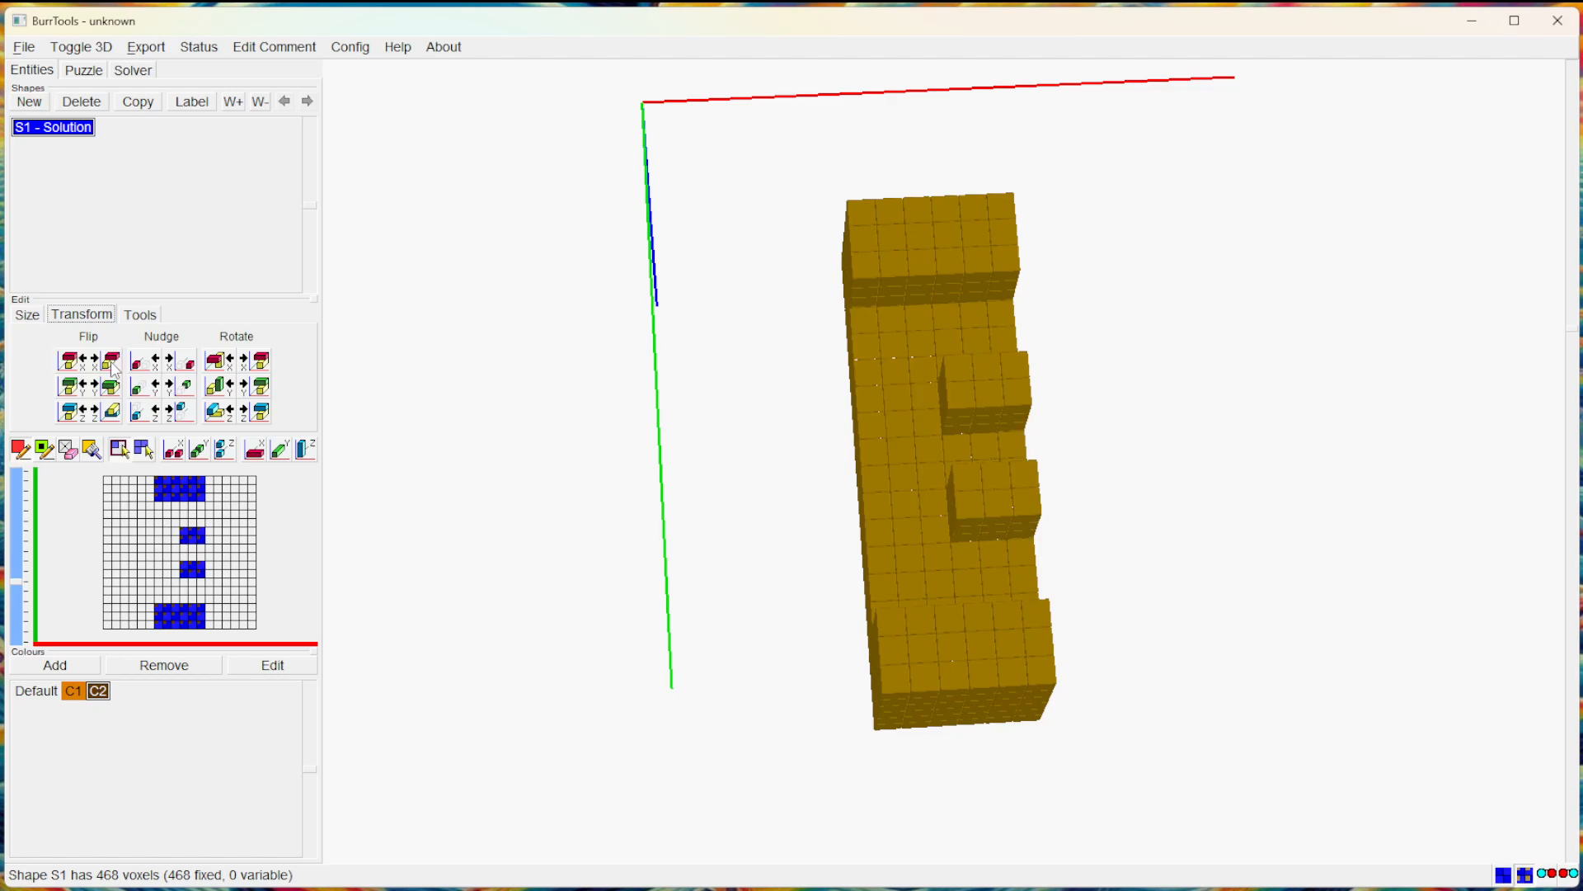
pyautogui.click(113, 366)
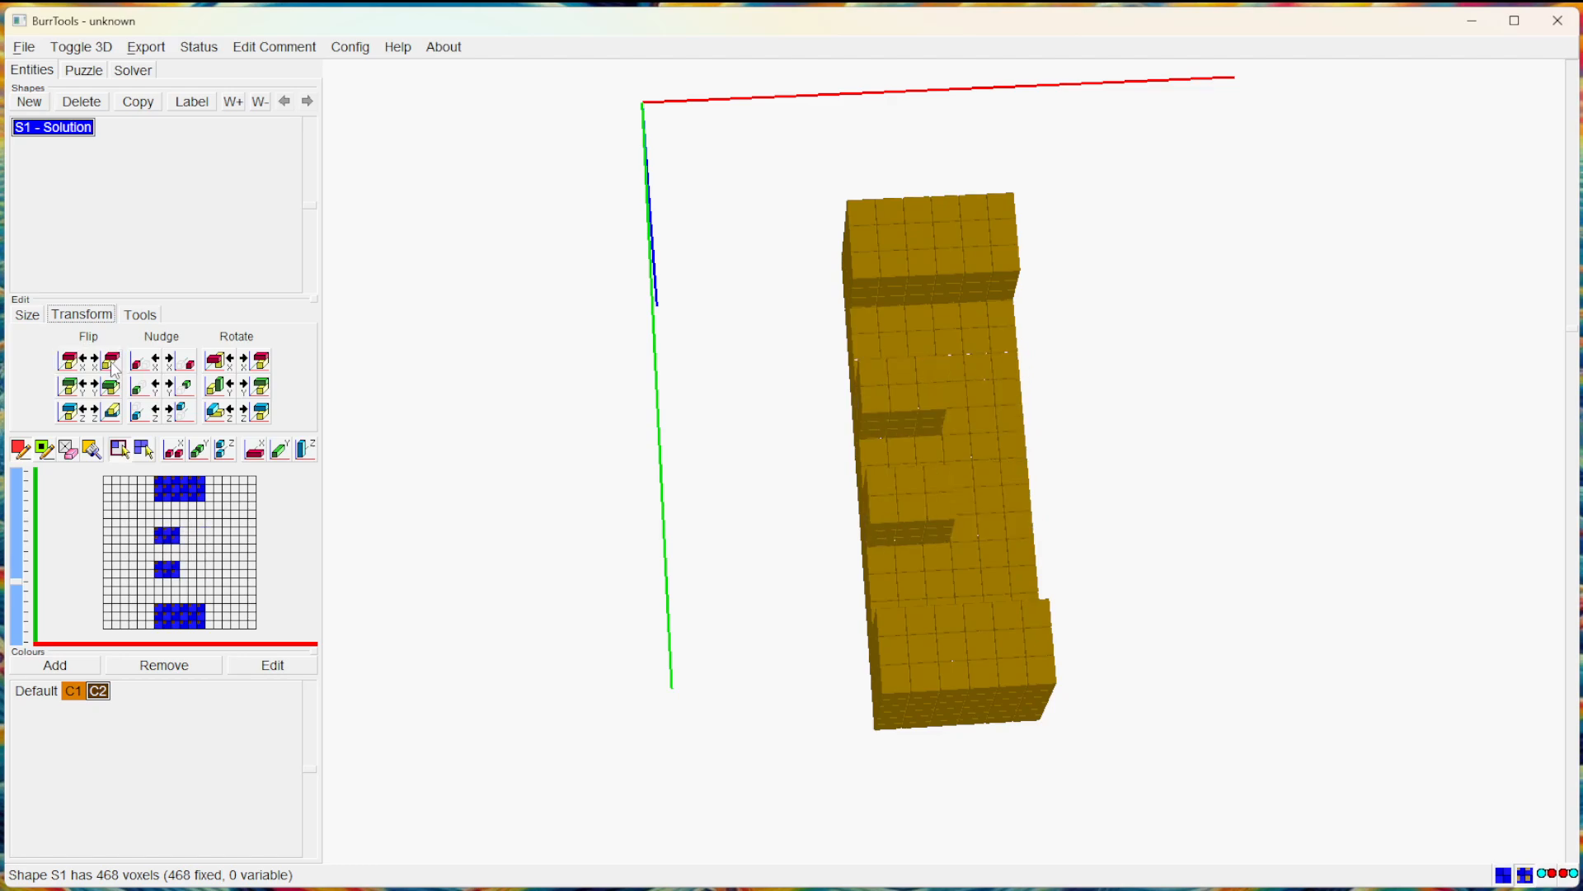
pyautogui.click(113, 364)
pyautogui.click(113, 365)
pyautogui.click(113, 412)
pyautogui.click(114, 419)
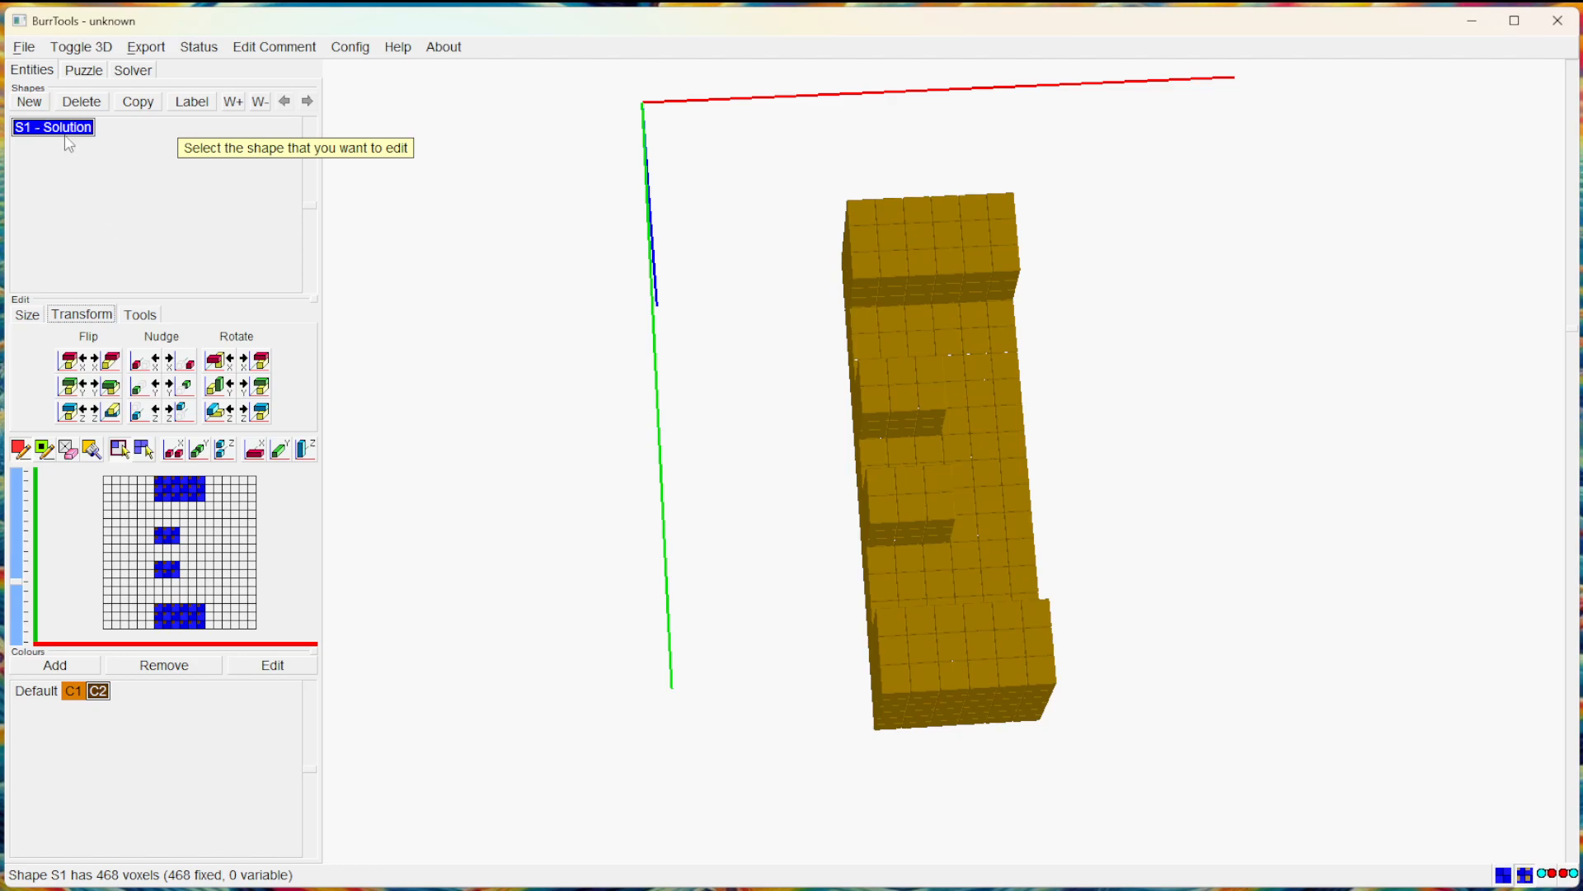
# Change the Solution shape's label to A.
pyautogui.click(191, 100)
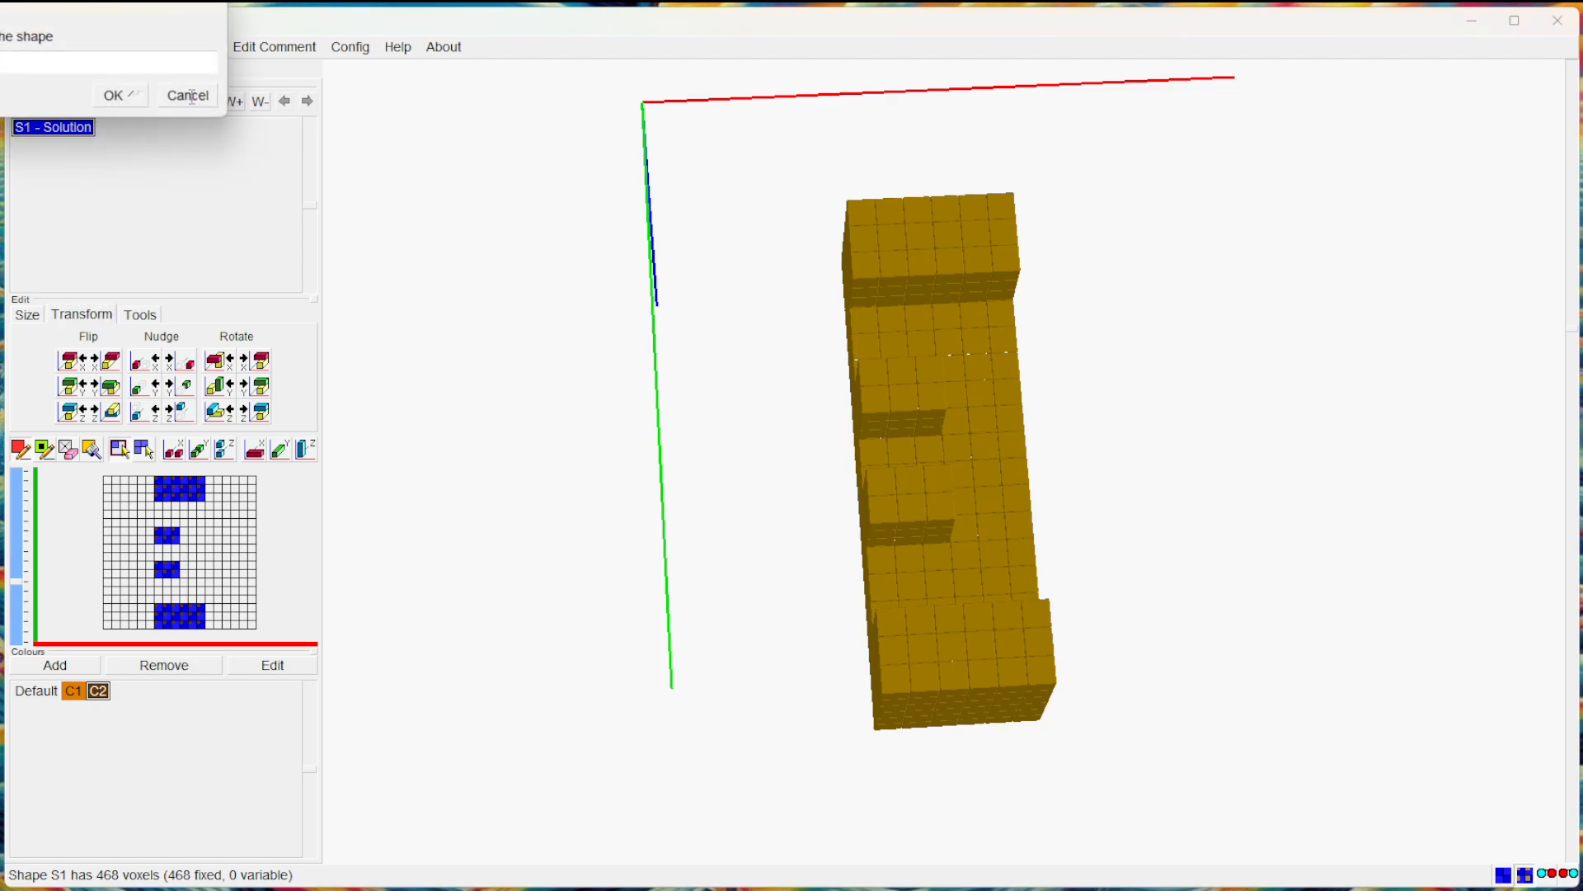
pyautogui.write('A')
pyautogui.press('Return')
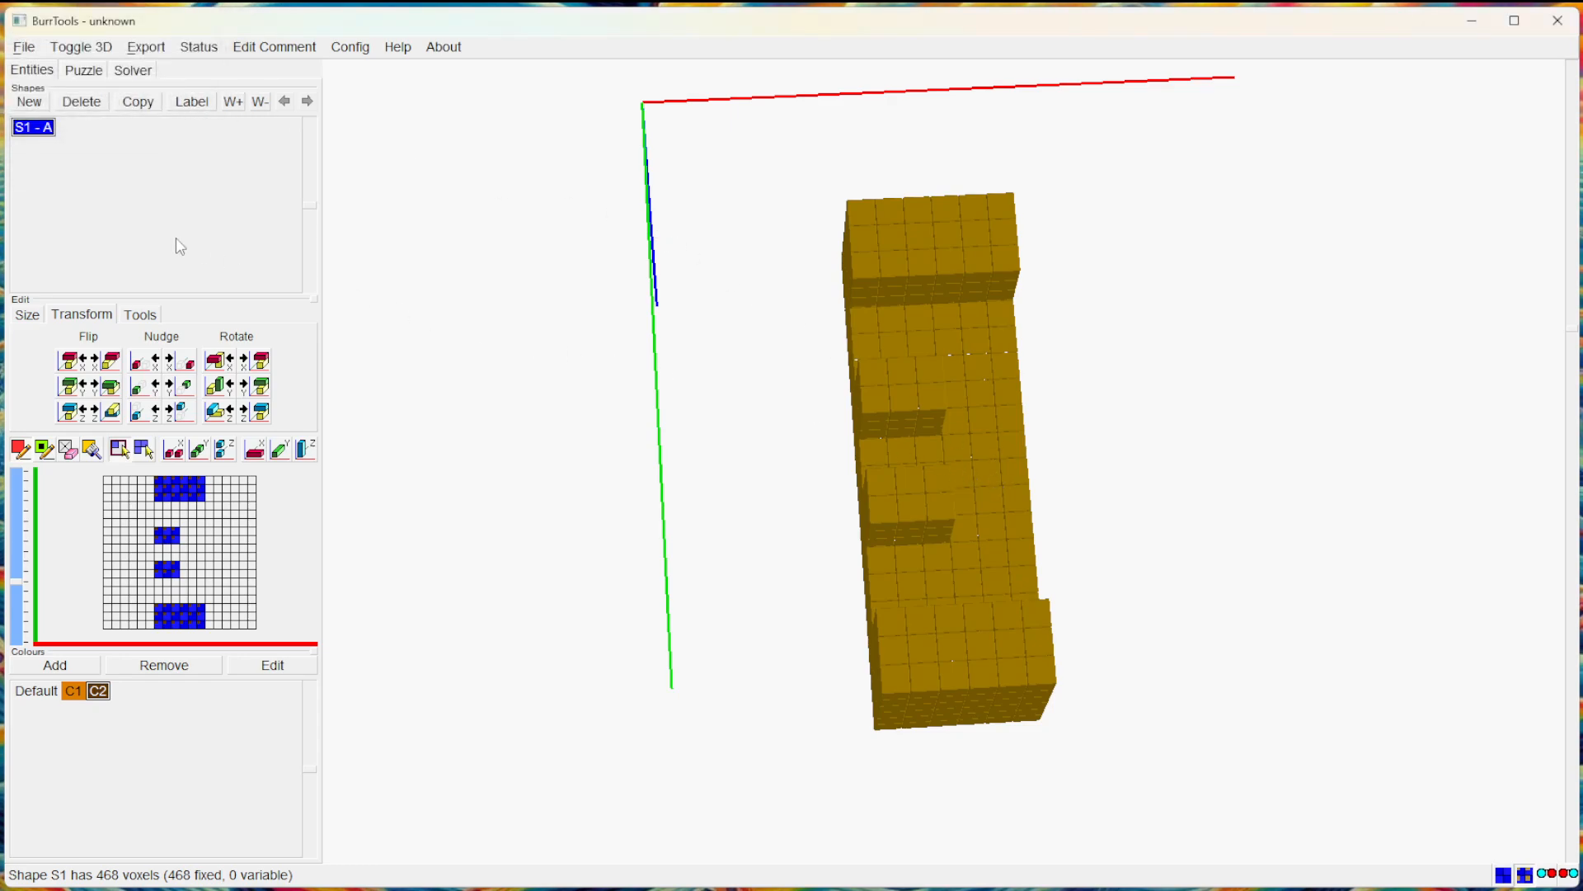
# Make a copy of shape A and label the copy B.
pyautogui.click(128, 107)
pyautogui.click(193, 102)
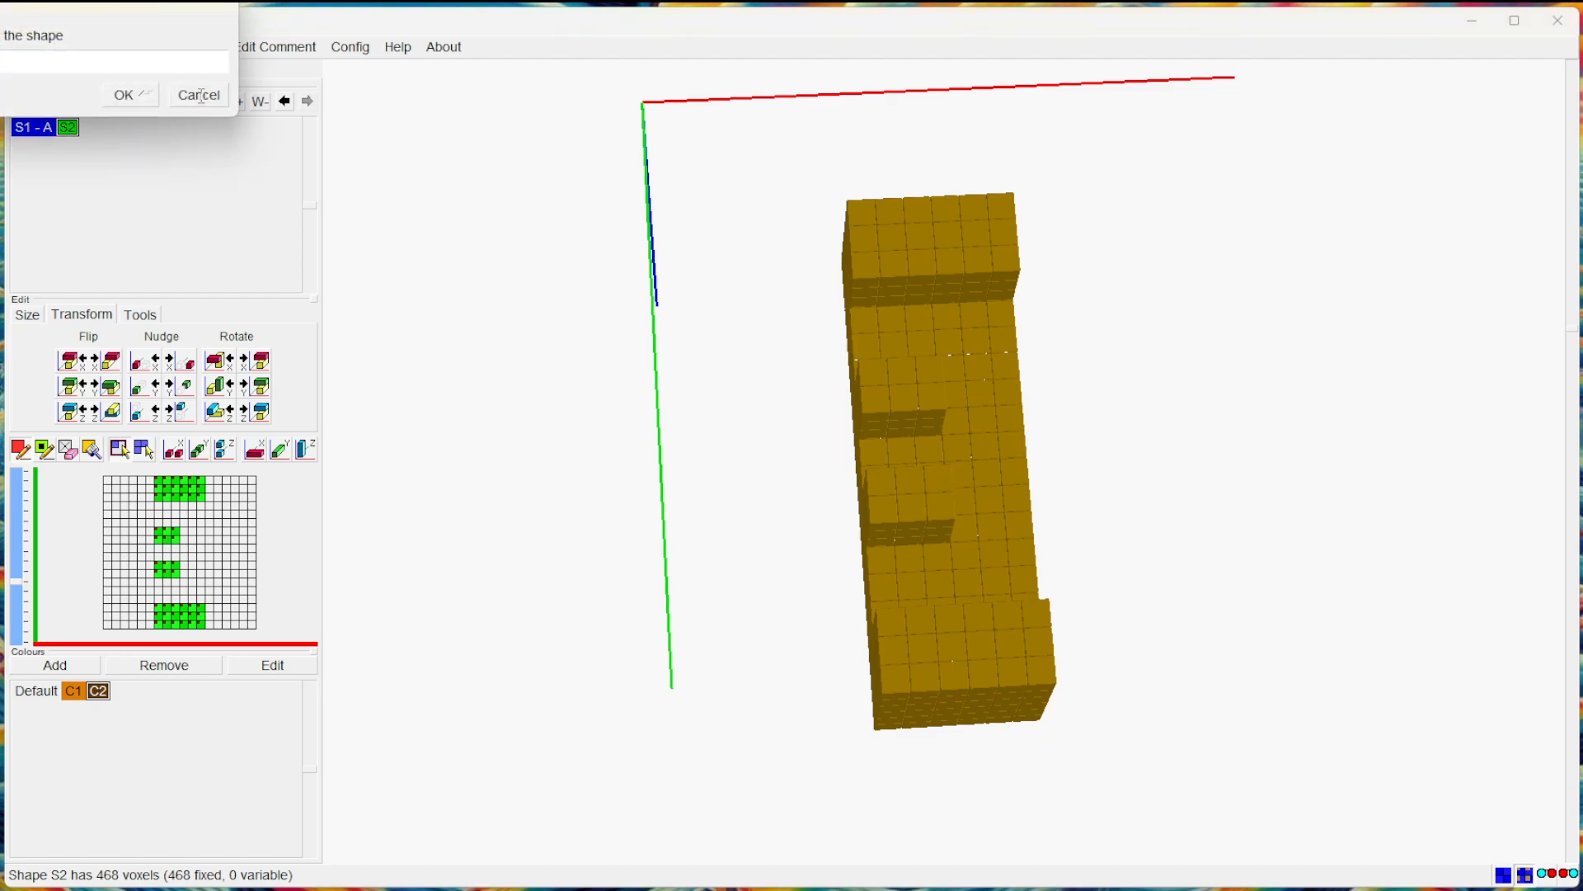
pyautogui.write('B')
pyautogui.press('Return')
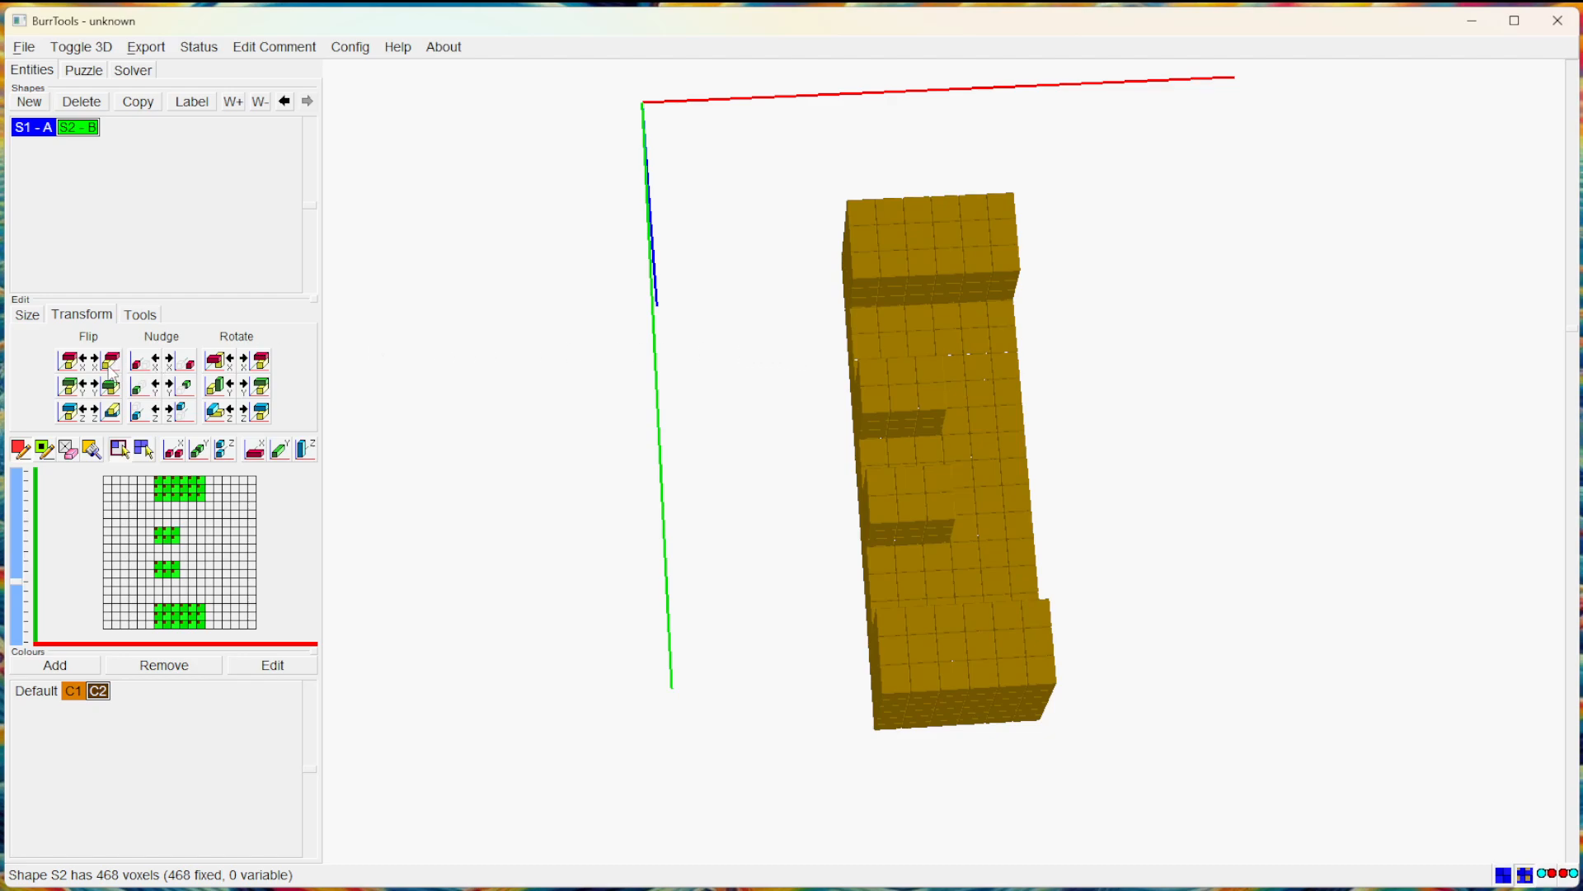
# Flip shape B along X and compare it with shape A.
pyautogui.click(112, 368)
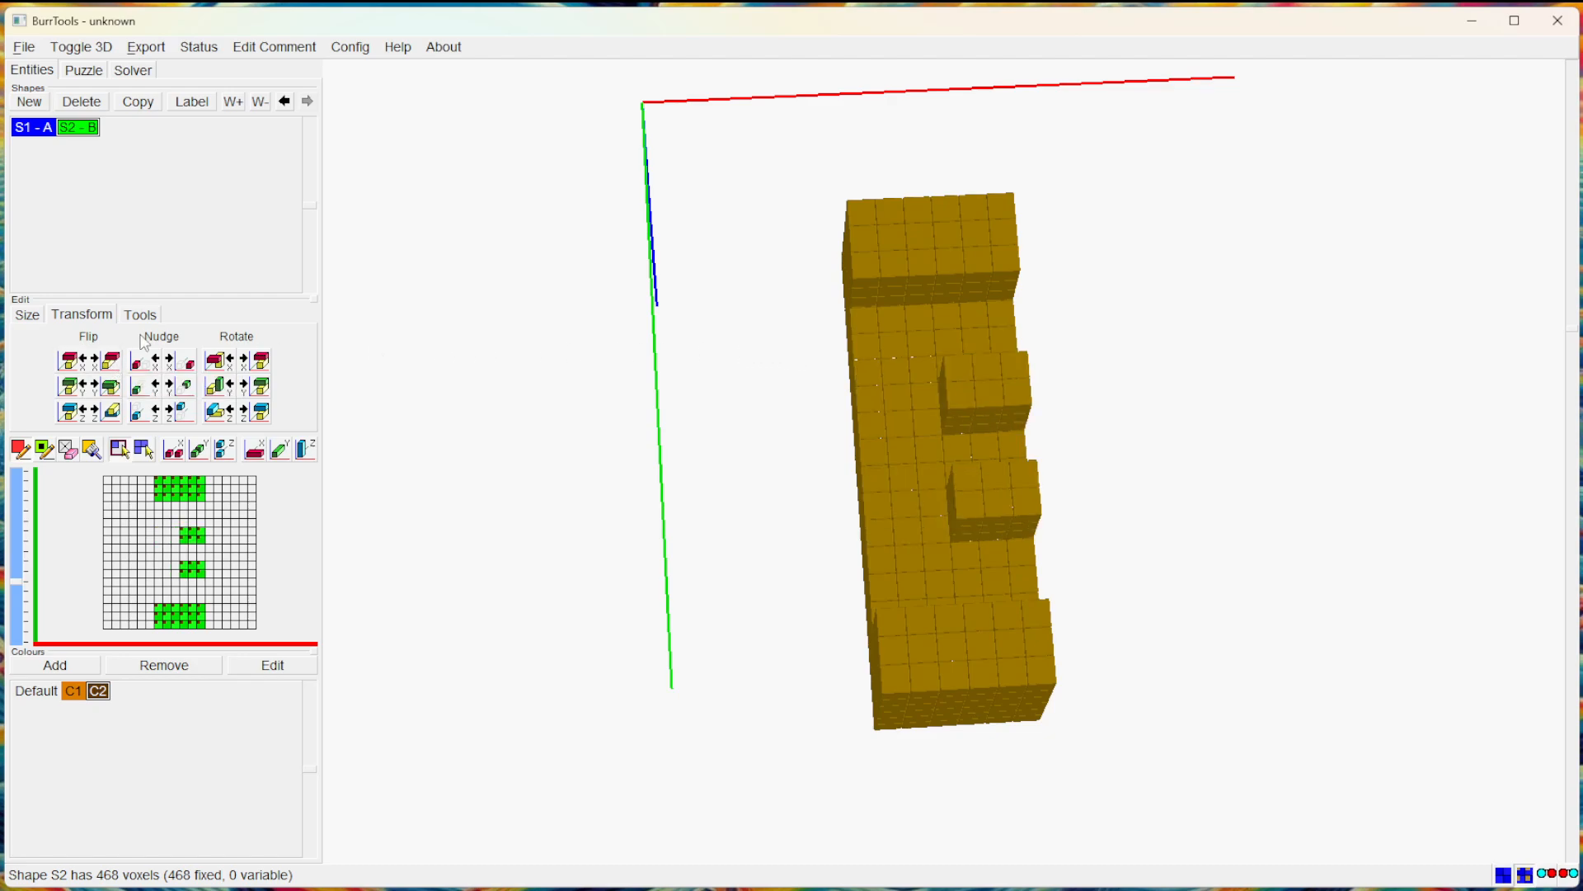
pyautogui.click(38, 128)
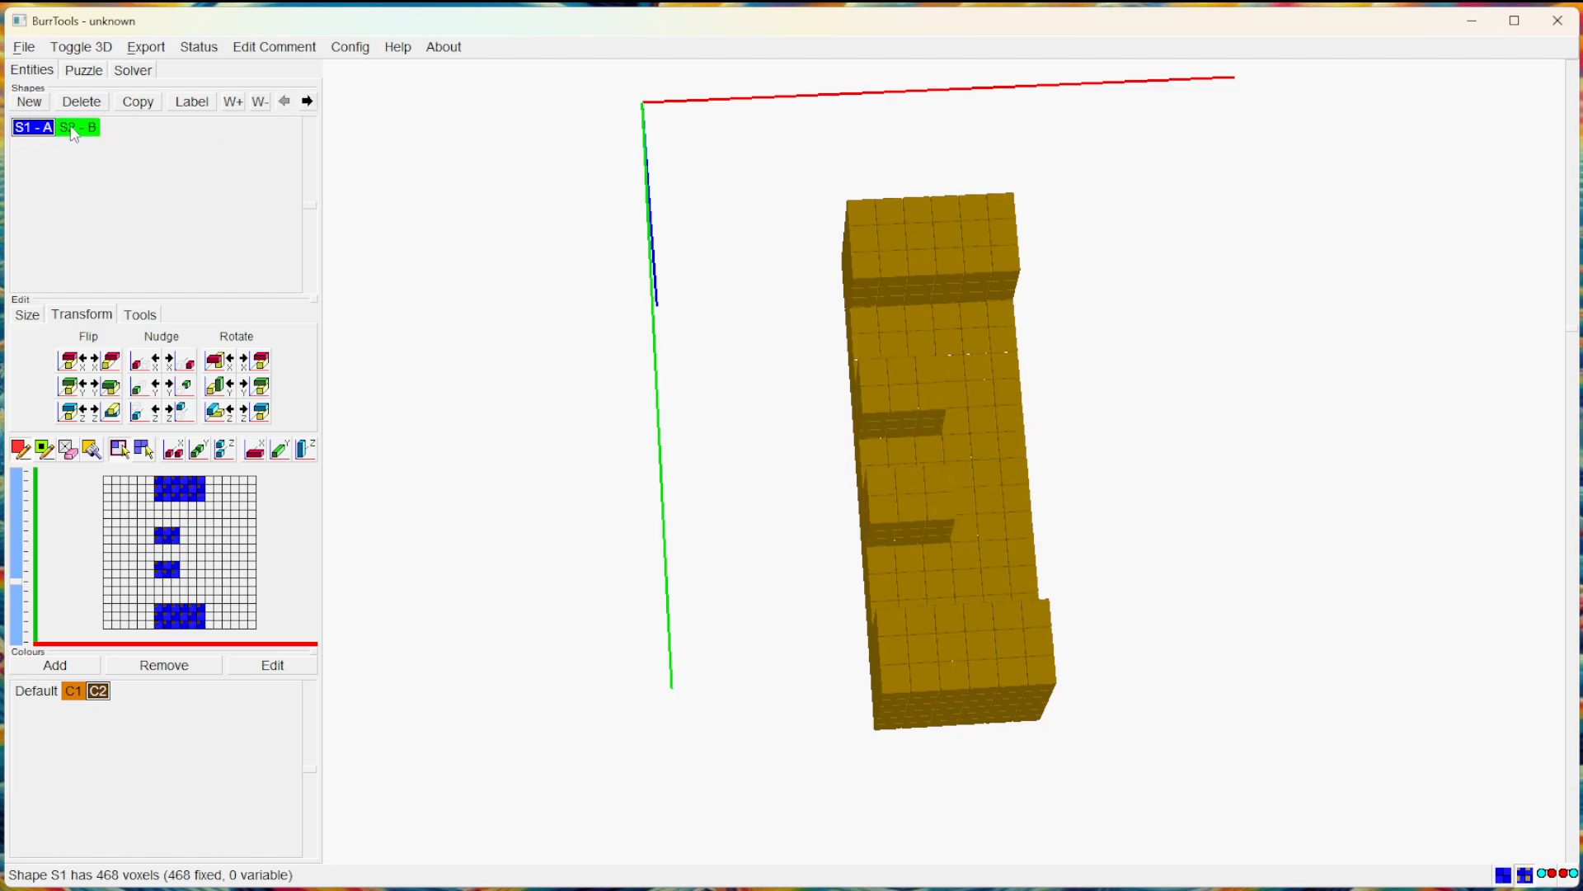
pyautogui.click(76, 129)
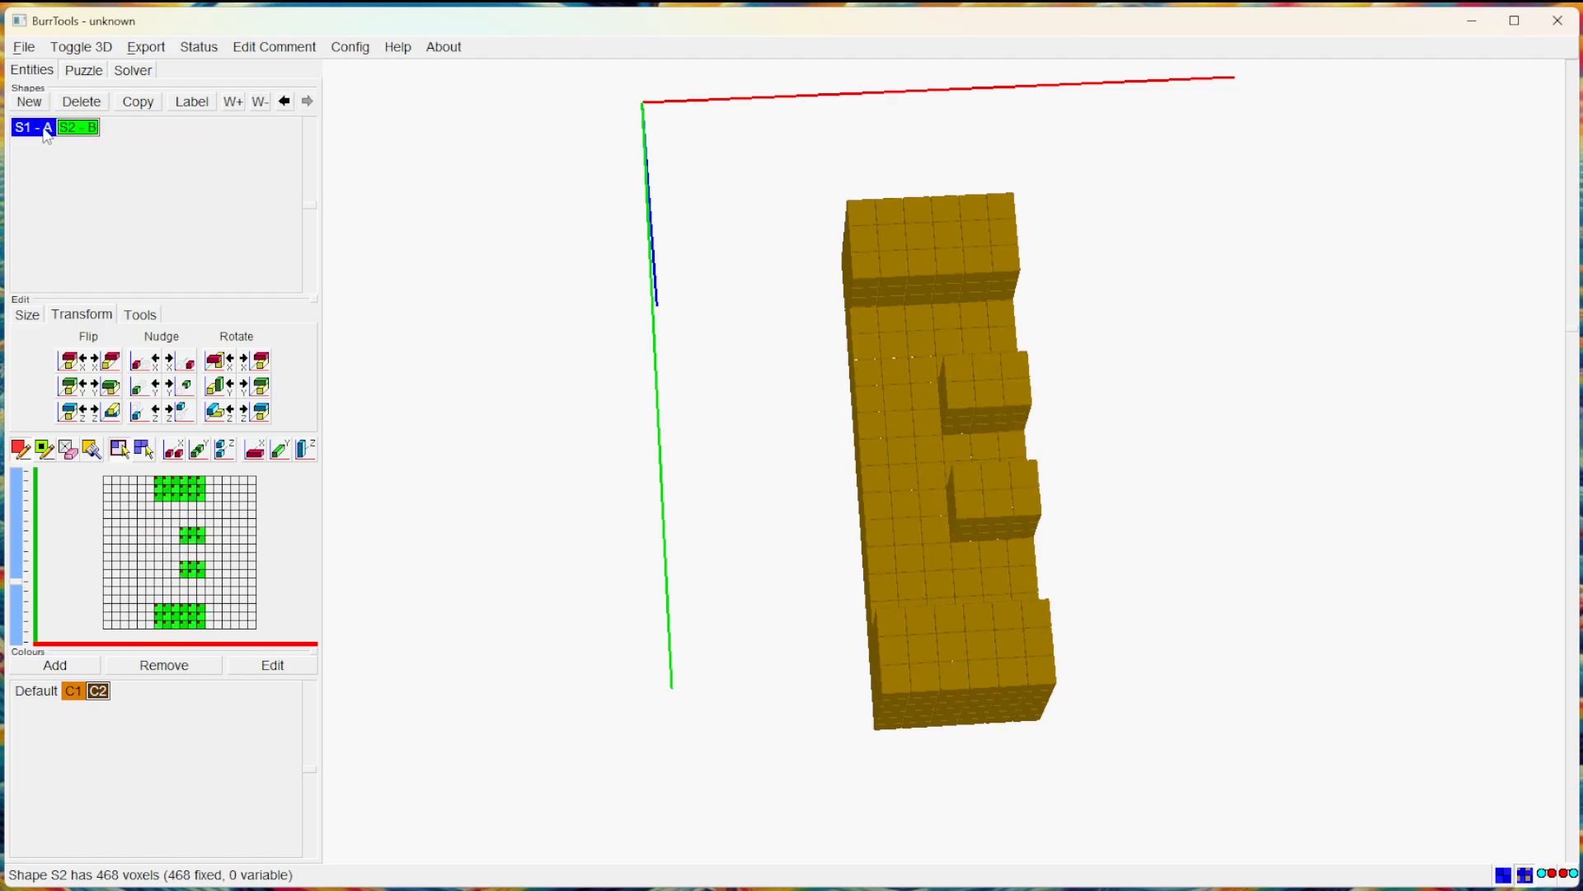
pyautogui.click(45, 129)
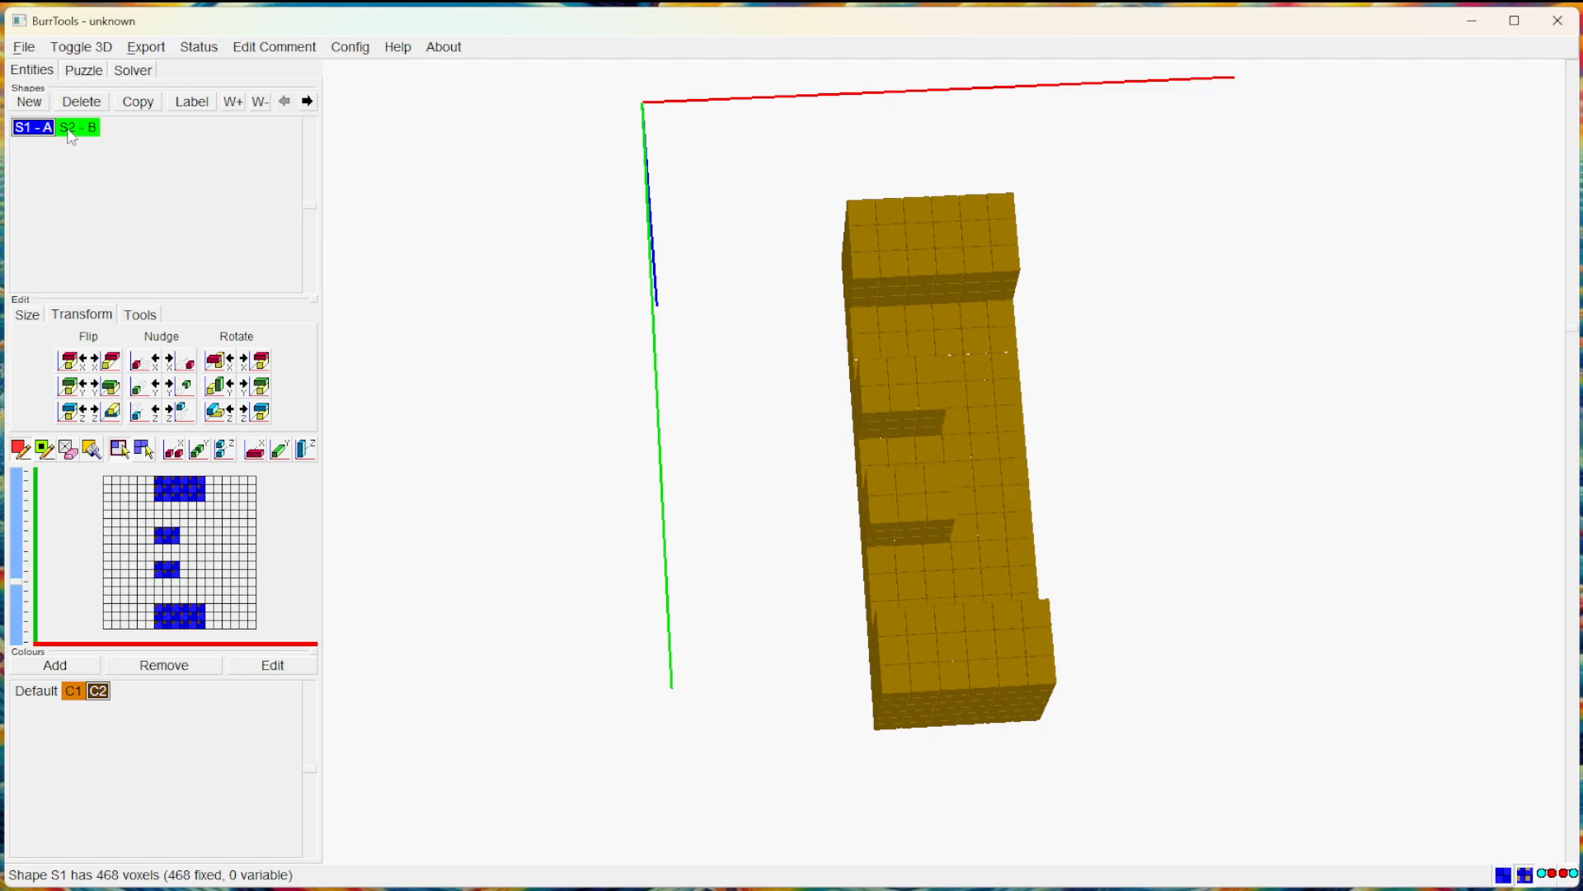
pyautogui.click(73, 132)
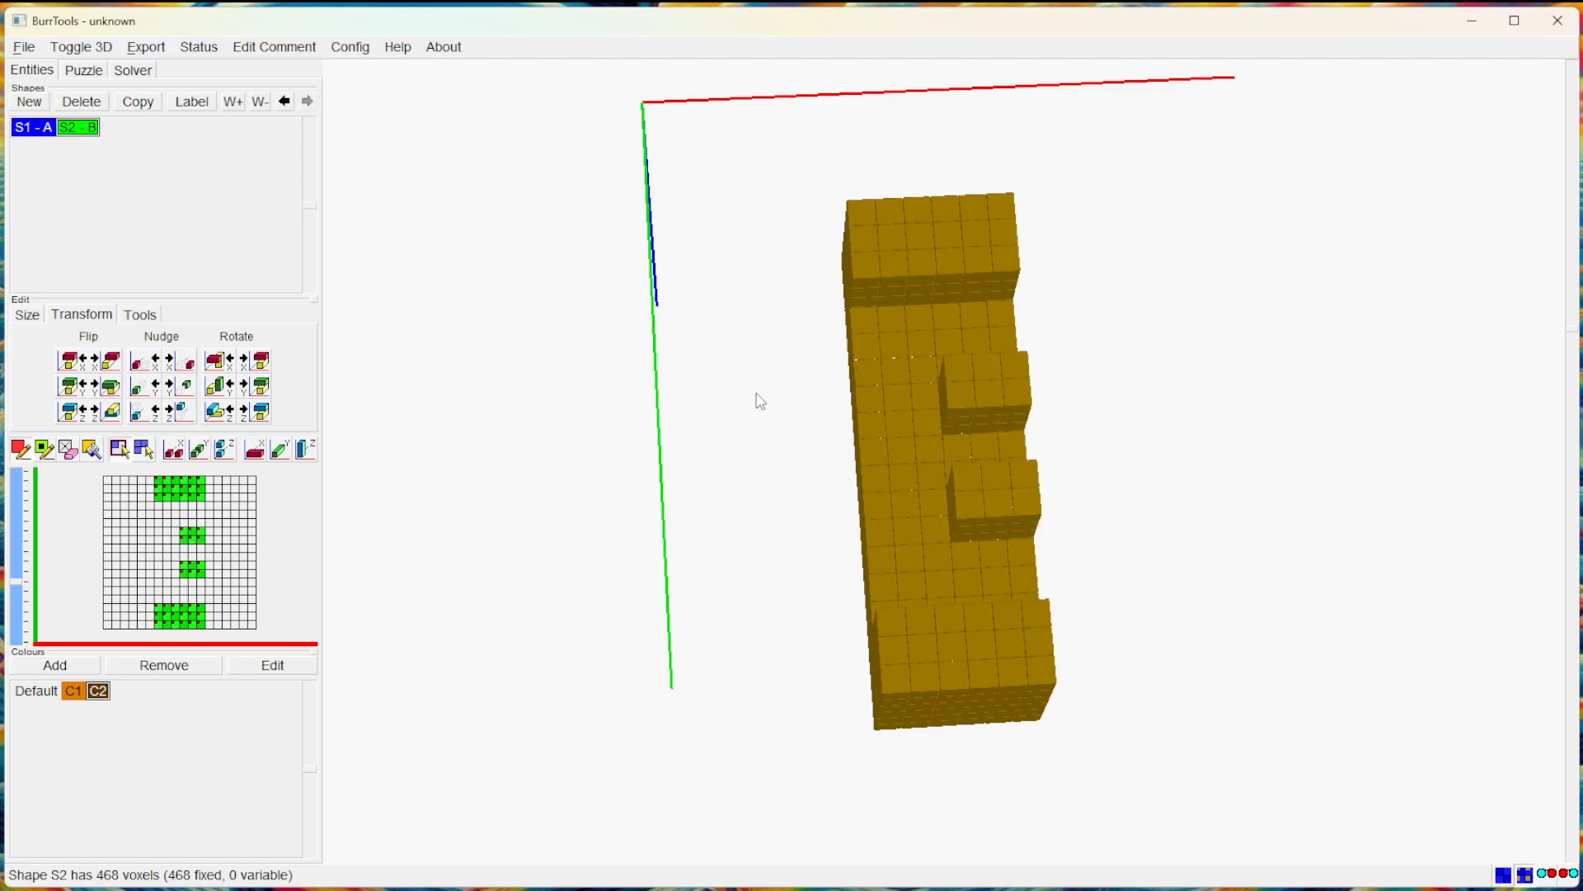
pyautogui.moveTo(760, 401); pyautogui.dragTo(721, 315)
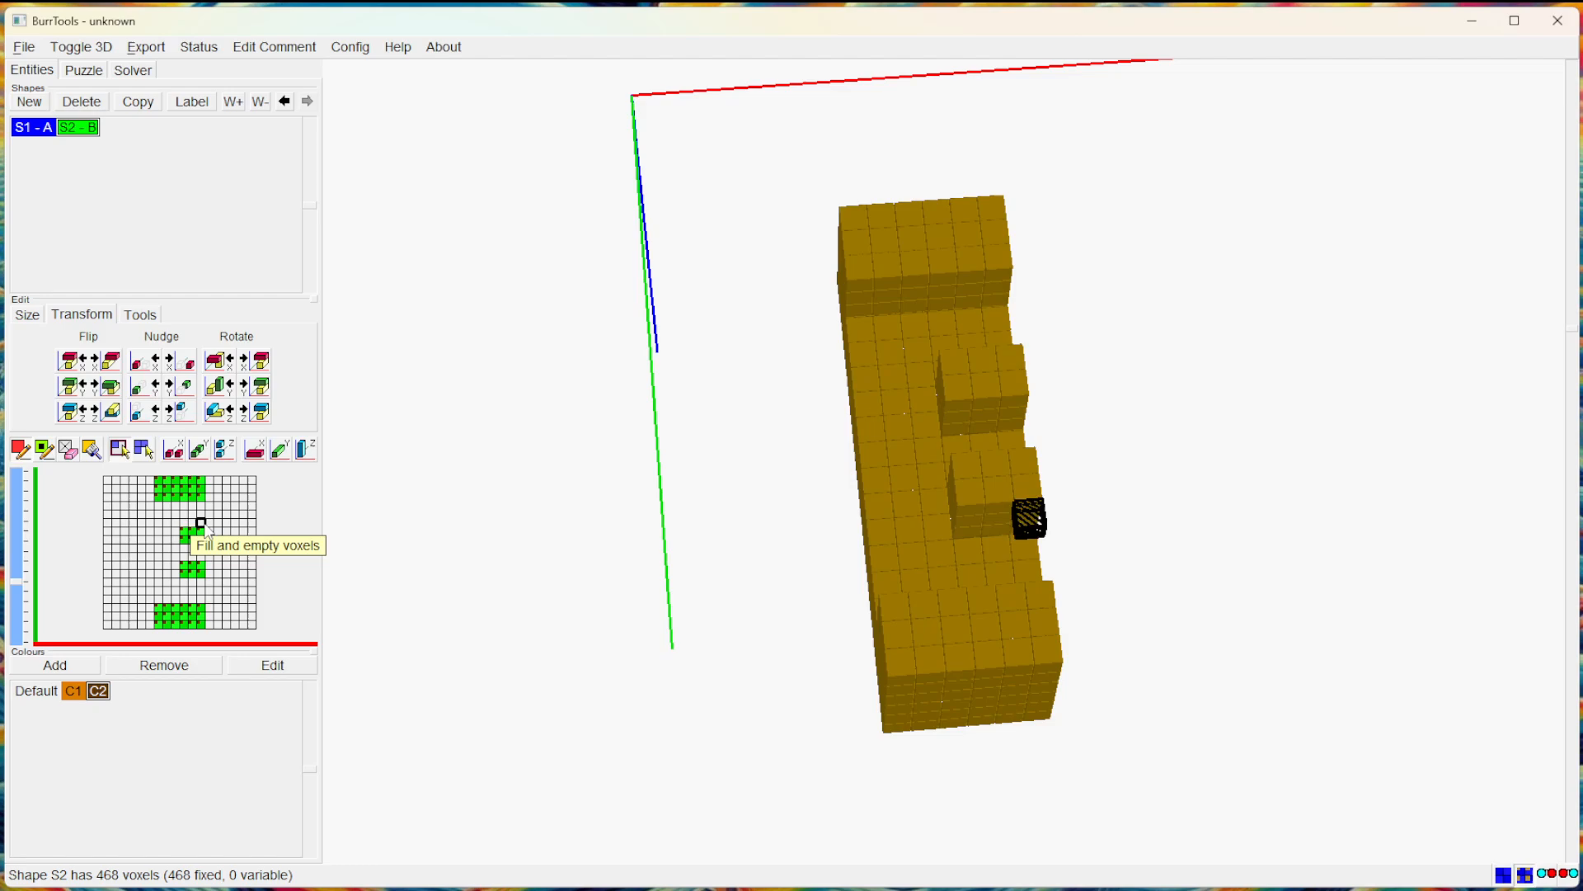
# Nudge shape B back and forth along X until it sits against the grid edge nearest the origin.
pyautogui.click(148, 366)
pyautogui.click(149, 366)
pyautogui.click(149, 366)
pyautogui.click(174, 366)
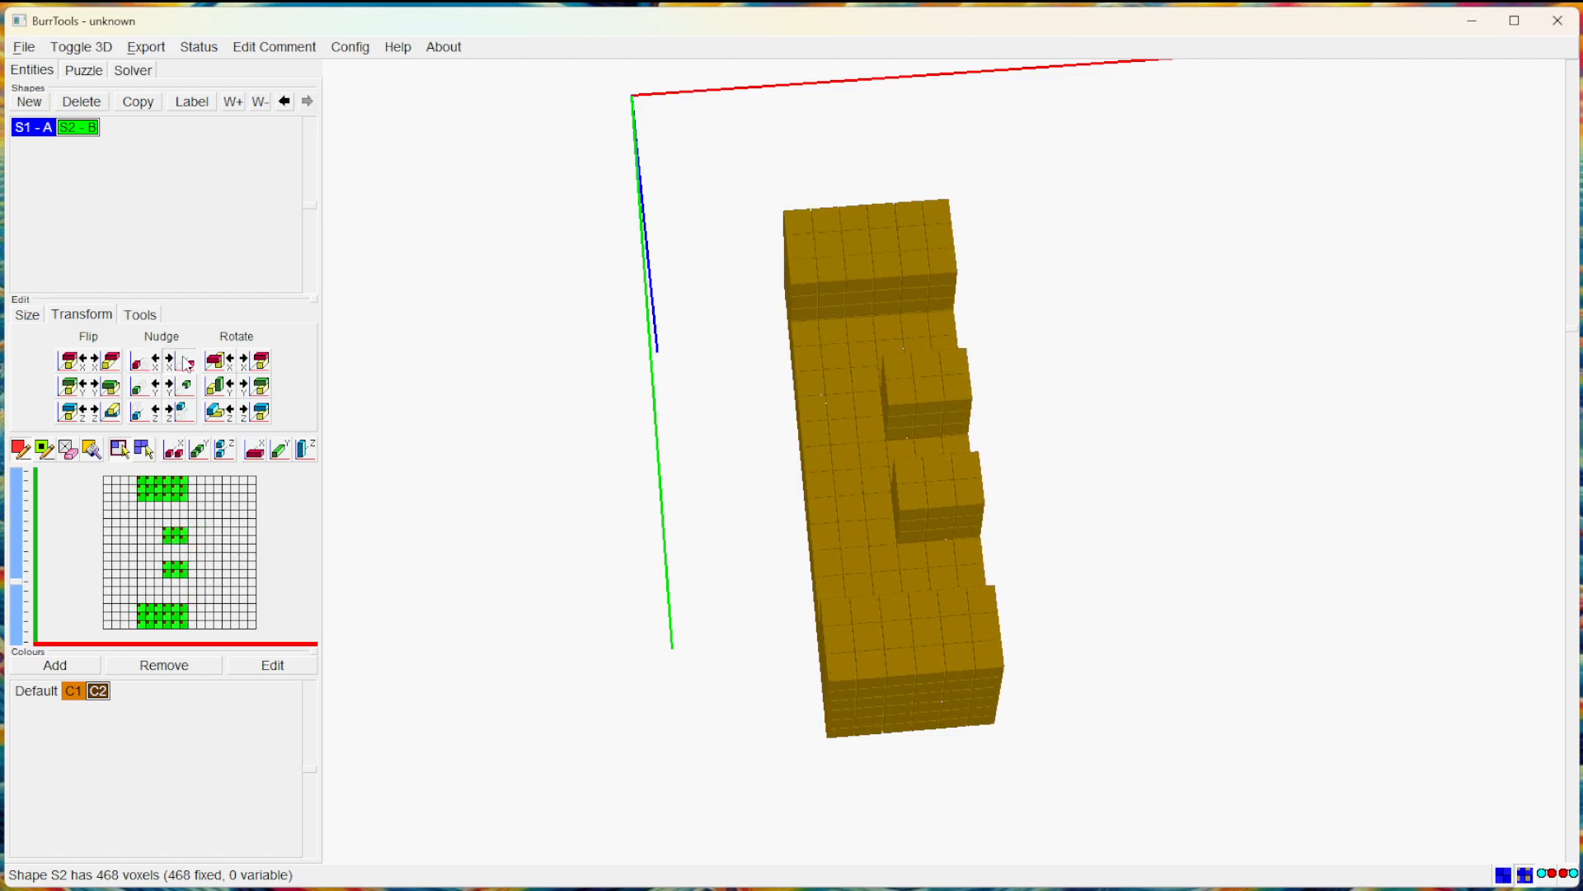
pyautogui.click(189, 364)
pyautogui.click(188, 364)
pyautogui.click(153, 366)
pyautogui.click(147, 367)
pyautogui.click(147, 367)
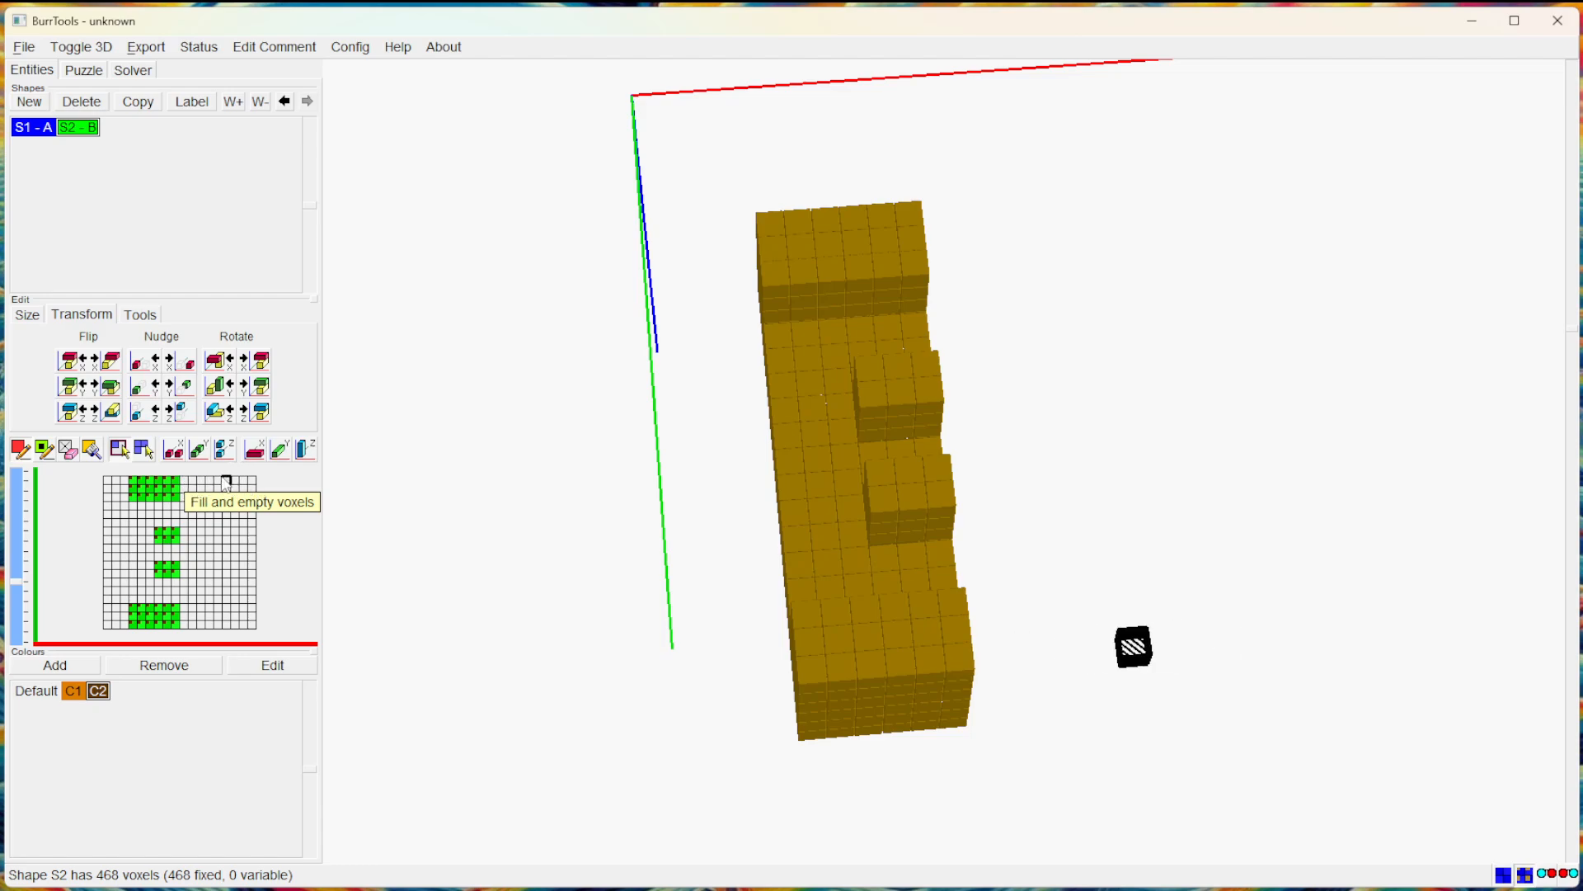
pyautogui.click(147, 367)
pyautogui.click(147, 367)
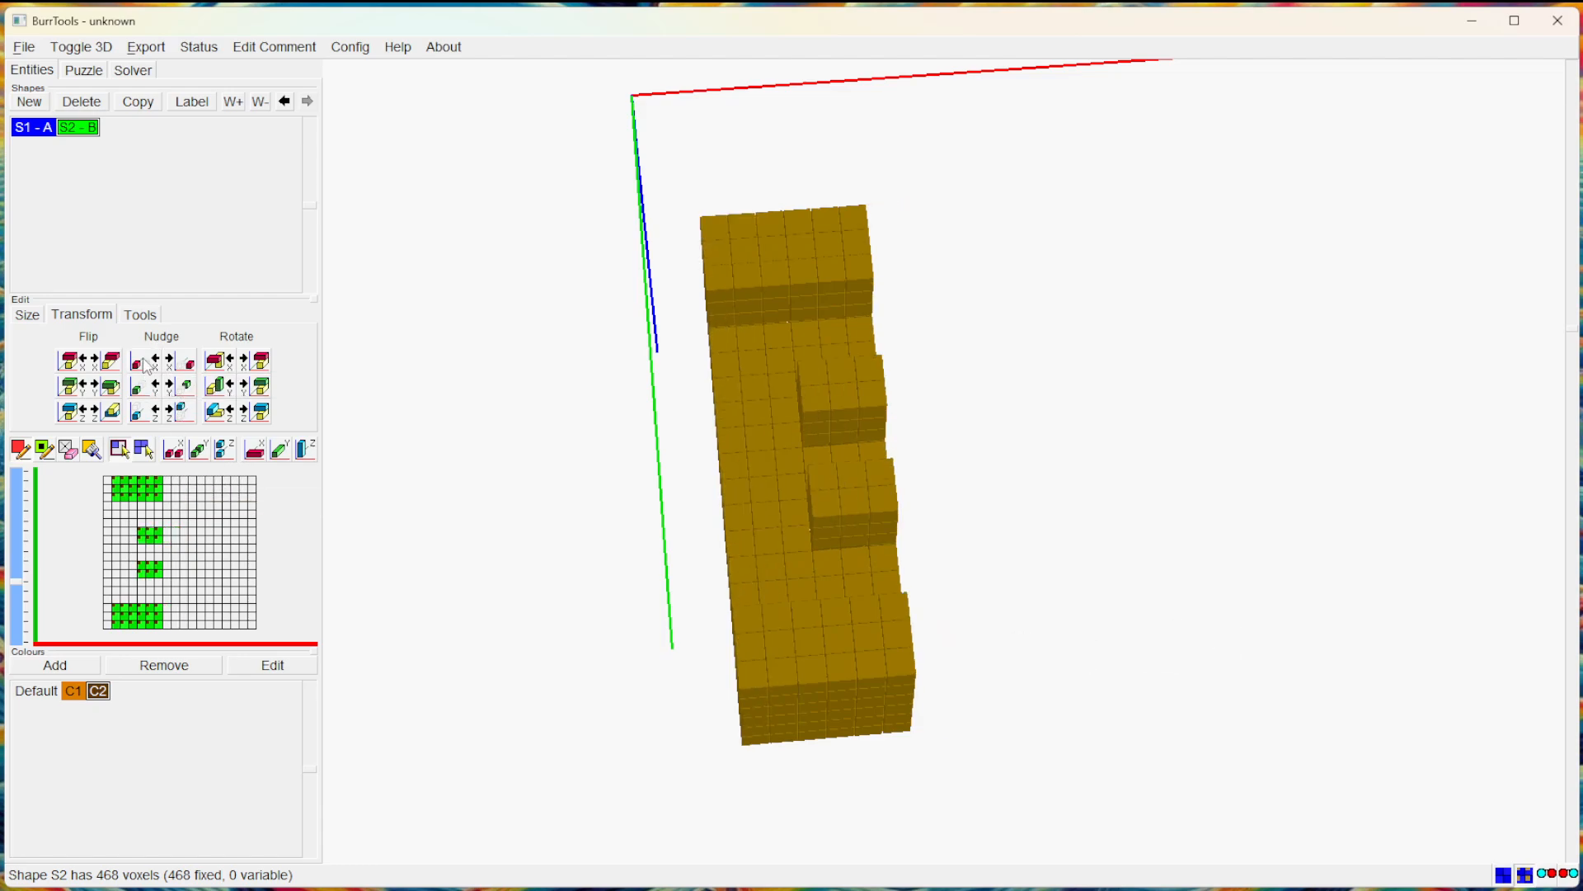
pyautogui.click(146, 367)
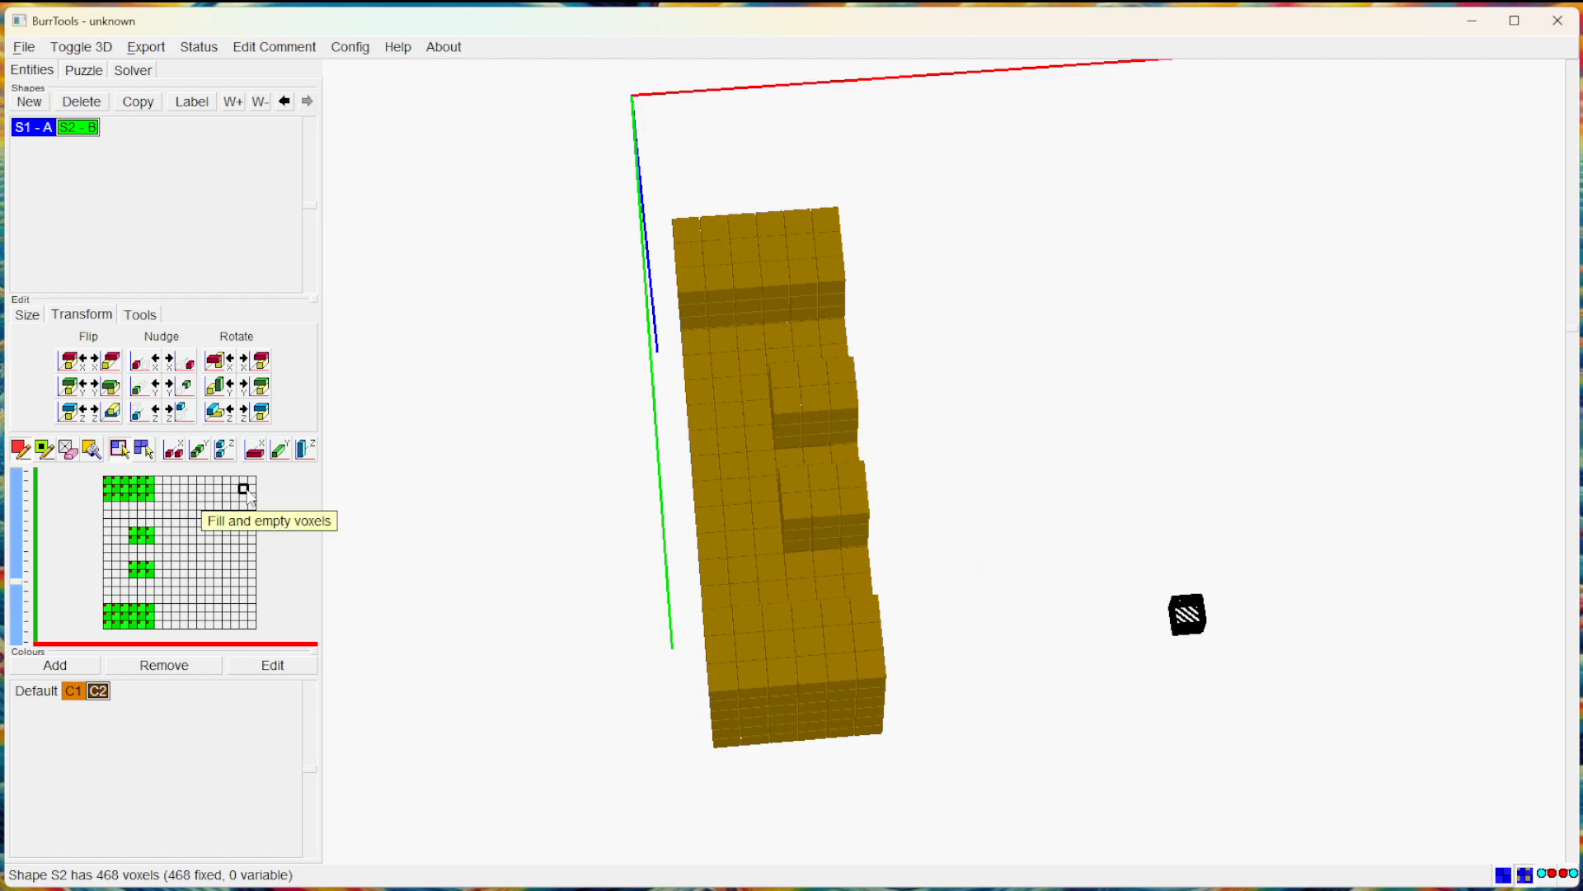
# Nudge shape B in the positive X direction until all its voxels are pushed off the grid.
pyautogui.click(183, 364)
pyautogui.click(183, 365)
pyautogui.click(183, 365)
pyautogui.click(183, 365)
pyautogui.click(185, 366)
pyautogui.click(184, 366)
pyautogui.click(185, 366)
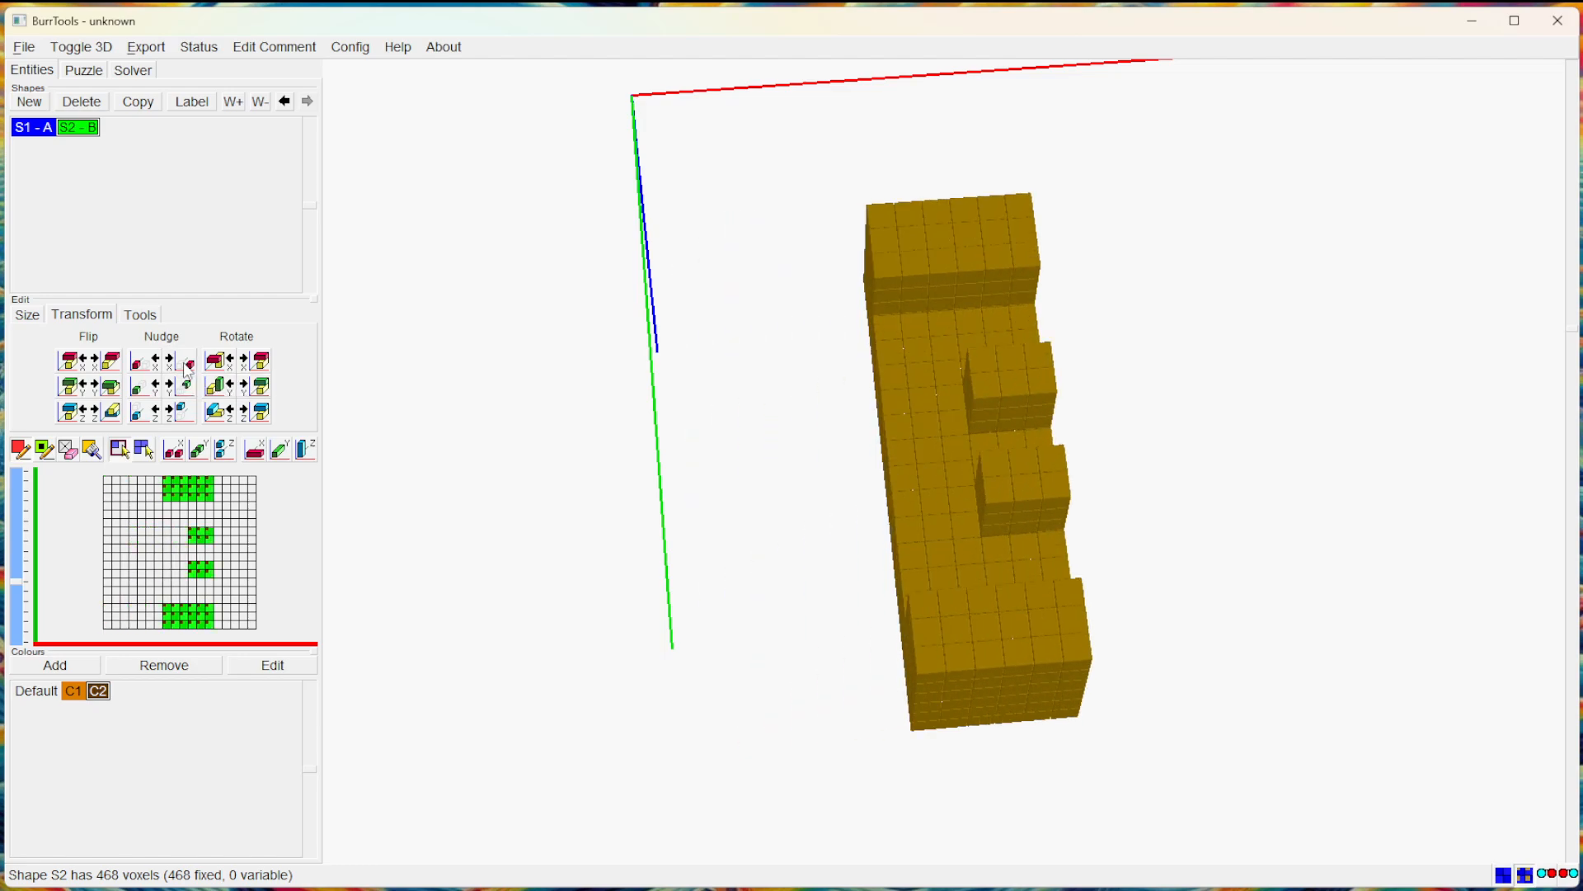
pyautogui.click(185, 366)
pyautogui.click(185, 366)
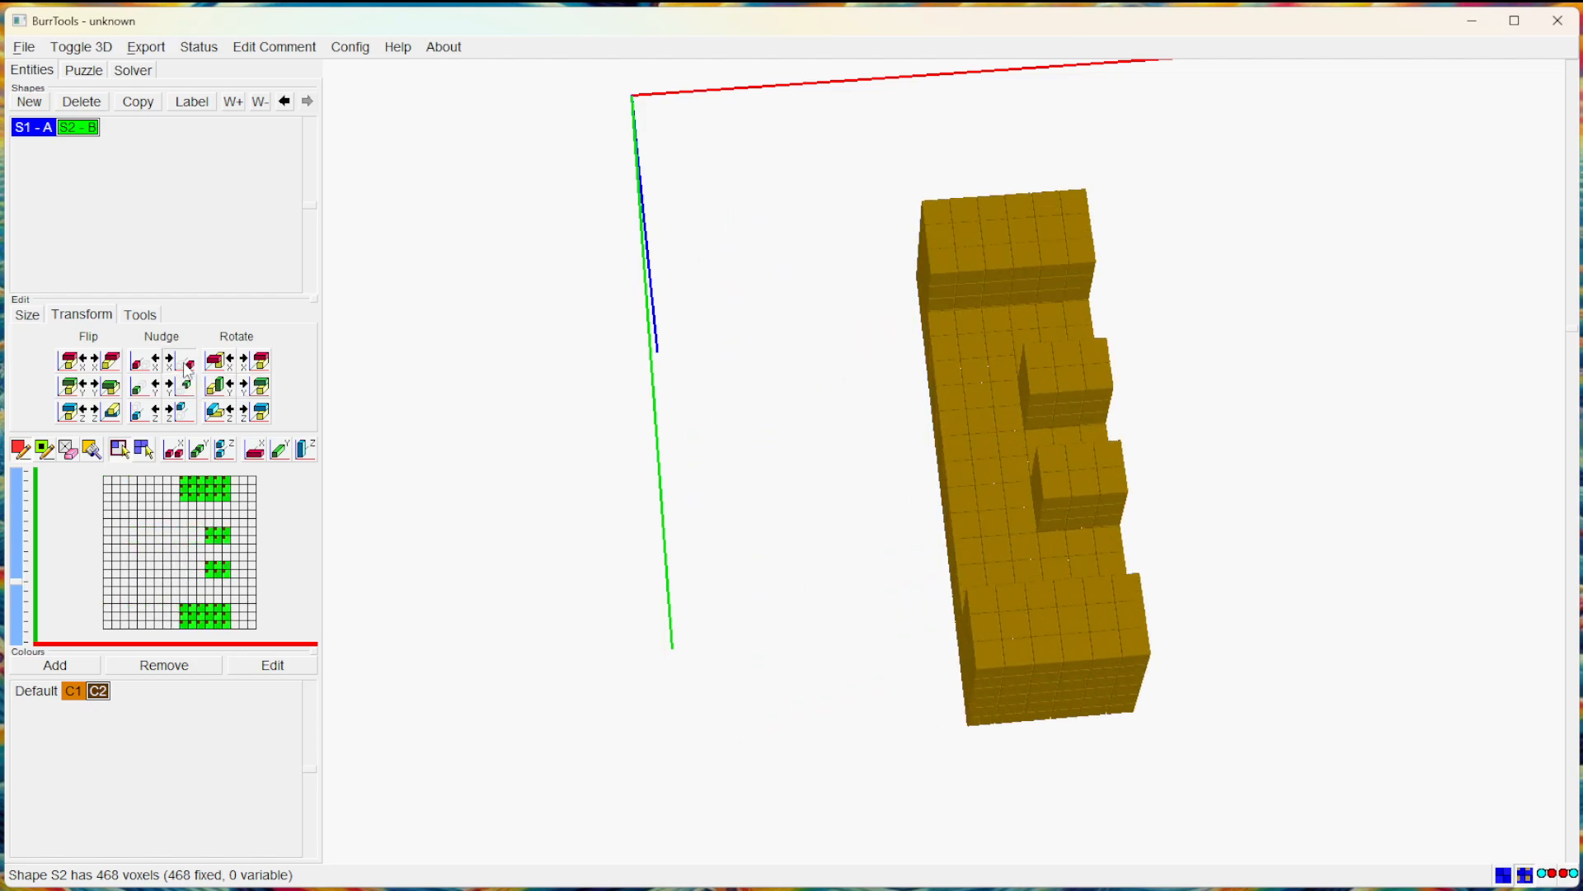
pyautogui.click(185, 366)
pyautogui.click(185, 366)
pyautogui.click(185, 367)
pyautogui.click(185, 366)
pyautogui.click(184, 366)
pyautogui.click(185, 366)
pyautogui.click(185, 367)
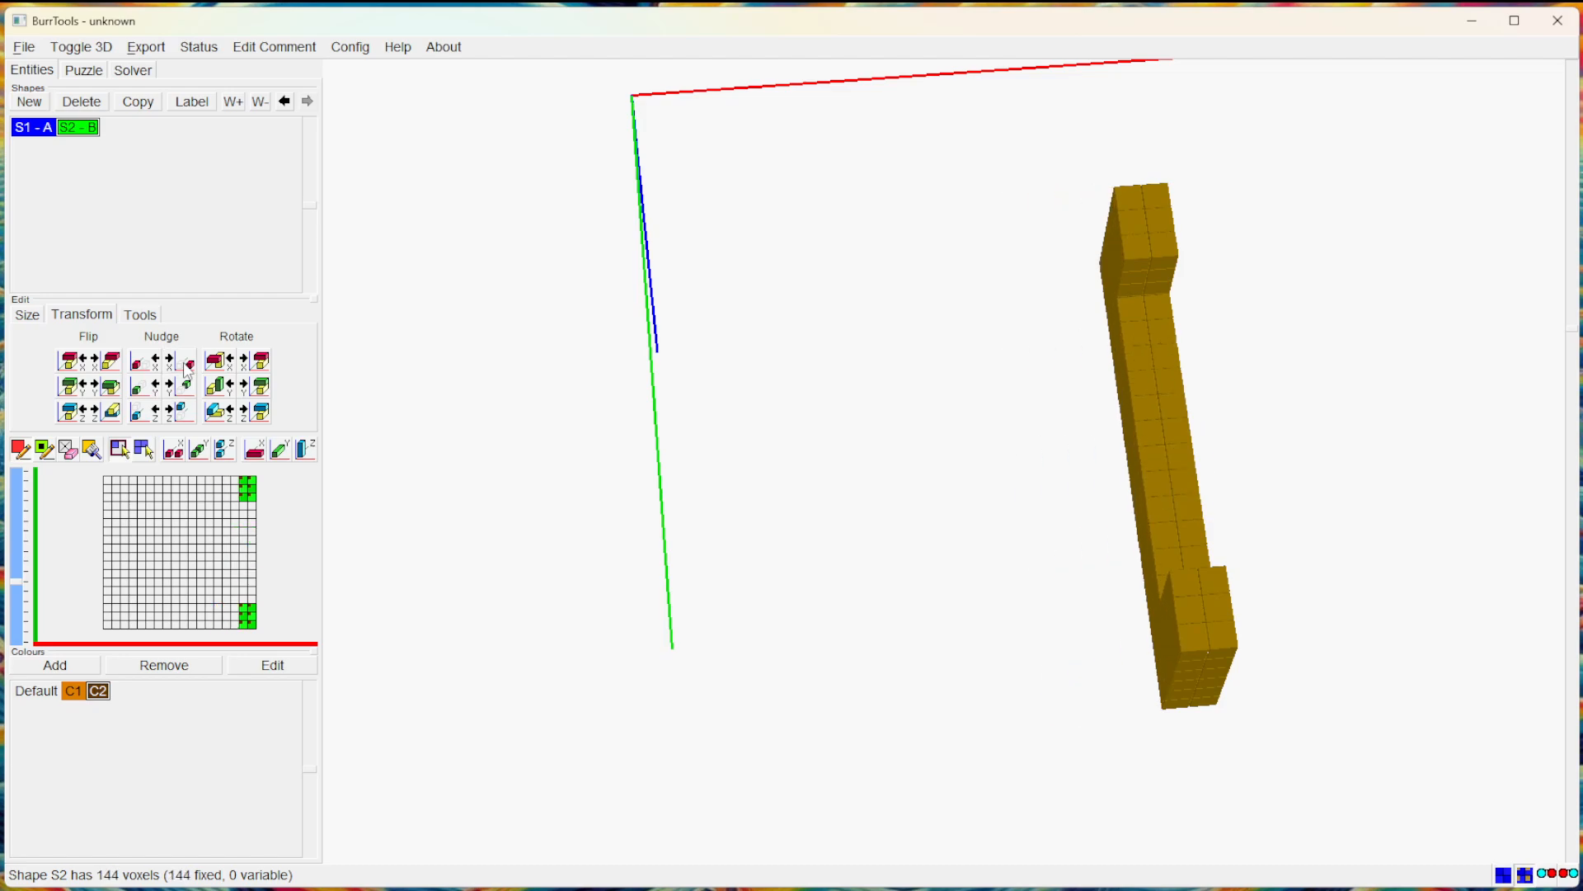
pyautogui.click(185, 366)
pyautogui.click(185, 367)
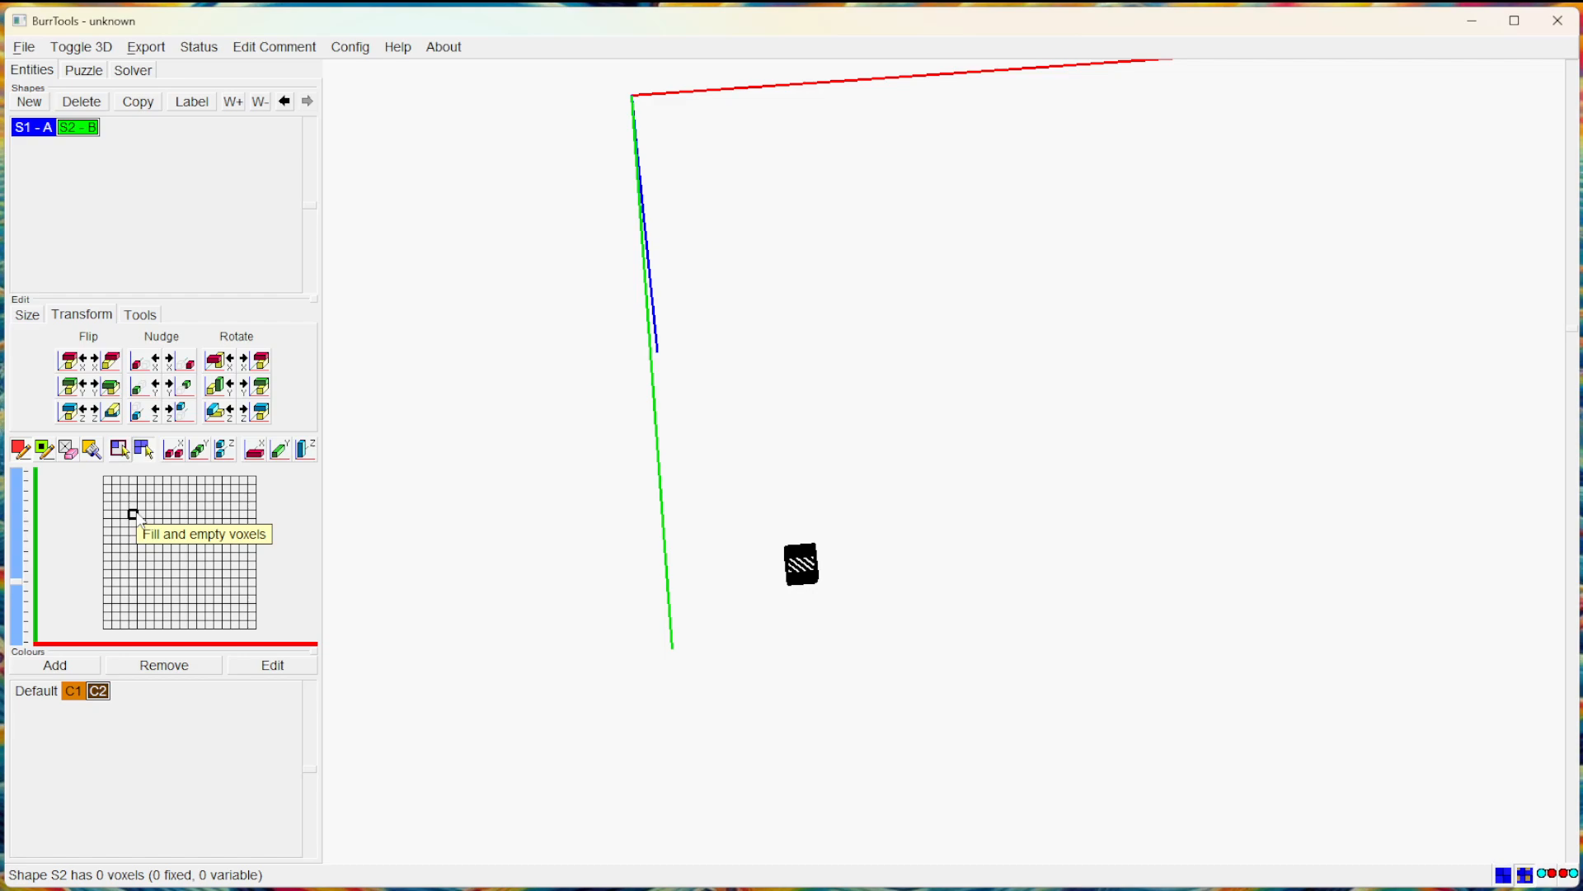
# Draw a small irregular closed outline near the middle of shape B's grid and rotate it repeatedly 90° anticlockwise about Z.
pyautogui.moveTo(156, 521)
pyautogui.mouseDown()
pyautogui.moveTo(196, 520)
pyautogui.moveTo(203, 561)
pyautogui.moveTo(164, 569)
pyautogui.moveTo(157, 528)
pyautogui.mouseUp()
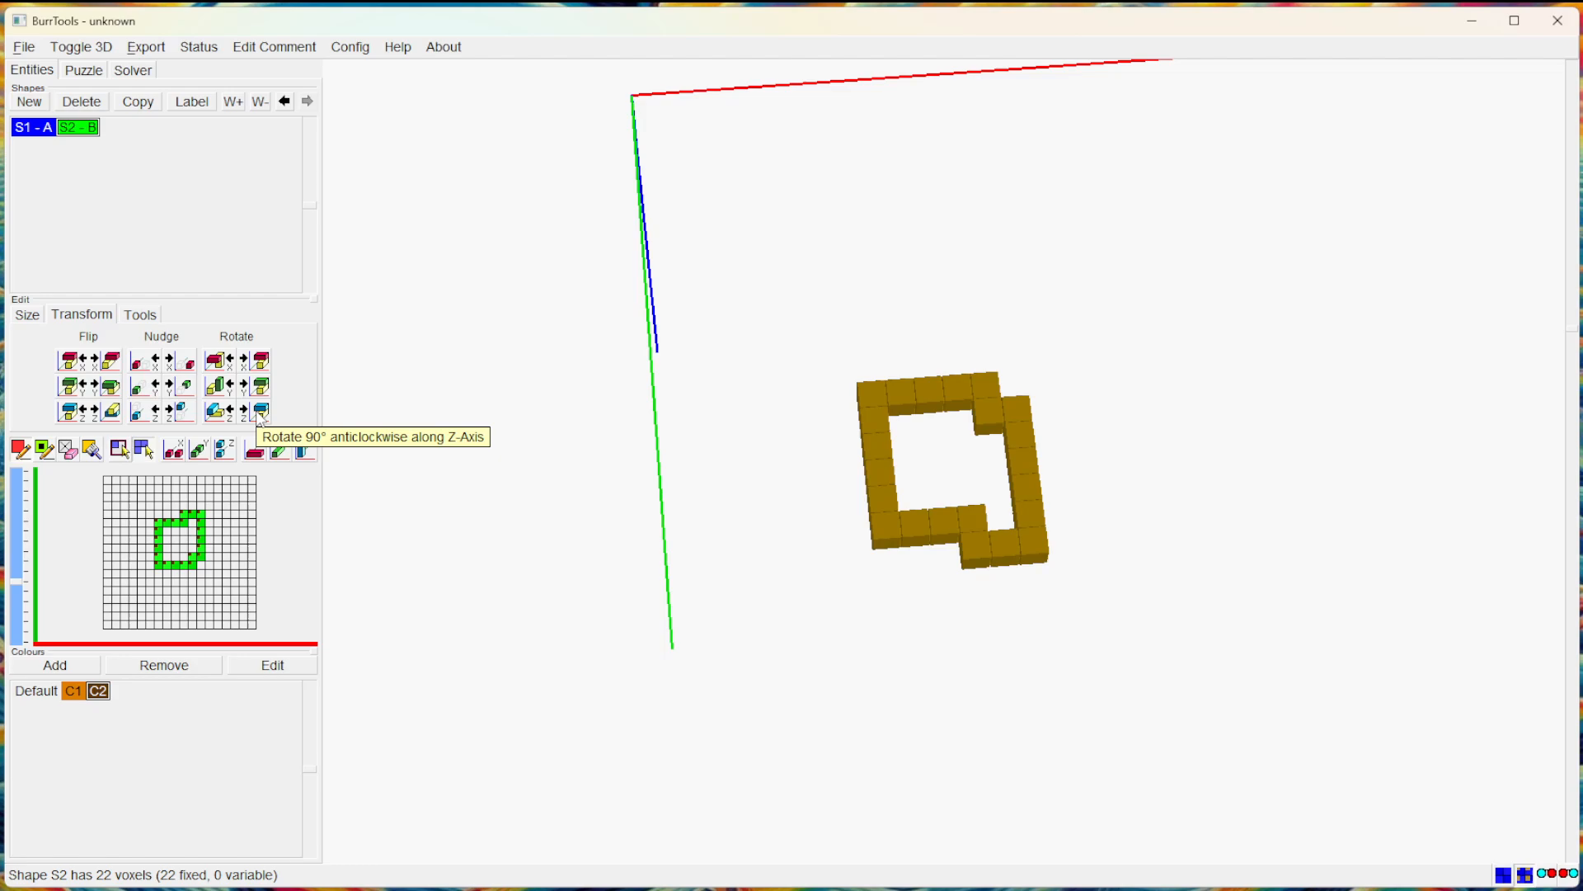
pyautogui.click(258, 415)
pyautogui.click(257, 415)
pyautogui.click(258, 415)
pyautogui.click(258, 415)
pyautogui.click(257, 415)
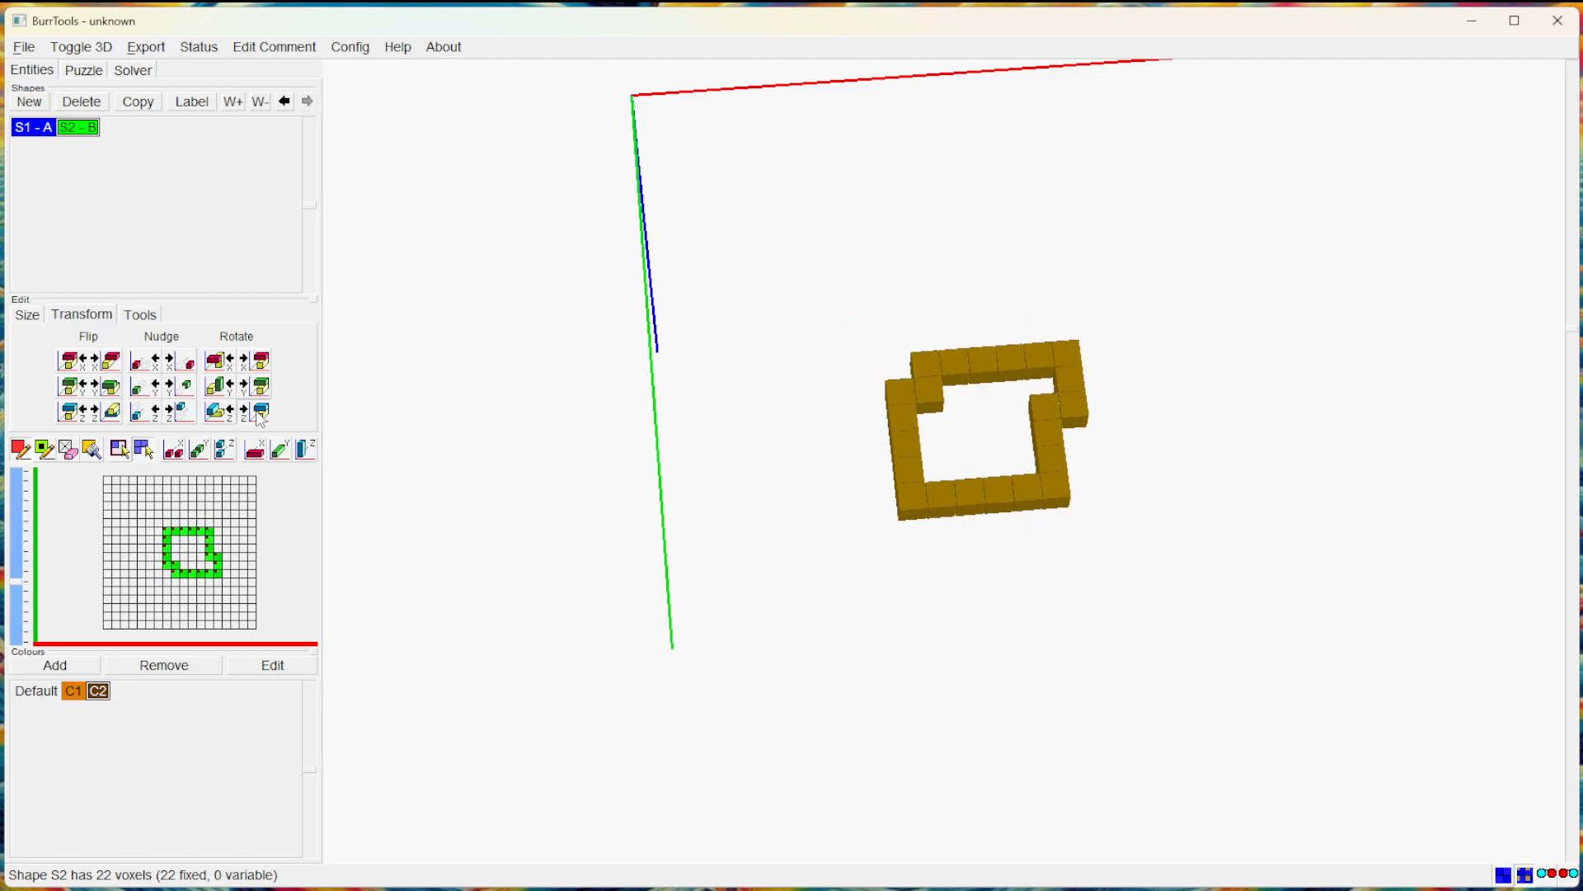
pyautogui.click(257, 415)
pyautogui.click(257, 415)
pyautogui.click(258, 415)
pyautogui.click(259, 415)
pyautogui.click(259, 415)
pyautogui.click(259, 415)
pyautogui.click(259, 414)
pyautogui.click(259, 415)
pyautogui.click(259, 415)
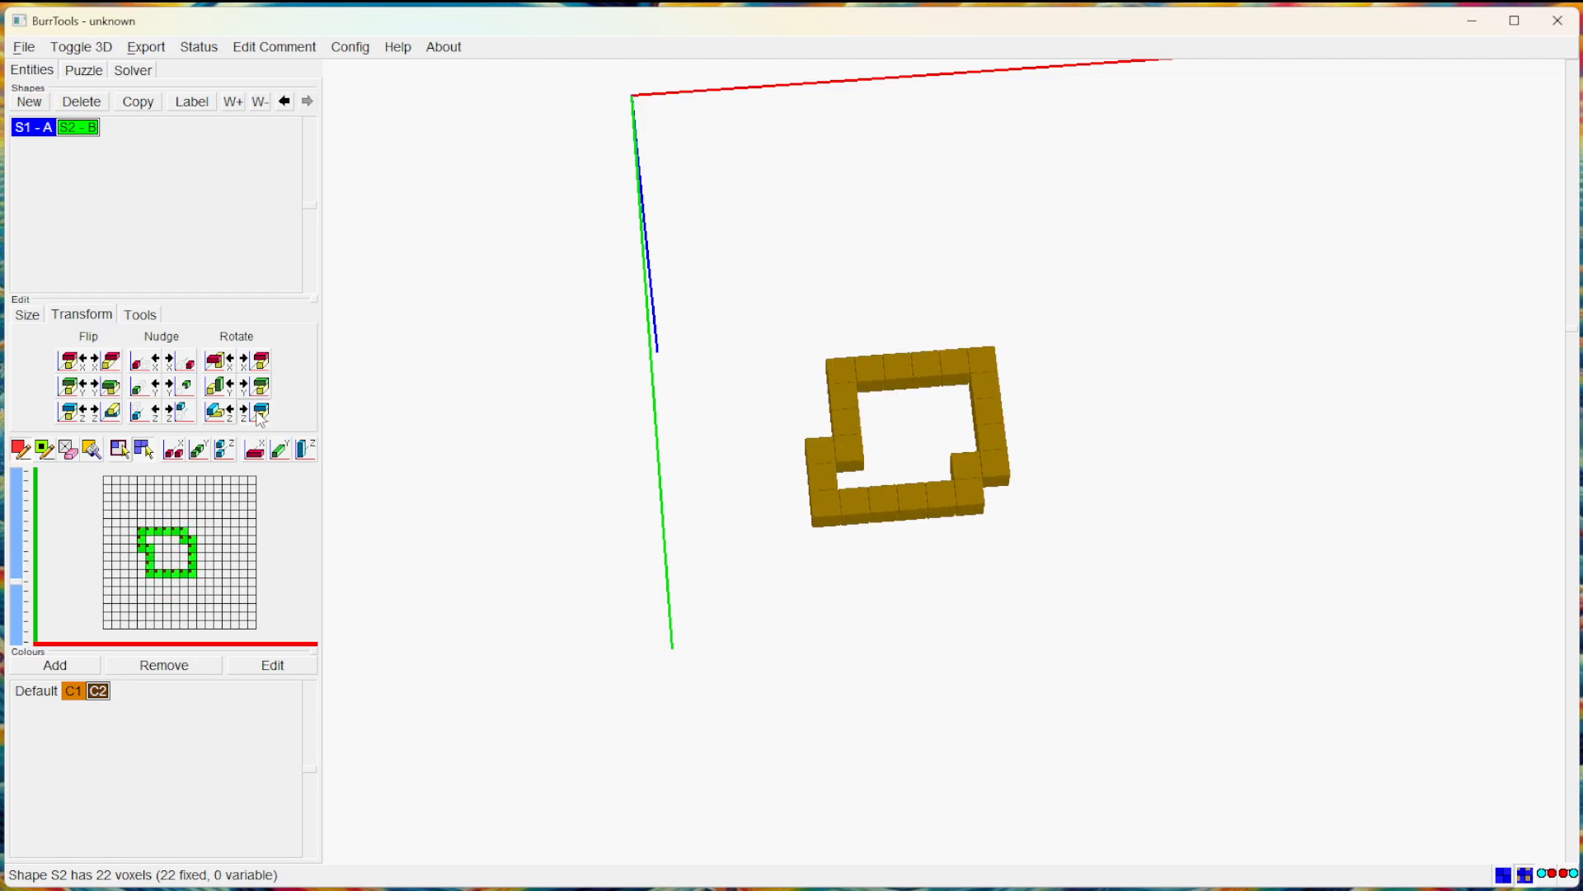
pyautogui.click(259, 415)
pyautogui.click(259, 415)
pyautogui.click(259, 414)
pyautogui.click(259, 415)
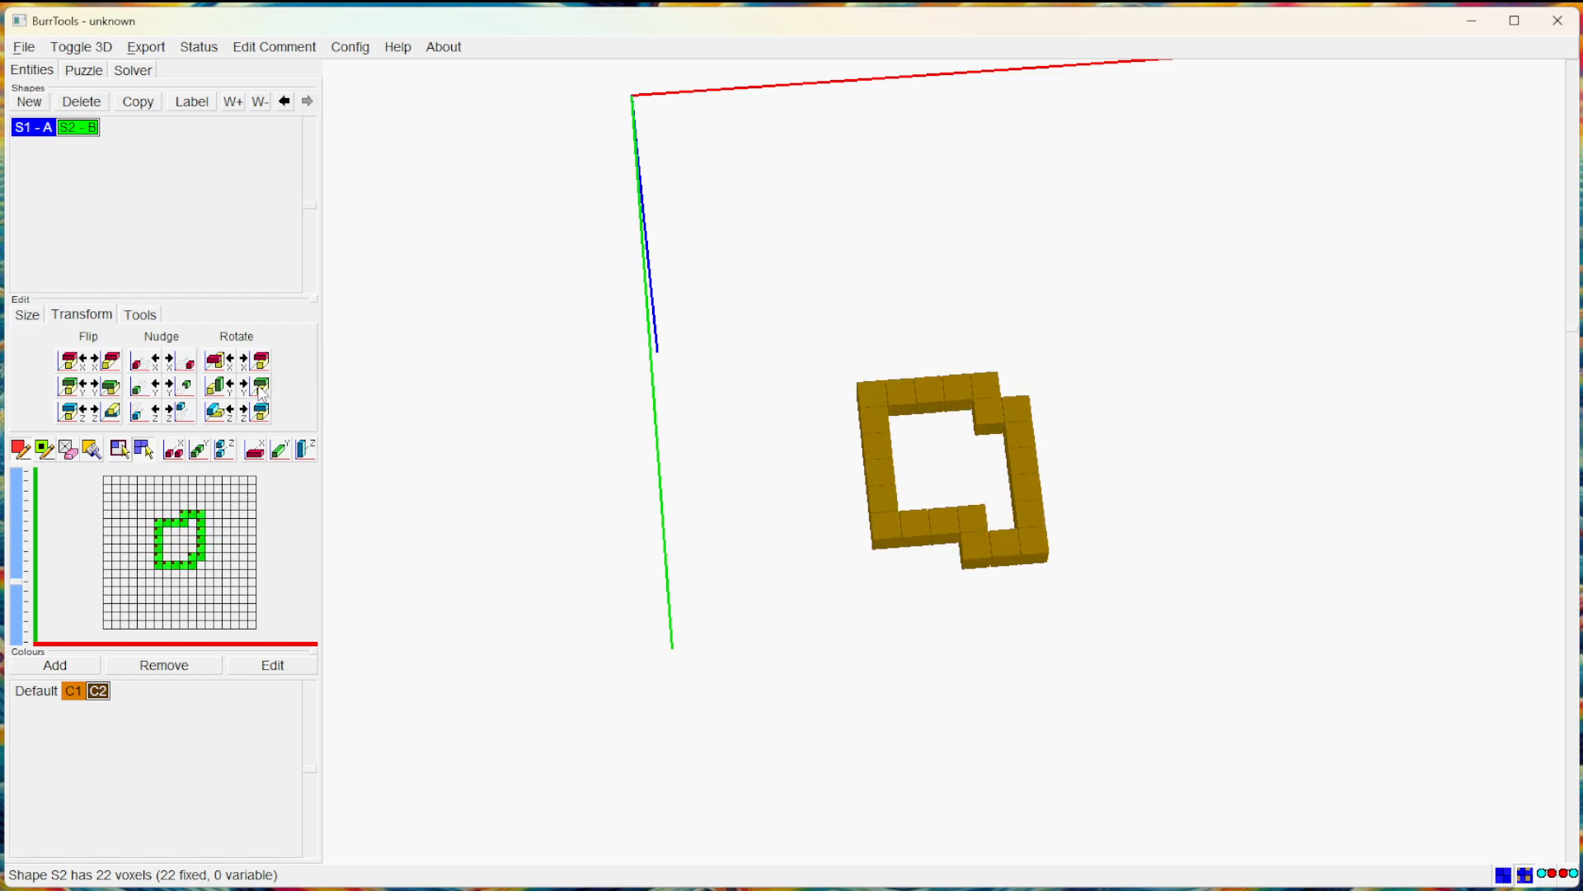
# Rotate the small outline repeatedly in 90° anticlockwise turns about the Y axis.
pyautogui.click(261, 388)
pyautogui.click(260, 388)
pyautogui.click(261, 387)
pyautogui.click(261, 388)
pyautogui.click(261, 388)
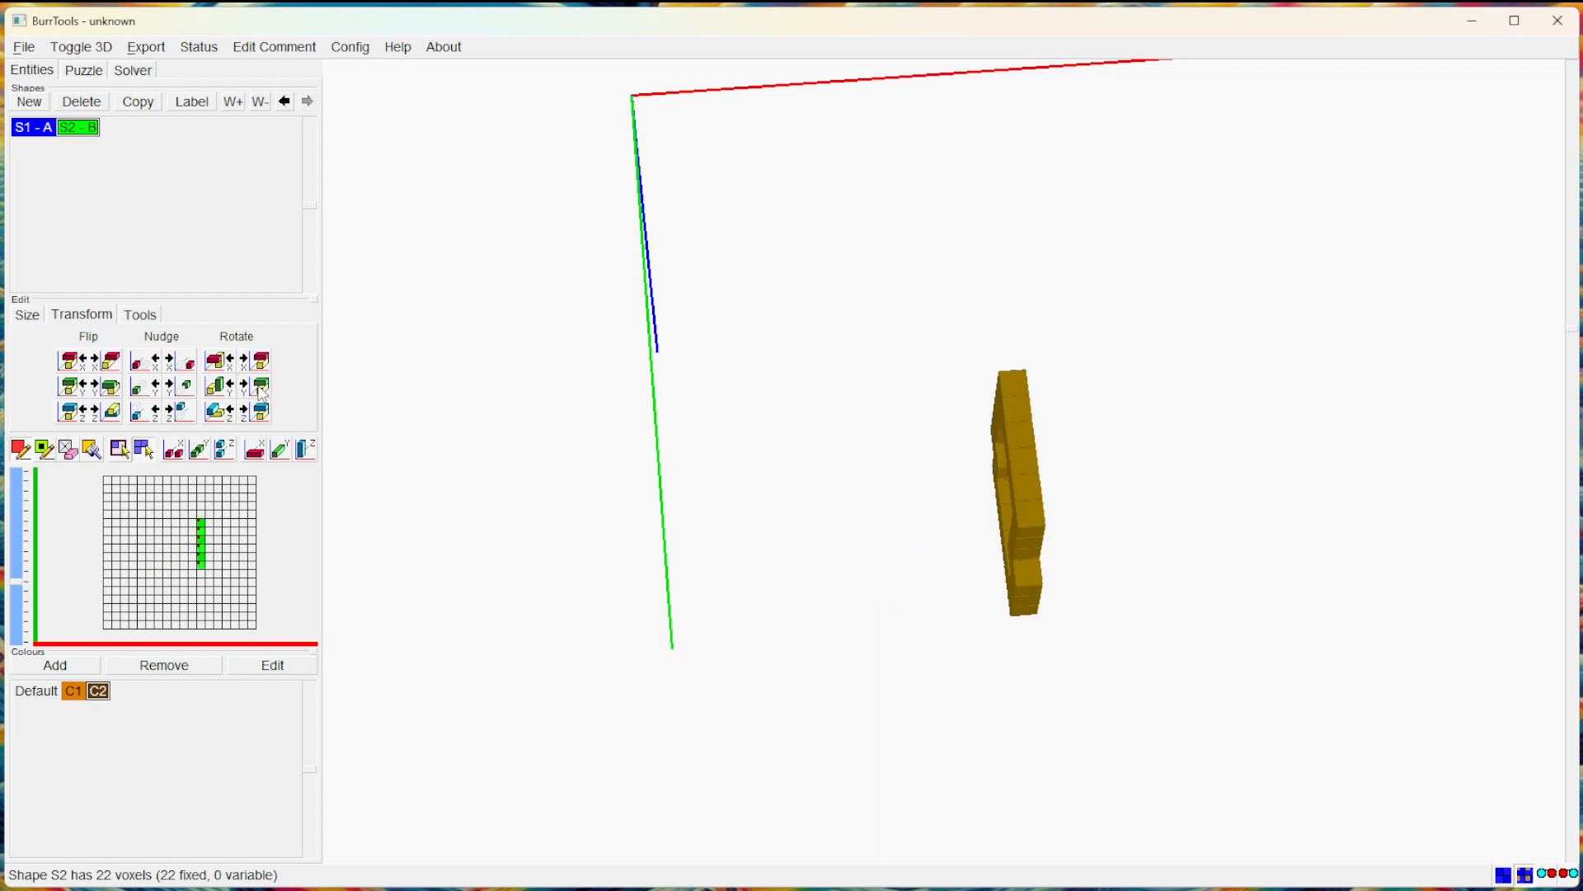
pyautogui.click(261, 387)
pyautogui.click(261, 387)
pyautogui.click(261, 388)
pyautogui.click(260, 387)
pyautogui.click(261, 388)
pyautogui.click(261, 388)
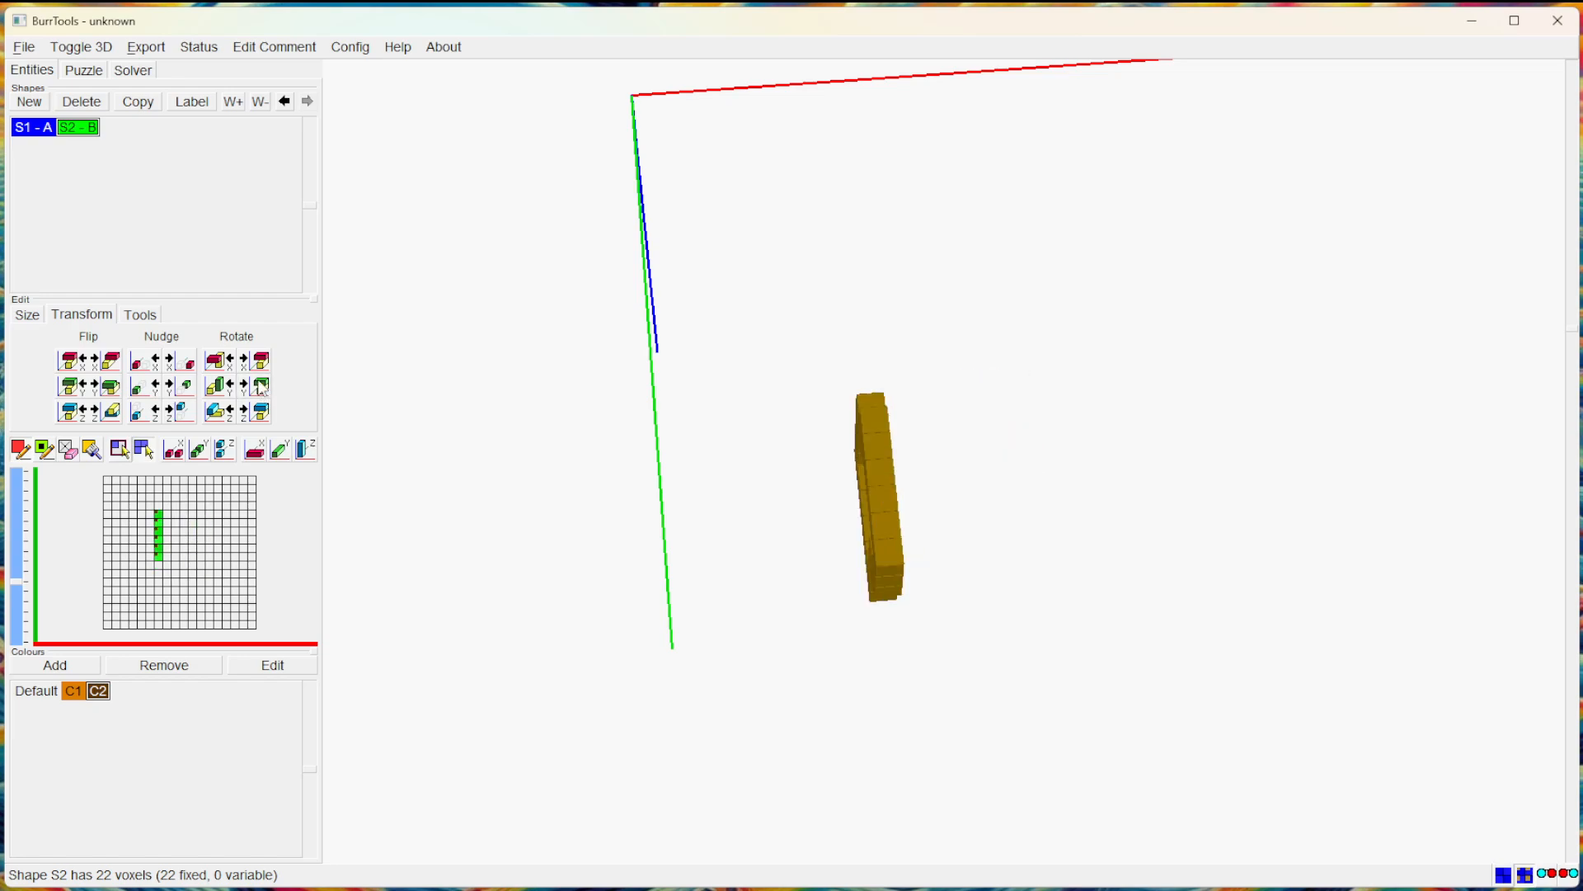
# Rotate the outline through a full anticlockwise turn about X, and turn it about Y back to its flat orientation.
pyautogui.click(260, 368)
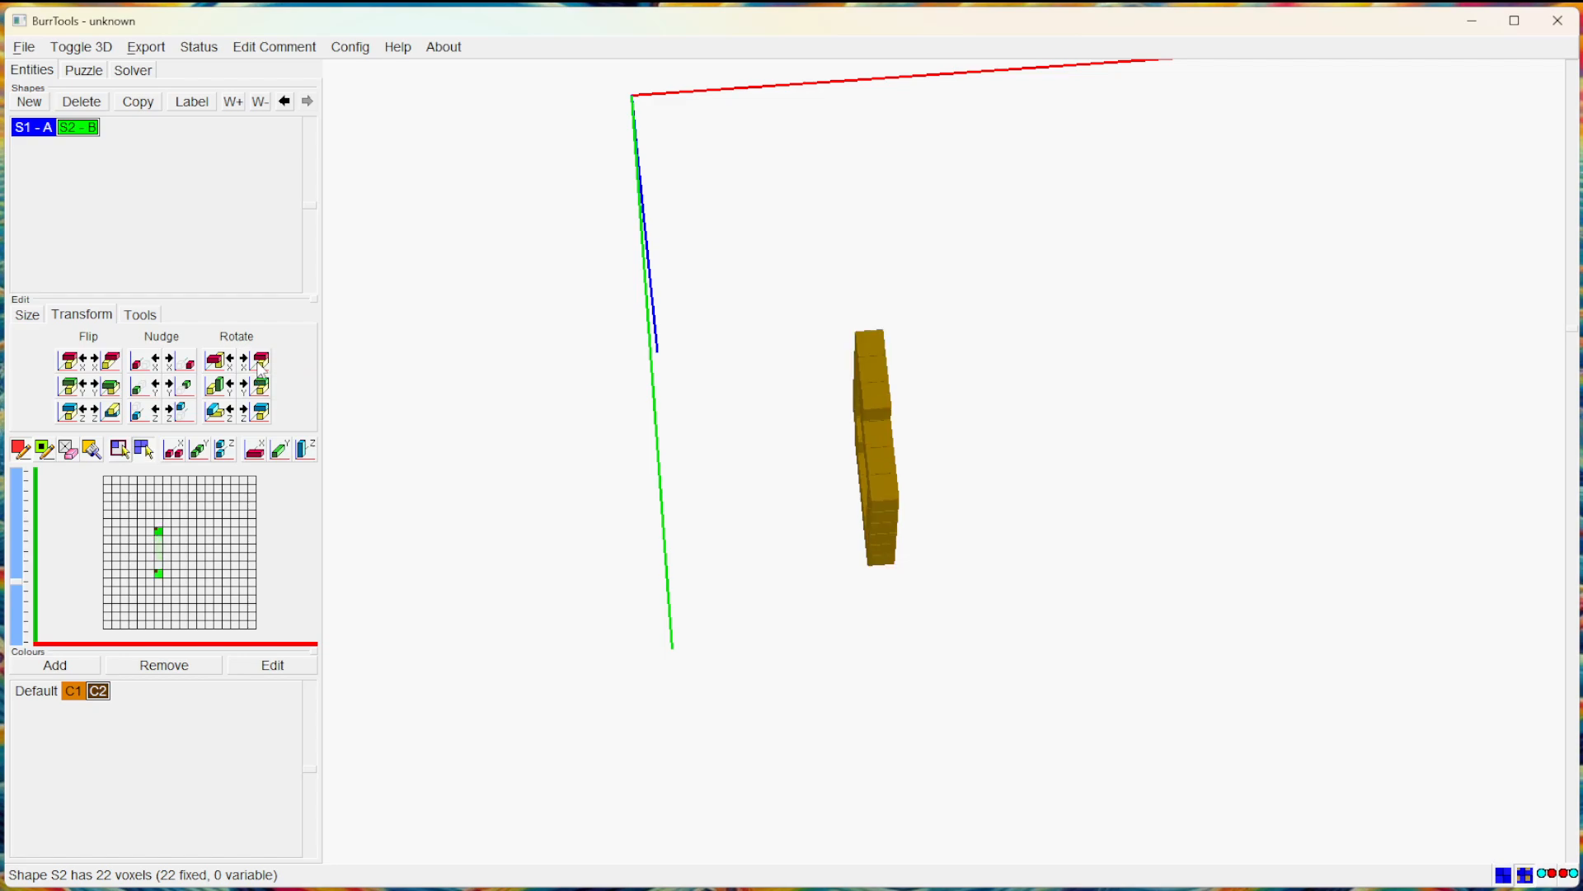
pyautogui.click(260, 369)
pyautogui.click(260, 368)
pyautogui.click(260, 368)
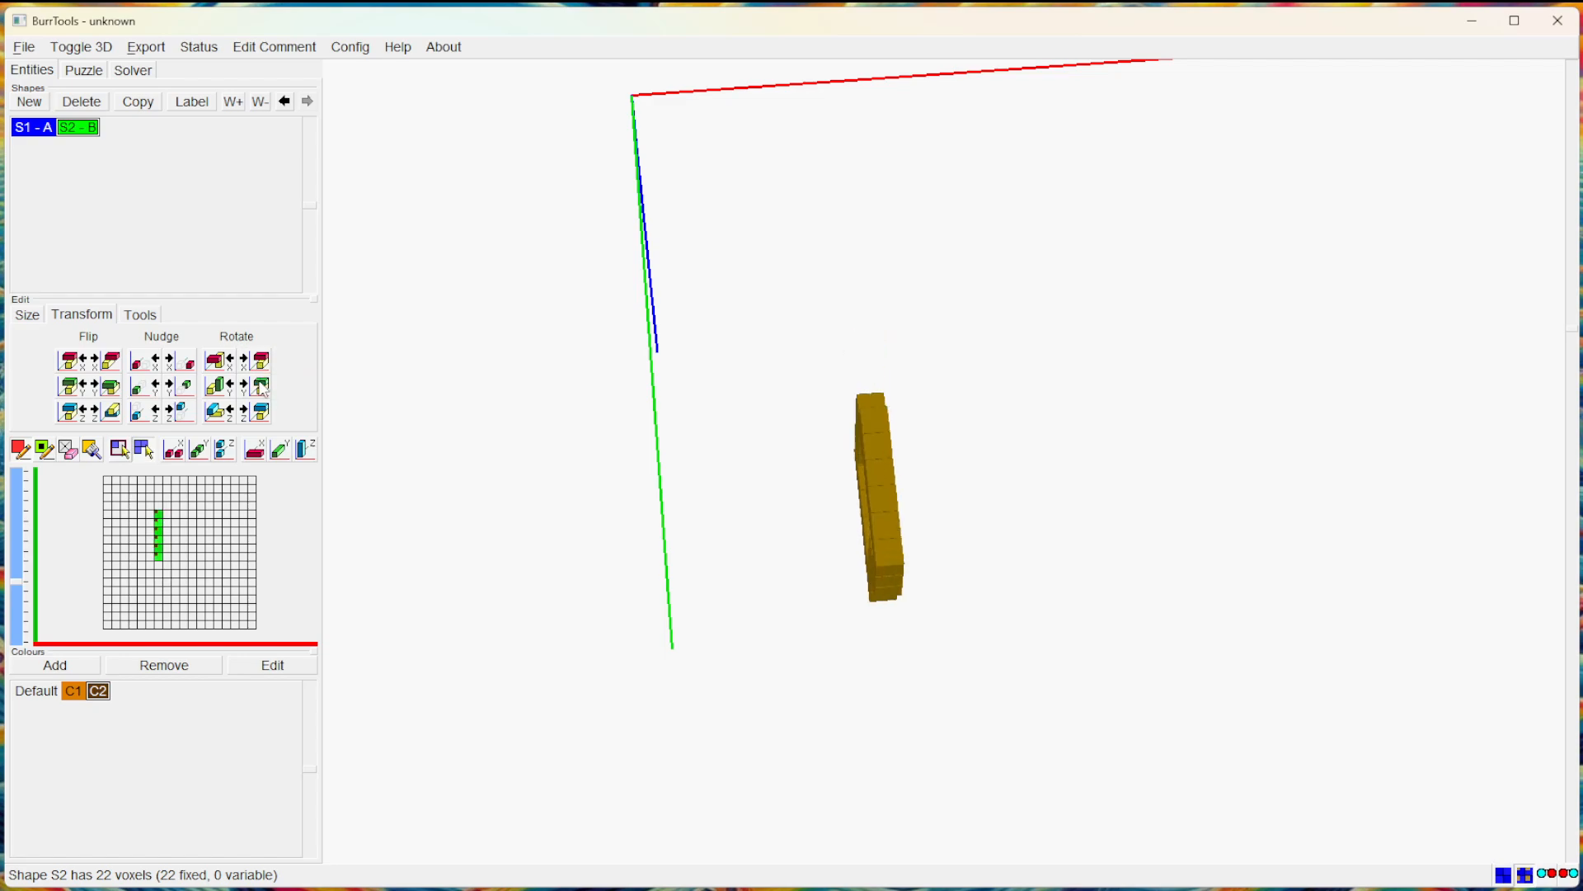
pyautogui.click(260, 388)
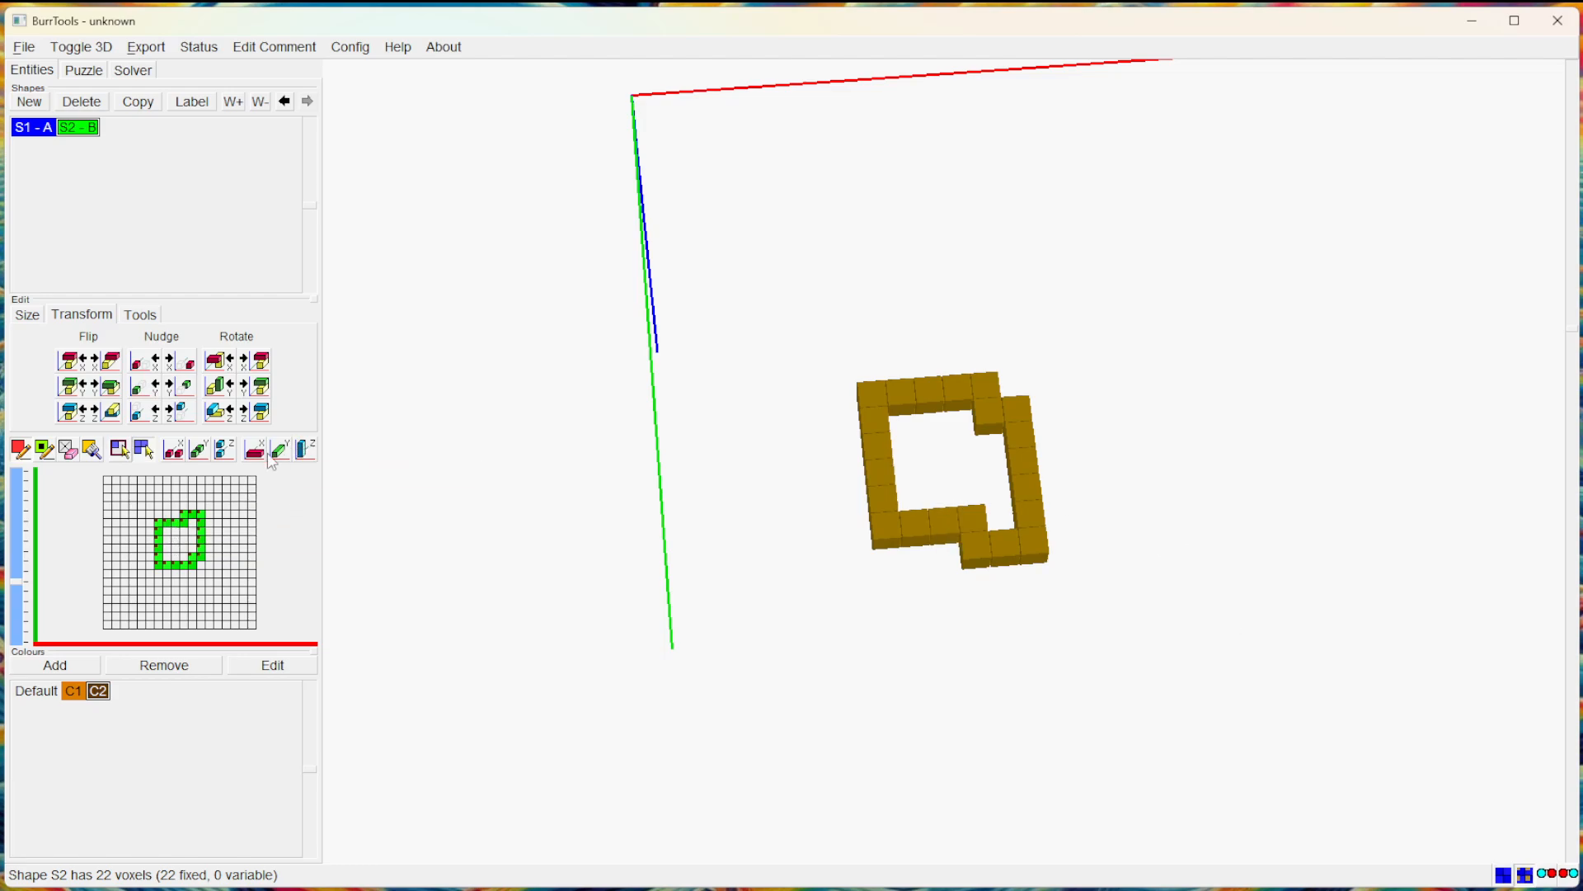
# Draw a larger outline around the small one and another perpendicular to it, rotating the shape 90° about Y and back.
pyautogui.moveTo(133, 507)
pyautogui.mouseDown()
pyautogui.moveTo(142, 589)
pyautogui.moveTo(227, 580)
pyautogui.moveTo(228, 493)
pyautogui.moveTo(138, 503)
pyautogui.mouseUp()
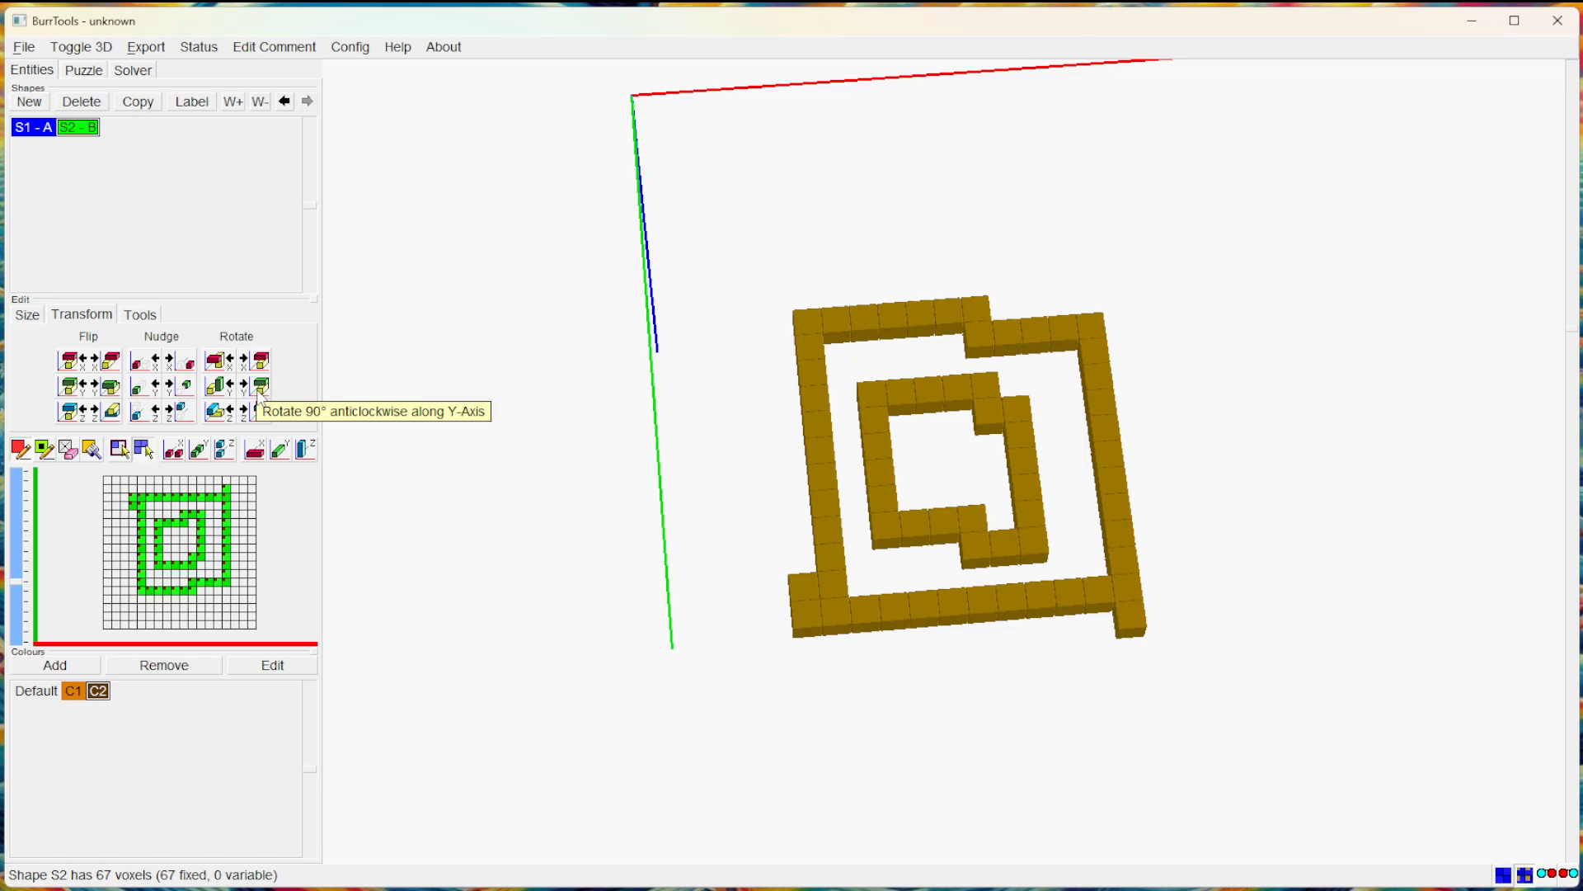
pyautogui.click(261, 386)
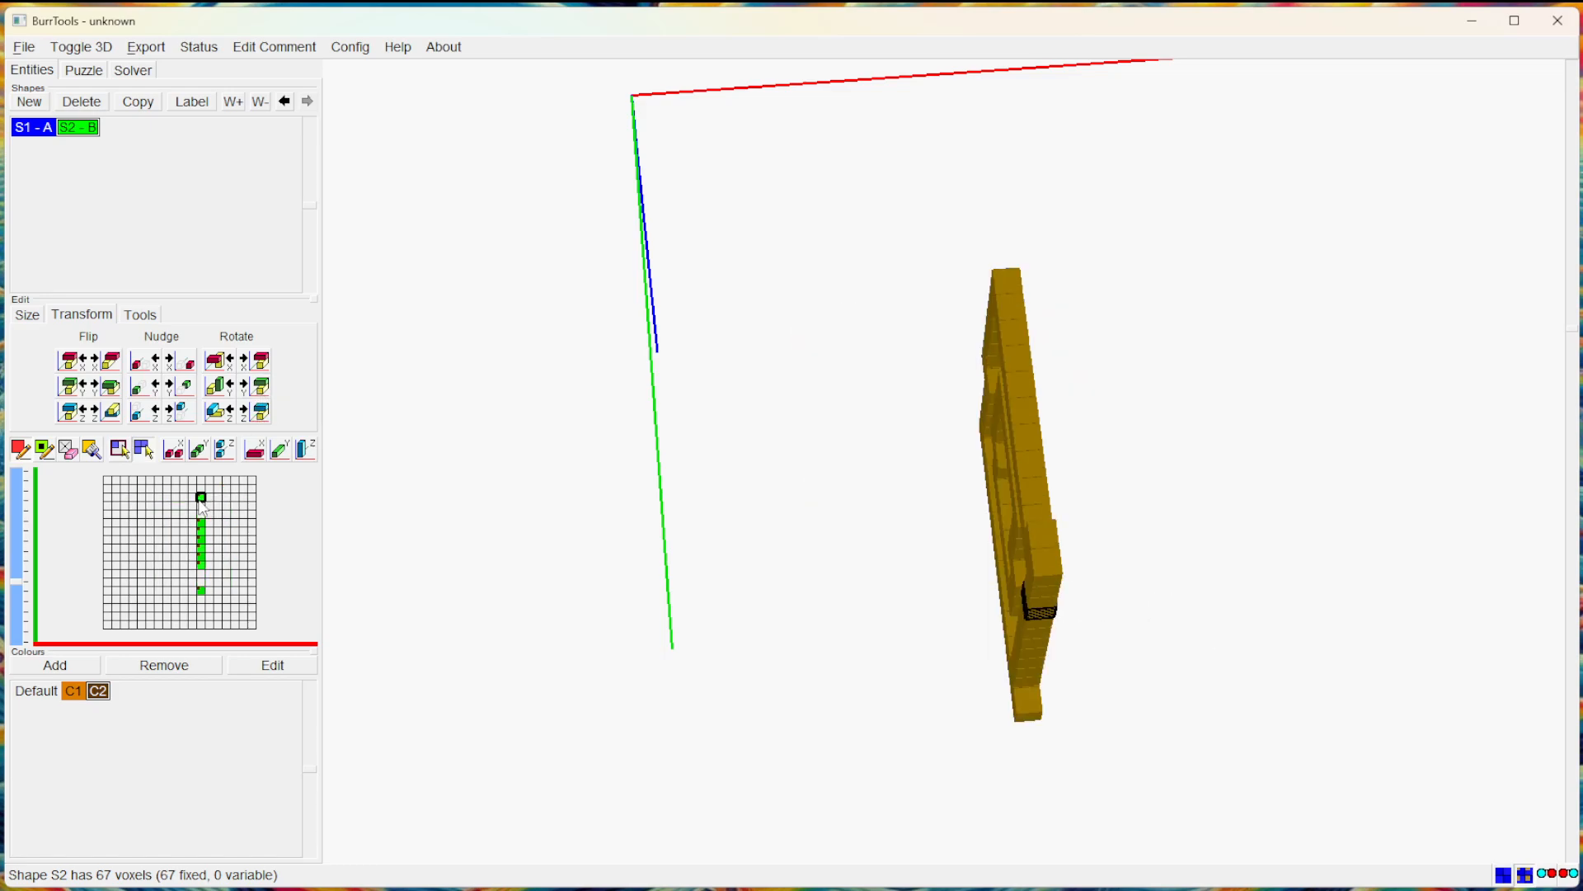
pyautogui.moveTo(198, 497)
pyautogui.mouseDown()
pyautogui.moveTo(142, 505)
pyautogui.moveTo(144, 590)
pyautogui.moveTo(196, 594)
pyautogui.moveTo(200, 498)
pyautogui.mouseUp()
pyautogui.click(214, 388)
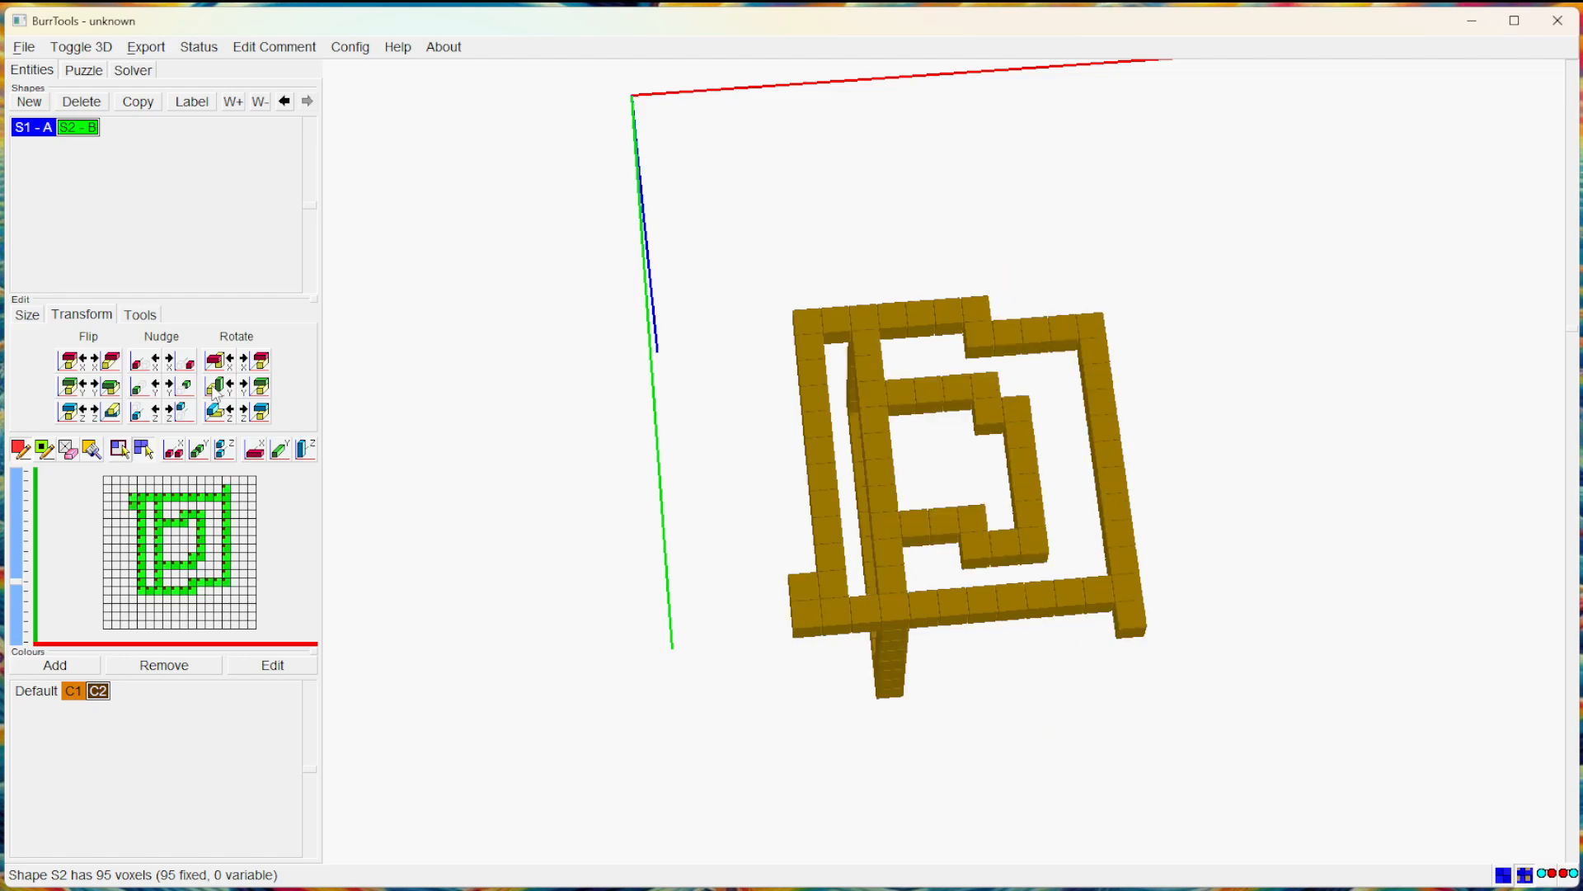
pyautogui.moveTo(457, 522); pyautogui.dragTo(551, 507)
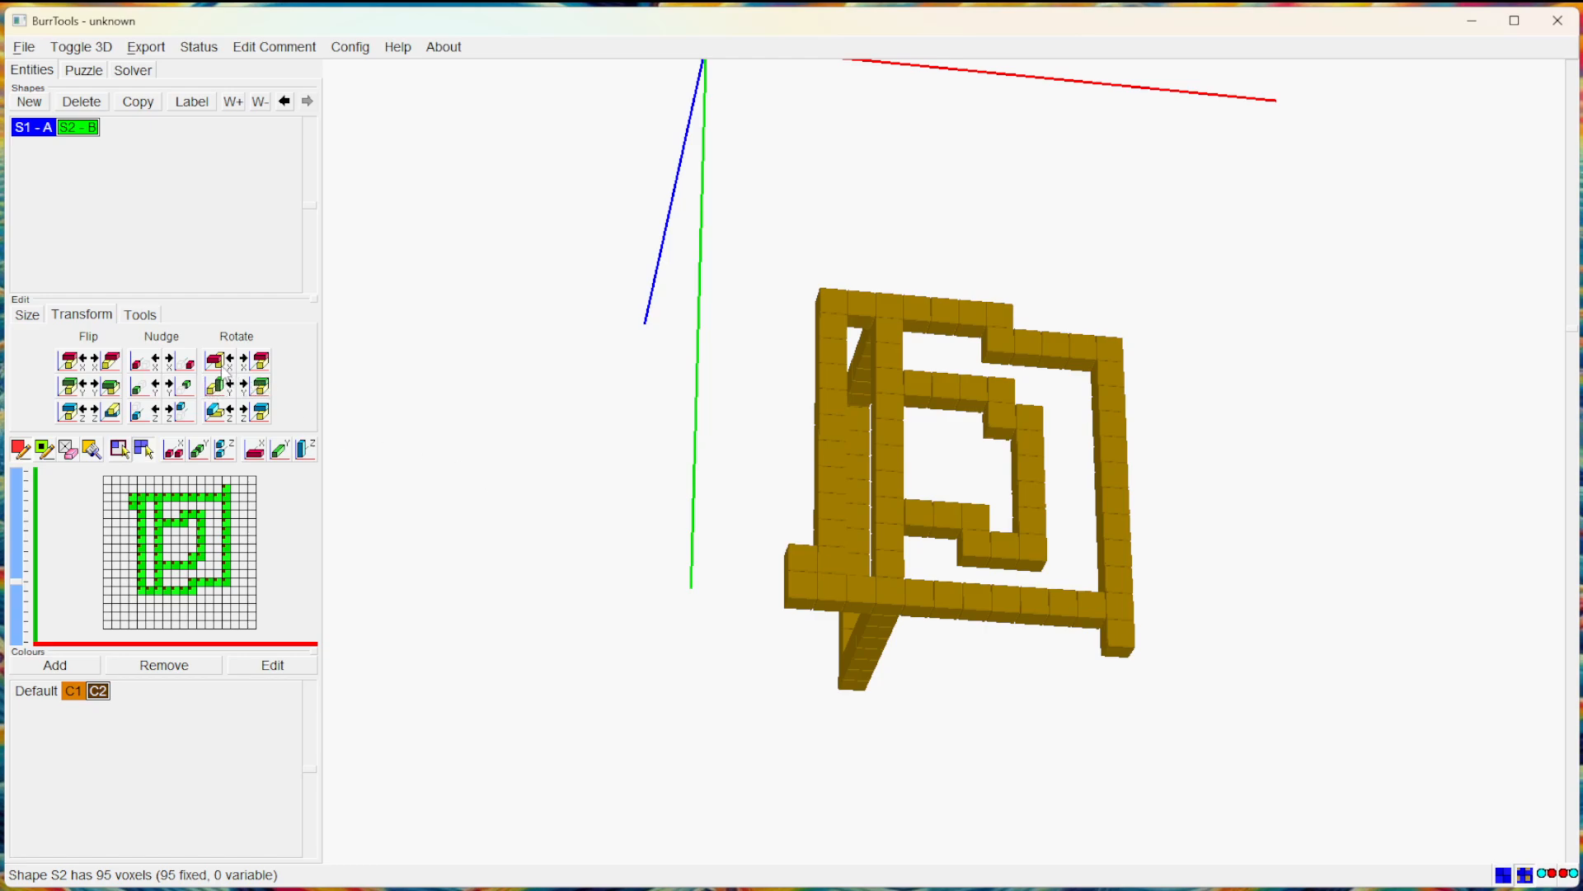
# Rotate the shape 90° about X, draw a large rectangular outline in that plane, and inspect the result from other sides.
pyautogui.click(218, 364)
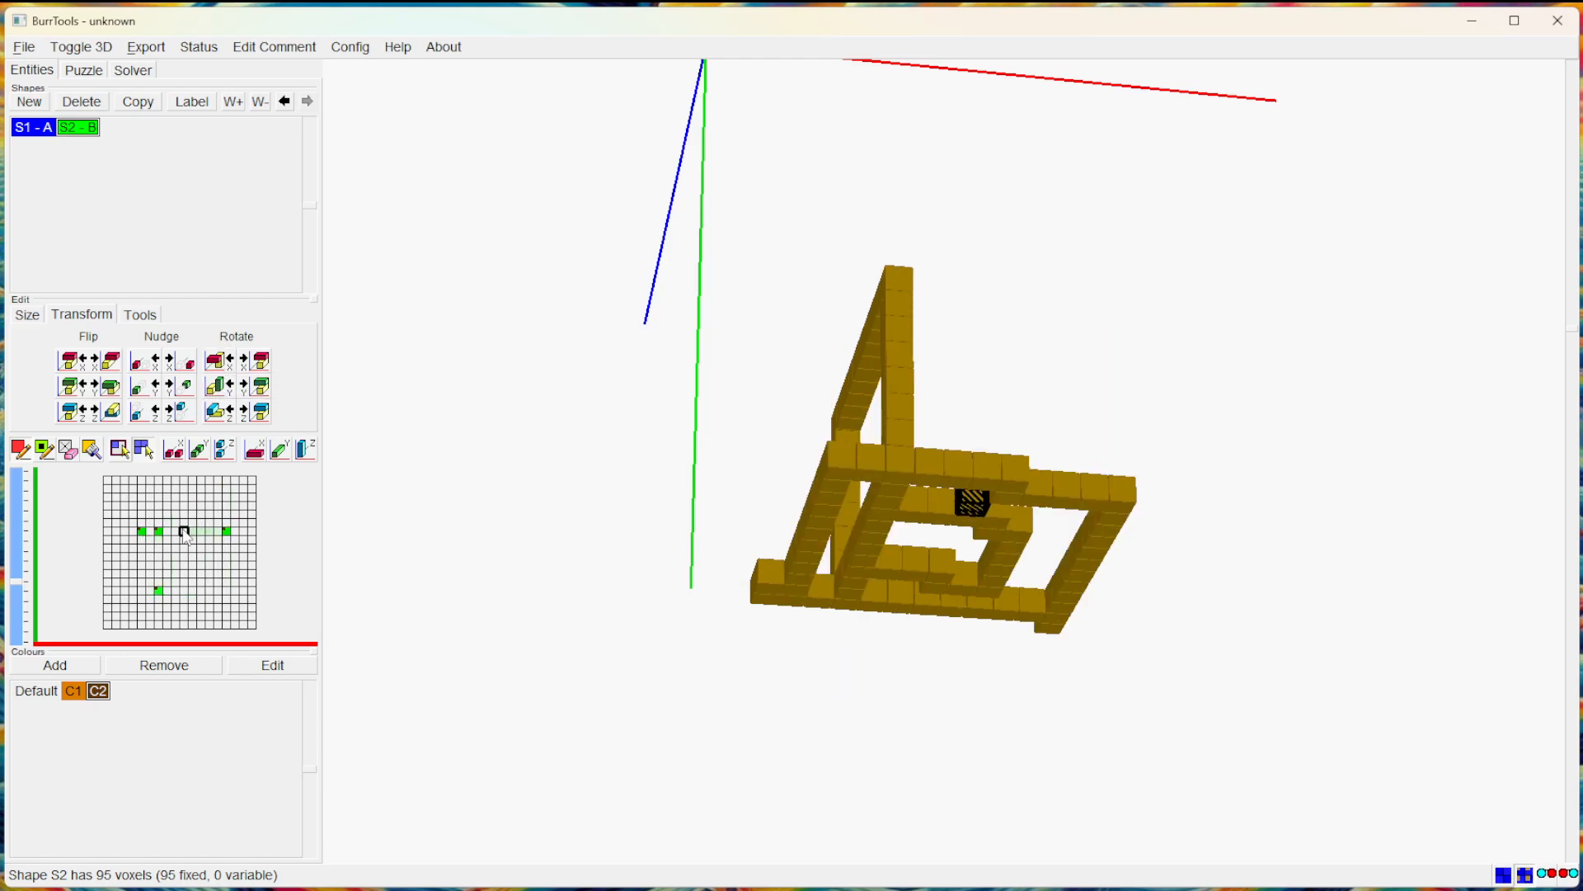
pyautogui.moveTo(149, 534)
pyautogui.mouseDown()
pyautogui.moveTo(132, 569)
pyautogui.moveTo(165, 598)
pyautogui.moveTo(237, 582)
pyautogui.moveTo(236, 537)
pyautogui.moveTo(136, 532)
pyautogui.mouseUp()
pyautogui.moveTo(485, 513); pyautogui.dragTo(794, 449)
pyautogui.moveTo(730, 310); pyautogui.dragTo(535, 426)
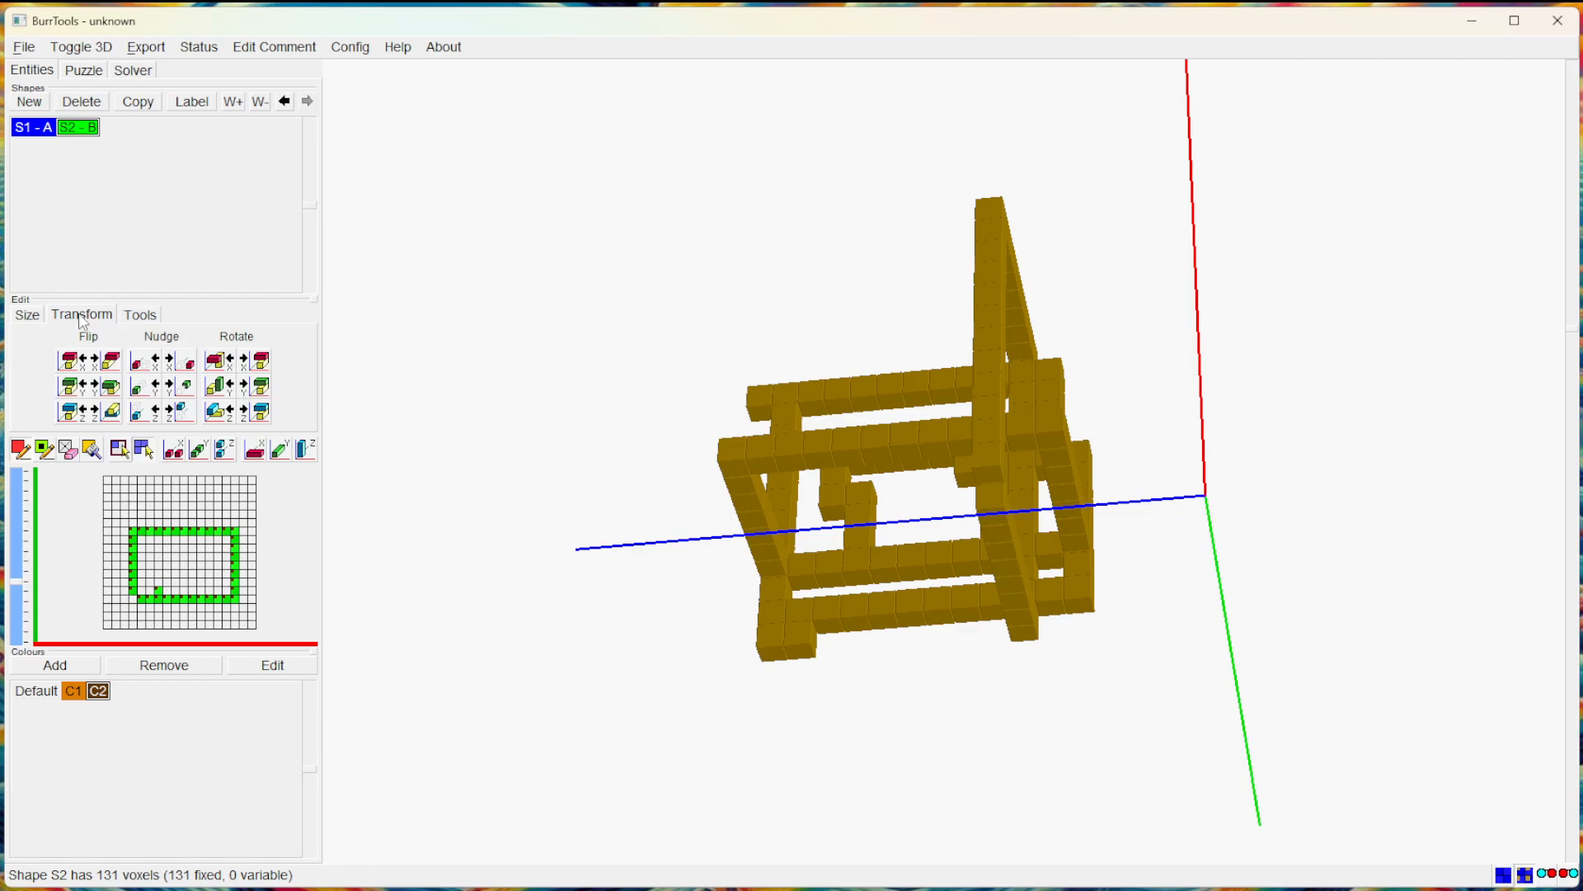
# Erase all voxels of shape B across every layer and set its grid size to X 6, Y 6, Z 6.
pyautogui.click(138, 316)
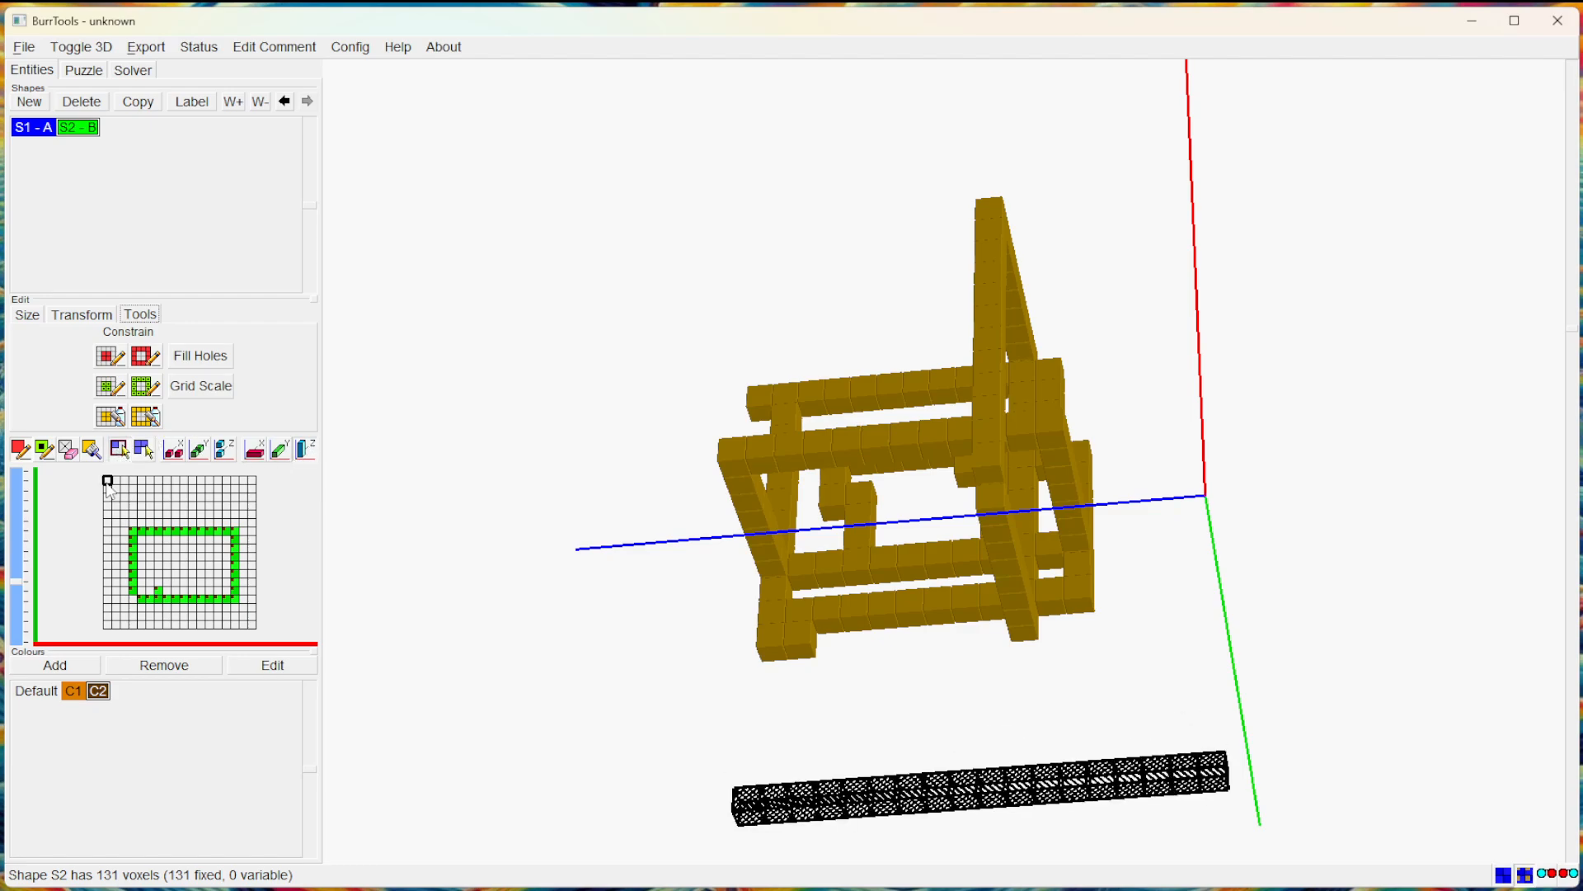
pyautogui.moveTo(108, 487); pyautogui.dragTo(255, 630)
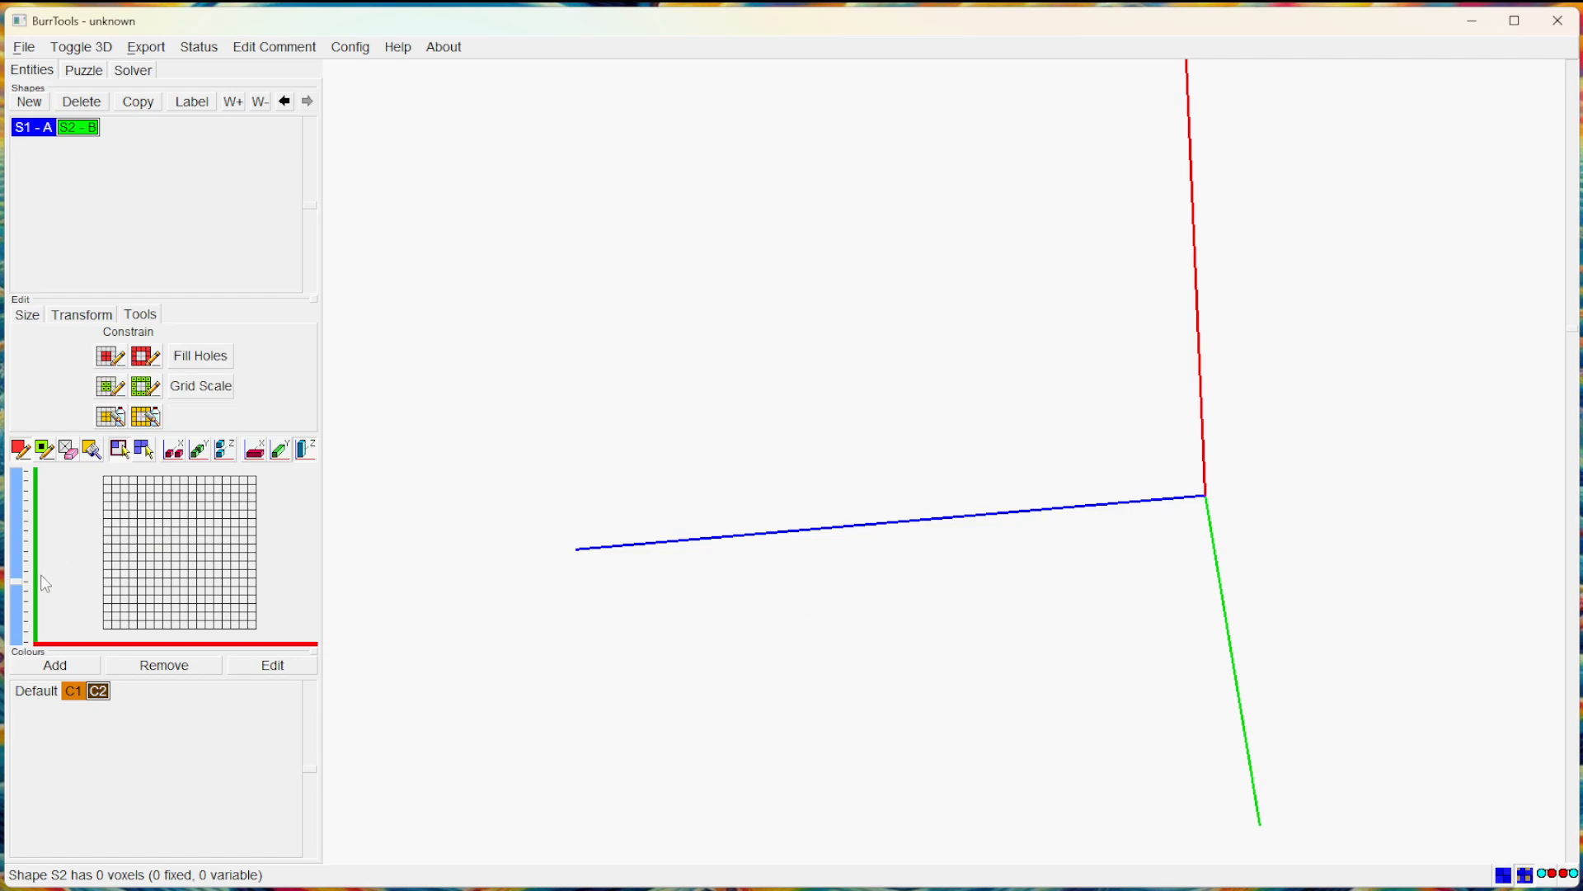
pyautogui.click(27, 315)
pyautogui.press('Tab')
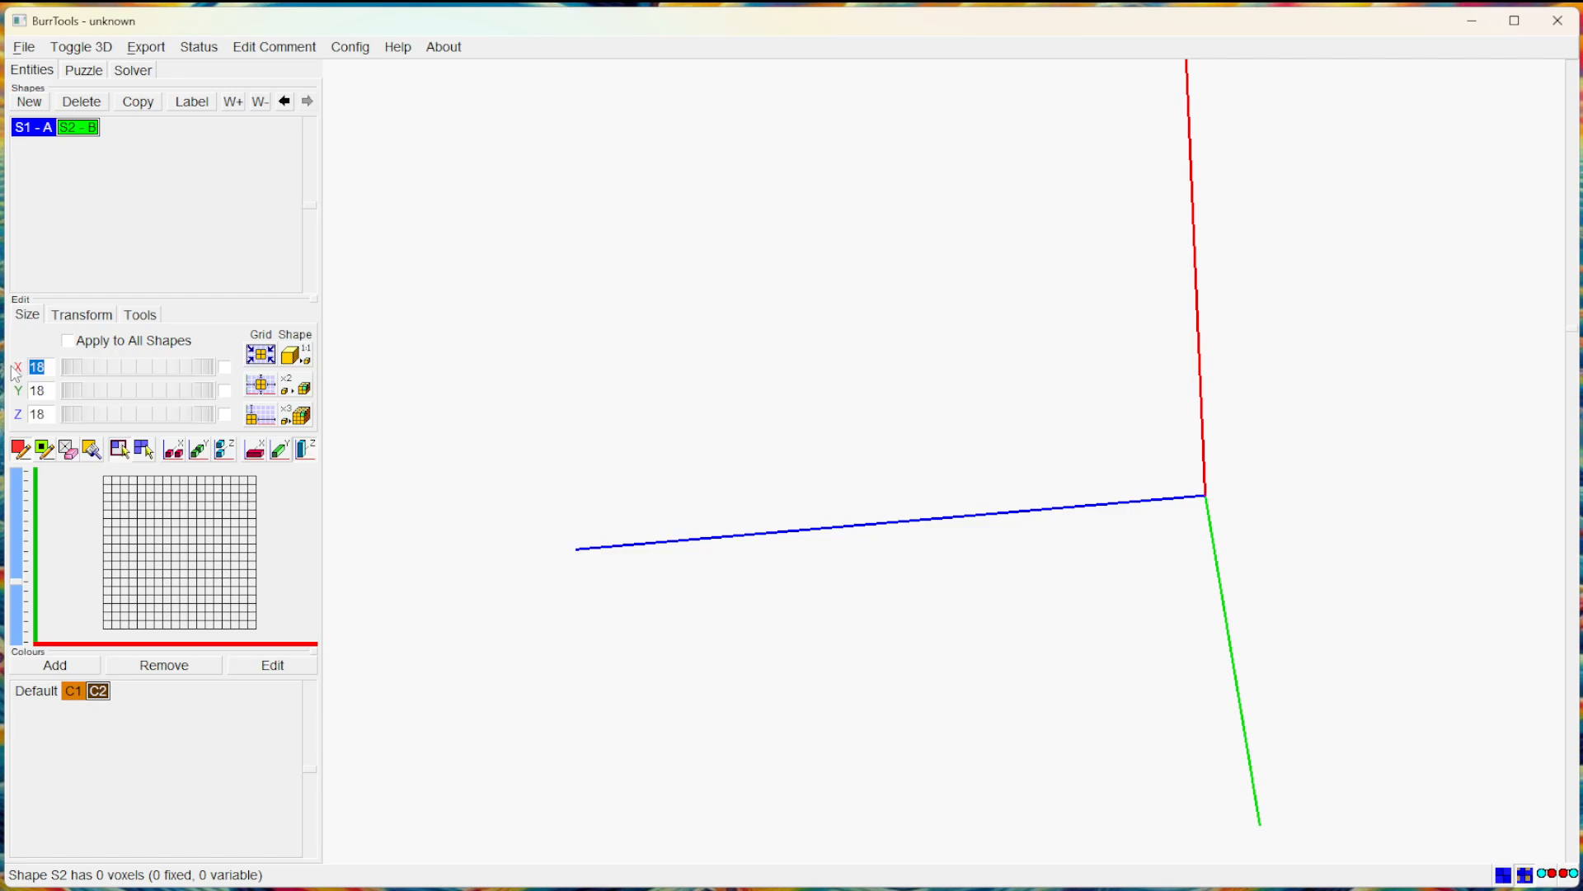
pyautogui.press('Tab')
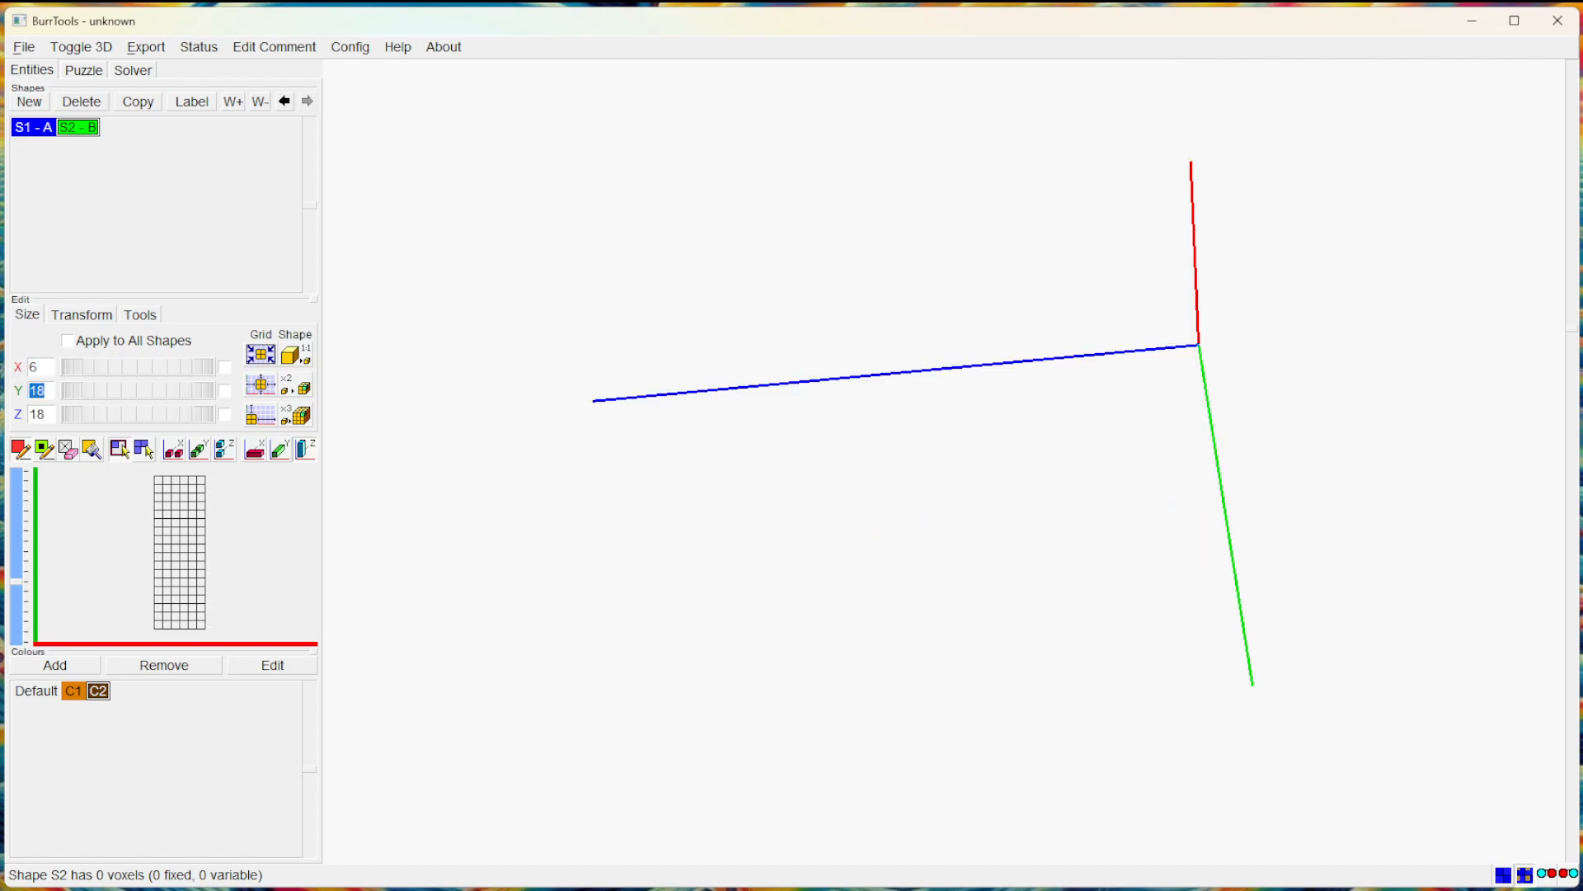
pyautogui.press('Tab')
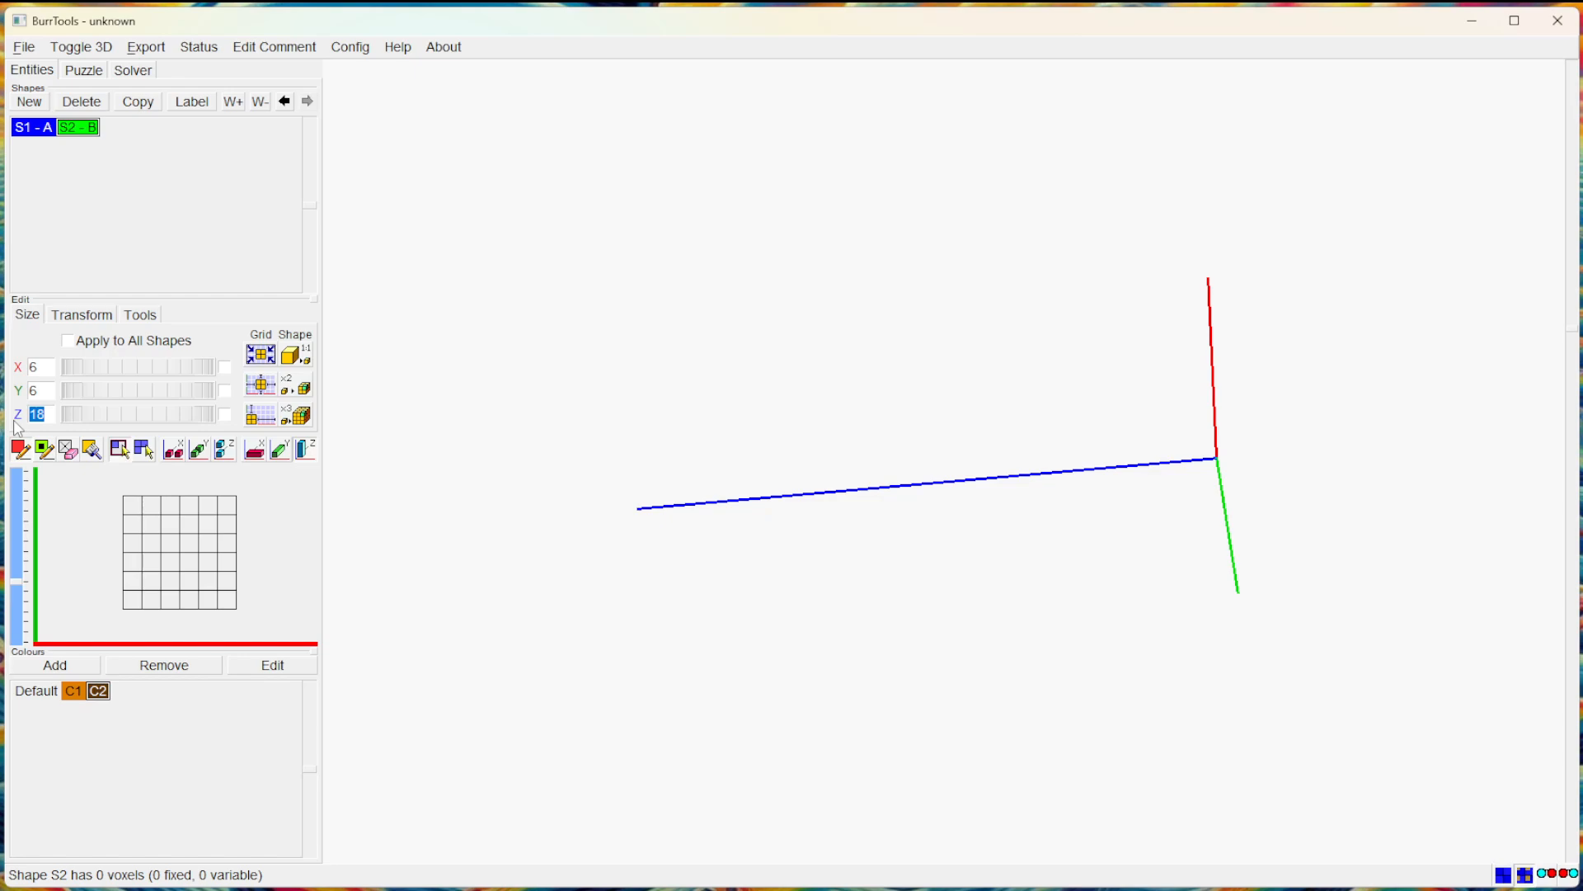
pyautogui.press('Tab')
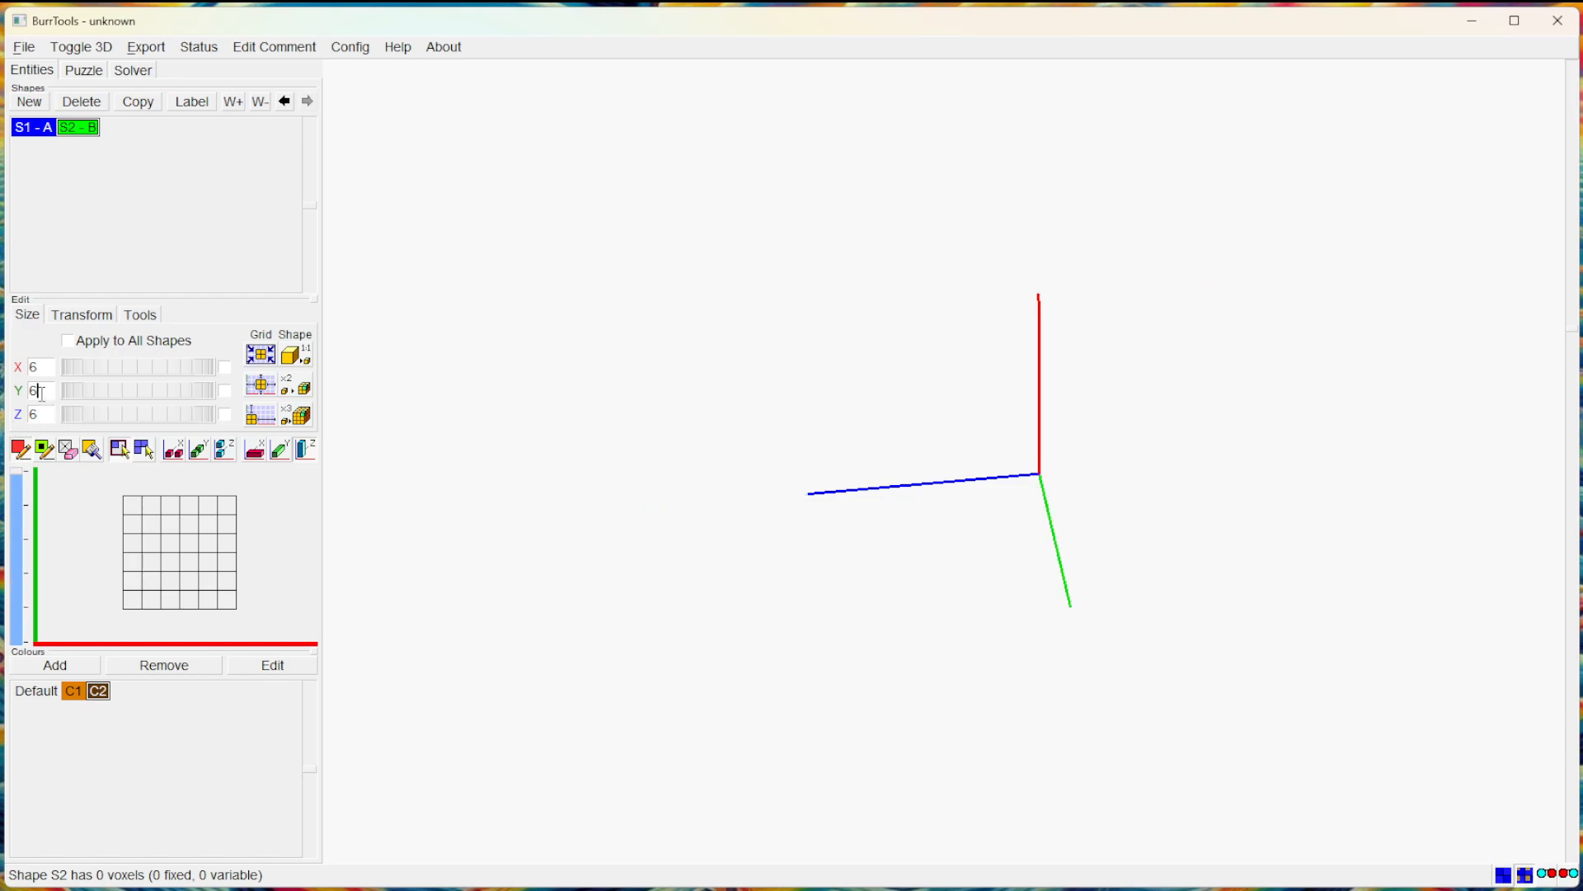
# Draw a hollow 6×6×6 cube in shape B with one-voxel walls through all Z layers, closed on the lowest and highest layers.
pyautogui.click(151, 315)
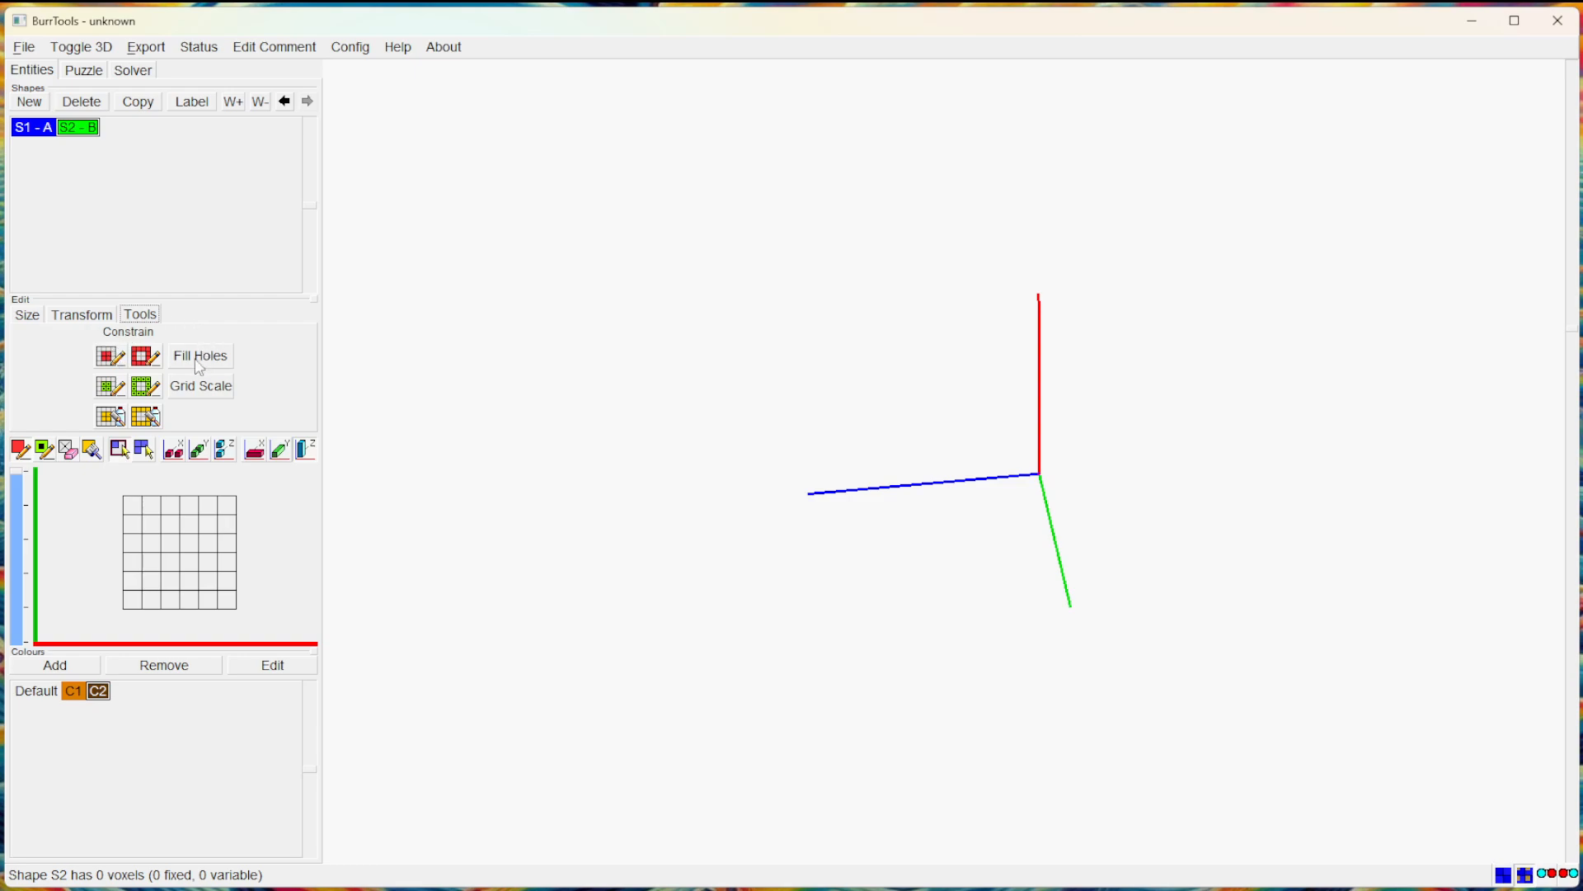
pyautogui.click(28, 315)
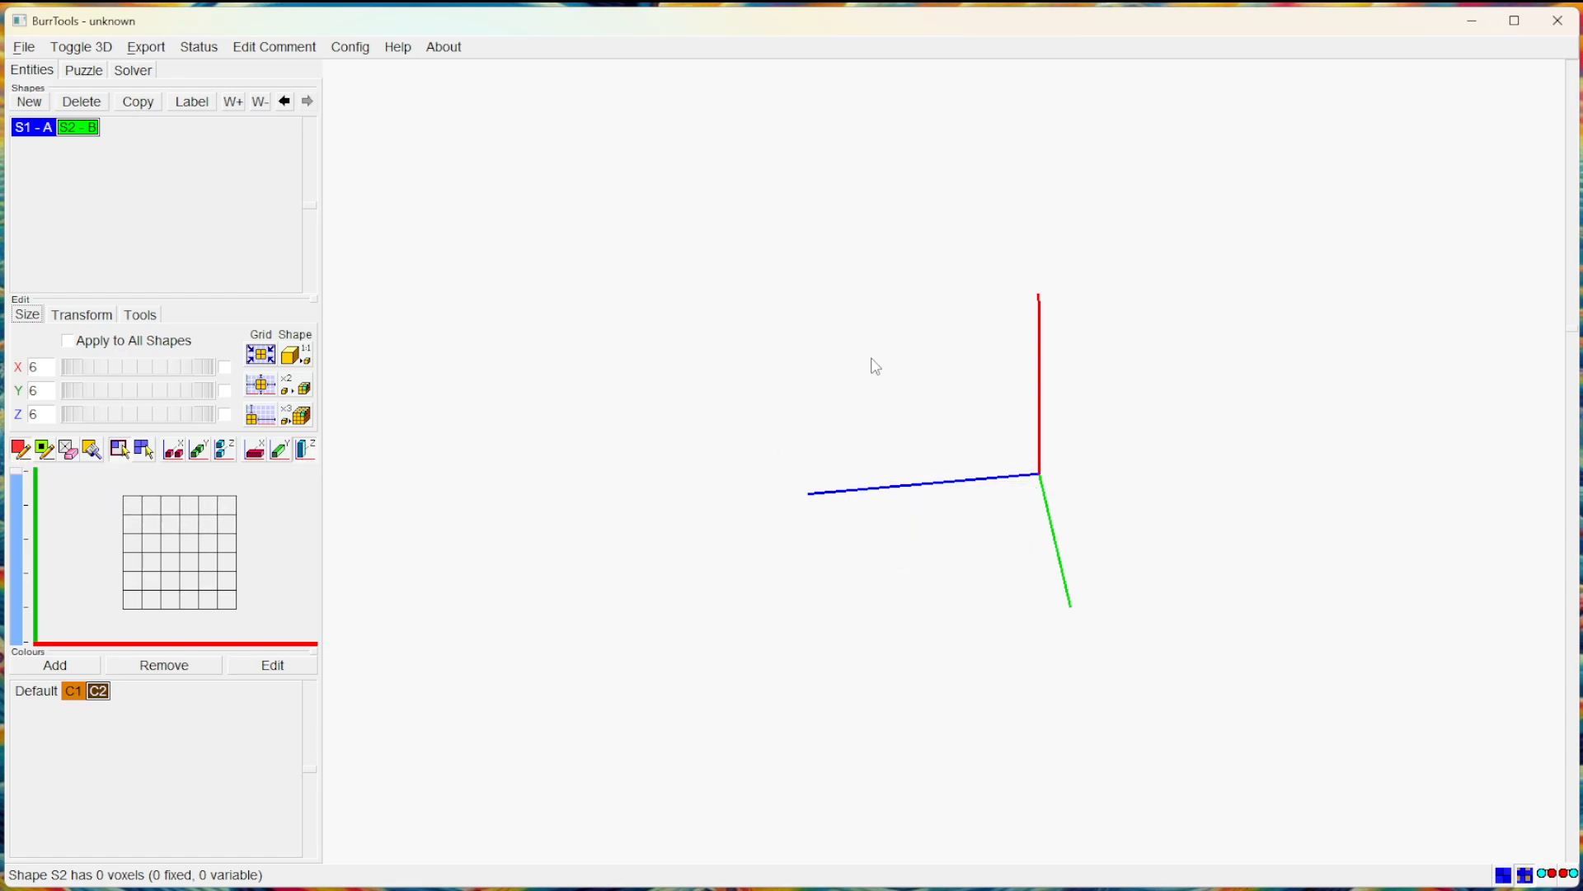
pyautogui.moveTo(873, 363)
pyautogui.mouseDown()
pyautogui.moveTo(1198, 533)
pyautogui.moveTo(750, 739)
pyautogui.moveTo(1141, 402)
pyautogui.moveTo(1308, 413)
pyautogui.mouseUp()
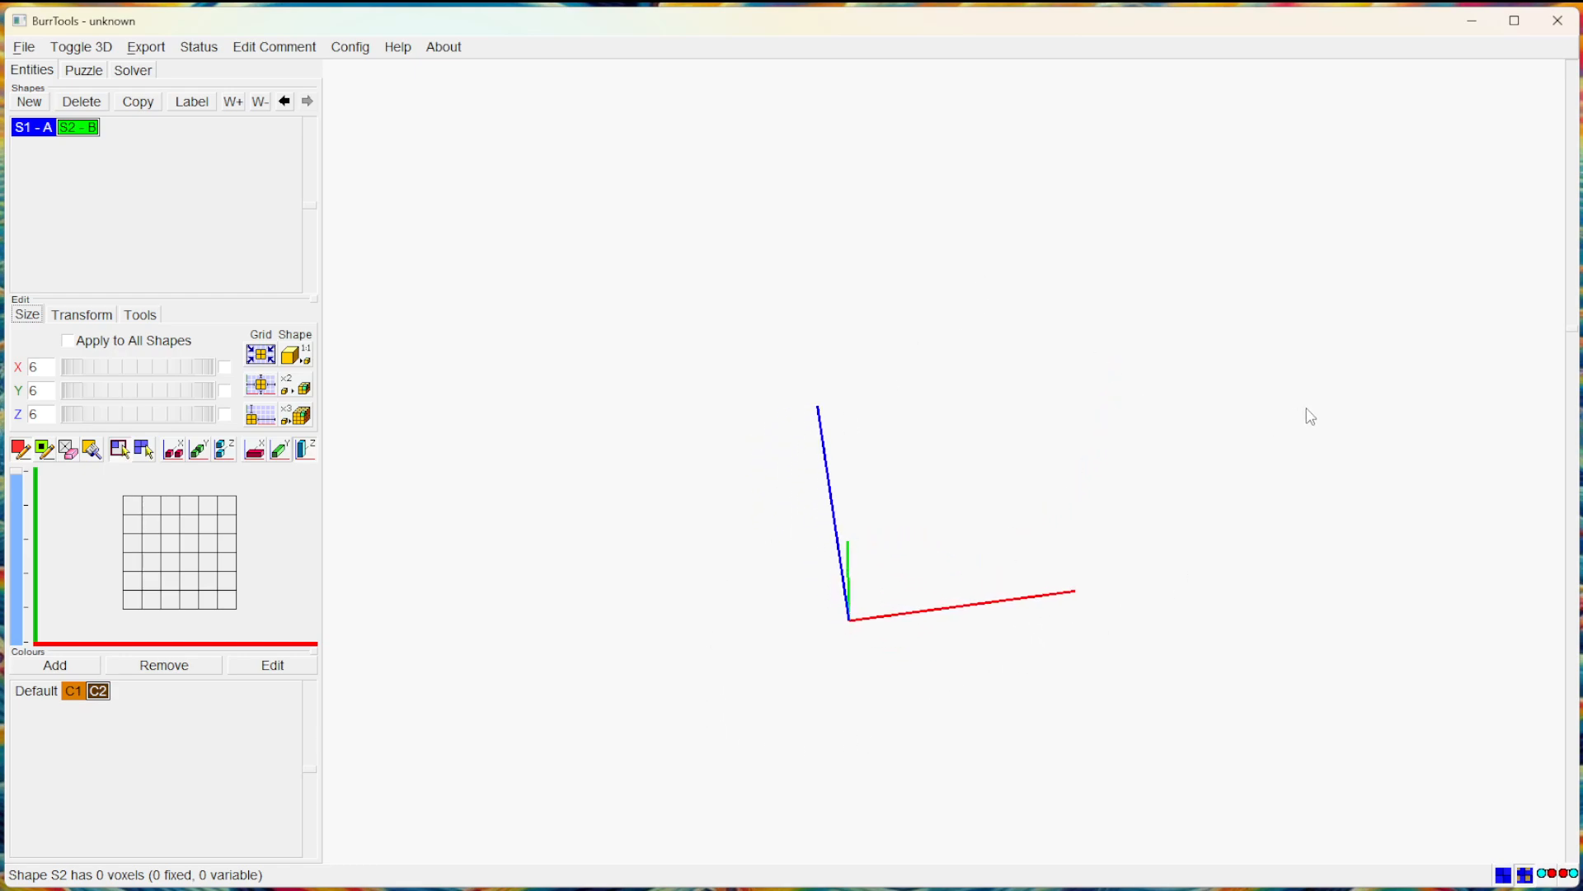
pyautogui.moveTo(131, 505); pyautogui.dragTo(228, 602)
pyautogui.moveTo(159, 534); pyautogui.dragTo(207, 584)
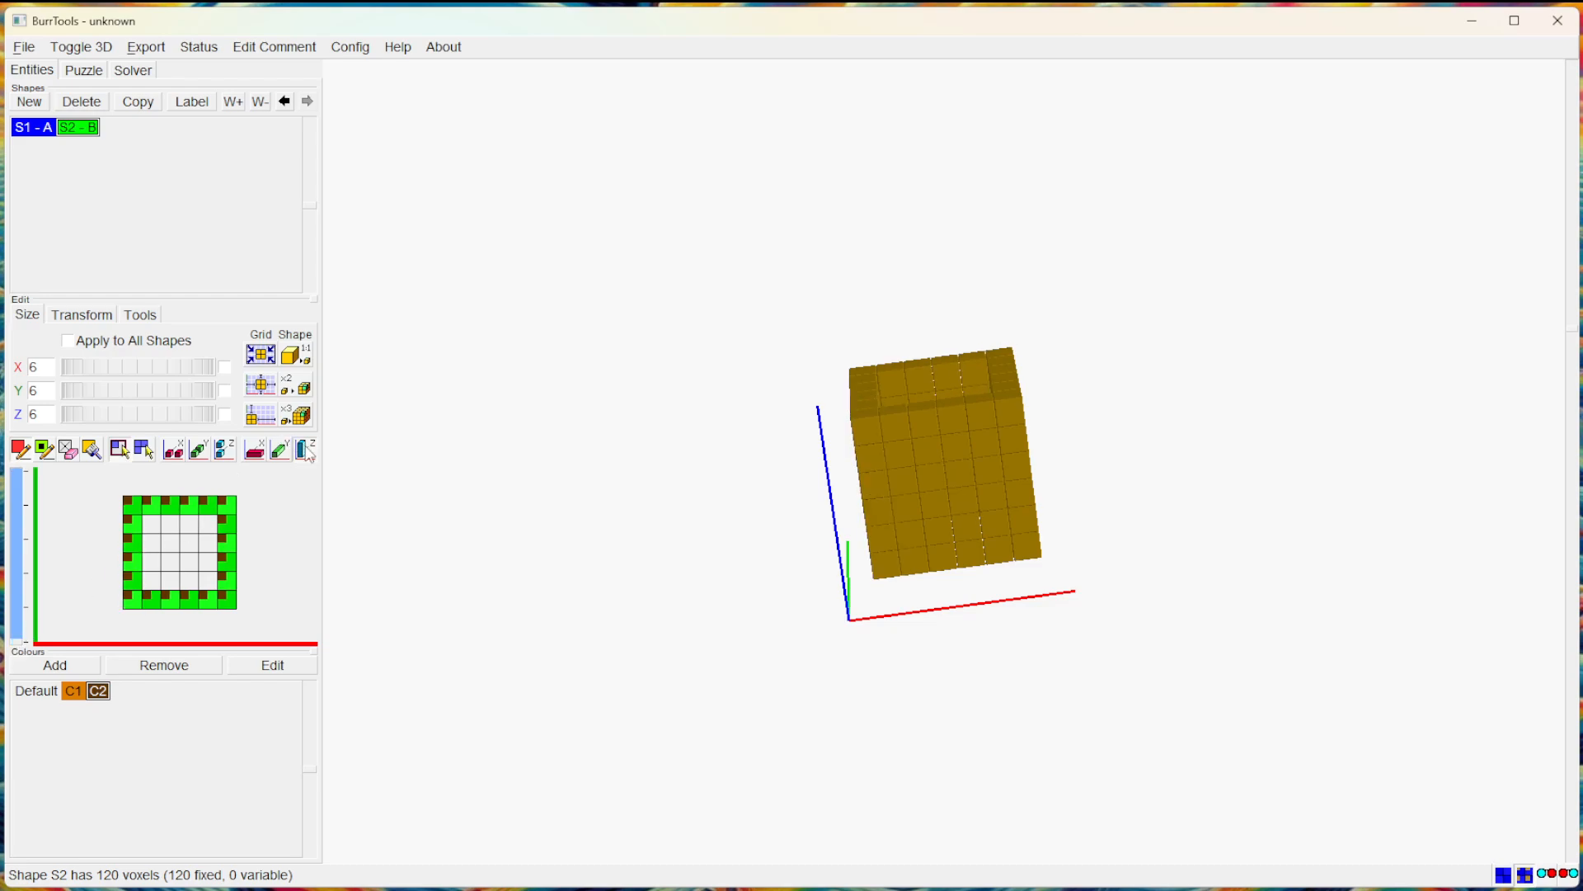
pyautogui.moveTo(149, 523); pyautogui.dragTo(207, 583)
pyautogui.moveTo(908, 300); pyautogui.dragTo(965, 504)
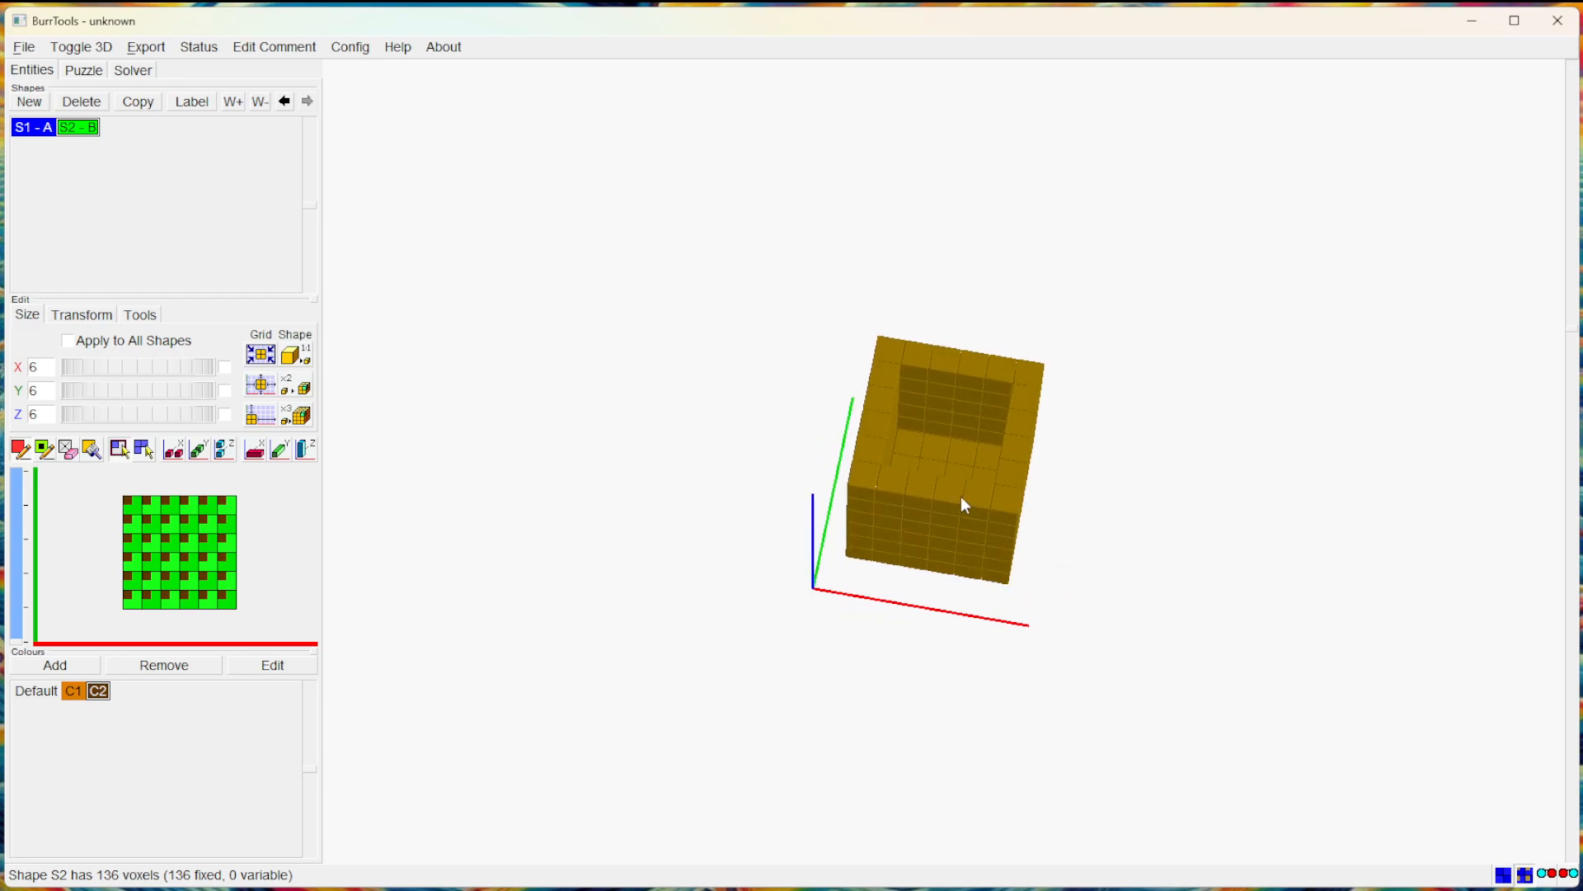
pyautogui.moveTo(932, 425); pyautogui.dragTo(907, 334)
pyautogui.click(16, 473)
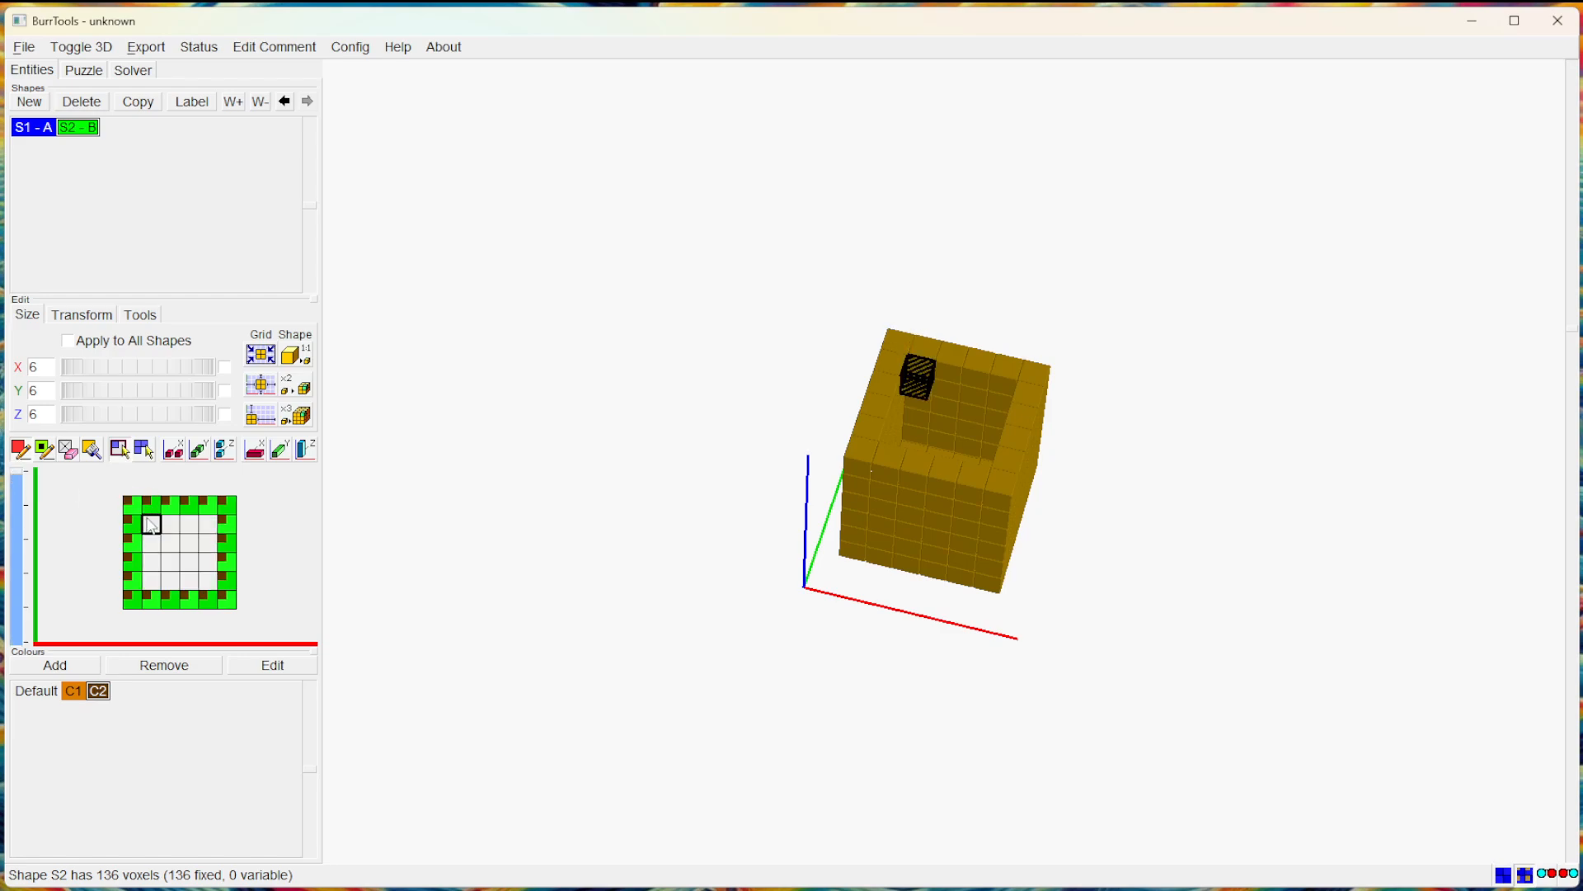
pyautogui.moveTo(150, 523); pyautogui.dragTo(208, 584)
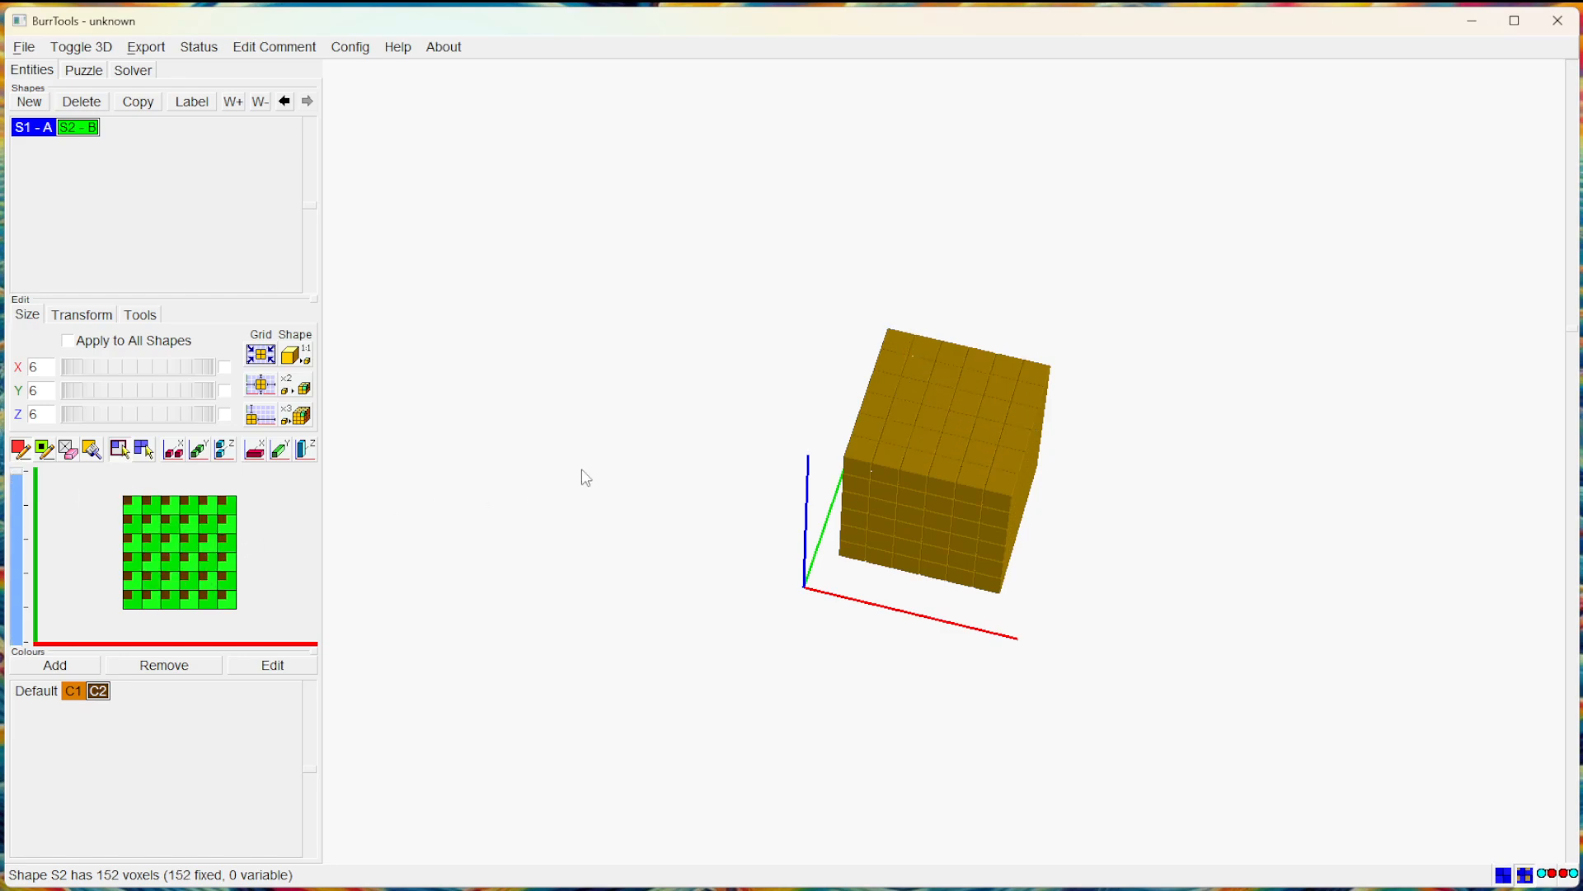
# Show the Fill Holes tool and inspect the cube's hollow interior on the second-highest Z layer.
pyautogui.click(142, 316)
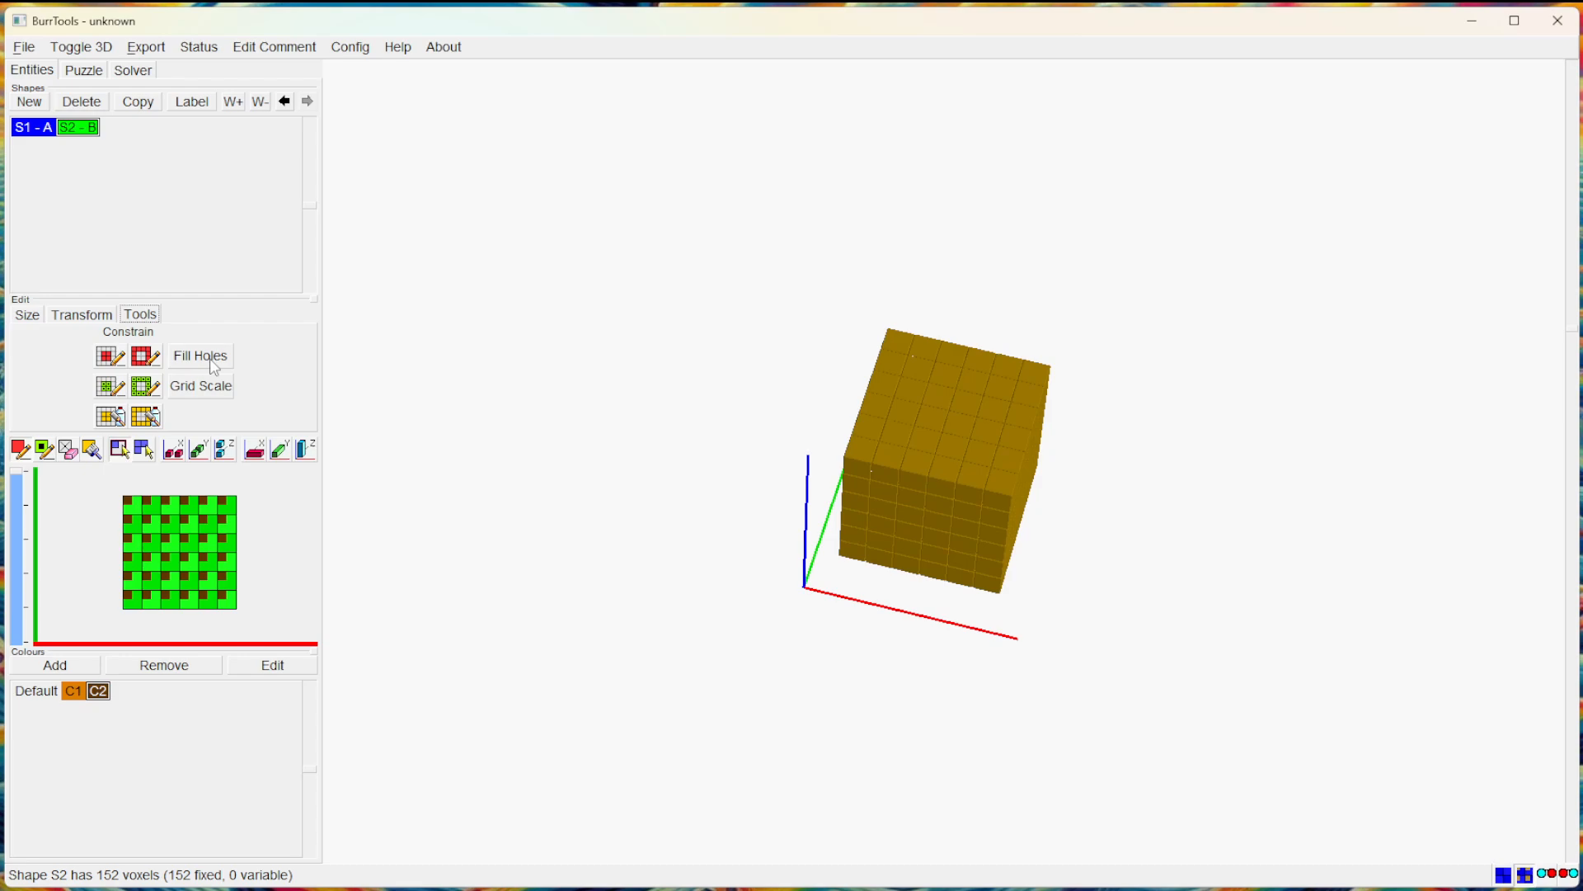
pyautogui.click(16, 511)
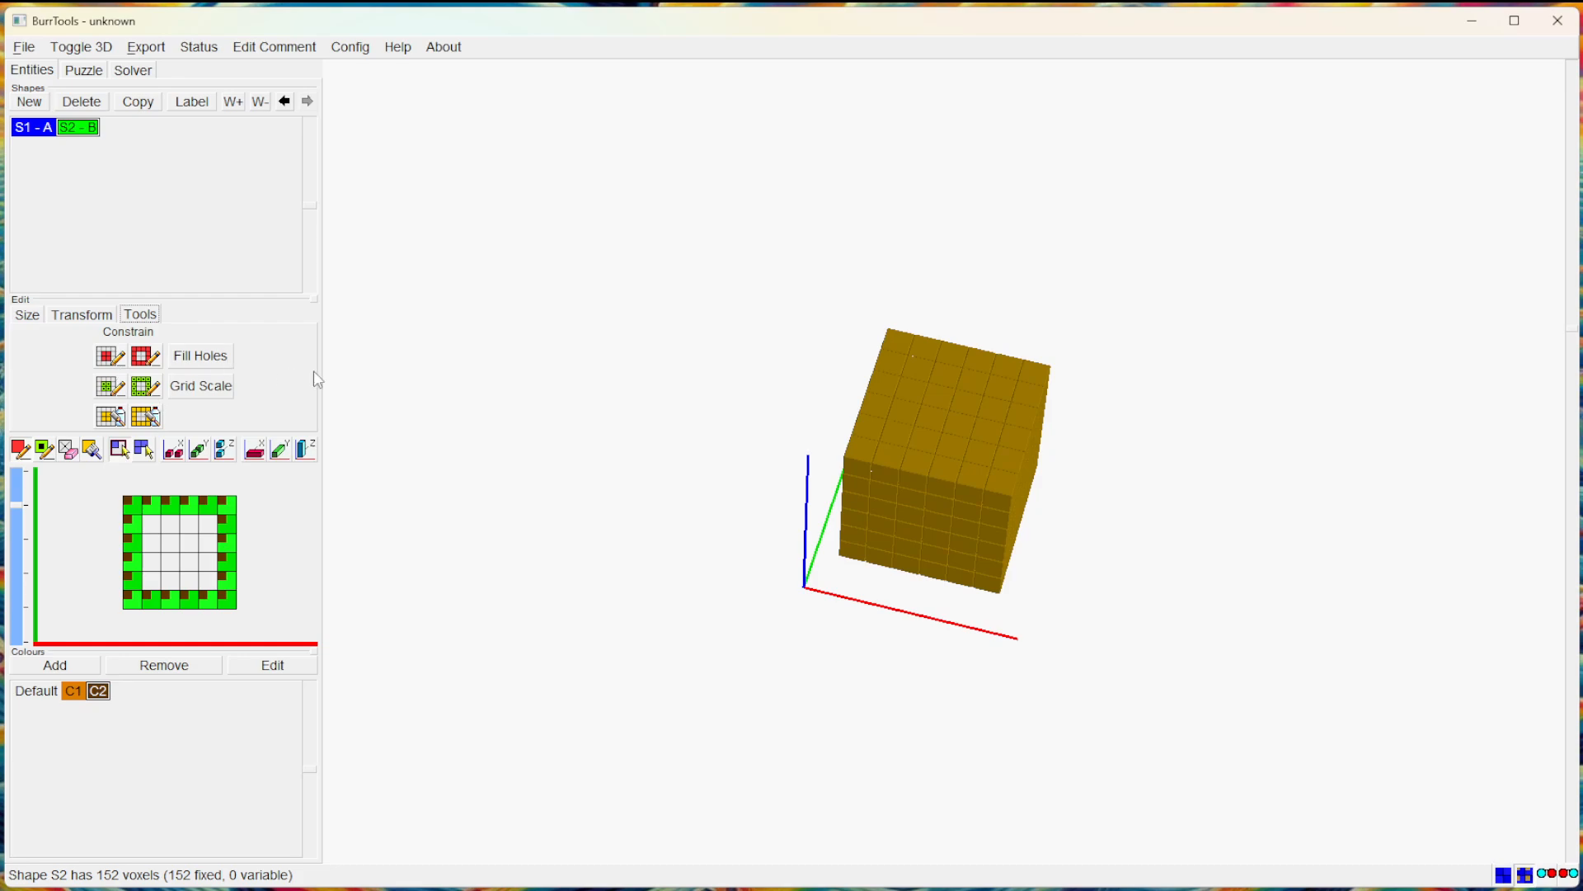
pyautogui.moveTo(561, 379); pyautogui.dragTo(538, 323)
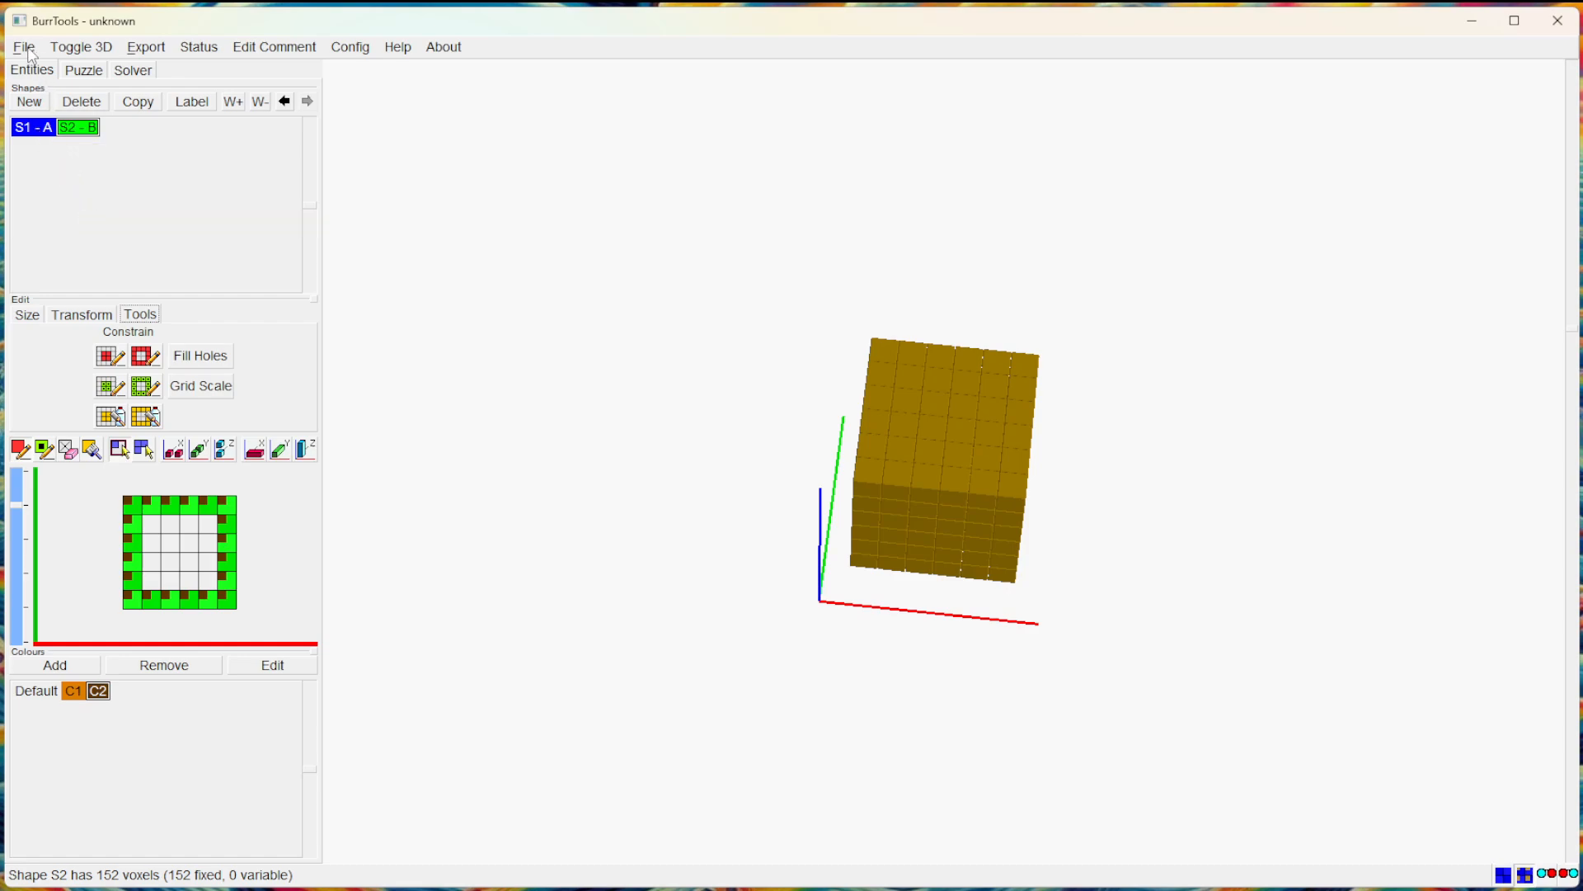
# Start a new puzzle with the Brick space grid and add an empty shape.
pyautogui.click(31, 52)
pyautogui.click(30, 72)
pyautogui.click(0, 72)
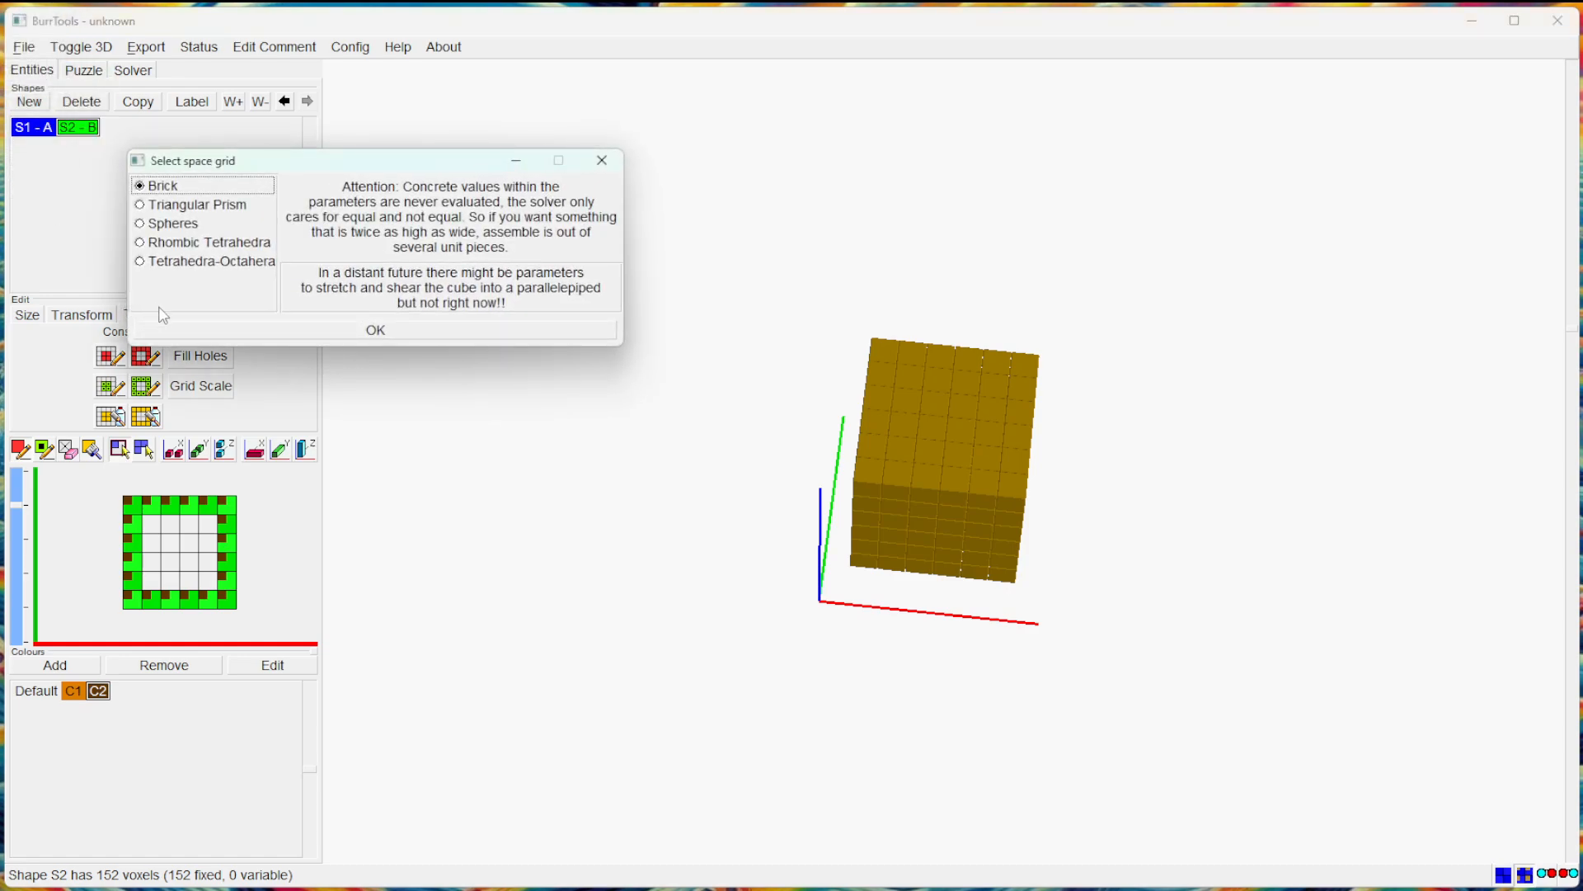
pyautogui.click(334, 327)
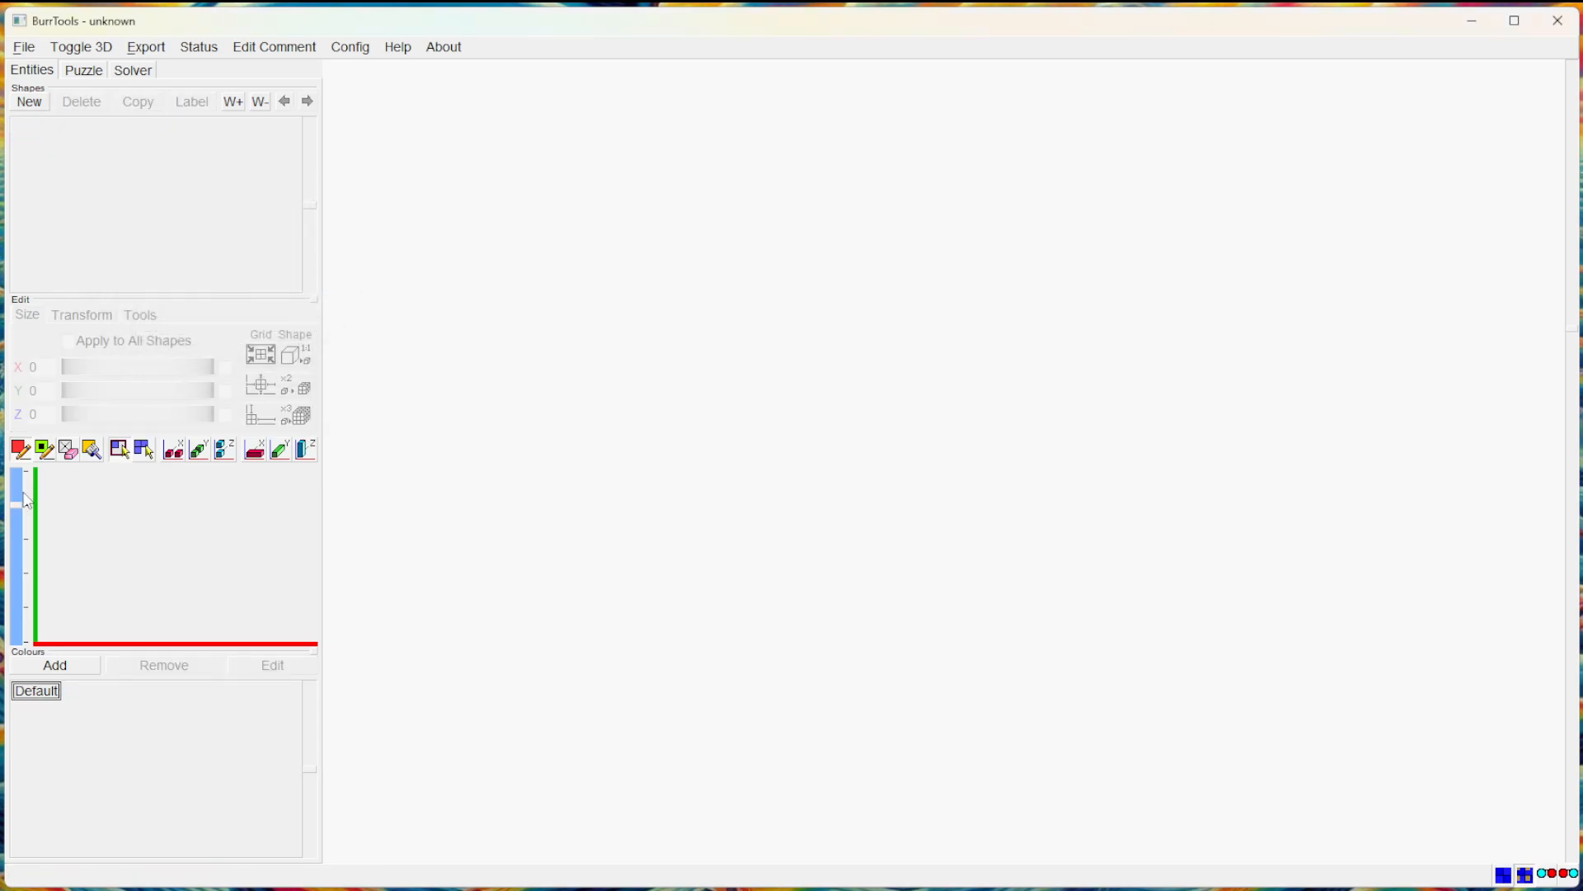
pyautogui.click(30, 103)
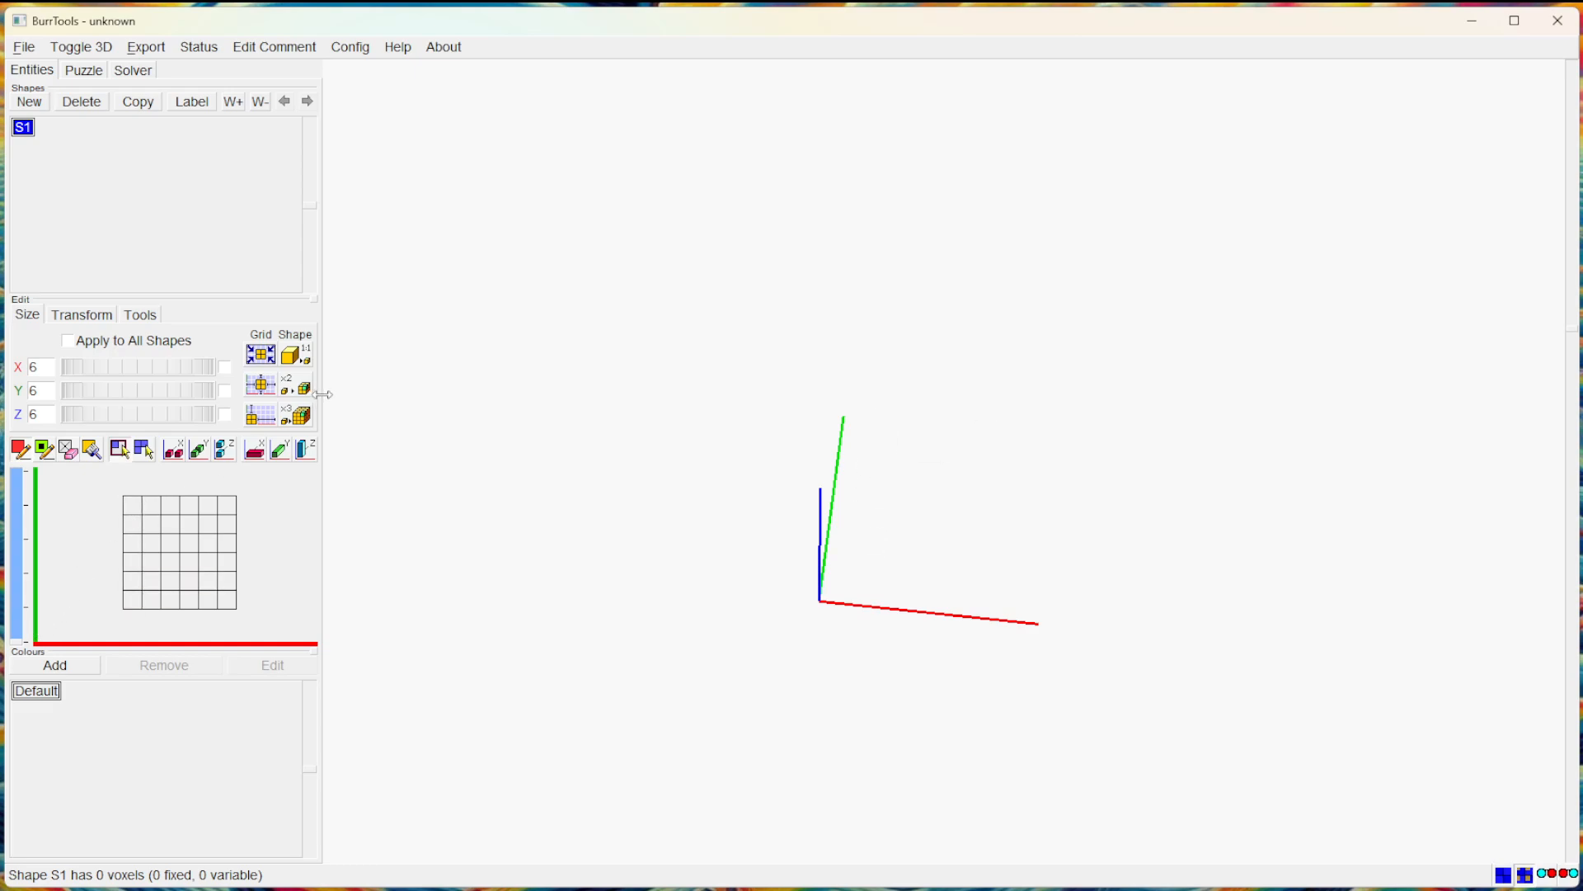
# Fill shape S1 through all Z layers, clear its 4×4 core, close the lowest and highest layers, and show the Fill Holes tool.
pyautogui.moveTo(132, 504); pyautogui.dragTo(224, 597)
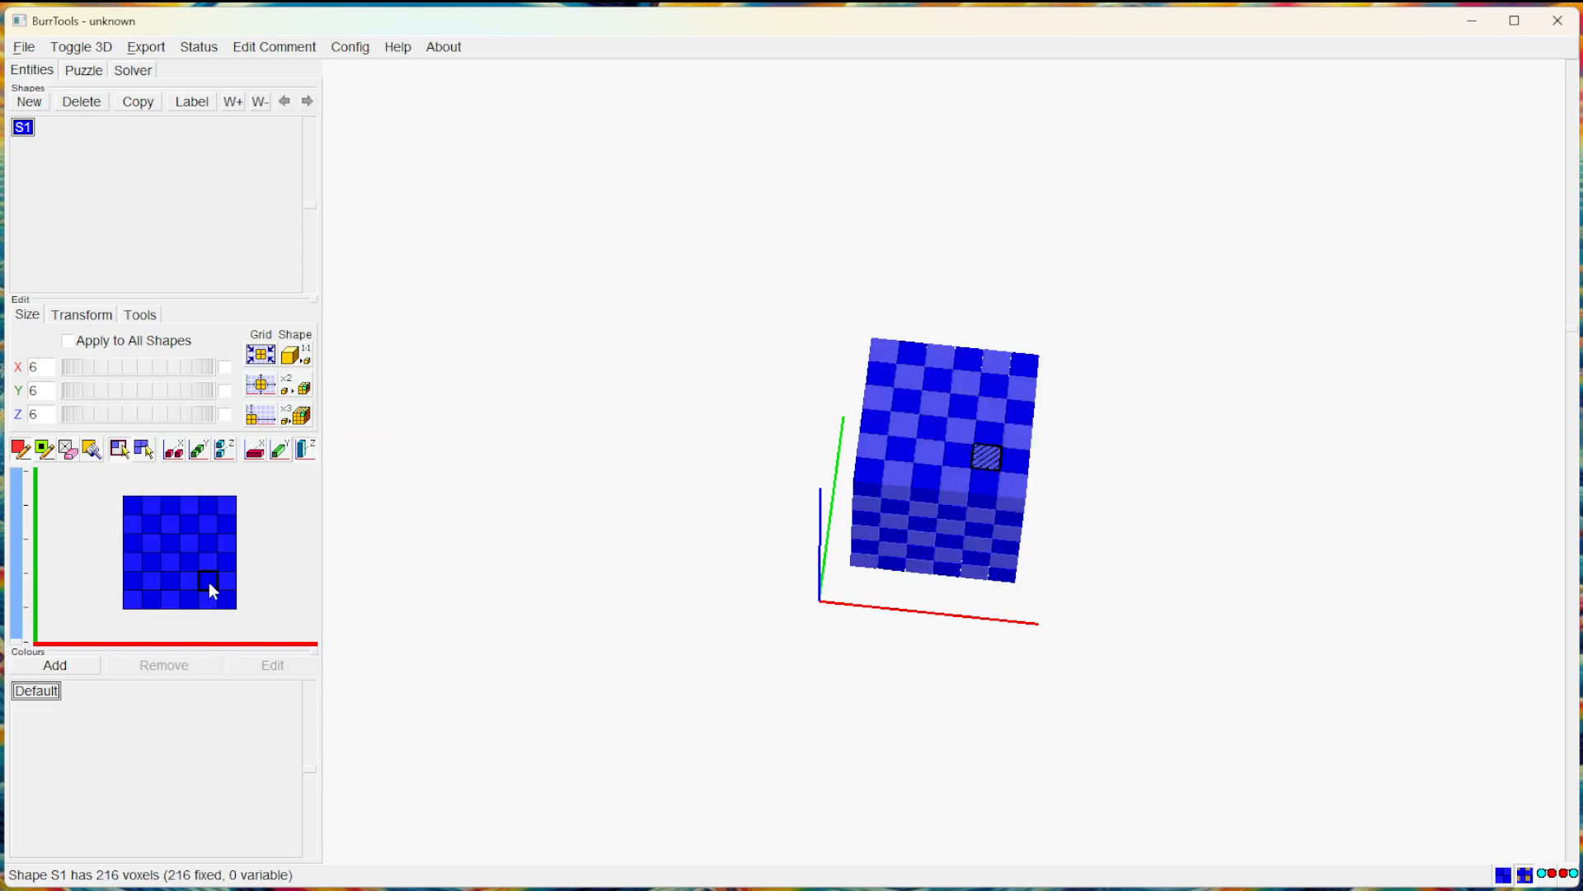
pyautogui.moveTo(208, 581); pyautogui.dragTo(151, 522, button='right')
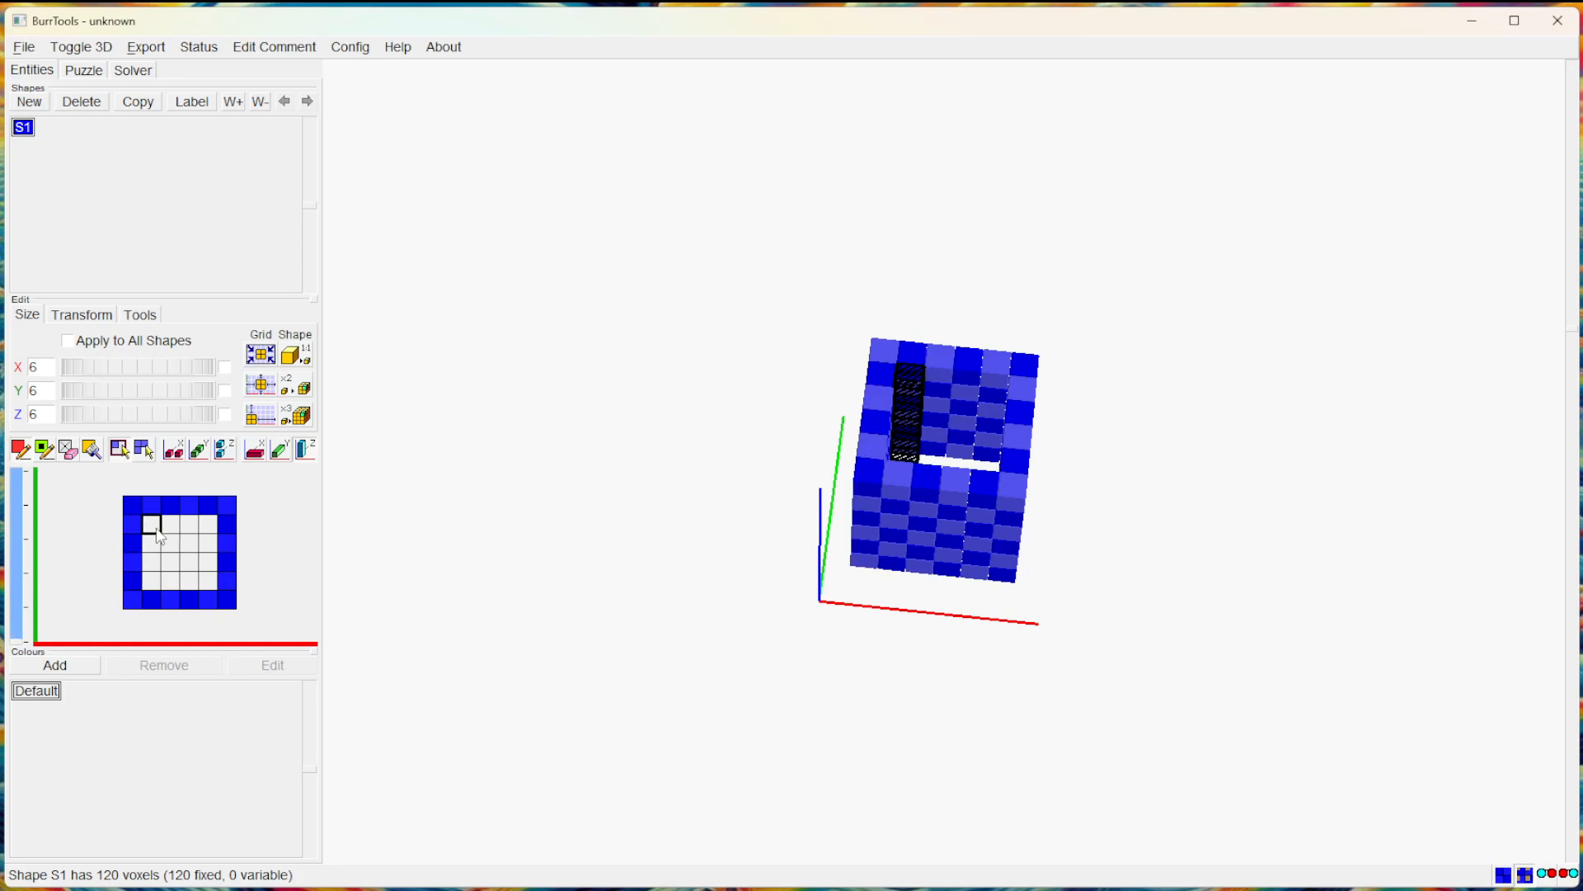
pyautogui.moveTo(161, 539); pyautogui.dragTo(208, 582)
pyautogui.moveTo(1006, 328); pyautogui.dragTo(1099, 359)
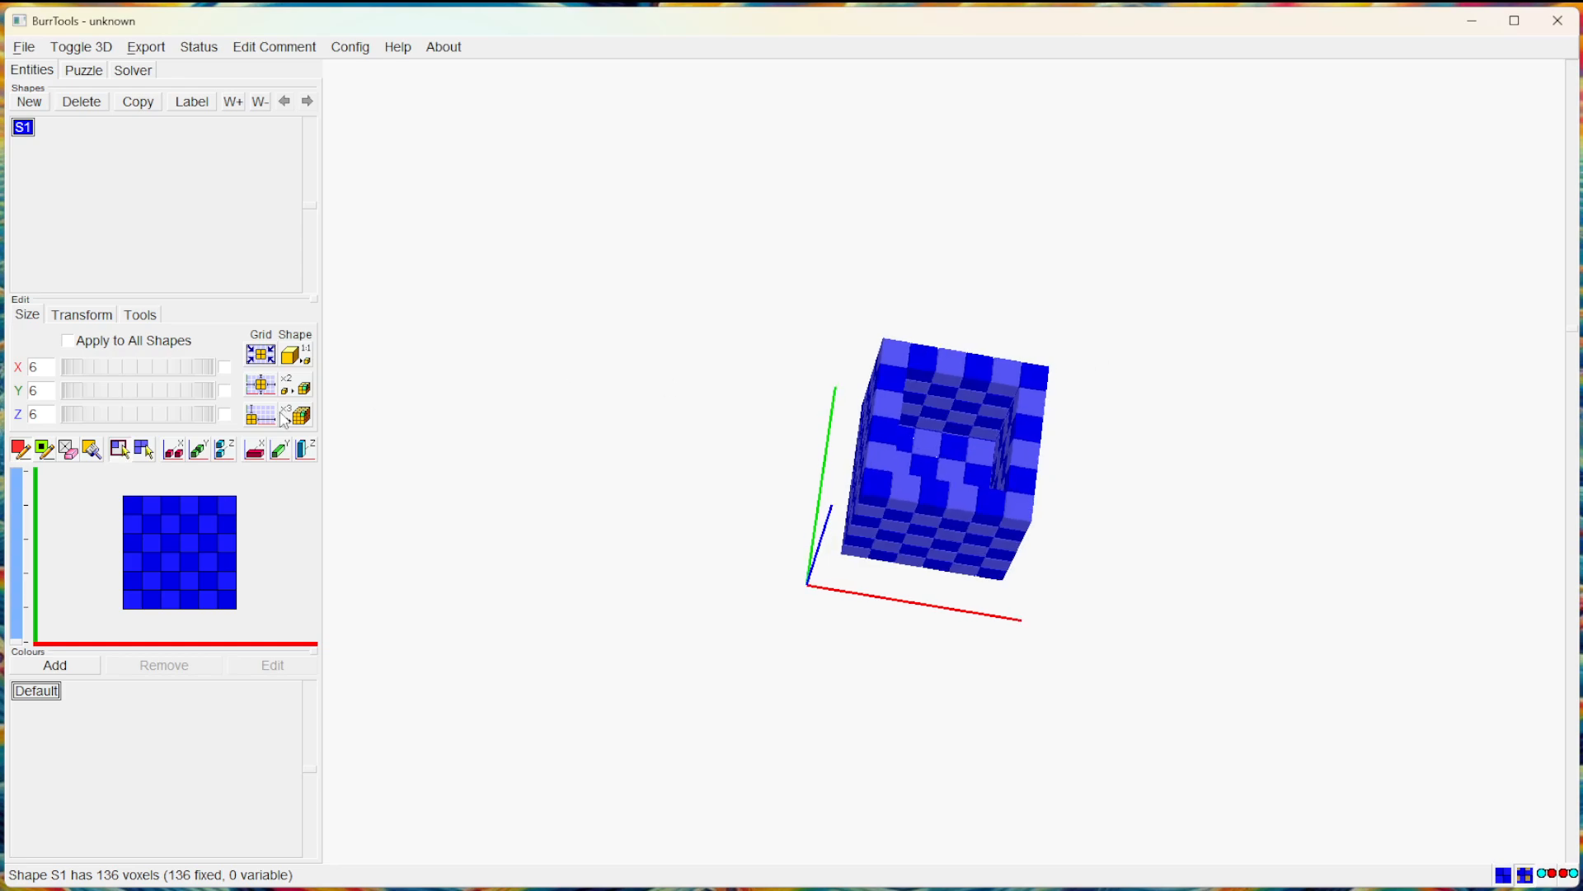
pyautogui.click(23, 475)
pyautogui.moveTo(155, 522); pyautogui.dragTo(219, 579)
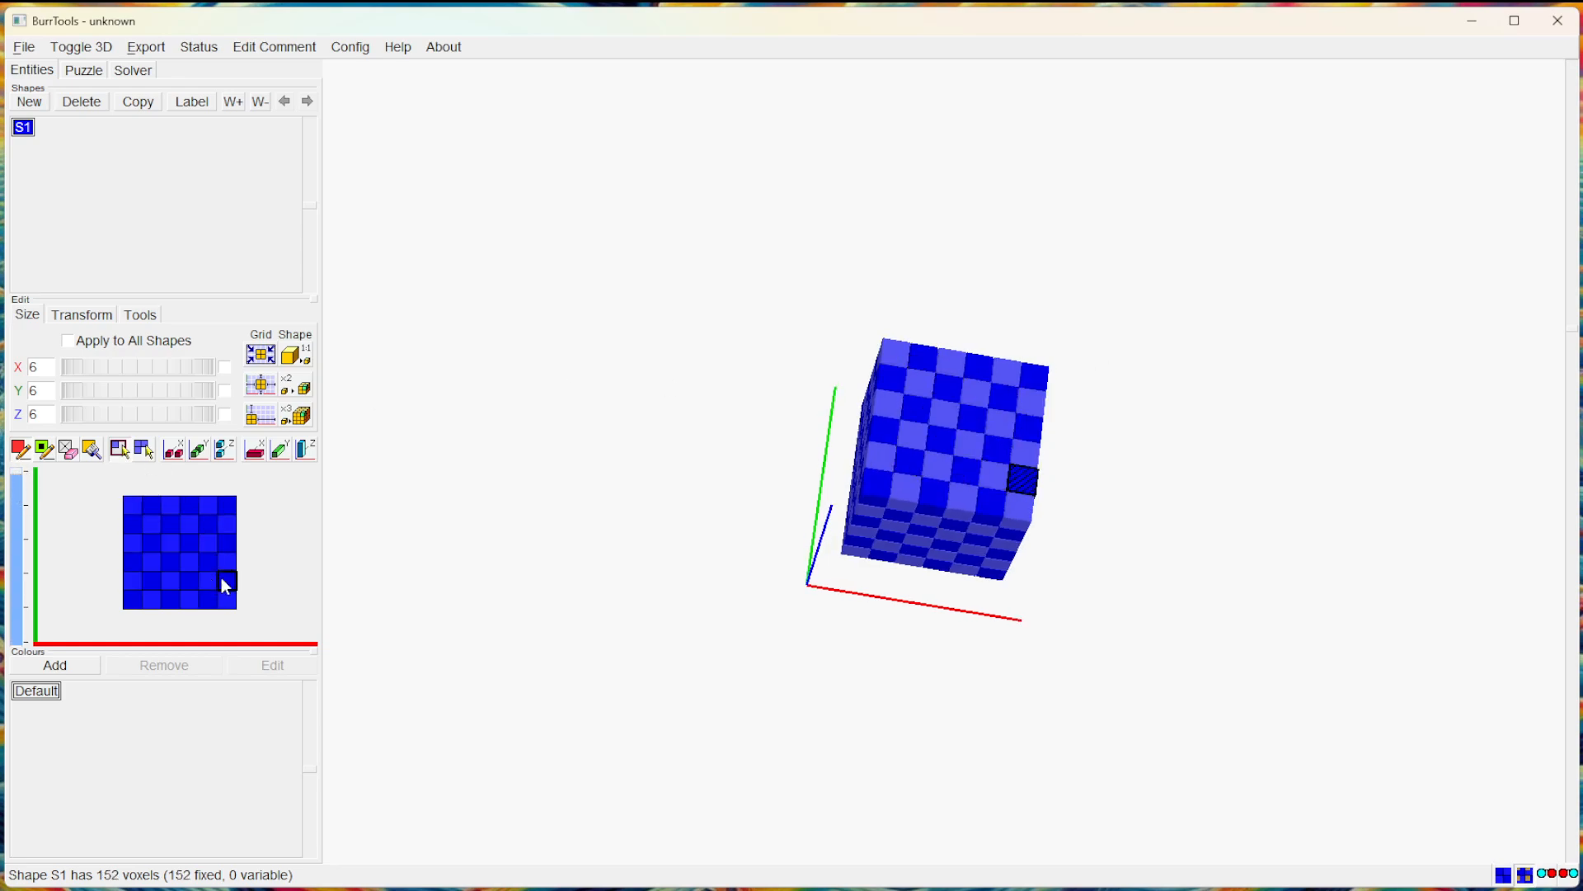
pyautogui.click(141, 318)
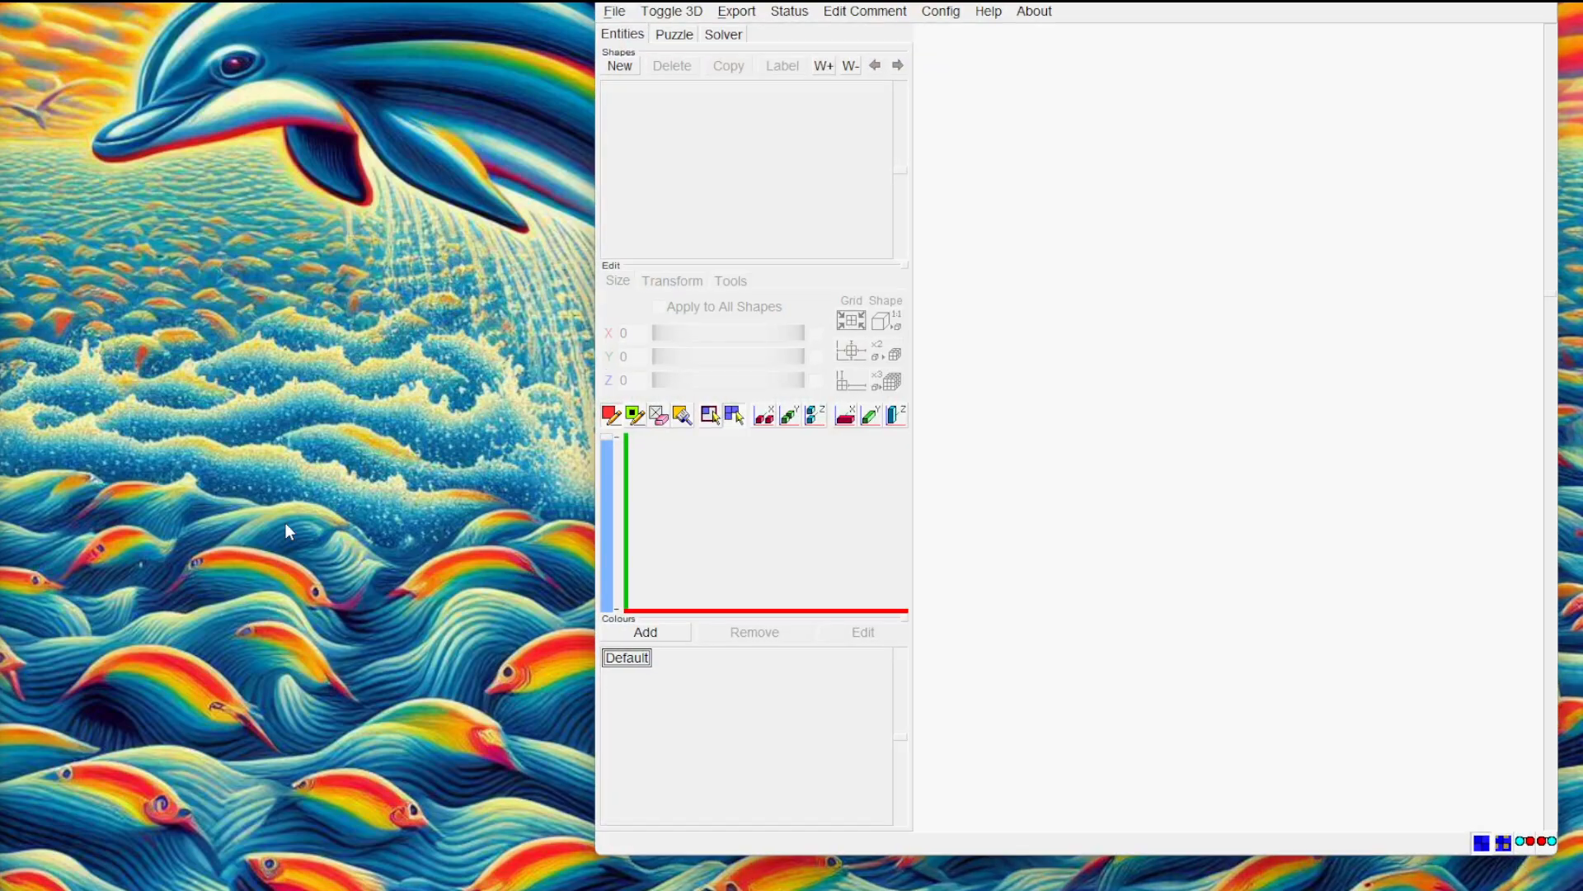
# Fit the empty BurrTools window to the screen and add a new shape labelled Solution.
pyautogui.moveTo(1066, 1); pyautogui.dragTo(479, 16)
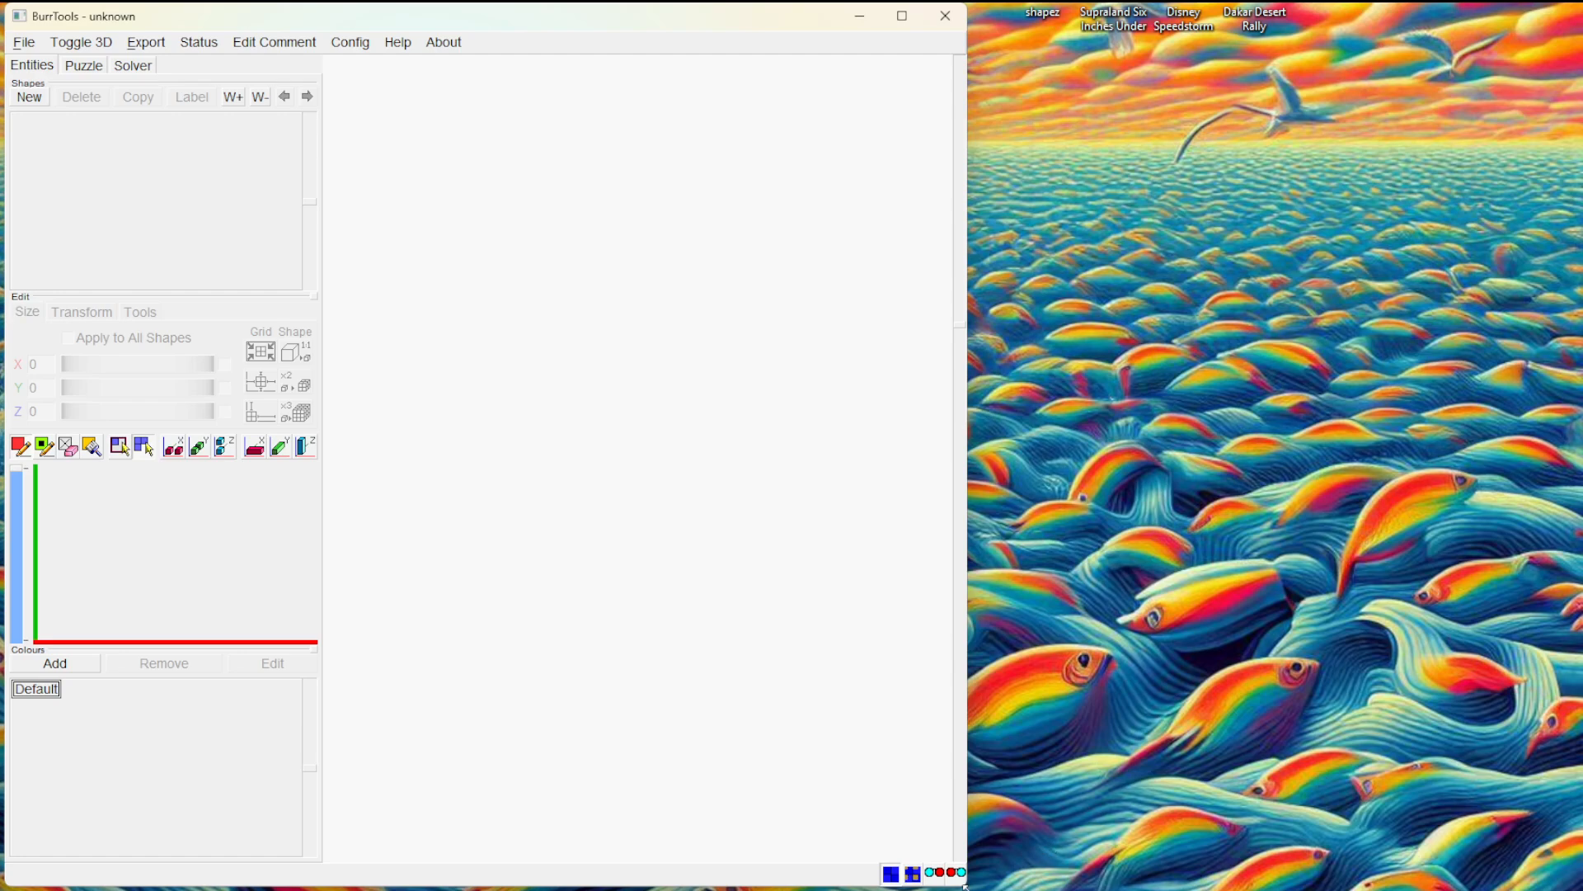
pyautogui.moveTo(965, 887); pyautogui.dragTo(1574, 887)
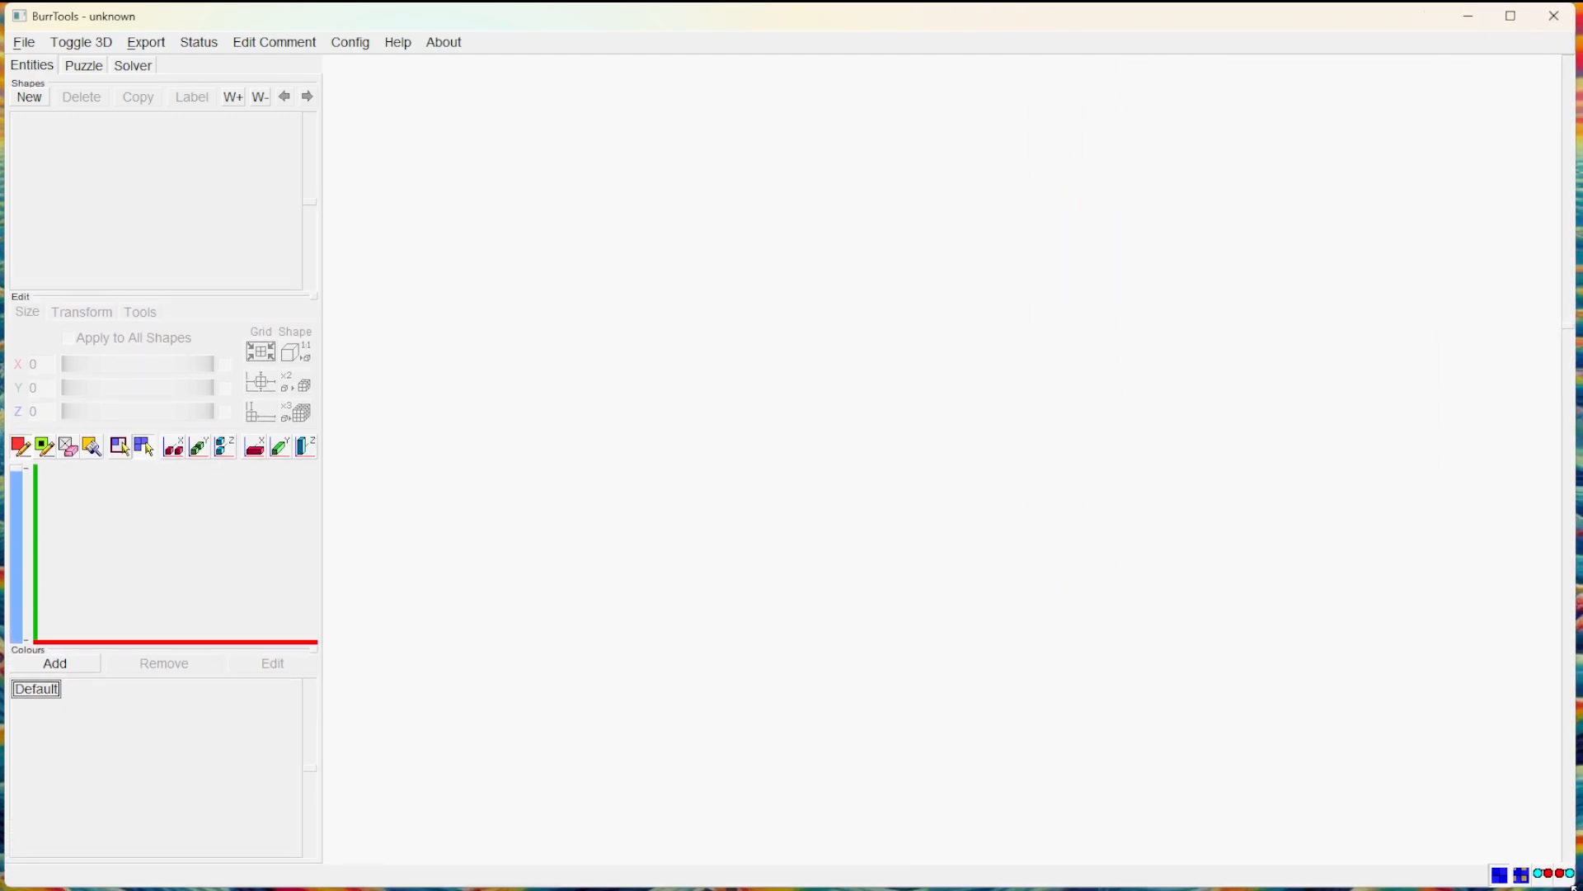
pyautogui.click(29, 98)
pyautogui.click(182, 97)
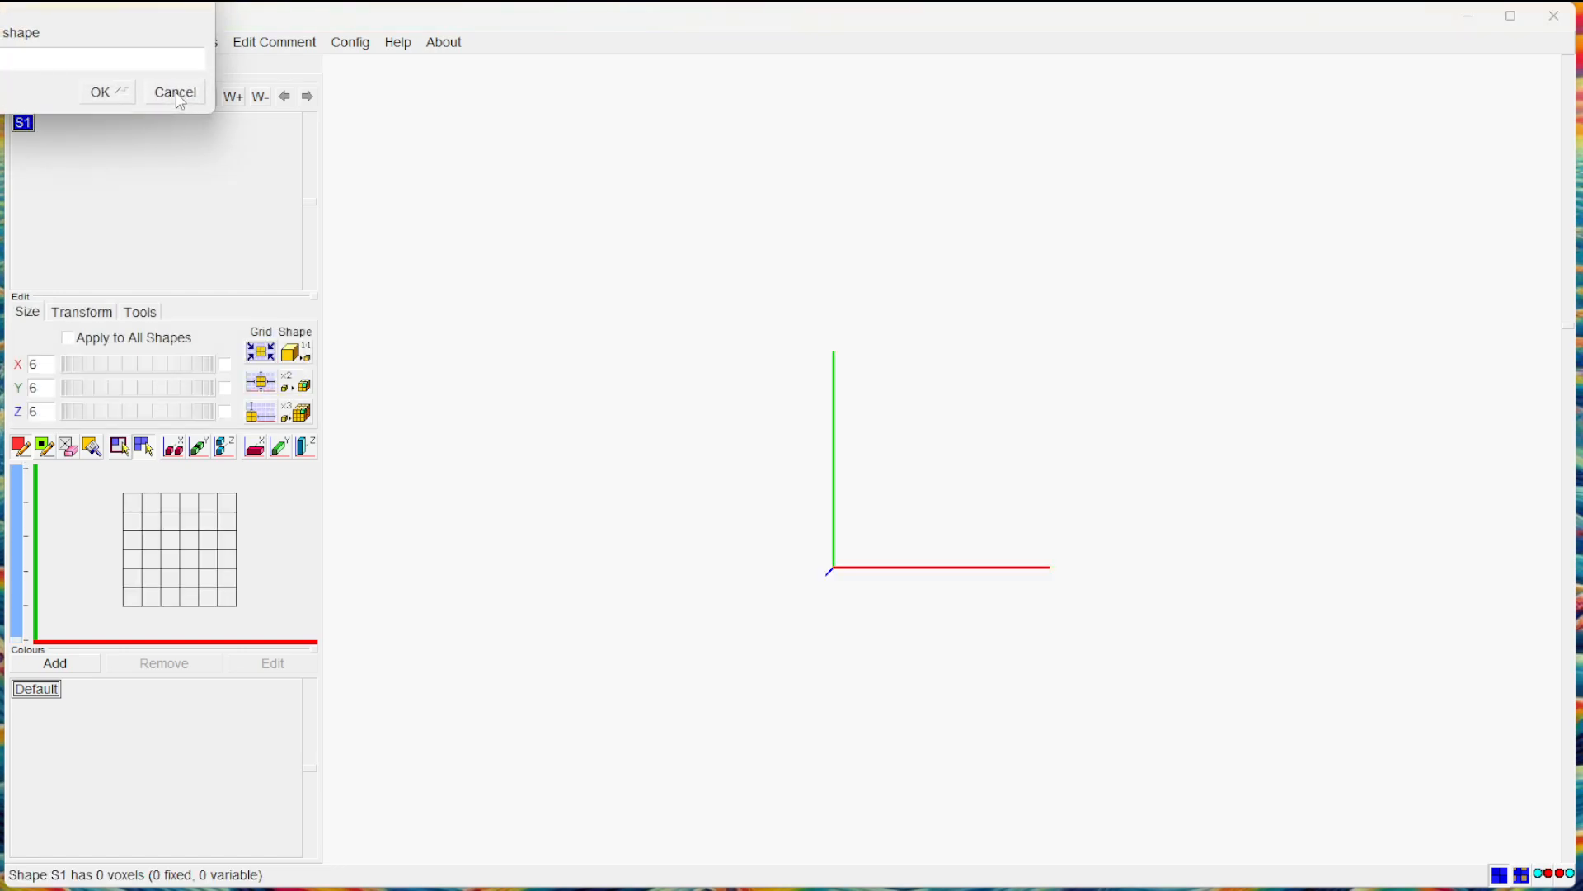
pyautogui.write('Solution')
pyautogui.press('Return')
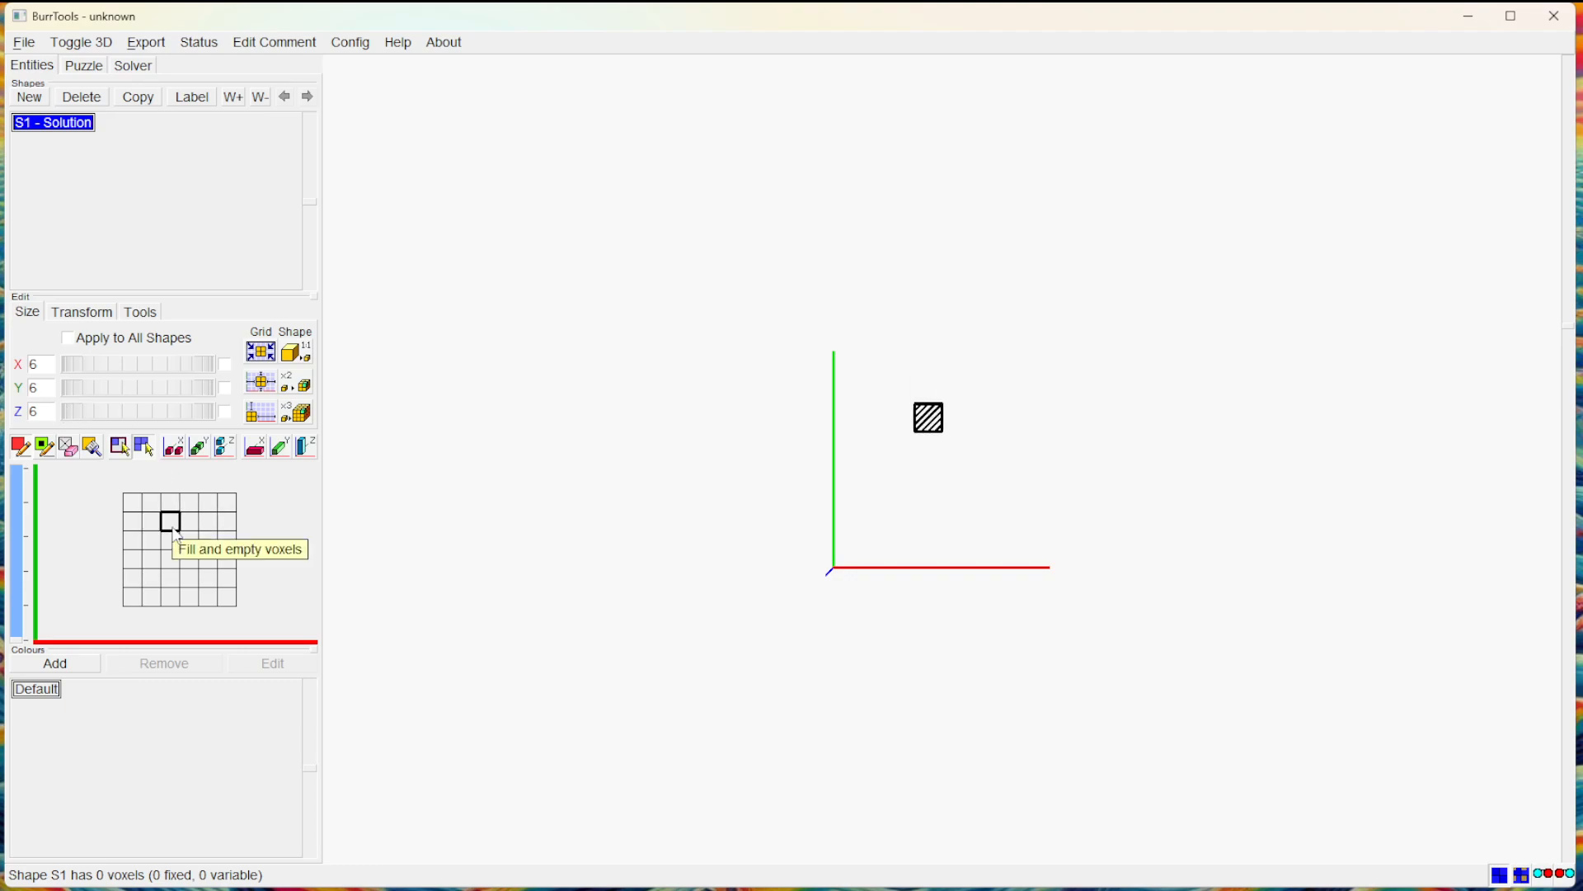
# Draw a centred block 2 voxels wide in X and 4 in Y, extended through all six Z layers.
pyautogui.moveTo(173, 530); pyautogui.dragTo(190, 577)
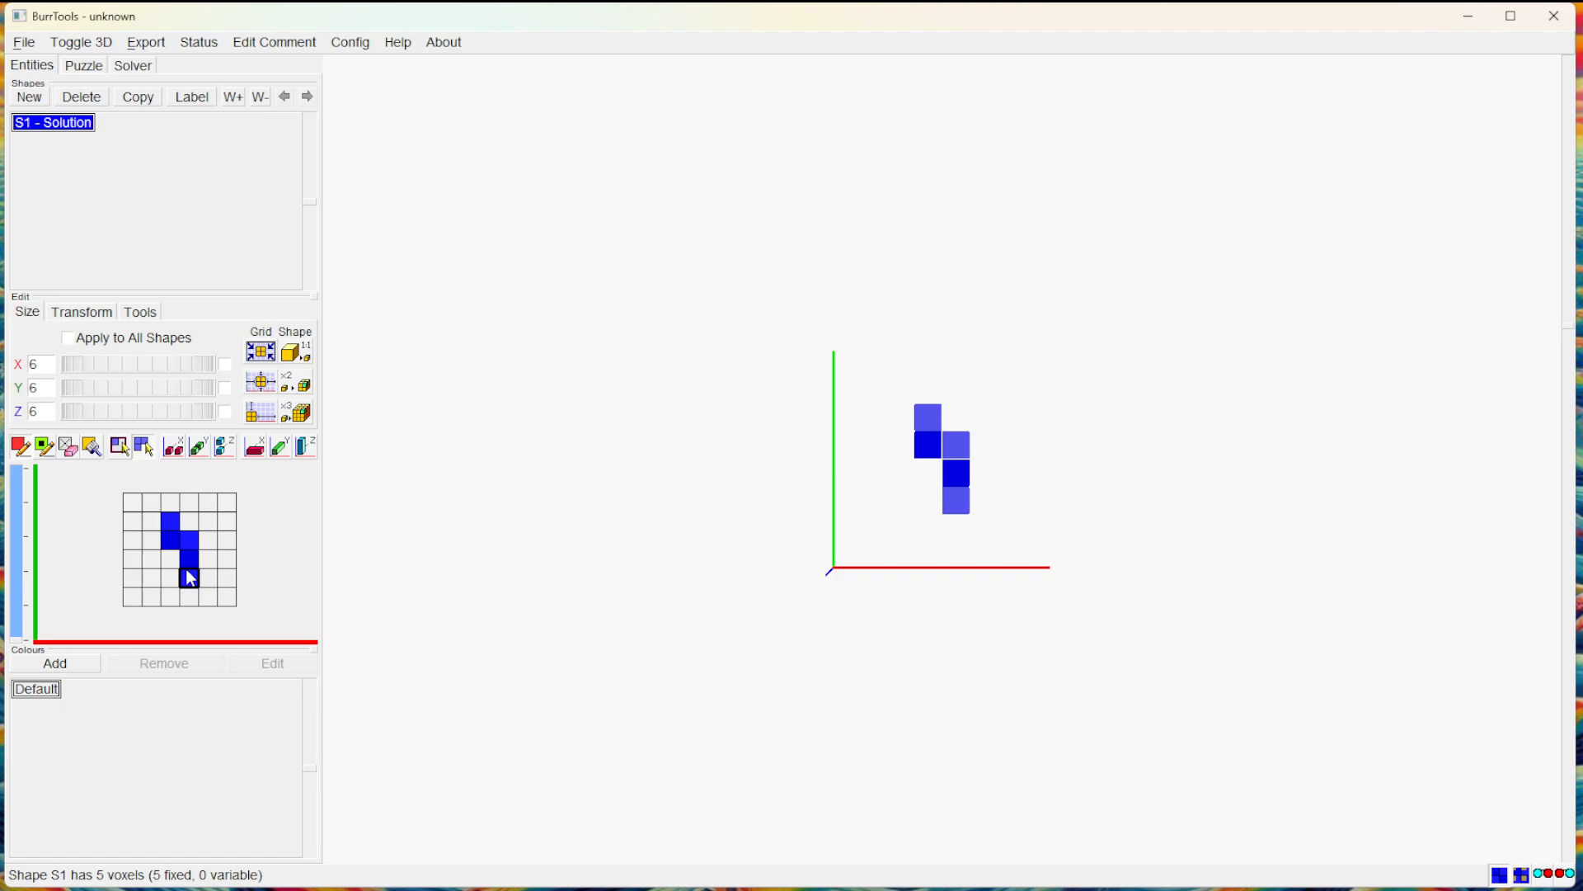
pyautogui.click(120, 446)
pyautogui.moveTo(170, 521); pyautogui.dragTo(194, 587)
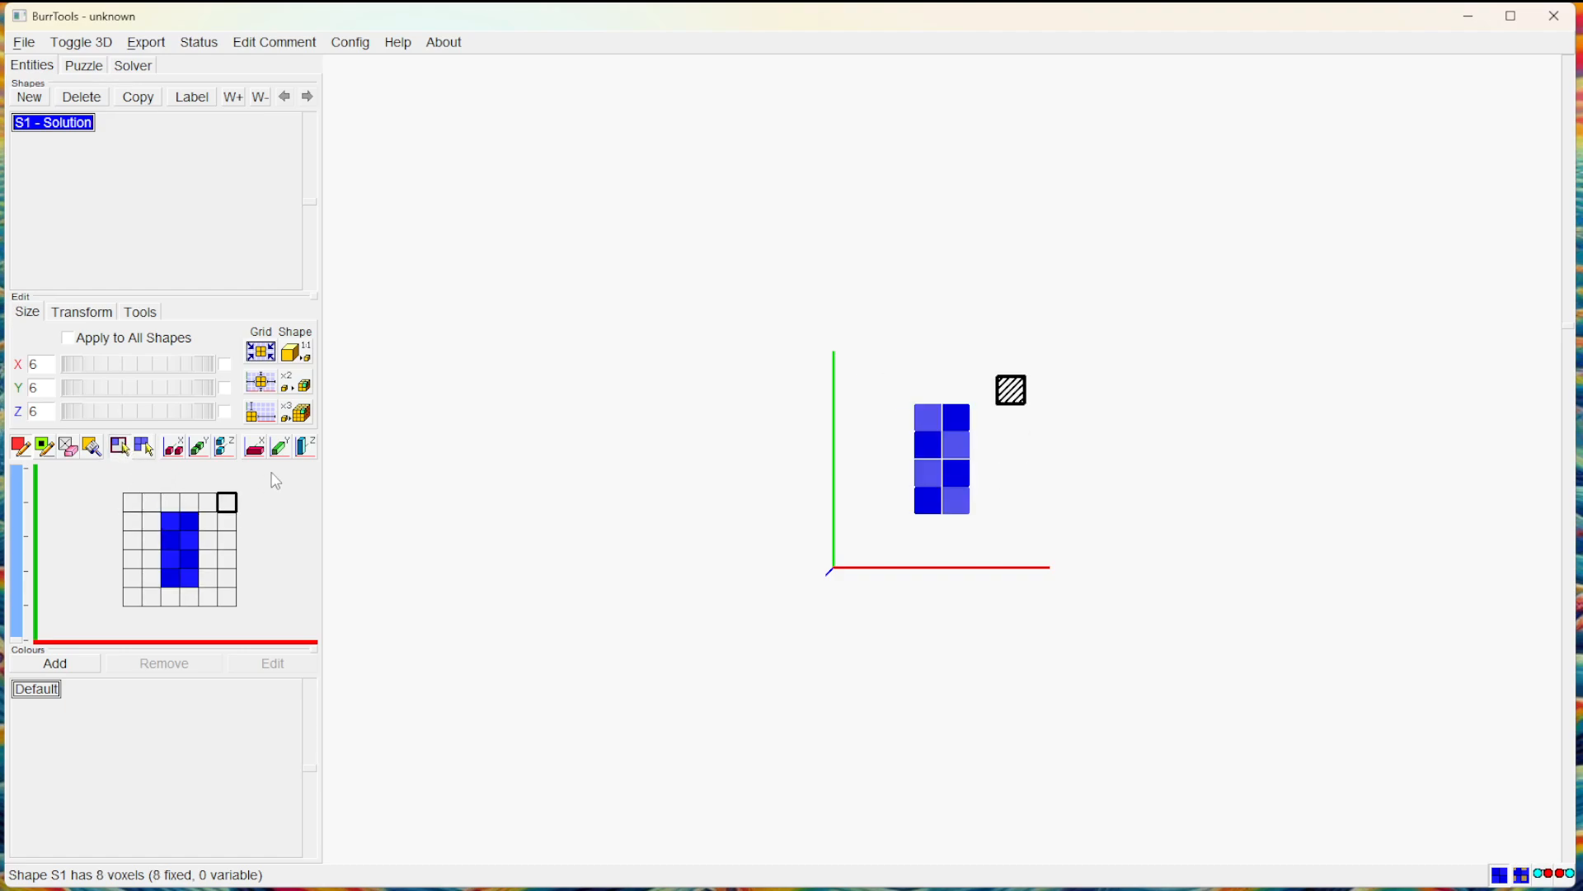
pyautogui.moveTo(171, 521); pyautogui.dragTo(183, 568)
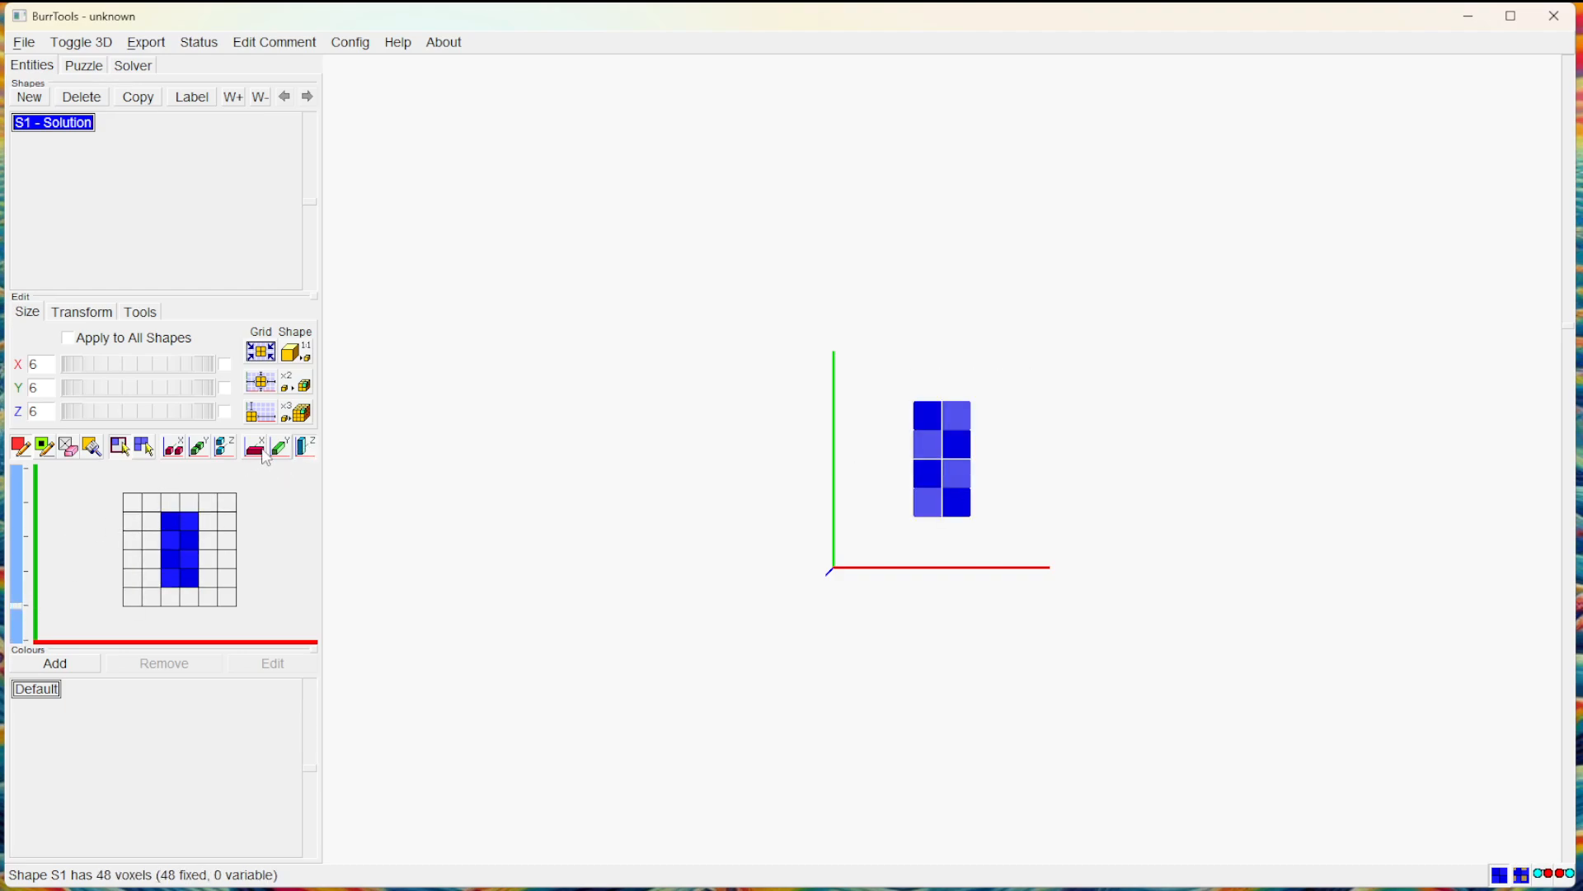
# Add a 6×2 bar along X across the block on the second-lowest and second-highest Z layers.
pyautogui.moveTo(133, 543); pyautogui.dragTo(228, 562)
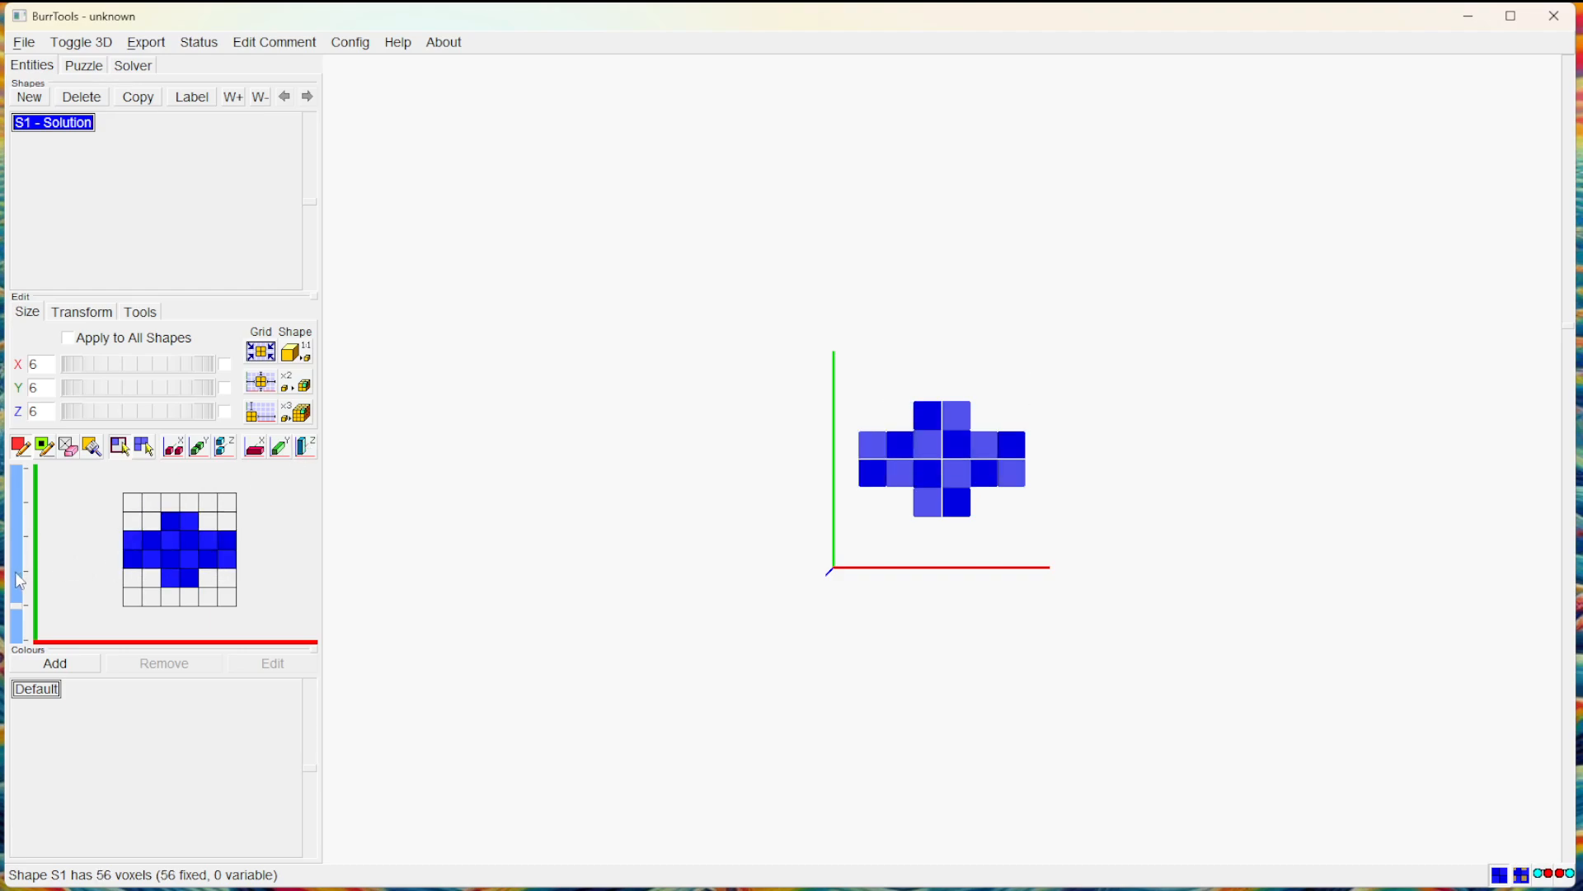
pyautogui.click(16, 501)
pyautogui.moveTo(132, 540); pyautogui.dragTo(229, 561)
# Add a centred 6×2 bar along X and a 4×6 rectangle on each of the two middle Z layers.
pyautogui.click(14, 539)
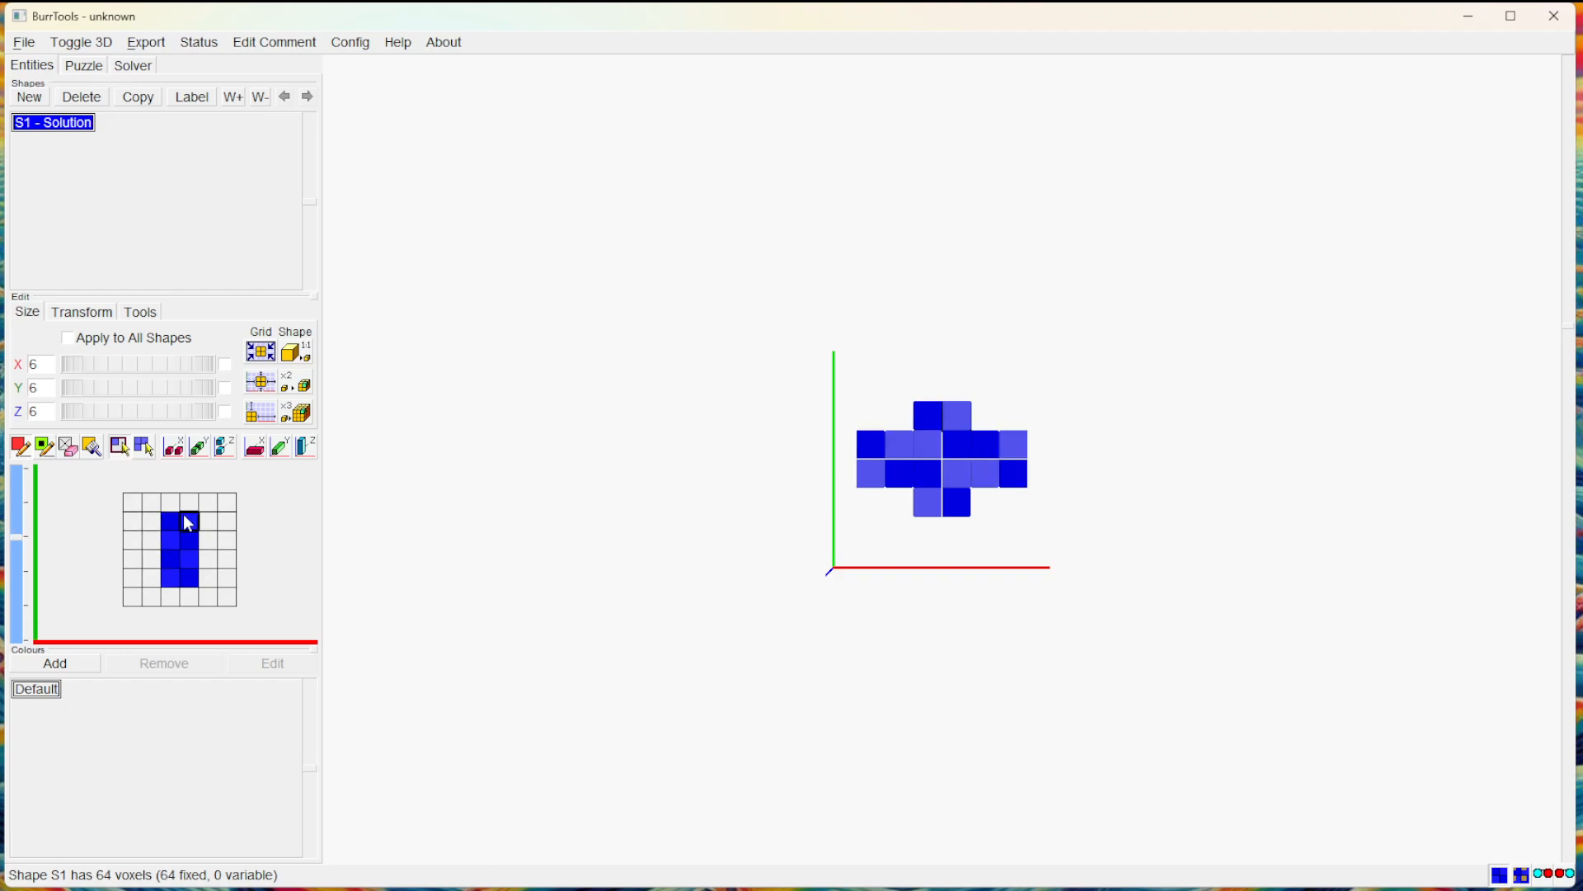
pyautogui.click(18, 508)
pyautogui.click(16, 537)
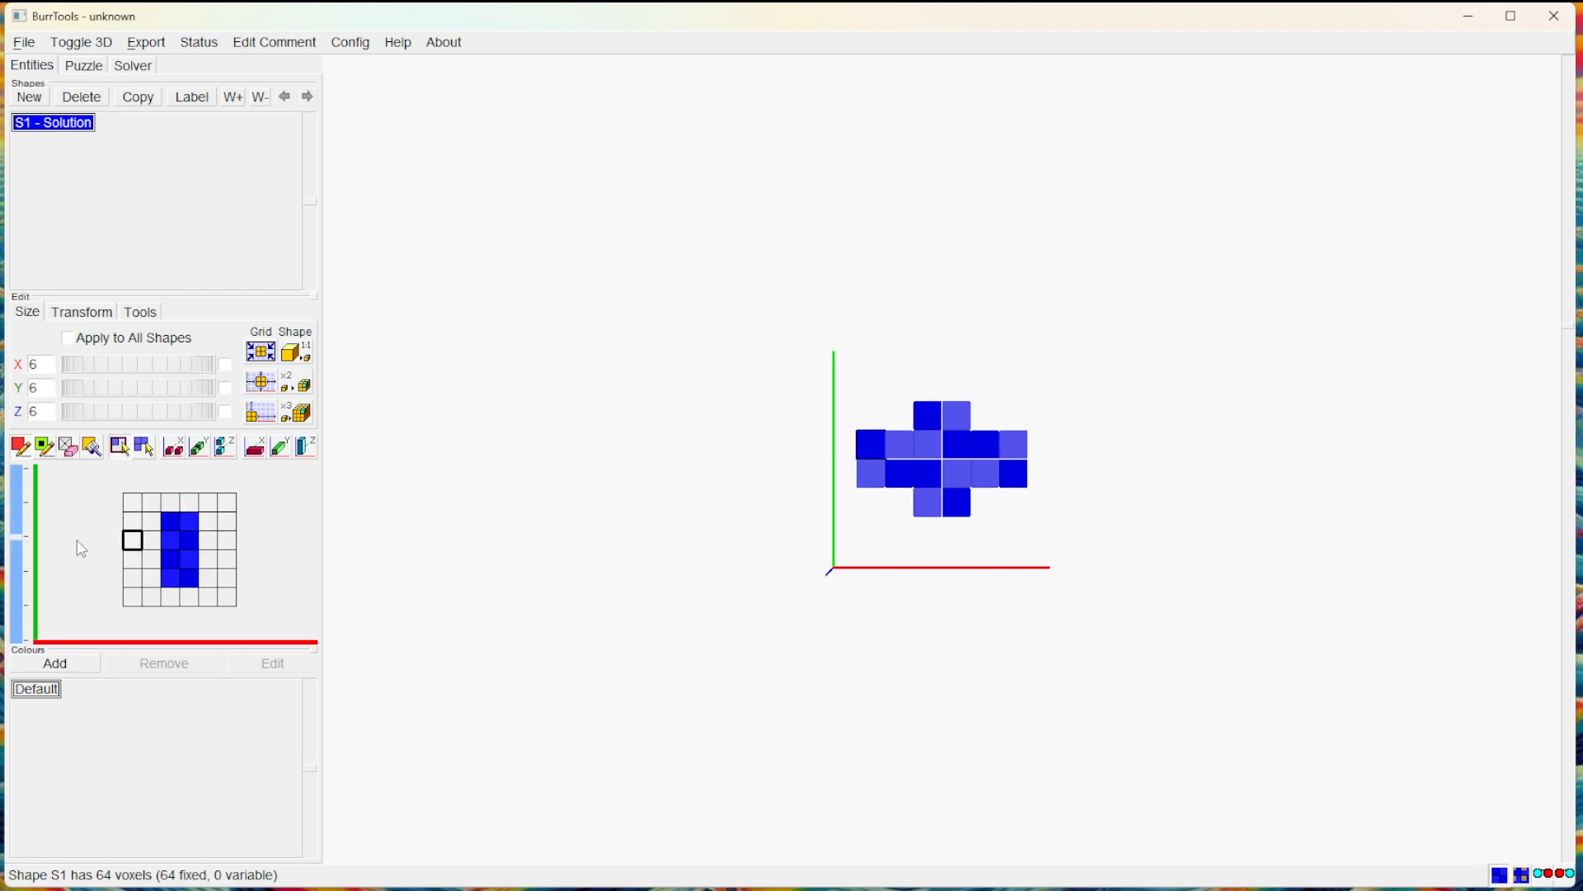
pyautogui.moveTo(132, 540); pyautogui.dragTo(229, 560)
pyautogui.moveTo(150, 503); pyautogui.dragTo(204, 598)
pyautogui.click(15, 570)
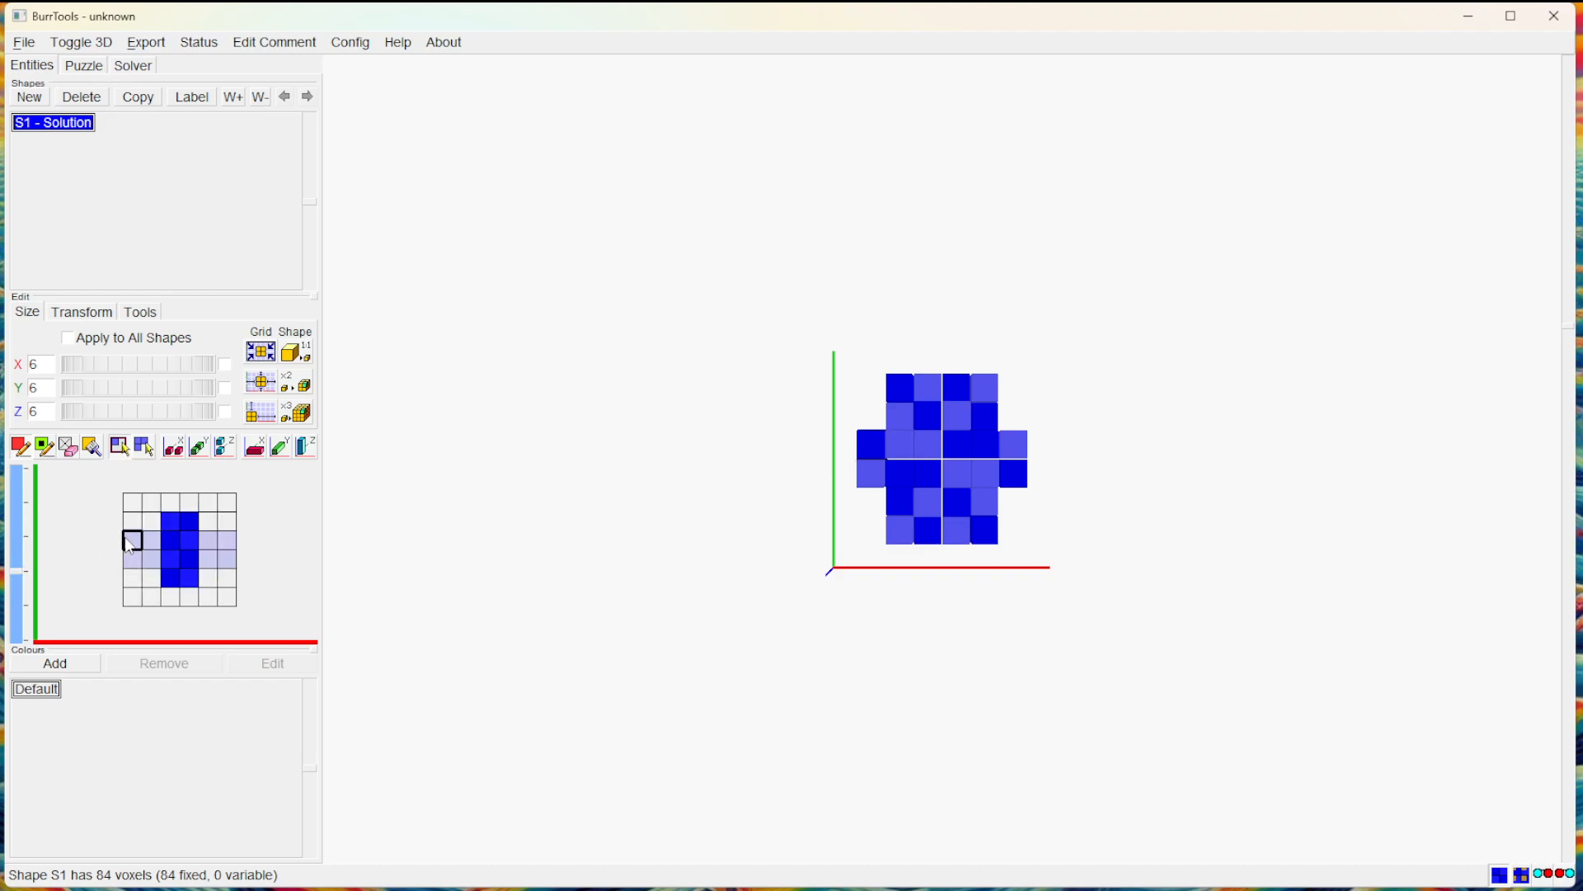
pyautogui.moveTo(130, 545); pyautogui.dragTo(235, 561)
pyautogui.moveTo(710, 311); pyautogui.dragTo(753, 591)
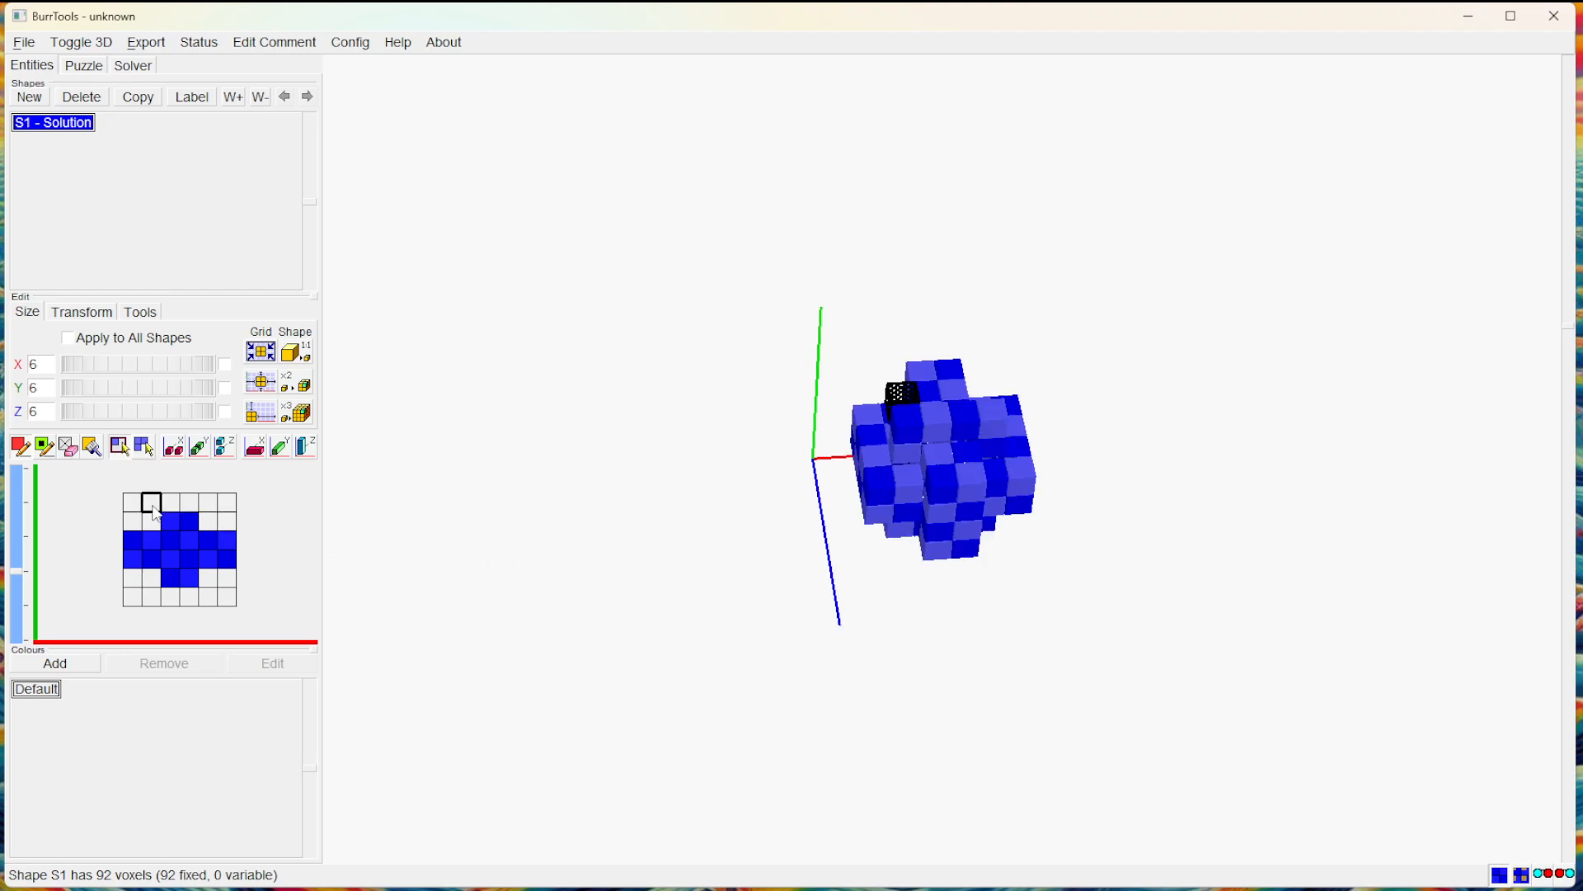
pyautogui.moveTo(168, 525)
pyautogui.mouseDown()
pyautogui.moveTo(210, 598)
pyautogui.moveTo(216, 505)
pyautogui.mouseUp()
pyautogui.moveTo(821, 278)
pyautogui.mouseDown()
pyautogui.moveTo(1123, 284)
pyautogui.moveTo(711, 396)
pyautogui.mouseUp()
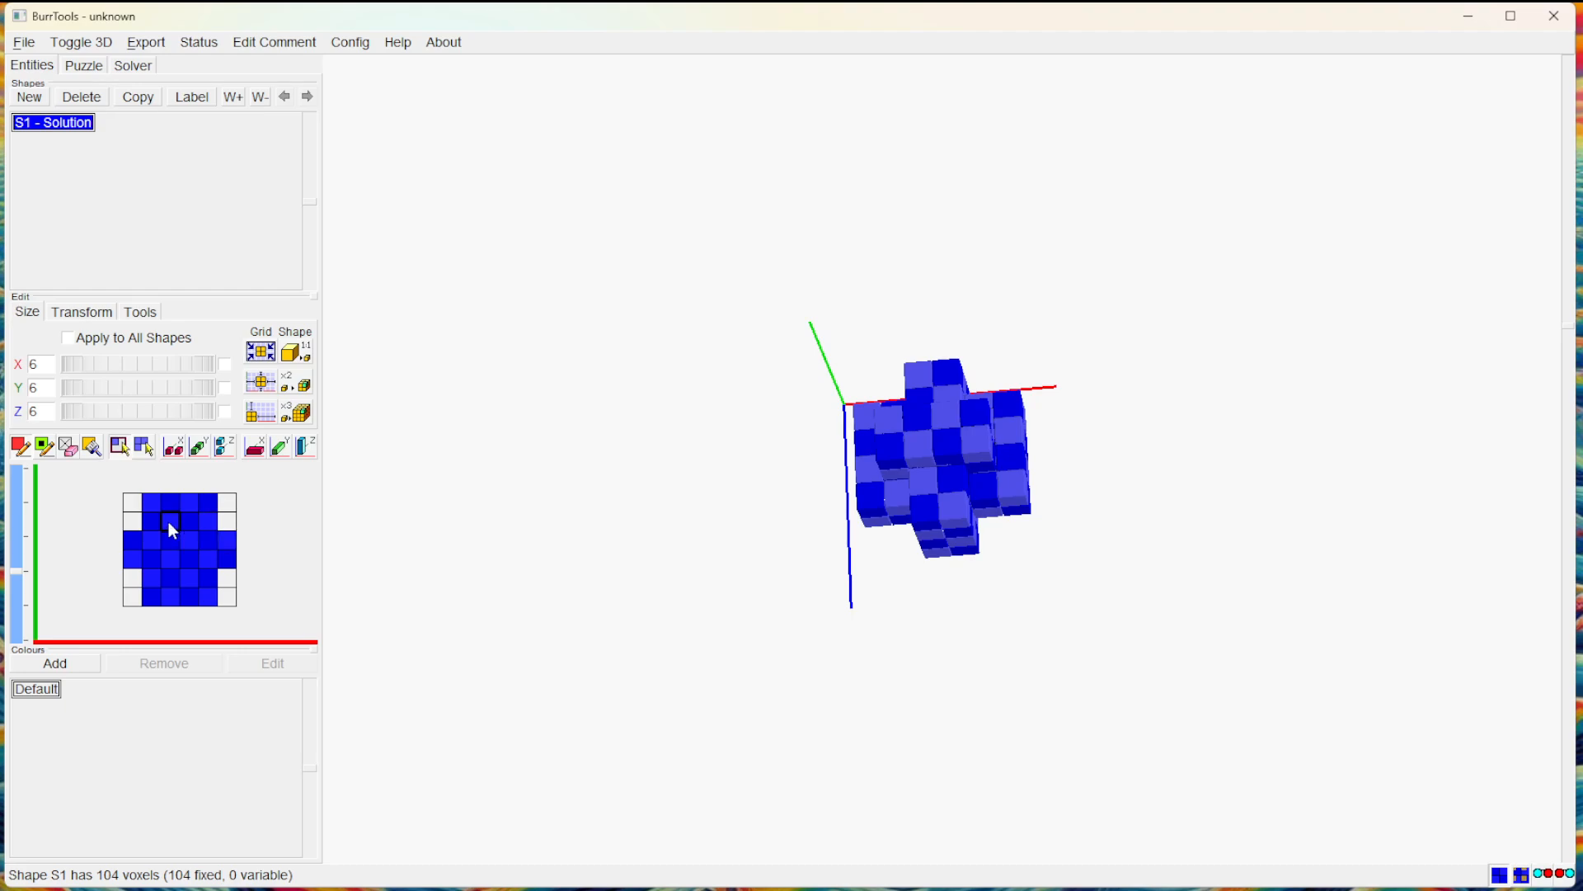
# Erase the plus-shaped core on the two middle Z layers and the central 2×2 voxels on the layers just outside them, and show Fill Holes.
pyautogui.moveTo(185, 579); pyautogui.dragTo(183, 579, button='right')
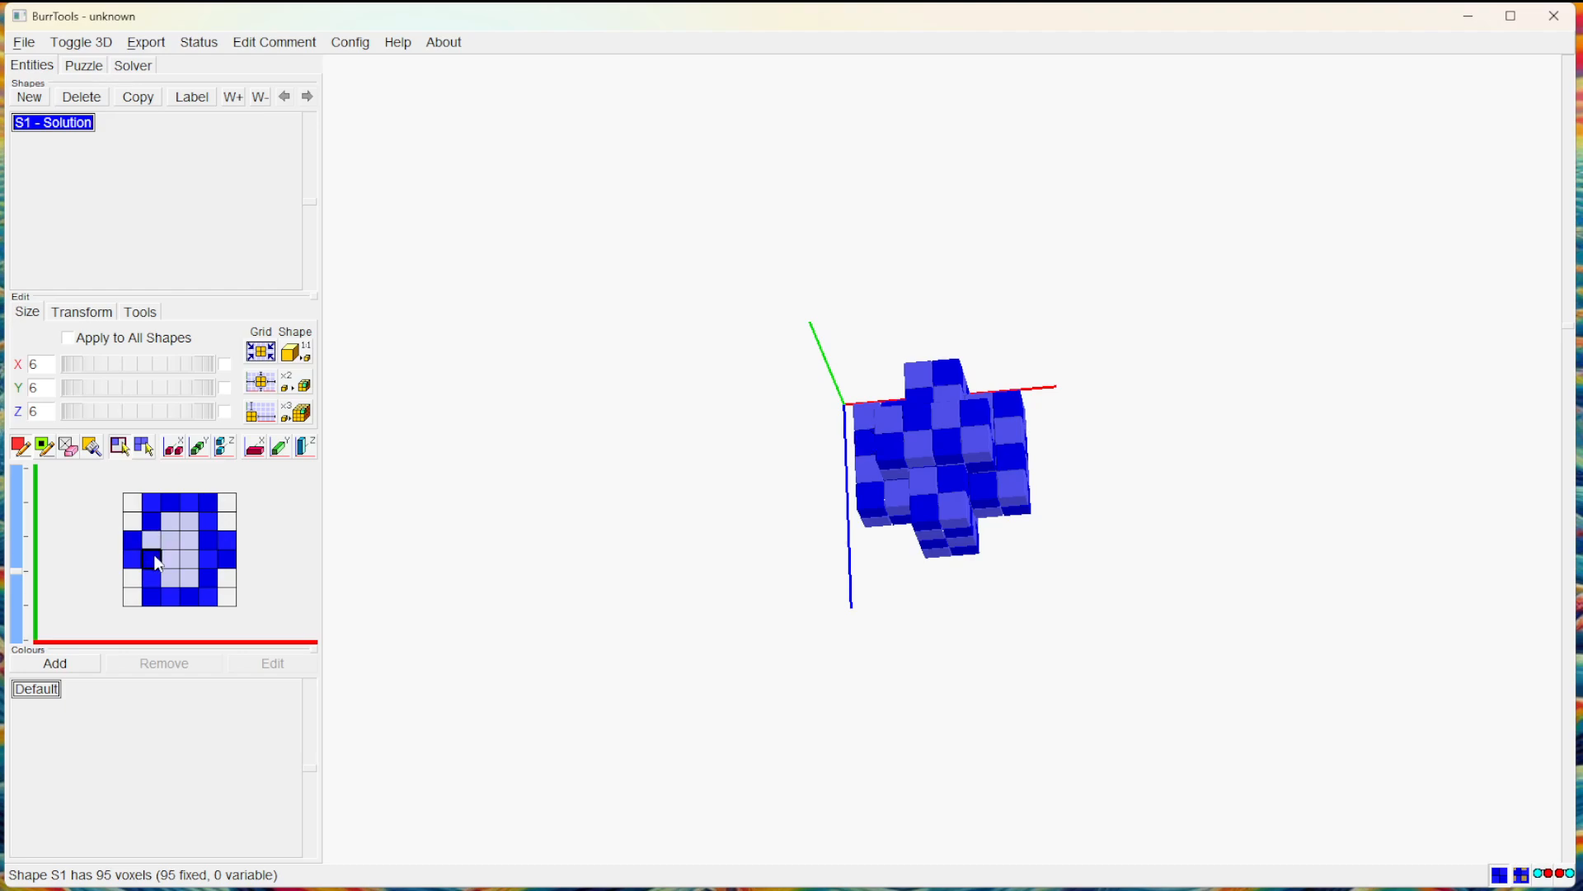
pyautogui.rightClick(159, 563)
pyautogui.click(17, 540)
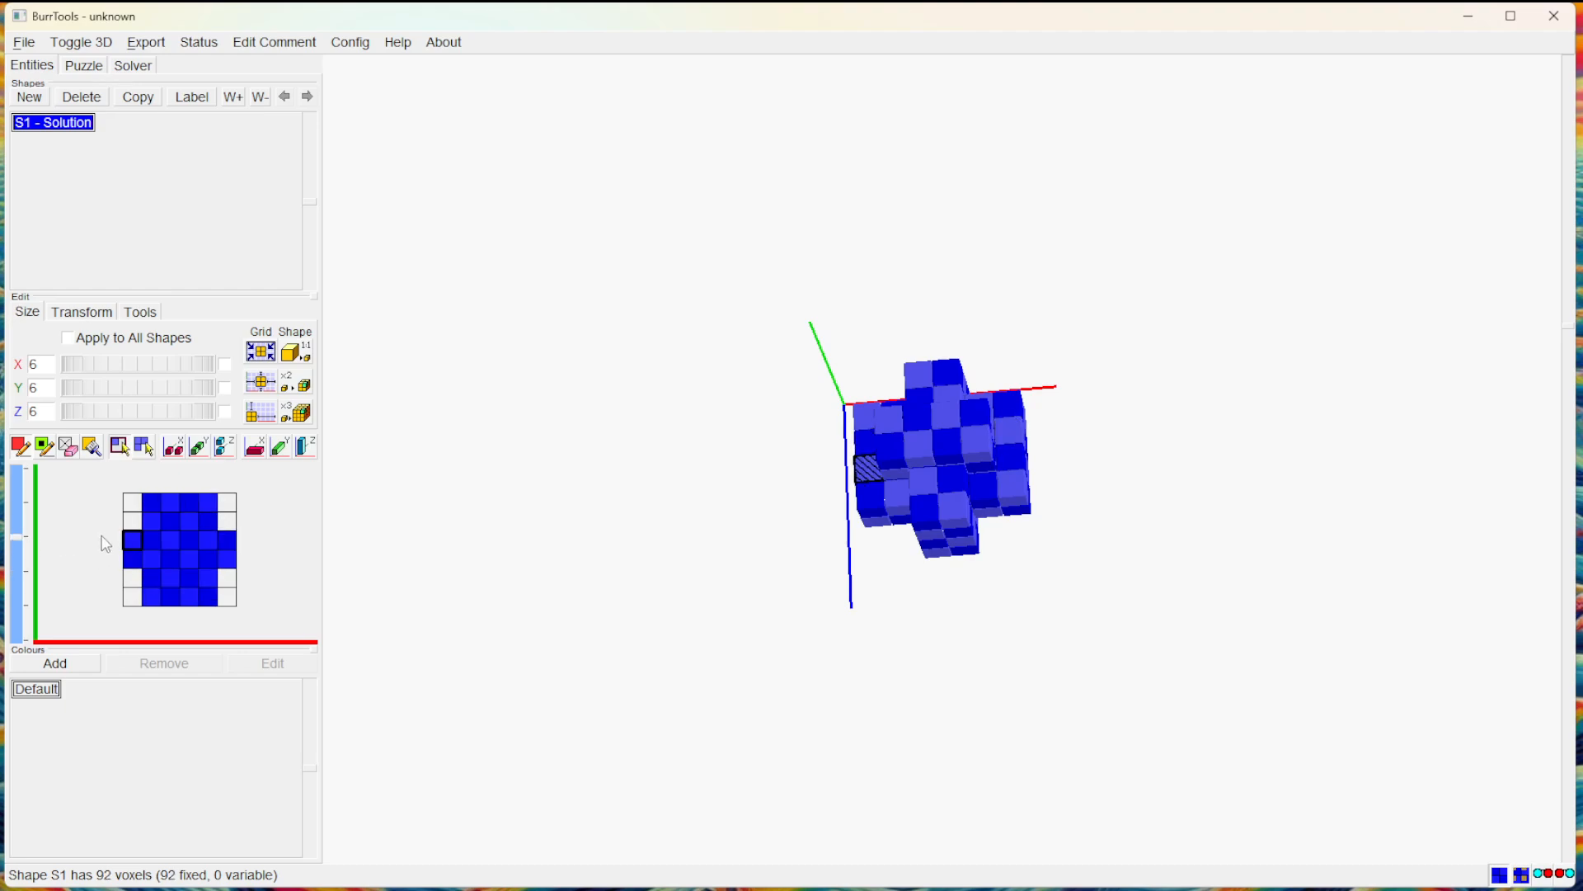
pyautogui.moveTo(147, 532); pyautogui.dragTo(201, 552, button='right')
pyautogui.moveTo(170, 520); pyautogui.dragTo(185, 554, button='right')
pyautogui.click(18, 525)
pyautogui.click(19, 604)
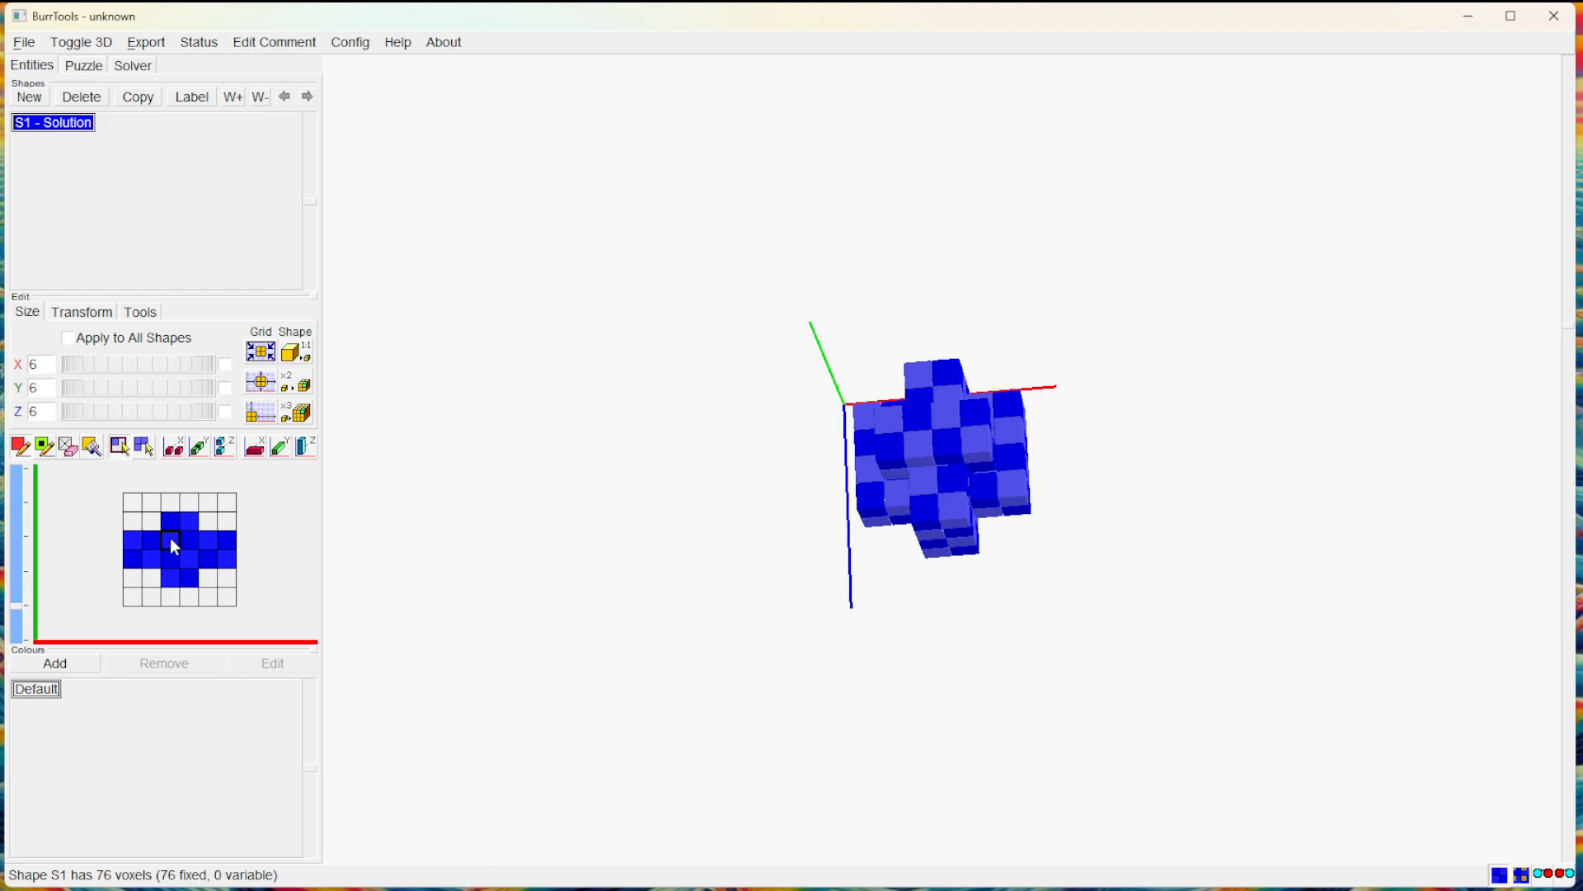
pyautogui.click(142, 312)
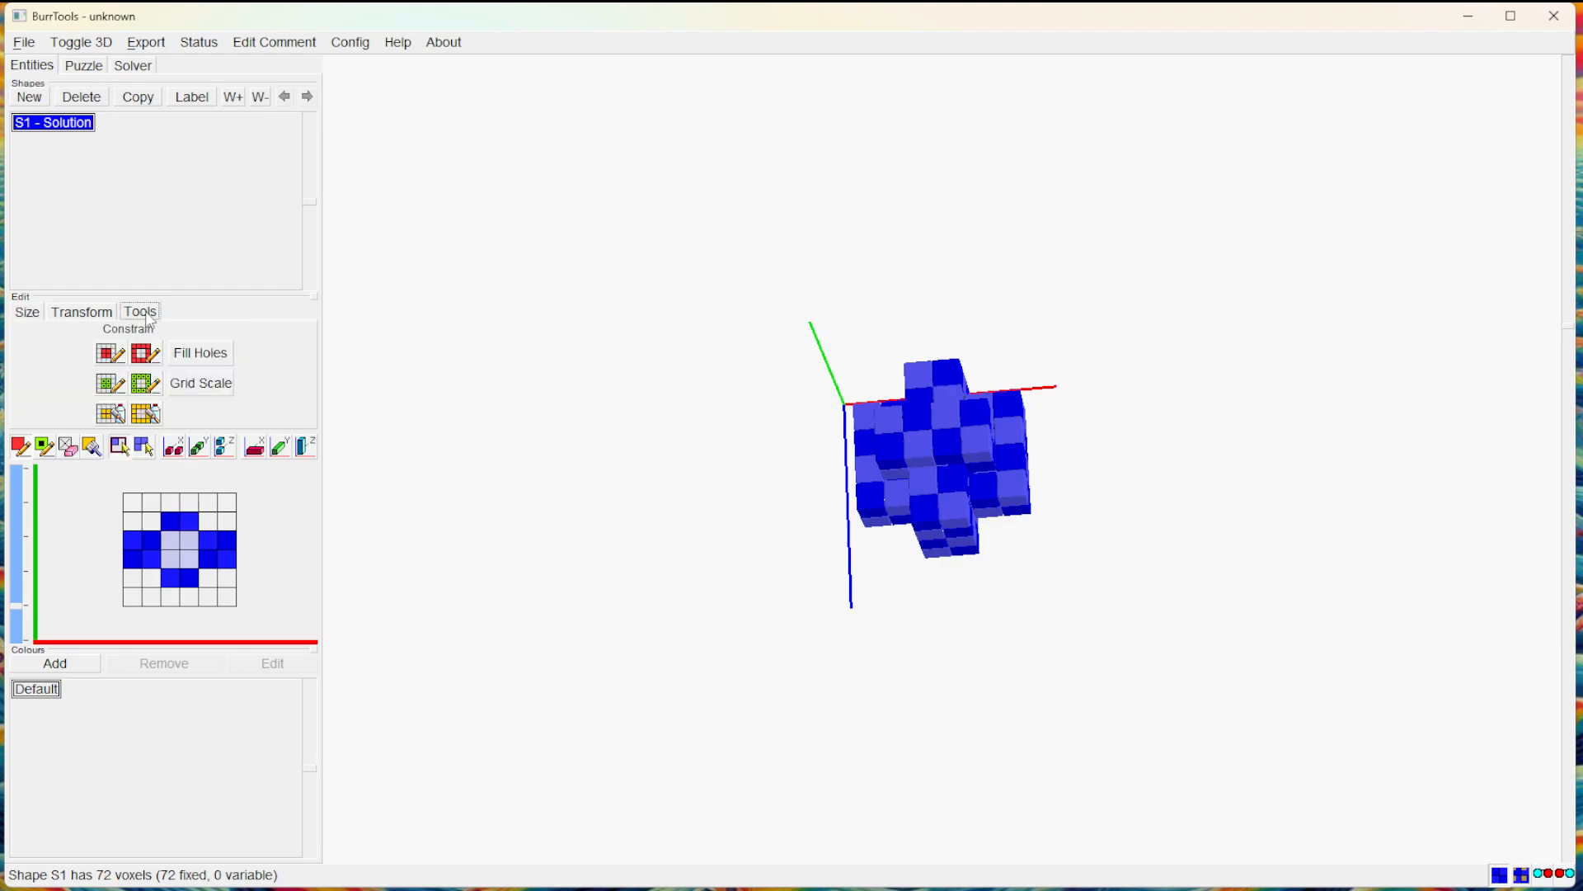
# Fill the internal holes of the Solution with Fill Holes and check the filled core across the Z layers.
pyautogui.click(200, 357)
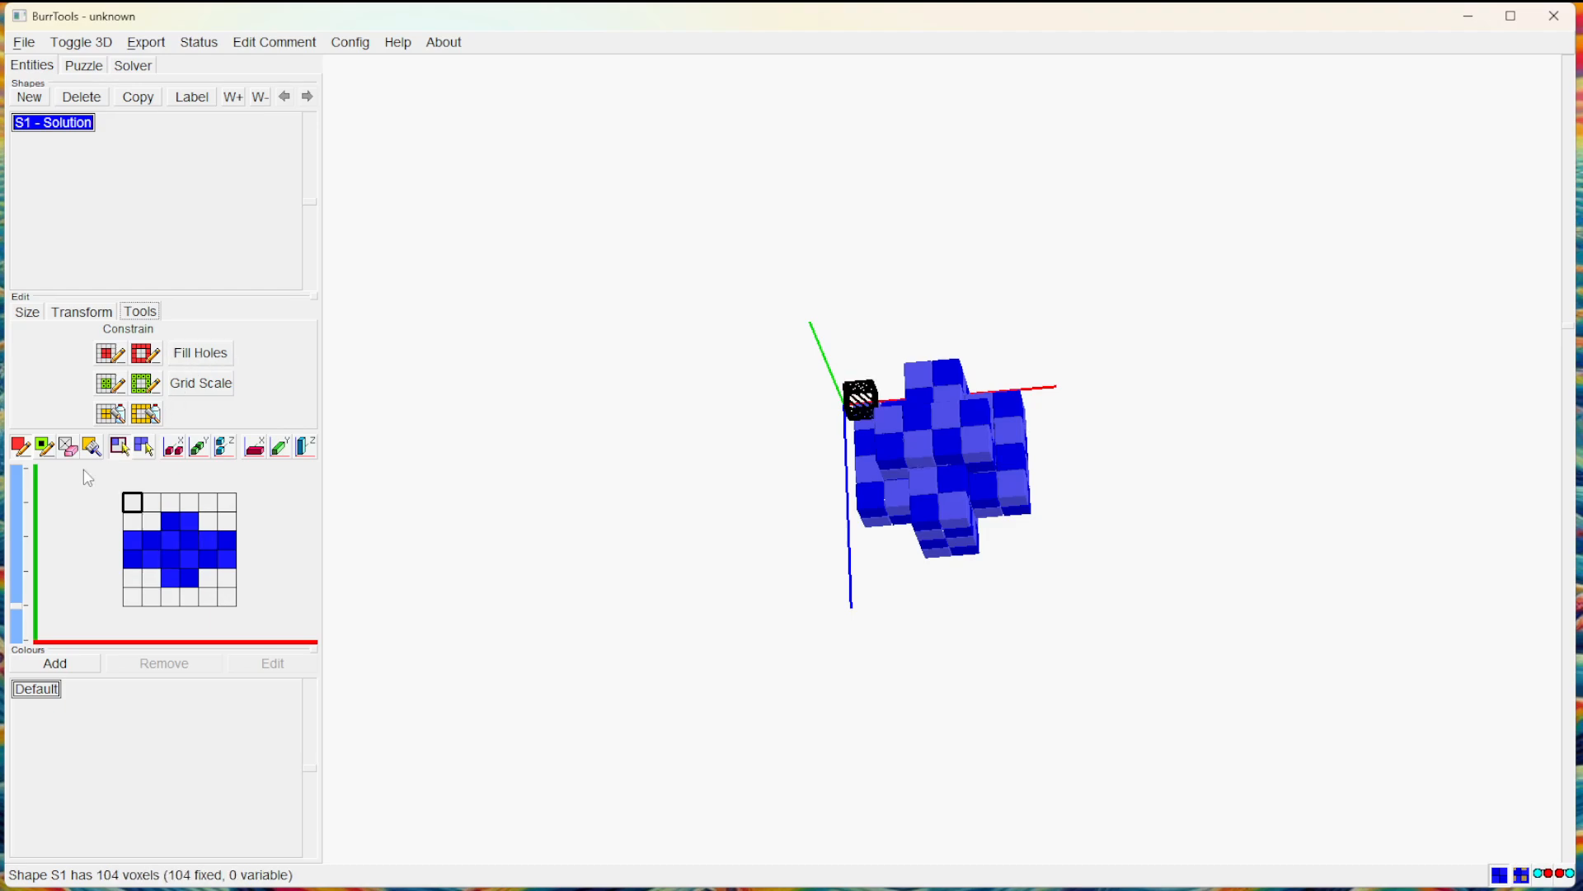
pyautogui.click(18, 574)
pyautogui.moveTo(18, 575); pyautogui.dragTo(20, 479)
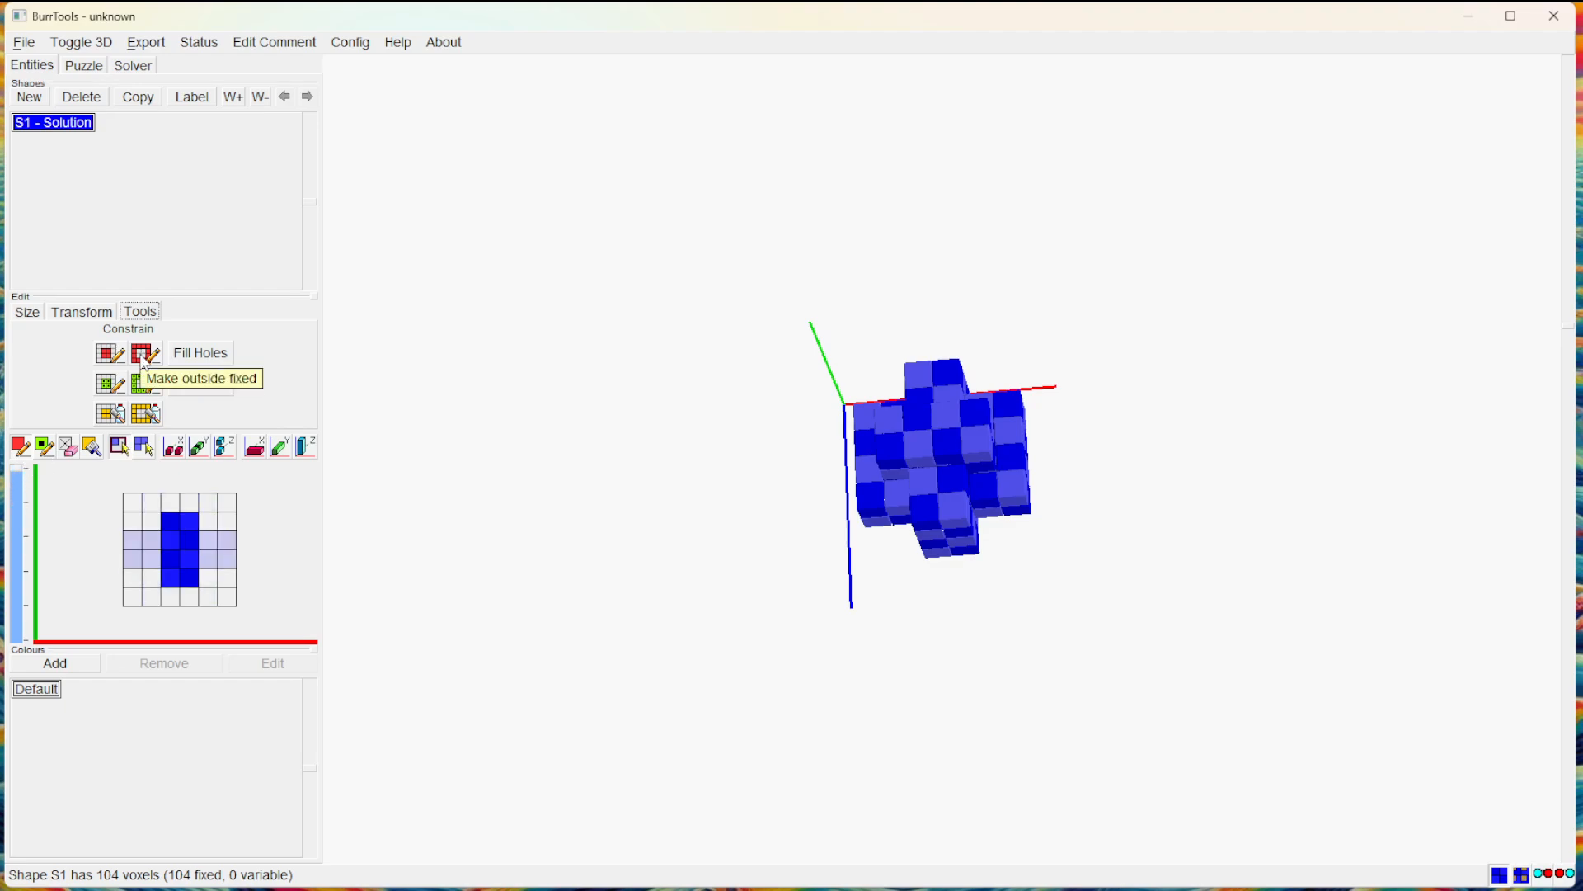
pyautogui.click(19, 549)
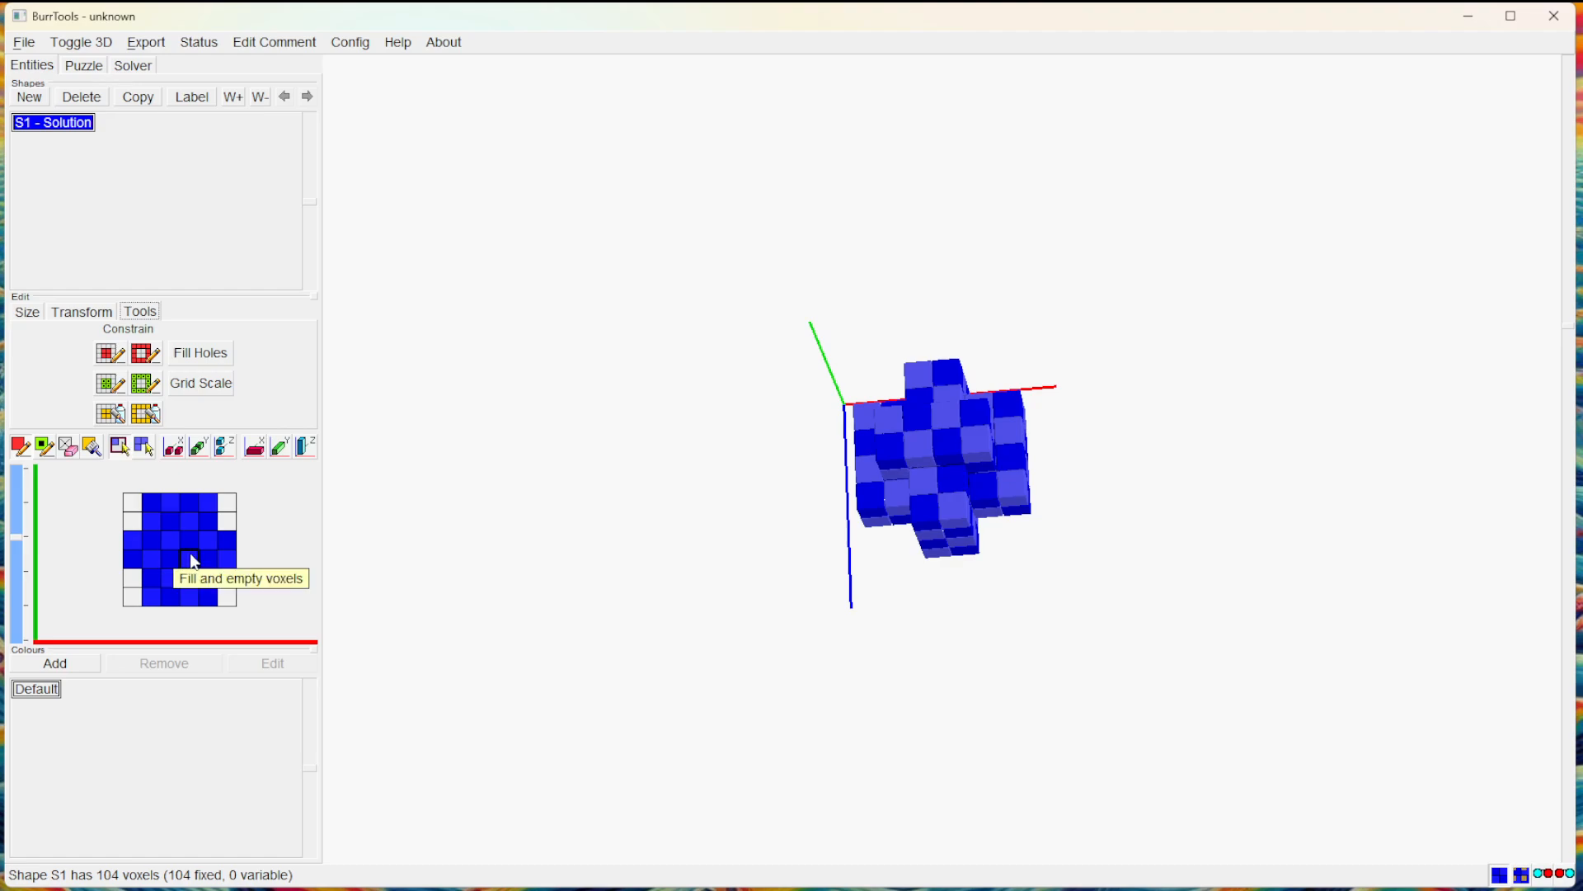
pyautogui.moveTo(683, 324); pyautogui.dragTo(734, 313)
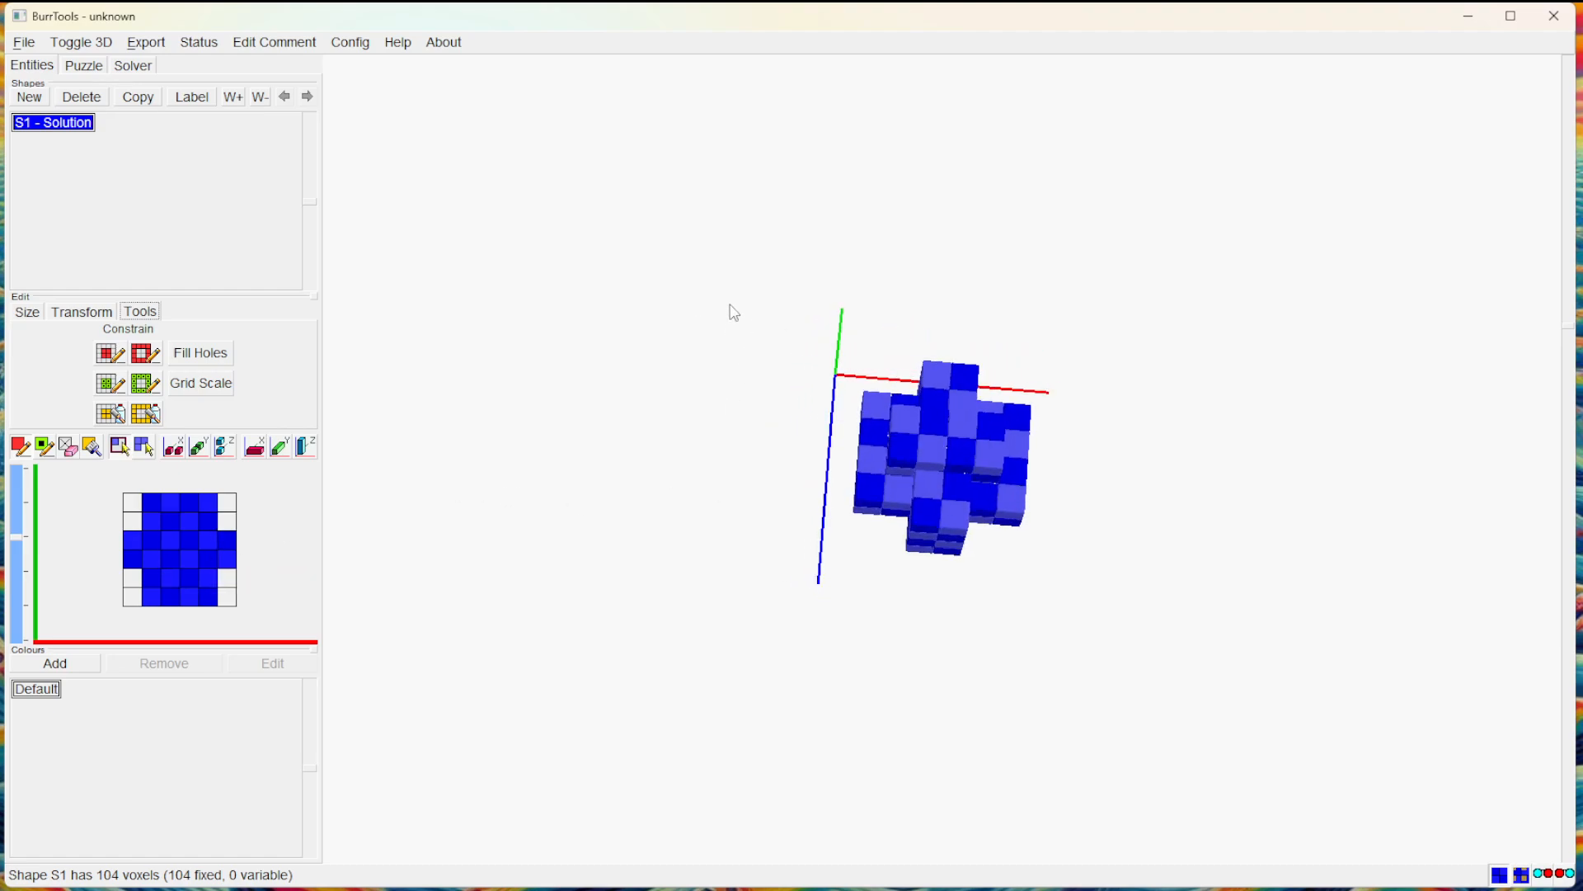
# Make the Solution's inside voxels variable, check the Z layers, and make the inside fixed again.
pyautogui.click(111, 385)
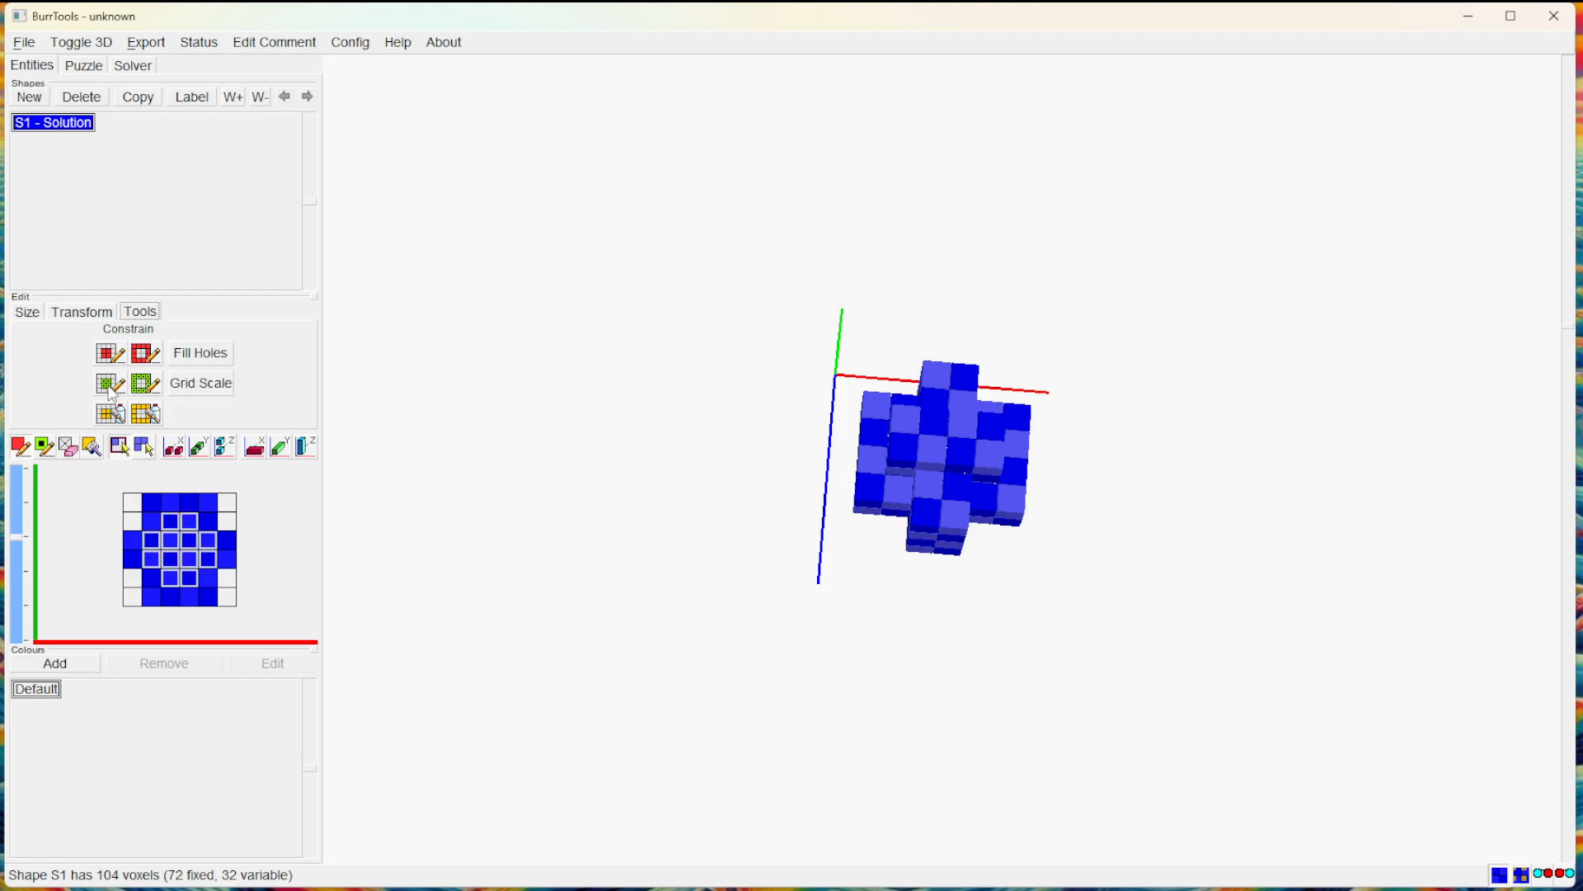
pyautogui.click(15, 515)
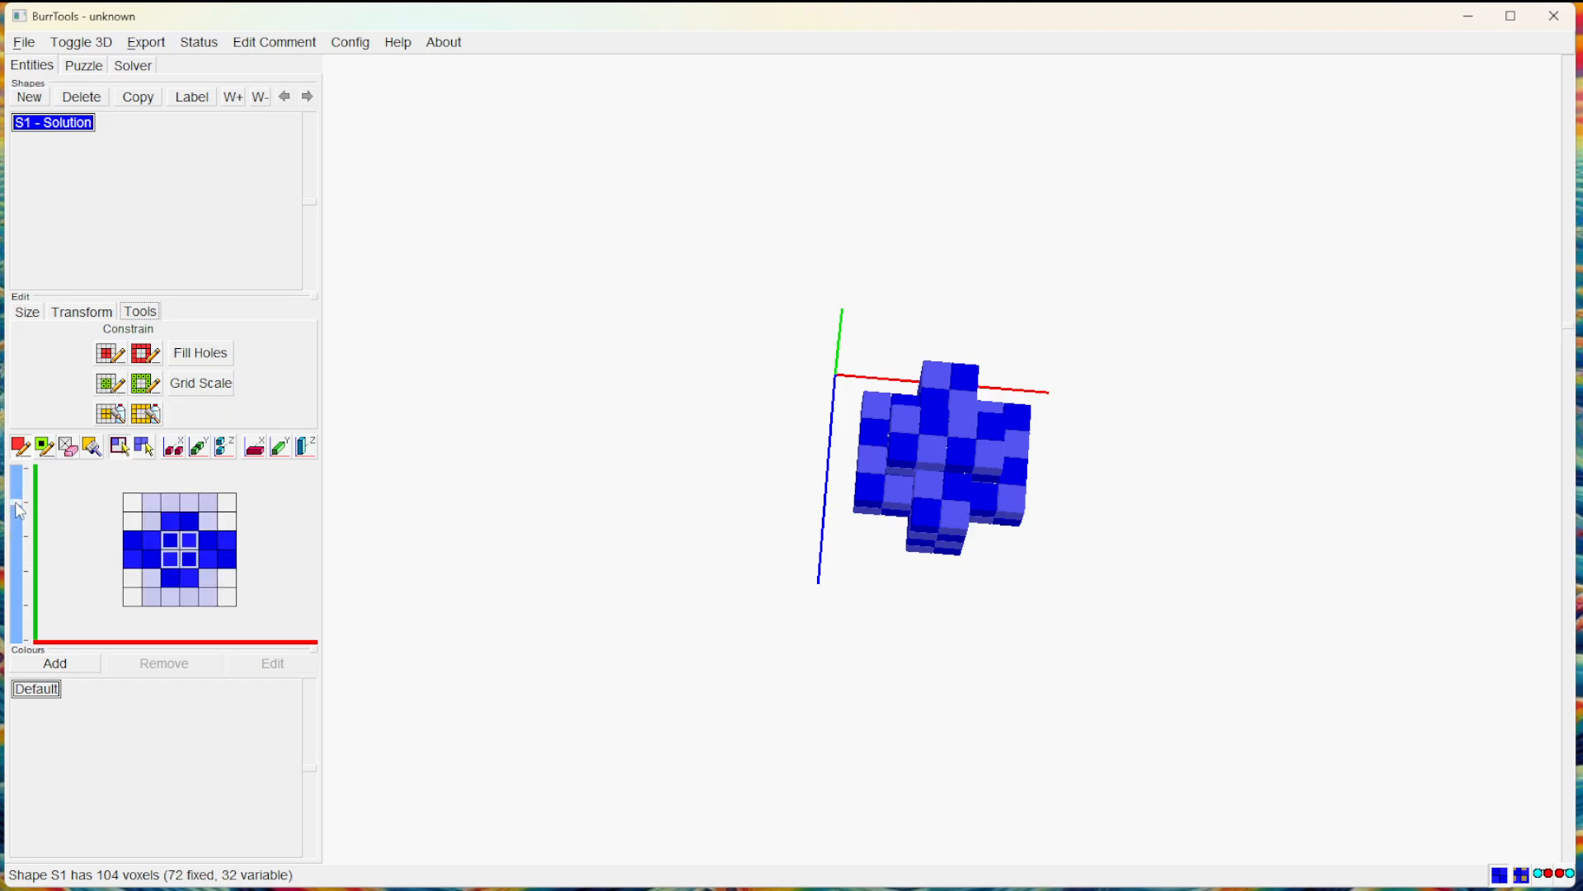
pyautogui.moveTo(16, 540)
pyautogui.mouseDown()
pyautogui.moveTo(10, 645)
pyautogui.moveTo(17, 542)
pyautogui.mouseUp()
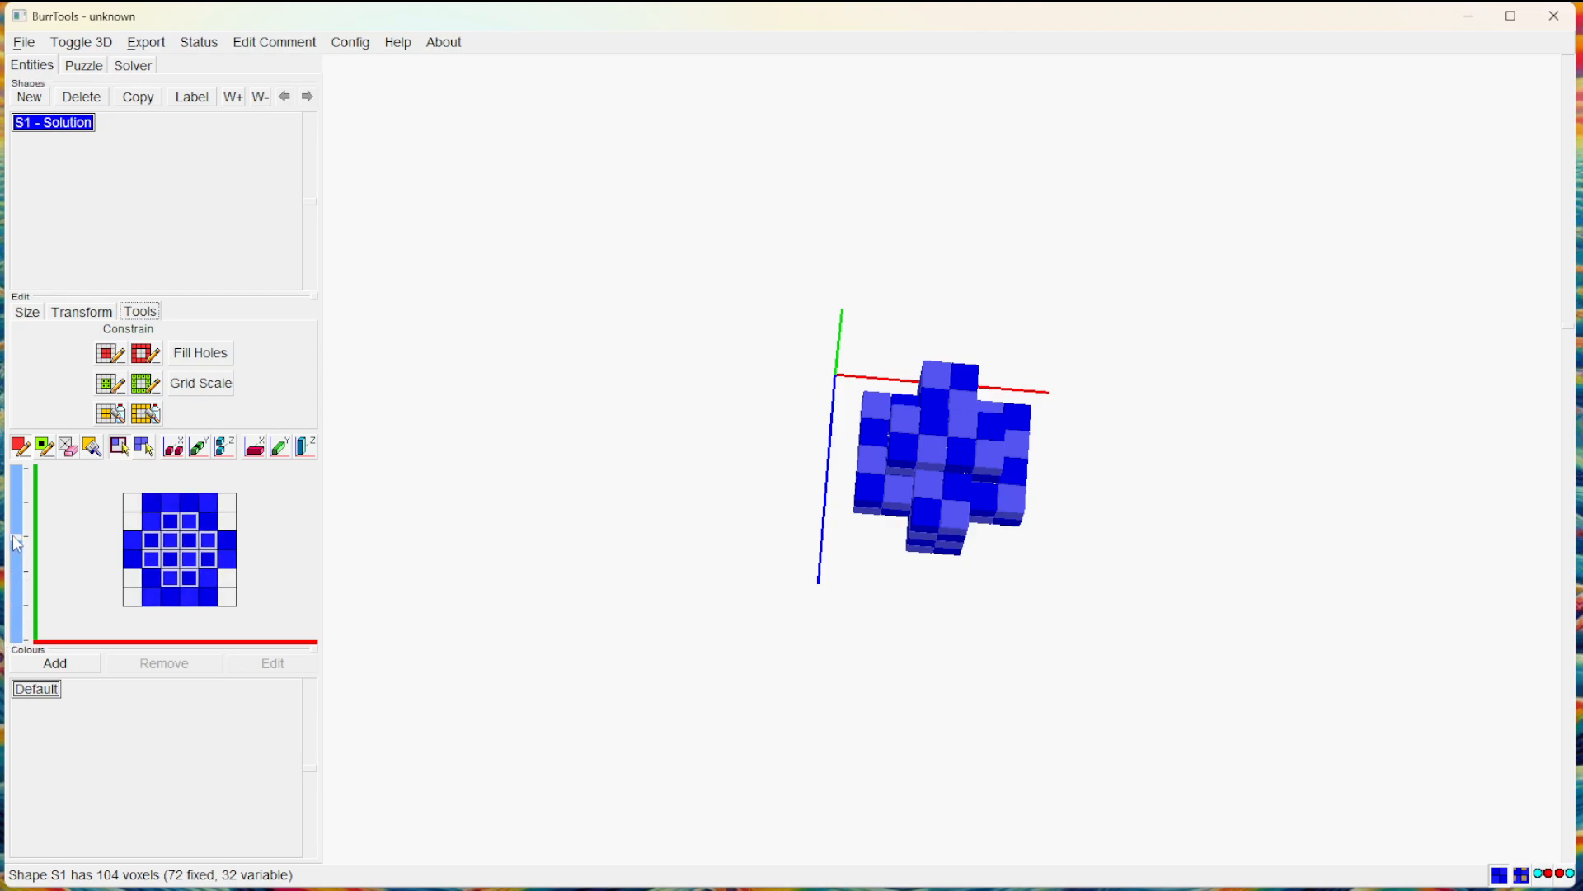
pyautogui.click(16, 513)
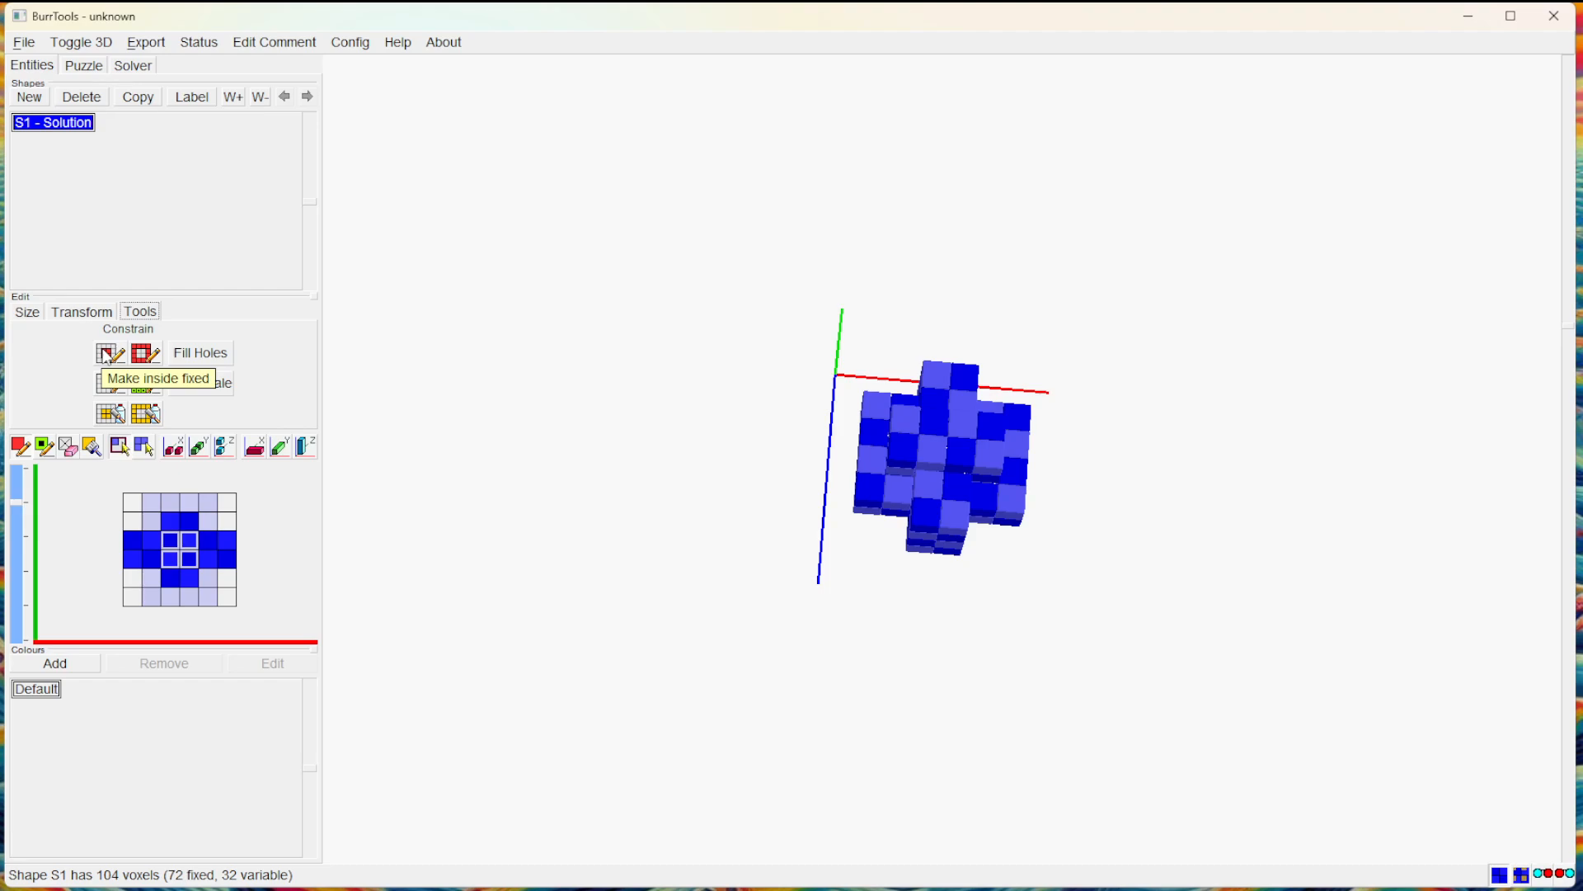
pyautogui.click(107, 356)
pyautogui.moveTo(16, 532)
pyautogui.mouseDown()
pyautogui.moveTo(19, 635)
pyautogui.moveTo(18, 536)
pyautogui.mouseUp()
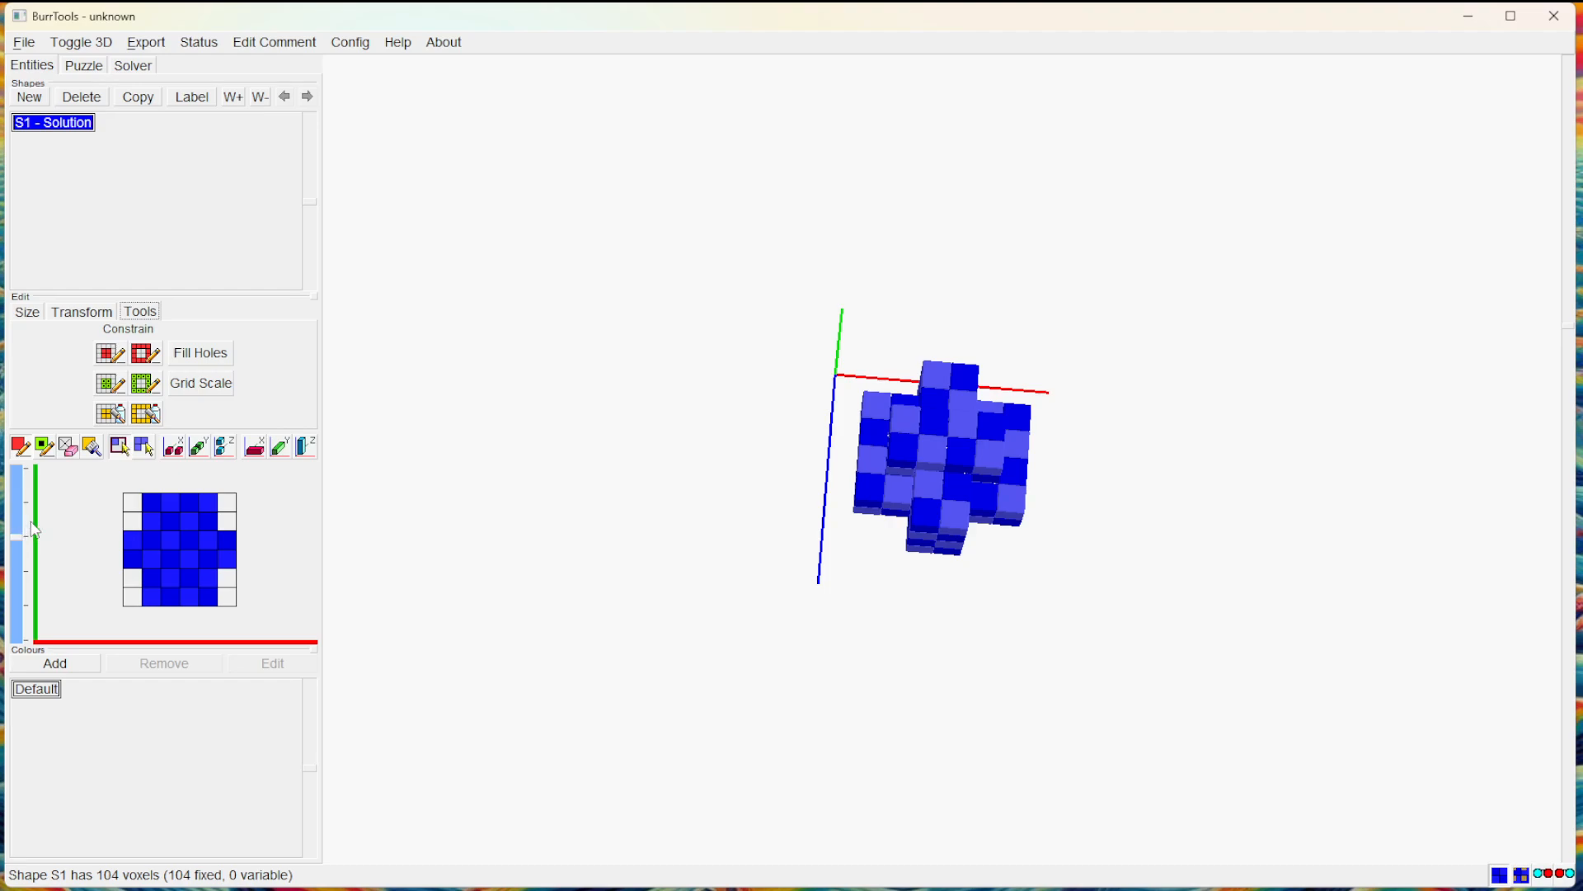
# Make the Solution's outside voxels variable, view it from several sides, and make the outside fixed again.
pyautogui.click(145, 384)
pyautogui.moveTo(809, 403); pyautogui.dragTo(1301, 318)
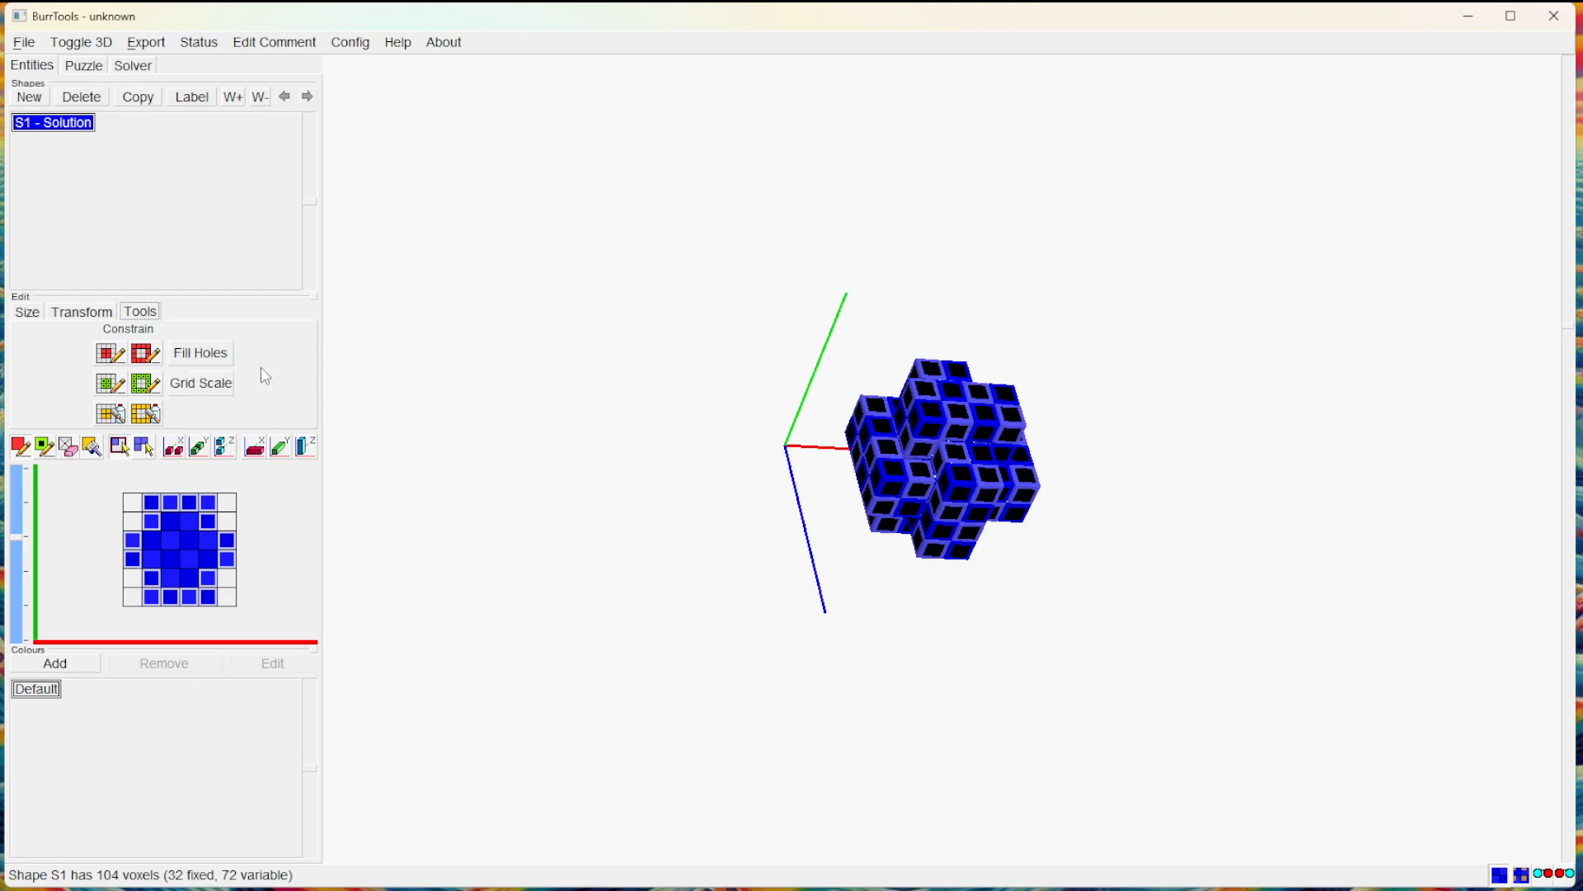
pyautogui.click(142, 360)
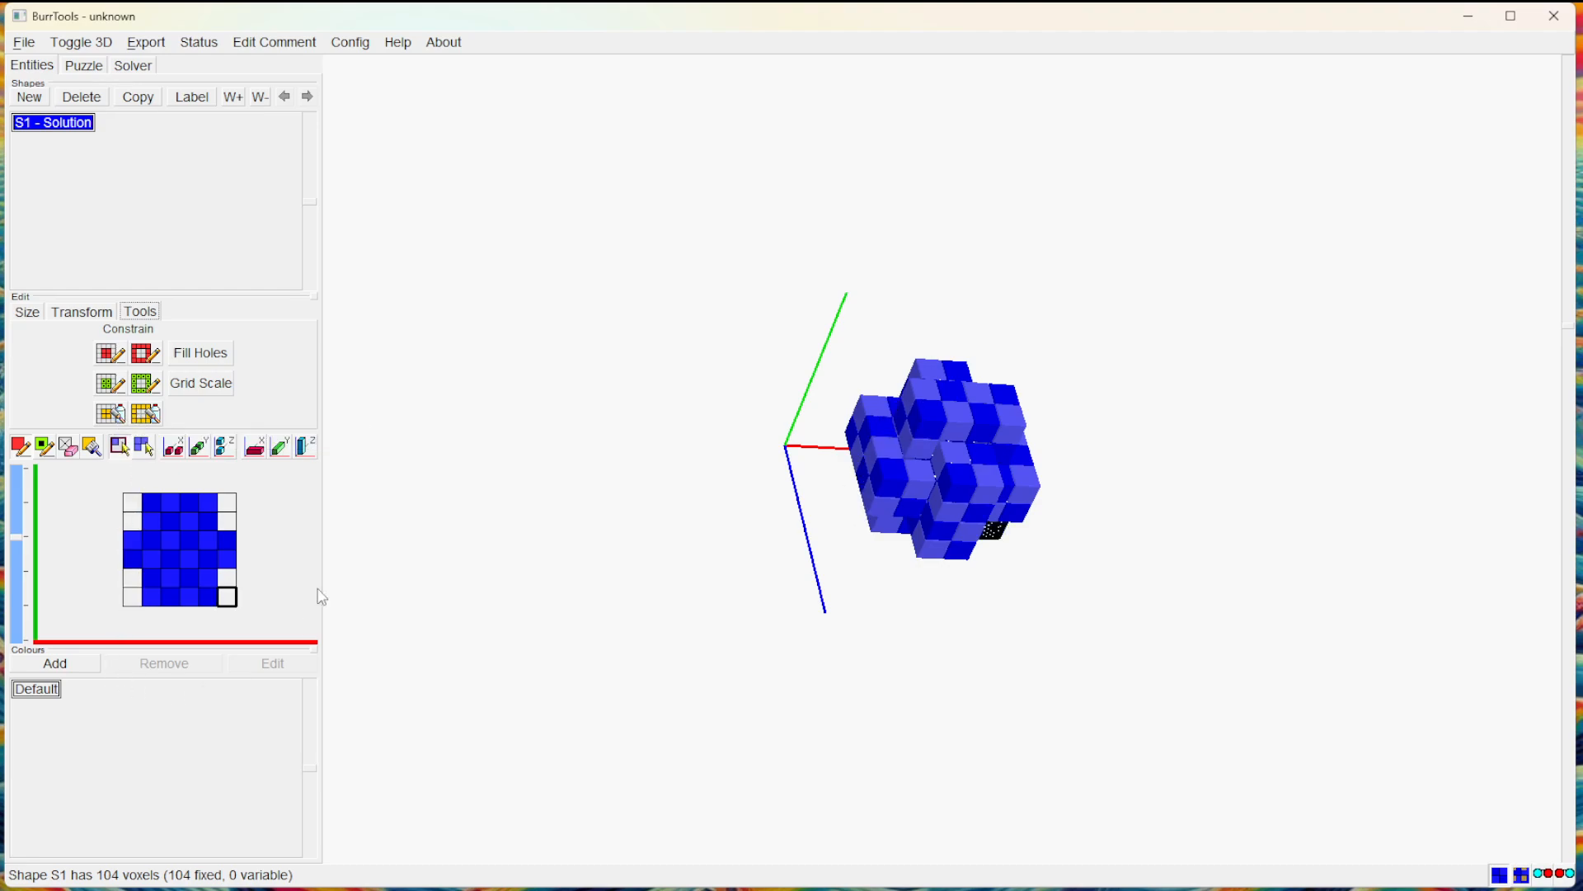
pyautogui.moveTo(1021, 512); pyautogui.dragTo(980, 377)
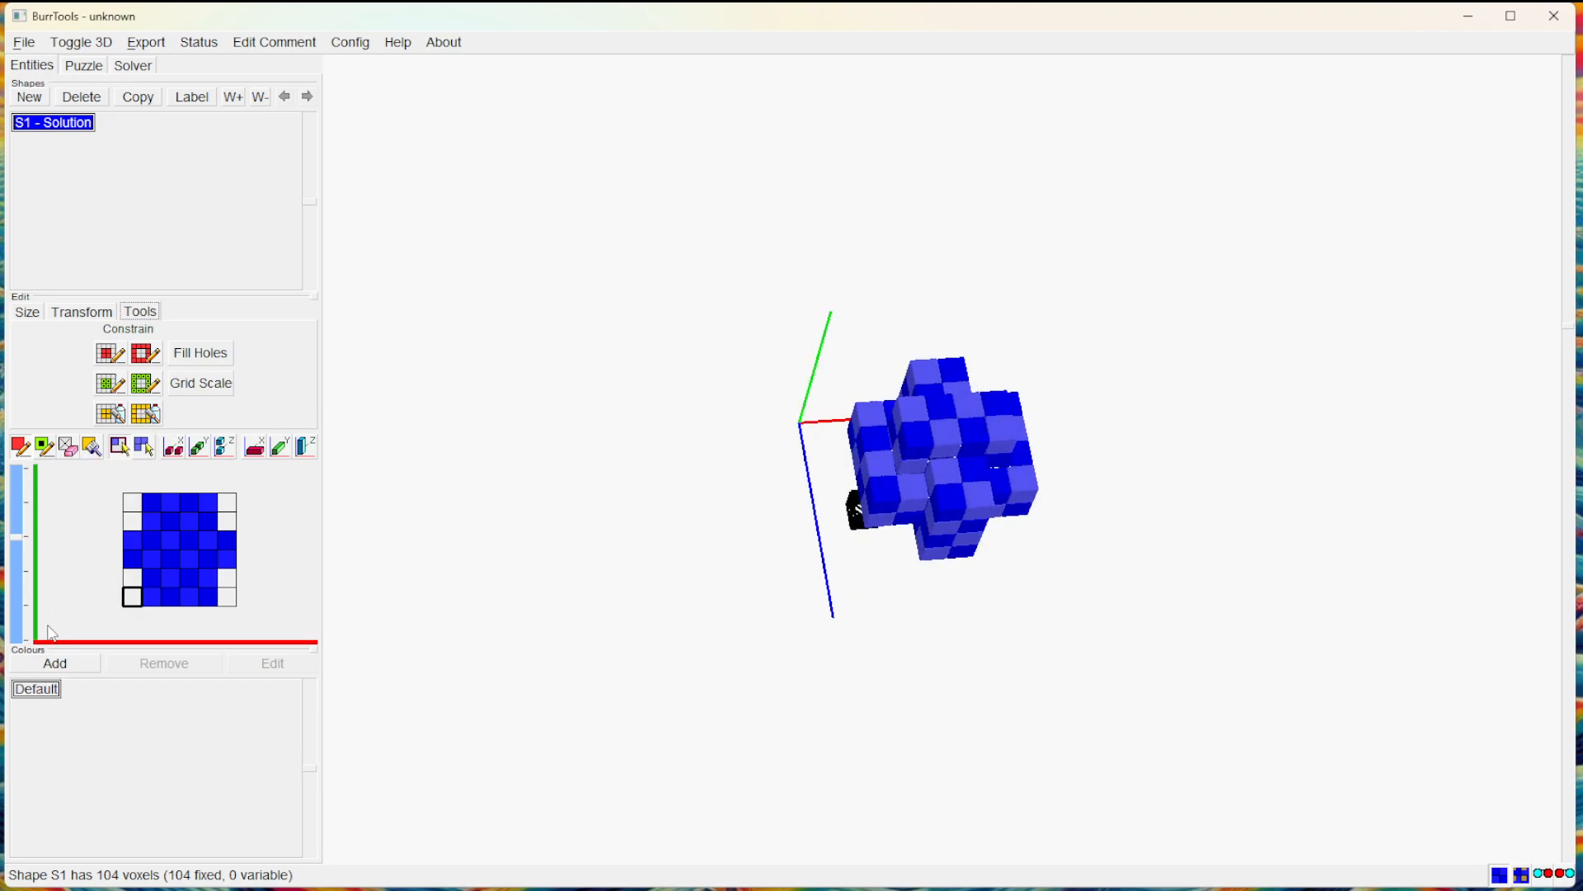
# Add a green colour (RGB 0.319, 0.502, 0.042) and apply it to the 4×6 block of voxels on the current middle Z layer.
pyautogui.click(55, 663)
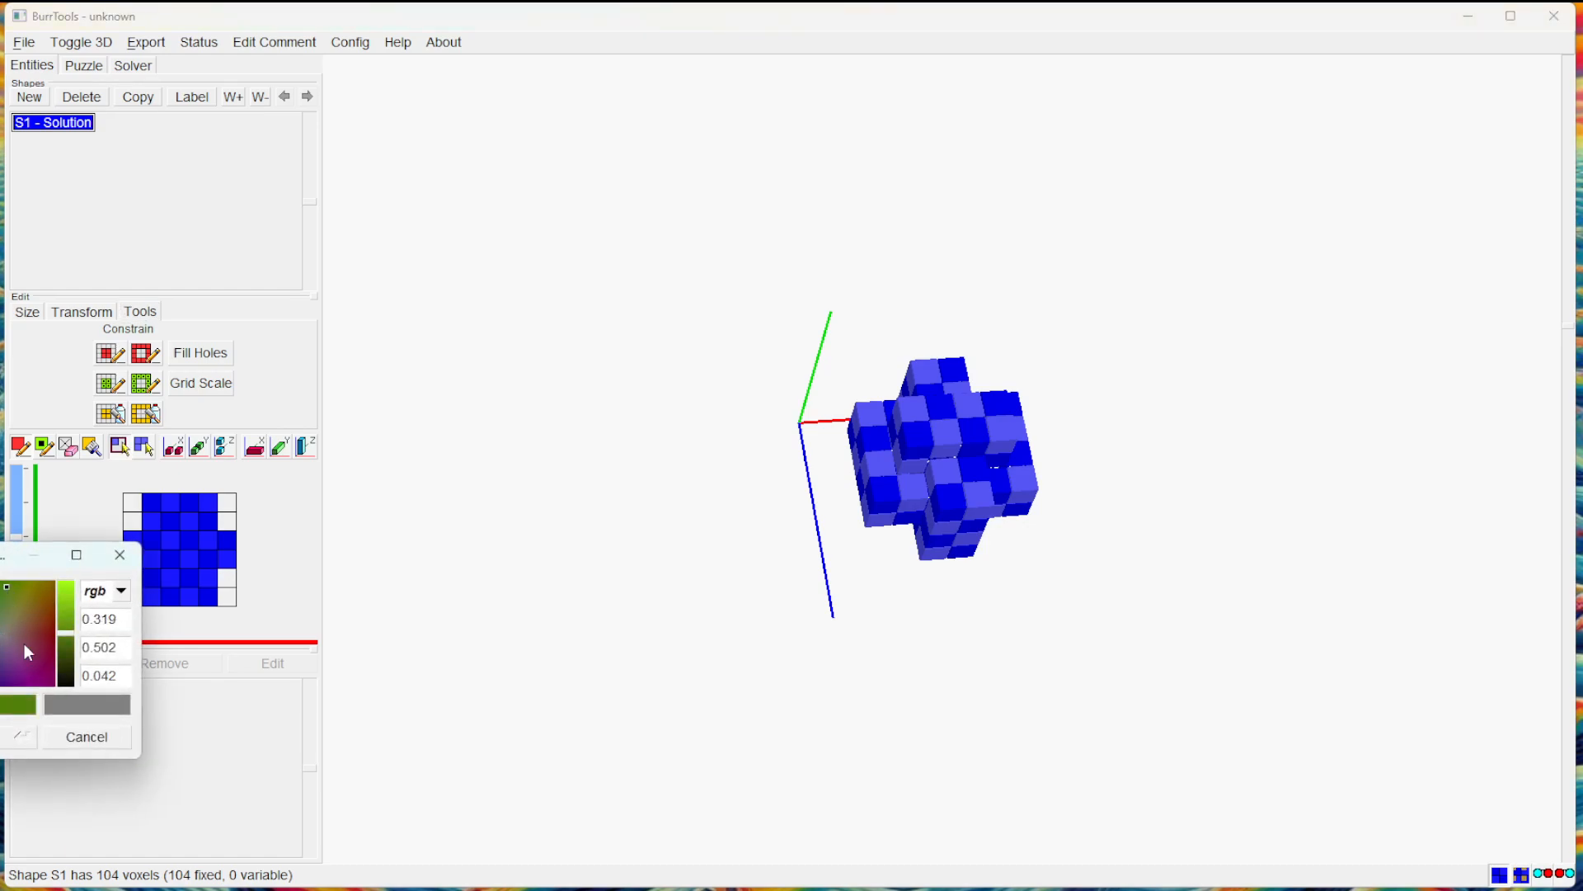
pyautogui.click(21, 736)
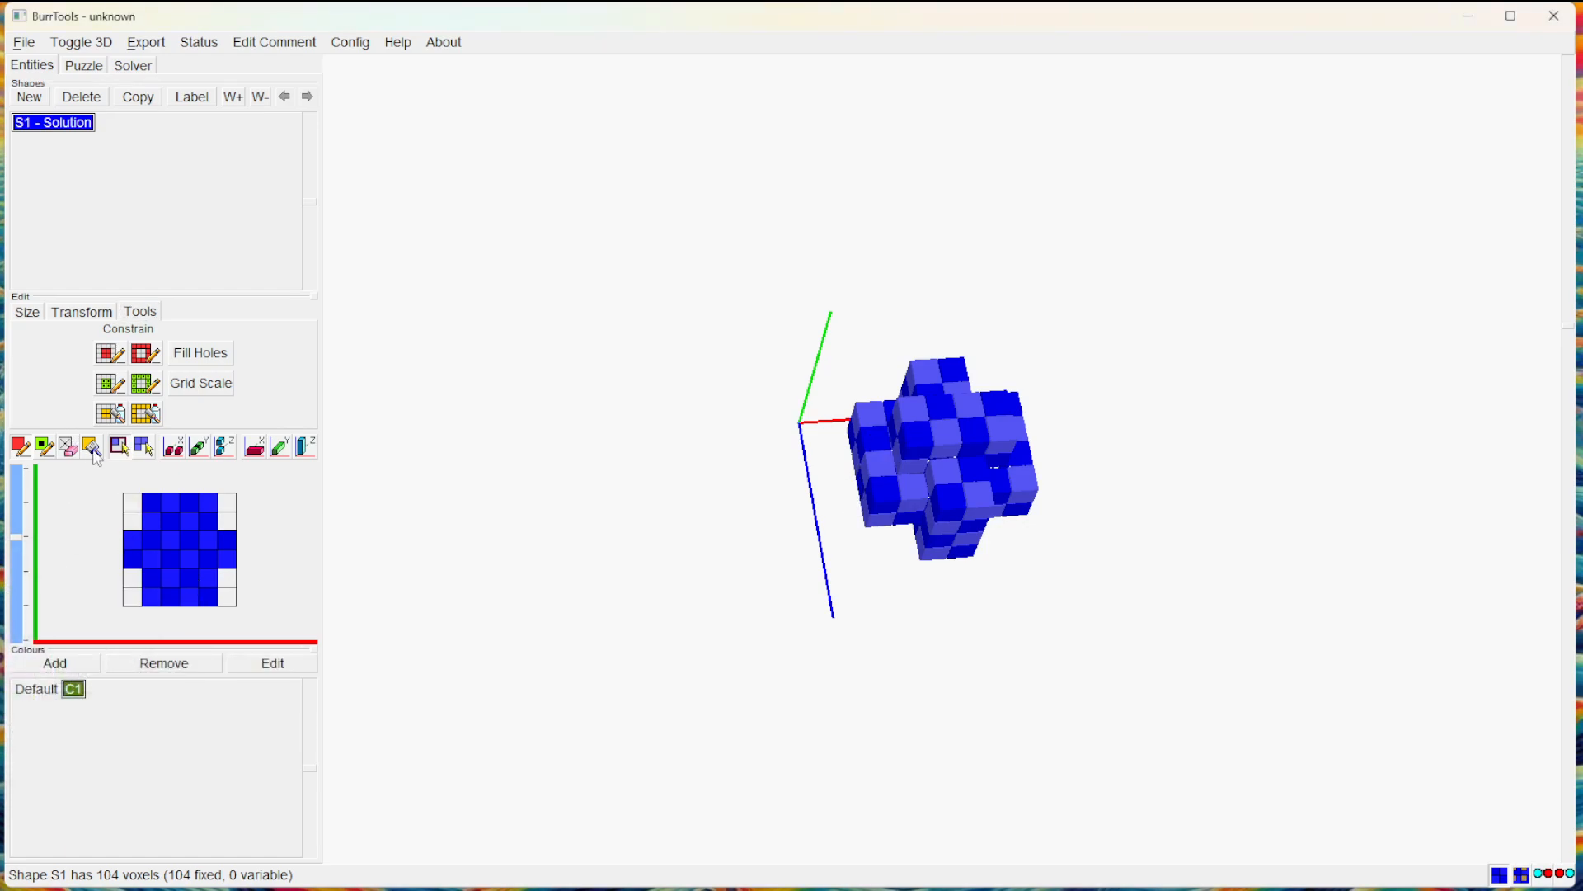
pyautogui.moveTo(152, 502); pyautogui.dragTo(206, 608)
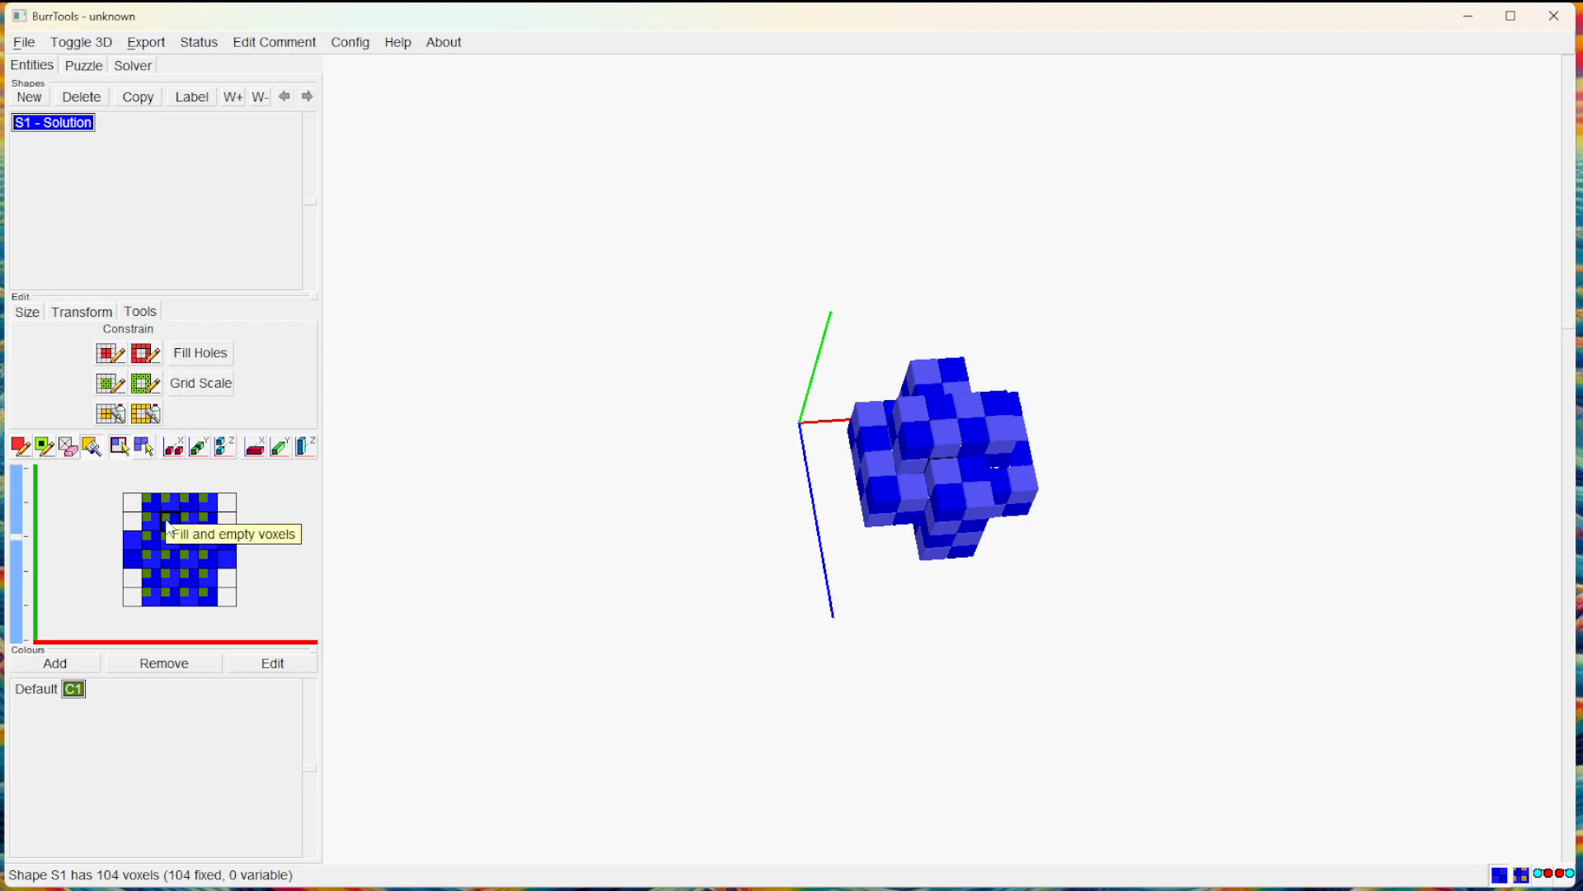
# Remove the colours from the Solution's outside voxels, followed by its inside voxels.
pyautogui.click(147, 415)
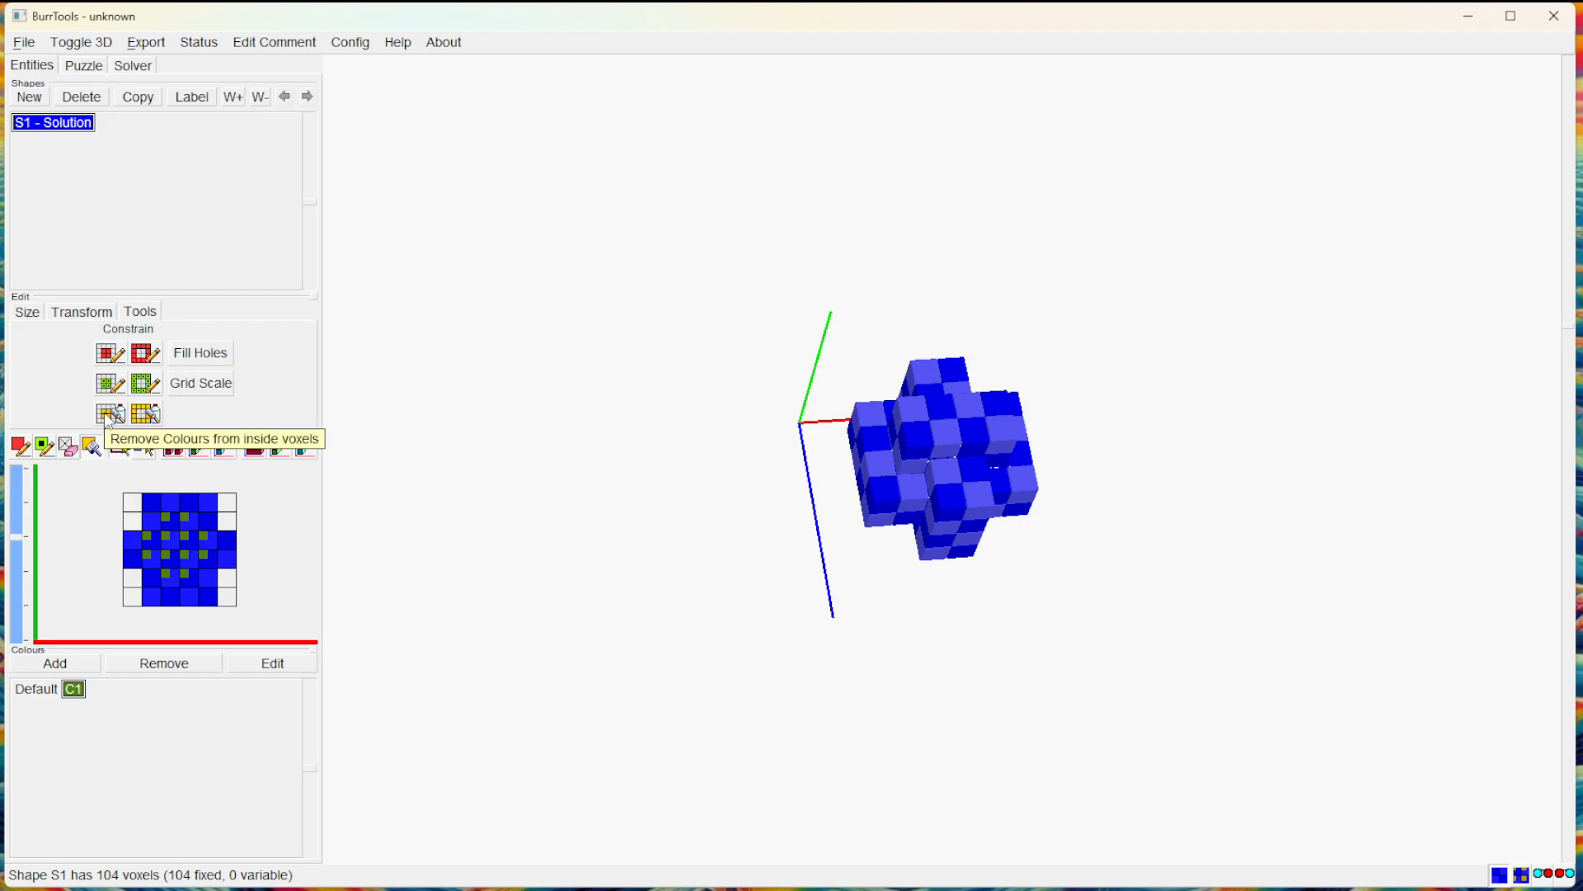
pyautogui.click(110, 415)
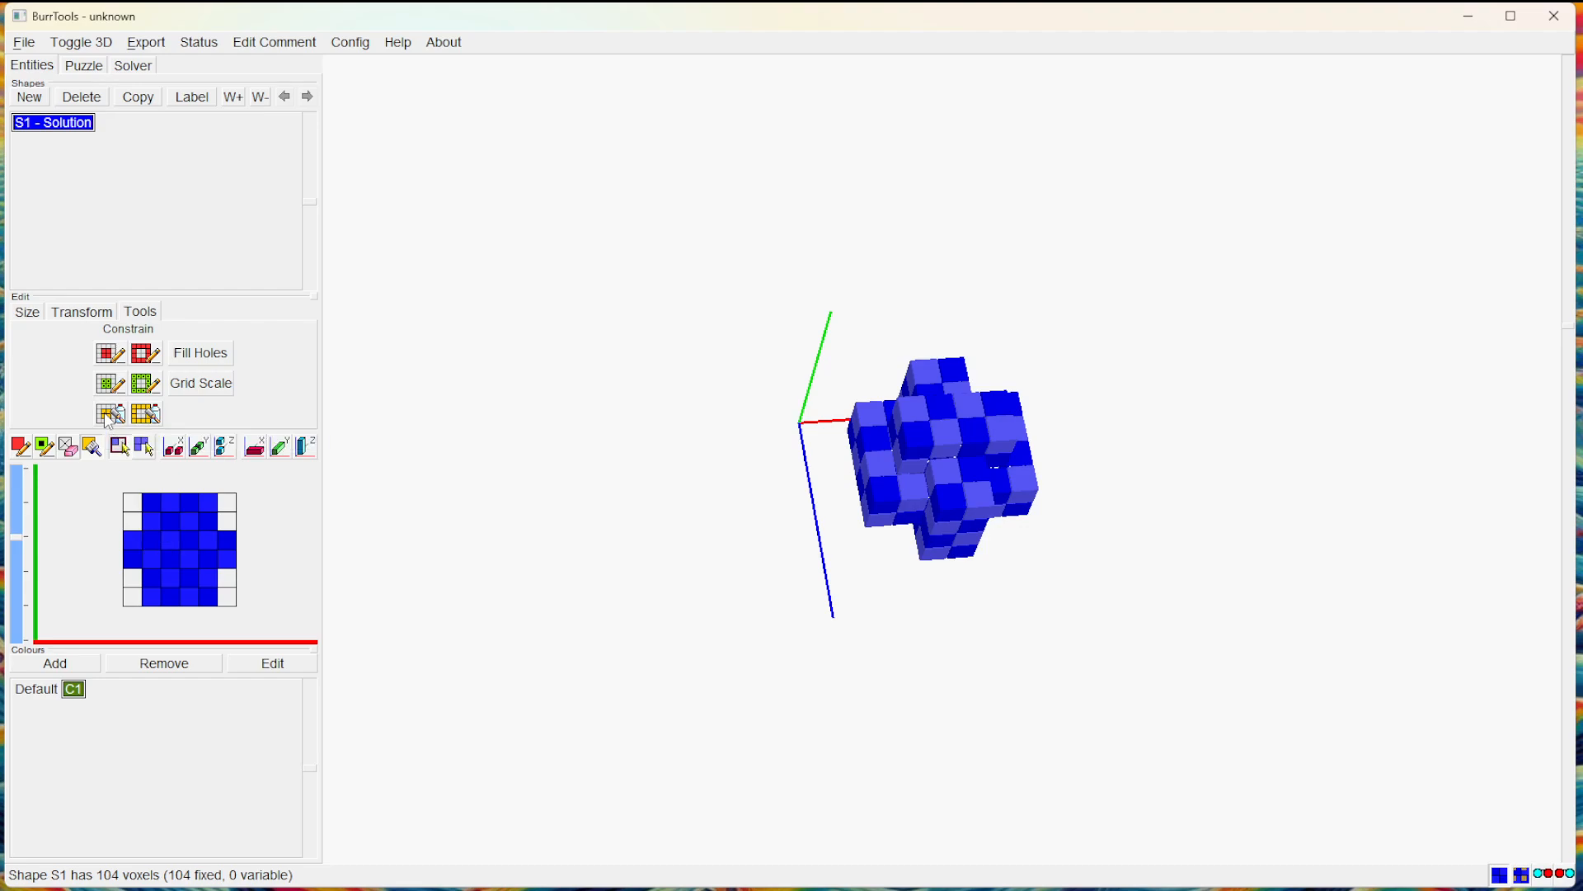
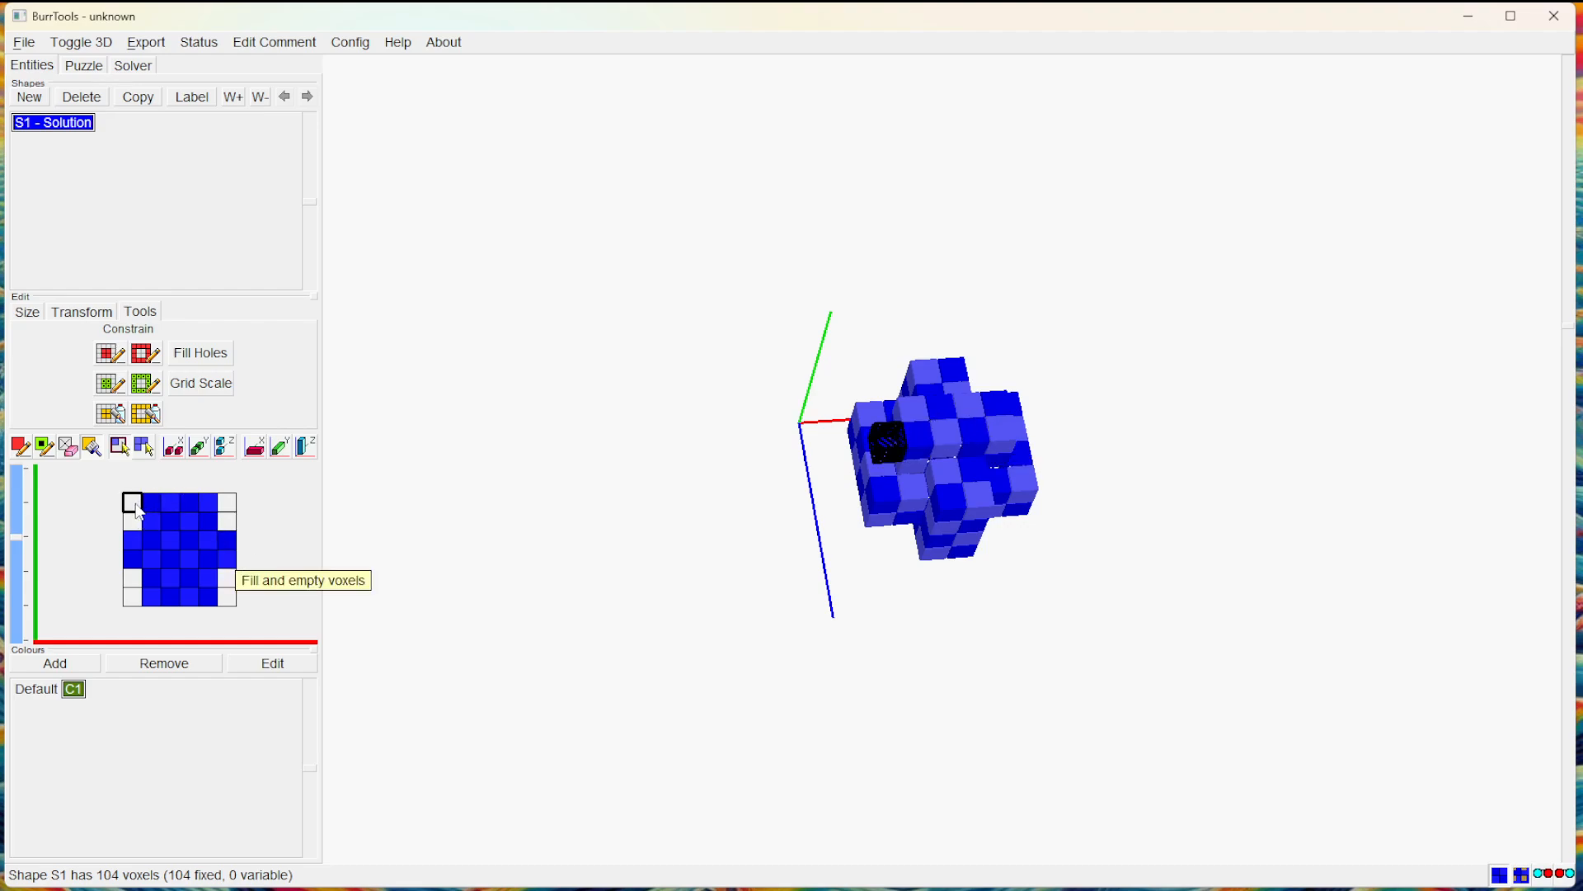
# Apply Grid Scale to the Solution and examine the structure of the enlarged shape across the end Z layers.
pyautogui.click(194, 390)
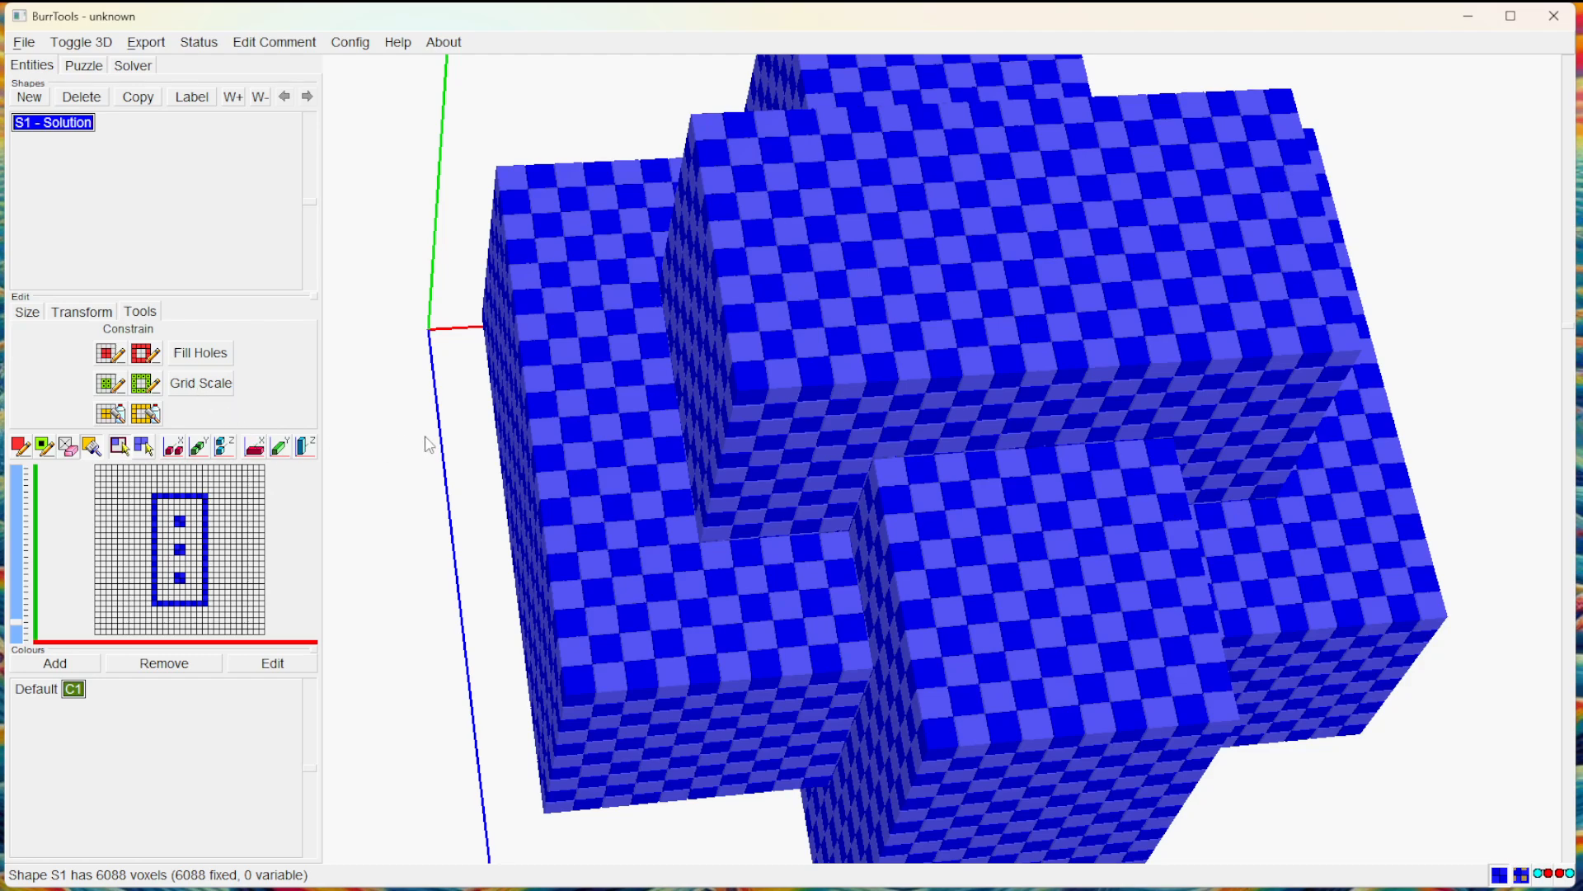
pyautogui.click(18, 619)
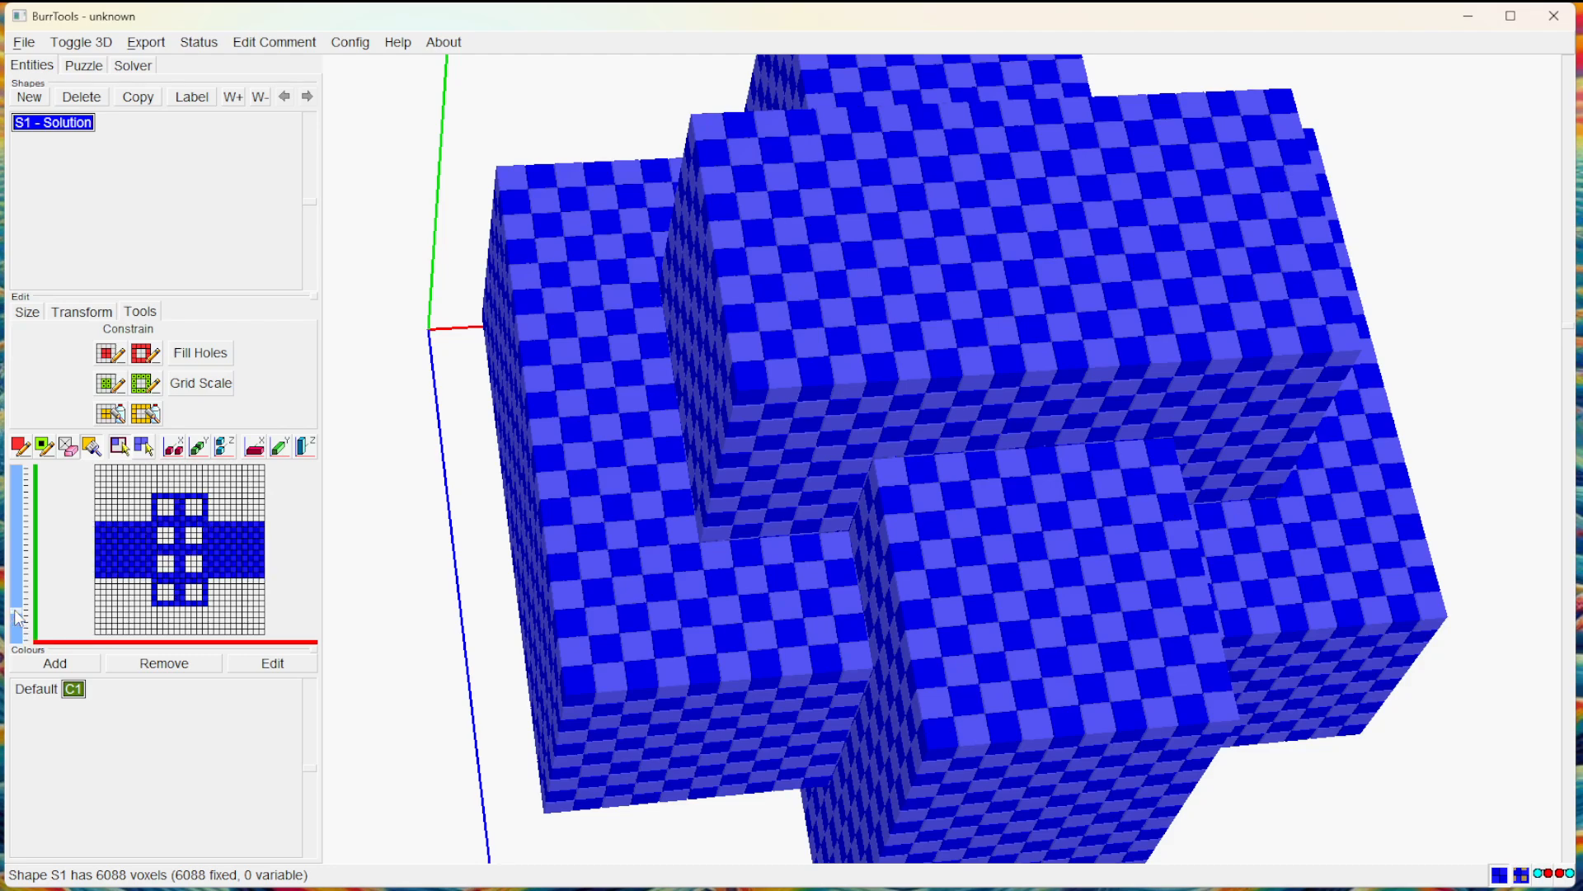
pyautogui.click(16, 641)
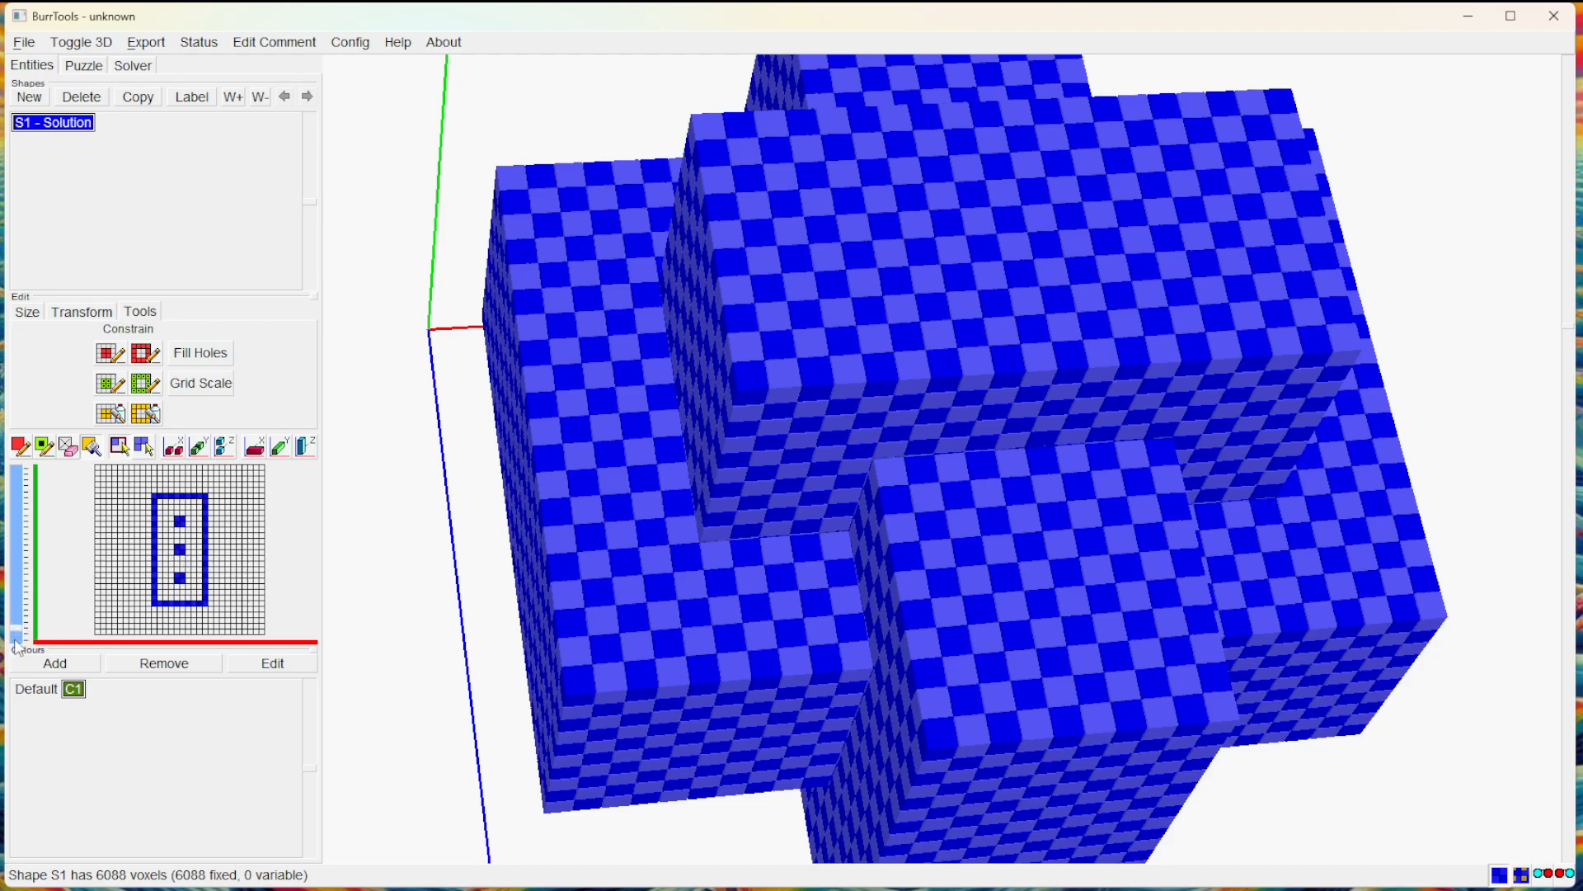
pyautogui.moveTo(17, 646)
pyautogui.mouseDown()
pyautogui.moveTo(19, 596)
pyautogui.moveTo(21, 624)
pyautogui.mouseUp()
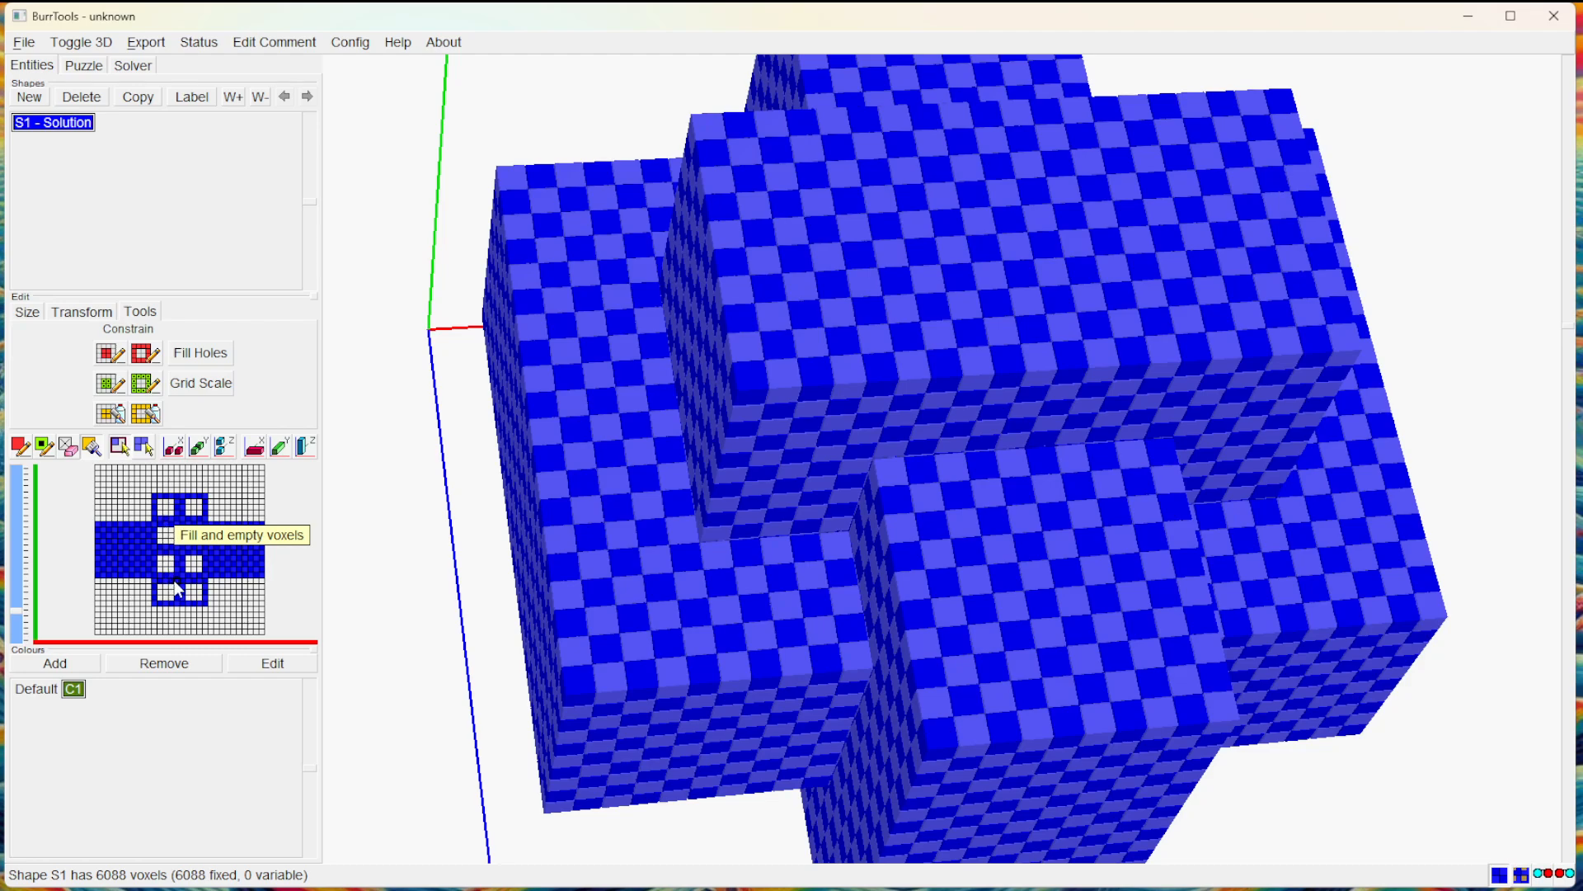
pyautogui.click(20, 602)
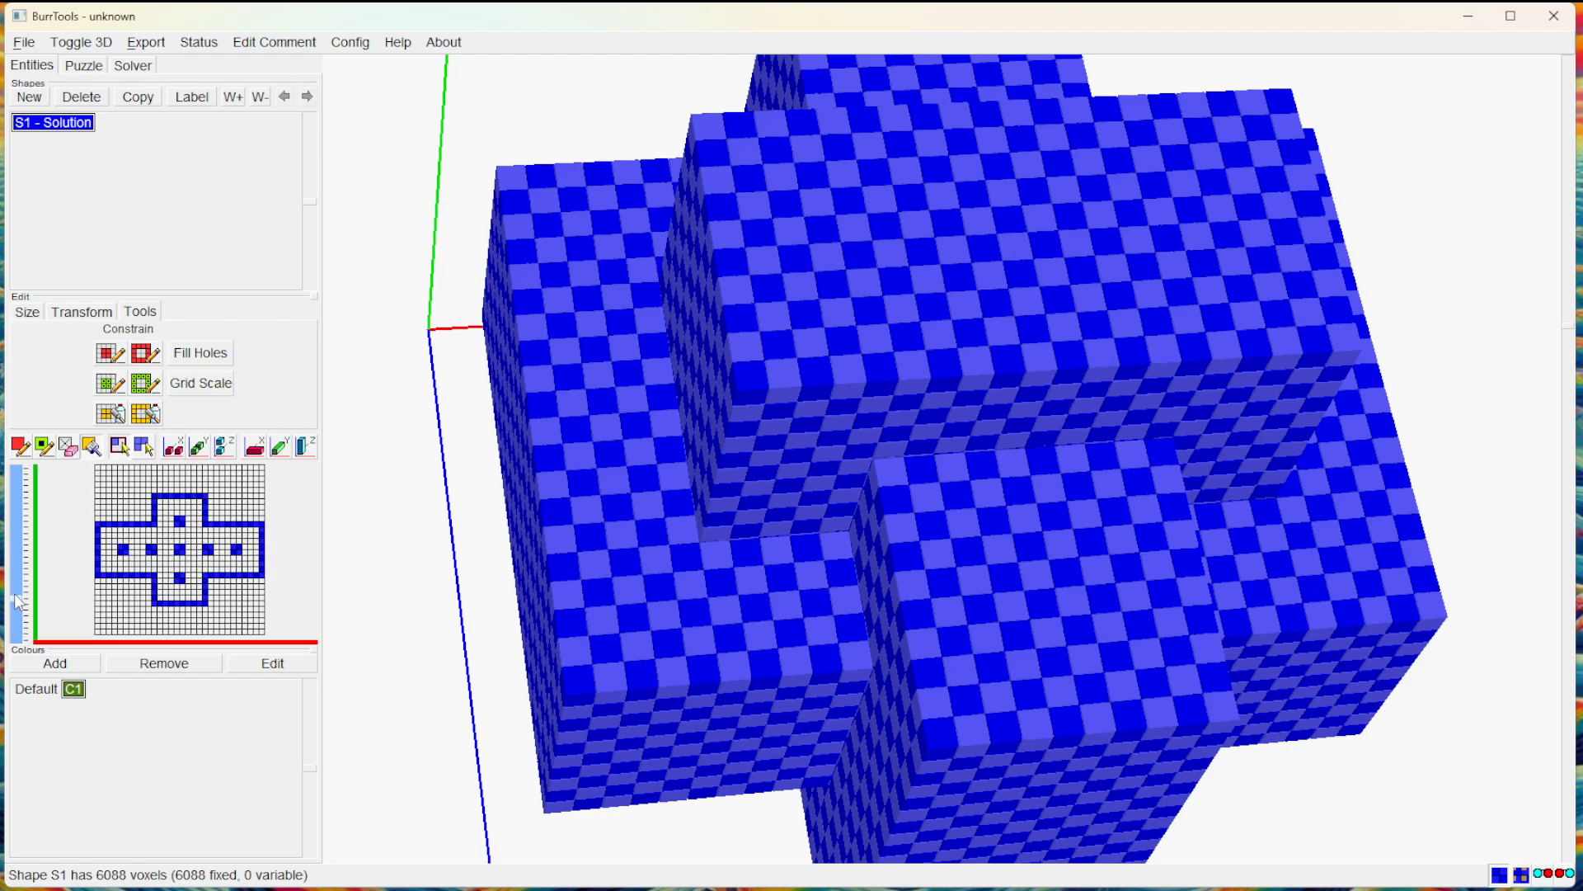
pyautogui.click(22, 606)
pyautogui.click(22, 610)
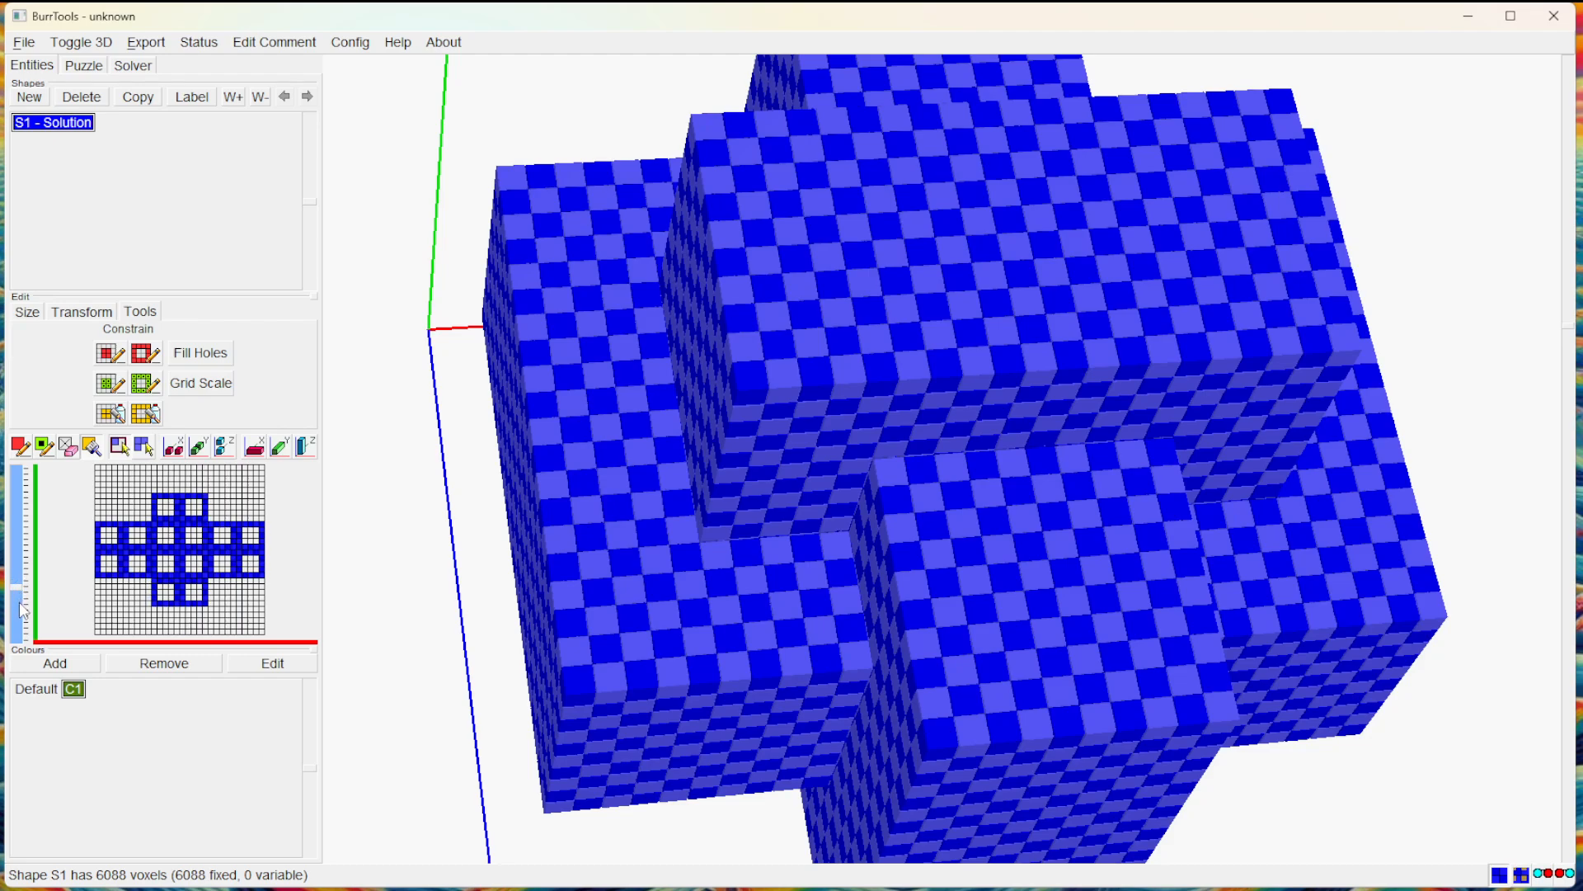
pyautogui.click(22, 610)
pyautogui.click(22, 608)
pyautogui.click(22, 602)
pyautogui.click(21, 594)
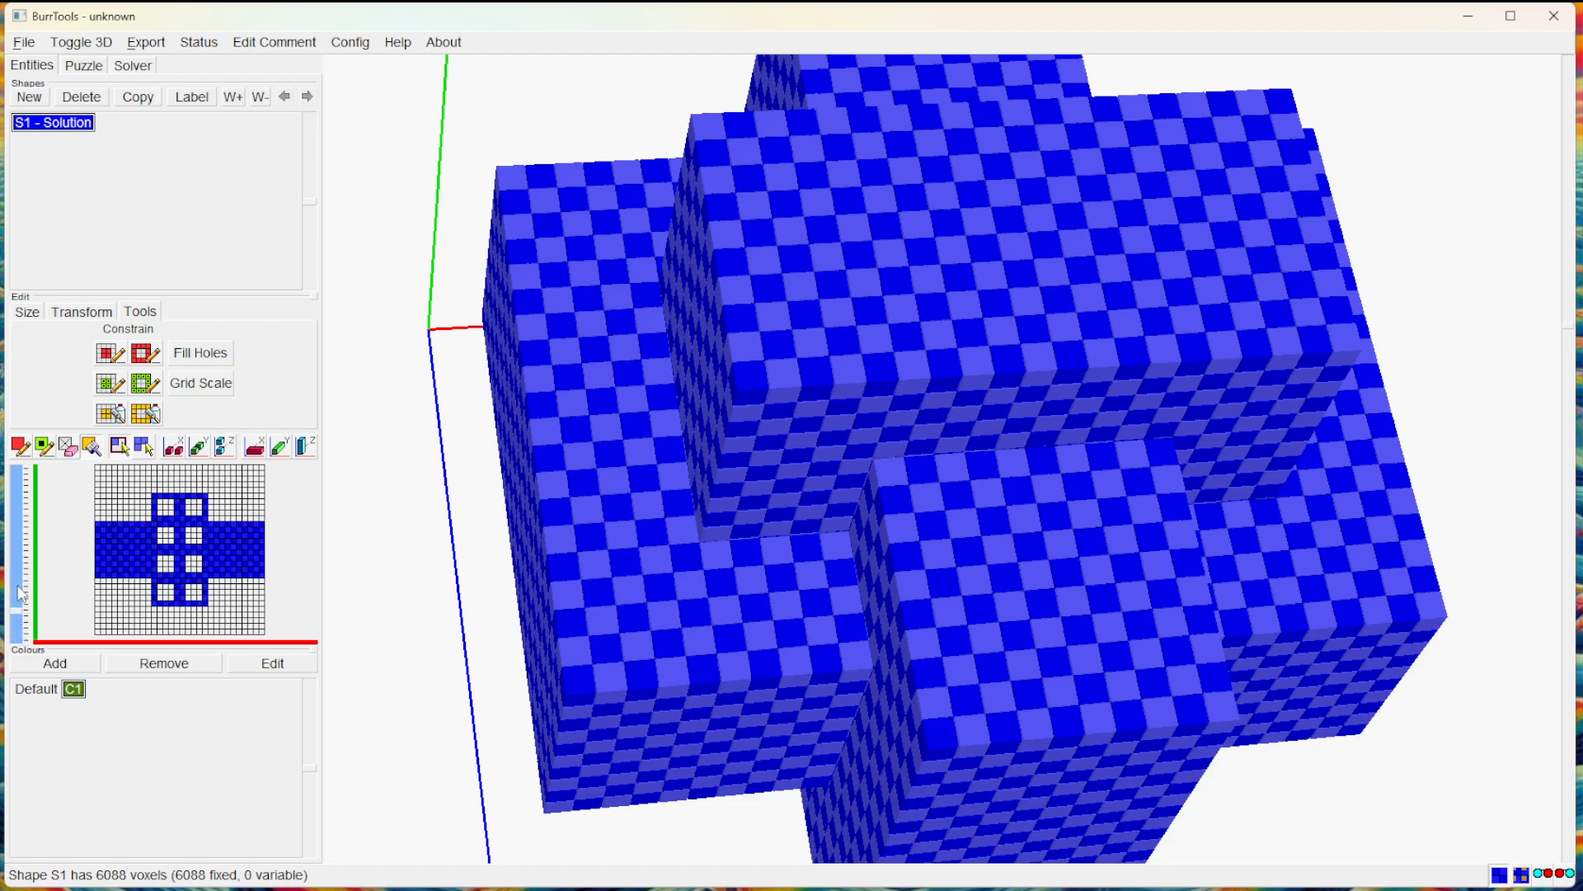
# Erase the solid 10×20 rectangle on the highest Z layer to expose the scaled shape's hollow interior.
pyautogui.moveTo(22, 593); pyautogui.dragTo(19, 477)
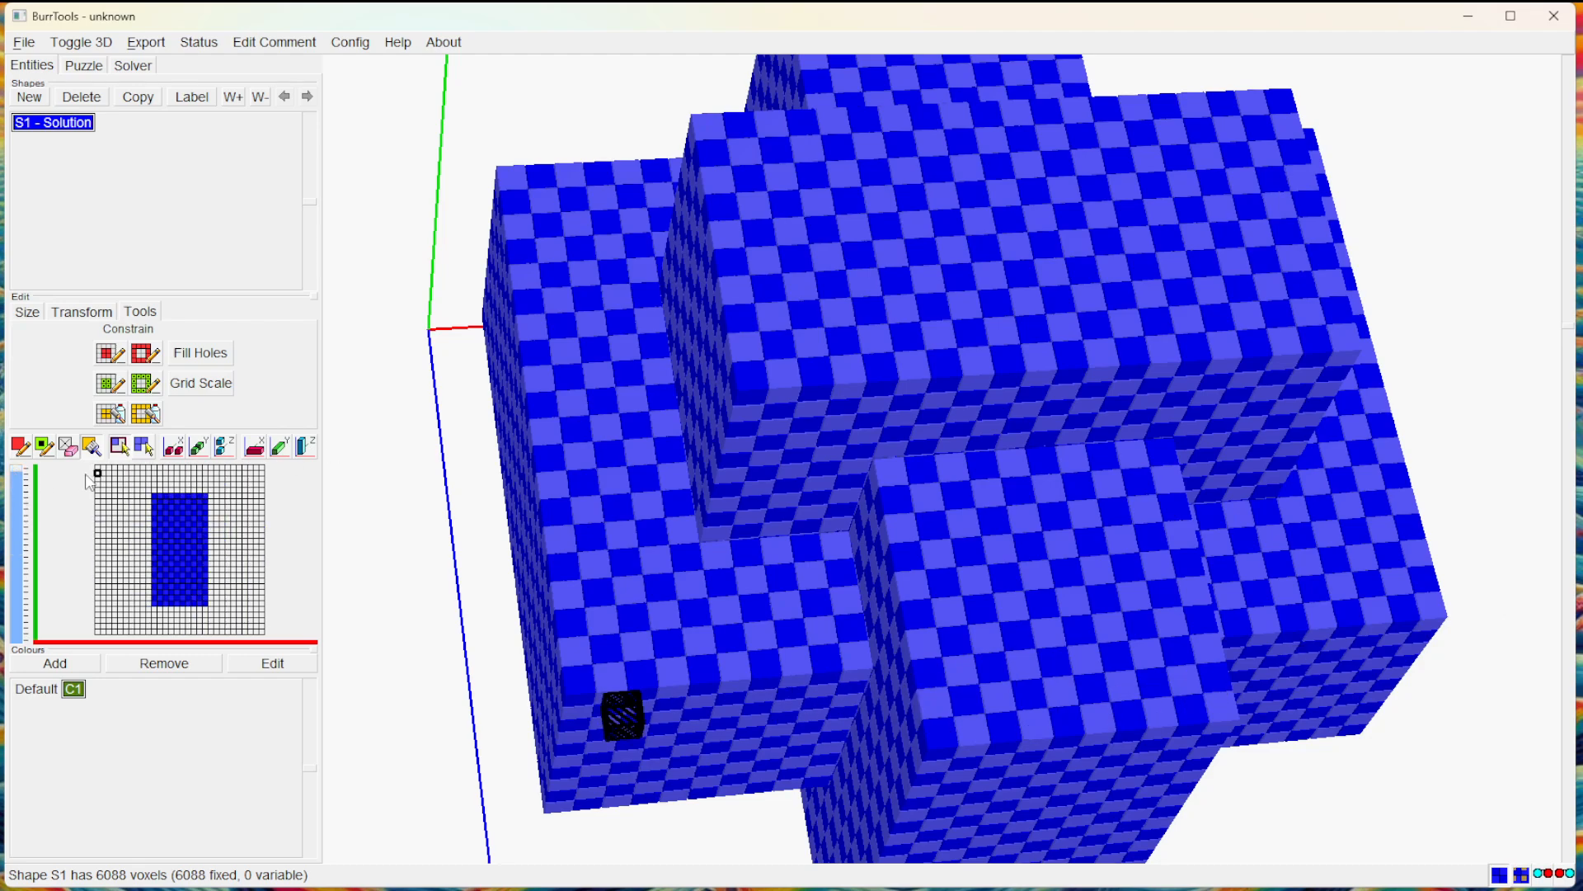
pyautogui.moveTo(120, 475); pyautogui.dragTo(219, 608)
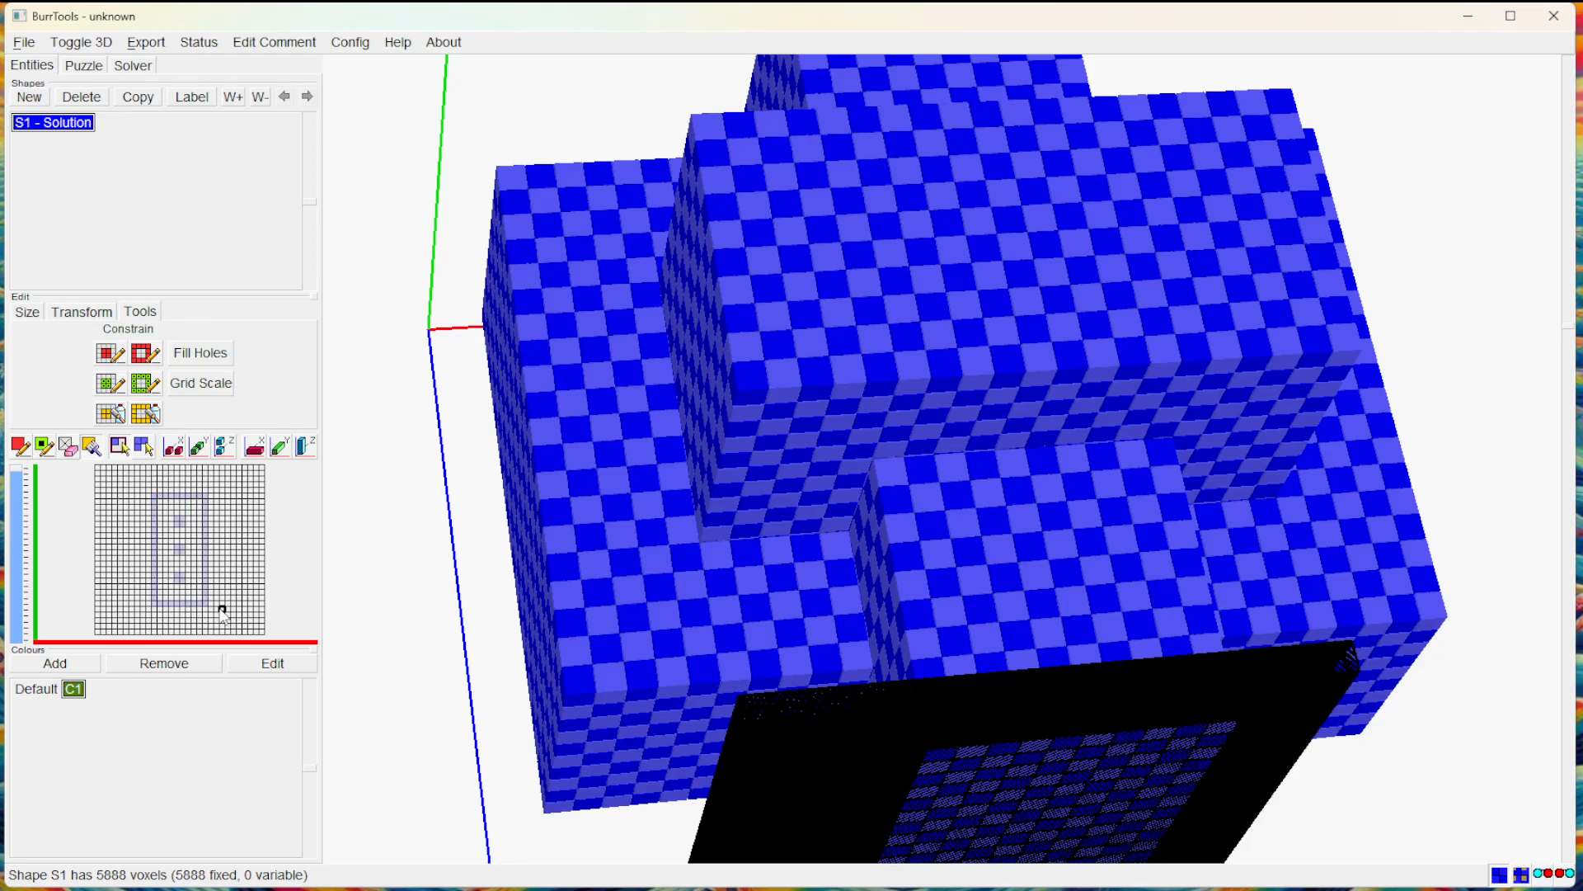
pyautogui.moveTo(937, 572); pyautogui.dragTo(742, 408)
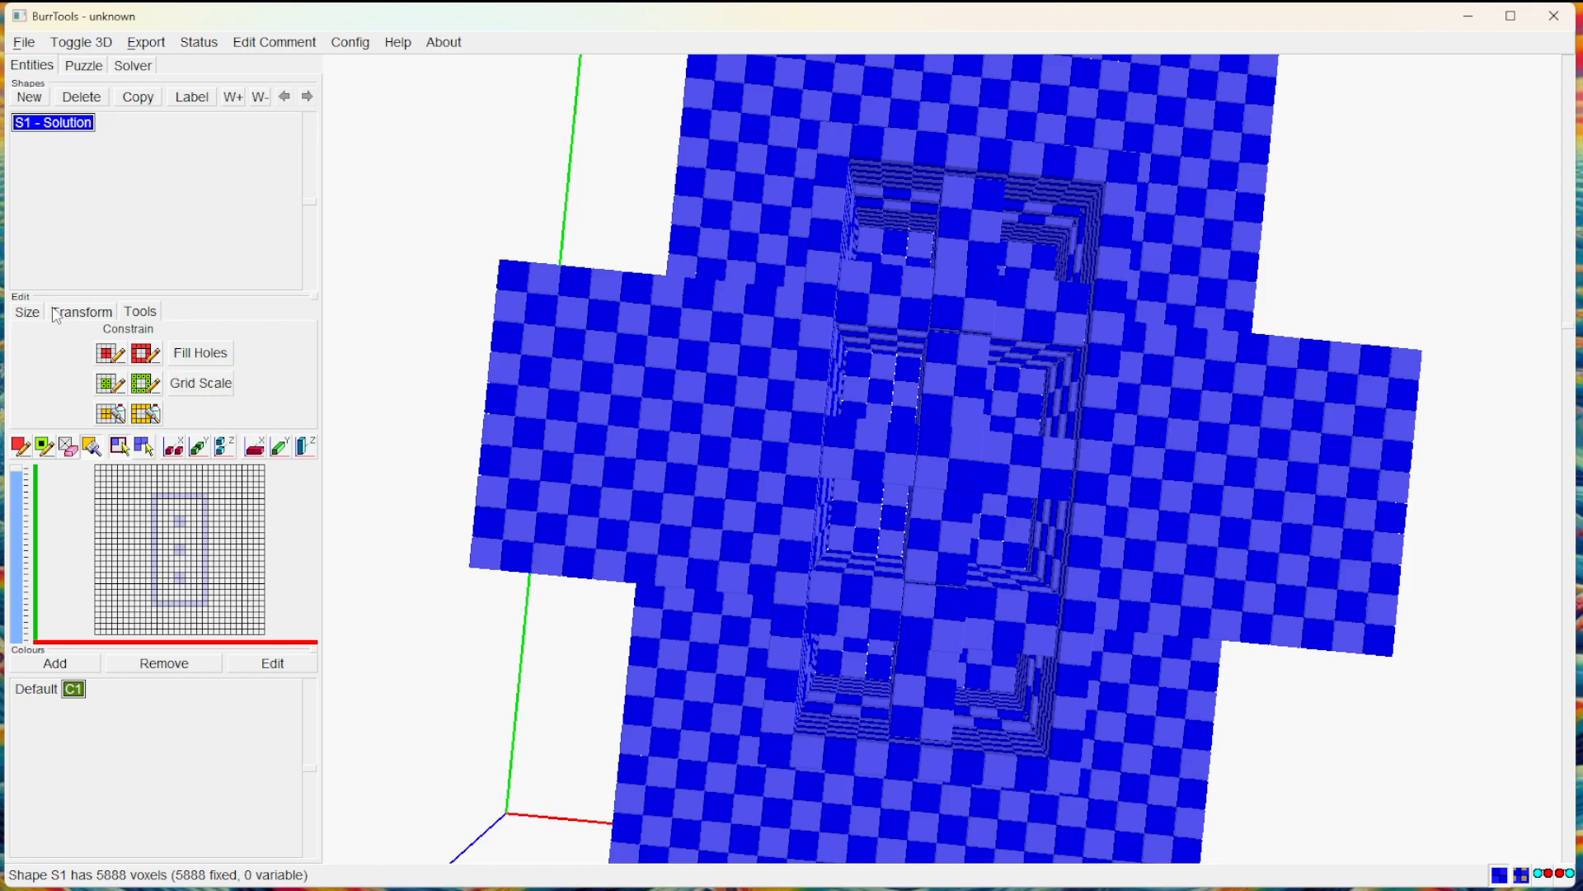
# Set the Solution's grid size to 6 in X, Y and Z.
pyautogui.click(27, 312)
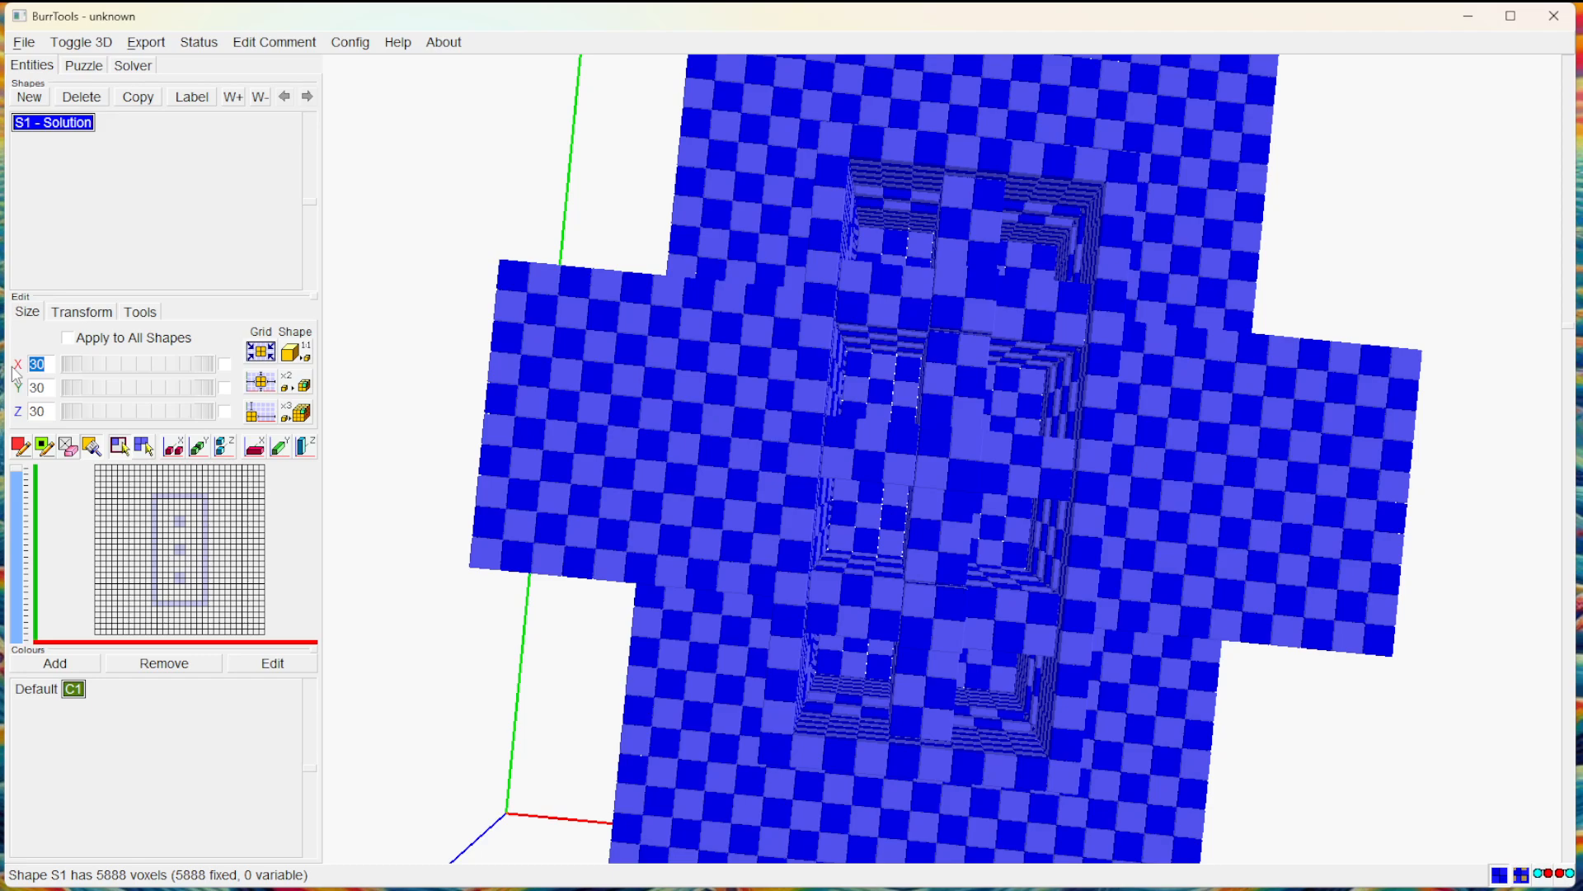
pyautogui.write('6')
pyautogui.press('Tab')
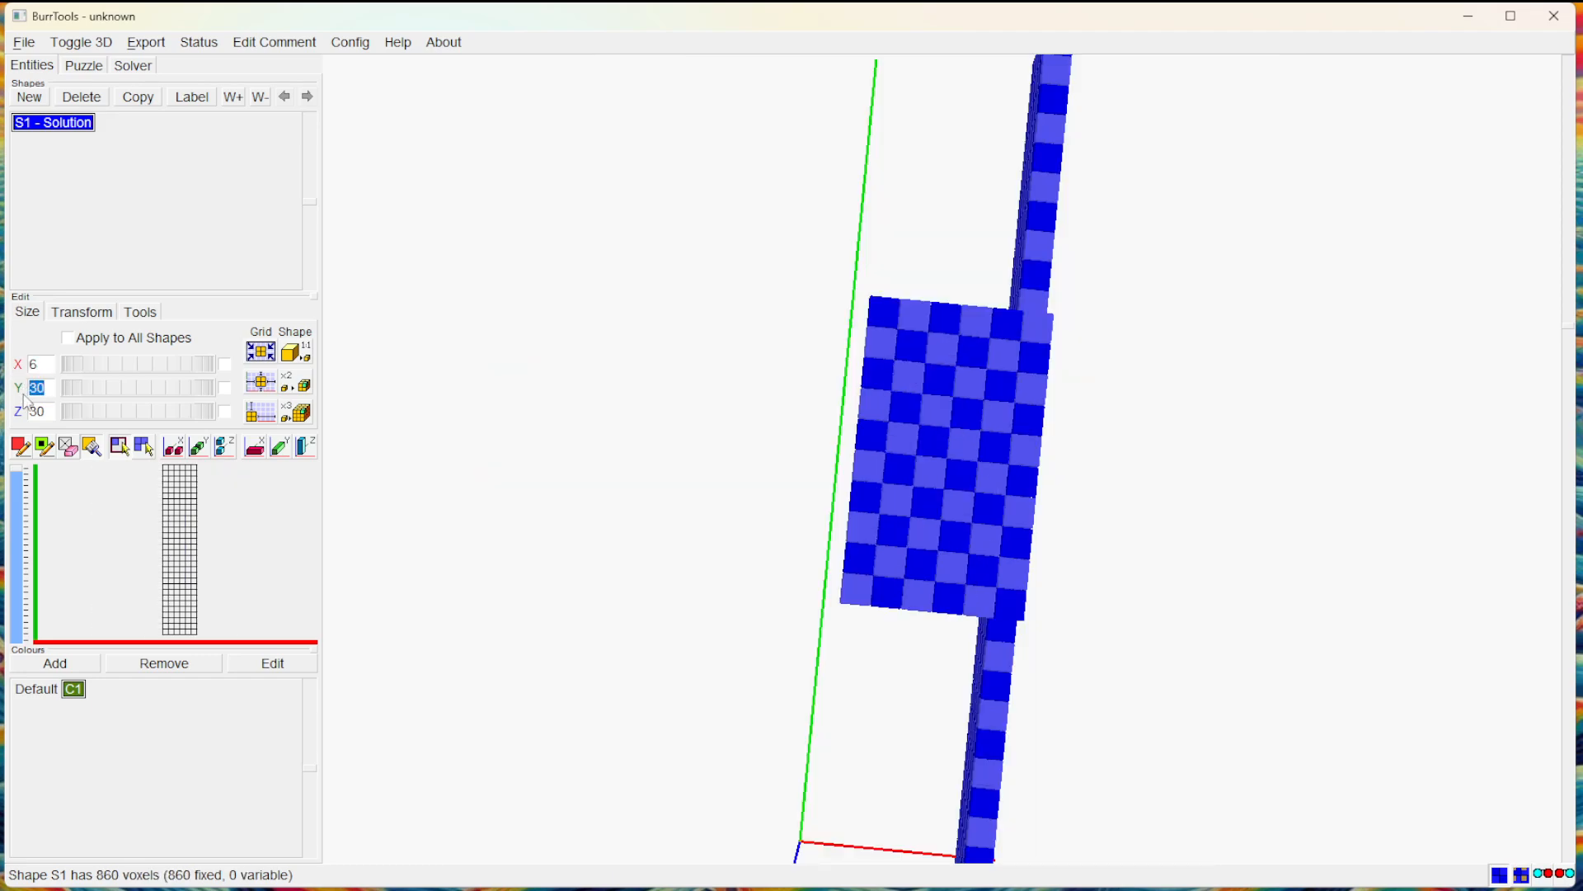
pyautogui.write('6')
pyautogui.click(47, 412)
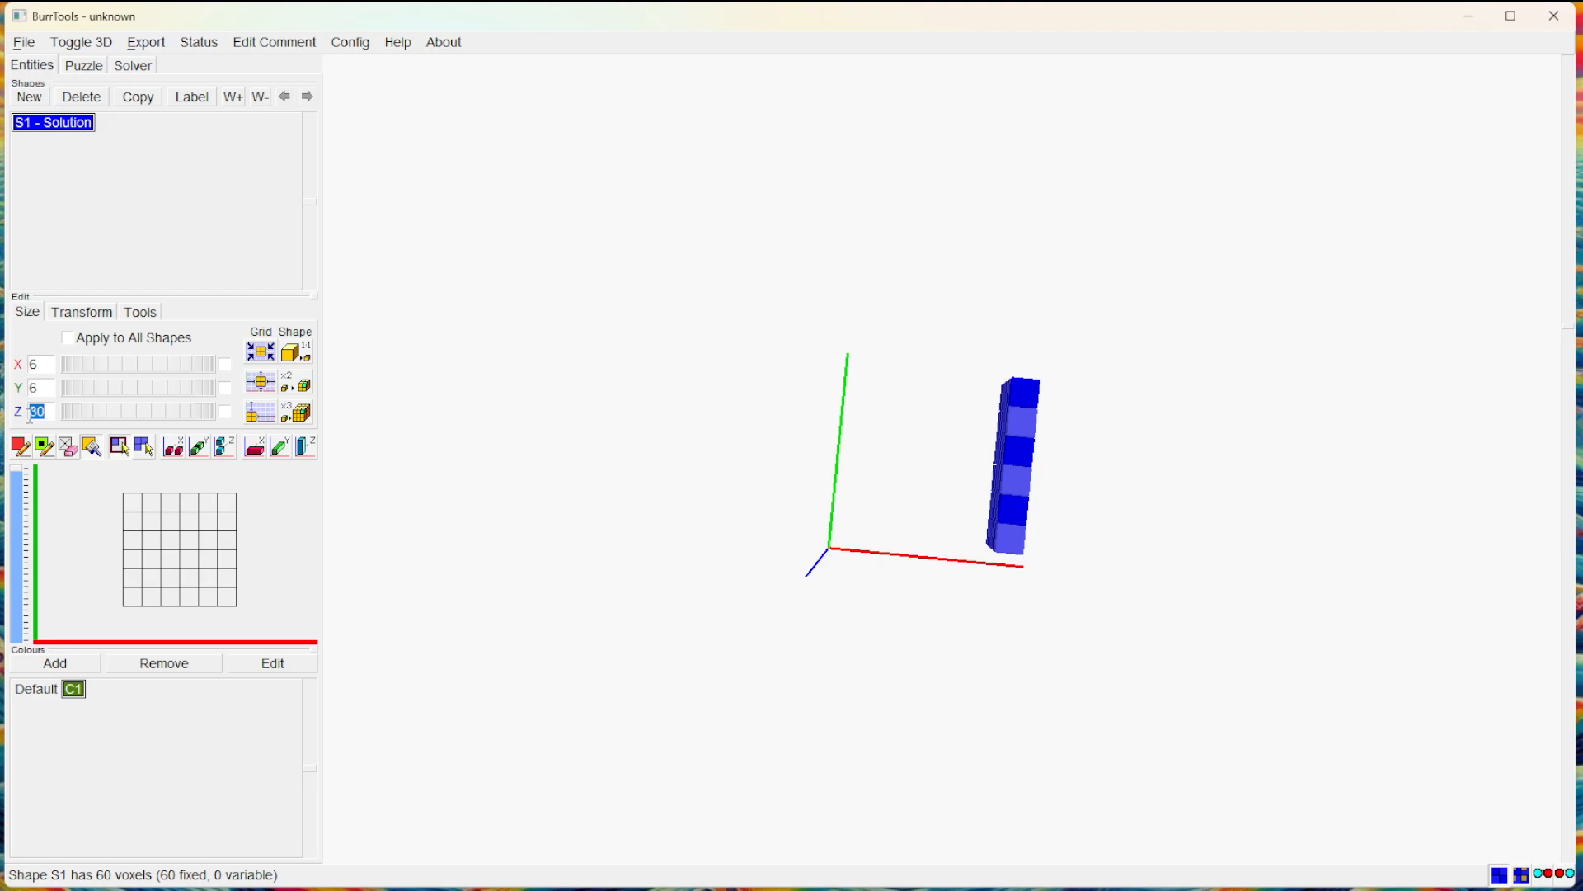
pyautogui.write('6')
pyautogui.click(49, 391)
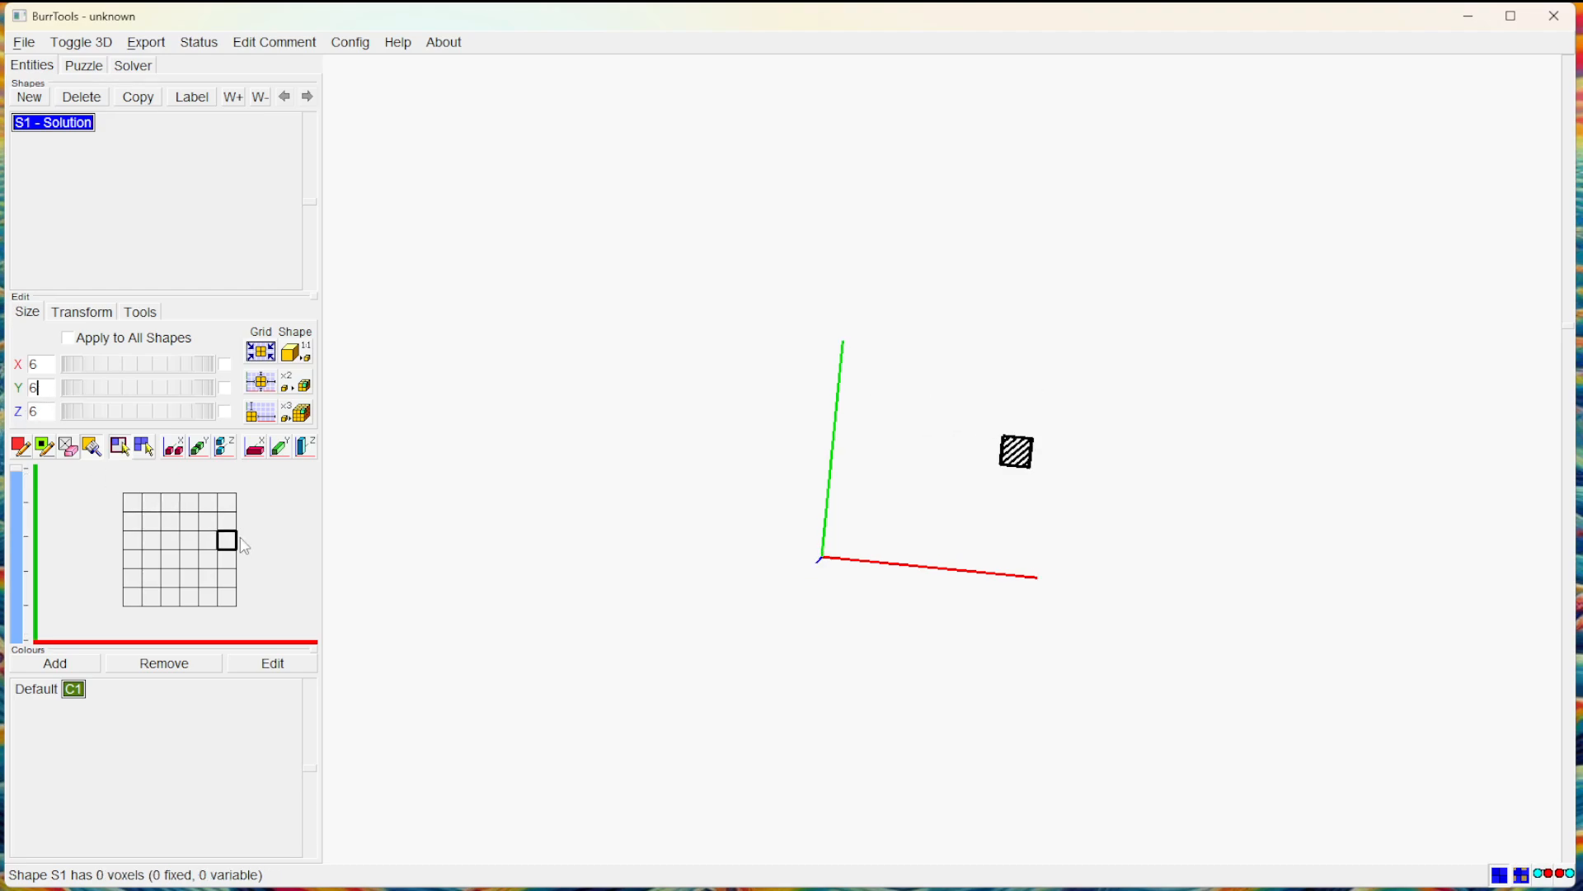
# Fill the entire 6×6 lowest Z layer with fixed voxels in colour C1.
pyautogui.moveTo(16, 470); pyautogui.dragTo(15, 637)
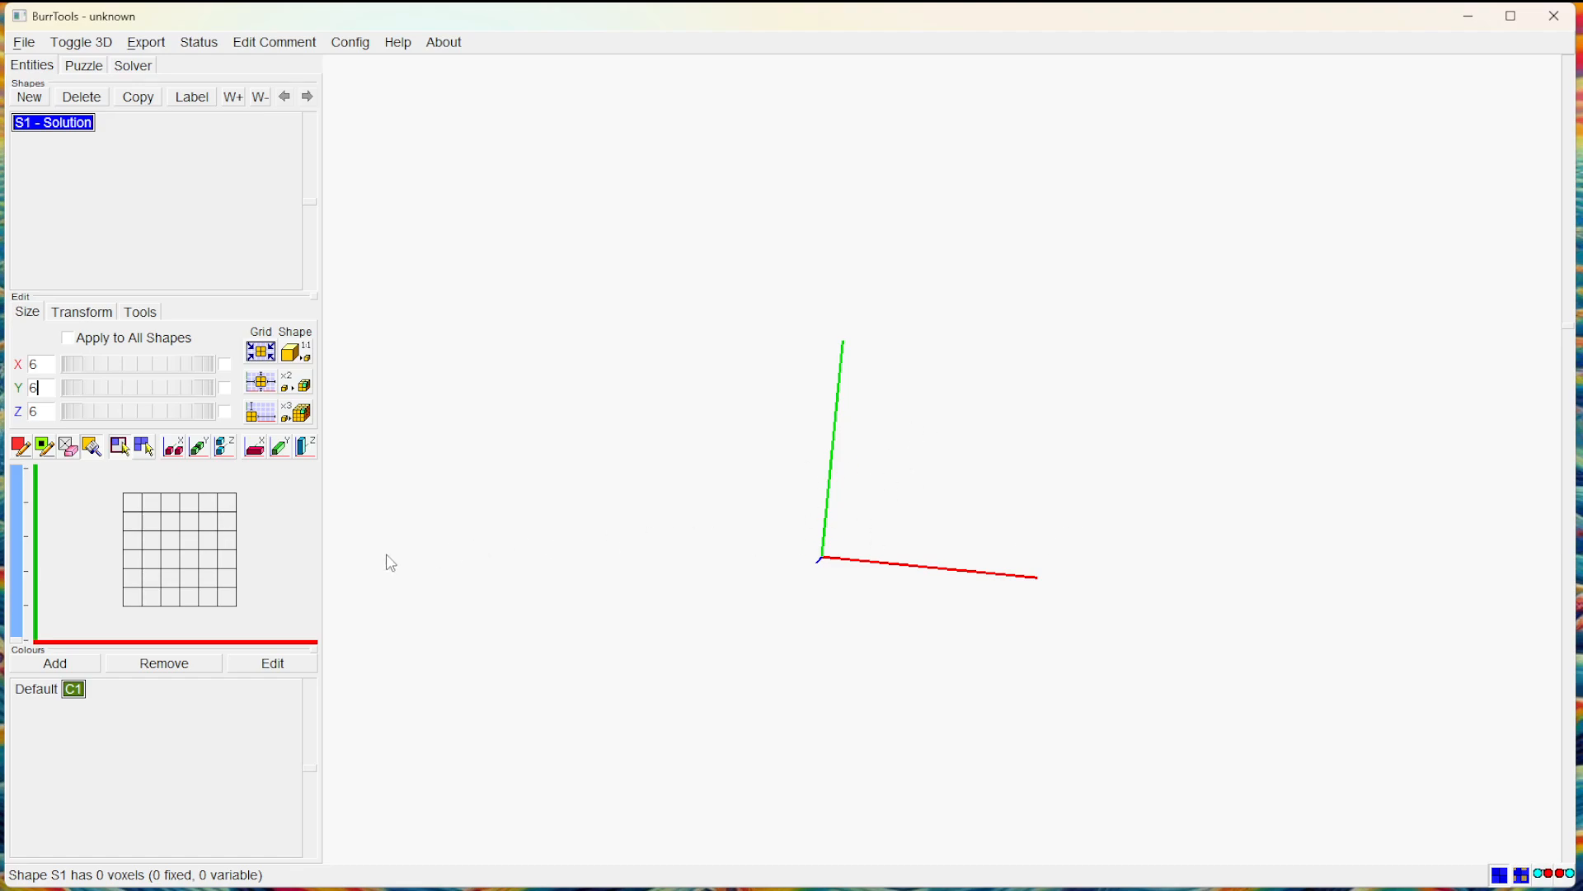
pyautogui.moveTo(143, 516); pyautogui.dragTo(224, 594)
pyautogui.click(20, 450)
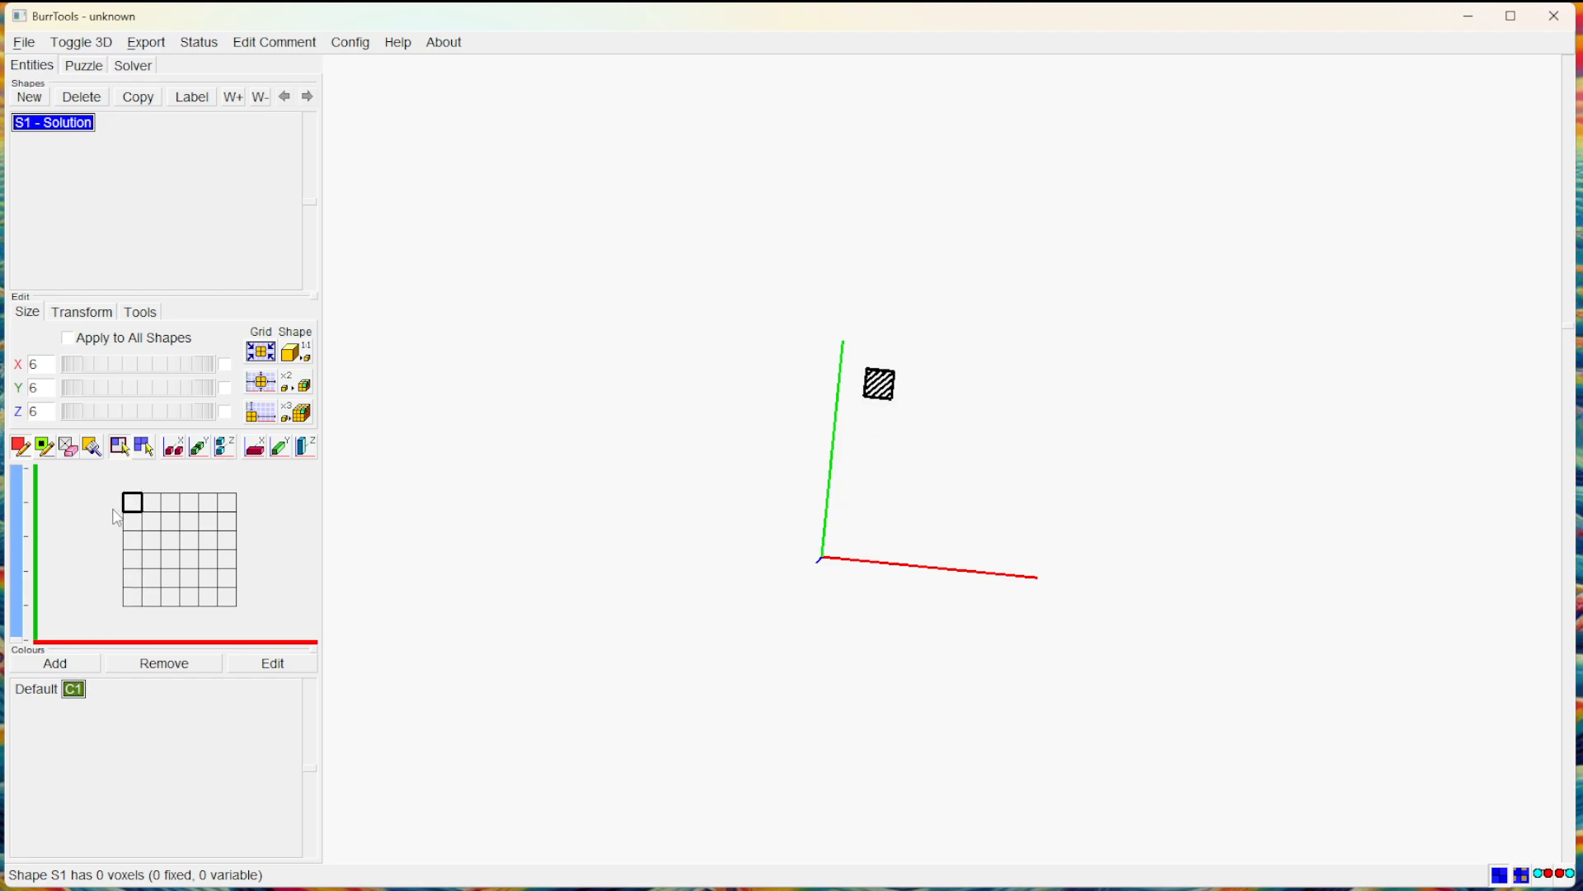
pyautogui.moveTo(132, 505); pyautogui.dragTo(231, 600)
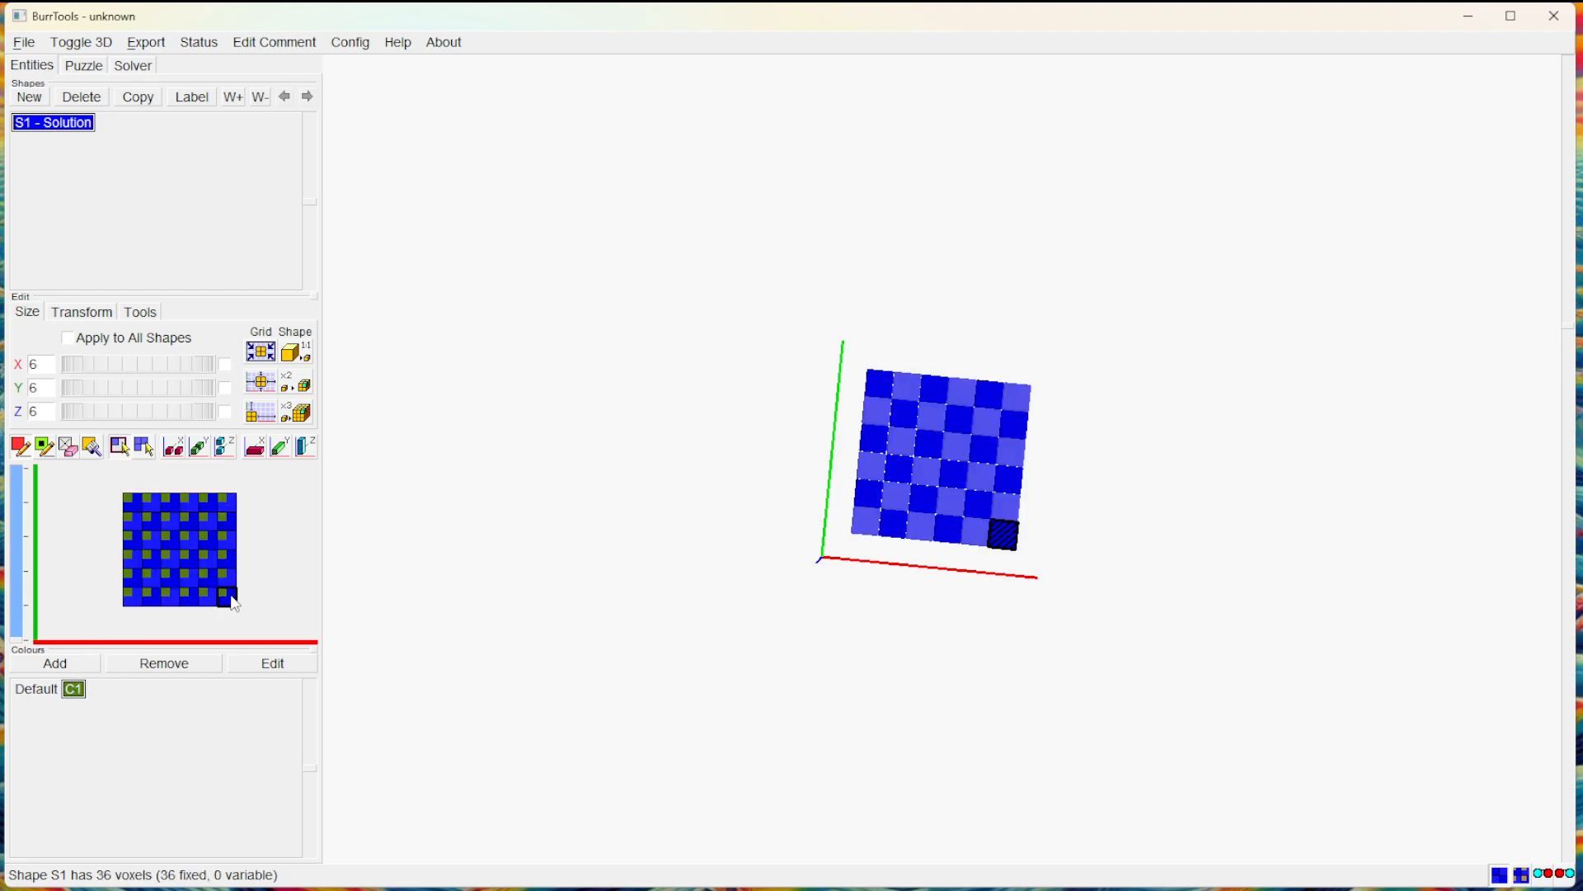
# Add ten fixed voxels directly in the 3D view to build a hooked arm rising from the plate along Z.
pyautogui.moveTo(920, 653); pyautogui.dragTo(971, 304)
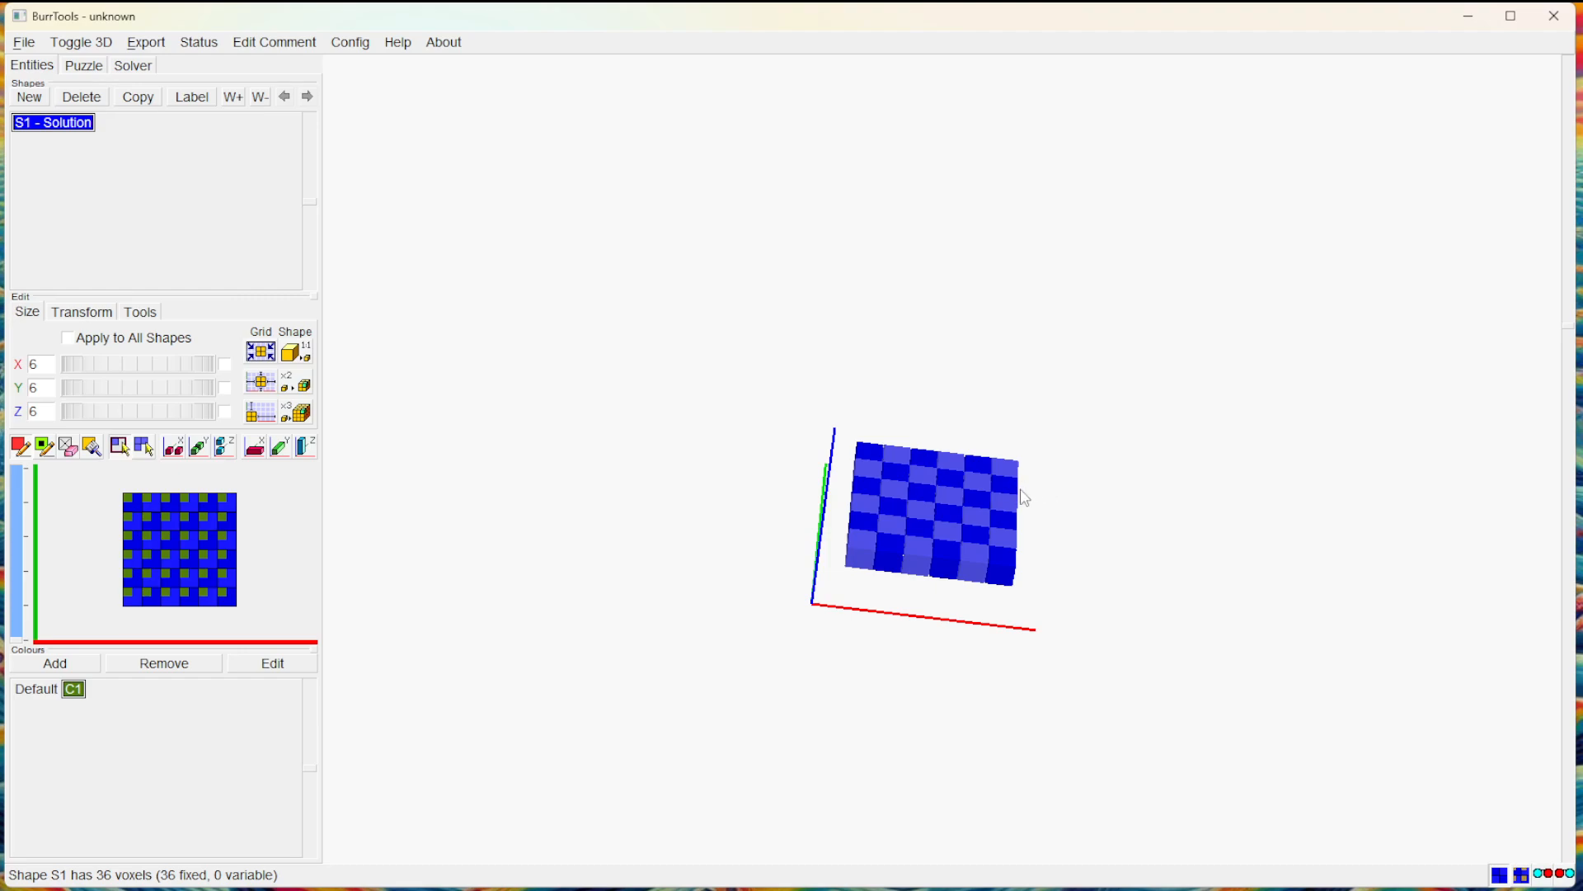
pyautogui.keyDown('shift'); pyautogui.click(927, 493); pyautogui.keyUp('shift')
pyautogui.moveTo(961, 353); pyautogui.dragTo(1042, 496)
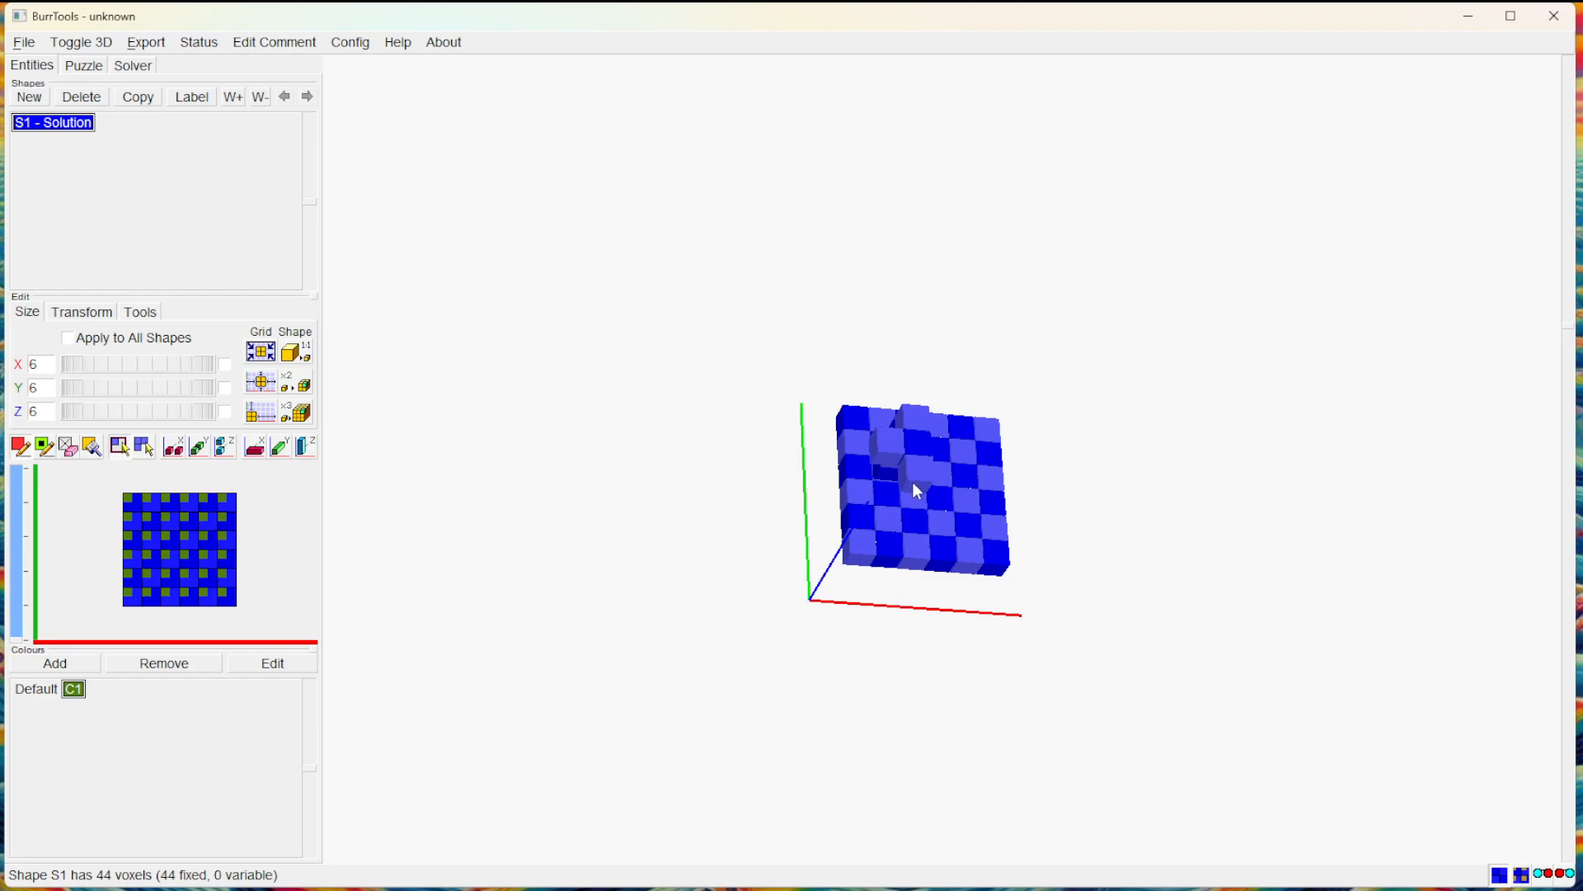
pyautogui.moveTo(1089, 516); pyautogui.dragTo(839, 489)
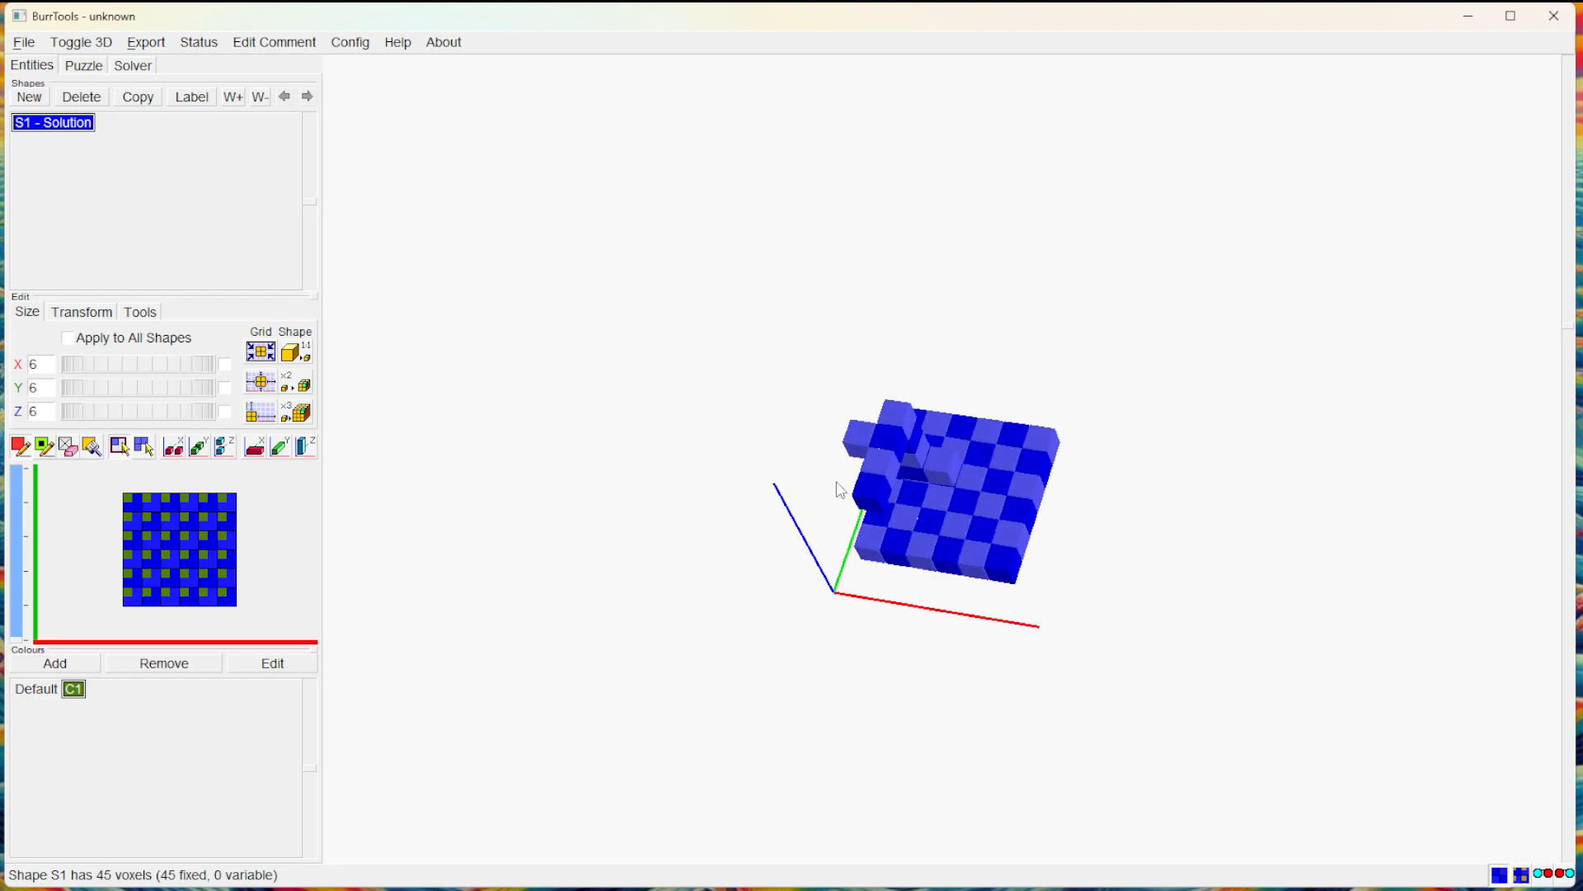
pyautogui.keyDown('shift'); pyautogui.click(902, 443); pyautogui.keyUp('shift')
pyautogui.moveTo(1155, 523); pyautogui.dragTo(1056, 493)
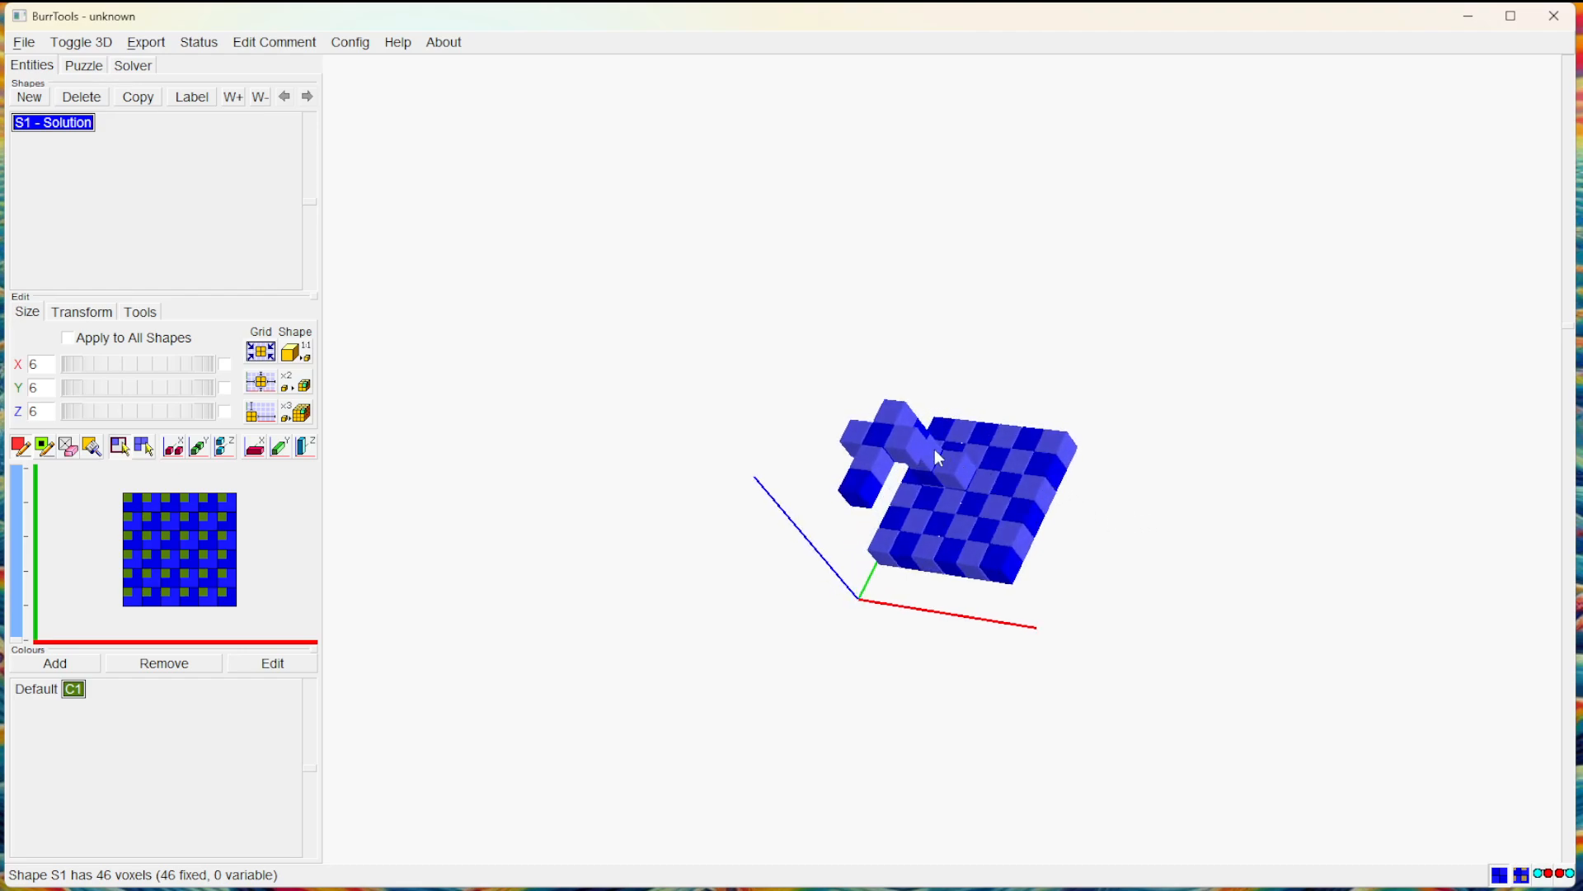
# Extend the raised arm with a row of eight fixed voxels along X, enlarging the grid to 11 in X.
pyautogui.moveTo(1230, 506); pyautogui.dragTo(956, 467)
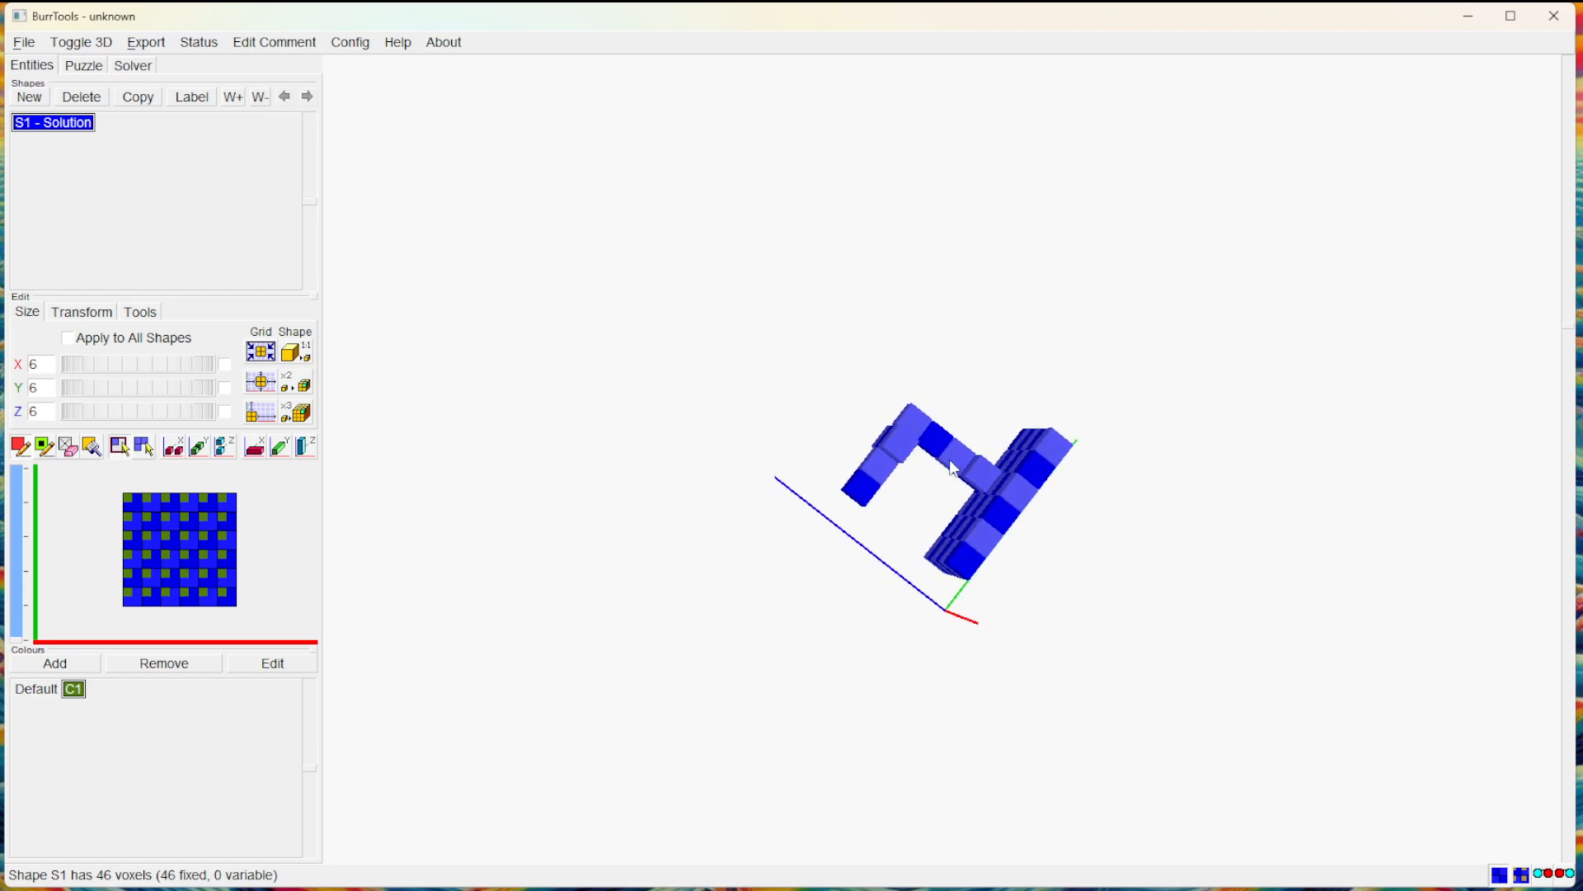
pyautogui.keyDown('shift'); pyautogui.click(905, 450); pyautogui.keyUp('shift')
pyautogui.keyDown('shift'); pyautogui.click(905, 450); pyautogui.keyUp('shift')
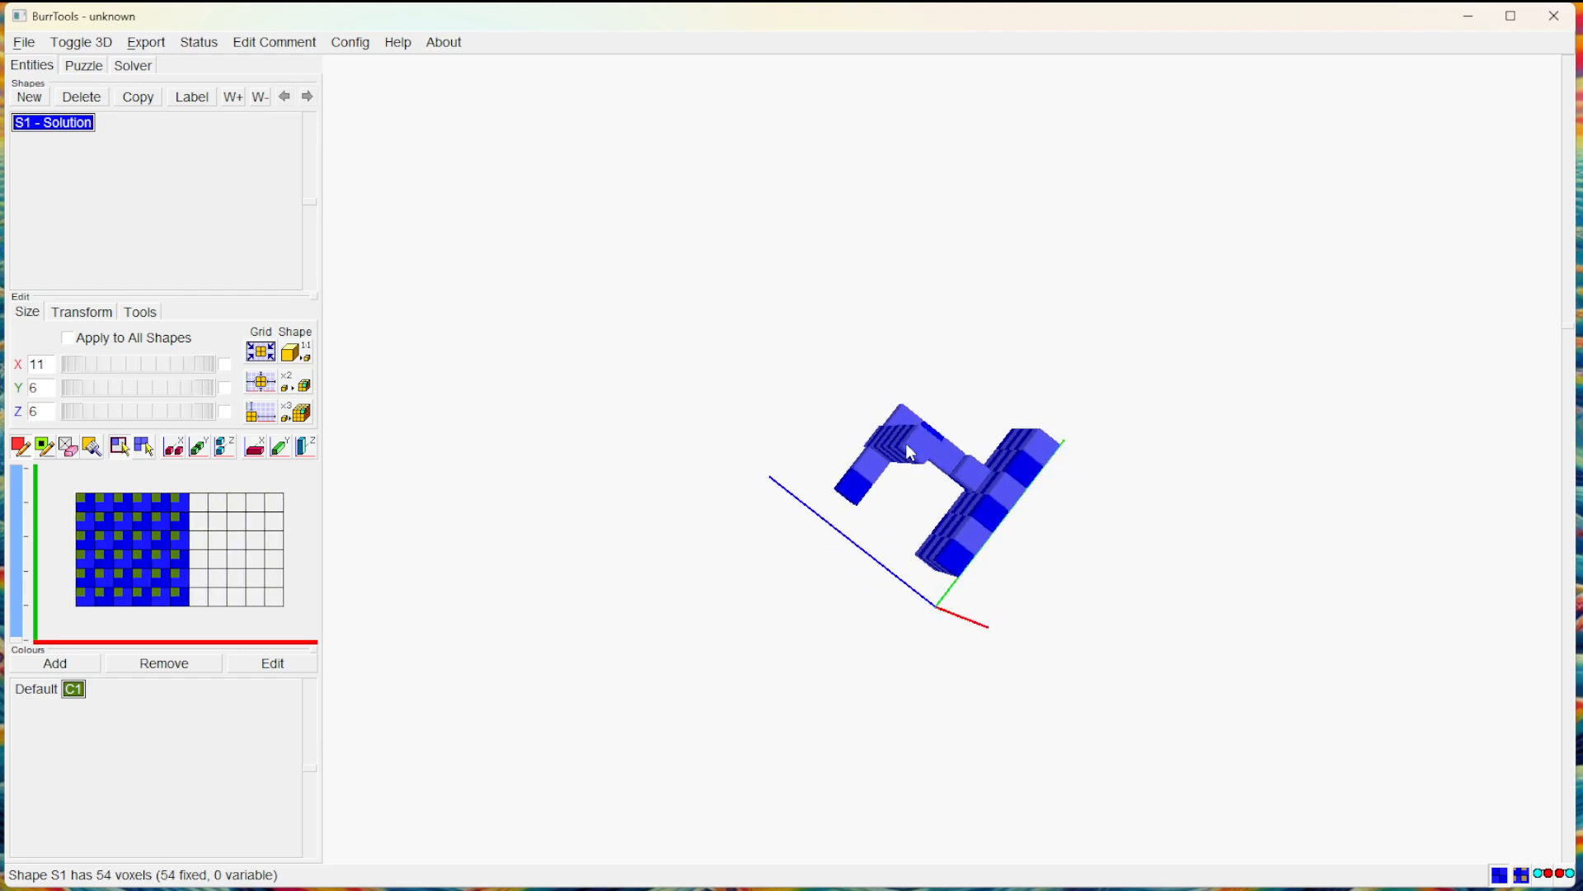
# Delete the long X row from the raised arm in the 3D view, including the voxels joining its hooked end.
pyautogui.moveTo(938, 381); pyautogui.dragTo(1068, 450)
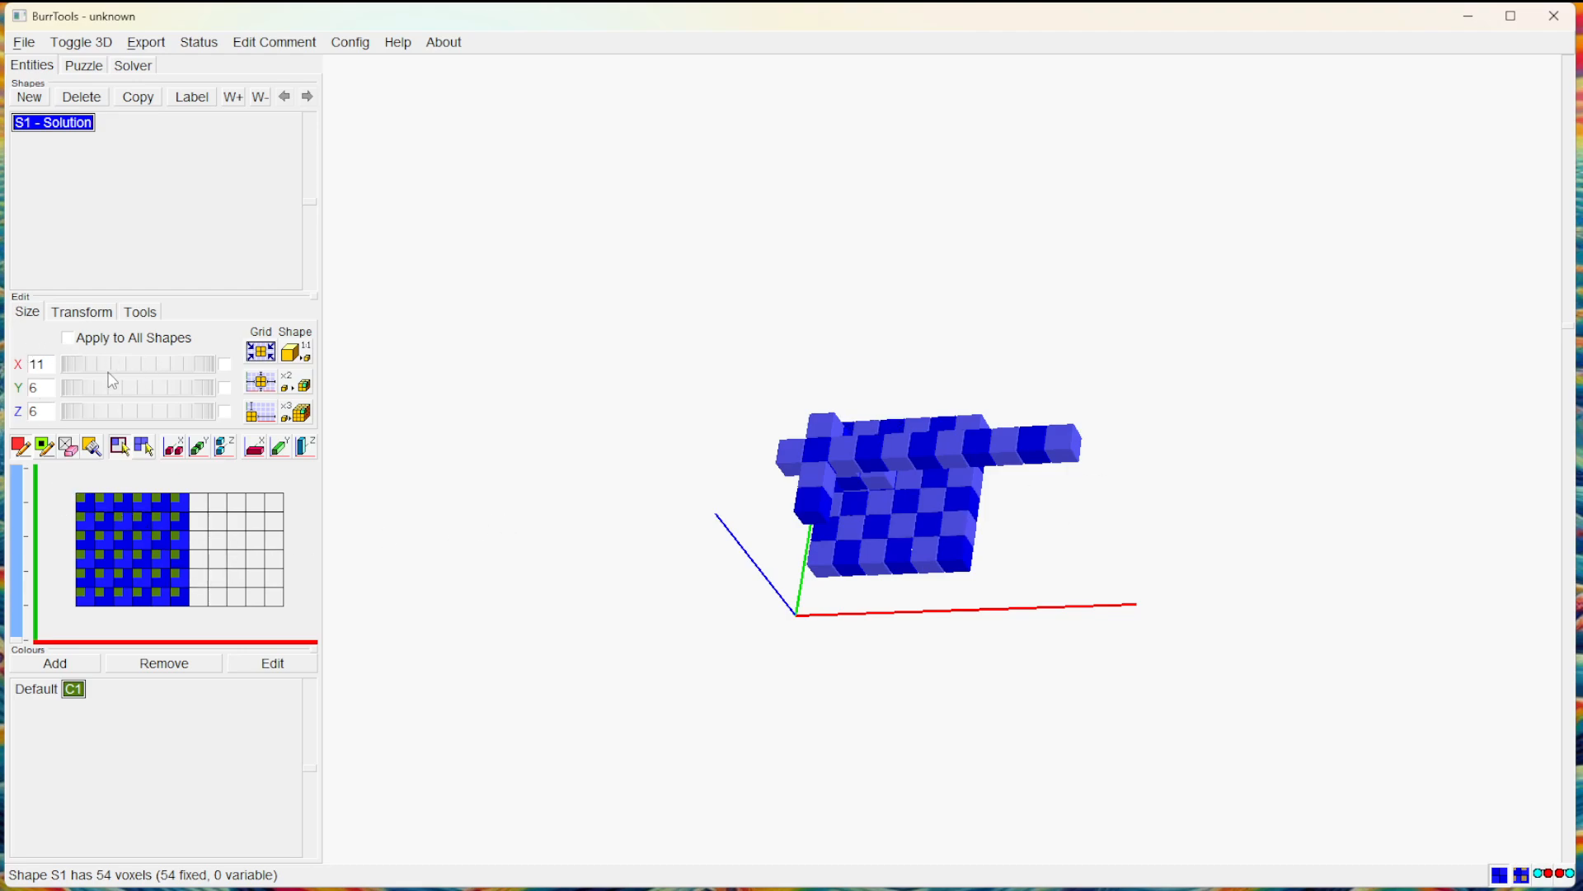
pyautogui.moveTo(906, 274); pyautogui.dragTo(725, 357)
pyautogui.moveTo(1120, 343); pyautogui.dragTo(718, 445)
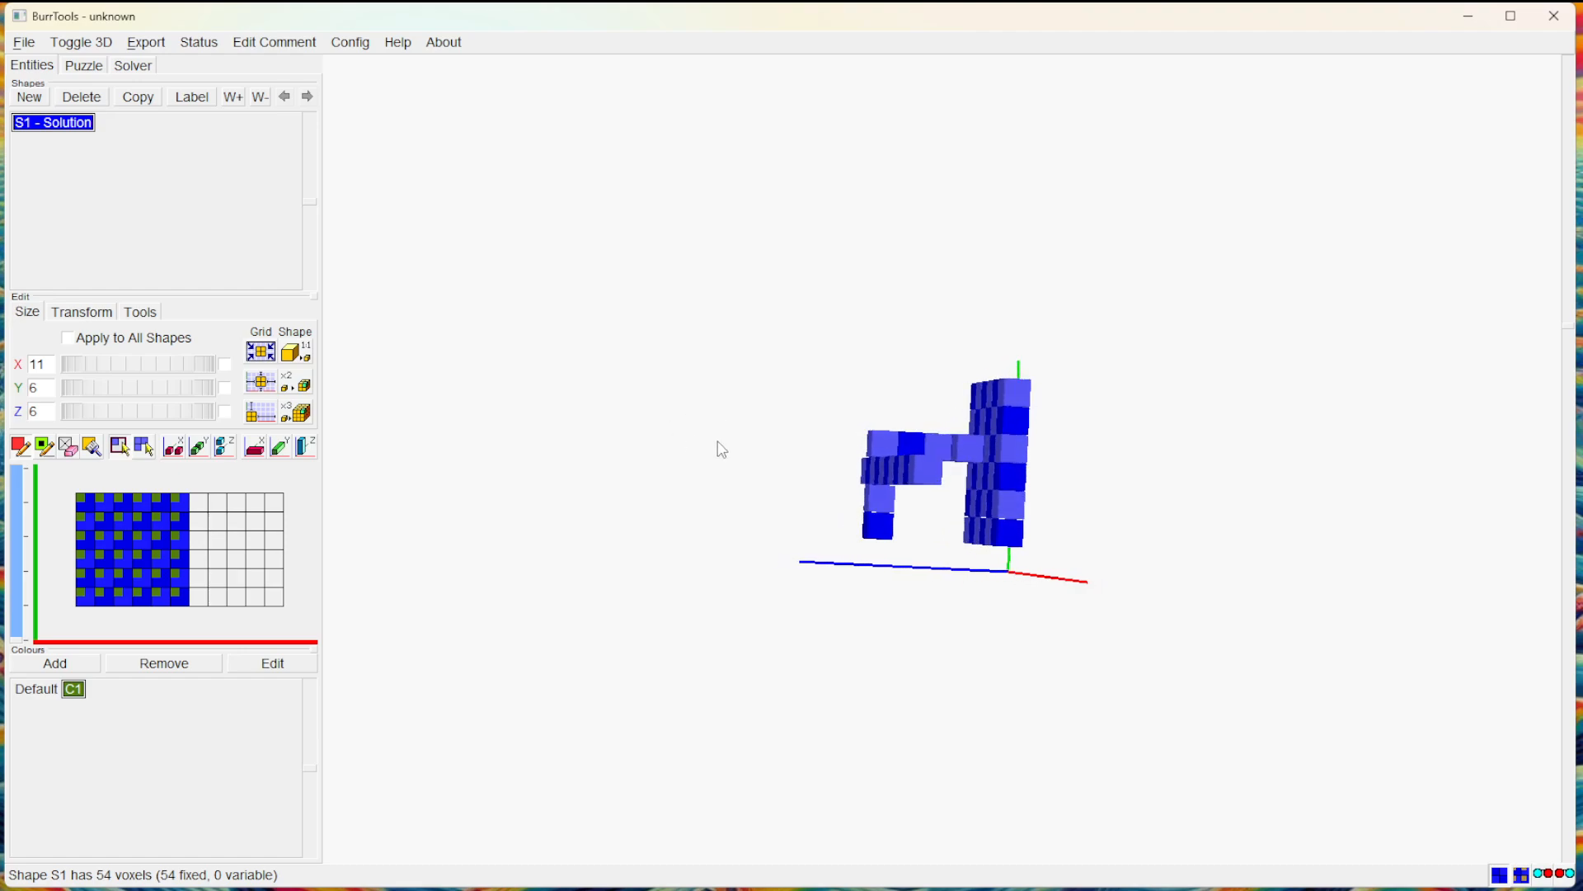
pyautogui.keyDown('alt'); pyautogui.click(929, 470); pyautogui.keyUp('alt')
pyautogui.keyDown('alt'); pyautogui.click(922, 472); pyautogui.keyUp('alt')
pyautogui.moveTo(1199, 463); pyautogui.dragTo(1170, 476)
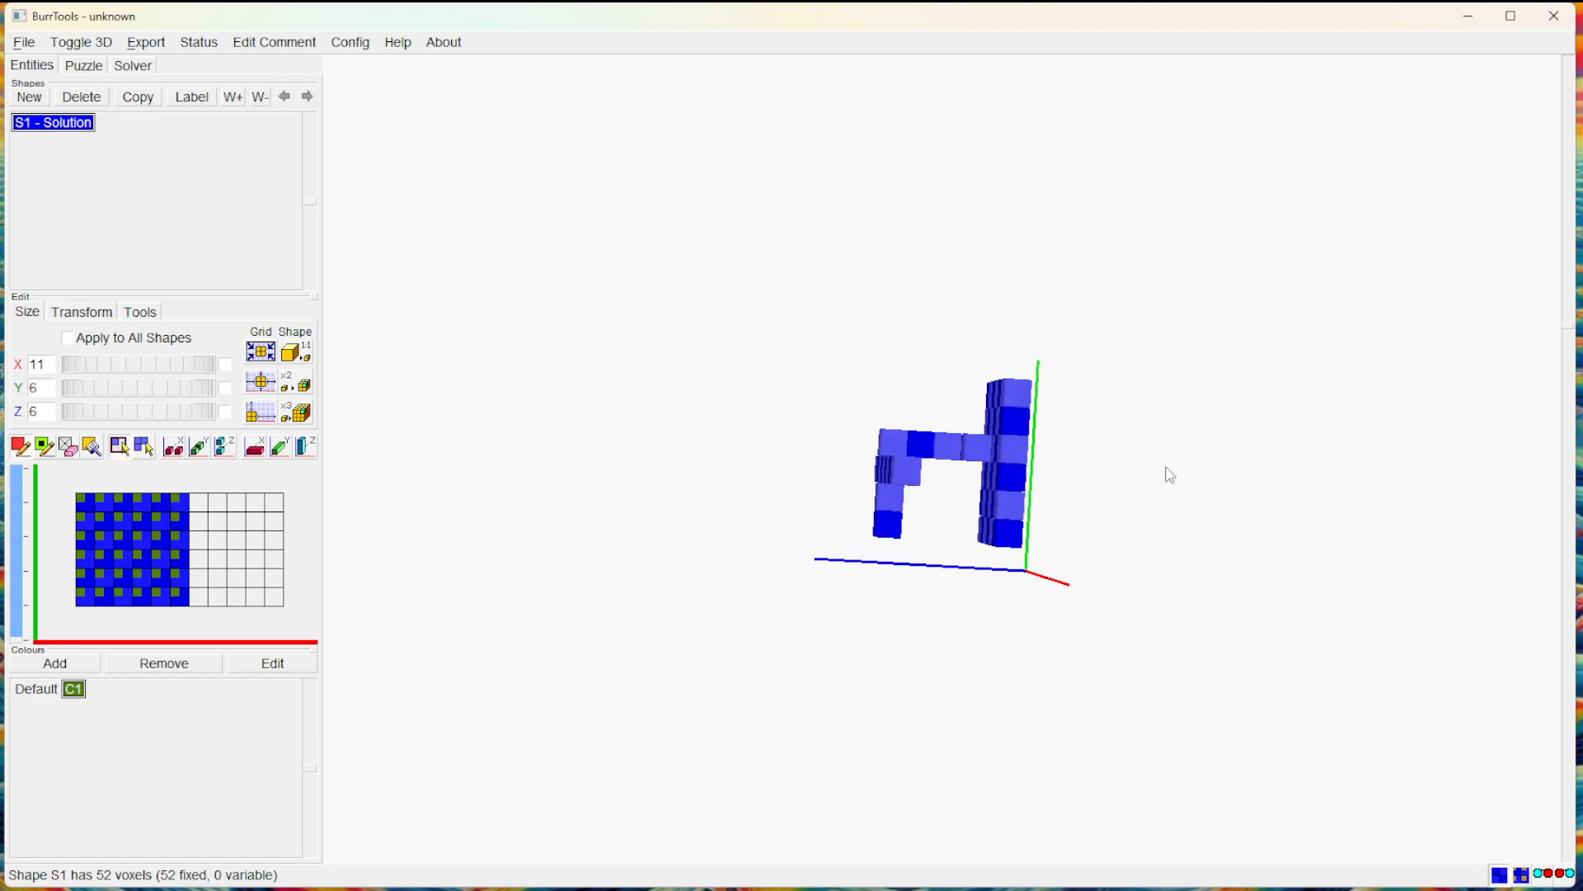
pyautogui.keyDown('alt'); pyautogui.click(903, 471); pyautogui.keyUp('alt')
pyautogui.keyDown('alt'); pyautogui.click(902, 471); pyautogui.keyUp('alt')
pyautogui.keyDown('alt'); pyautogui.click(902, 472); pyautogui.keyUp('alt')
pyautogui.keyDown('alt'); pyautogui.click(902, 472); pyautogui.keyUp('alt')
pyautogui.keyDown('alt'); pyautogui.click(901, 472); pyautogui.keyUp('alt')
pyautogui.keyDown('alt'); pyautogui.click(901, 472); pyautogui.keyUp('alt')
pyautogui.keyDown('alt'); pyautogui.doubleClick(900, 473); pyautogui.keyUp('alt')
pyautogui.keyDown('alt'); pyautogui.click(898, 473); pyautogui.keyUp('alt')
# Delete the whole third row from the X axis across the lowest Z layer directly in the 3D view.
pyautogui.moveTo(828, 385)
pyautogui.mouseDown()
pyautogui.moveTo(973, 392)
pyautogui.moveTo(809, 398)
pyautogui.mouseUp()
pyautogui.keyDown('ctrl'); pyautogui.click(1003, 473); pyautogui.keyUp('ctrl')
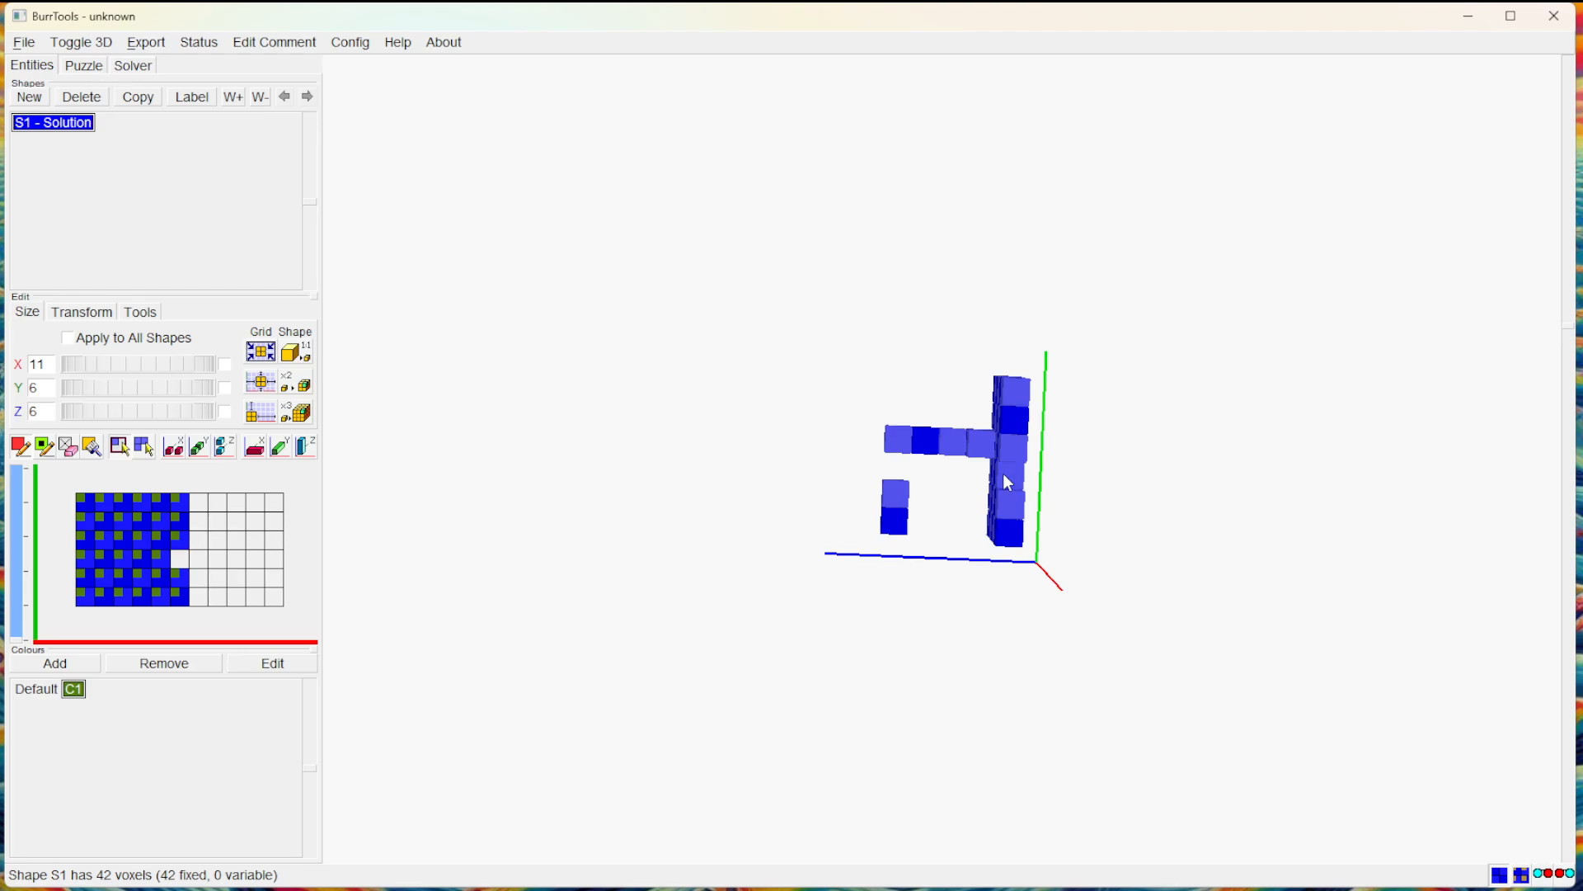
pyautogui.moveTo(772, 453); pyautogui.dragTo(1240, 325)
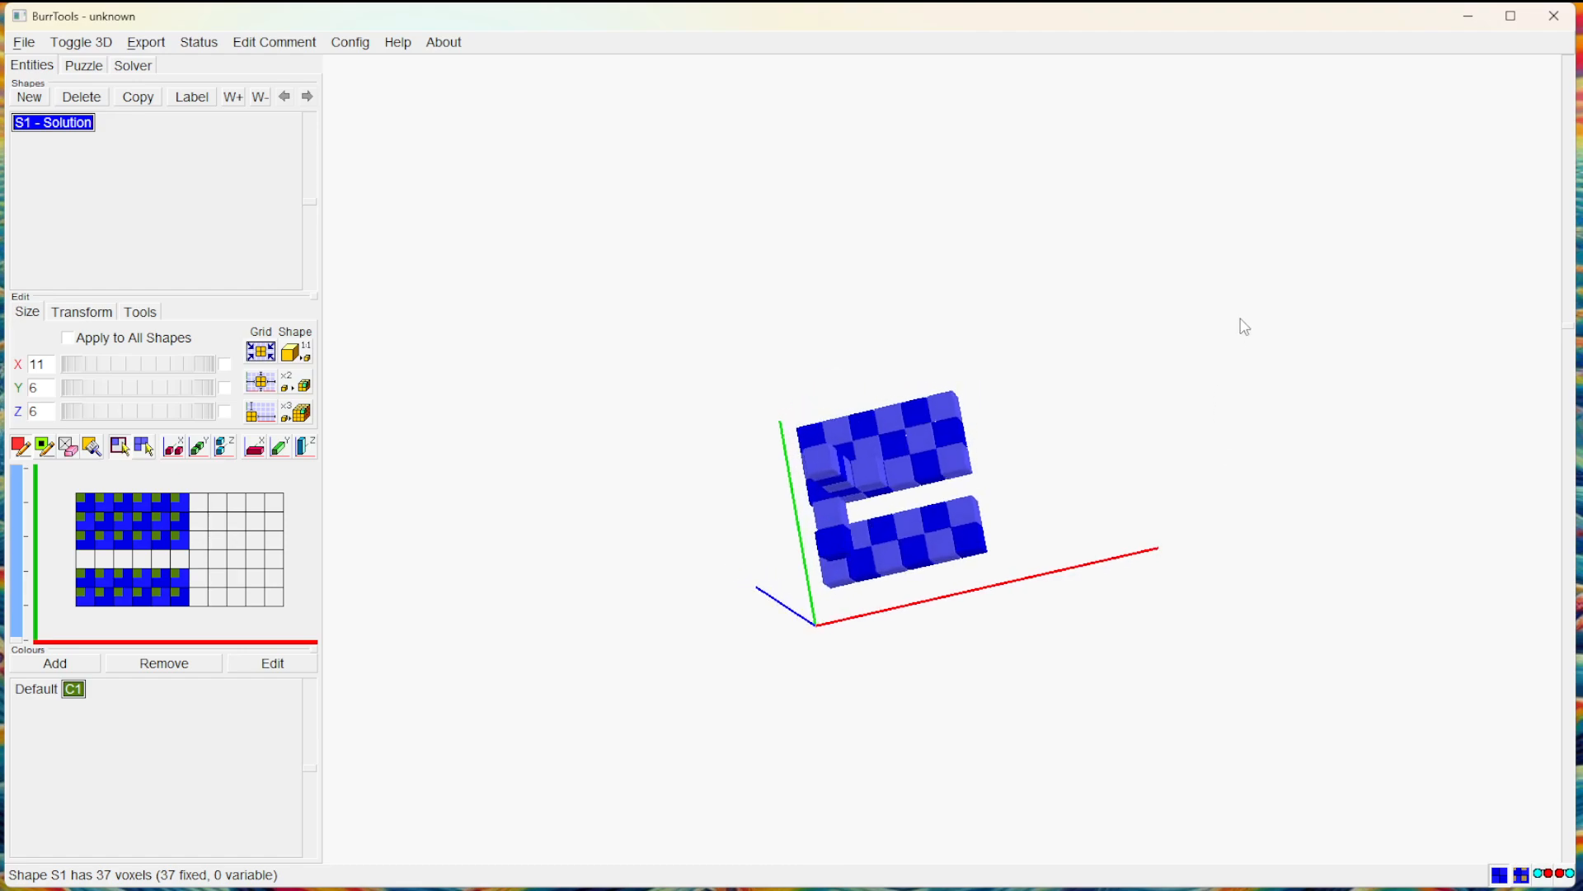
# Stack 18 variable voxels onto the plate's corner at high X and high Y directly in the 3D view.
pyautogui.keyDown('shift'); pyautogui.click(945, 409); pyautogui.keyUp('shift')
pyautogui.keyDown('shift'); pyautogui.click(947, 429); pyautogui.keyUp('shift')
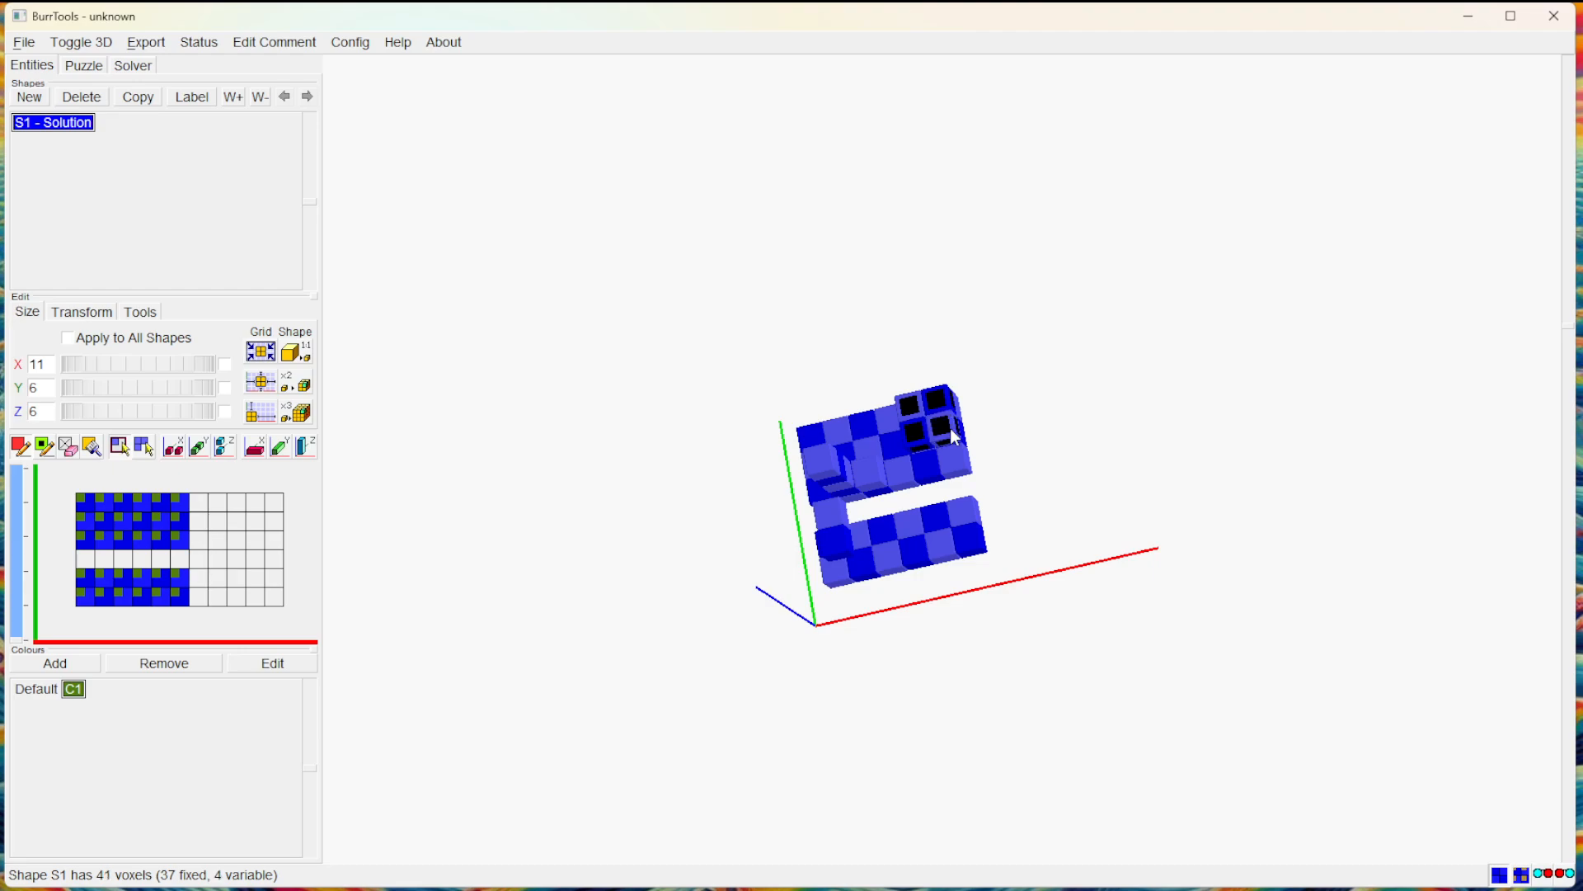
pyautogui.keyDown('shift'); pyautogui.click(944, 406); pyautogui.keyUp('shift')
pyautogui.keyDown('shift'); pyautogui.click(944, 413); pyautogui.keyUp('shift')
pyautogui.keyDown('shift'); pyautogui.click(945, 419); pyautogui.keyUp('shift')
pyautogui.keyDown('shift'); pyautogui.click(945, 425); pyautogui.keyUp('shift')
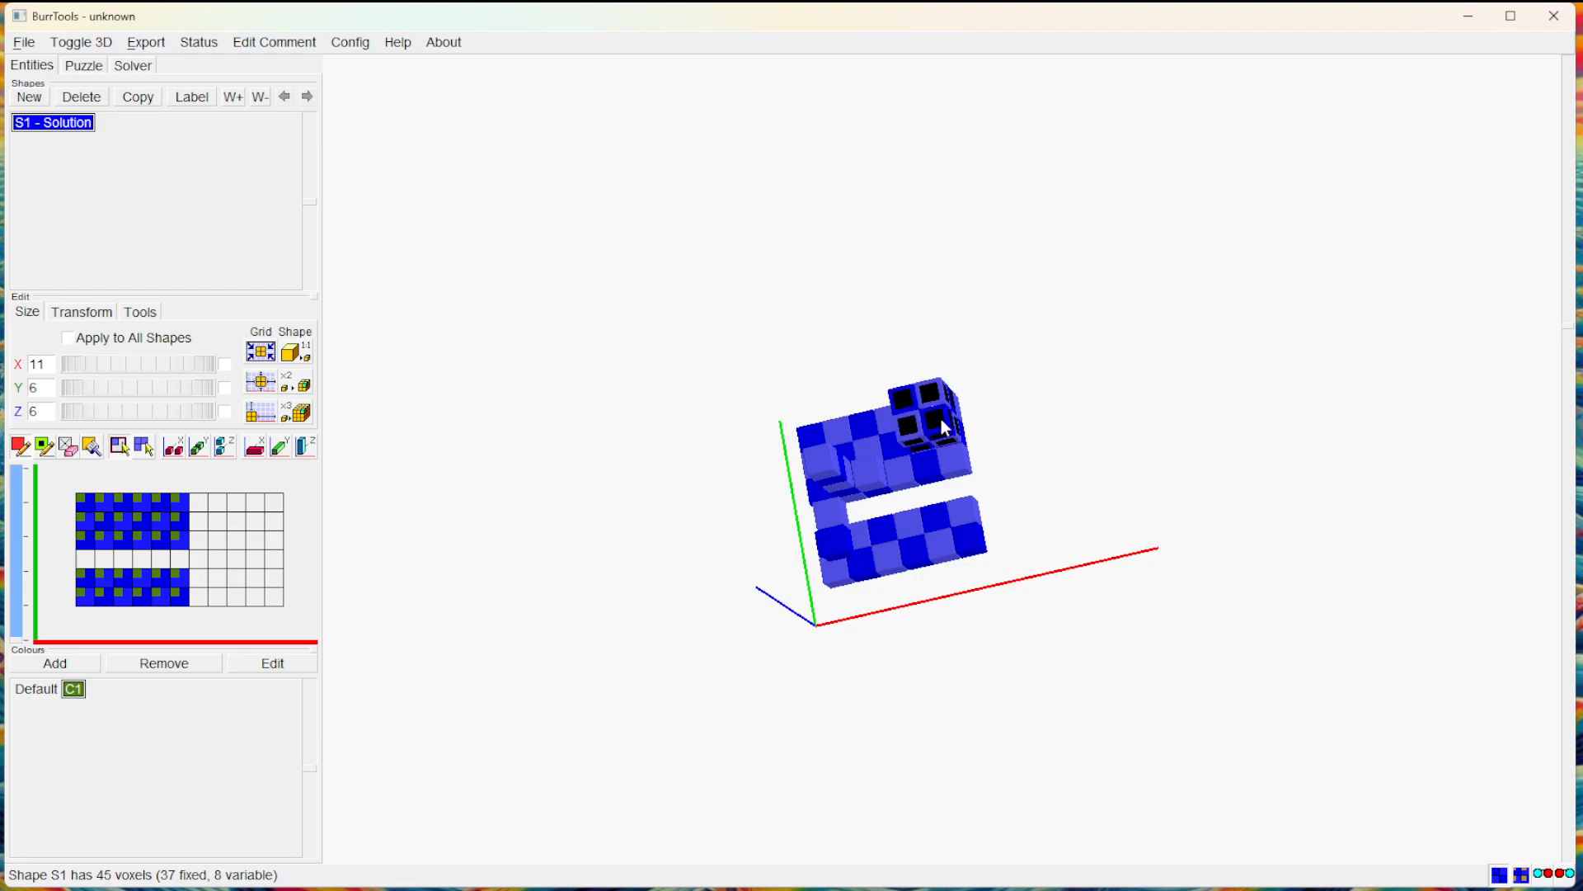
pyautogui.keyDown('shift'); pyautogui.click(904, 399); pyautogui.keyUp('shift')
pyautogui.keyDown('shift'); pyautogui.click(919, 407); pyautogui.keyUp('shift')
pyautogui.keyDown('shift'); pyautogui.click(932, 414); pyautogui.keyUp('shift')
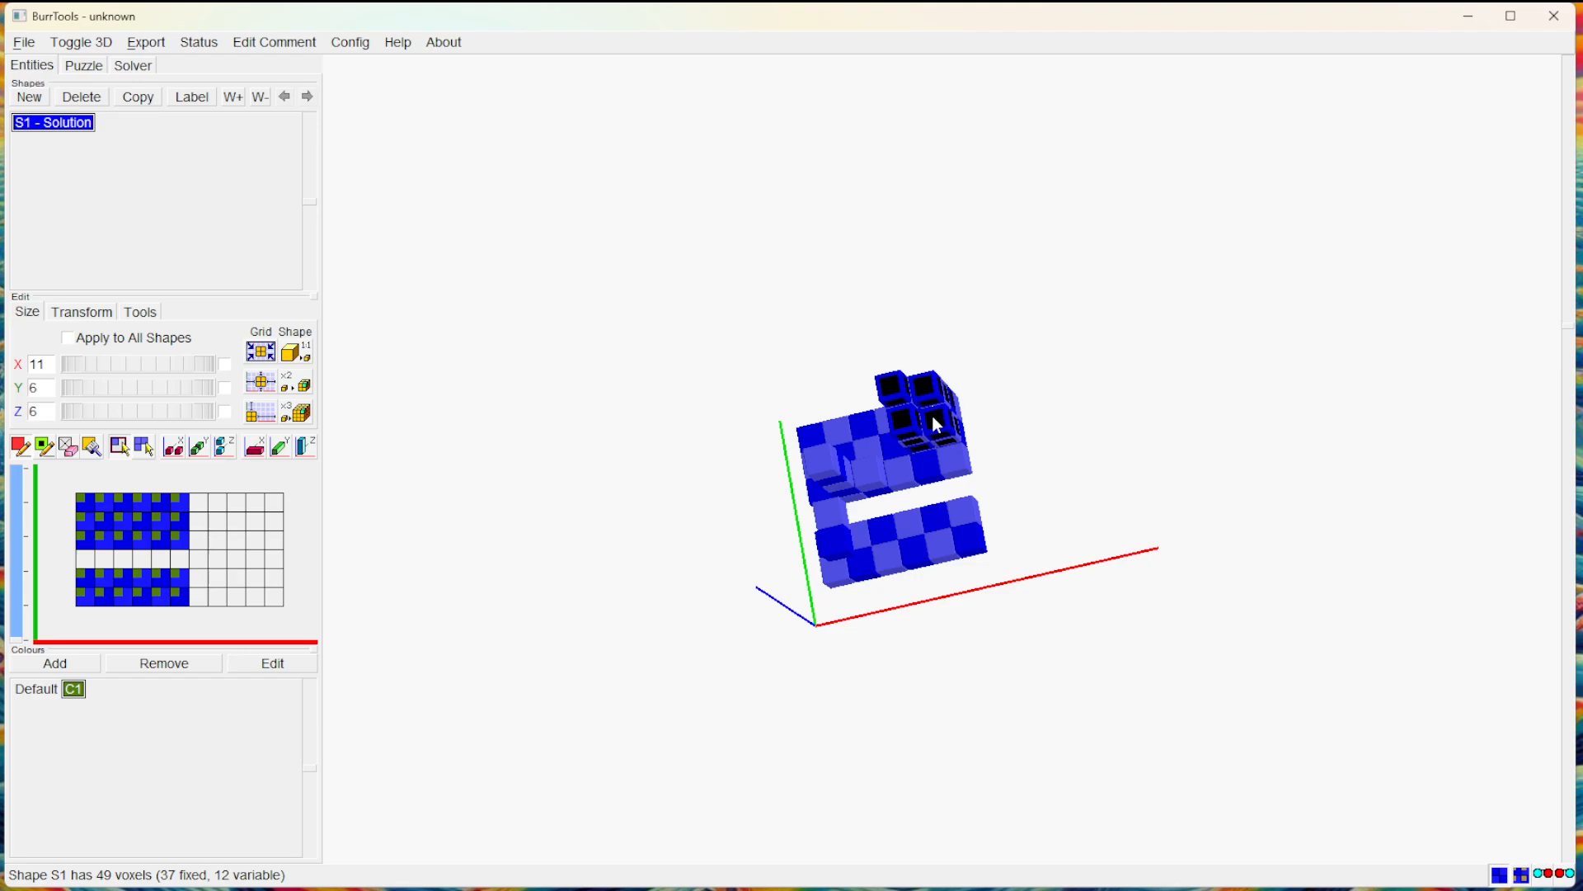
pyautogui.keyDown('shift'); pyautogui.click(933, 394); pyautogui.keyUp('shift')
pyautogui.keyDown('shift'); pyautogui.click(927, 392); pyautogui.keyUp('shift')
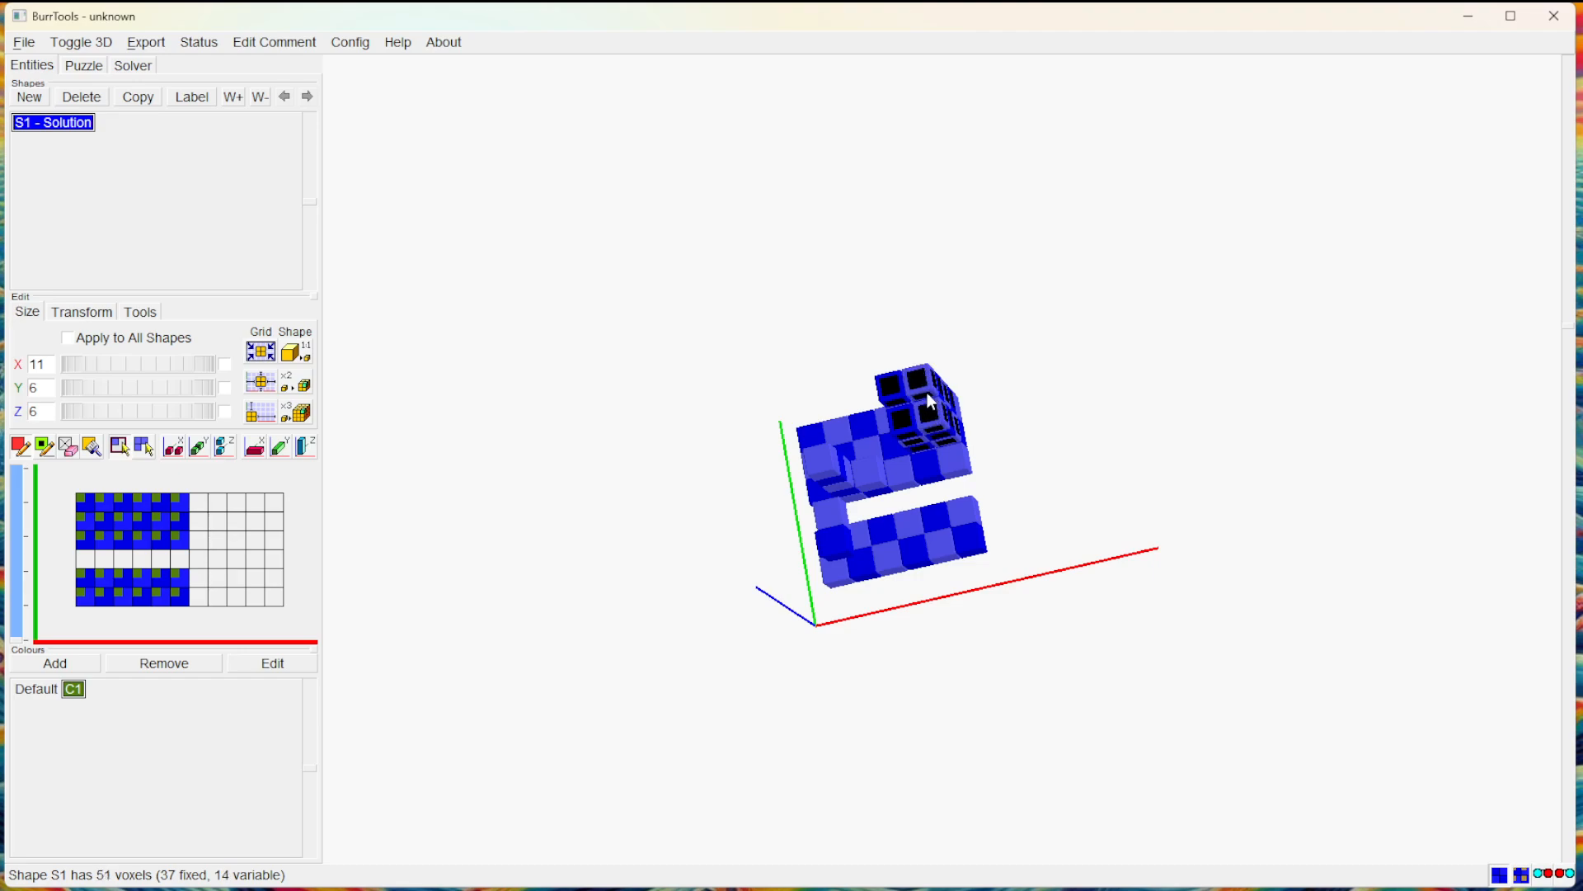
pyautogui.keyDown('shift'); pyautogui.click(954, 466); pyautogui.keyUp('shift')
pyautogui.keyDown('shift'); pyautogui.click(949, 457); pyautogui.keyUp('shift')
pyautogui.keyDown('shift'); pyautogui.click(944, 451); pyautogui.keyUp('shift')
pyautogui.keyDown('shift'); pyautogui.click(940, 444); pyautogui.keyUp('shift')
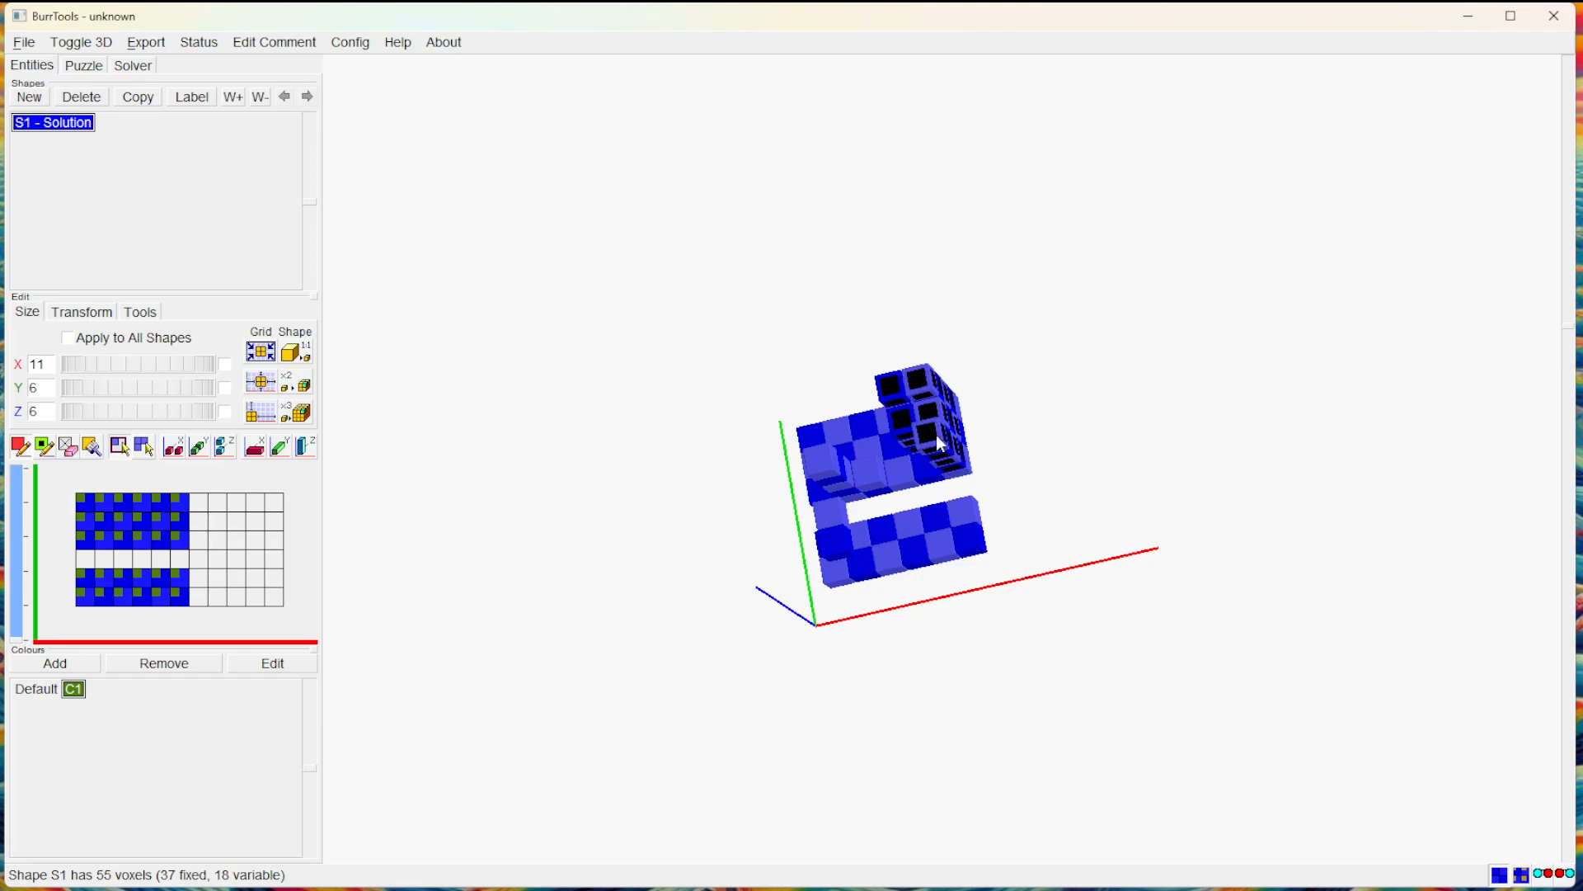
pyautogui.moveTo(940, 477); pyautogui.dragTo(1180, 643)
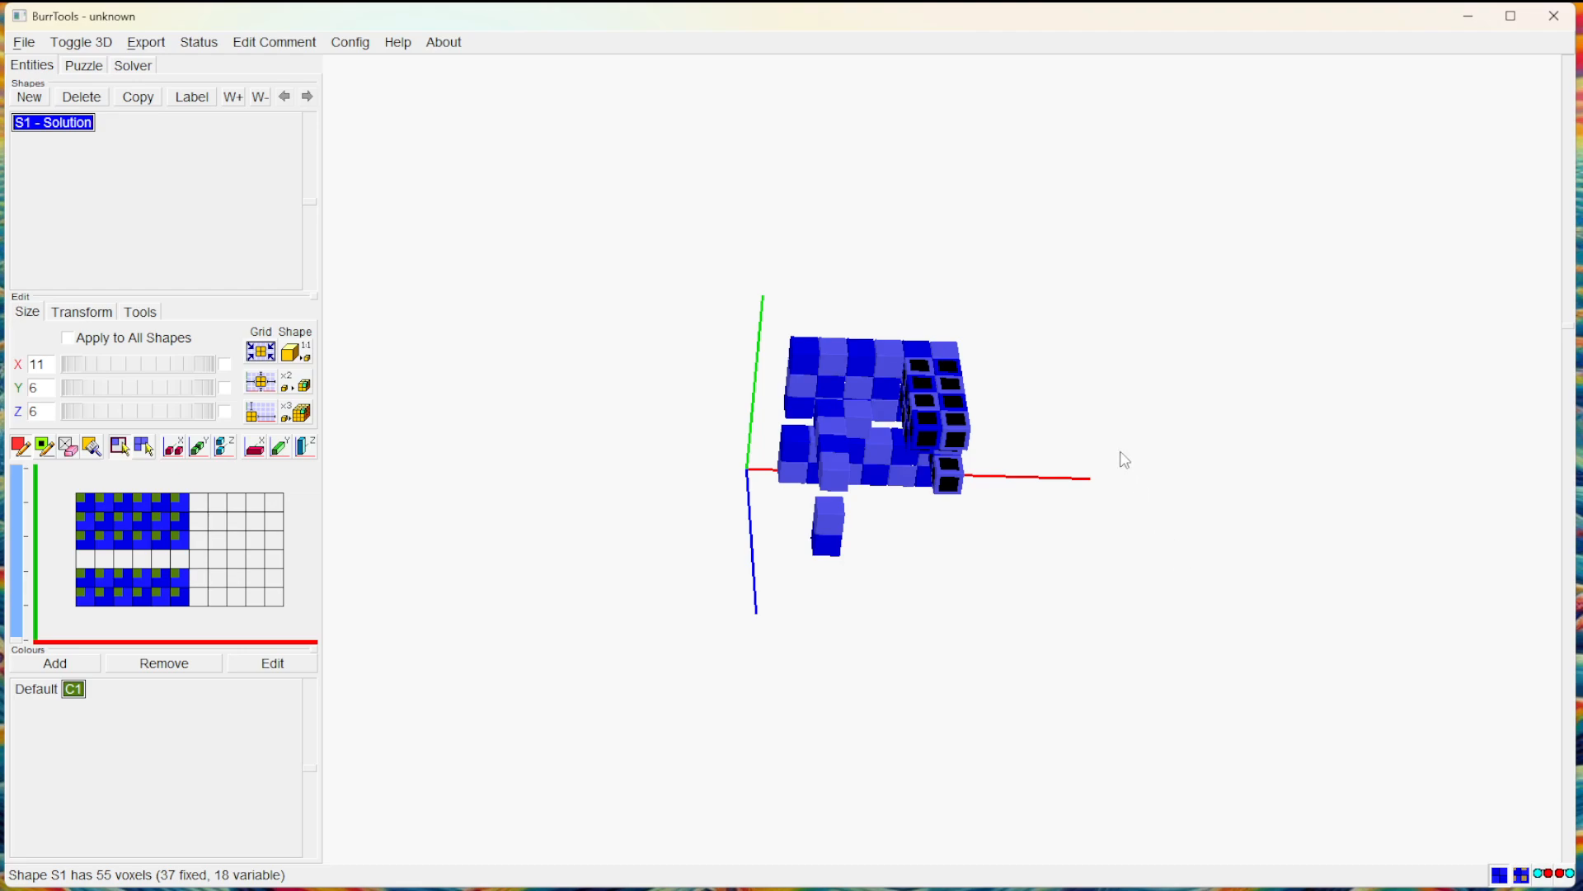
pyautogui.click(892, 376)
pyautogui.keyDown('ctrl'); pyautogui.click(893, 394); pyautogui.keyUp('ctrl')
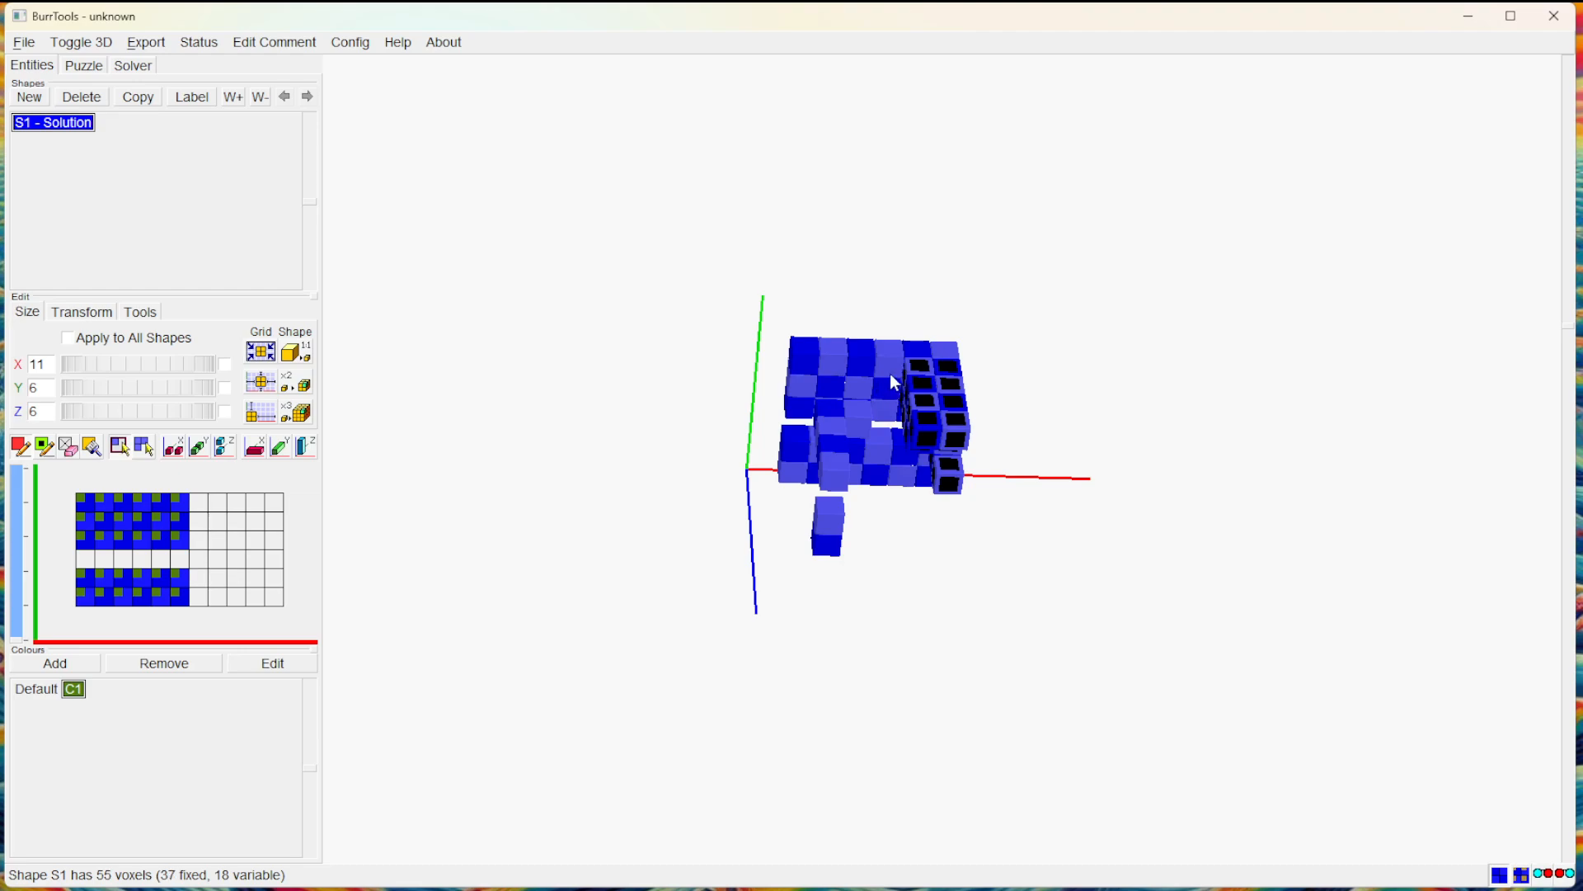